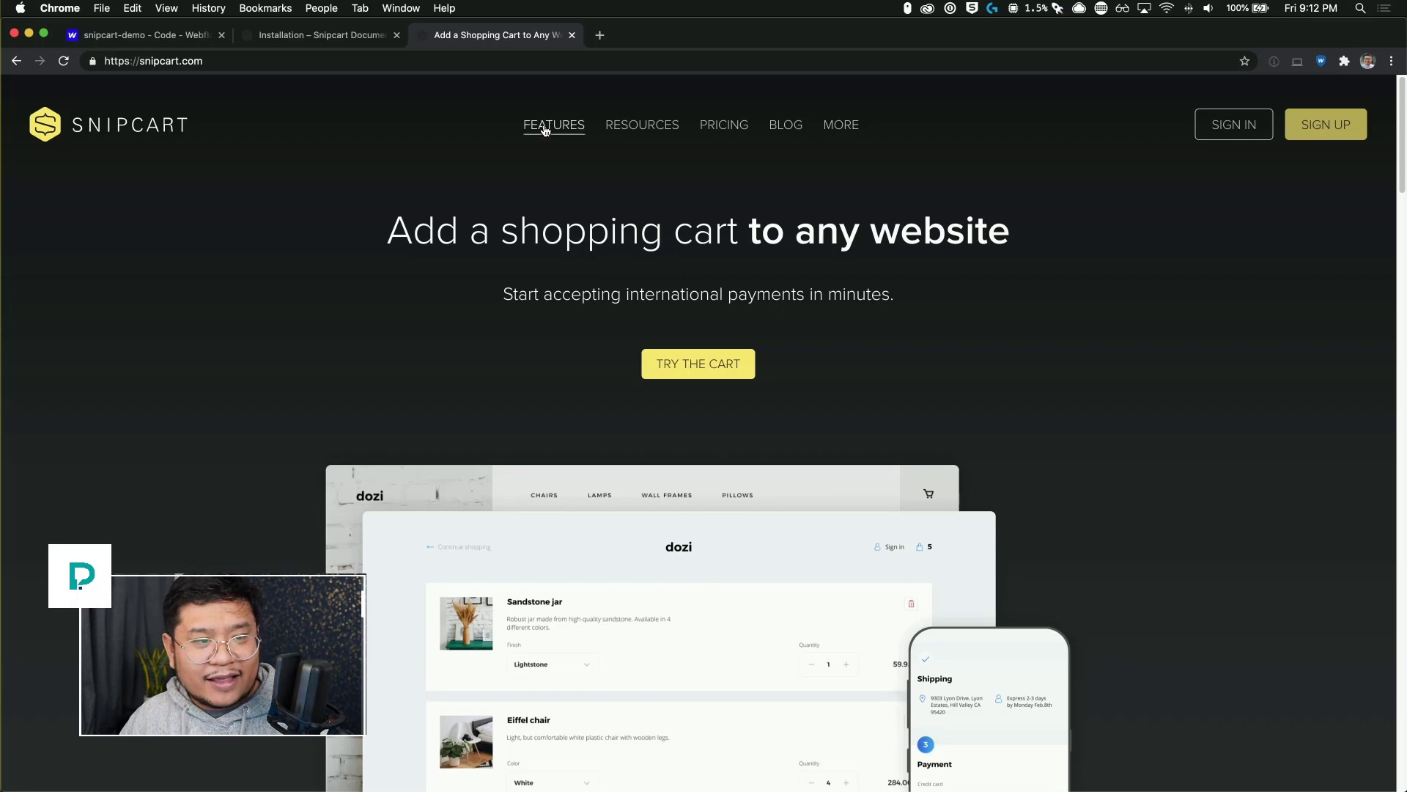
- Open the Customer Dashboard feature page and review its sections on customer accounts and keeping customers informed
{"action": "mouse_move", "coordinate": [545, 131]}
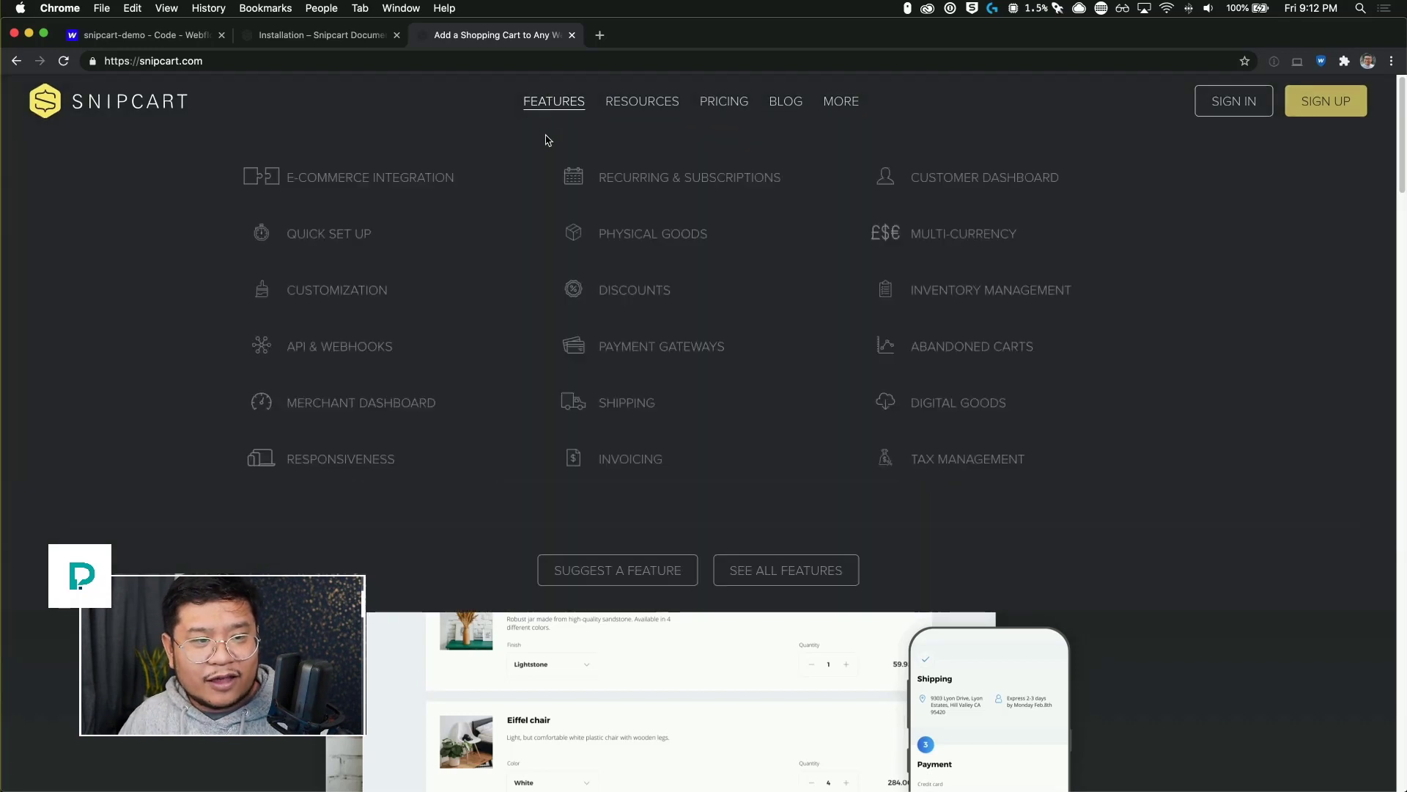
{"action": "left_click", "coordinate": [941, 186]}
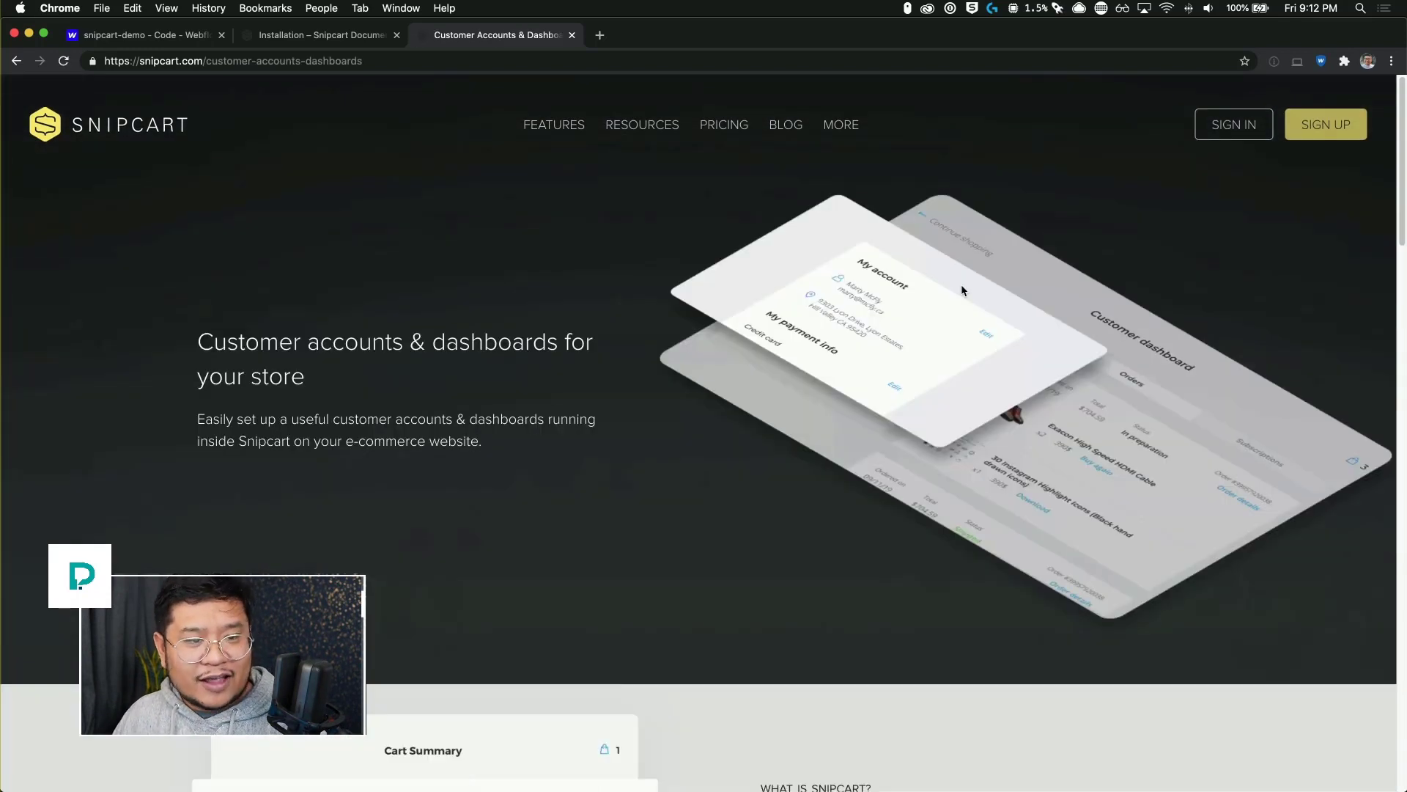
{"action": "scroll", "coordinate": [907, 389], "scroll_direction": "down", "scroll_amount": 5}
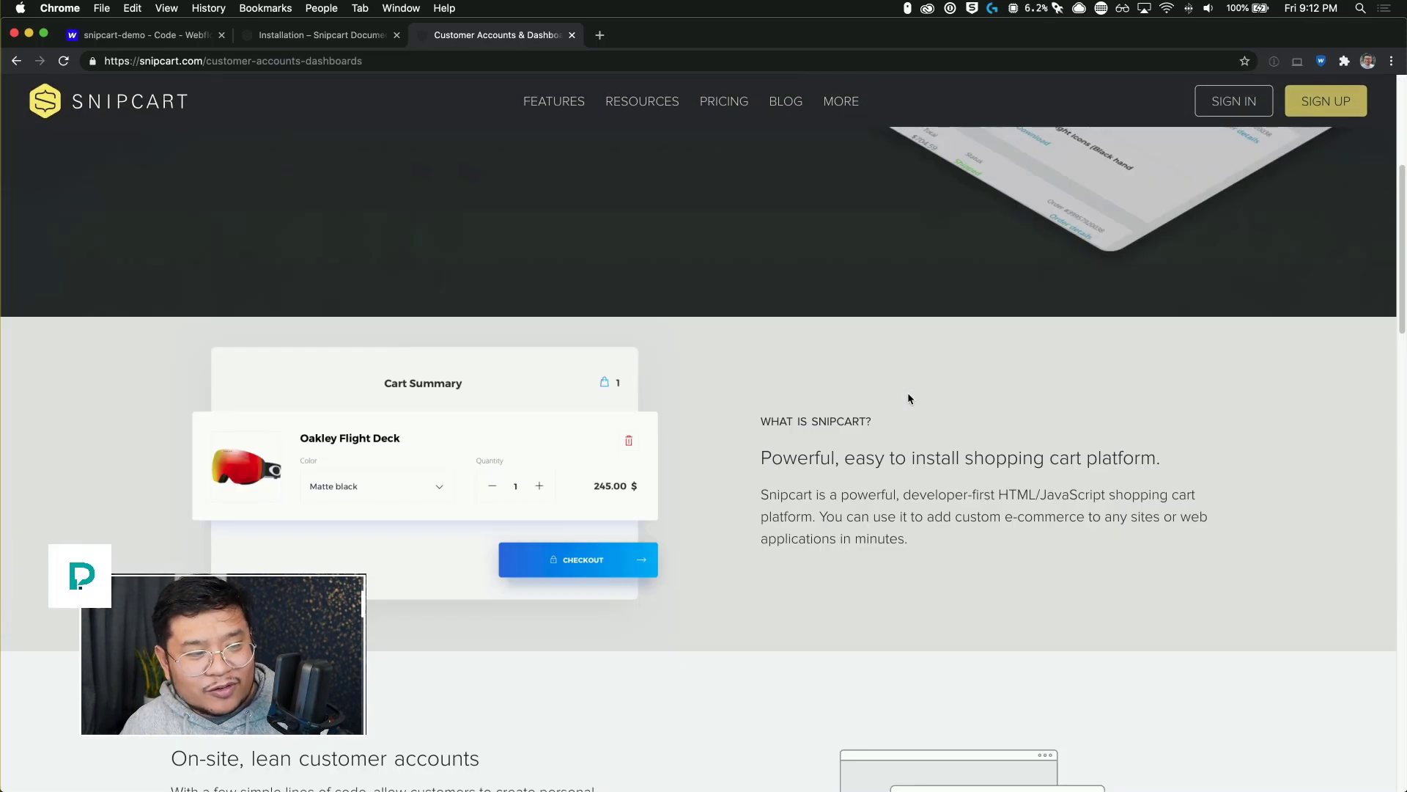
{"action": "scroll", "coordinate": [908, 393], "scroll_direction": "down", "scroll_amount": 3}
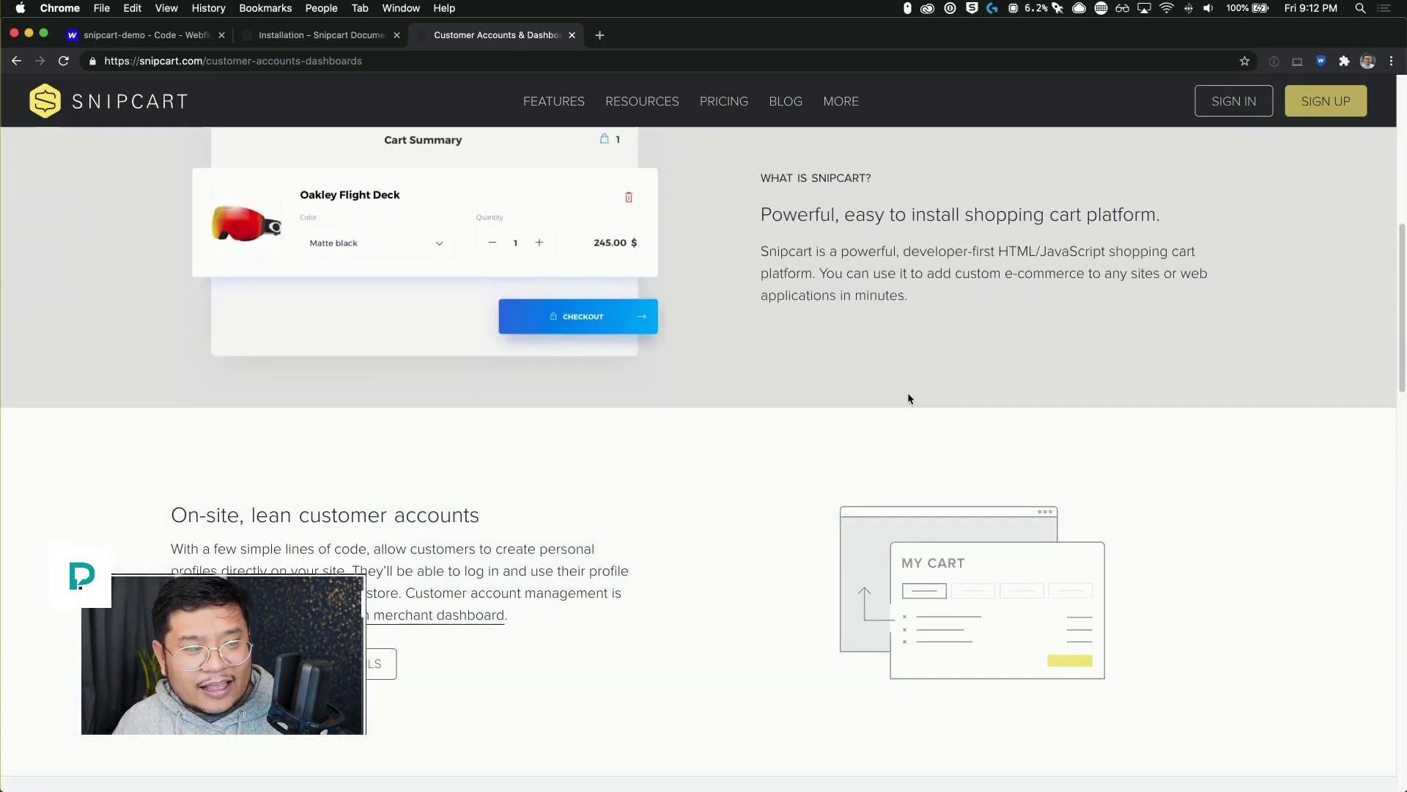
{"action": "scroll", "coordinate": [907, 398], "scroll_direction": "down", "scroll_amount": 1}
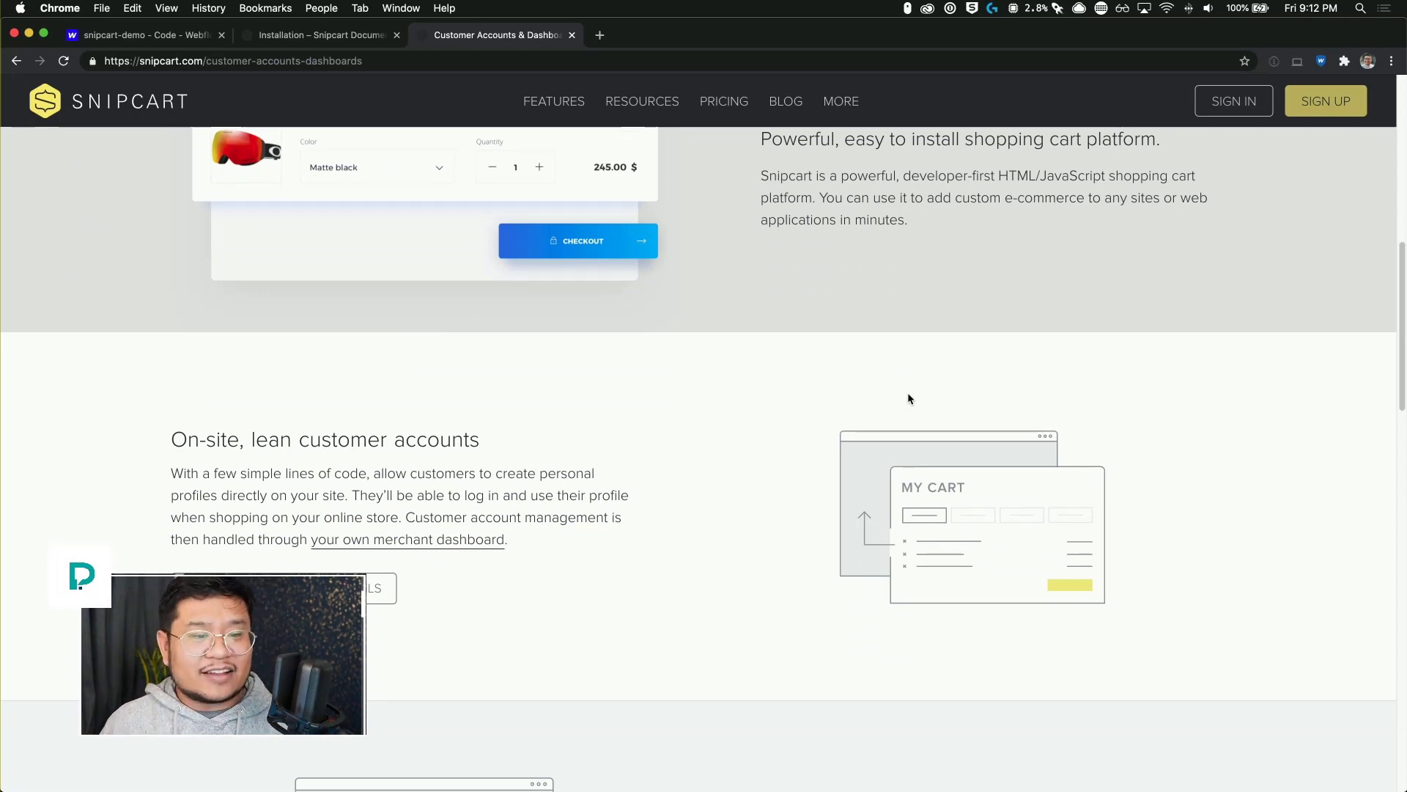
{"action": "scroll", "coordinate": [908, 398], "scroll_direction": "down", "scroll_amount": 5}
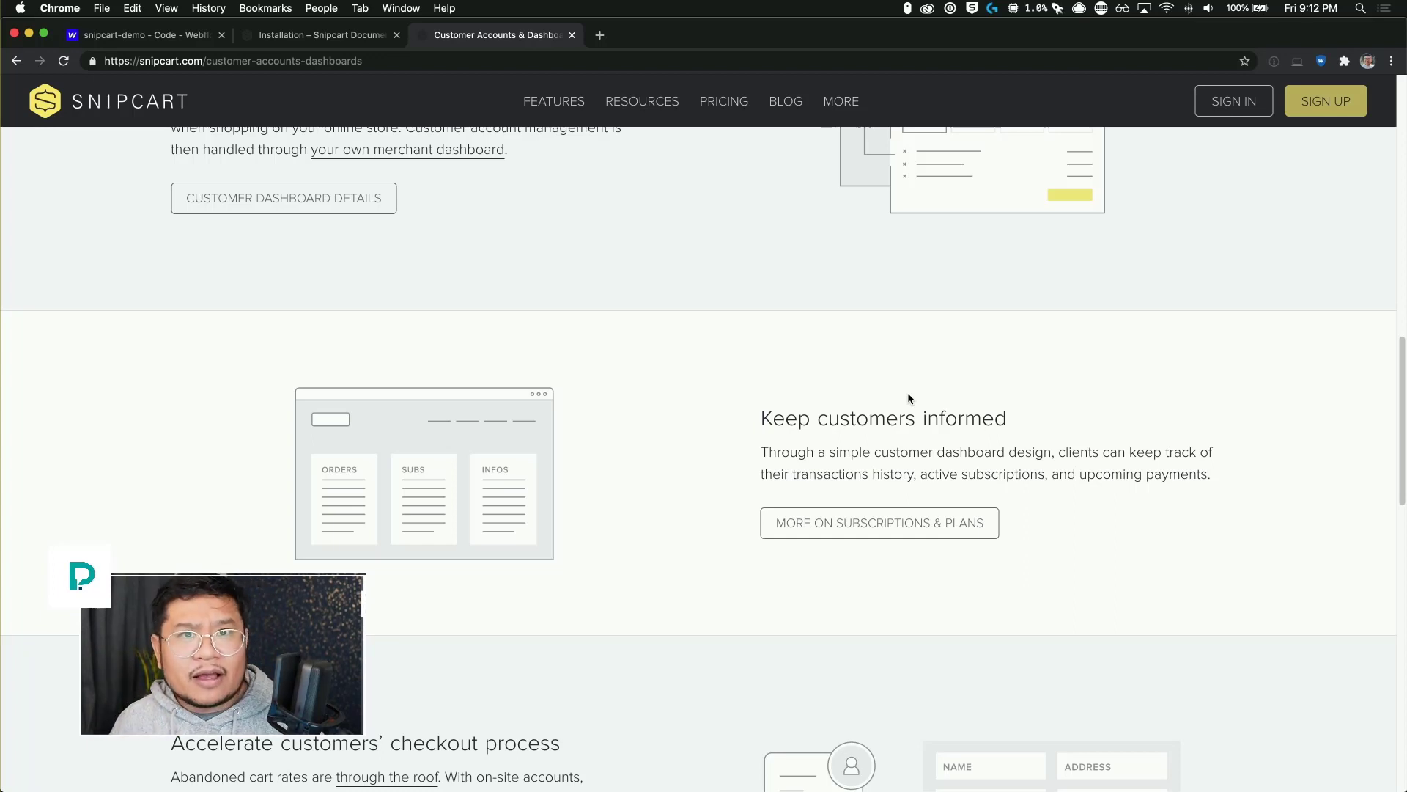
{"action": "scroll", "coordinate": [908, 396], "scroll_direction": "up", "scroll_amount": 10}
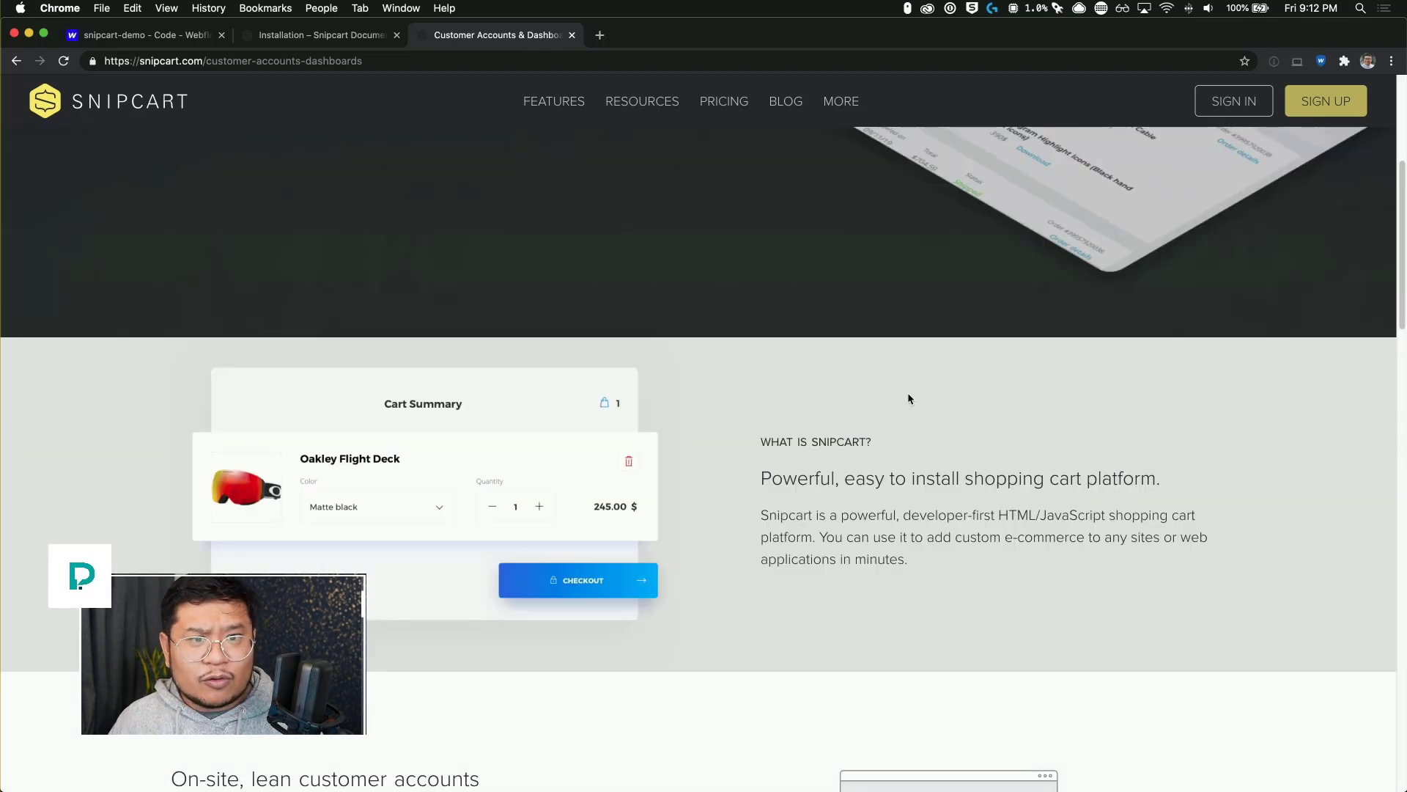
{"action": "scroll", "coordinate": [908, 398], "scroll_direction": "up", "scroll_amount": 5}
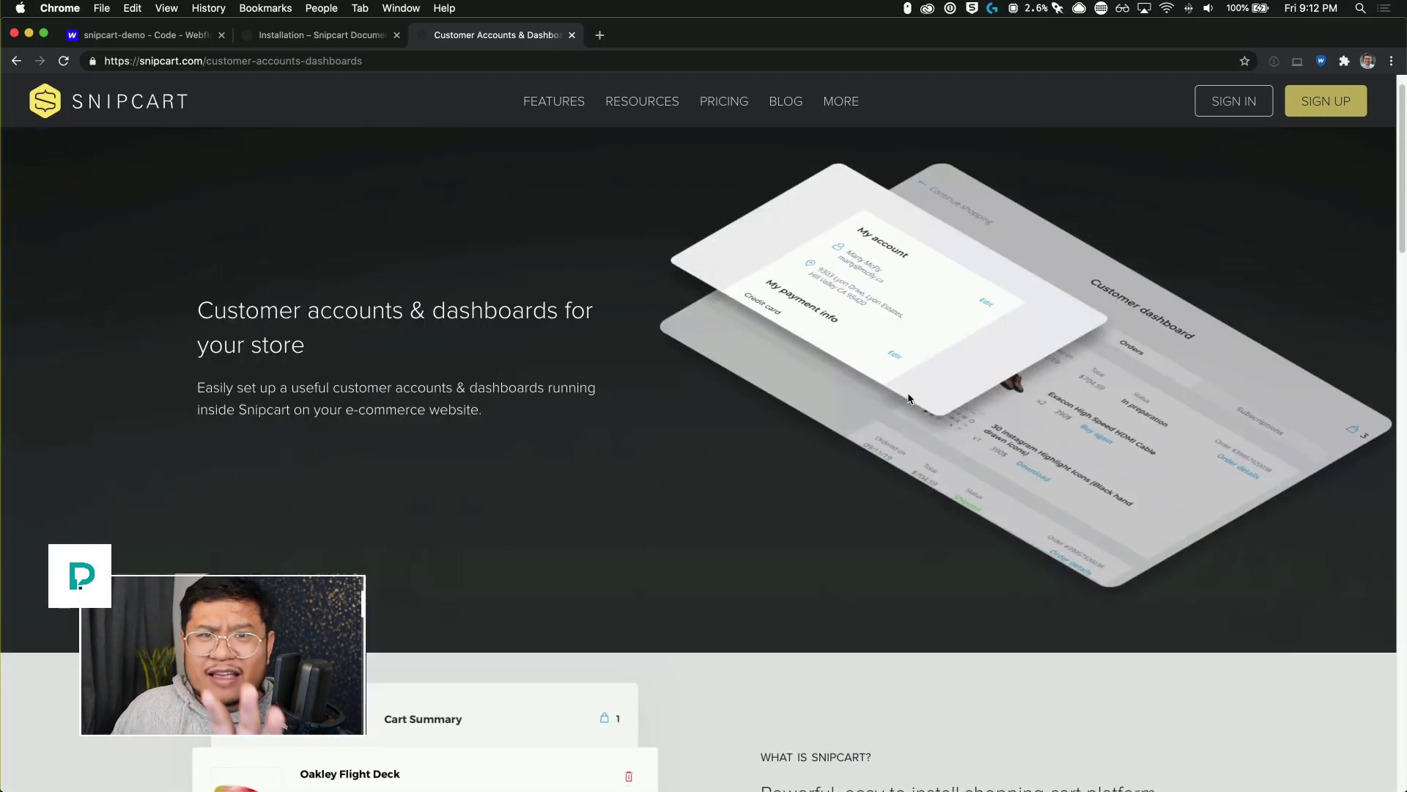
{"action": "scroll", "coordinate": [908, 398], "scroll_direction": "up", "scroll_amount": 1}
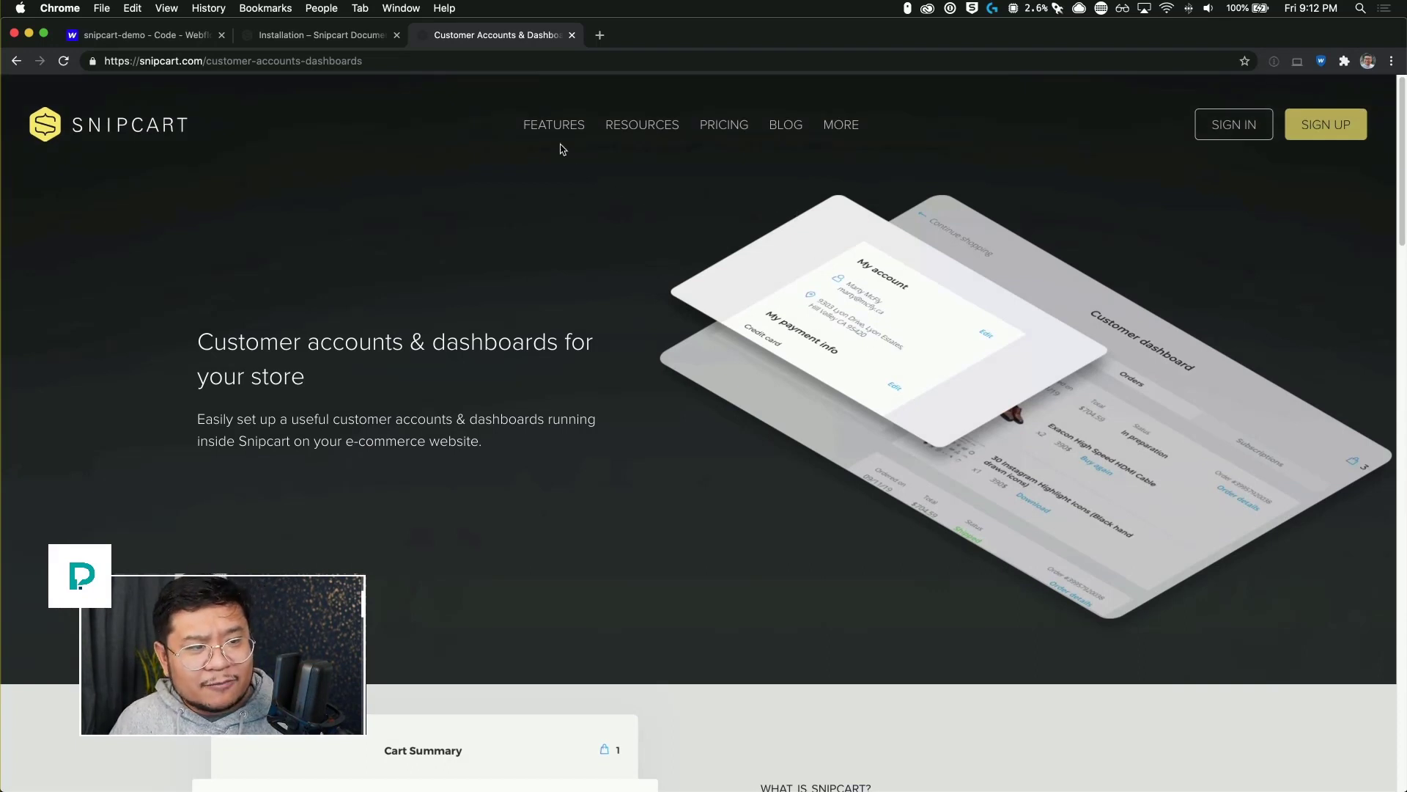
- Open the Payment Gateways feature page and review the list of supported e-commerce payment gateways
{"action": "mouse_move", "coordinate": [553, 129]}
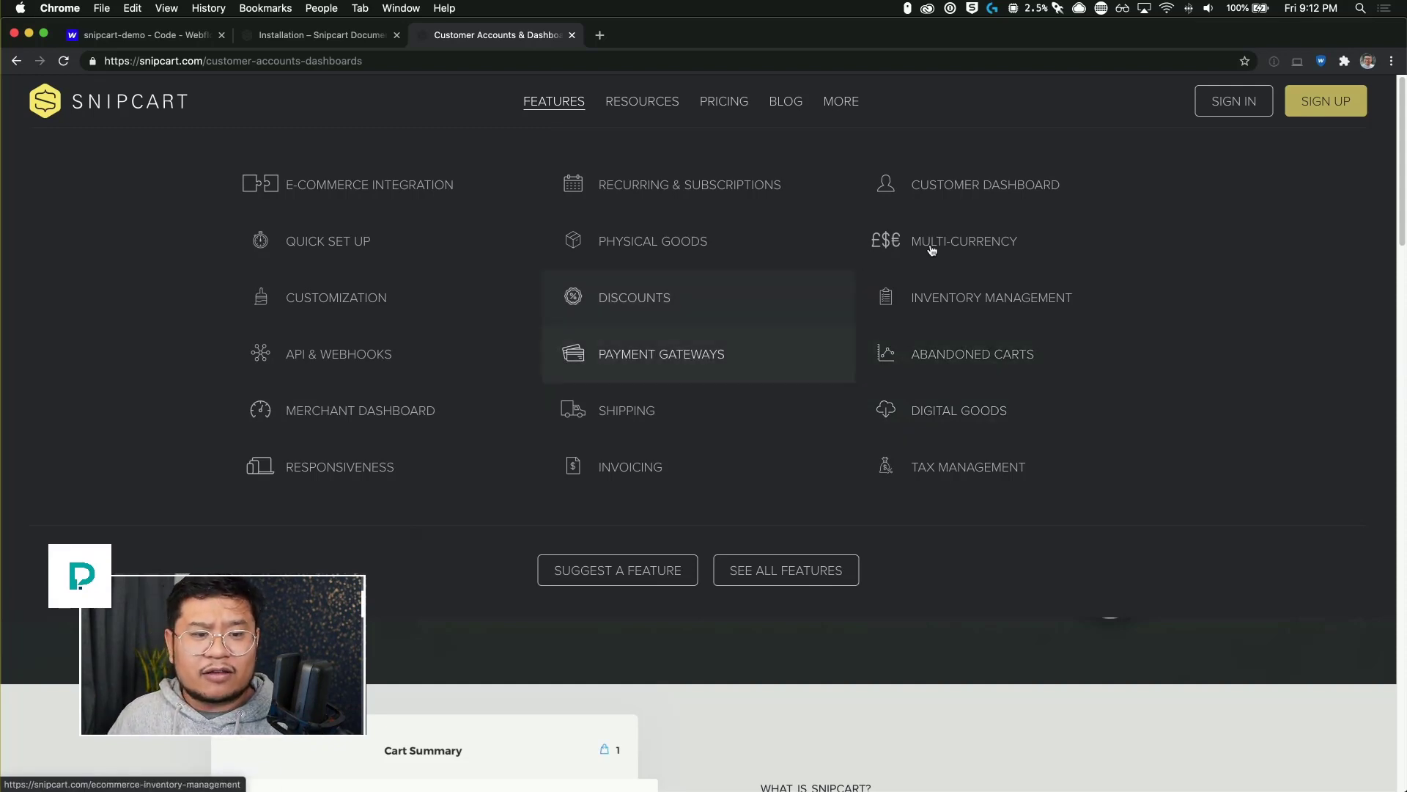
{"action": "left_click", "coordinate": [671, 353]}
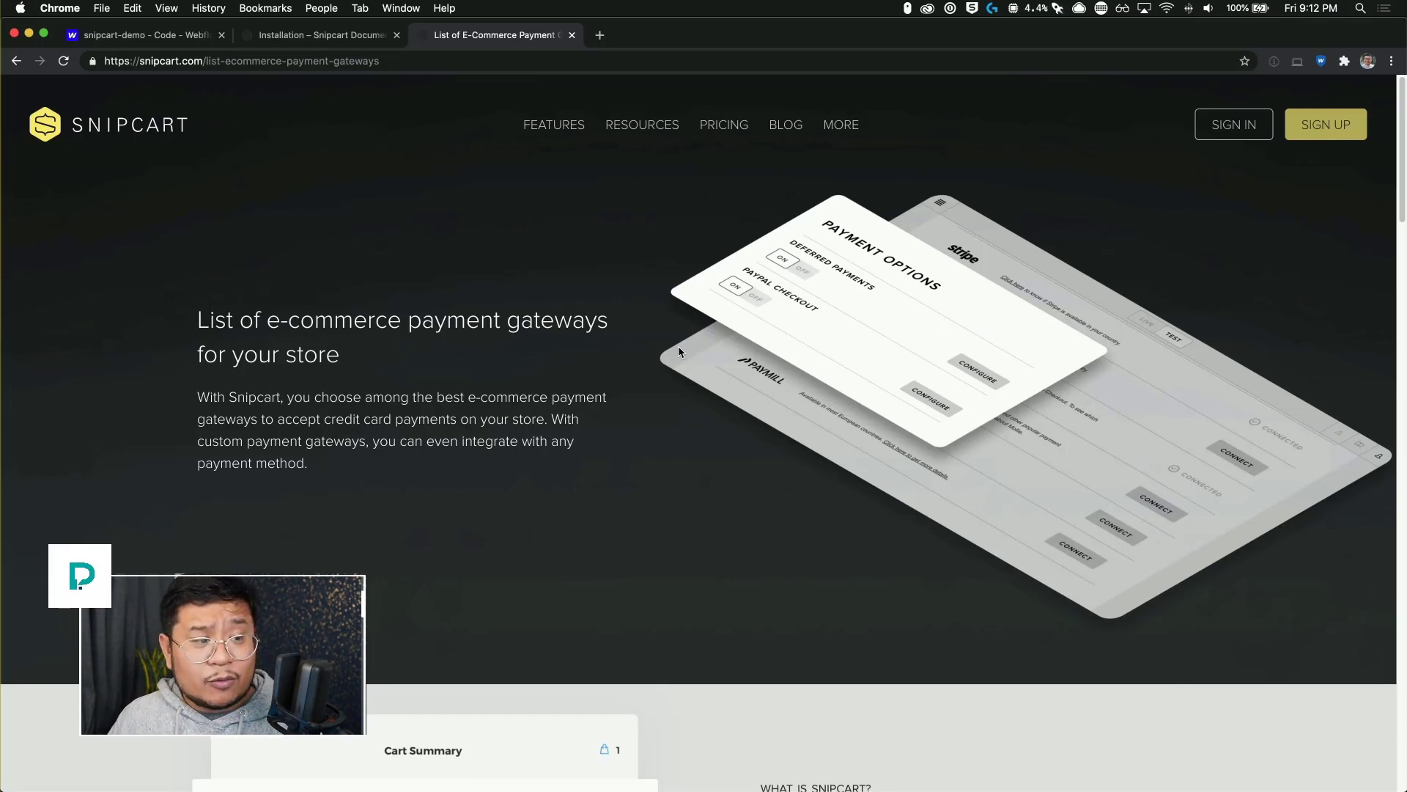
{"action": "scroll", "coordinate": [680, 352], "scroll_direction": "down", "scroll_amount": 5}
{"action": "scroll", "coordinate": [679, 352], "scroll_direction": "down", "scroll_amount": 10}
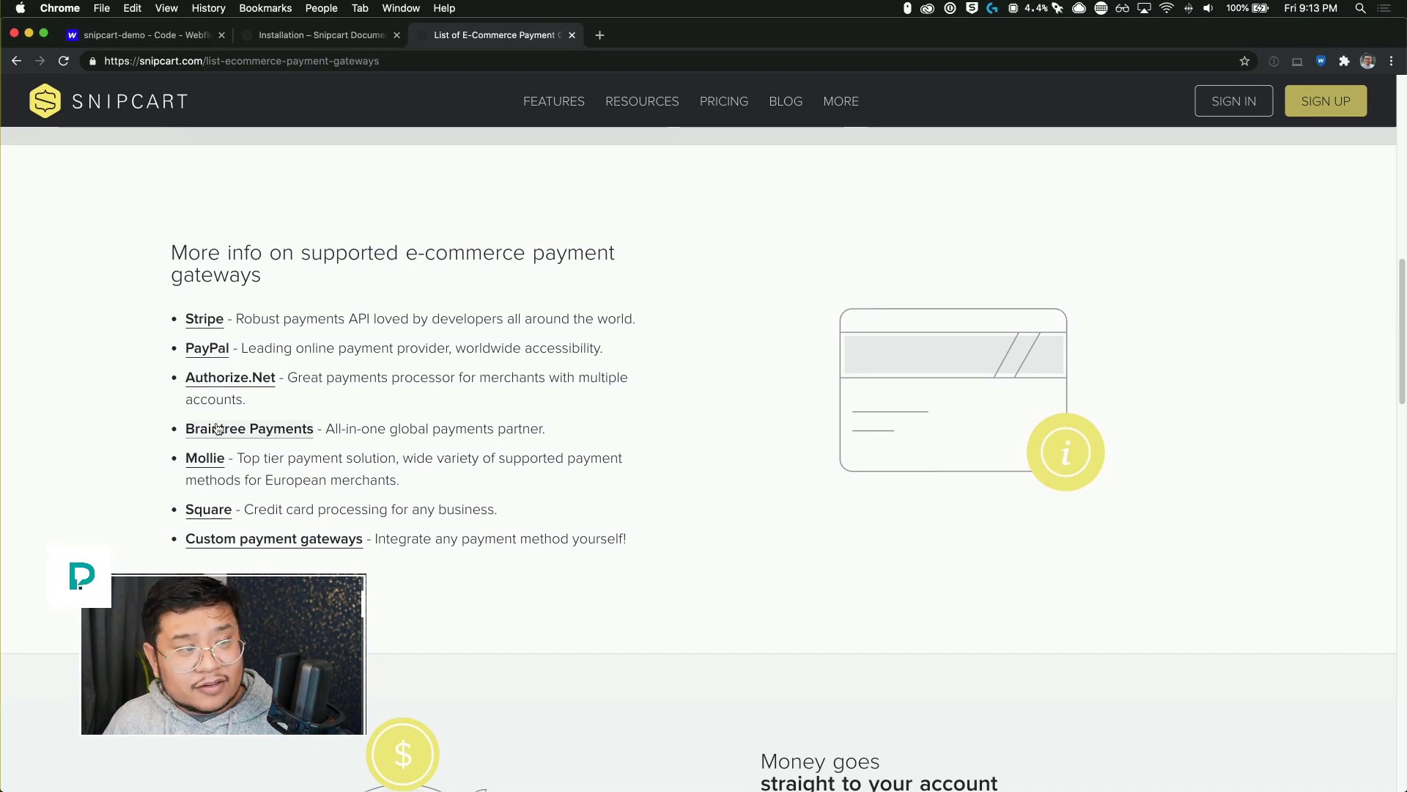
{"action": "scroll", "coordinate": [210, 355], "scroll_direction": "down", "scroll_amount": 2}
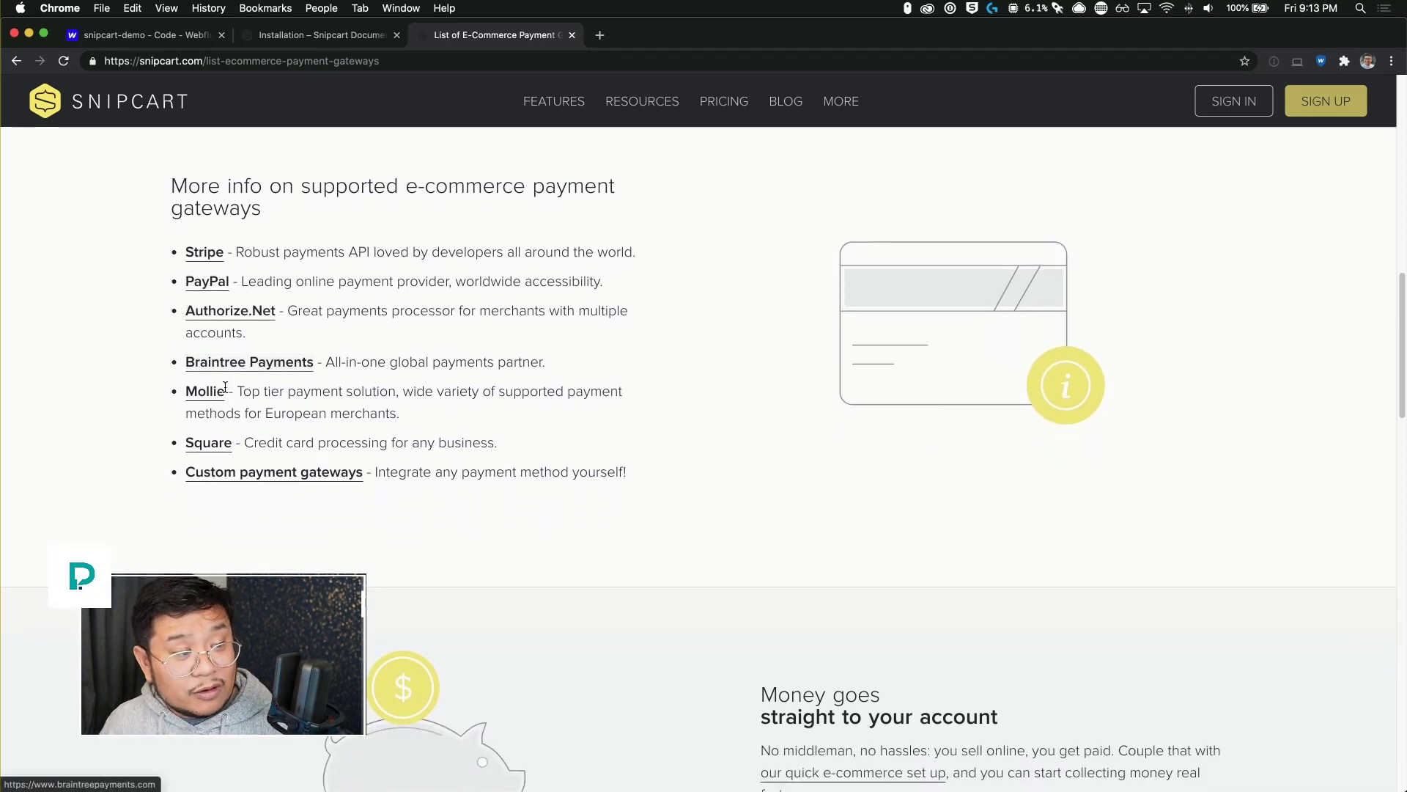
{"action": "scroll", "coordinate": [272, 438], "scroll_direction": "down", "scroll_amount": 1}
{"action": "scroll", "coordinate": [272, 437], "scroll_direction": "down", "scroll_amount": 2}
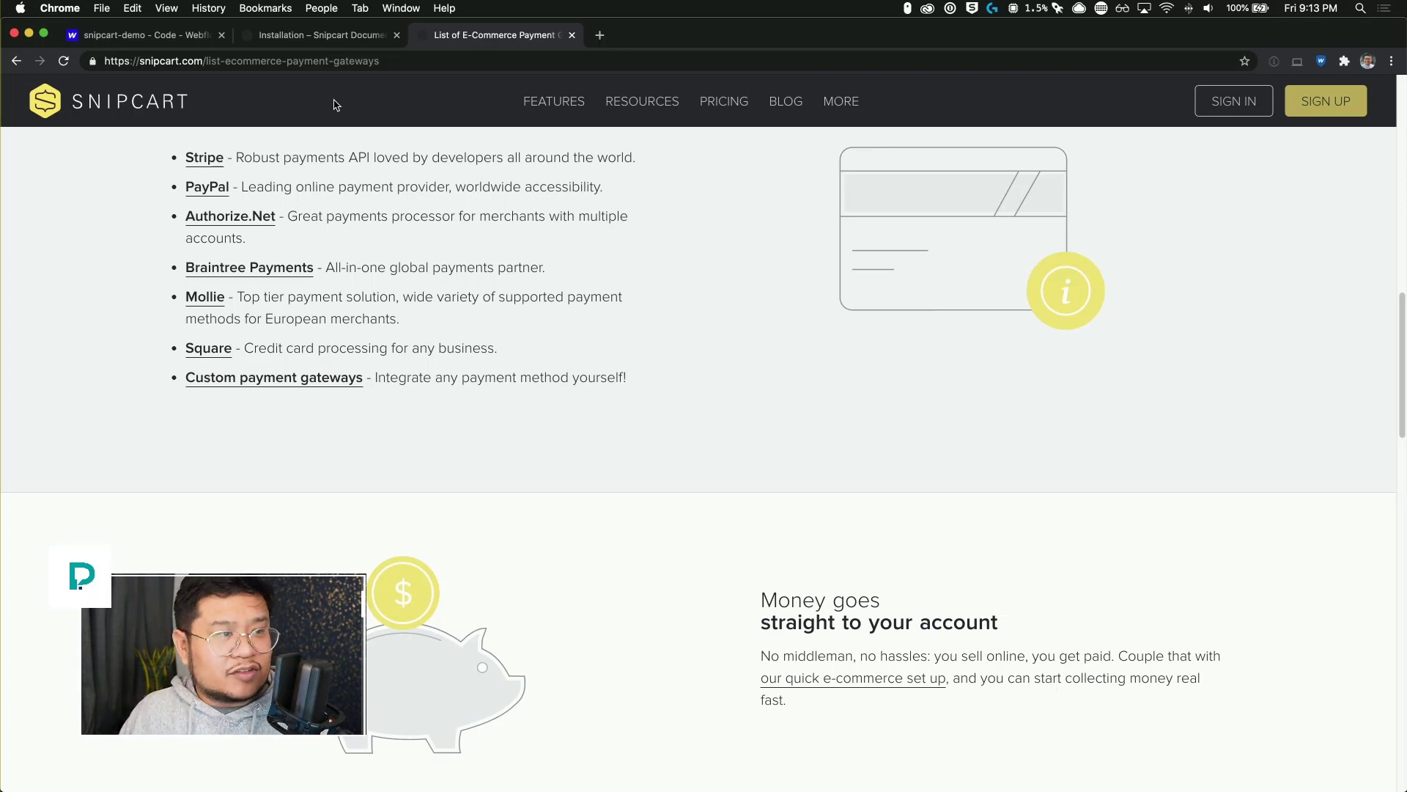
- Switch to the Snipcart installation docs and highlight the preconnect hints and the default stylesheet snippet
{"action": "left_click", "coordinate": [348, 44]}
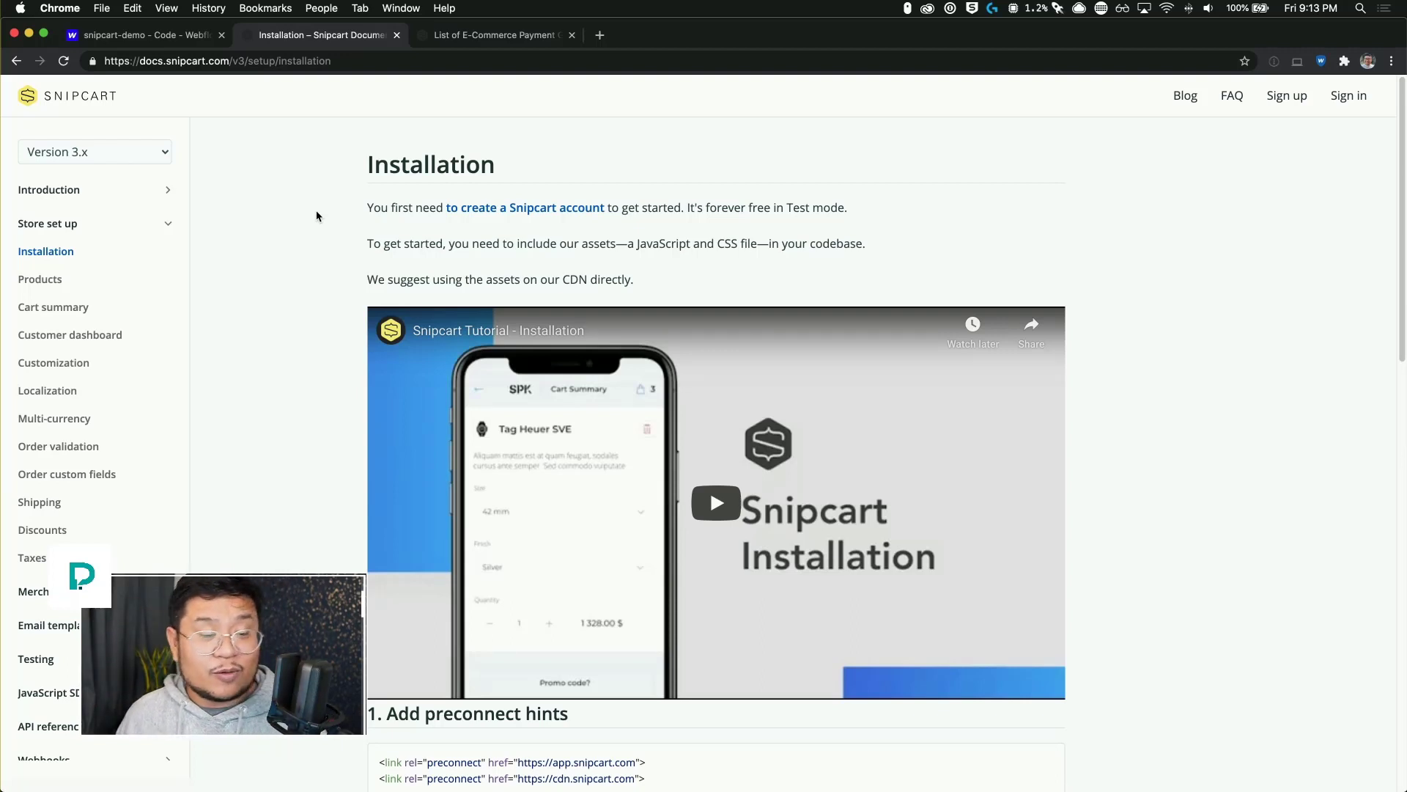
{"action": "scroll", "coordinate": [312, 218], "scroll_direction": "down", "scroll_amount": 5}
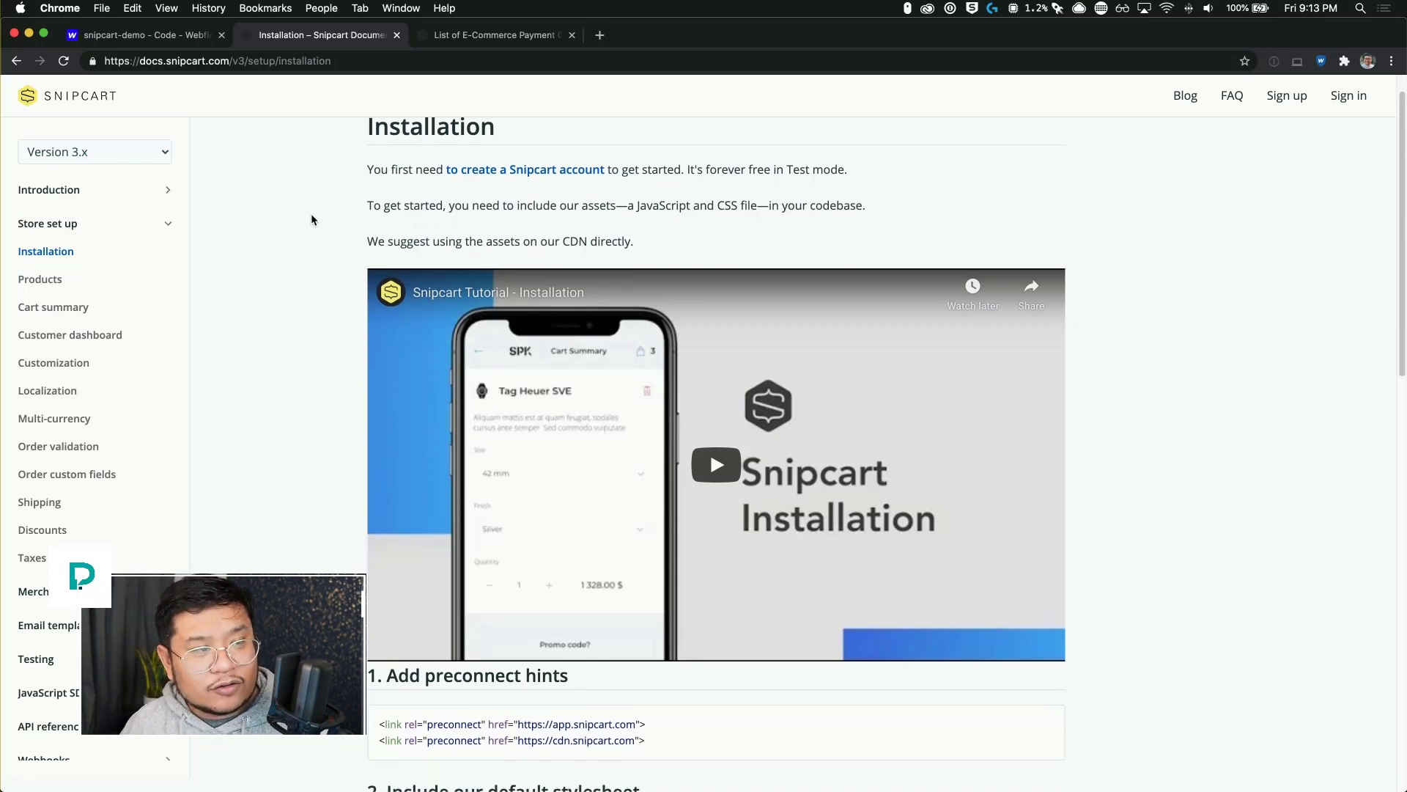
{"action": "scroll", "coordinate": [311, 222], "scroll_direction": "down", "scroll_amount": 3}
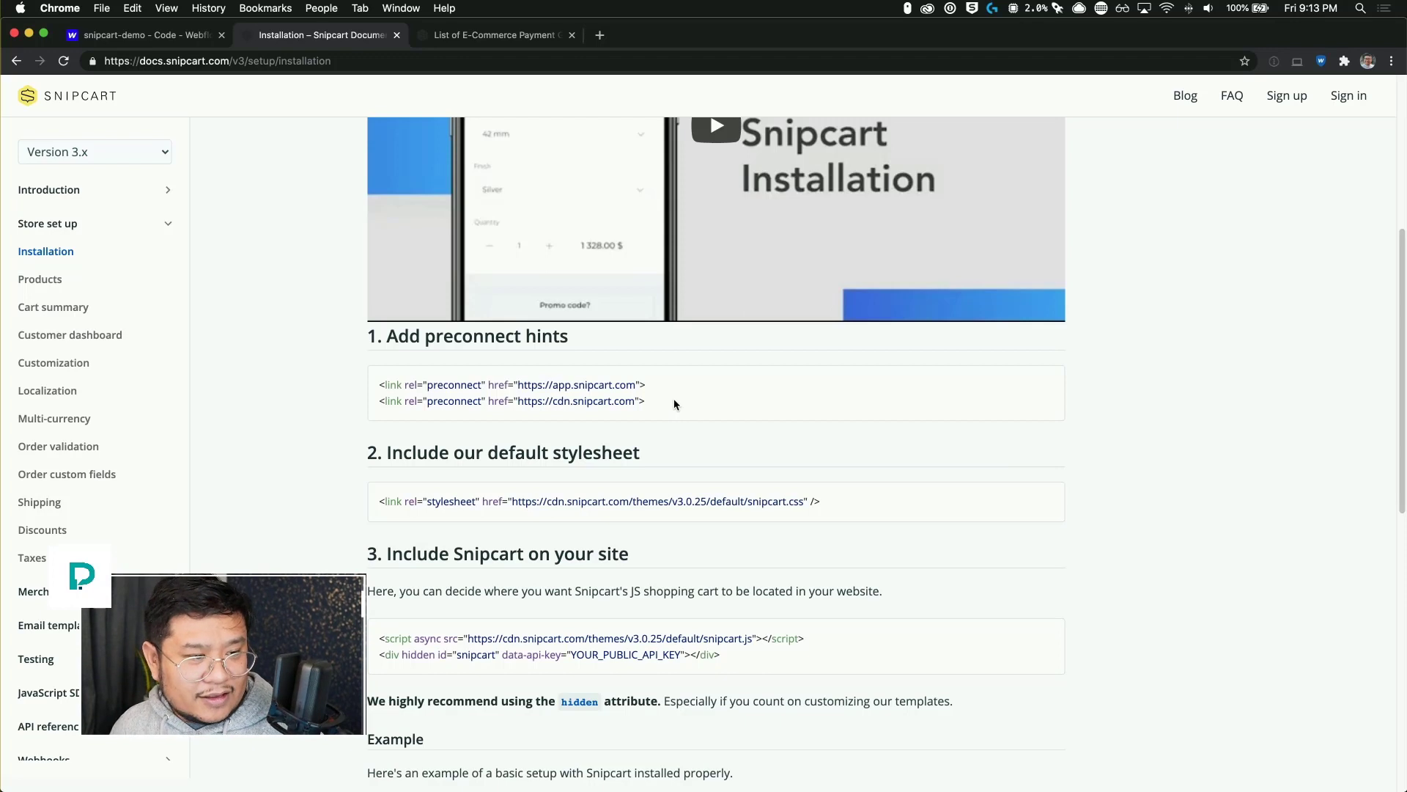
{"action": "left_click_drag", "start_coordinate": [648, 402], "coordinate": [373, 380]}
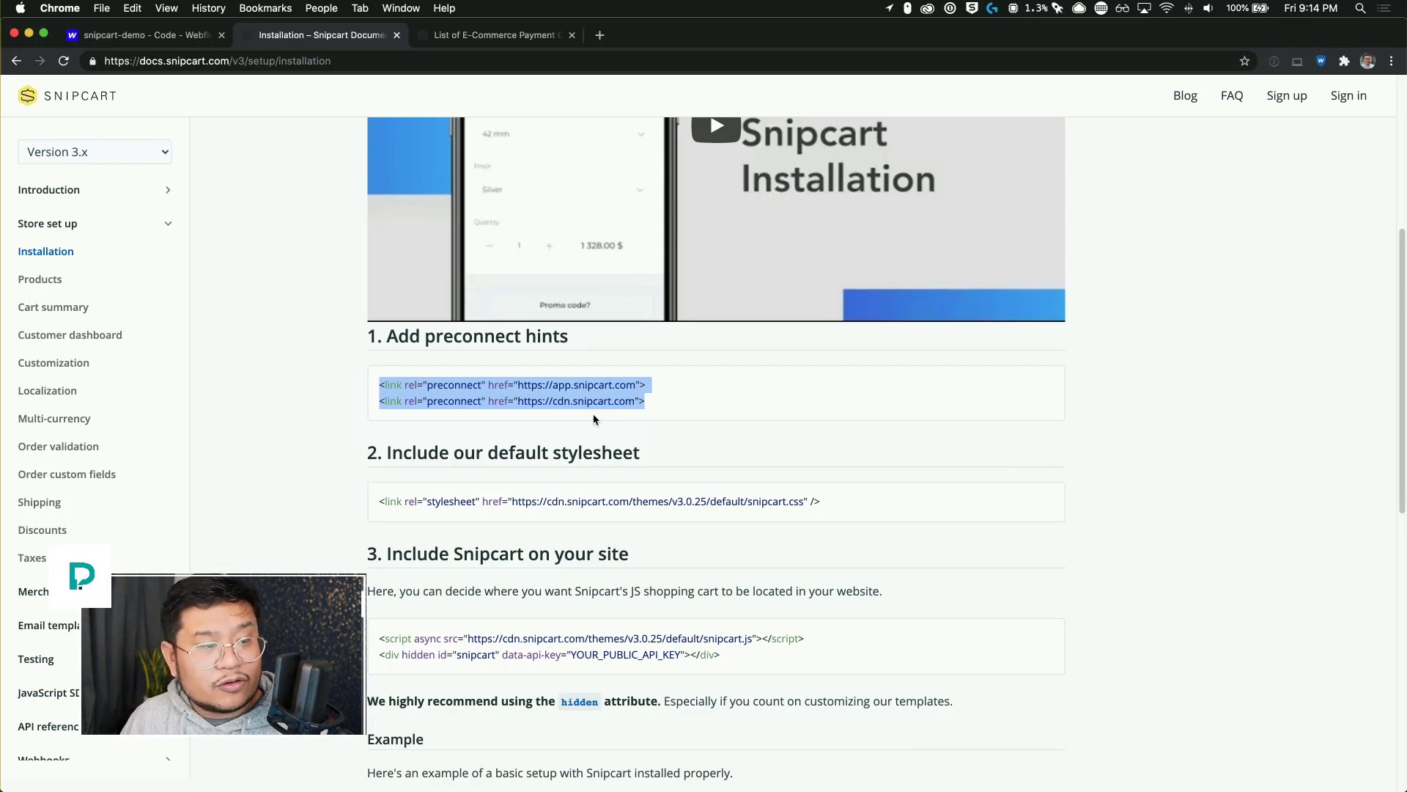
{"action": "left_click_drag", "start_coordinate": [652, 408], "coordinate": [340, 383]}
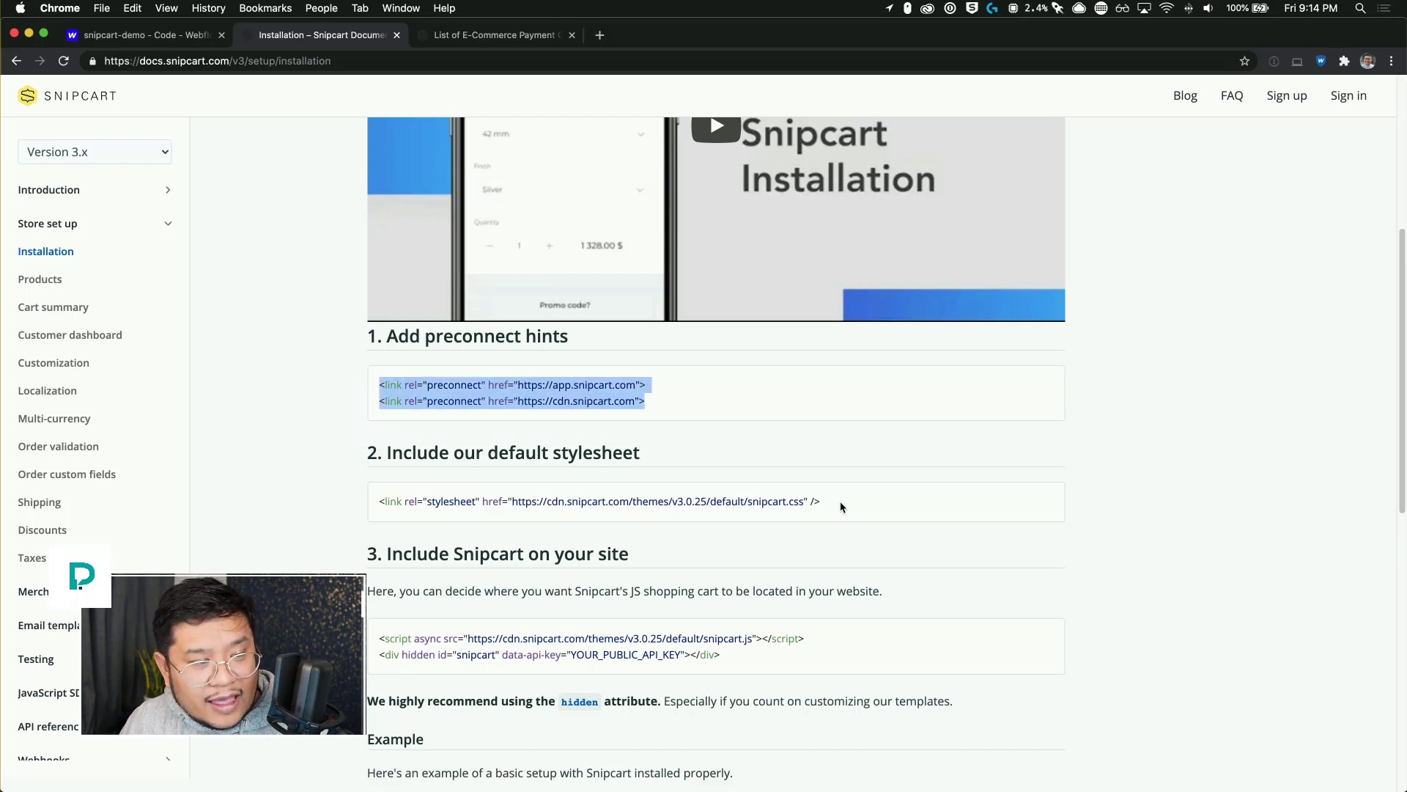
{"action": "left_click_drag", "start_coordinate": [842, 507], "coordinate": [374, 501]}
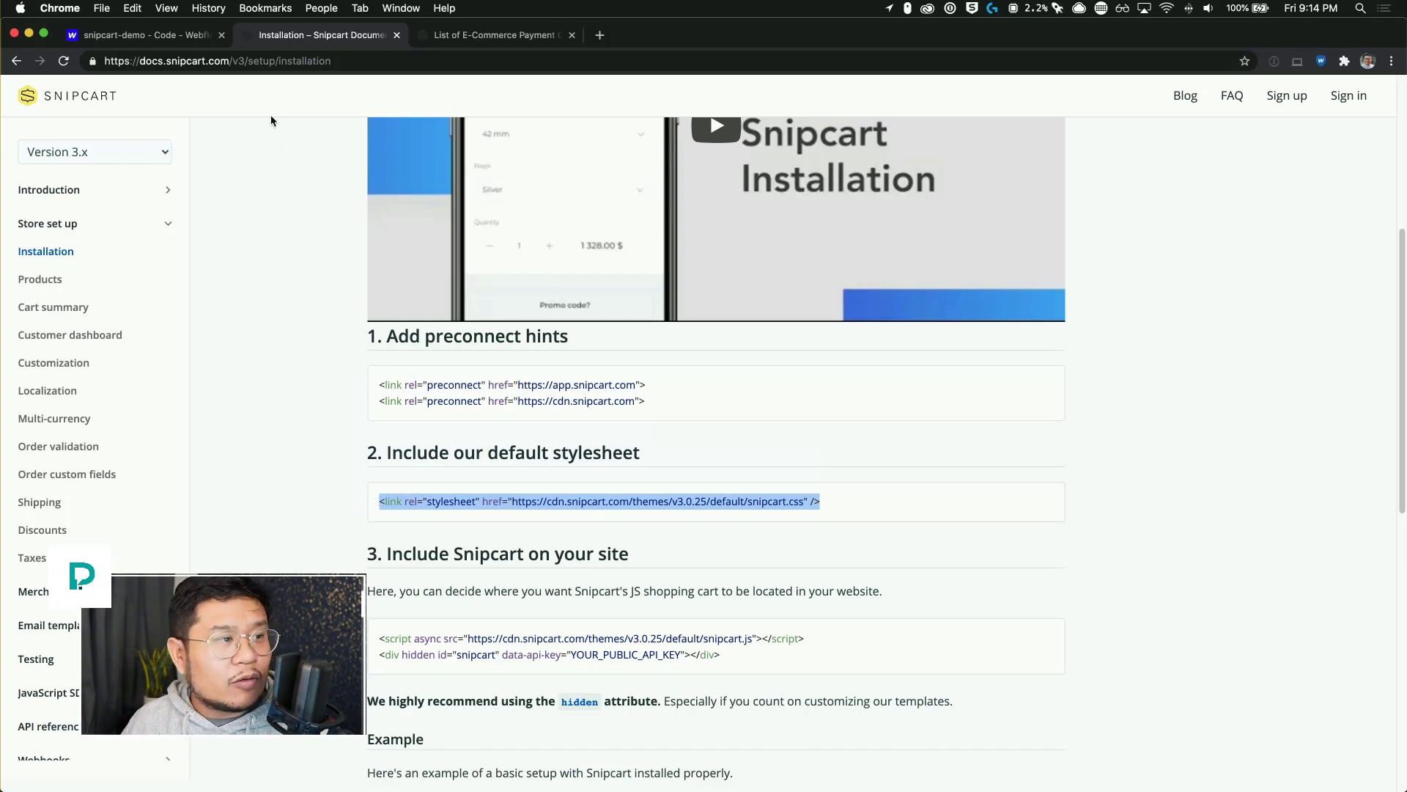
- Switch to the snipcart-demo project's custom code settings in Webflow and examine the Snipcart link tags in the Head Code
{"action": "left_click", "coordinate": [130, 40]}
{"action": "scroll", "coordinate": [165, 270], "scroll_direction": "up", "scroll_amount": 8}
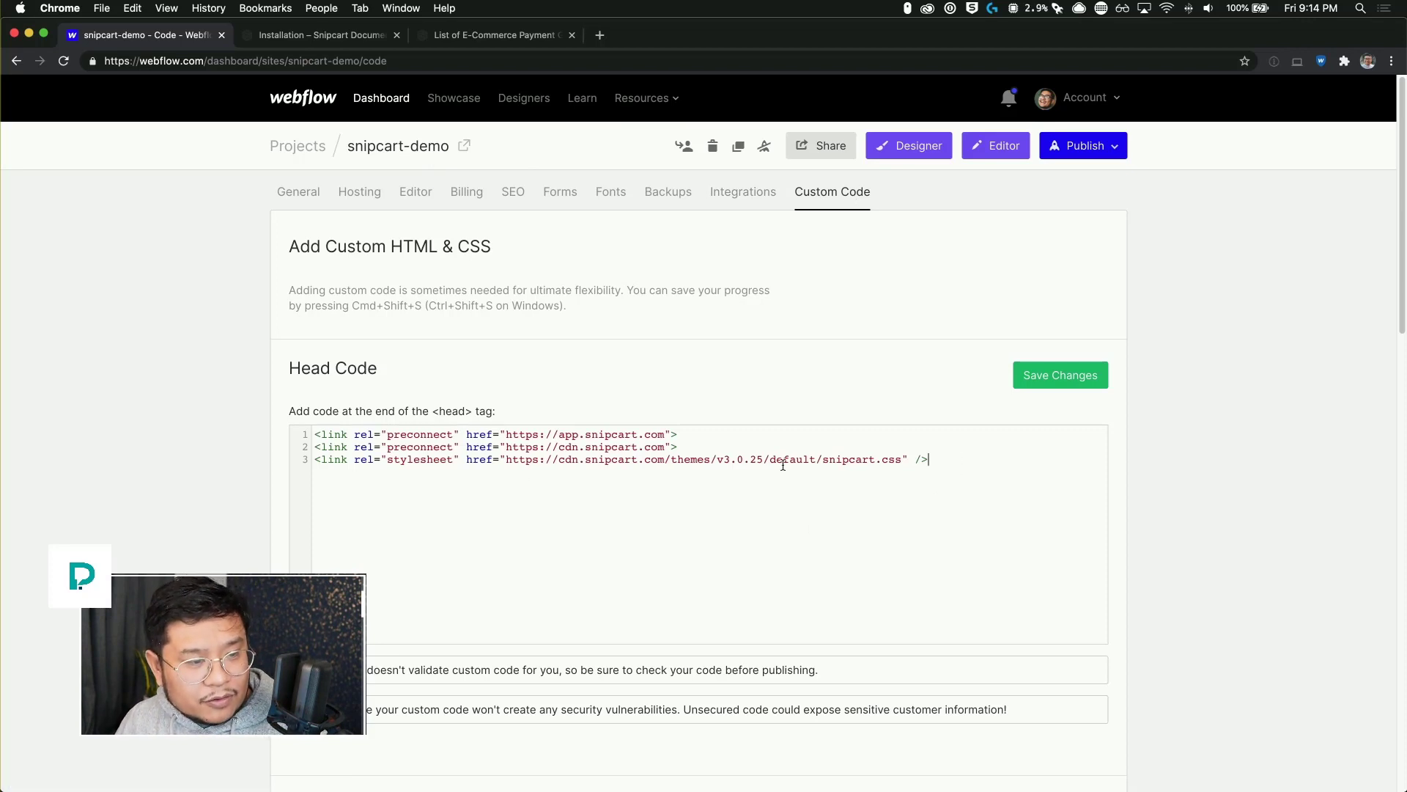
{"action": "key", "text": "super+a"}
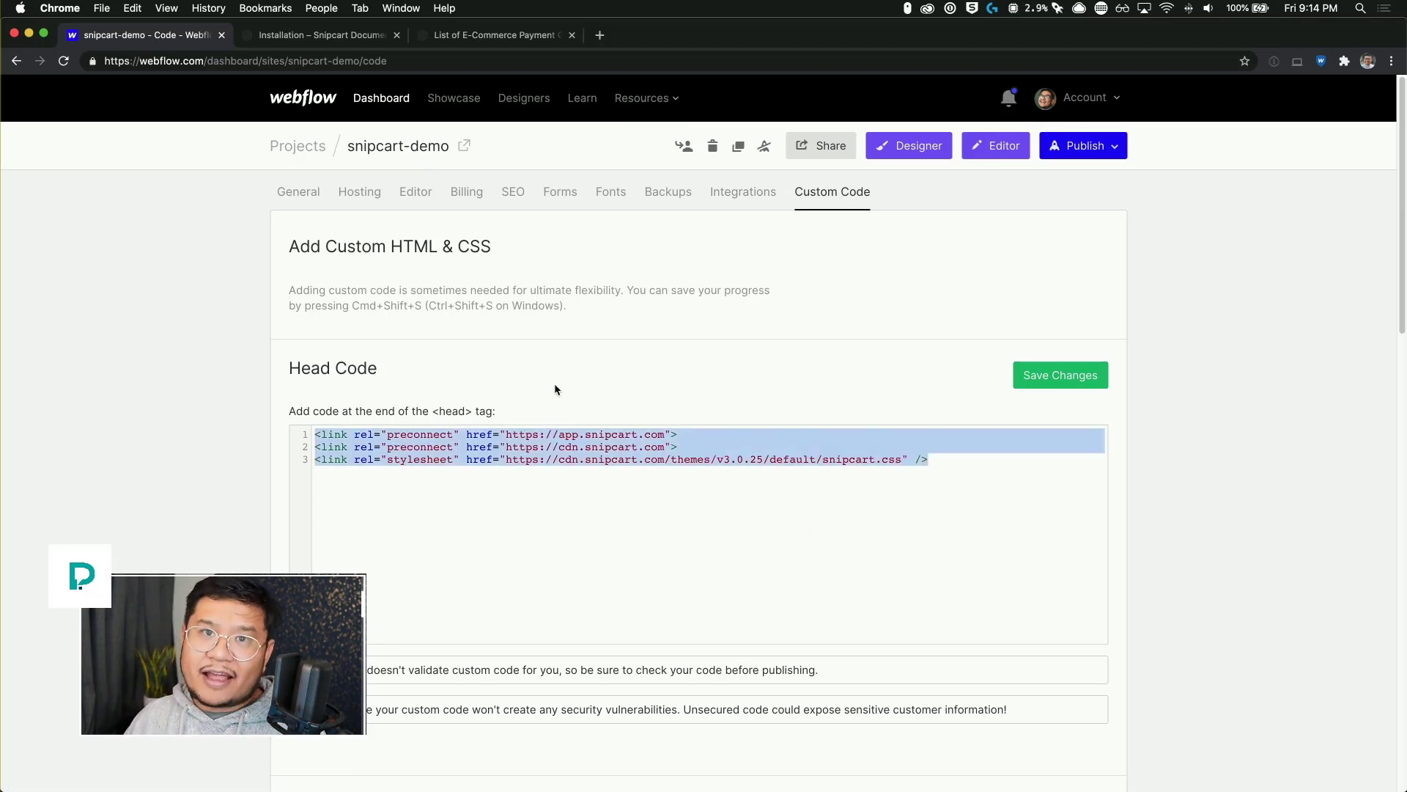
{"action": "left_click", "coordinate": [810, 509]}
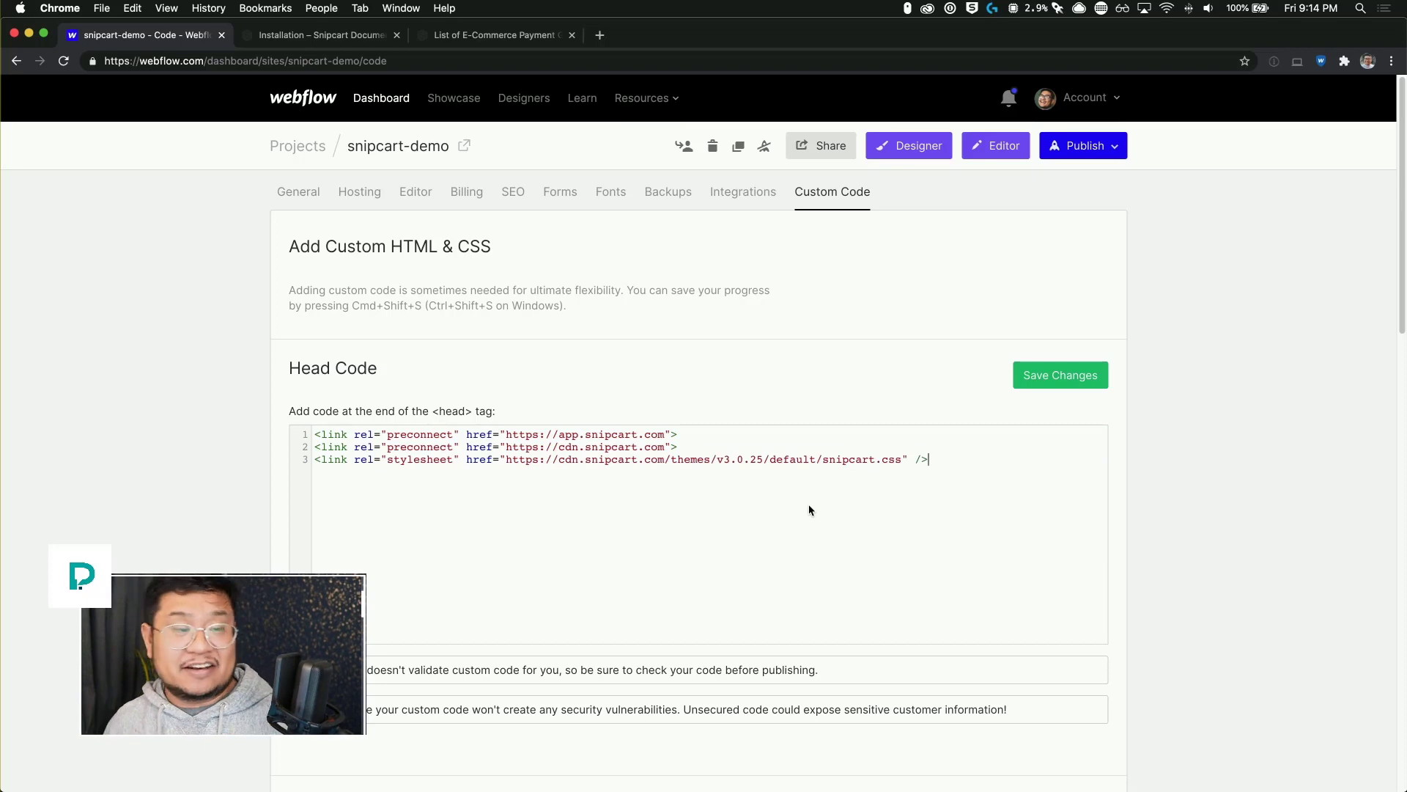
{"action": "scroll", "coordinate": [784, 319], "scroll_direction": "down", "scroll_amount": 1}
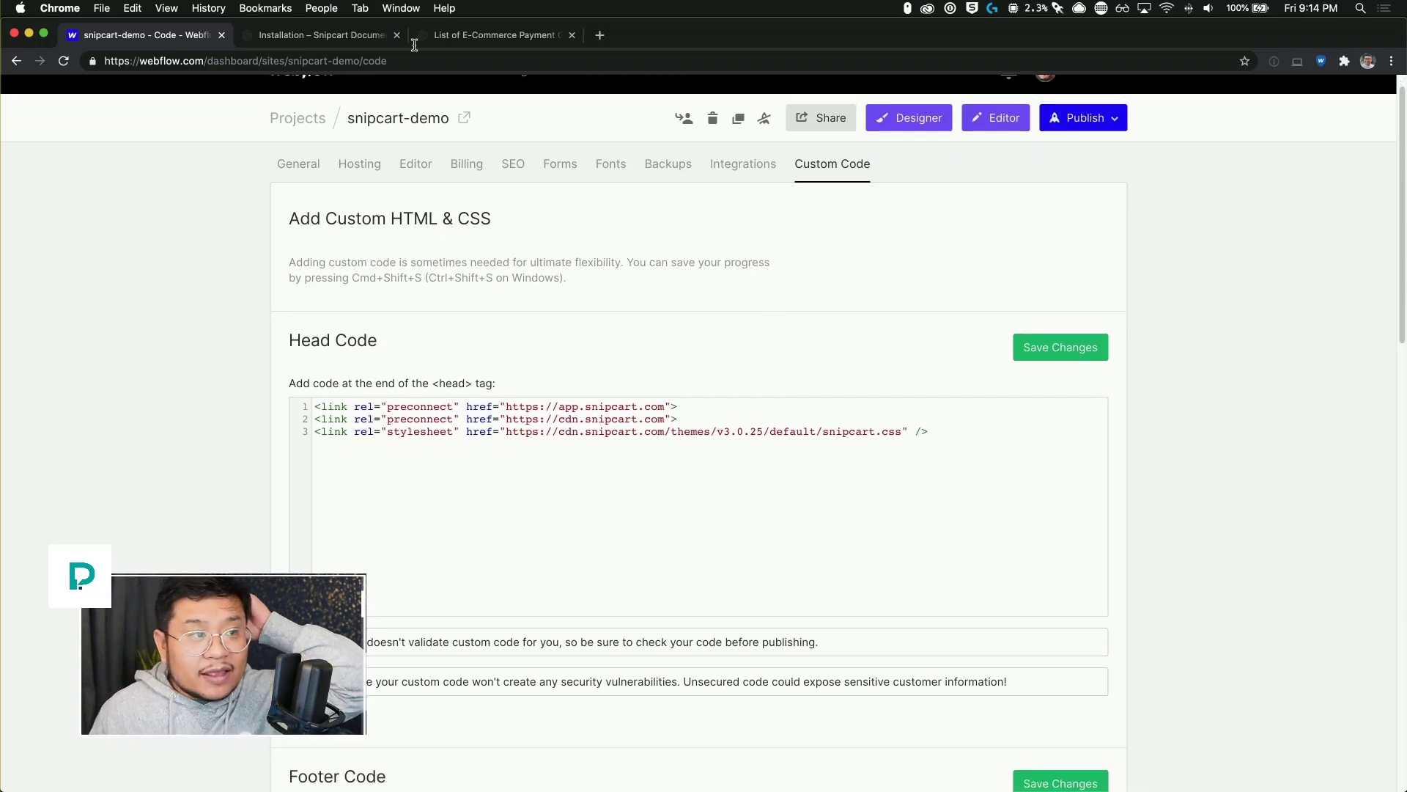
- Return to the Snipcart installation docs and highlight the script and div snippet under "Include Snipcart on your site"
{"action": "left_click", "coordinate": [355, 35]}
{"action": "scroll", "coordinate": [828, 652], "scroll_direction": "down", "scroll_amount": 3}
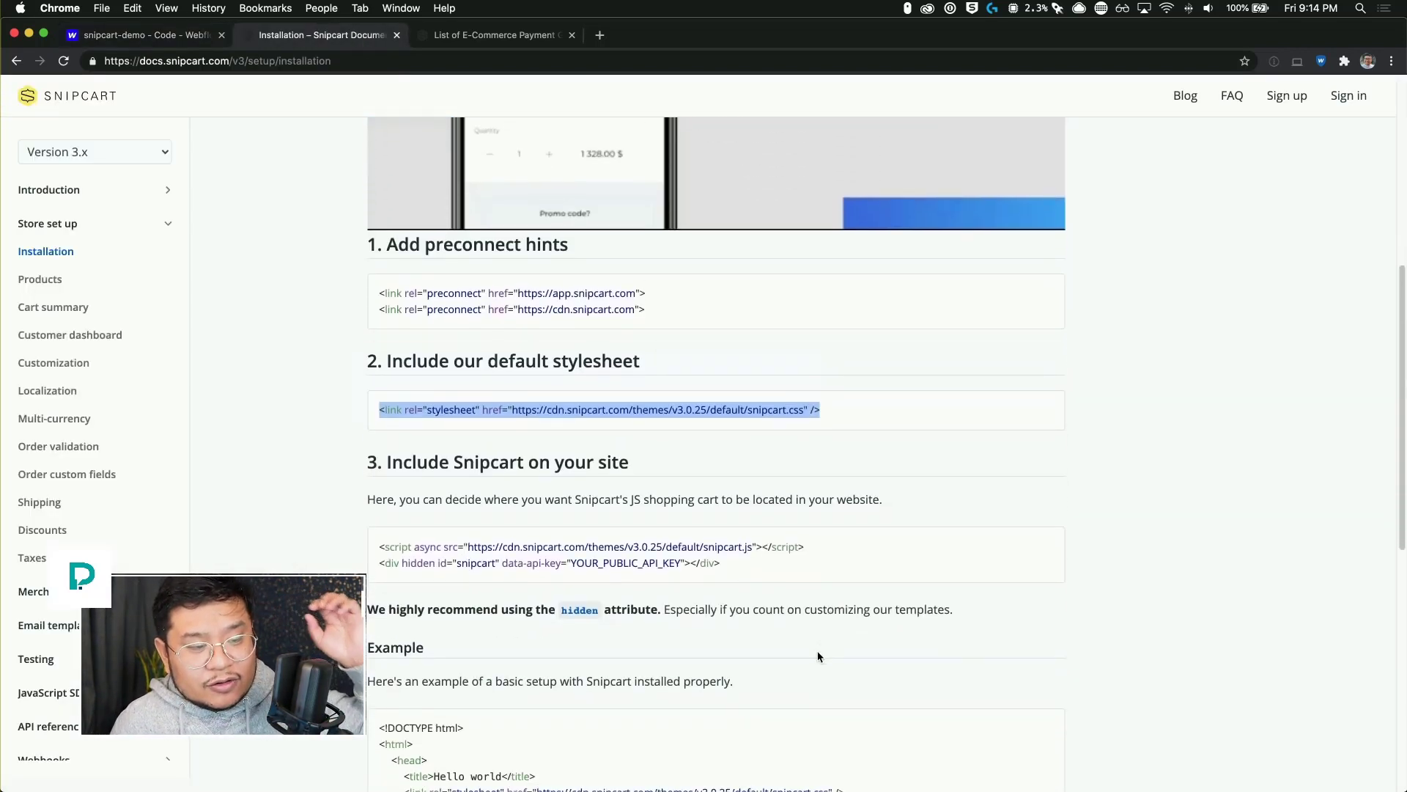
{"action": "left_click_drag", "start_coordinate": [760, 553], "coordinate": [370, 541]}
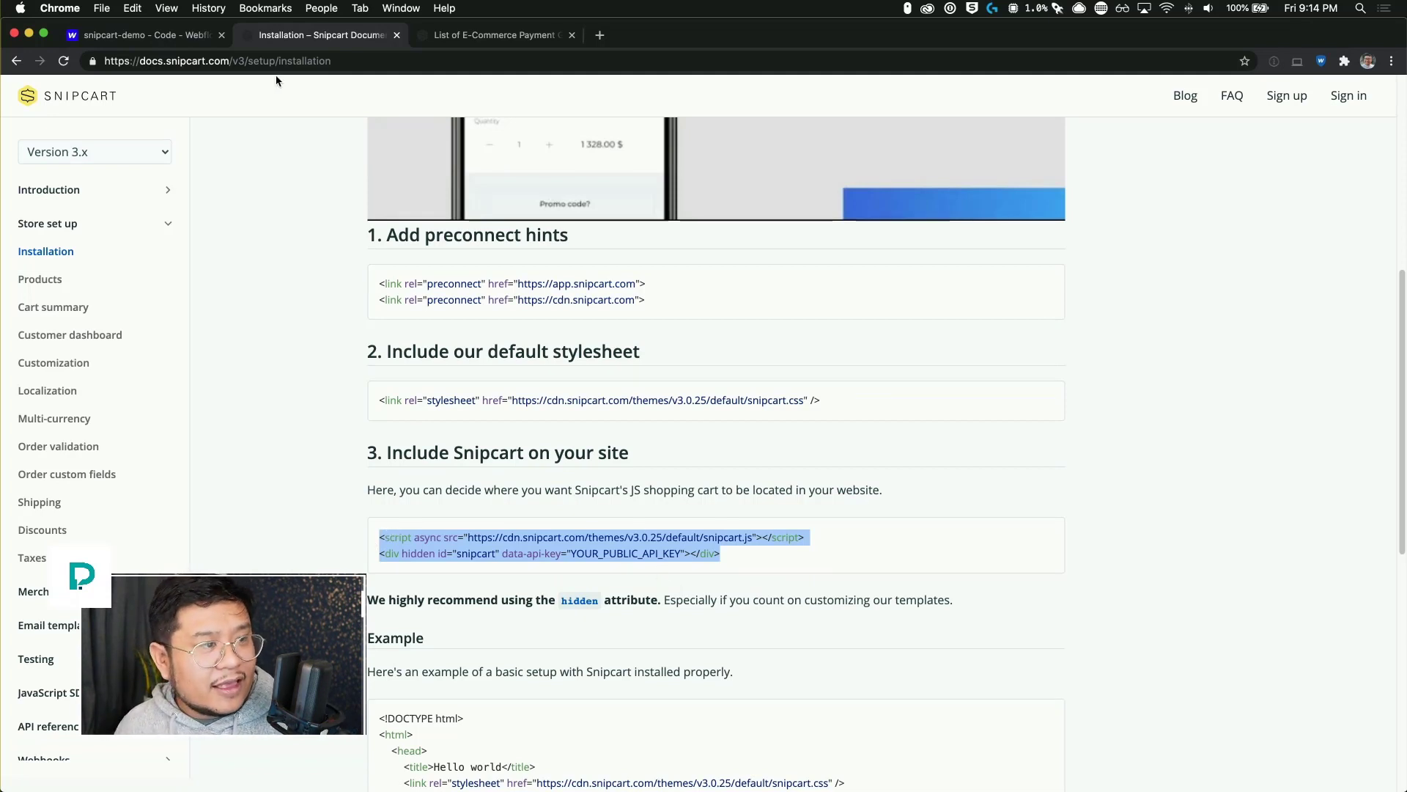
{"action": "left_click", "coordinate": [641, 557]}
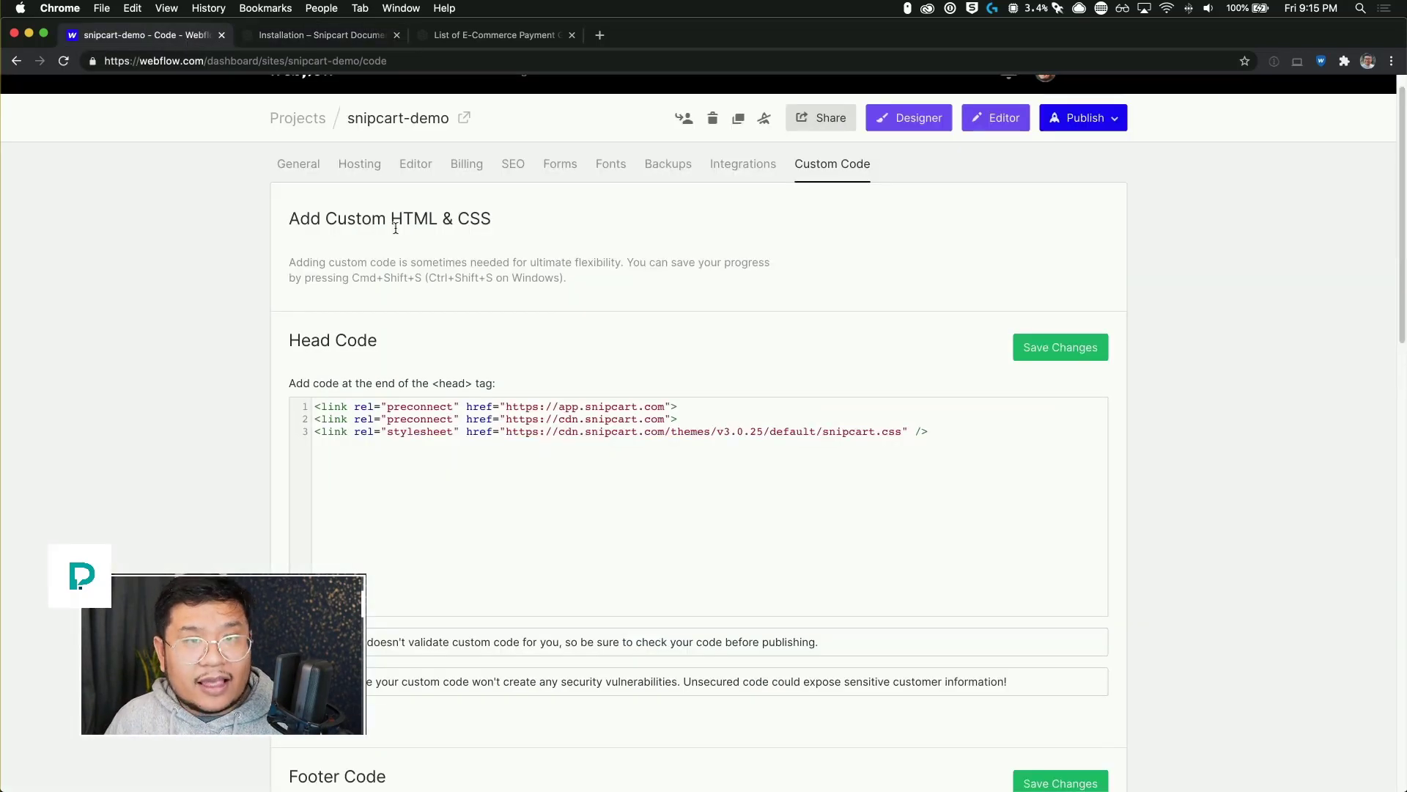
- In the Webflow custom code settings, examine the Footer Code containing the Snipcart script and the div with the public API key
{"action": "scroll", "coordinate": [513, 346], "scroll_direction": "down", "scroll_amount": 3}
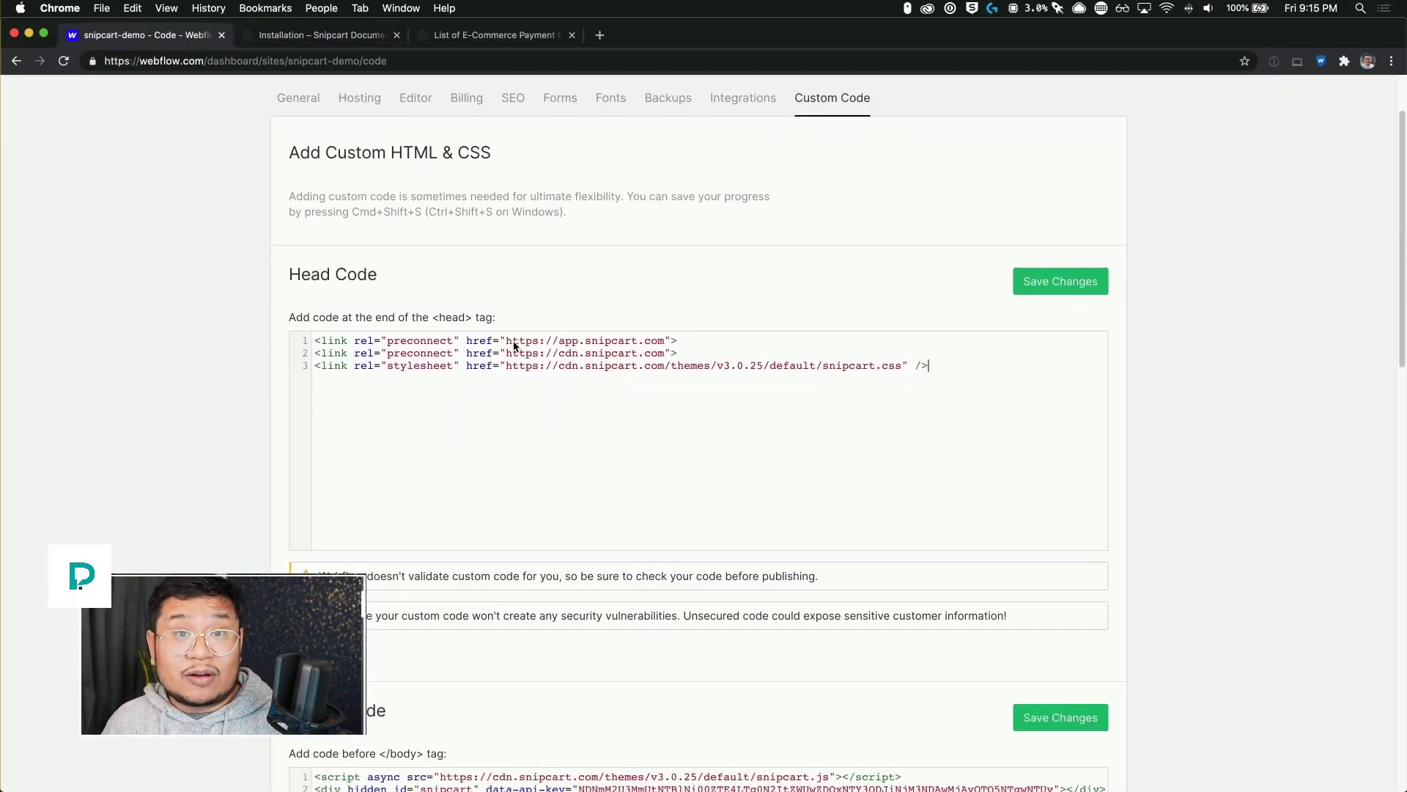
{"action": "scroll", "coordinate": [514, 346], "scroll_direction": "down", "scroll_amount": 4}
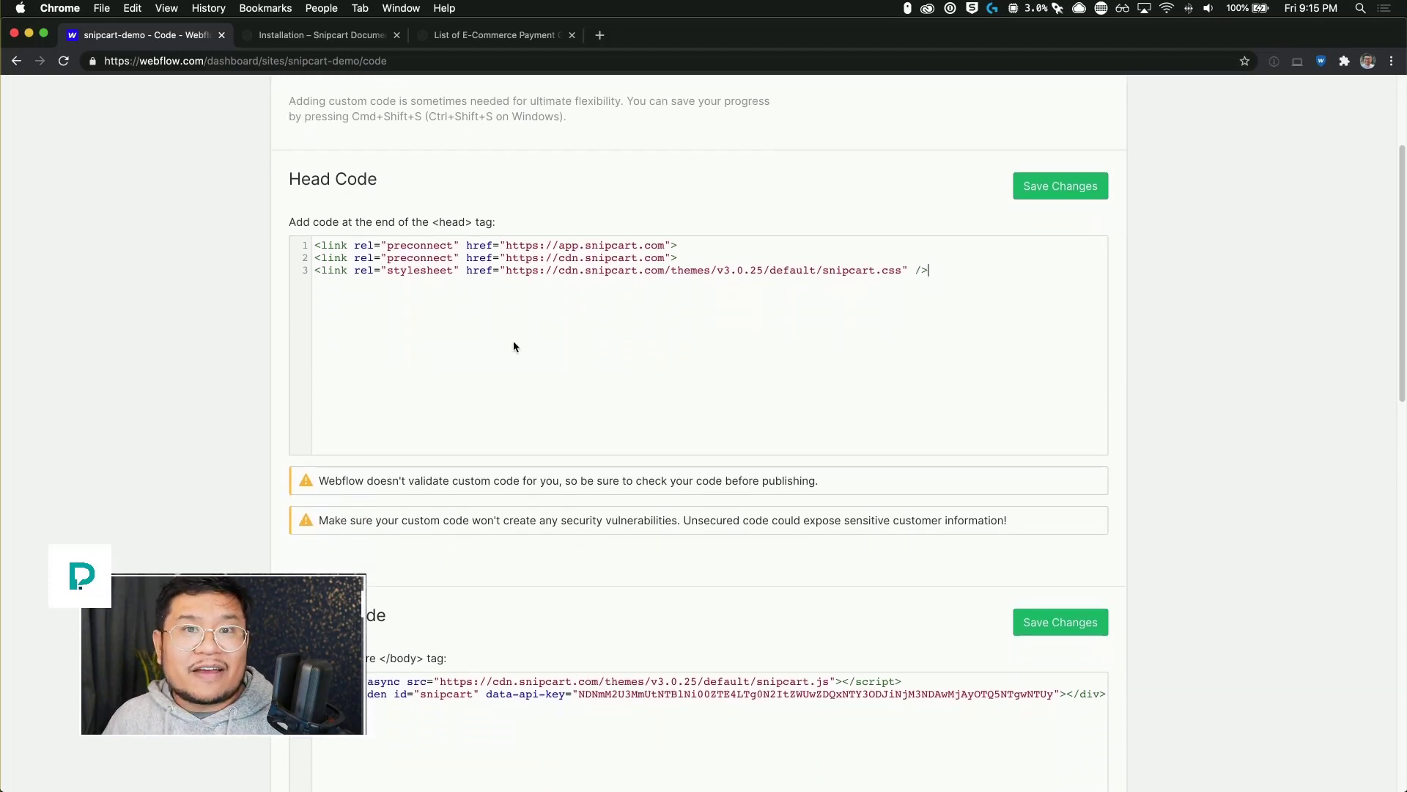
{"action": "scroll", "coordinate": [514, 346], "scroll_direction": "down", "scroll_amount": 8}
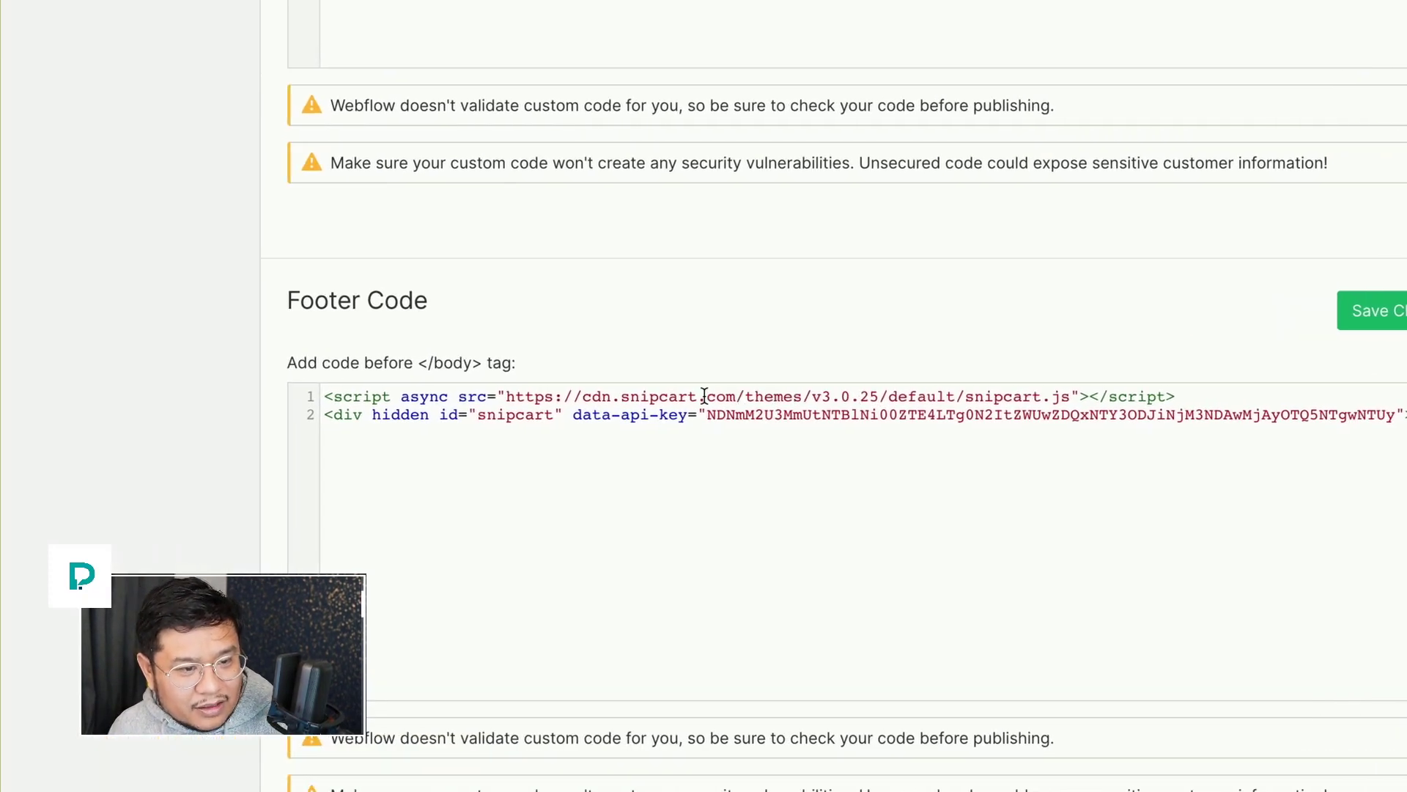
{"action": "left_click_drag", "start_coordinate": [704, 396], "coordinate": [818, 414]}
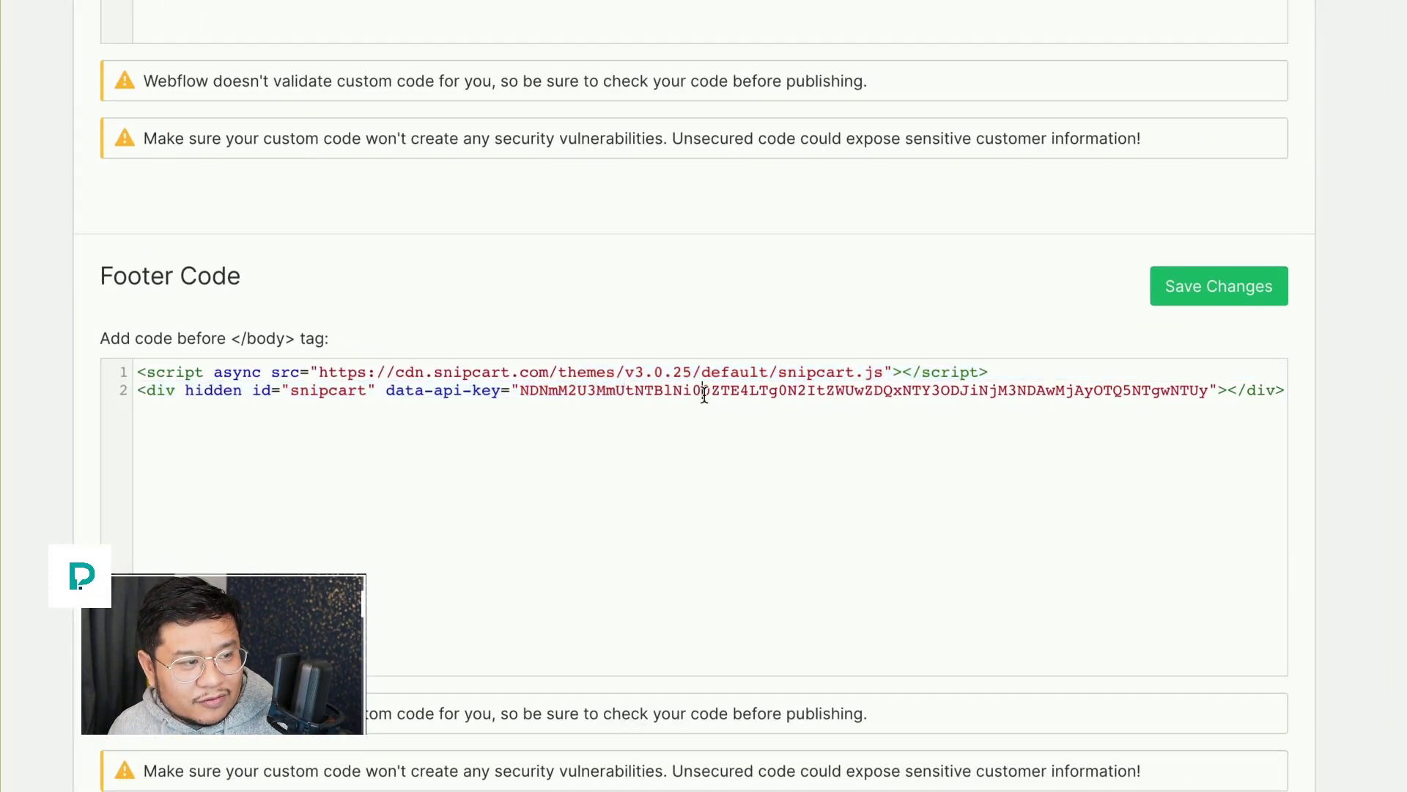
{"action": "left_click", "coordinate": [818, 414]}
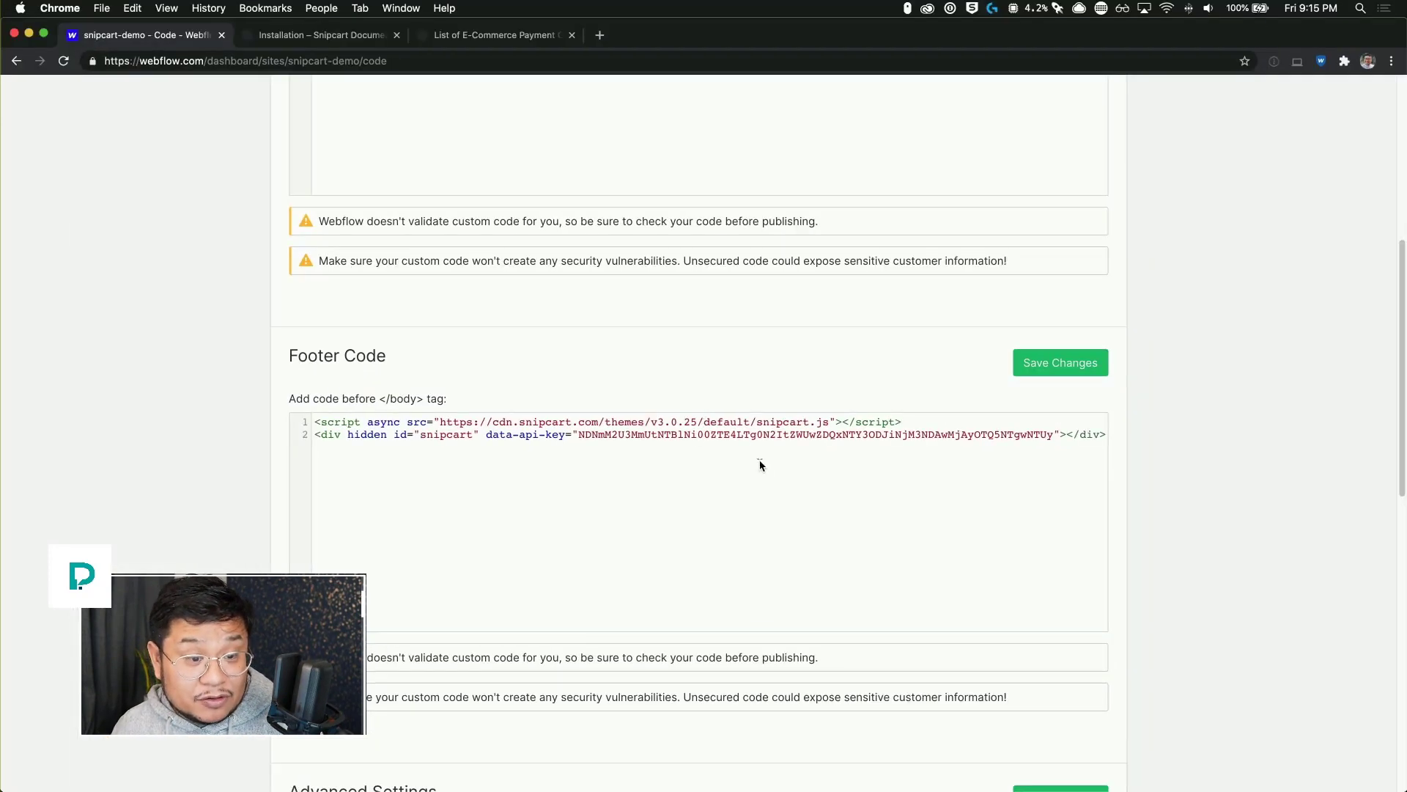
{"action": "scroll", "coordinate": [760, 463], "scroll_direction": "up", "scroll_amount": 10}
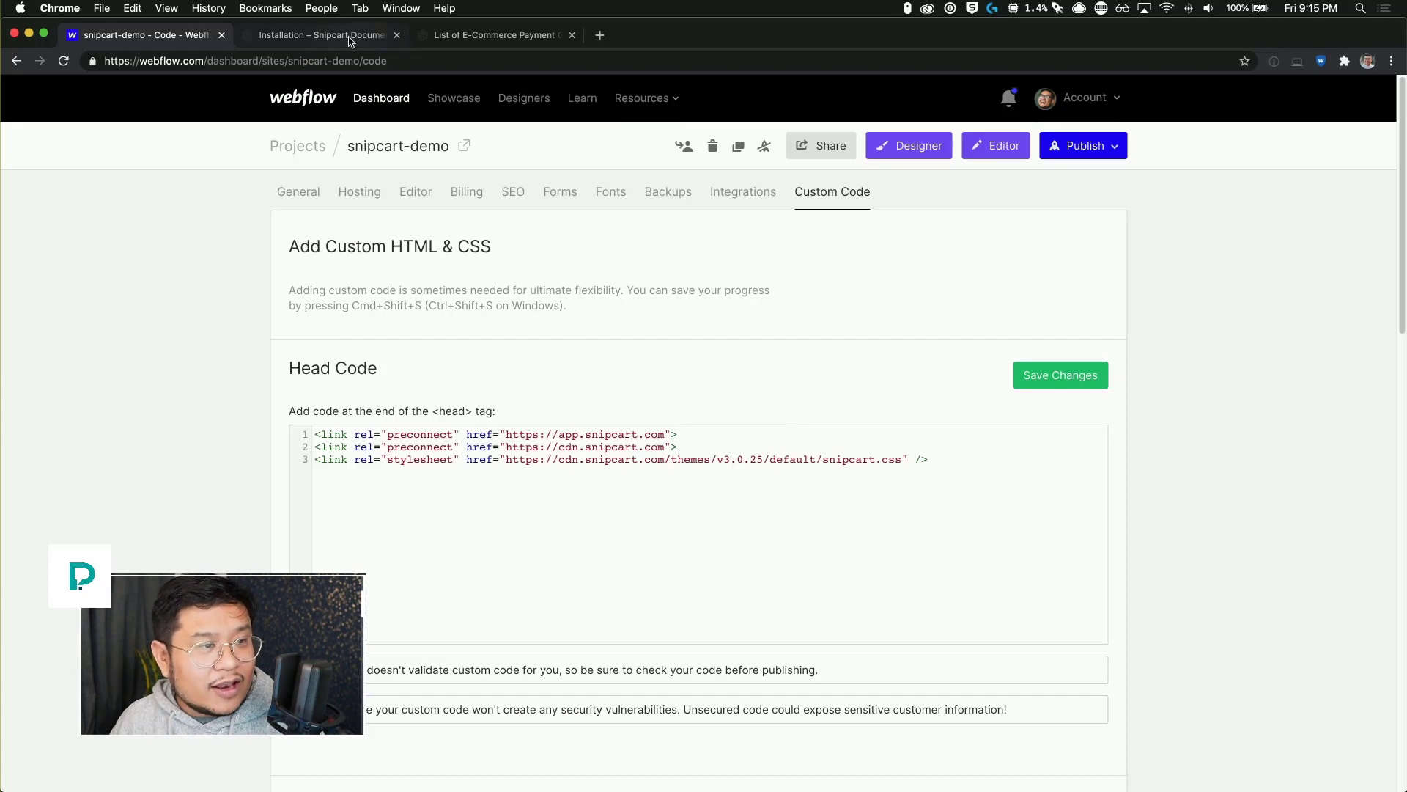
- Open the Products page of the Snipcart docs and examine the example buy button that uses the snipcart-add-item class
{"action": "left_click", "coordinate": [322, 35]}
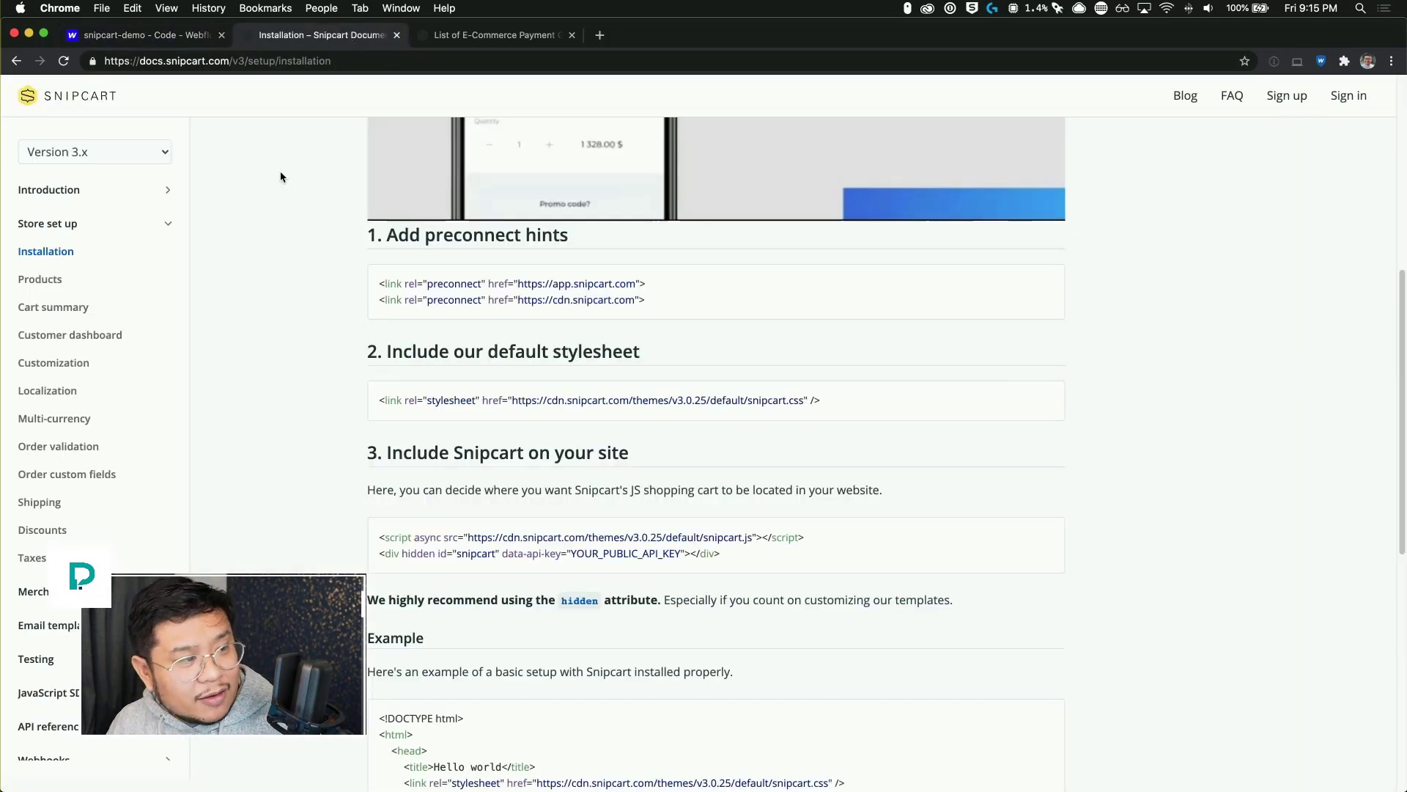
{"action": "left_click", "coordinate": [33, 278]}
{"action": "scroll", "coordinate": [347, 408], "scroll_direction": "down", "scroll_amount": 2}
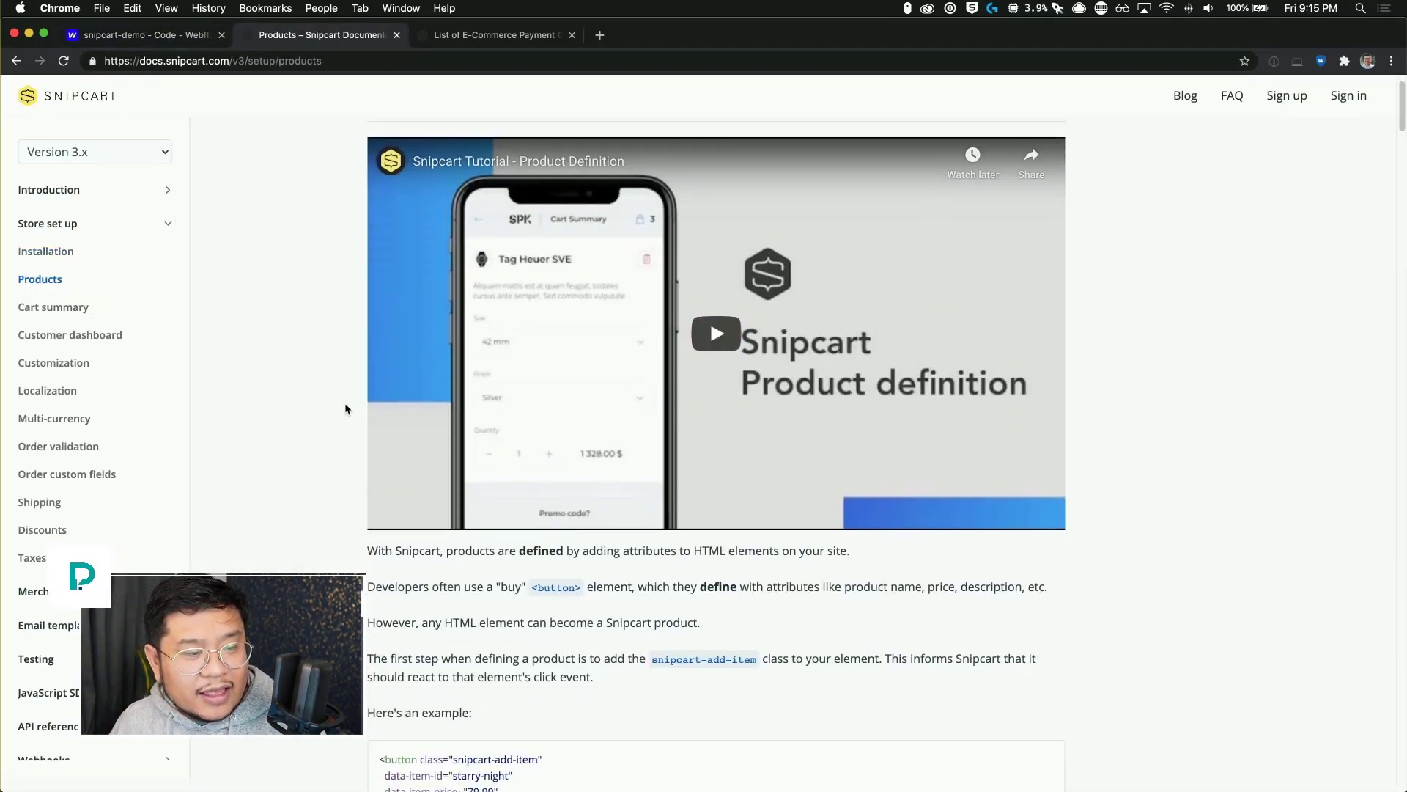
{"action": "scroll", "coordinate": [346, 409], "scroll_direction": "down", "scroll_amount": 5}
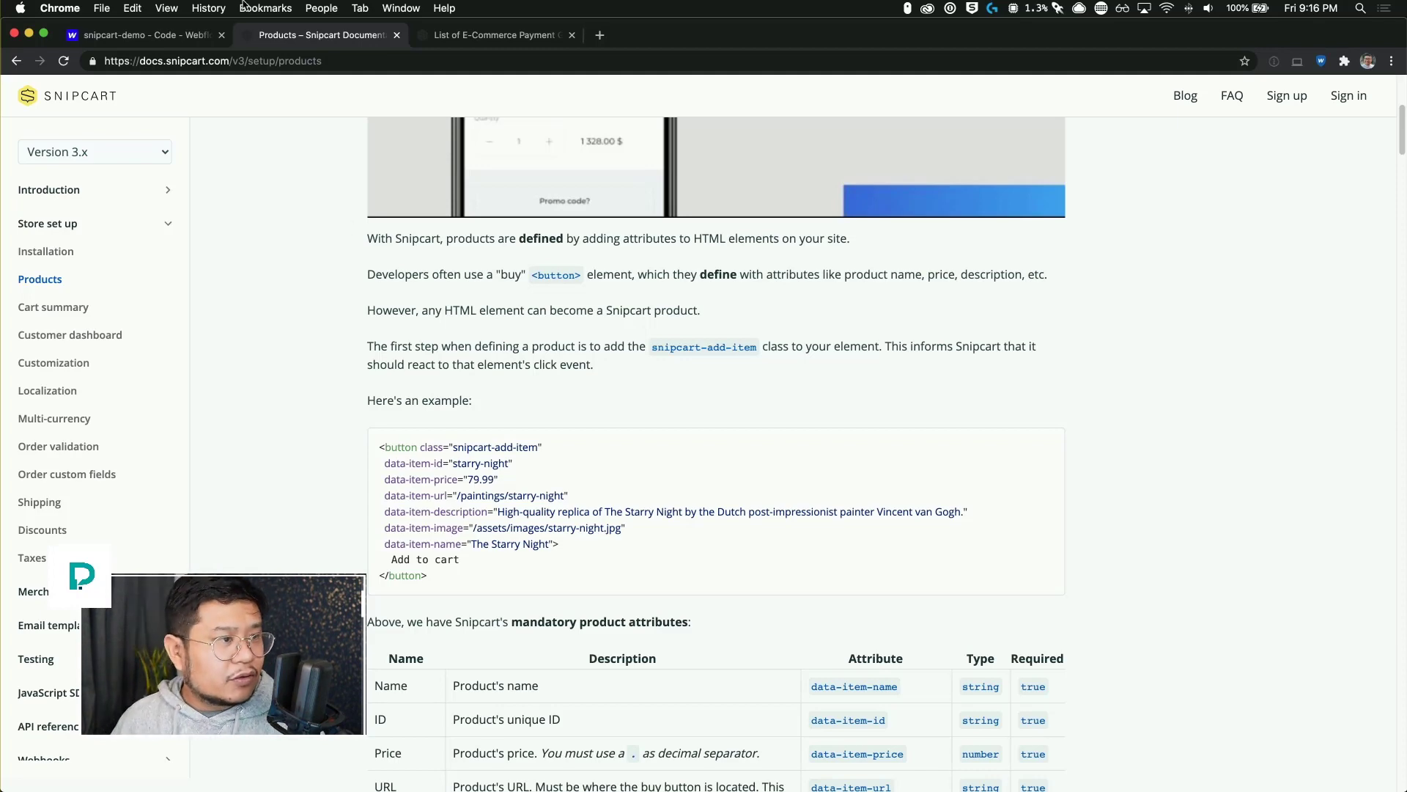
- Switch to Webflow, open the snipcart-demo project in the Designer and add an Embed element inside the teal div block below the gallery photos
{"action": "left_click", "coordinate": [181, 38]}
{"action": "left_click", "coordinate": [917, 150]}
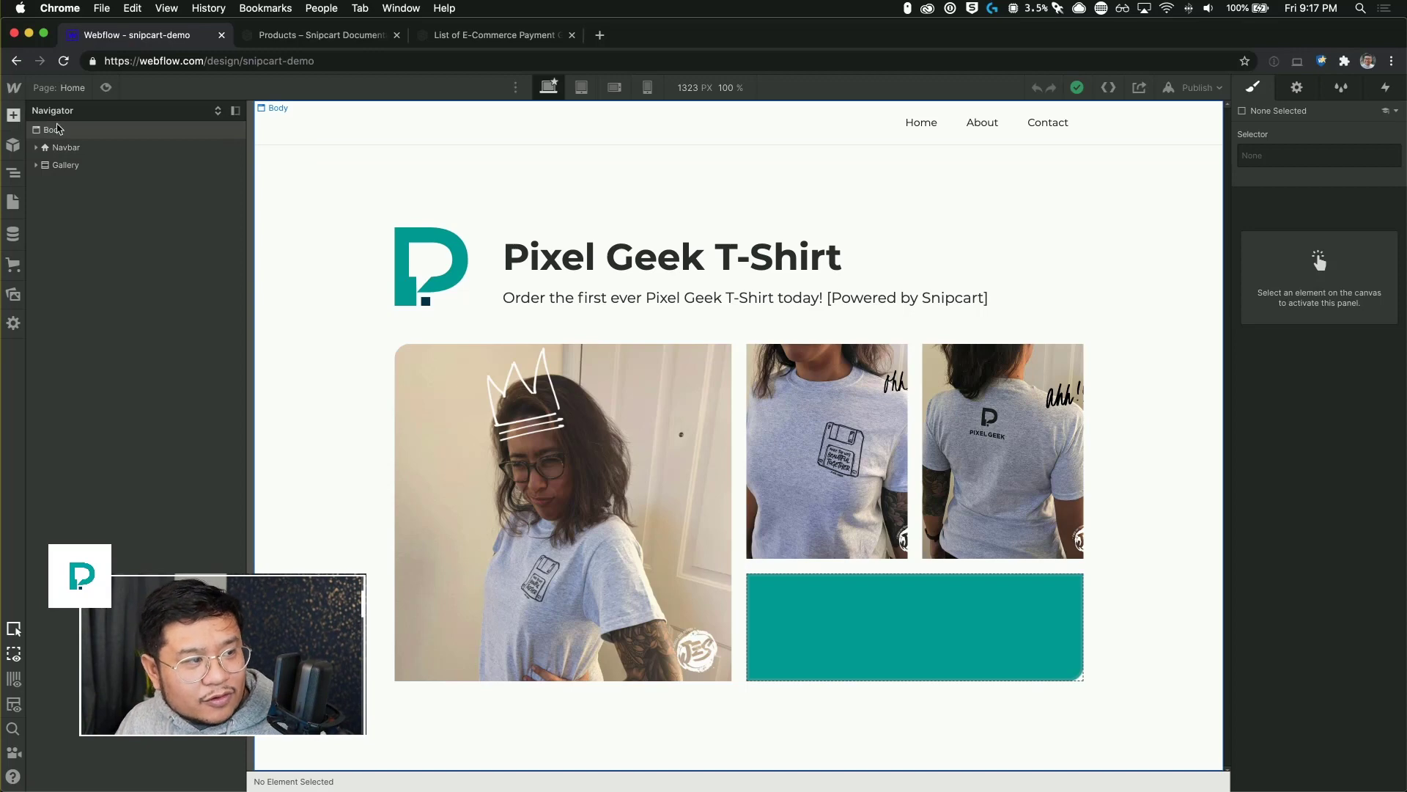
{"action": "key", "text": "a"}
{"action": "scroll", "coordinate": [121, 367], "scroll_direction": "down", "scroll_amount": 5}
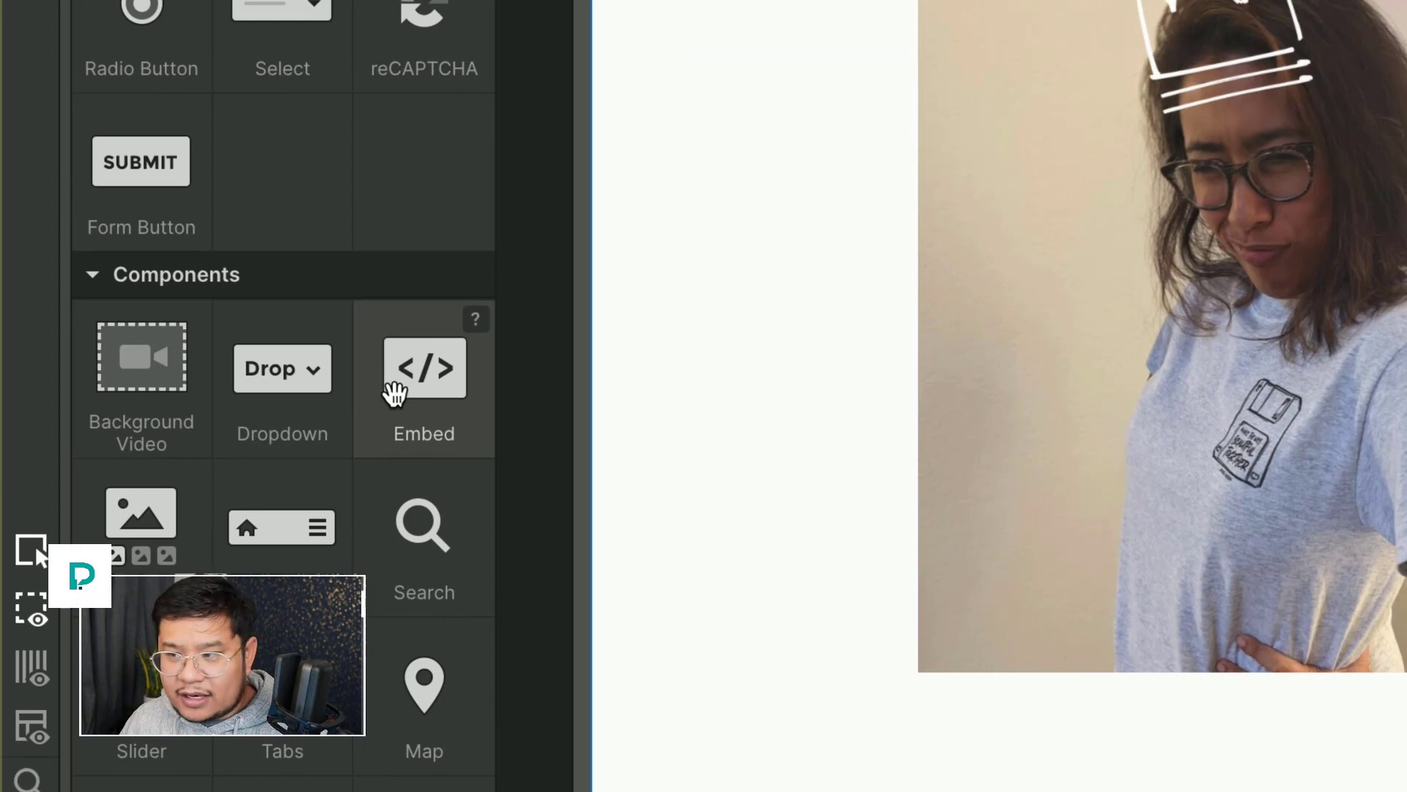
{"action": "left_click_drag", "start_coordinate": [410, 390], "coordinate": [1392, 425]}
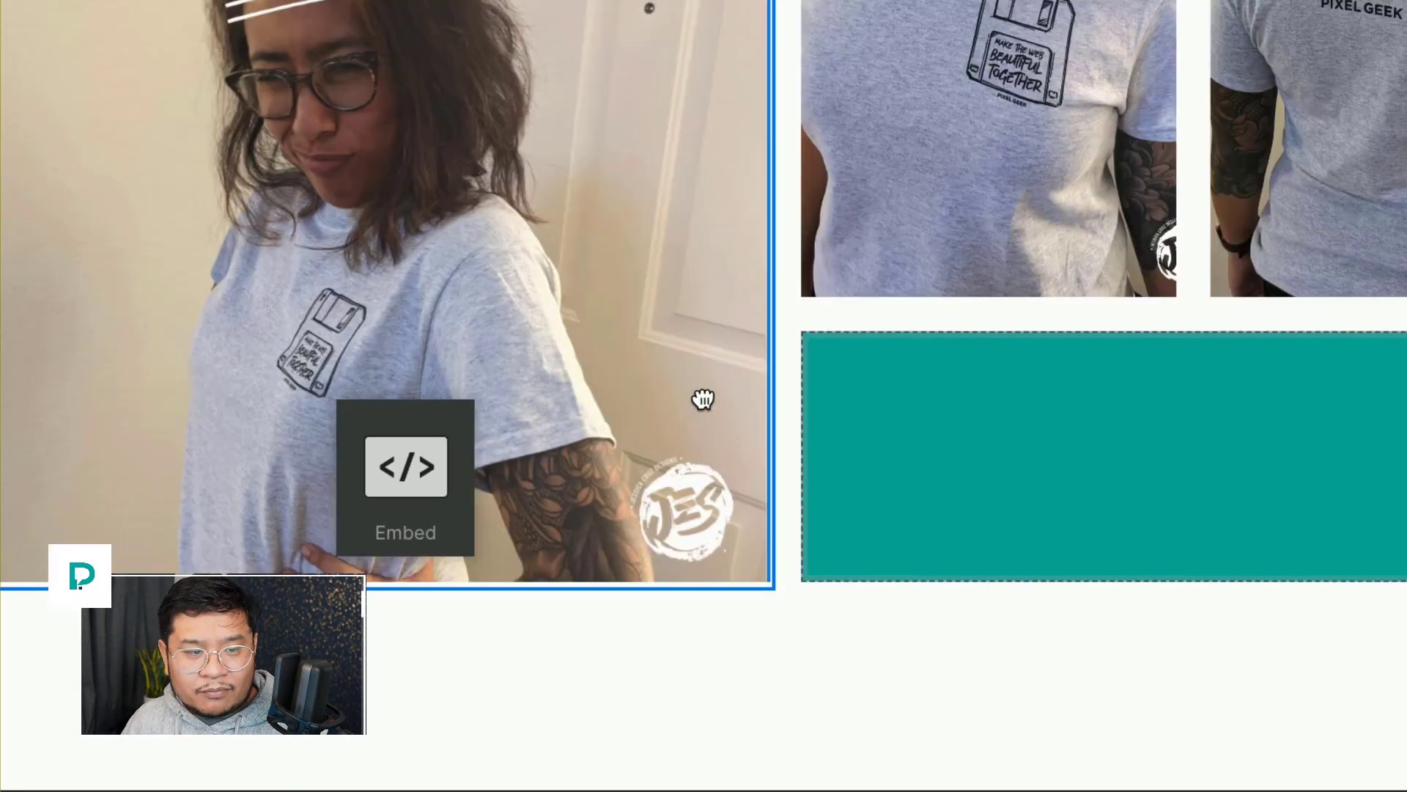
{"action": "left_click_drag", "start_coordinate": [702, 399], "coordinate": [1051, 414]}
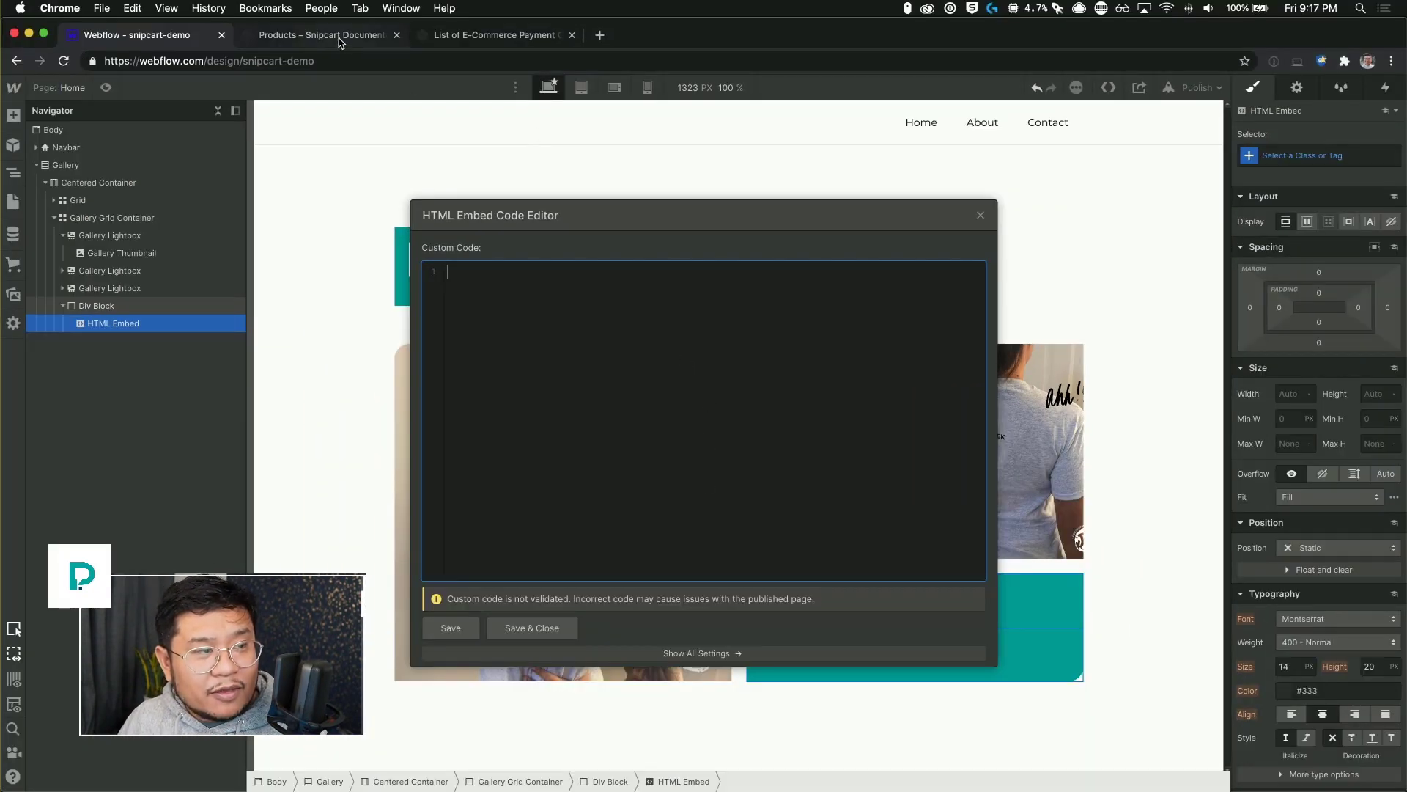
- Copy the example snipcart-add-item button code from the Snipcart Products docs into the HTML embed's custom code in Webflow
{"action": "left_click", "coordinate": [340, 37]}
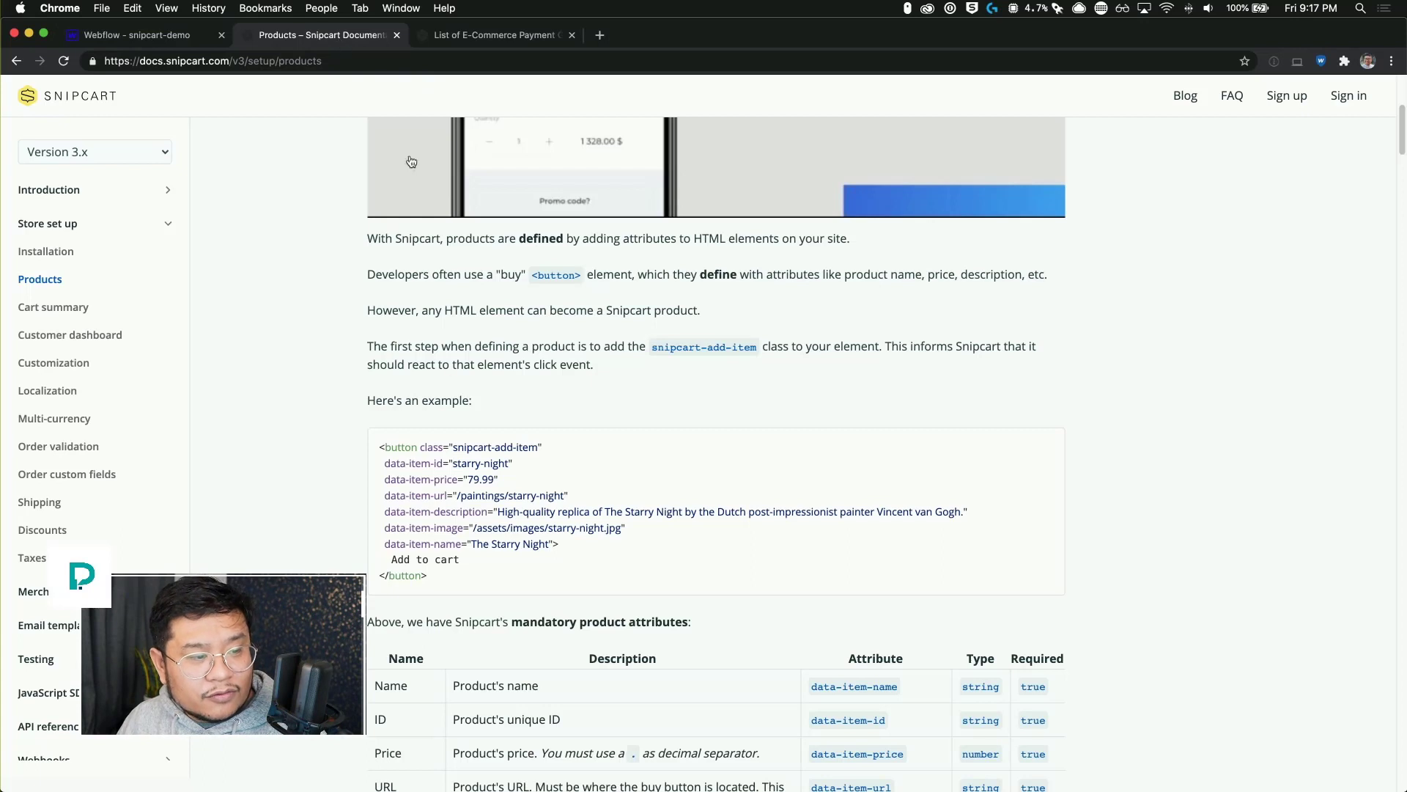
{"action": "left_click_drag", "start_coordinate": [432, 578], "coordinate": [379, 444]}
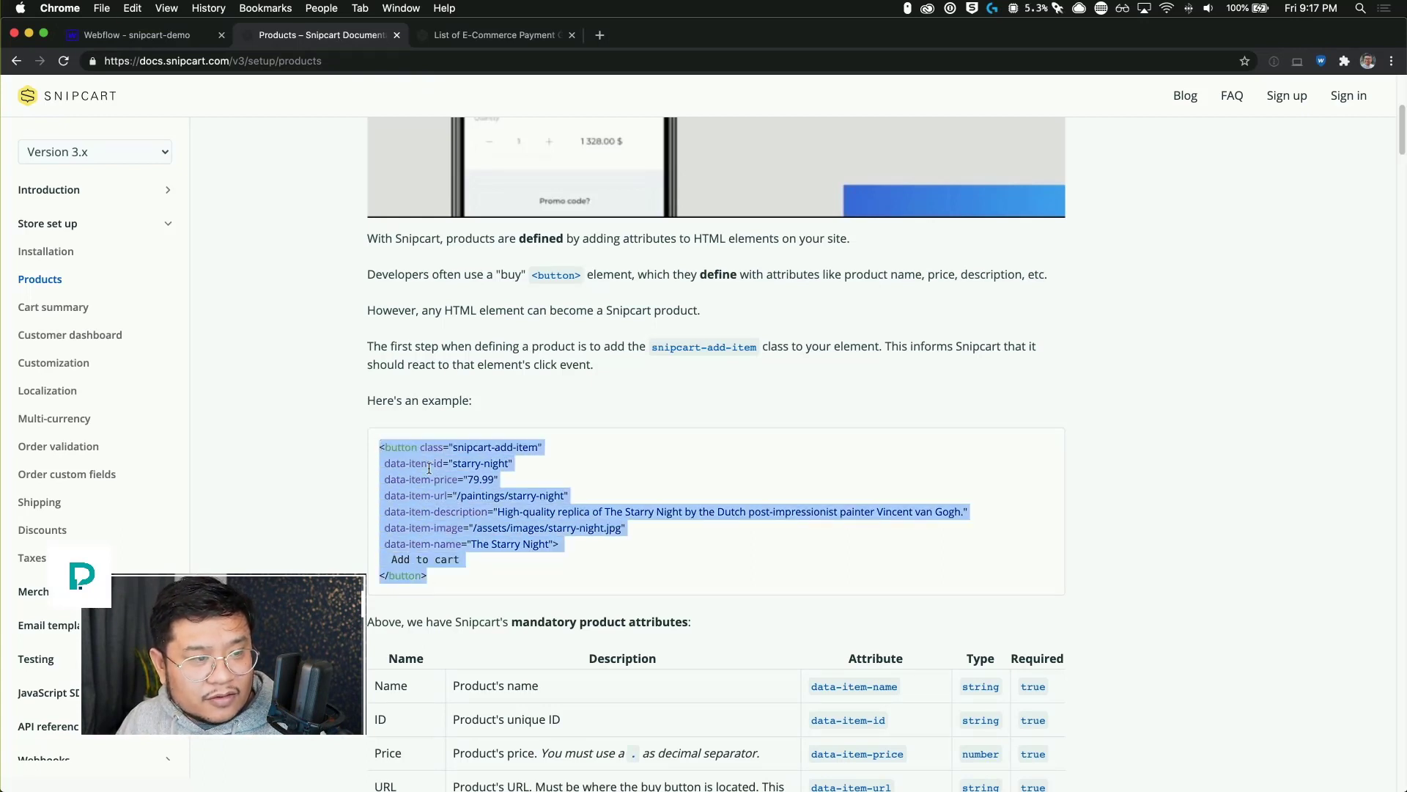
{"action": "scroll", "coordinate": [536, 466], "scroll_direction": "down", "scroll_amount": 1}
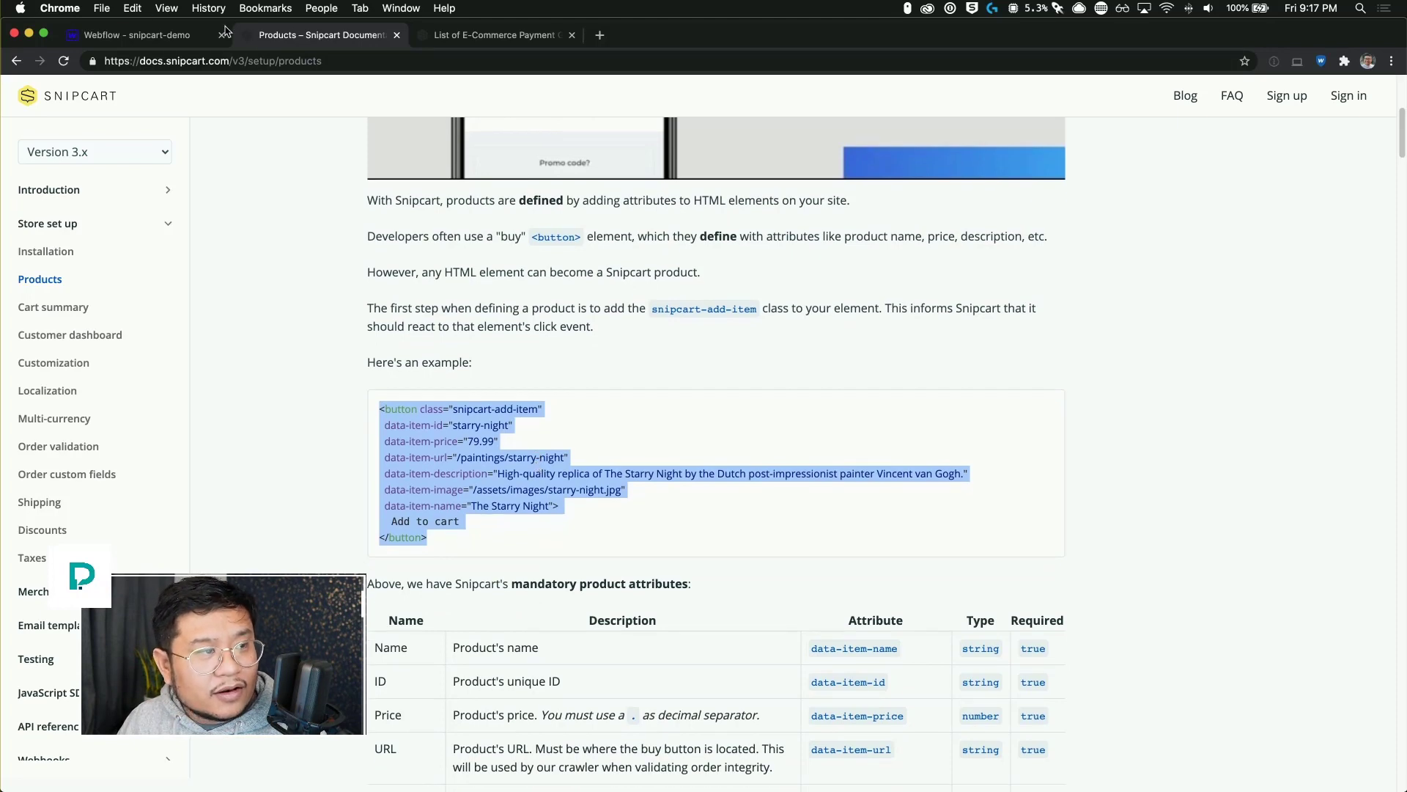
{"action": "left_click", "coordinate": [166, 36]}
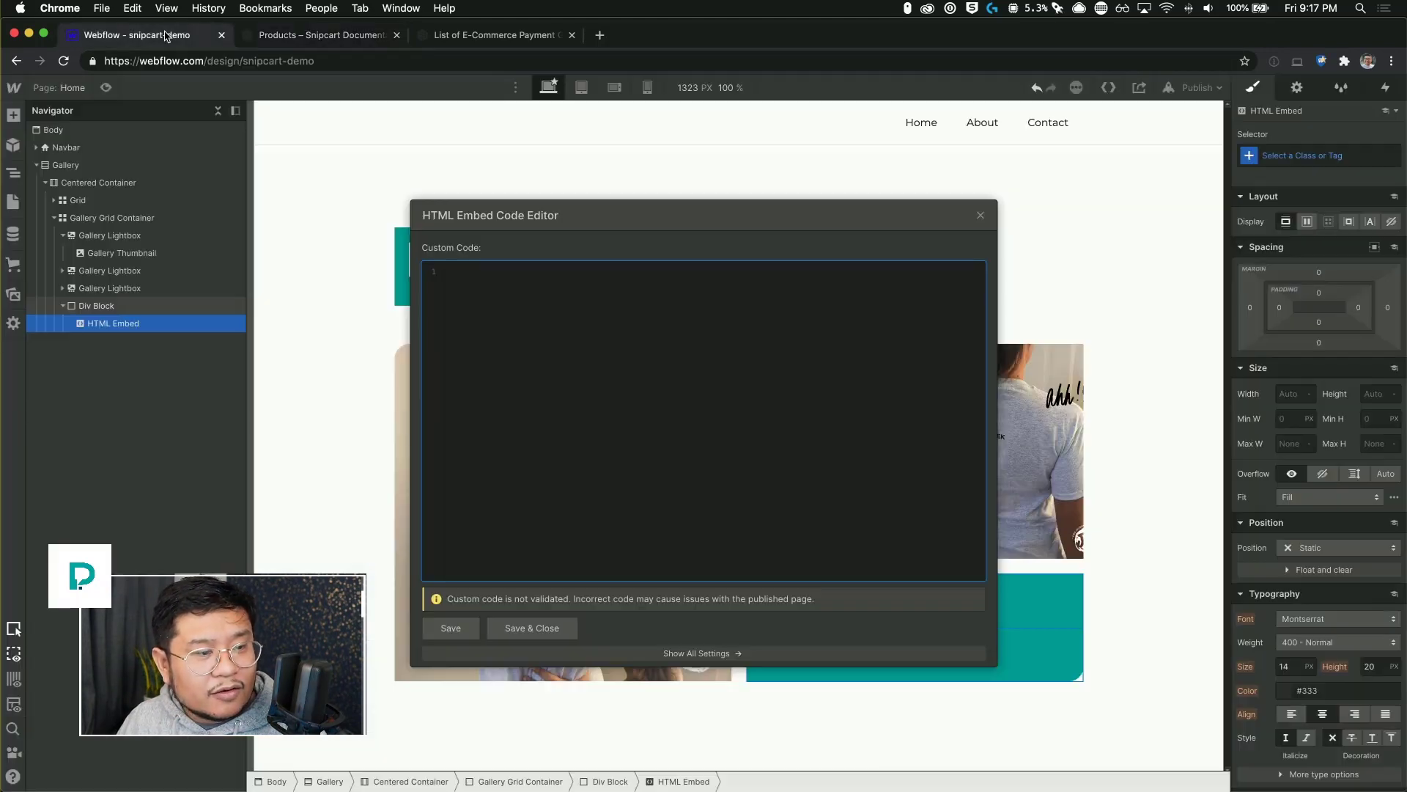
{"action": "left_click", "coordinate": [612, 337]}
{"action": "key", "text": "super+v"}
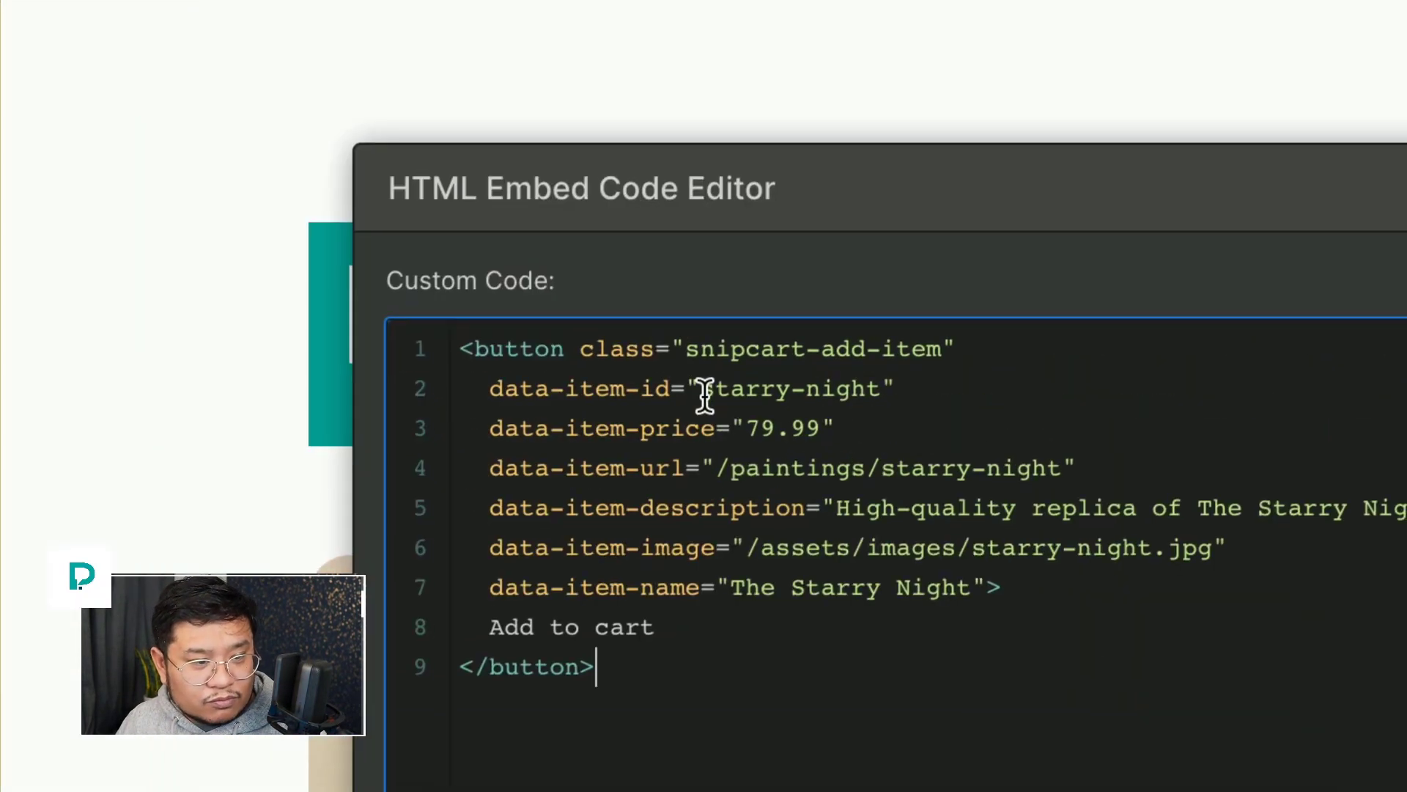
- Replace the data-item-id value in the embed code with "pixel-geek-shirt"
{"action": "left_click_drag", "start_coordinate": [533, 286], "coordinate": [625, 287]}
{"action": "left_click_drag", "start_coordinate": [702, 396], "coordinate": [778, 393]}
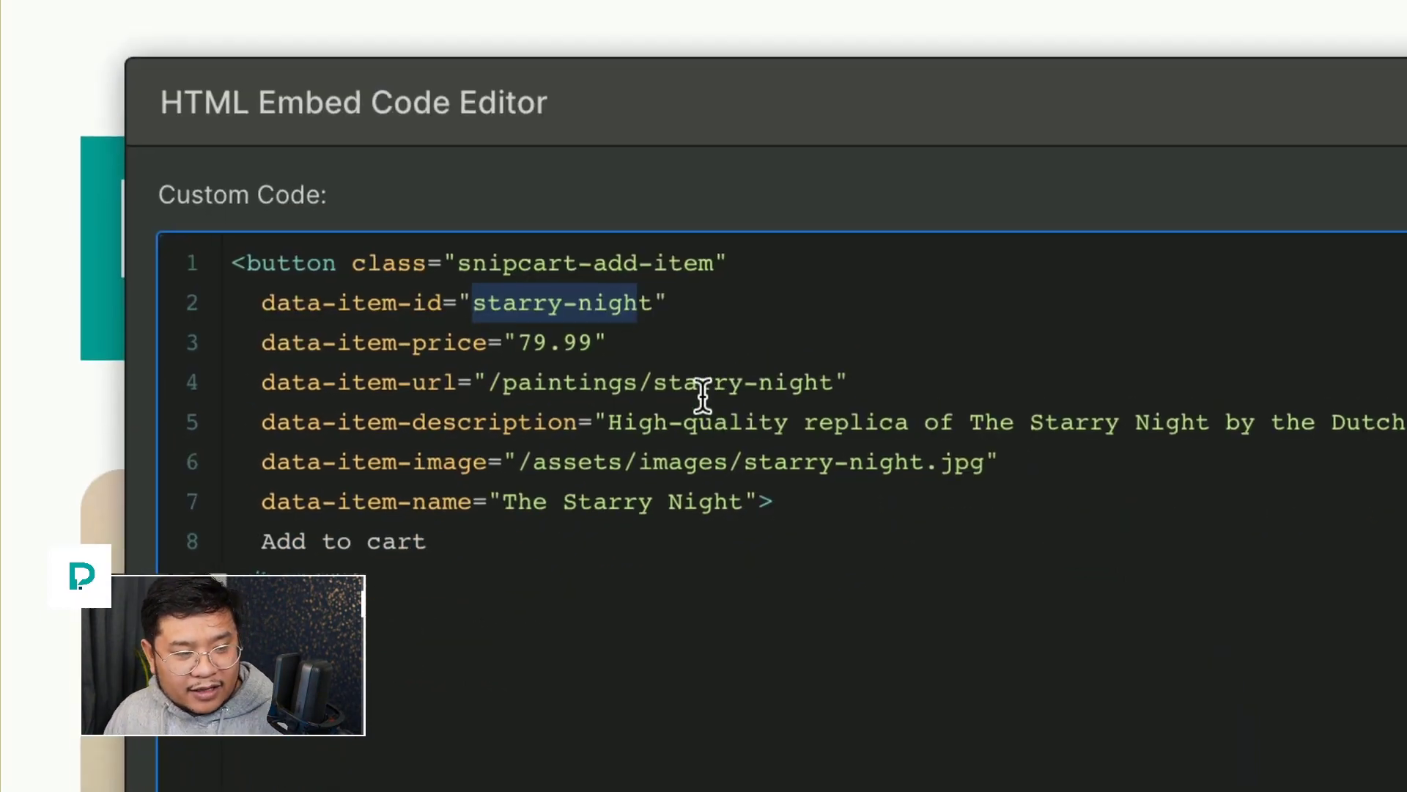
{"action": "key", "text": "BackSpace"}
{"action": "type", "text": "pixel-g"}
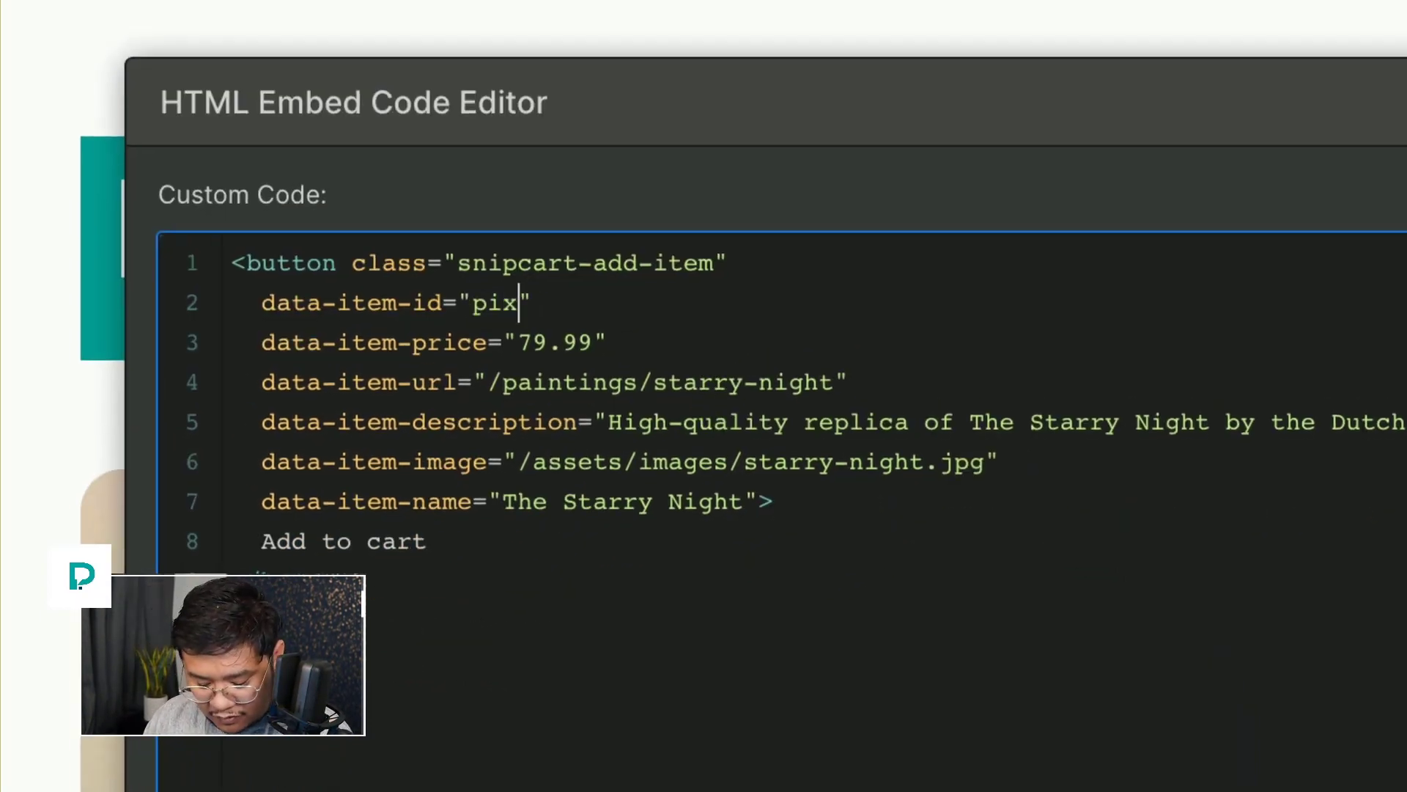
{"action": "type", "text": "eek-shirt"}
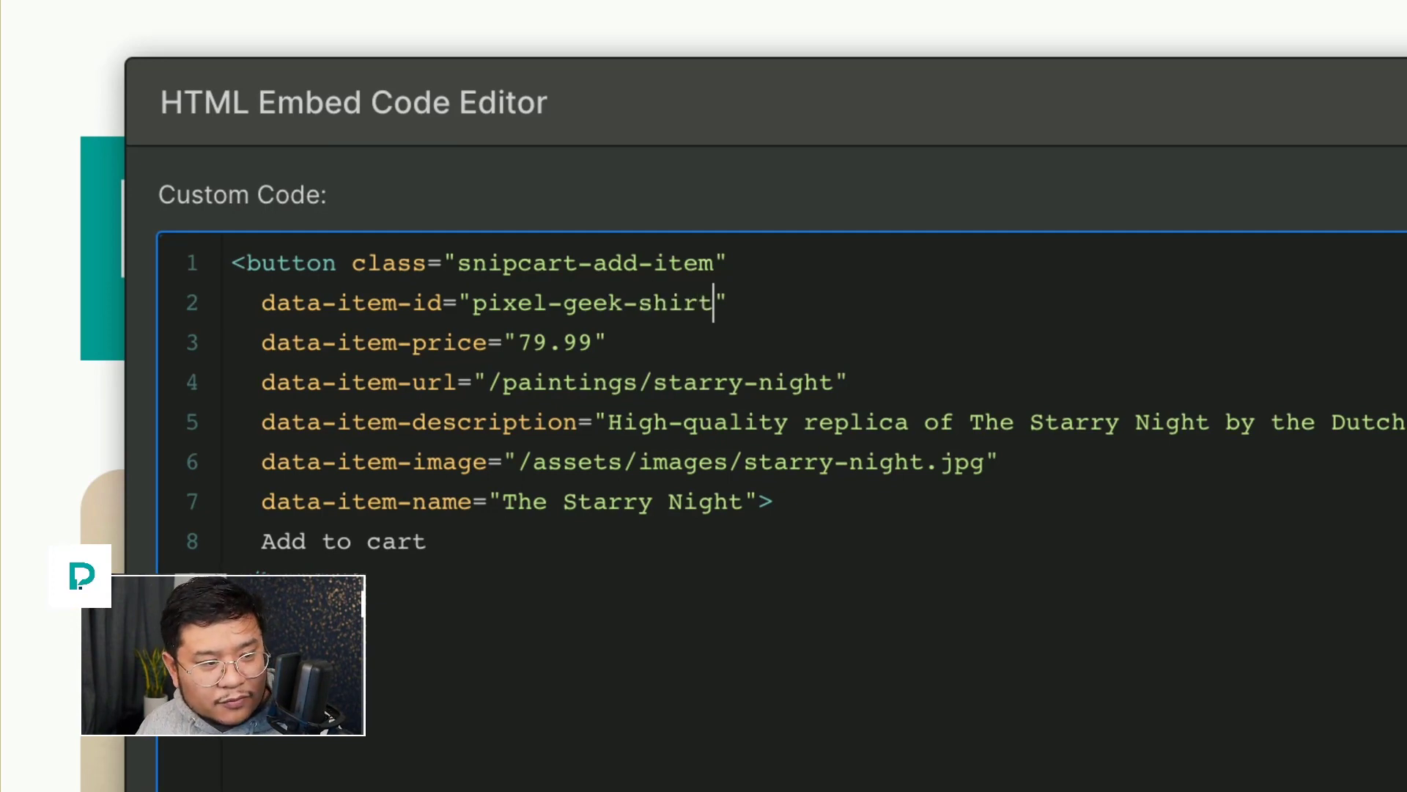
{"action": "key", "text": "Return"}
{"action": "key", "text": "BackSpace"}
{"action": "key", "text": "BackSpace"}
{"action": "key", "text": "BackSpace"}
- Set the data-item-price value in the embed code to "20.00"
{"action": "key", "text": "Down"}
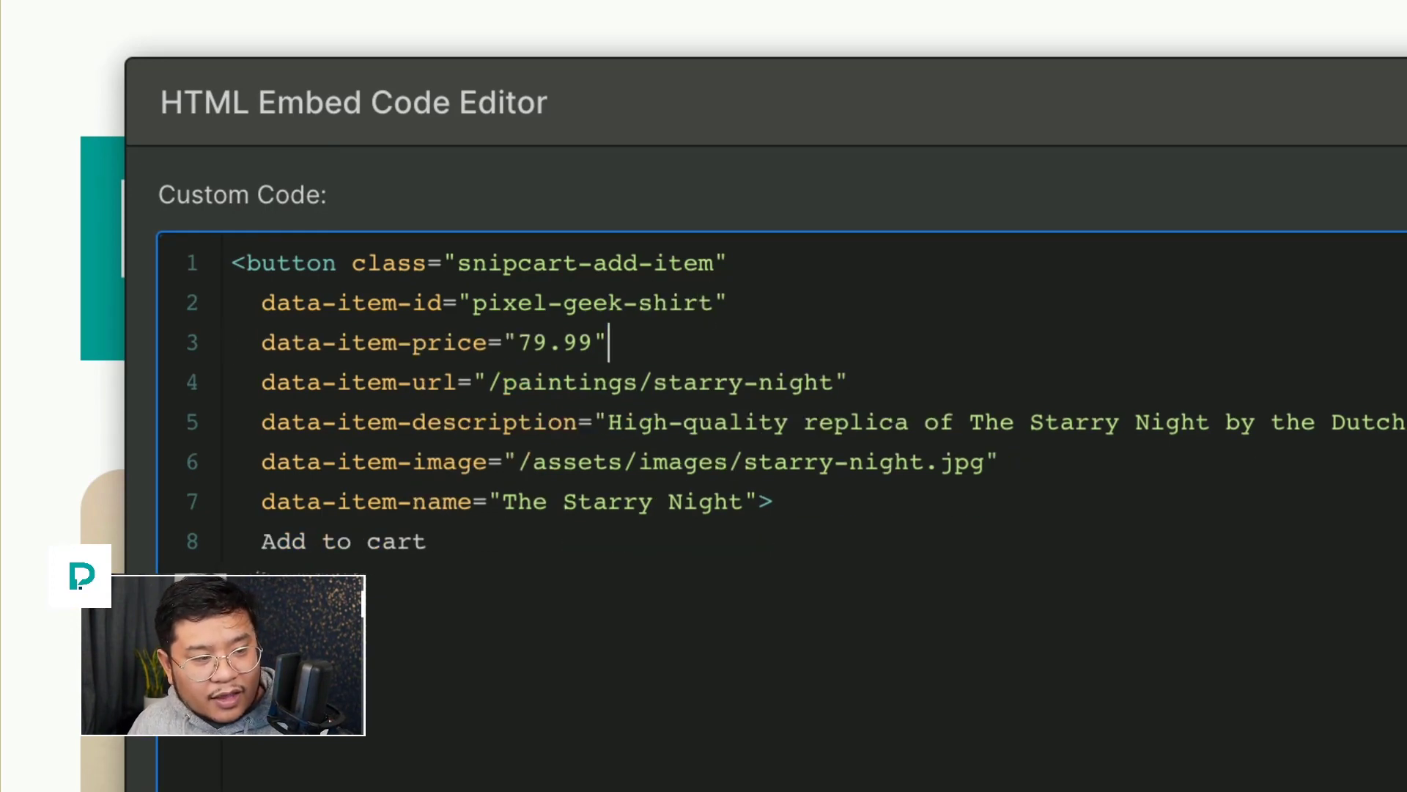
{"action": "key", "text": "Left"}
{"action": "key", "text": "shift+Left"}
{"action": "key", "text": "shift+Left"}
{"action": "key", "text": "shift+Left"}
{"action": "key", "text": "shift+Left"}
{"action": "key", "text": "shift+Left"}
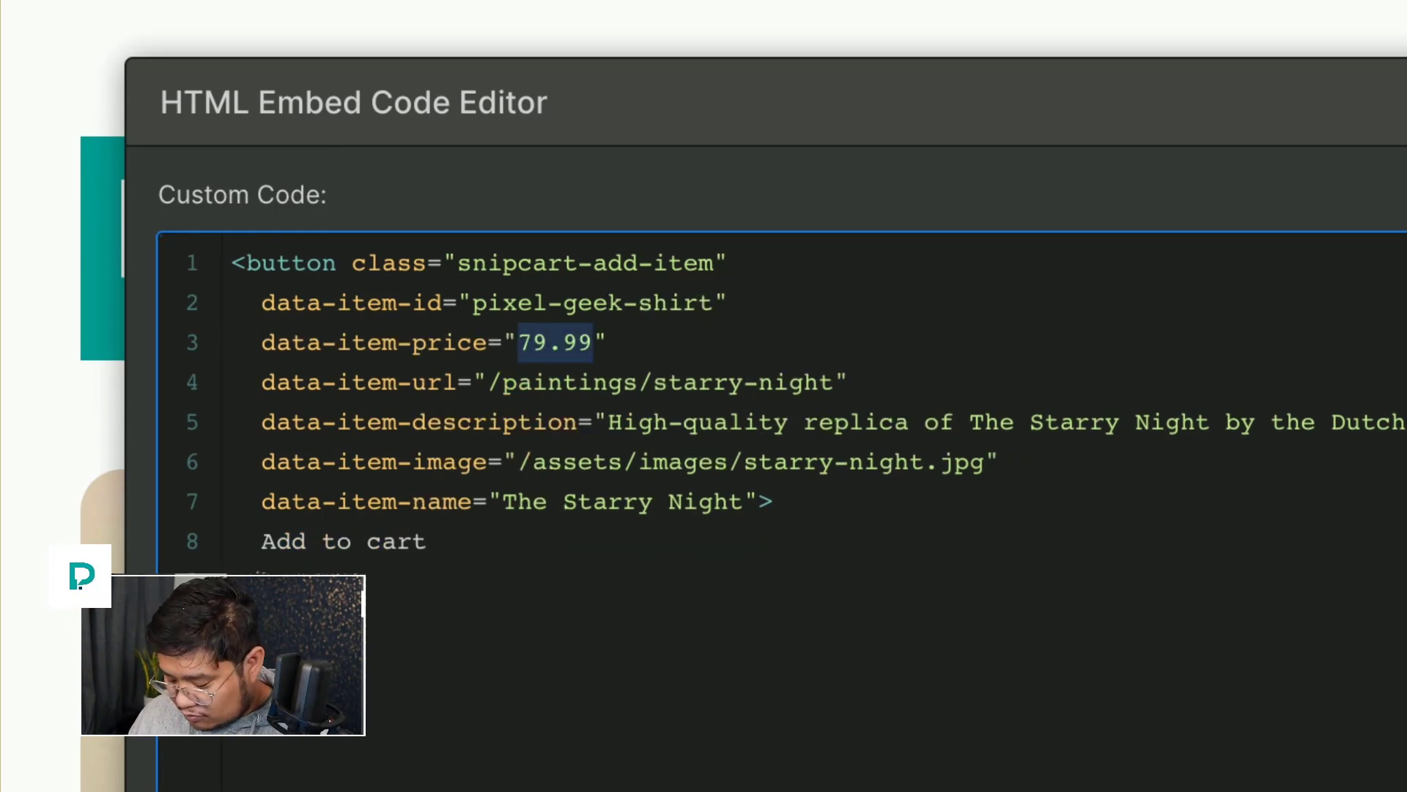
{"action": "type", "text": "20.00"}
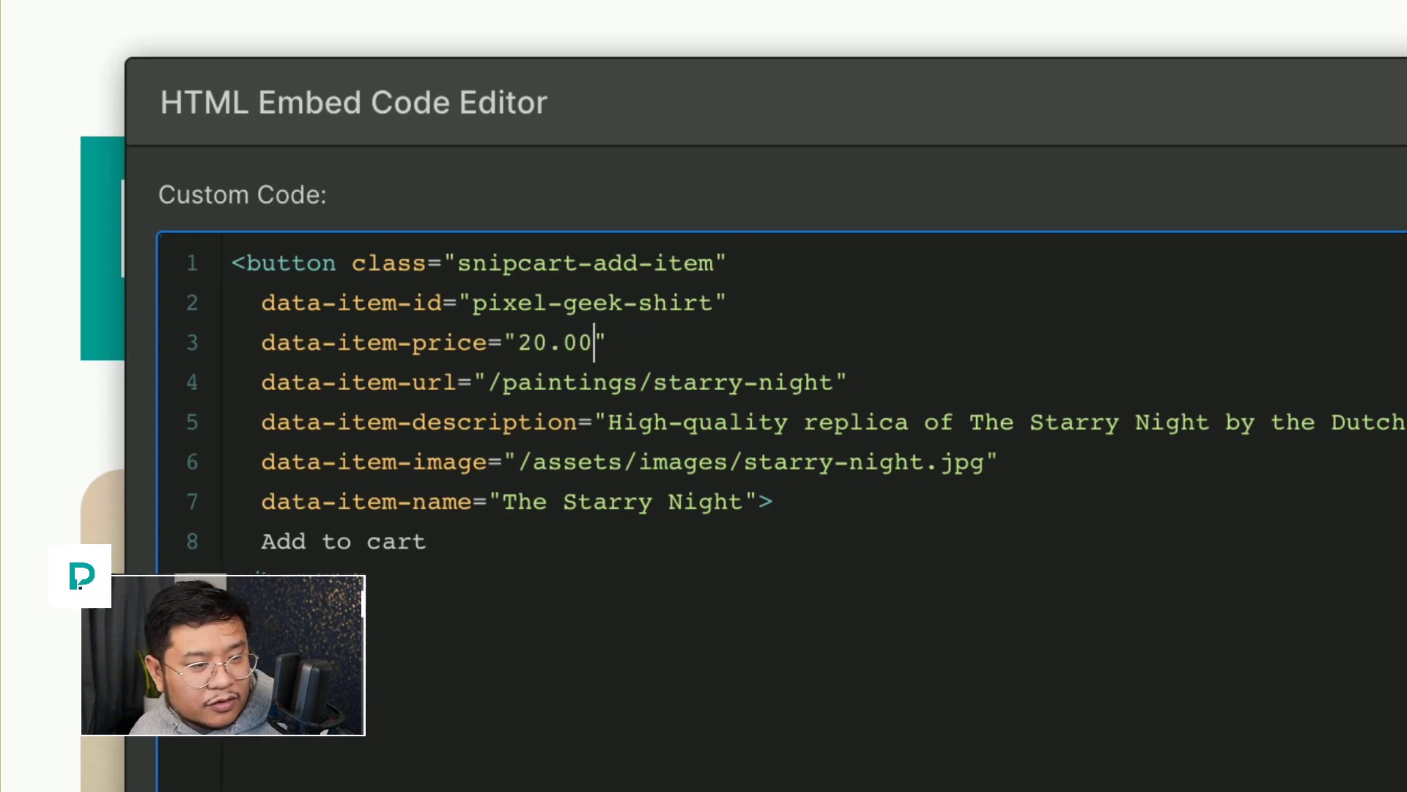
- Shorten the data-item-url value to "/" by removing the paintings/starry-night path
{"action": "key", "text": "Down"}
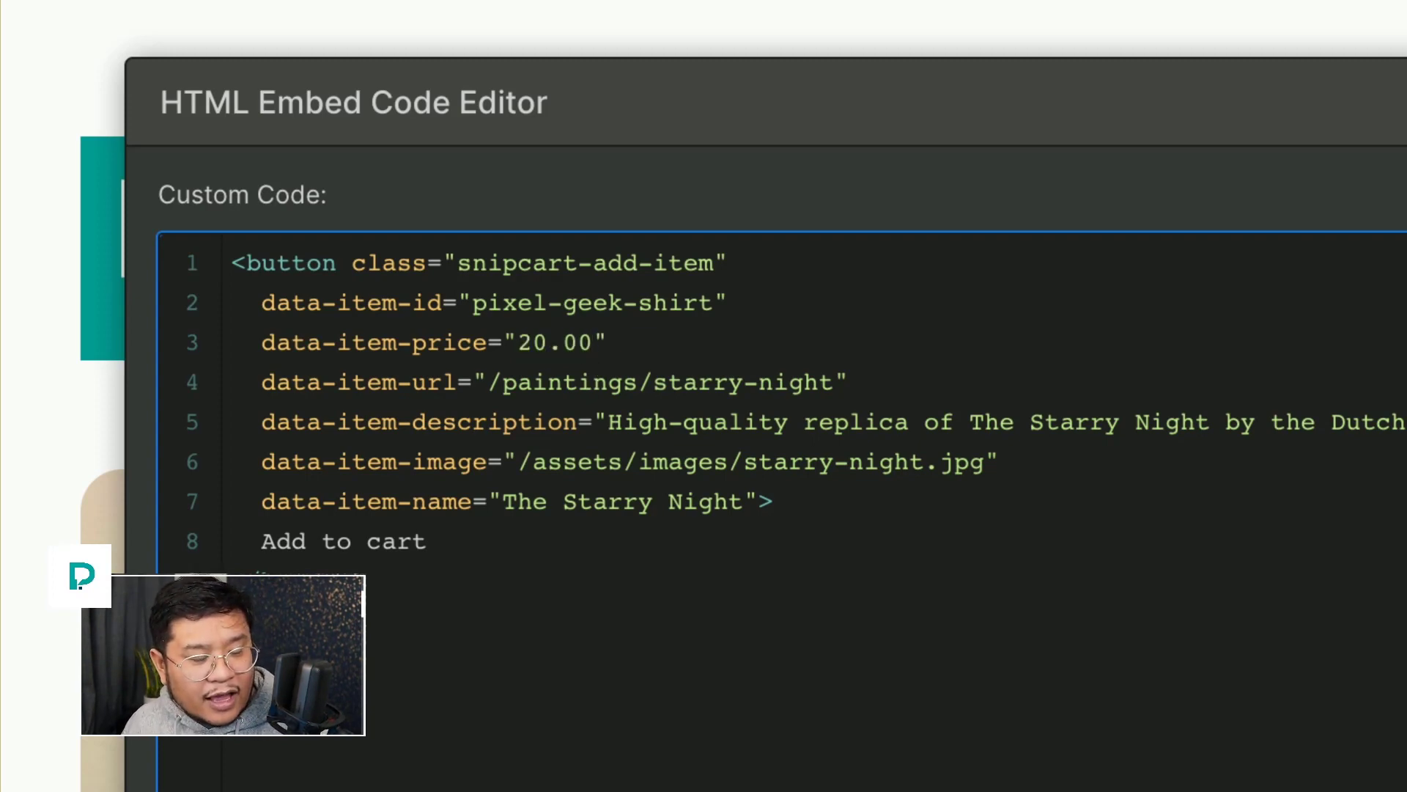
{"action": "key", "text": "alt+Left"}
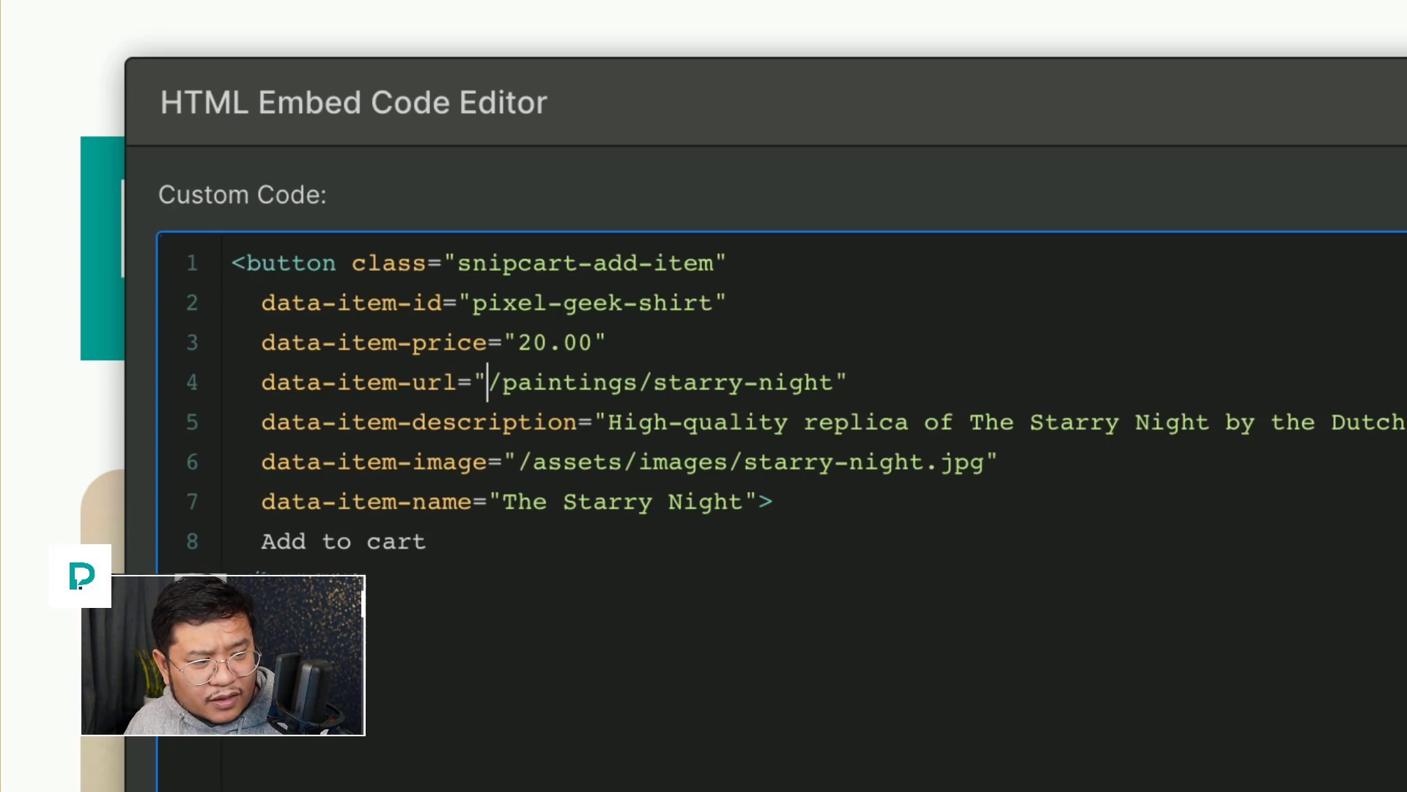
{"action": "key", "text": "Right"}
{"action": "key", "text": "alt+shift+Right"}
{"action": "key", "text": "alt+shift+Right"}
{"action": "key", "text": "alt+shift+Right"}
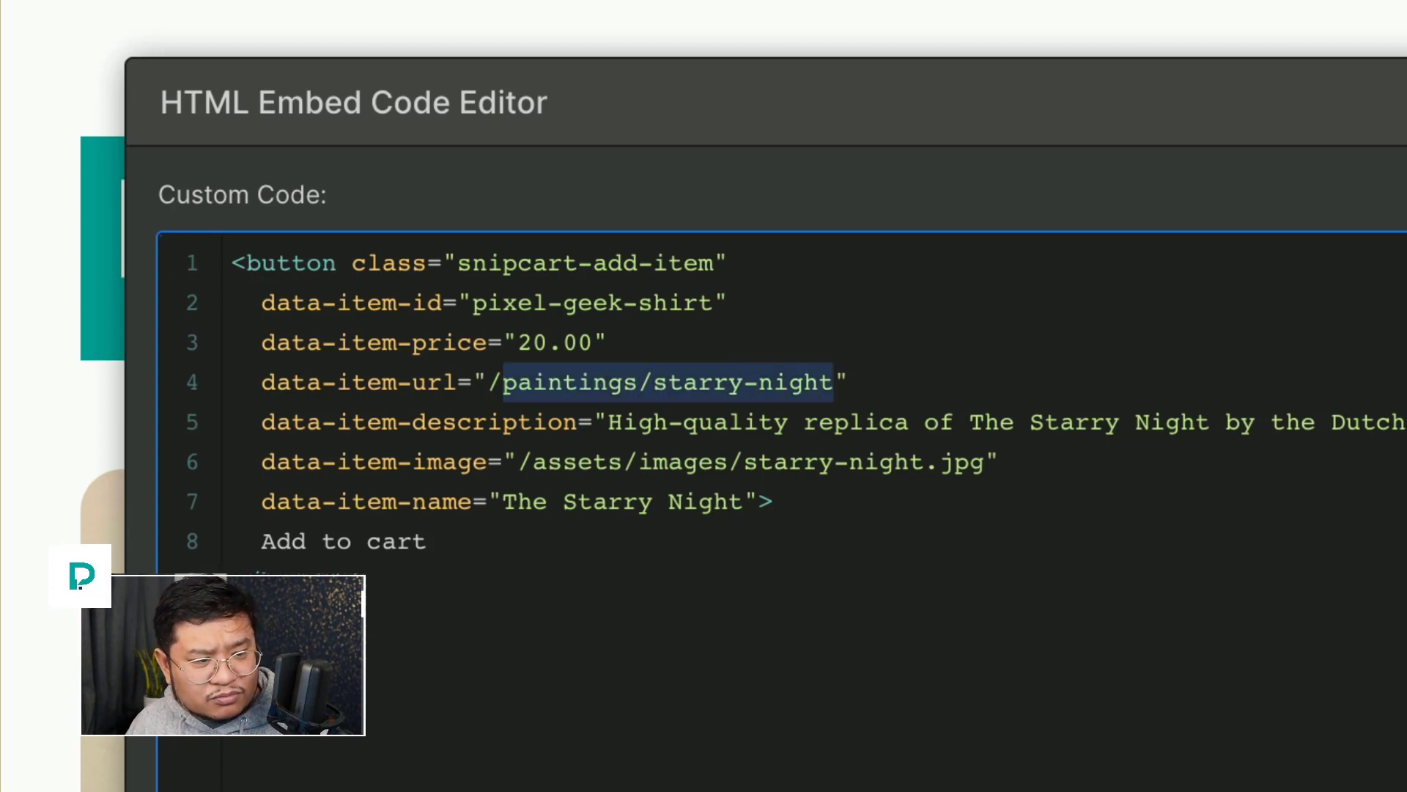
{"action": "key", "text": "BackSpace"}
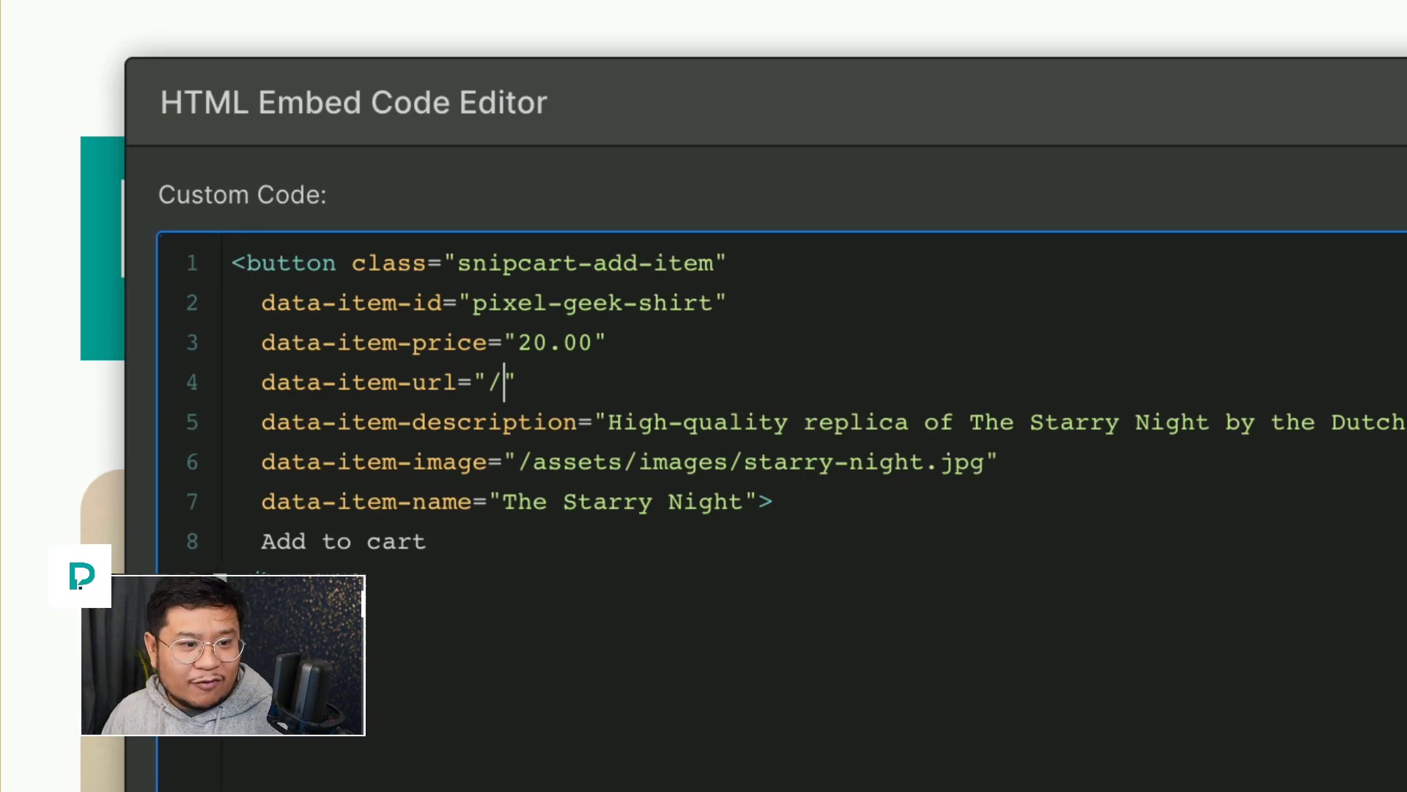
- Replace the data-item-description text with "The very first Pixel Geek shirt"
{"action": "key", "text": "Down"}
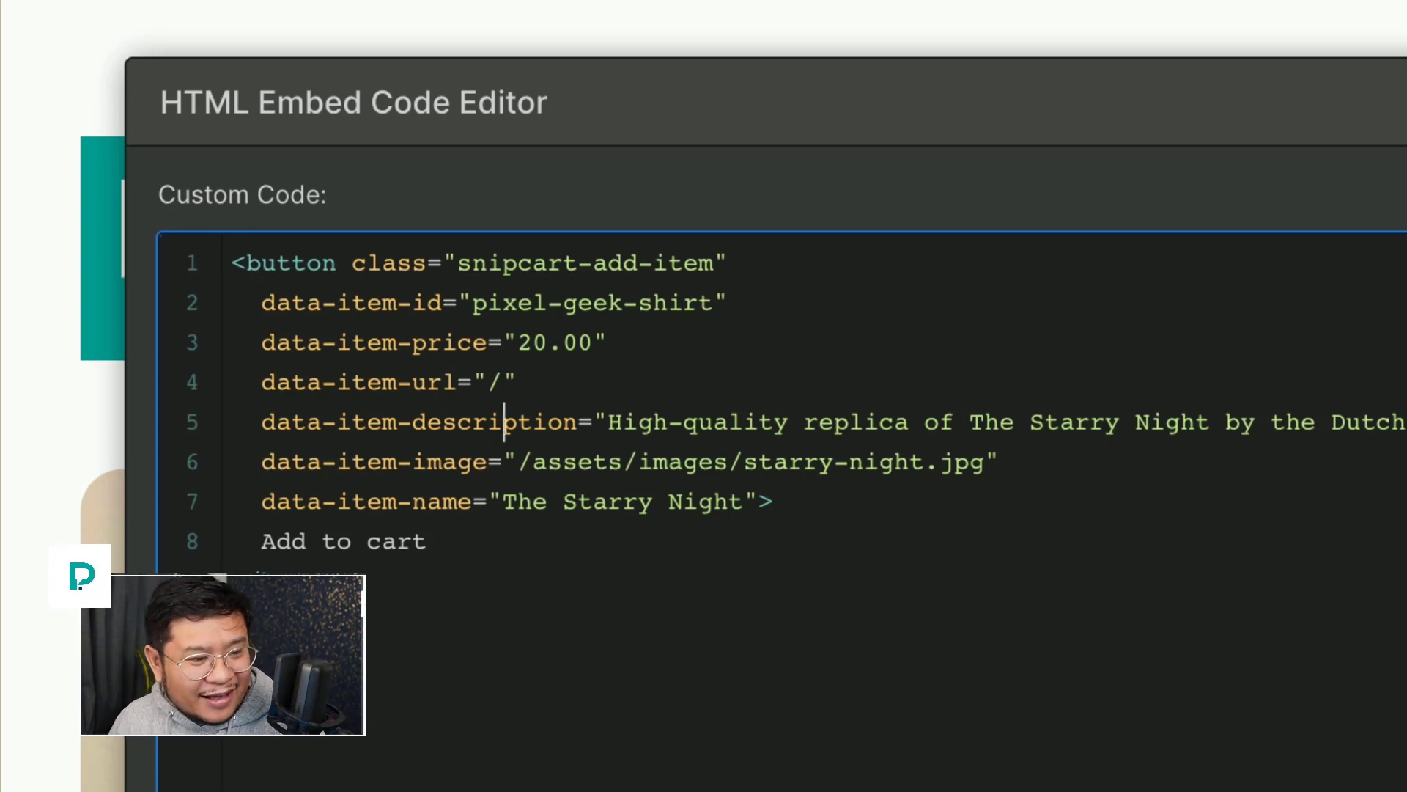
{"action": "key", "text": "Right"}
{"action": "key", "text": "Right"}
{"action": "key", "text": "Right"}
{"action": "key", "text": "Right"}
{"action": "key", "text": "Right"}
{"action": "key", "text": "Right"}
{"action": "key", "text": "Right"}
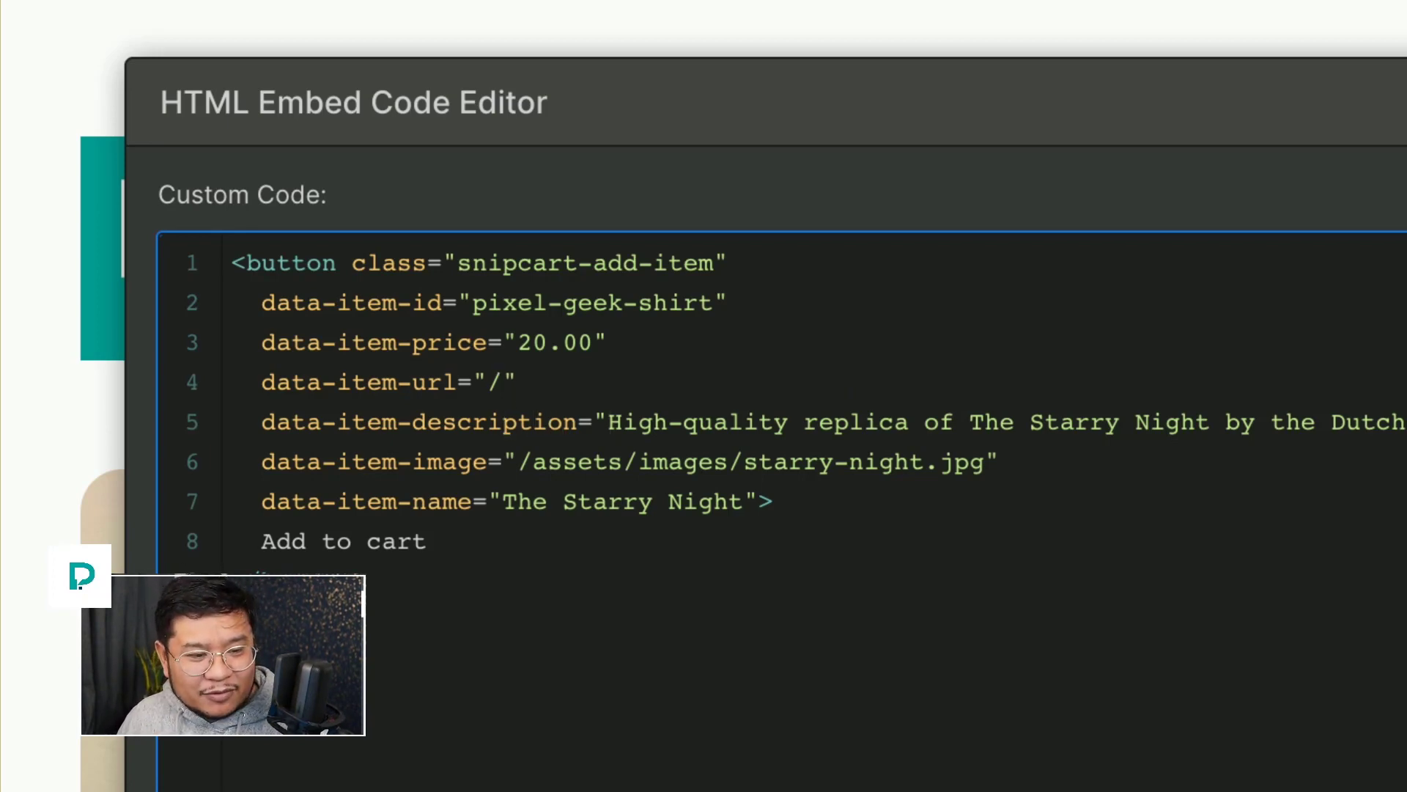
{"action": "key", "text": "shift+End"}
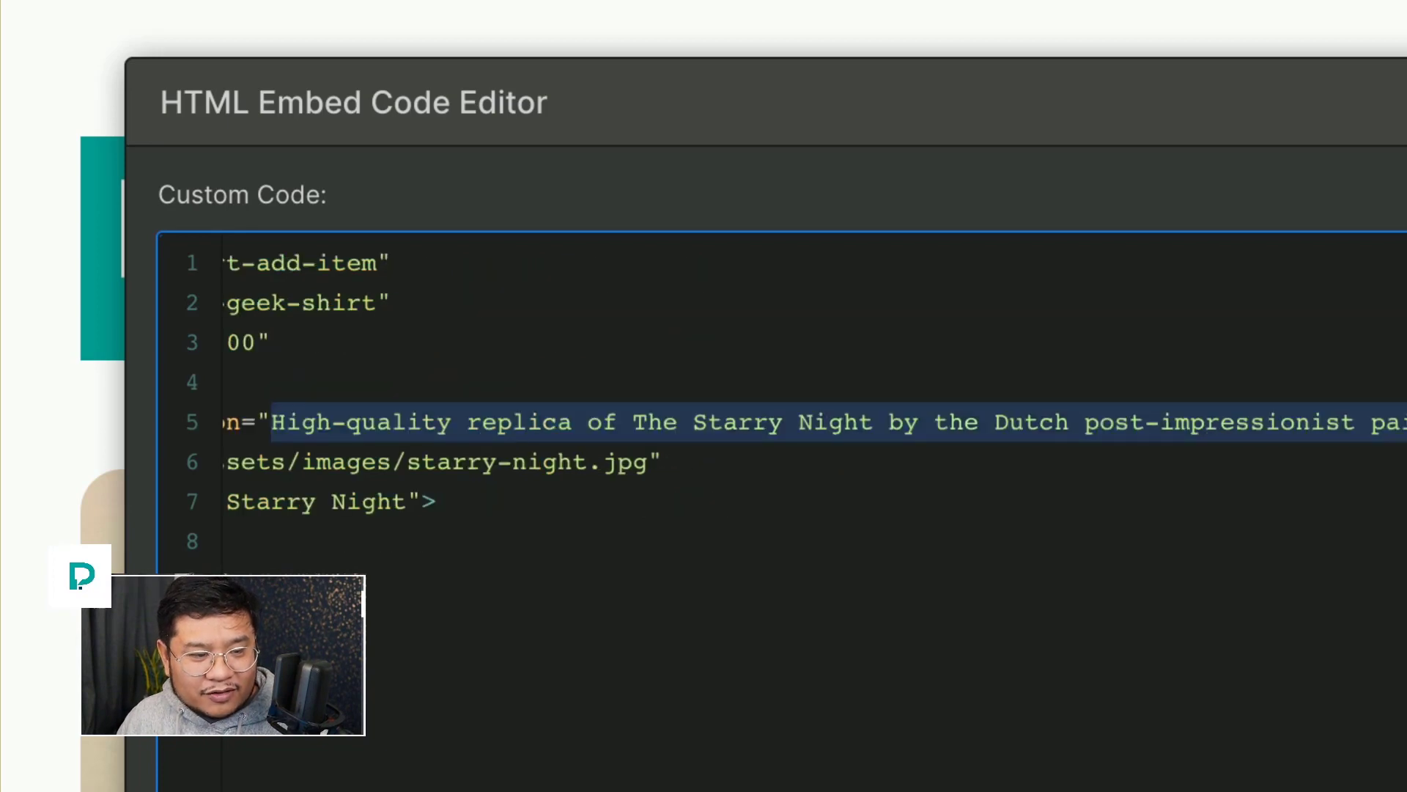
{"action": "key", "text": "BackSpace"}
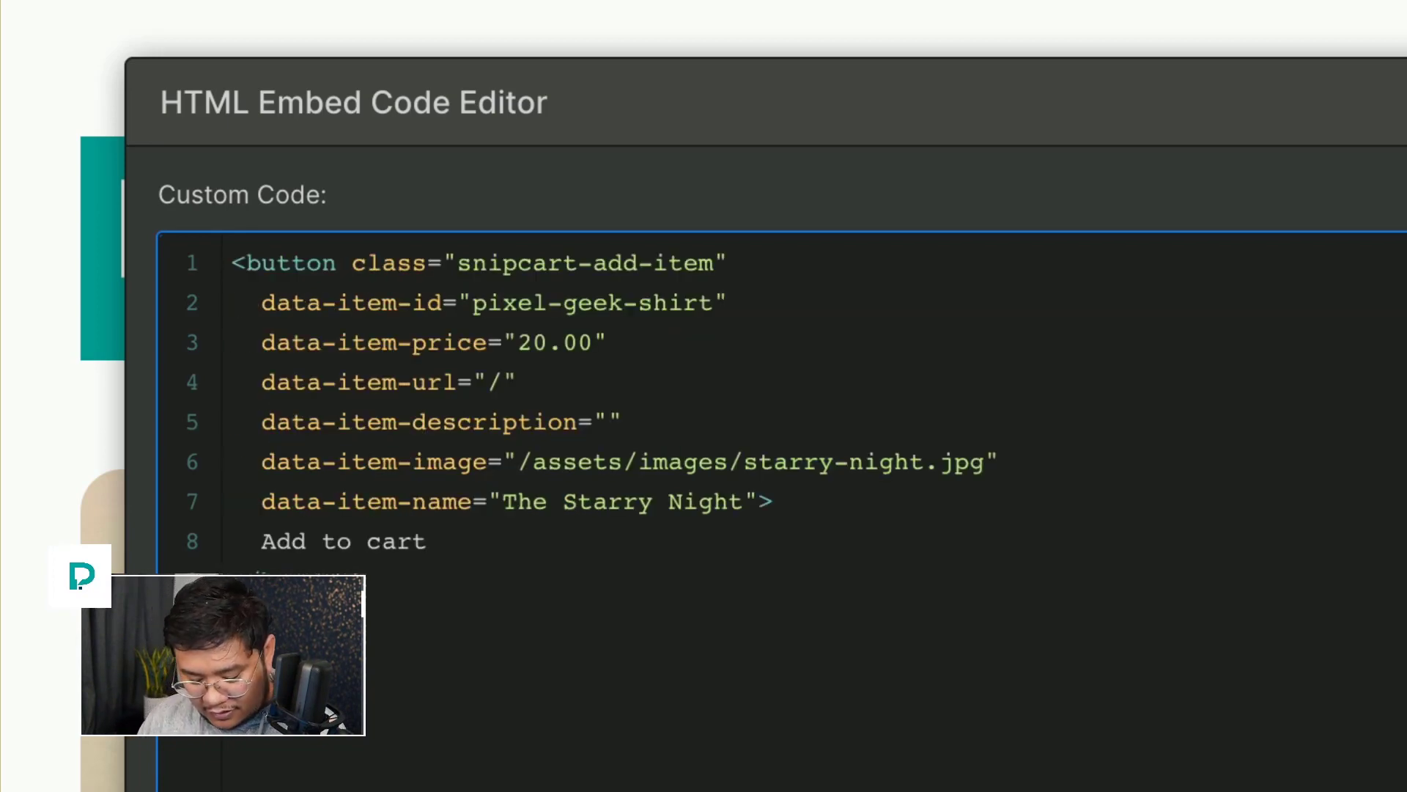
{"action": "type", "text": "The very first "}
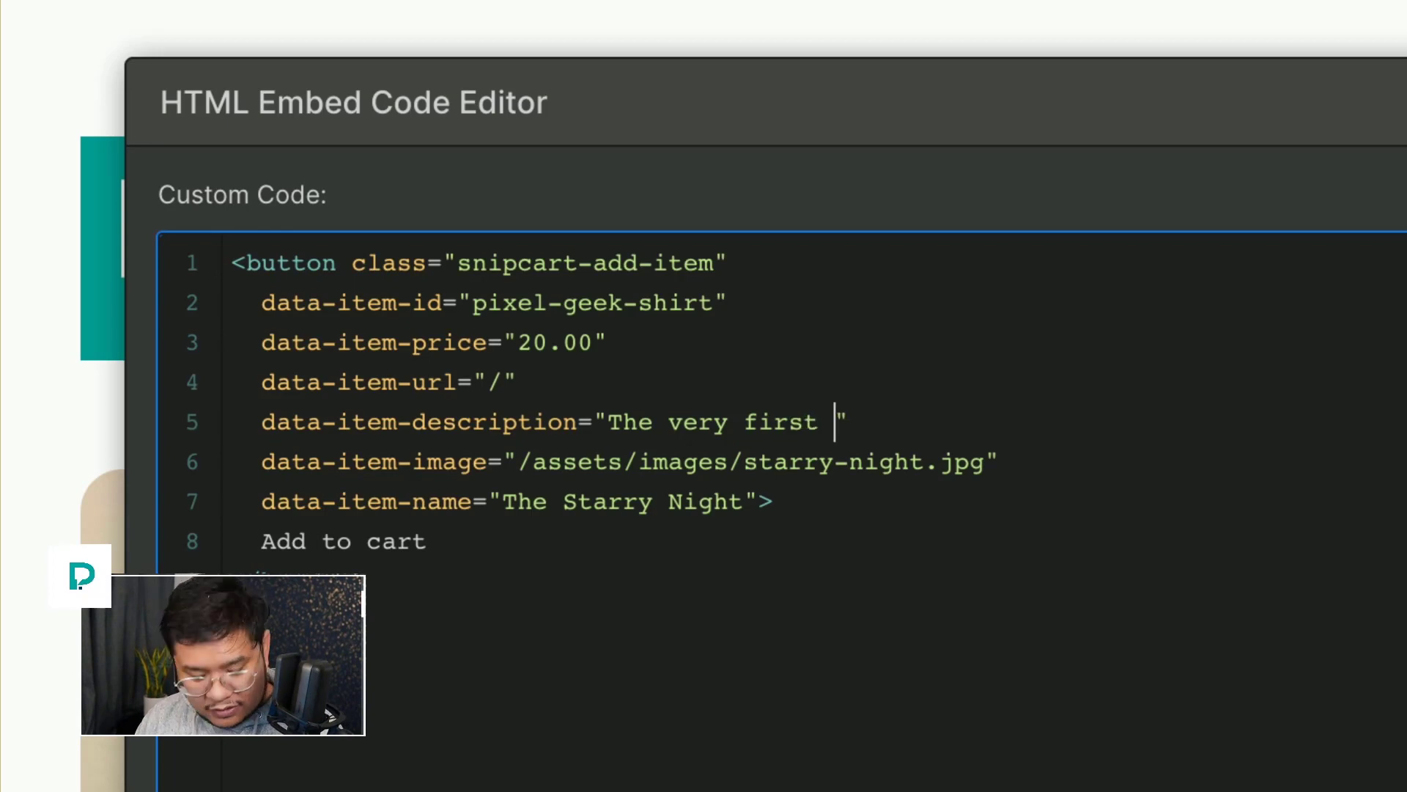
{"action": "type", "text": "Pixel Geek shirt"}
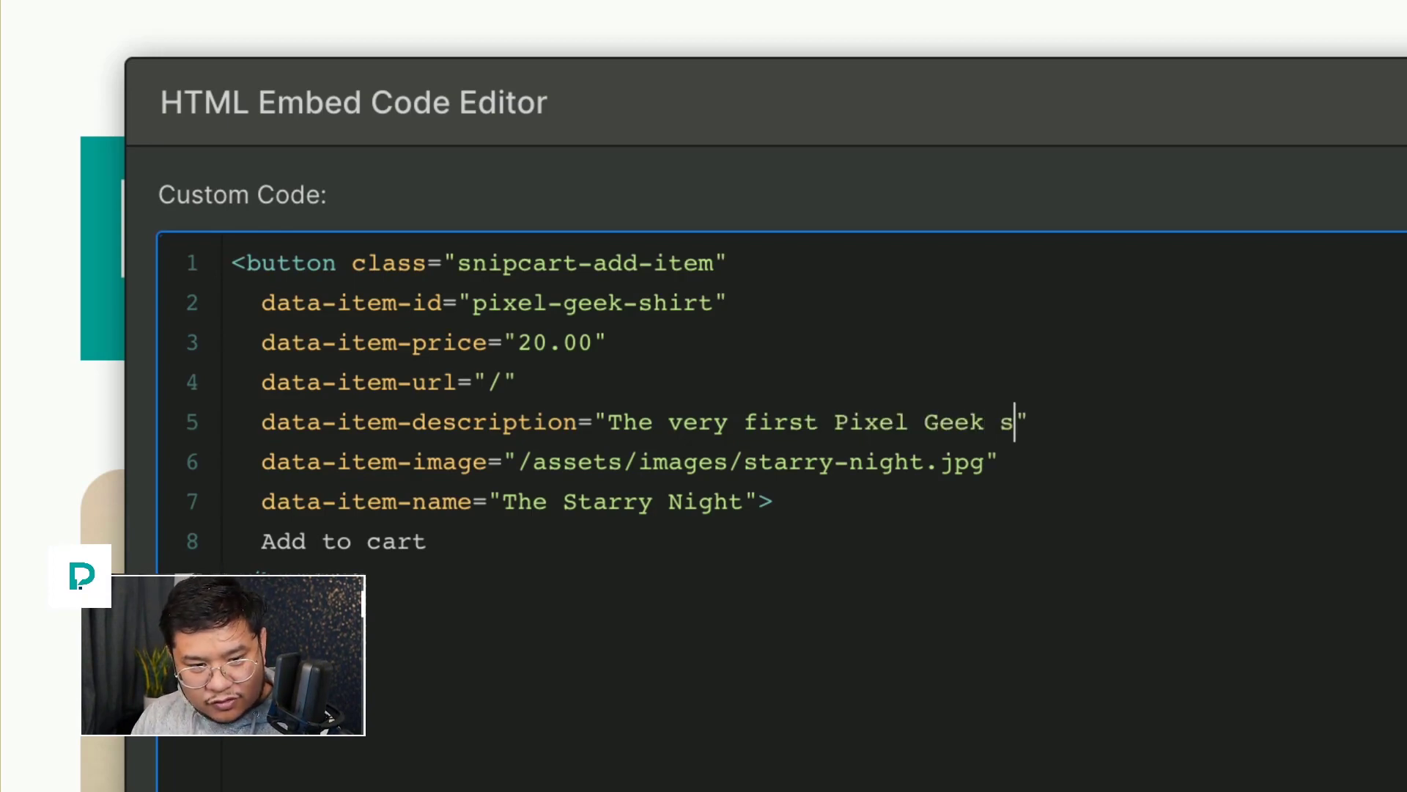
- Set the data-item-name value to "Pixel Geek Shirt", leaving data-item-image untouched, and save and close the embed code
{"action": "key", "text": "Down"}
{"action": "key", "text": "Left"}
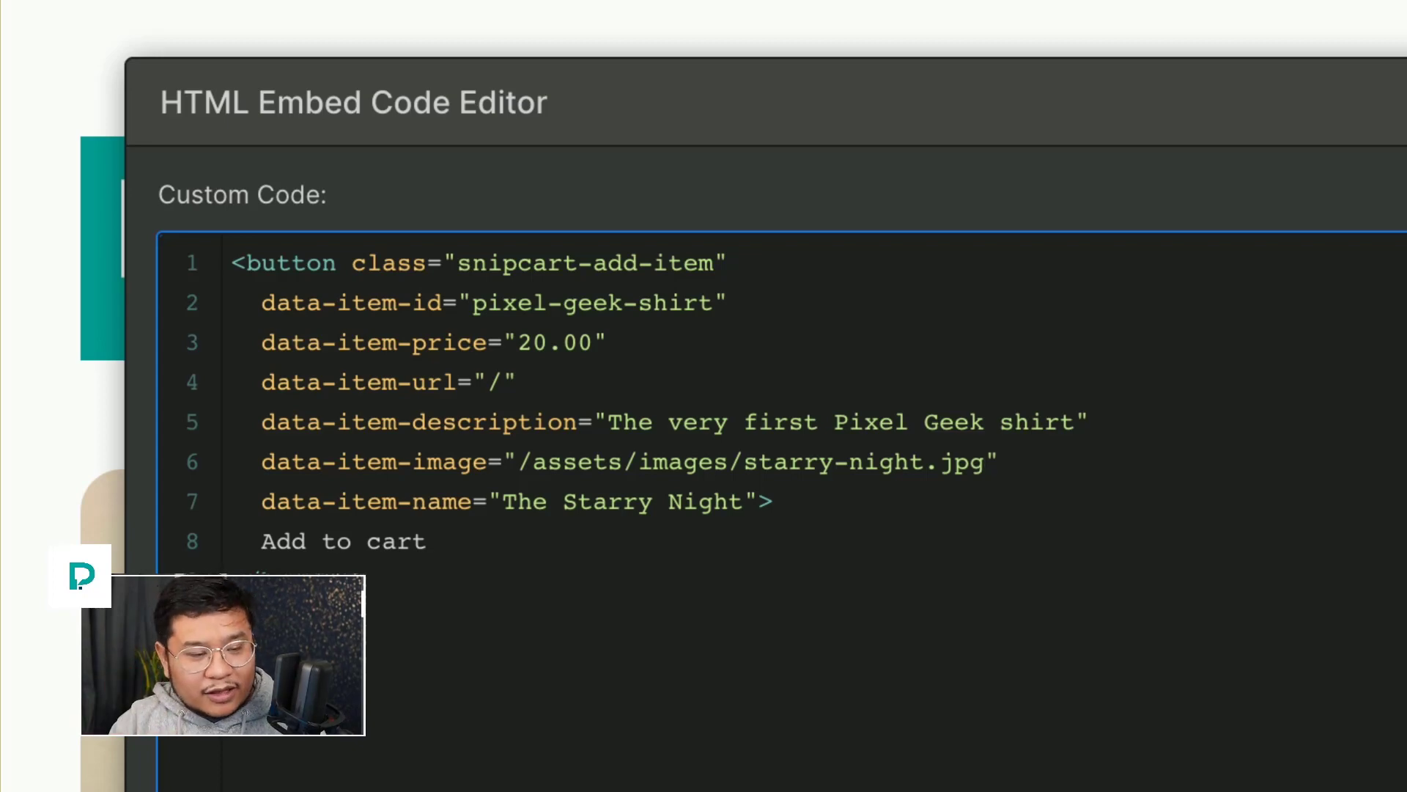
{"action": "key", "text": "Down"}
{"action": "key", "text": "Left"}
{"action": "key", "text": "Left"}
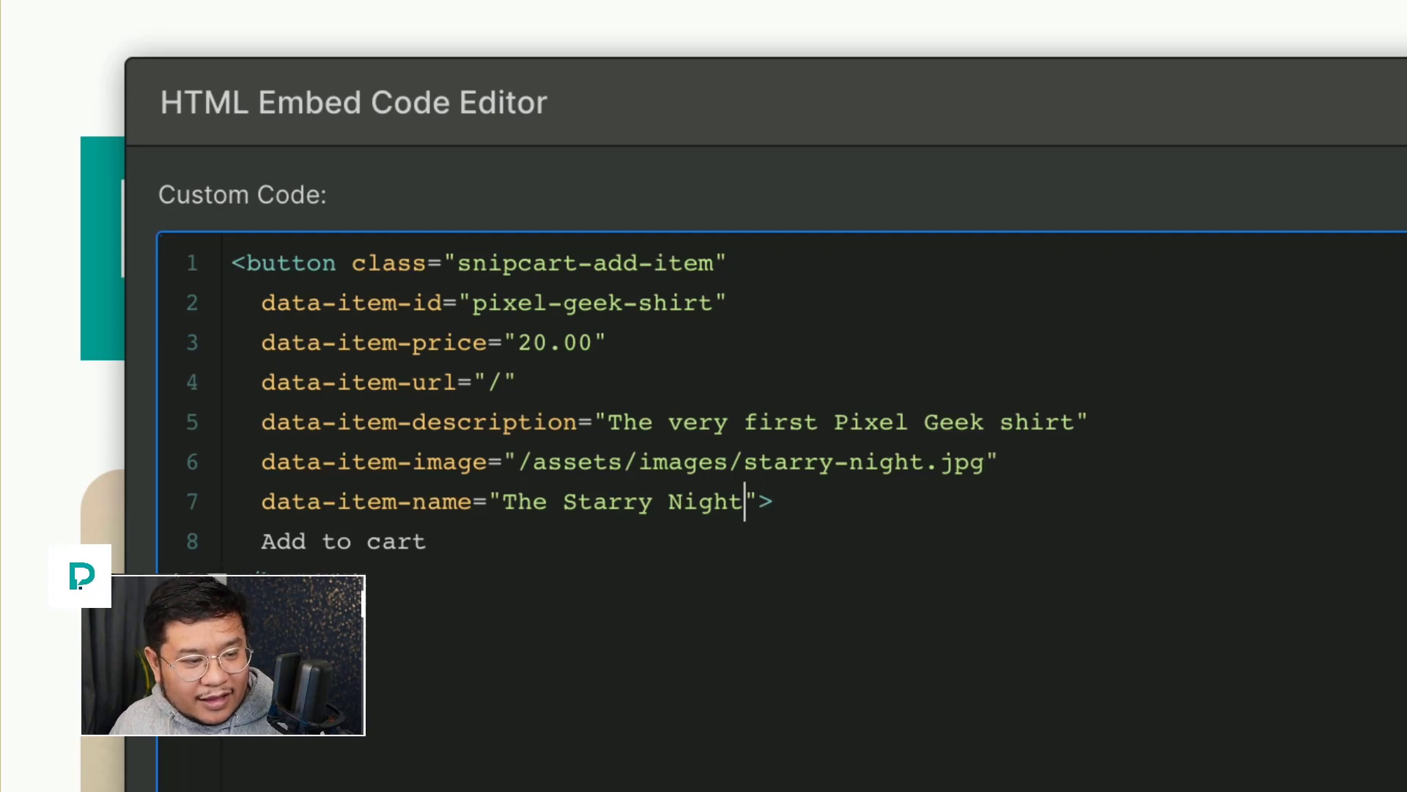
{"action": "key", "text": "alt+shift+Left"}
{"action": "key", "text": "alt+shift+Left"}
{"action": "key", "text": "alt+shift+Left"}
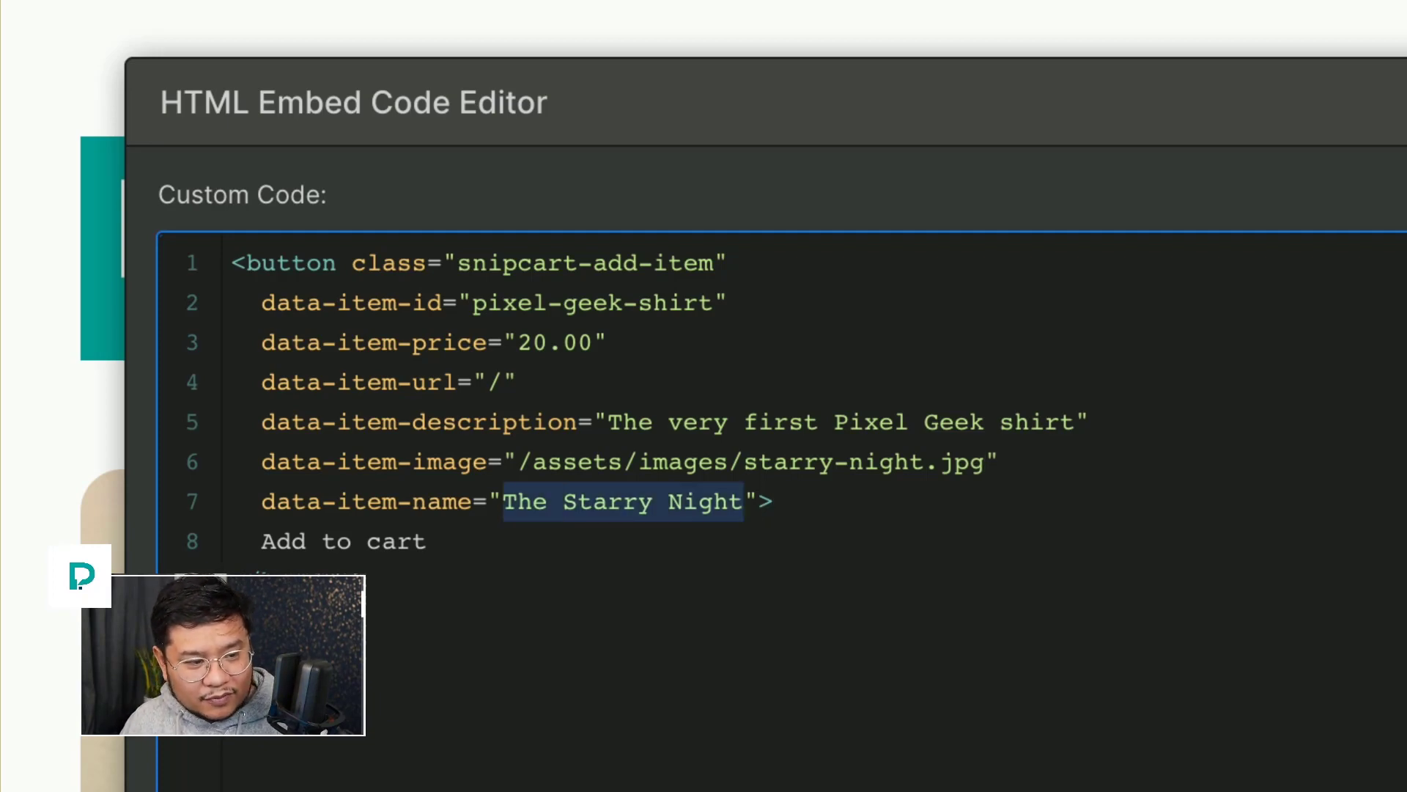
{"action": "type", "text": "Pixel Gee"}
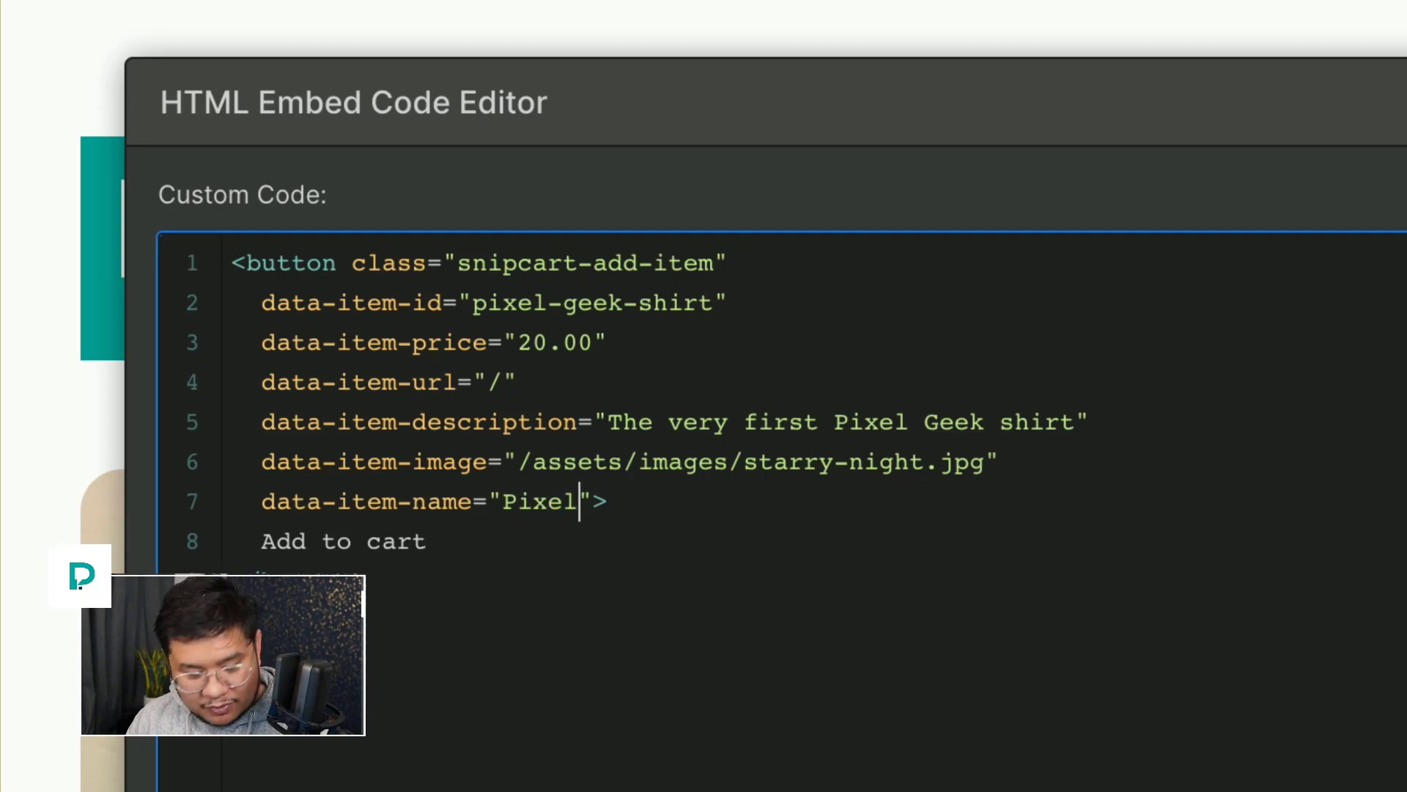
{"action": "type", "text": "k Shirt"}
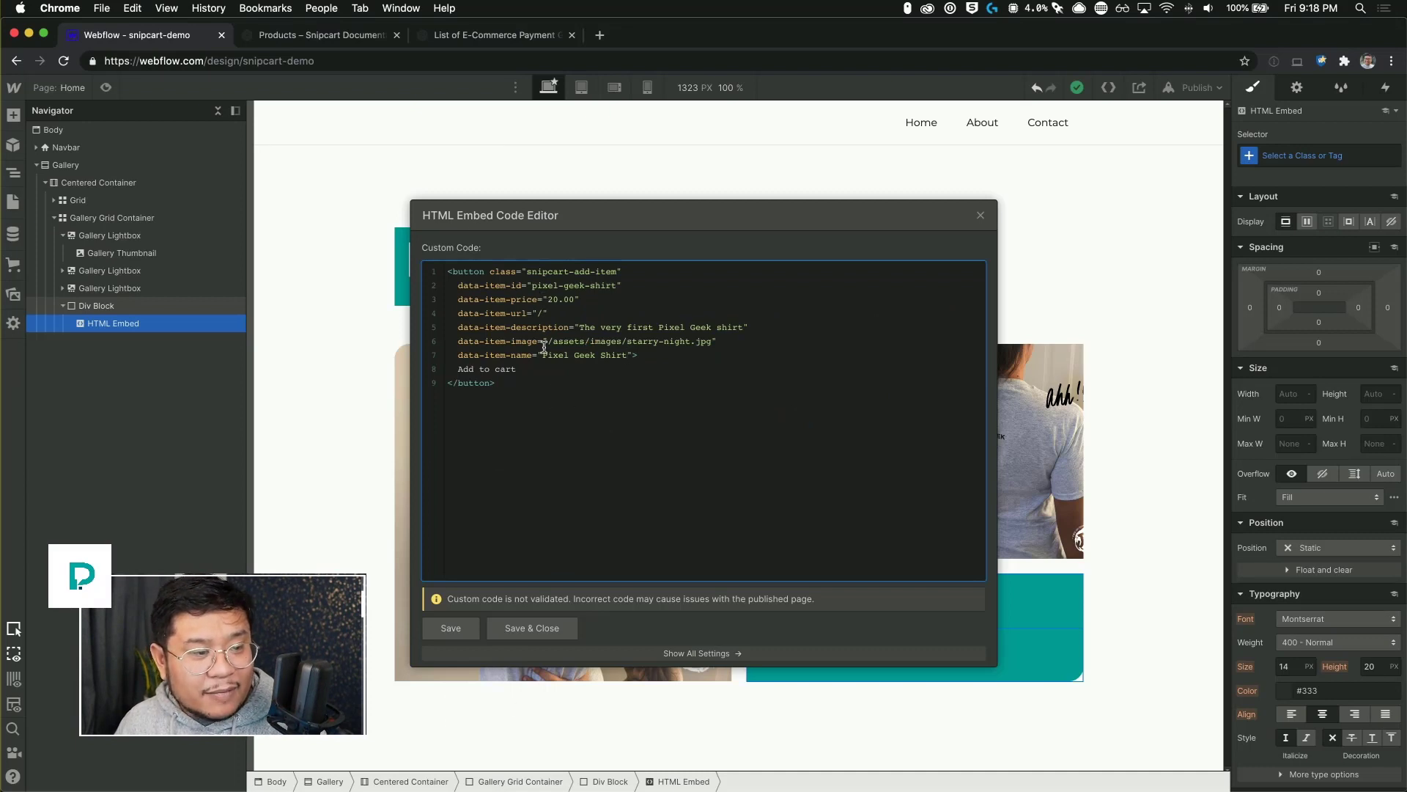
{"action": "left_click", "coordinate": [546, 630]}
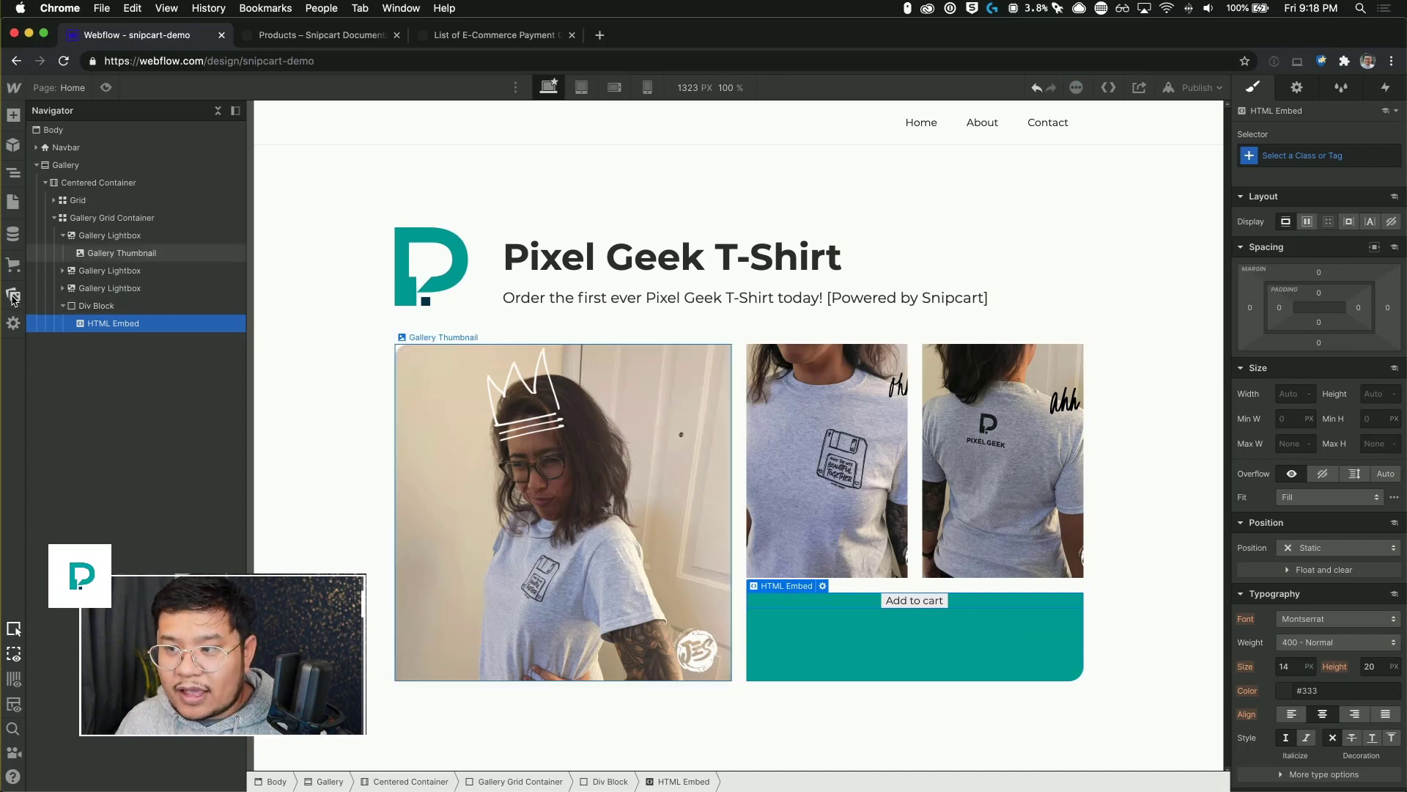
- Copy the asset link of the shirt-front image EmGWRgGVcAAi_3E.jpg from the site's assets
{"action": "left_click", "coordinate": [13, 296]}
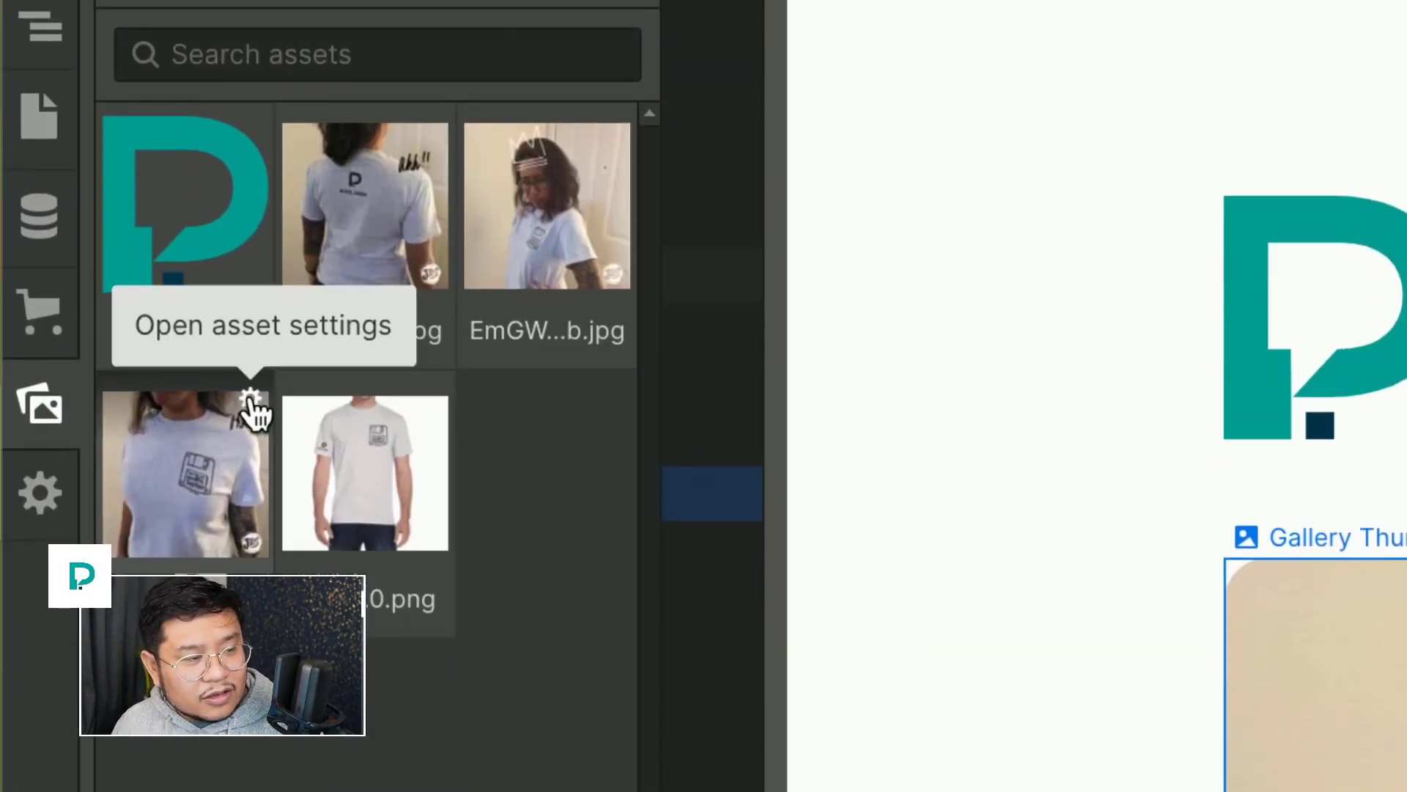
{"action": "left_click", "coordinate": [250, 397]}
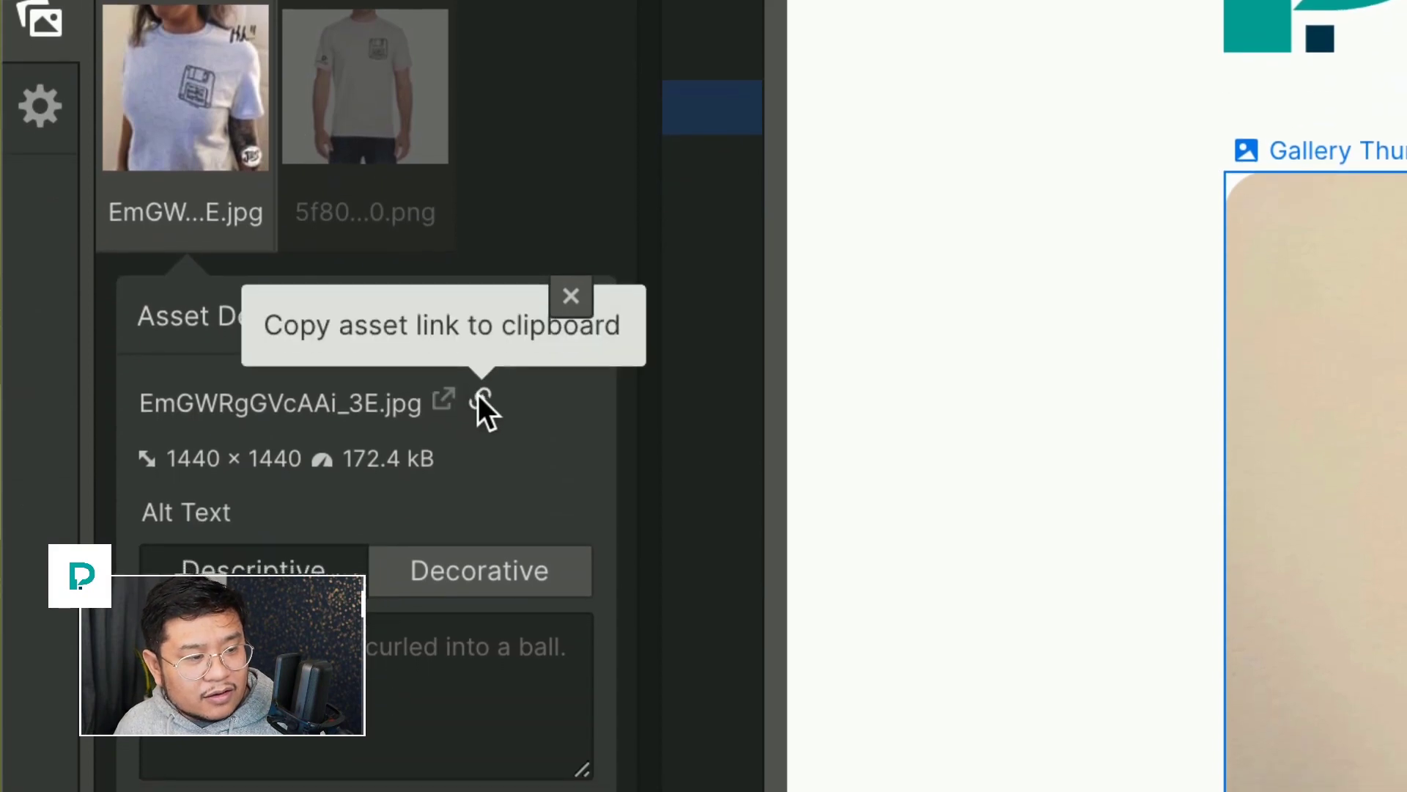
{"action": "left_click", "coordinate": [478, 396]}
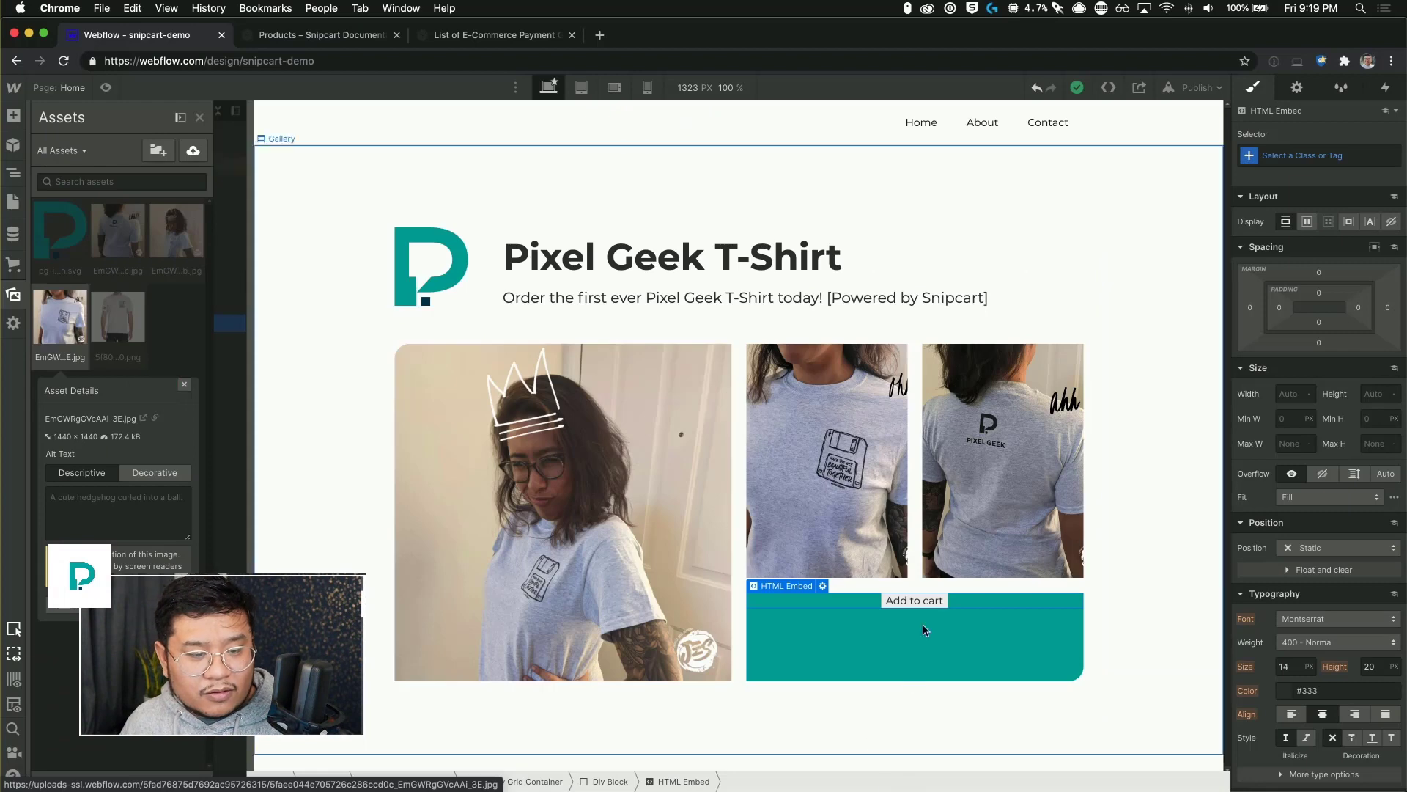
- Replace the data-item-image path in the add-to-cart embed code with the copied asset link, then save and close the code
{"action": "double_click", "coordinate": [932, 602]}
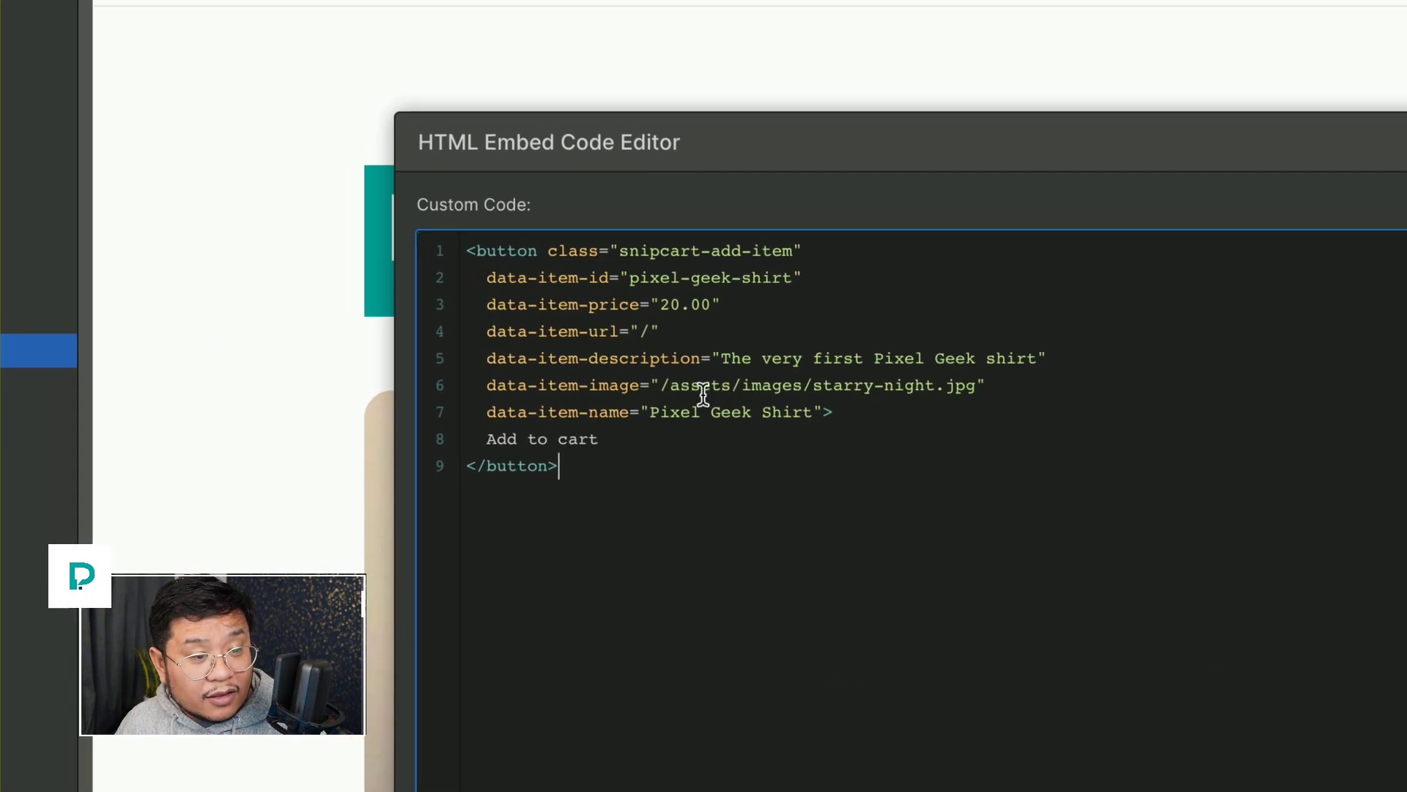
{"action": "left_click_drag", "start_coordinate": [662, 387], "coordinate": [975, 387]}
{"action": "key", "text": "ctrl+v"}
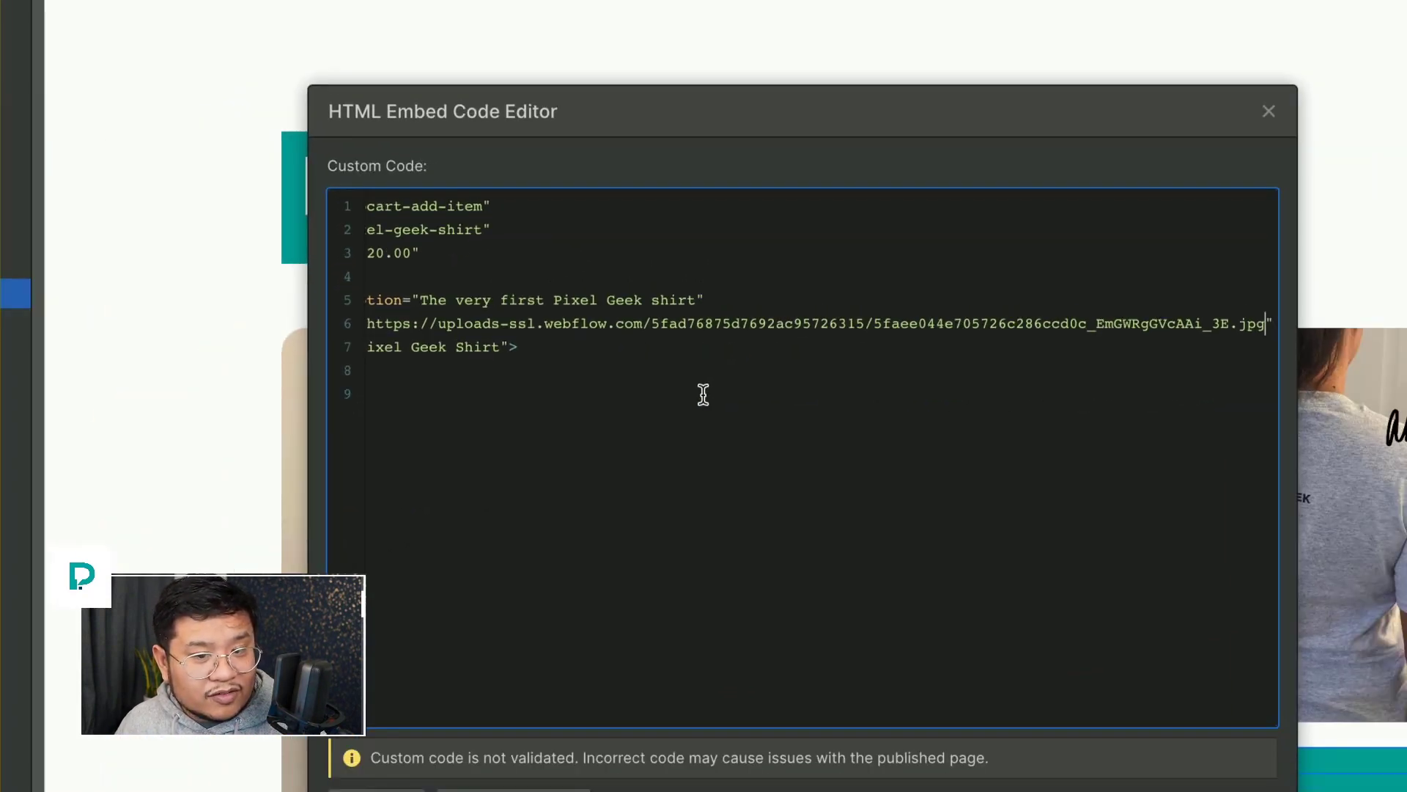
{"action": "left_click", "coordinate": [703, 395]}
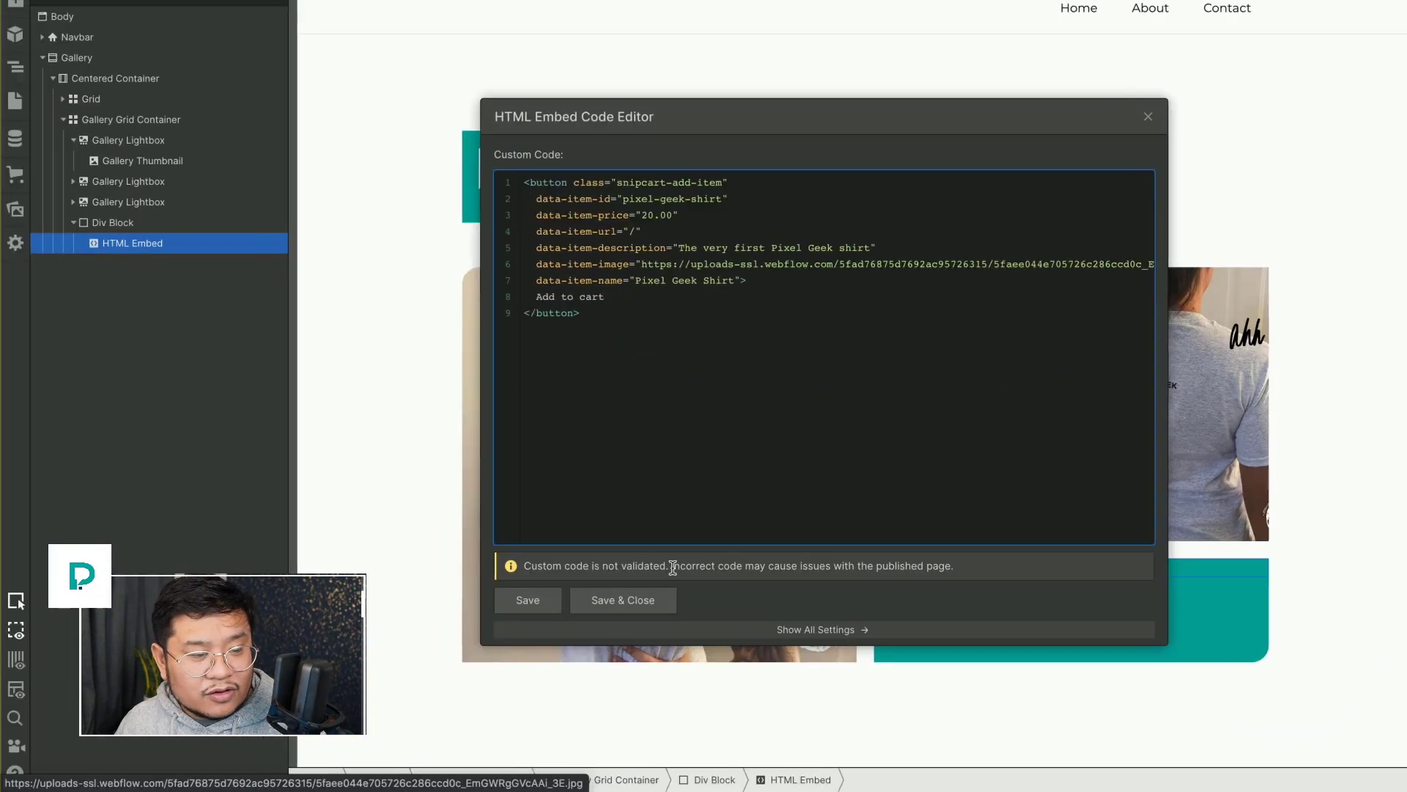
{"action": "left_click", "coordinate": [650, 605]}
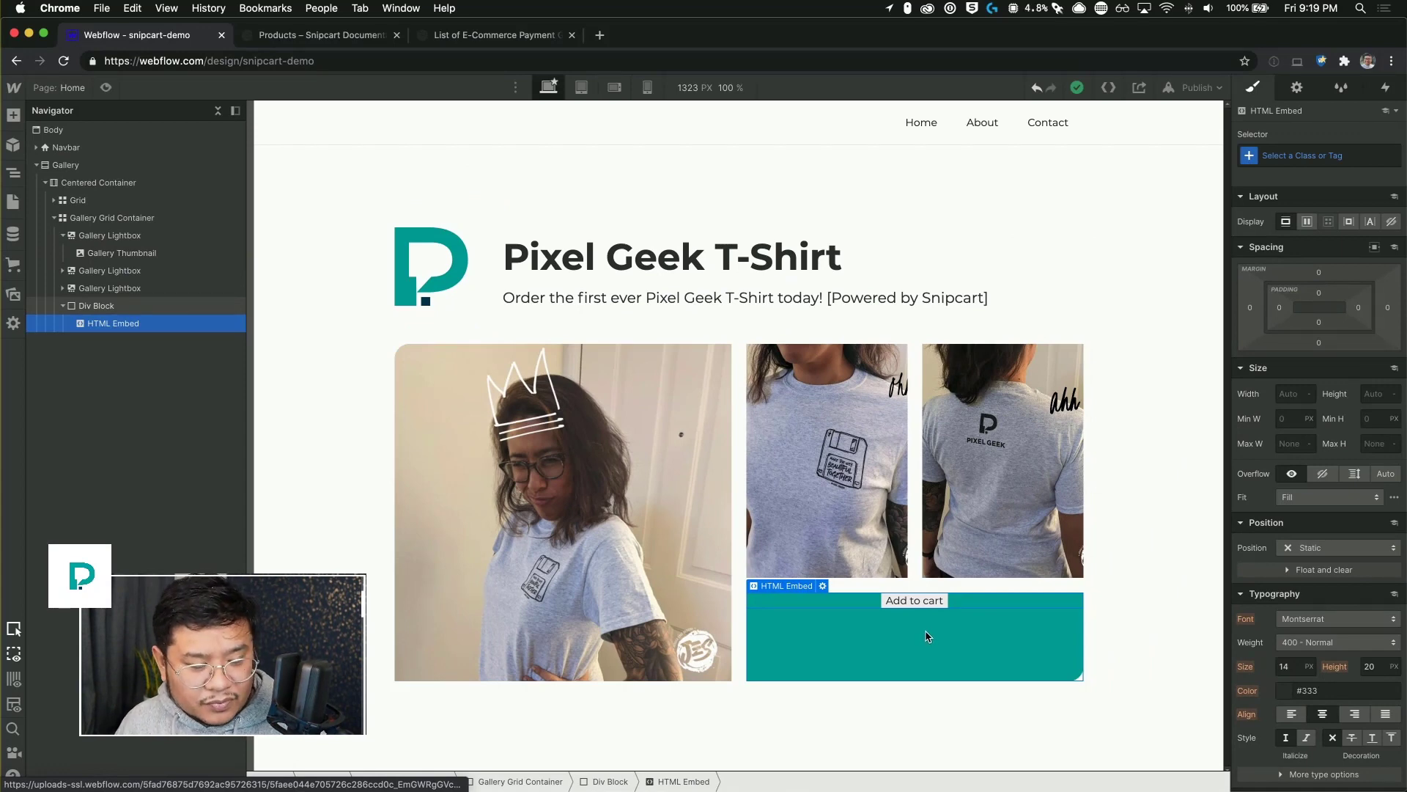
- Make the teal Div Block around the add-to-cart embed a horizontal flexbox with align and justify set to center
{"action": "left_click", "coordinate": [927, 635]}
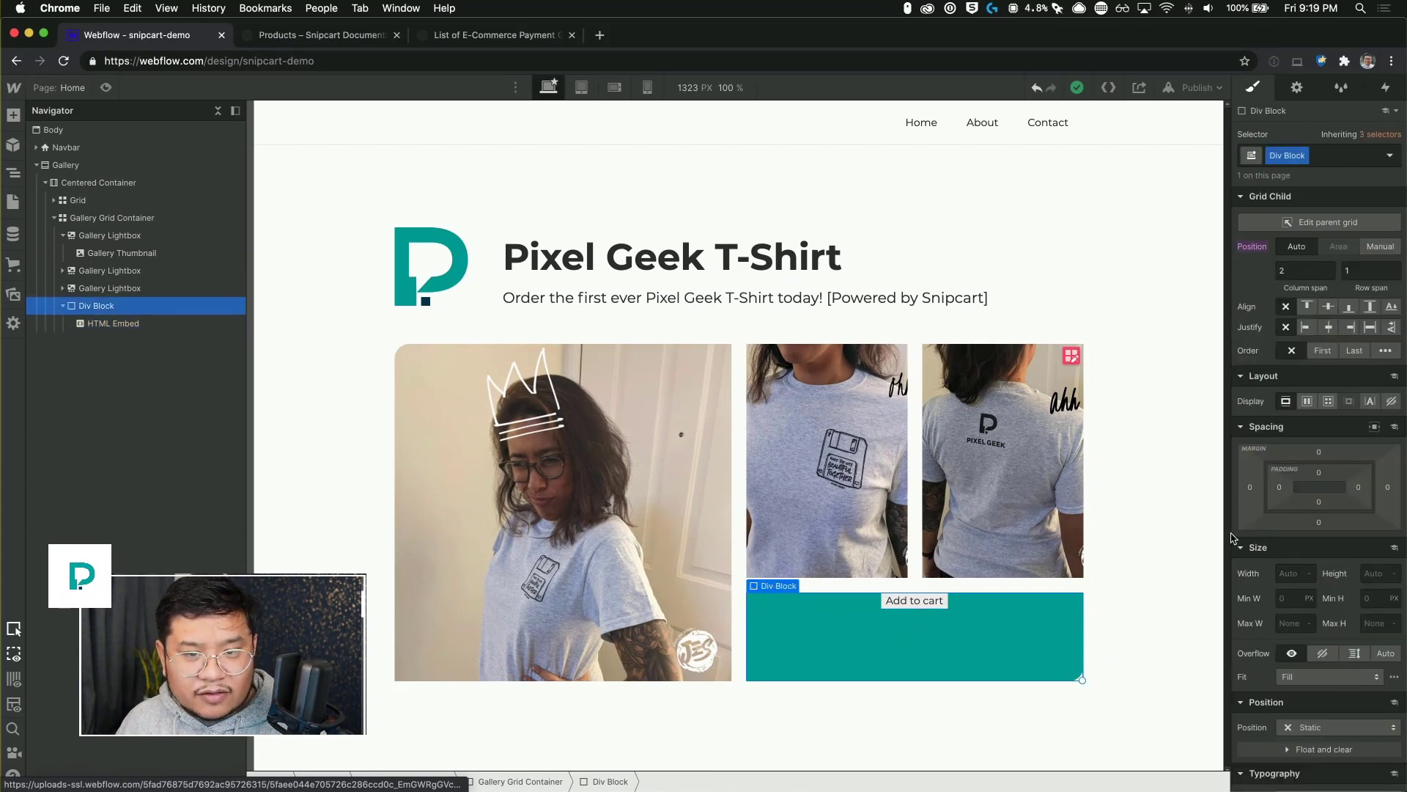
{"action": "left_click", "coordinate": [1307, 401]}
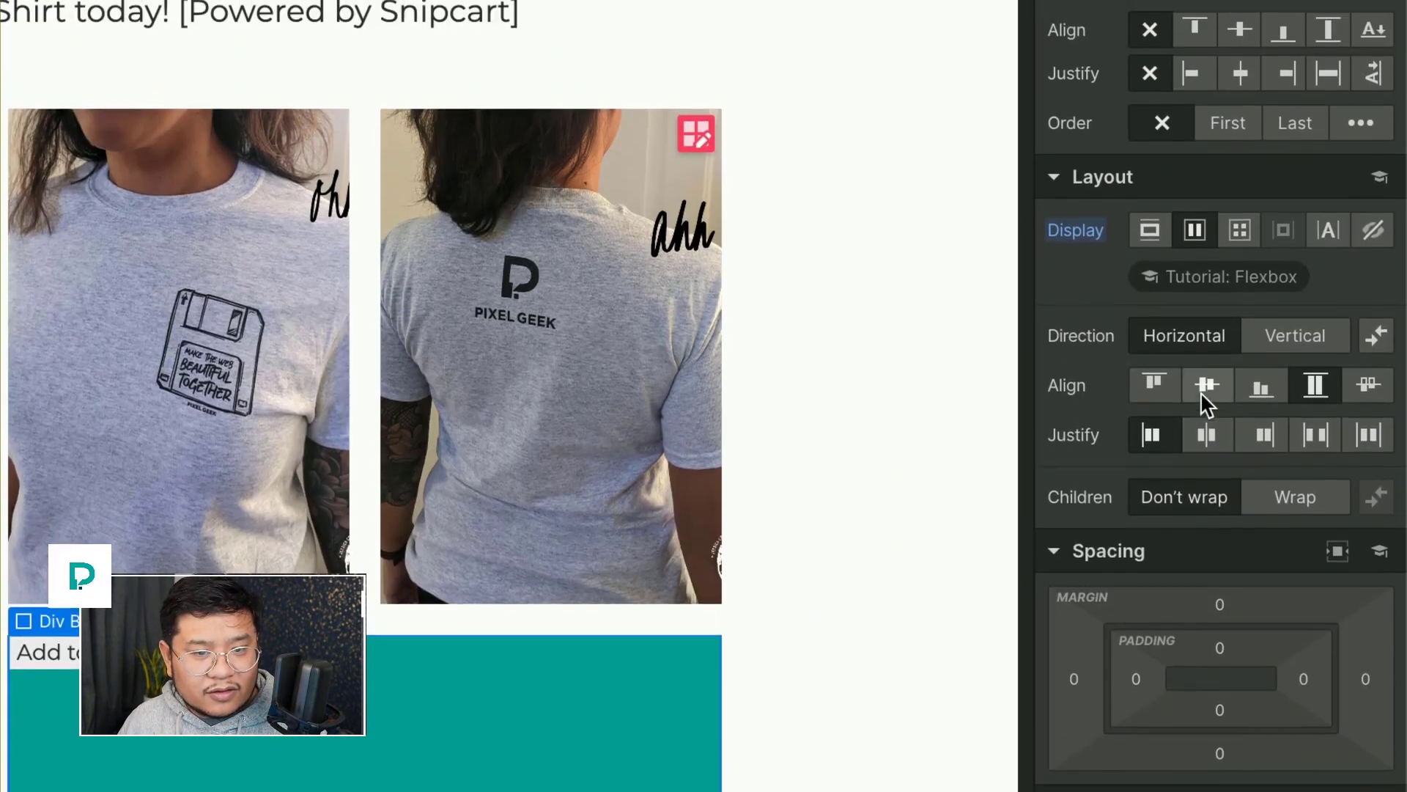
{"action": "left_click", "coordinate": [1202, 401]}
{"action": "left_click", "coordinate": [1206, 425]}
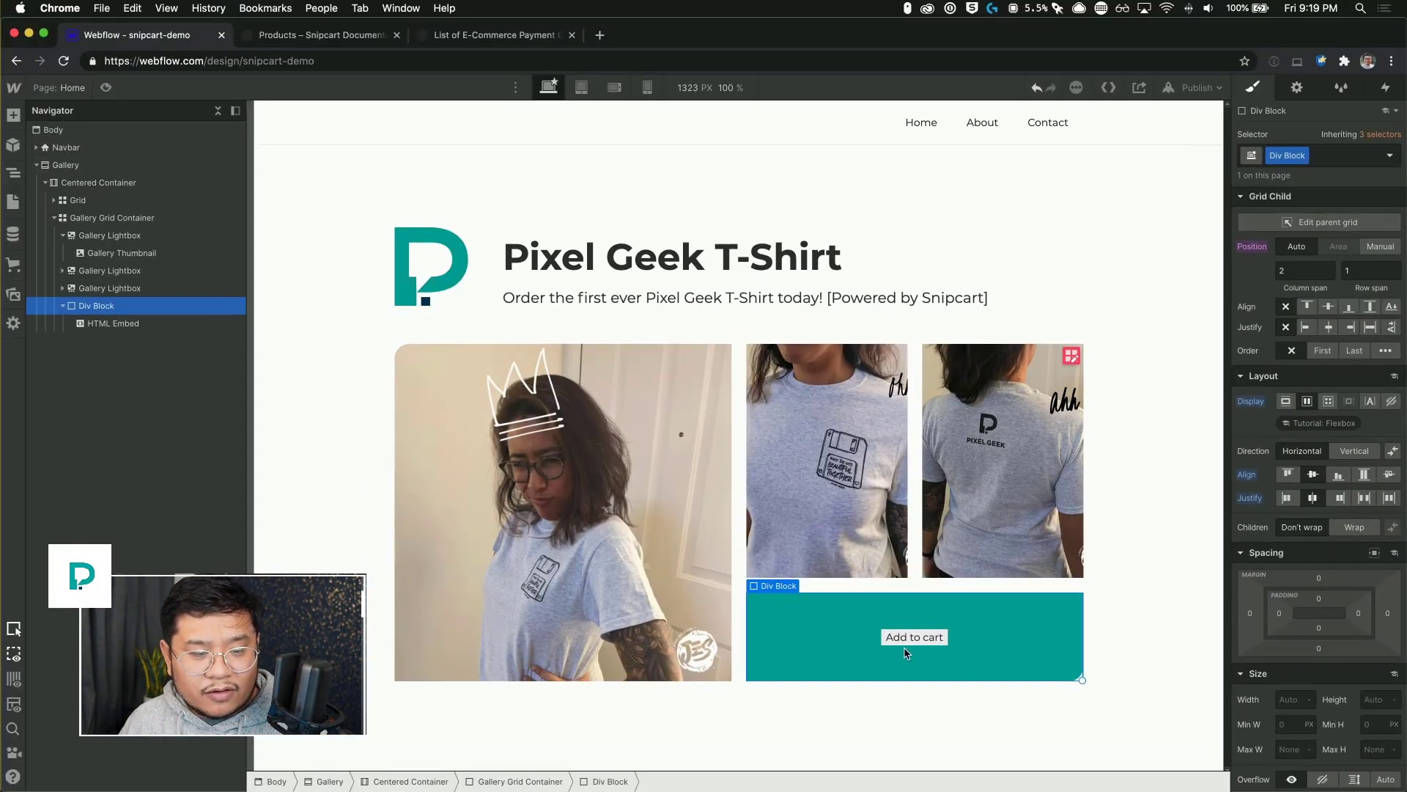
{"action": "left_click", "coordinate": [891, 631]}
{"action": "left_click", "coordinate": [1012, 648]}
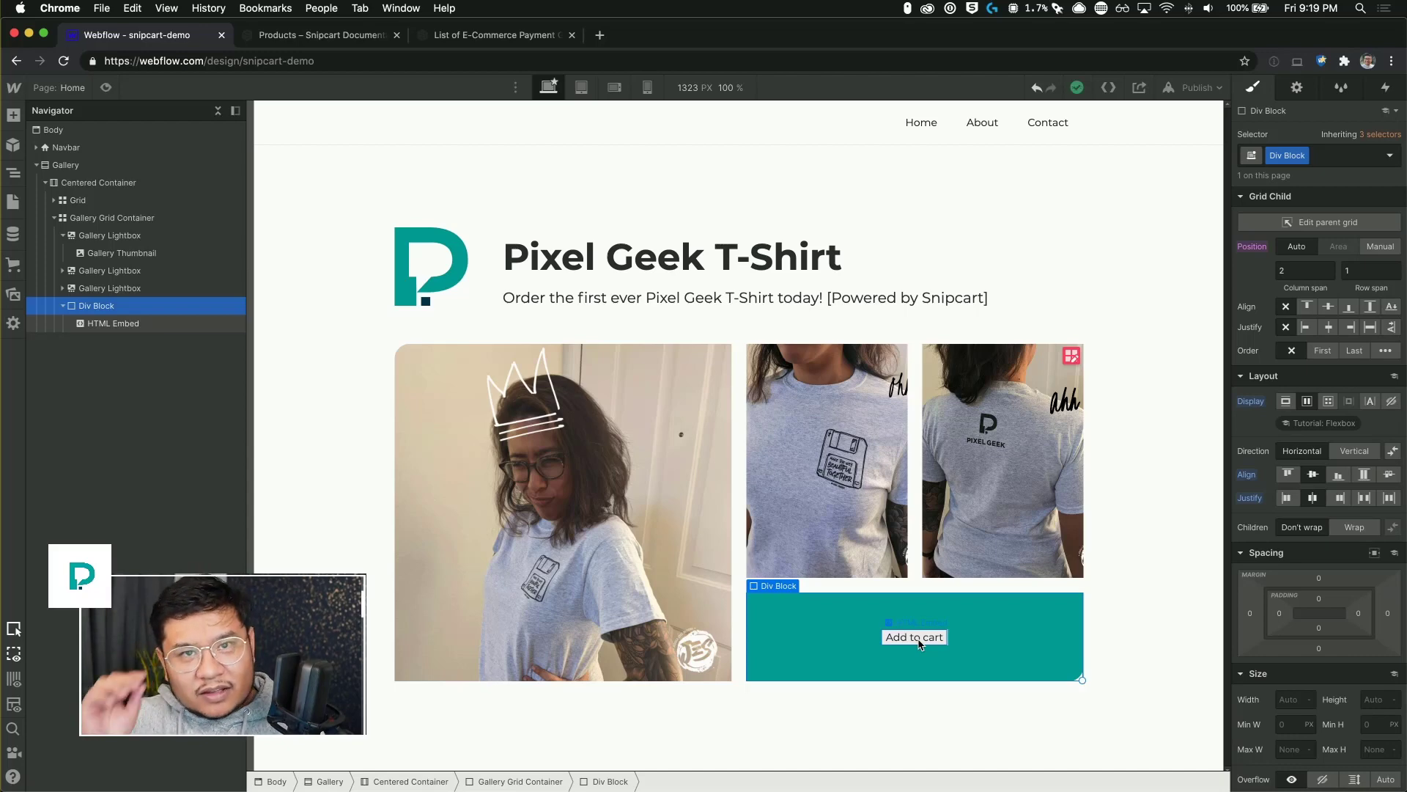
- Add the class add-to-cart-button before snipcart-add-item in the embed's button code, then save and close it
{"action": "double_click", "coordinate": [920, 643]}
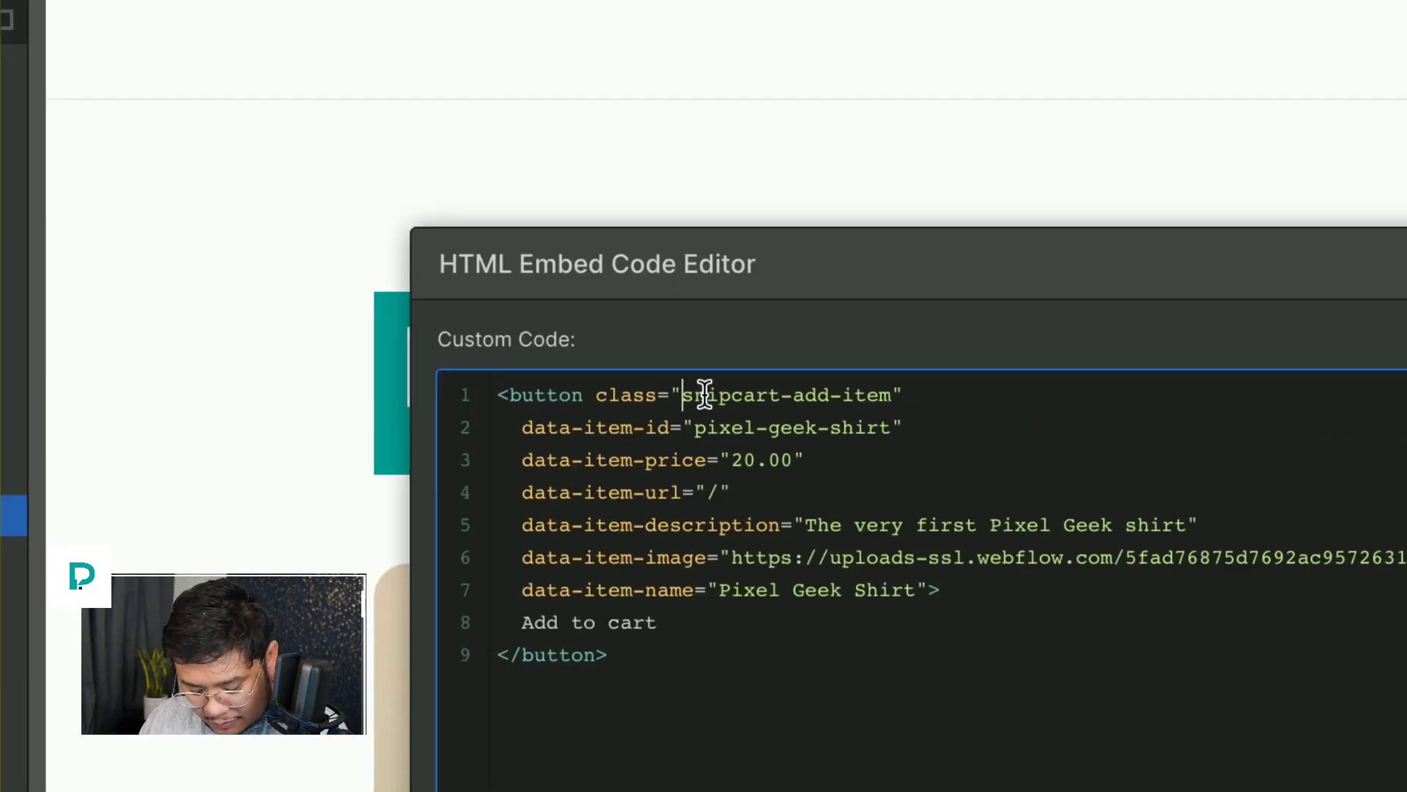
{"action": "type", "text": "add-to-"}
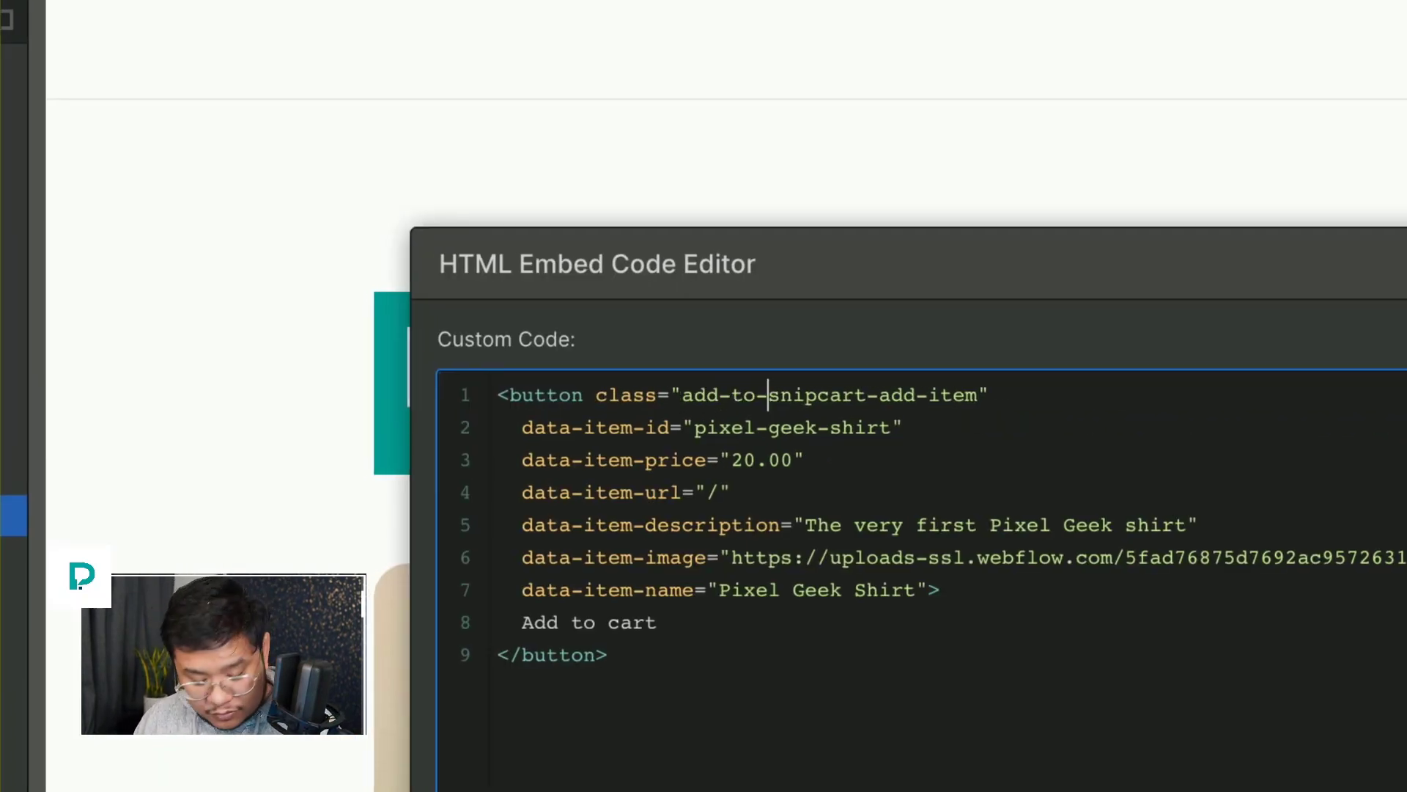
{"action": "type", "text": "cart-button"}
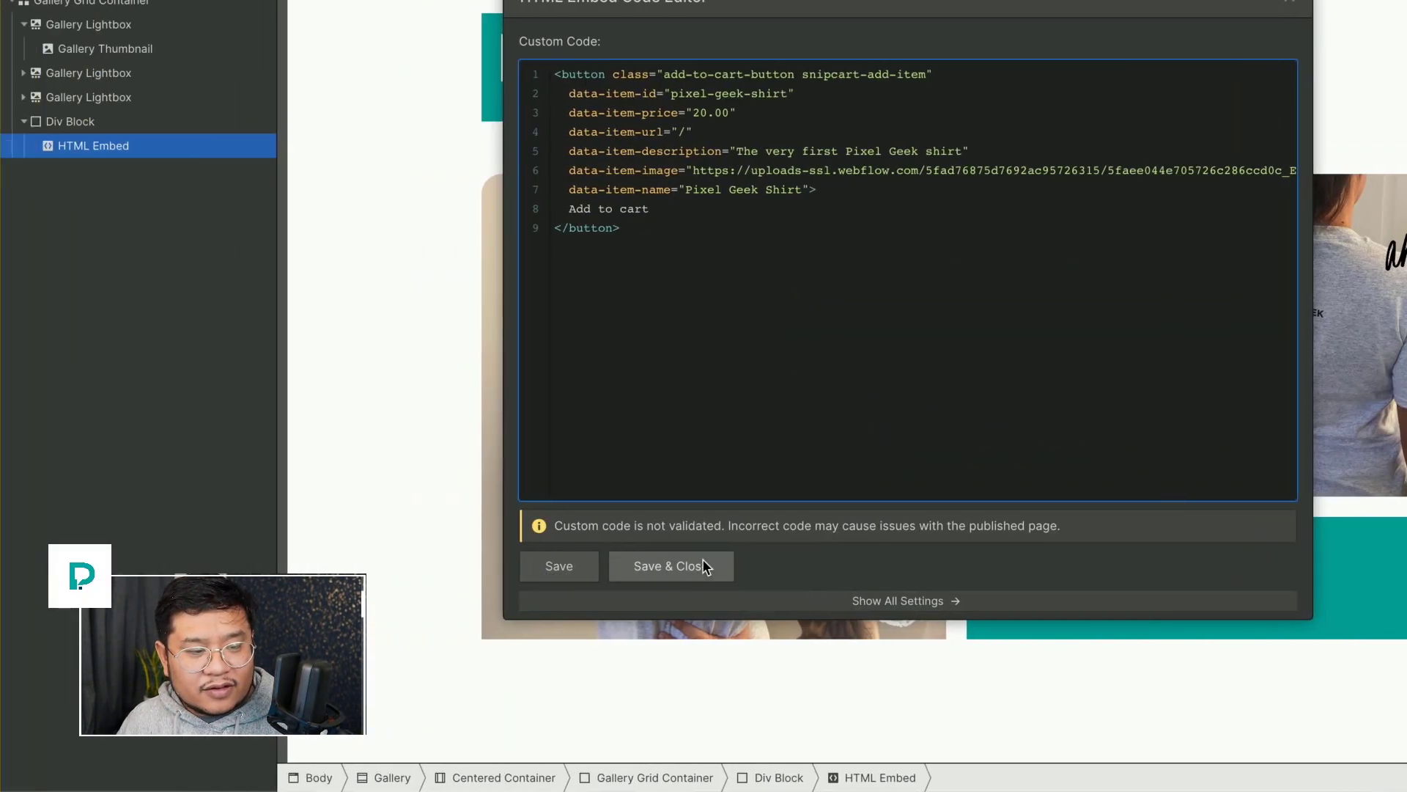
{"action": "left_click", "coordinate": [440, 565]}
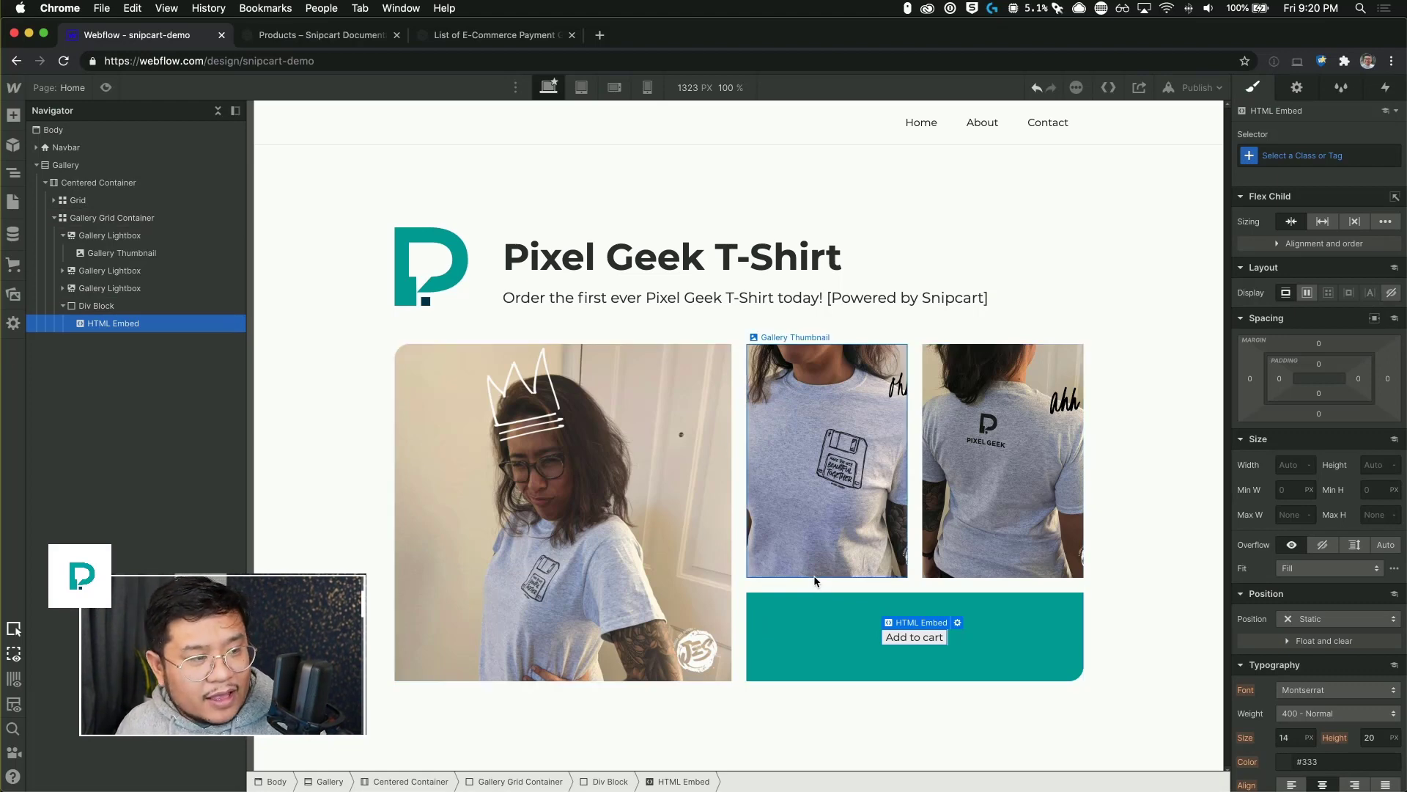
- Insert a div block at the start of the Gallery section and give it the new class "add to cart button"
{"action": "key", "text": "a"}
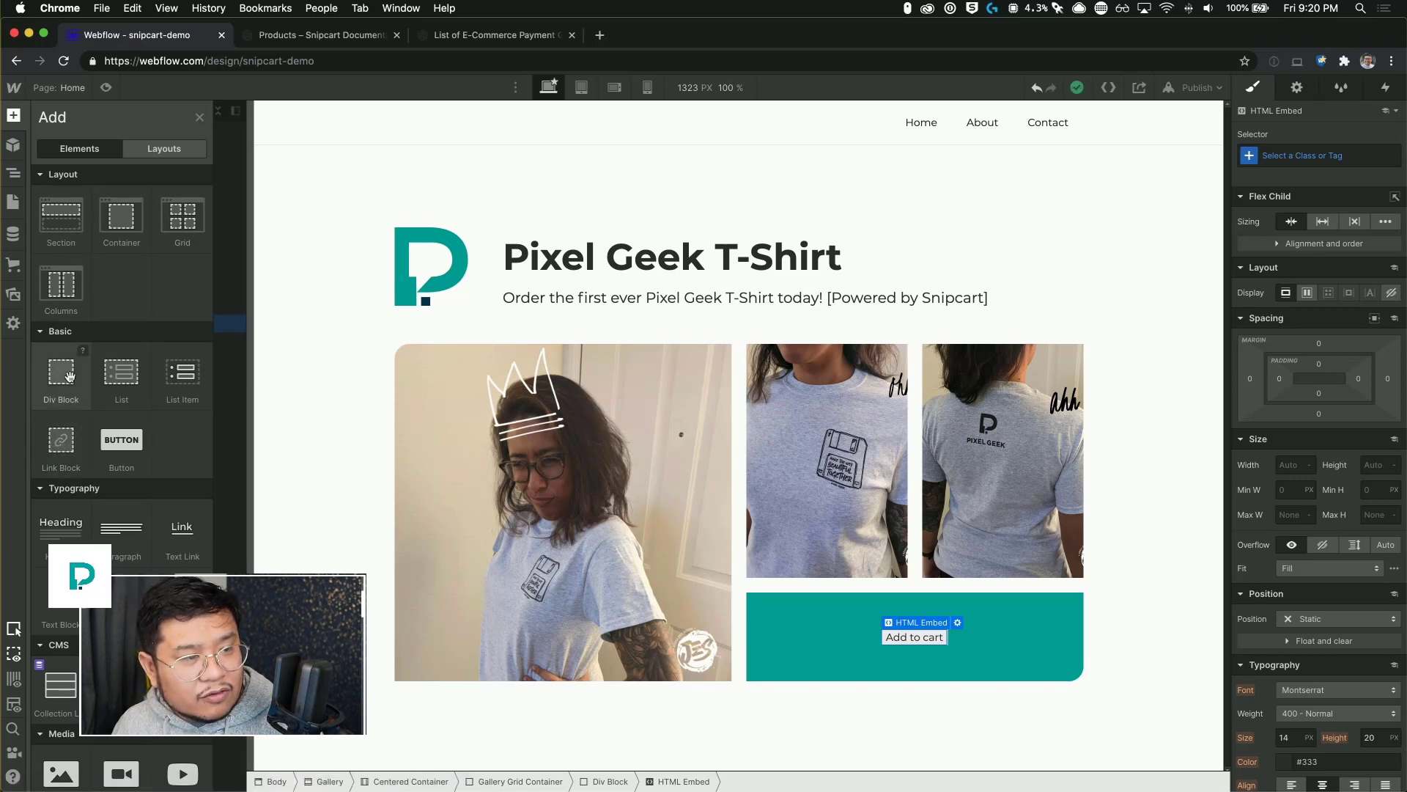
{"action": "left_click_drag", "start_coordinate": [70, 376], "coordinate": [605, 204]}
{"action": "left_click", "coordinate": [1311, 154]}
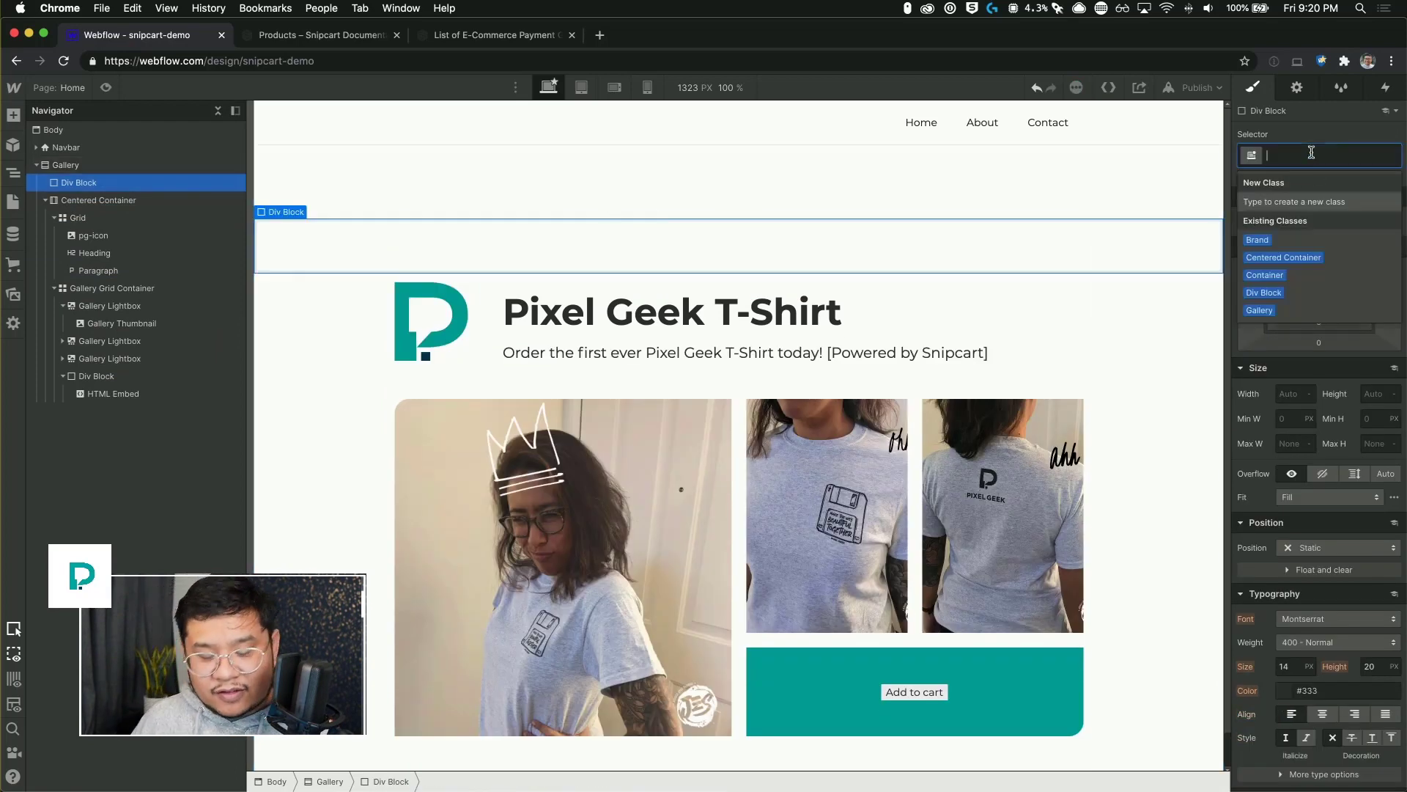
{"action": "type", "text": "add"}
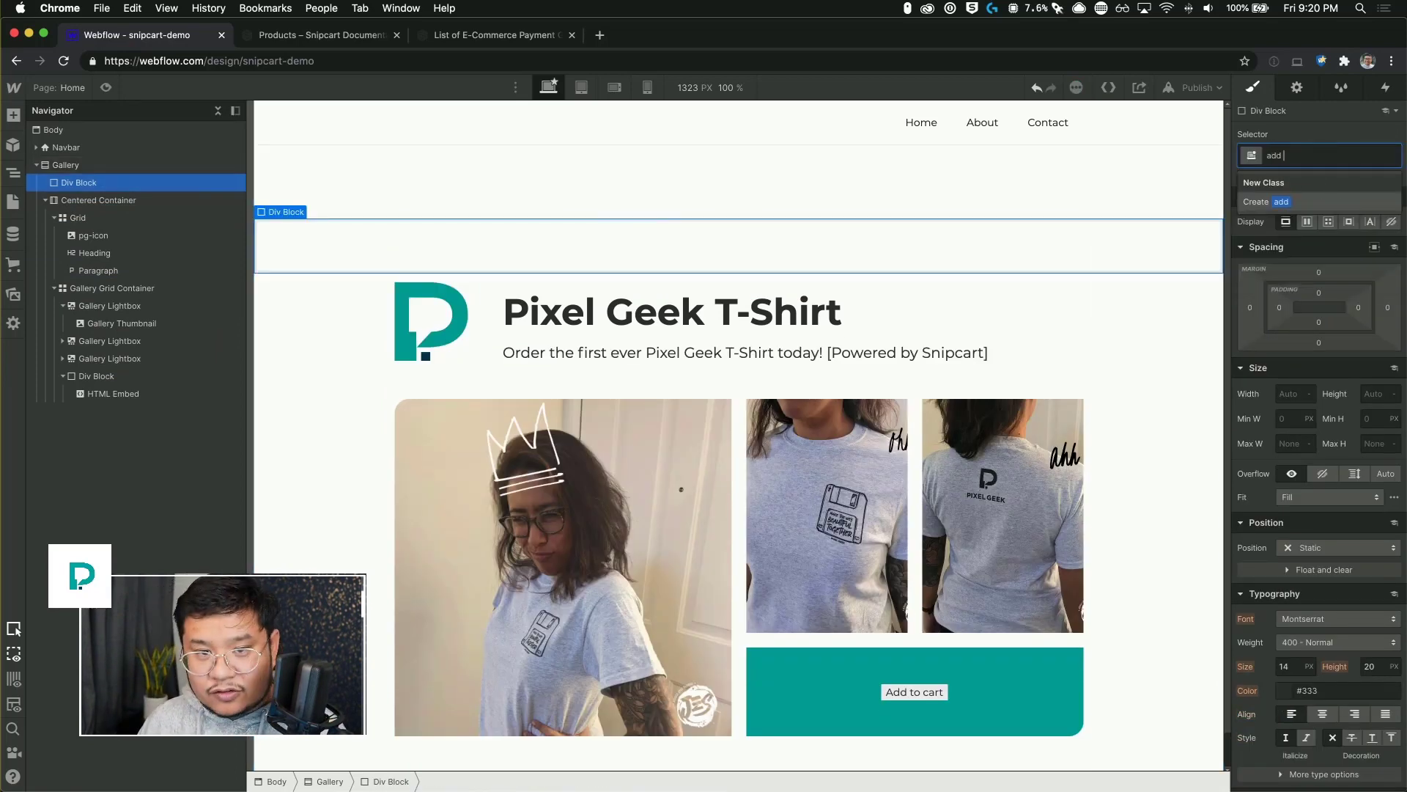
{"action": "type", "text": " to cart button"}
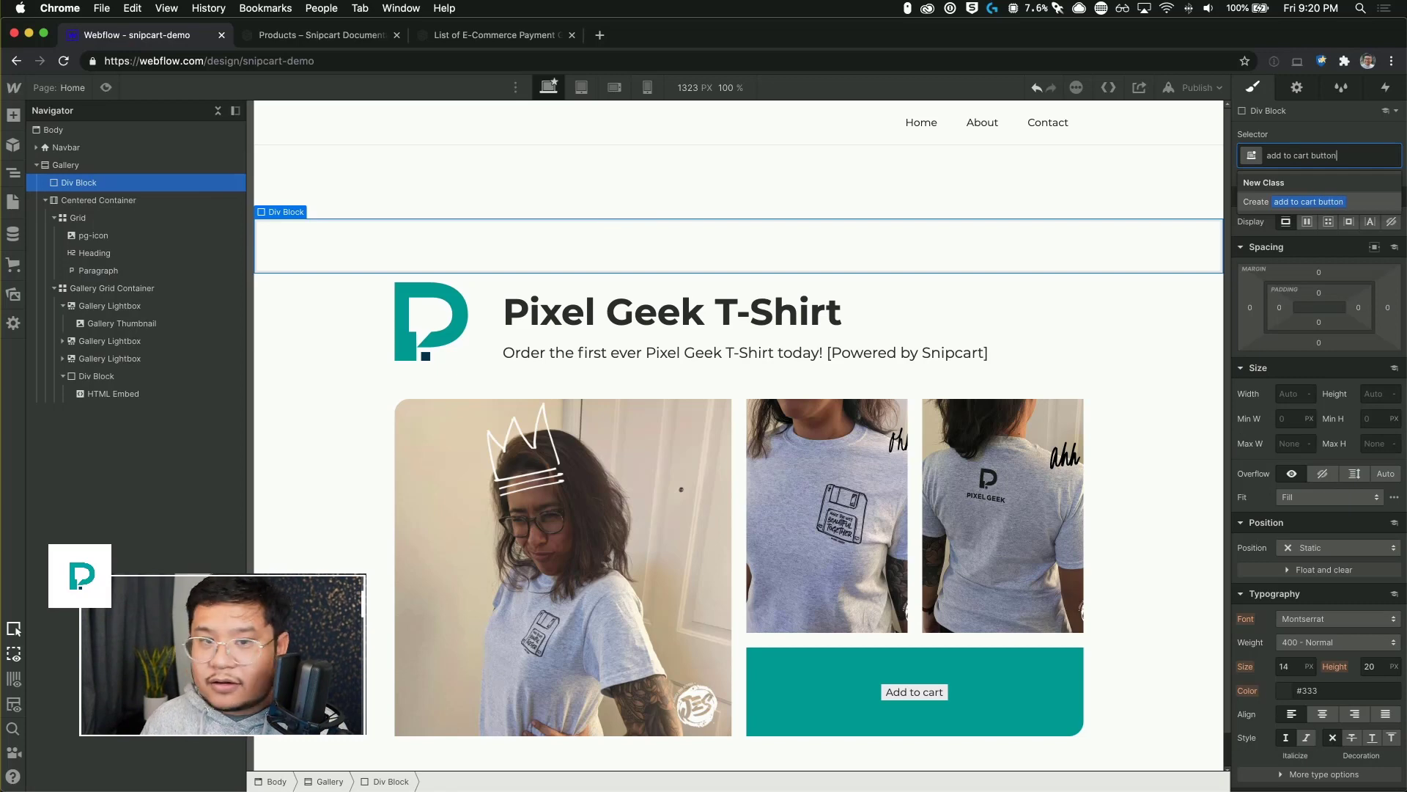
{"action": "key", "text": "Return"}
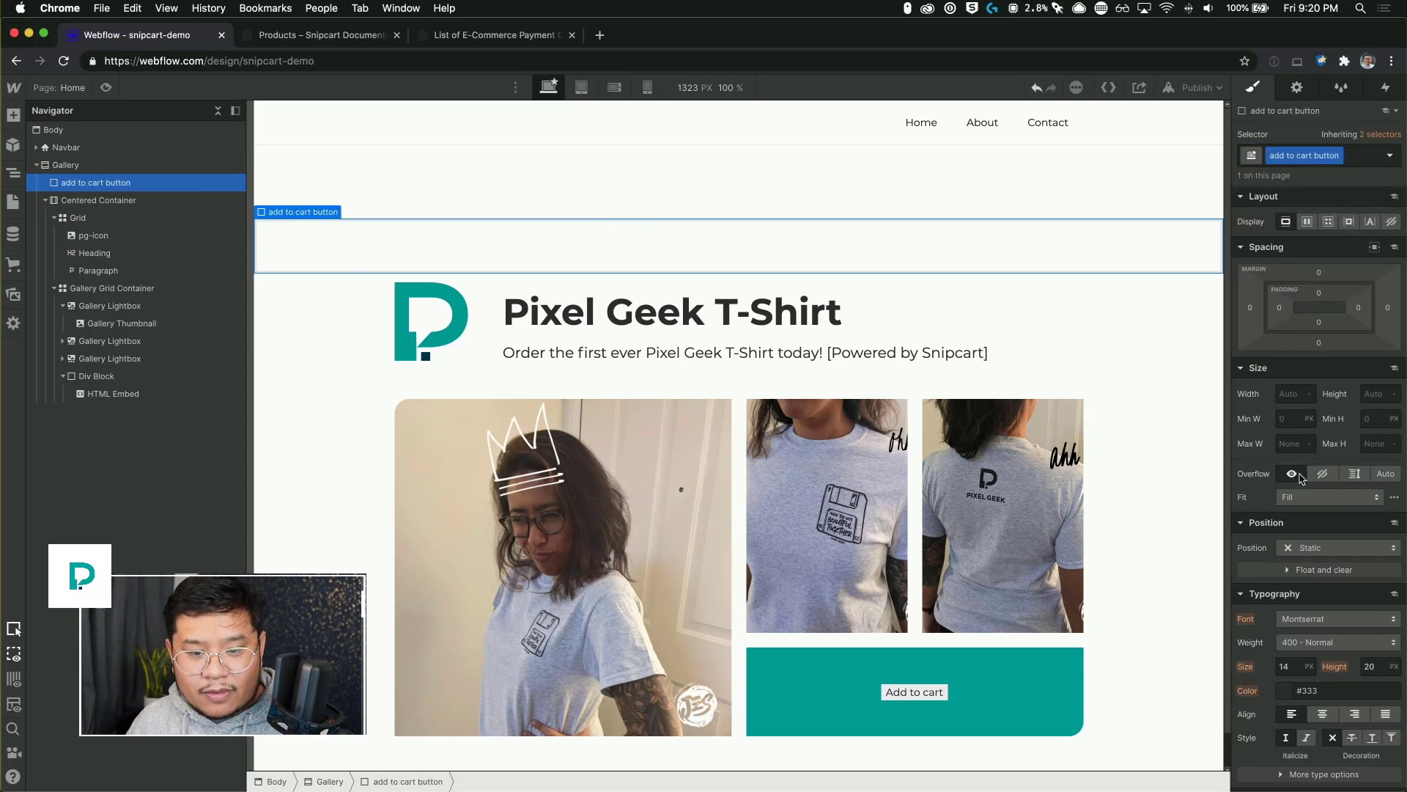
- Give the add to cart button class a white background and padding of 14 px vertically and 35 px horizontally
{"action": "scroll", "coordinate": [1341, 673], "scroll_direction": "down", "scroll_amount": 5}
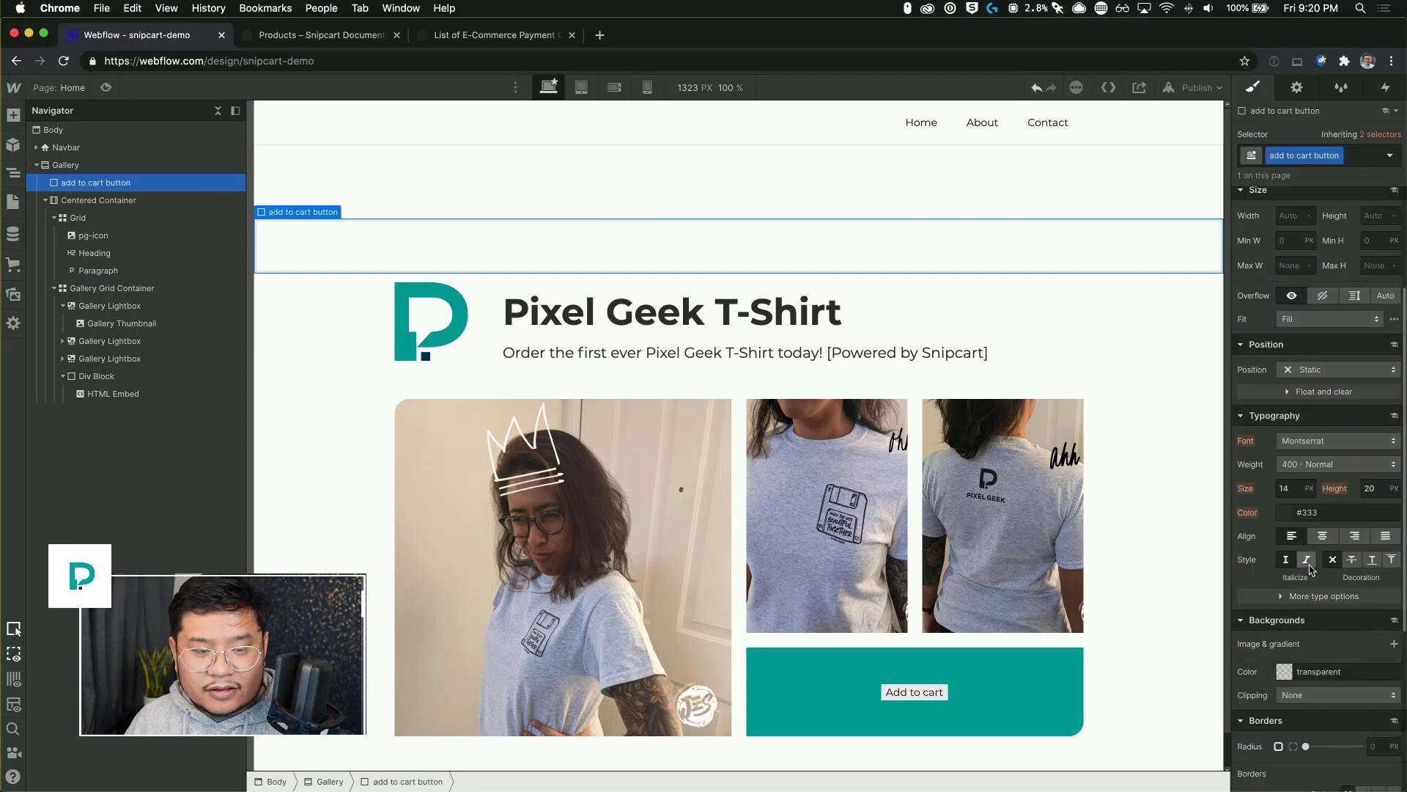
{"action": "left_click", "coordinate": [1282, 672]}
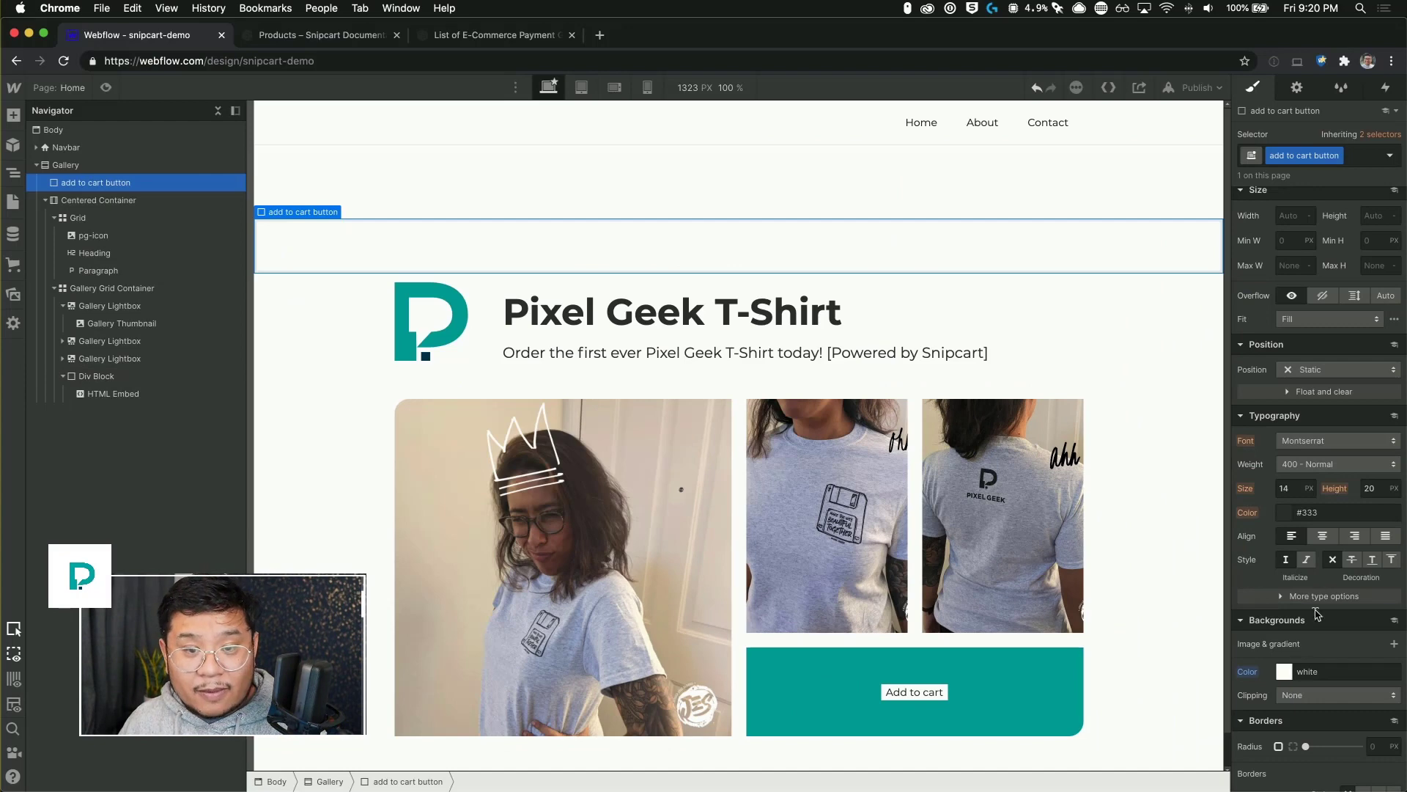
{"action": "scroll", "coordinate": [1317, 615], "scroll_direction": "up", "scroll_amount": 5}
{"action": "left_click_drag", "start_coordinate": [1320, 282], "coordinate": [1302, 311]}
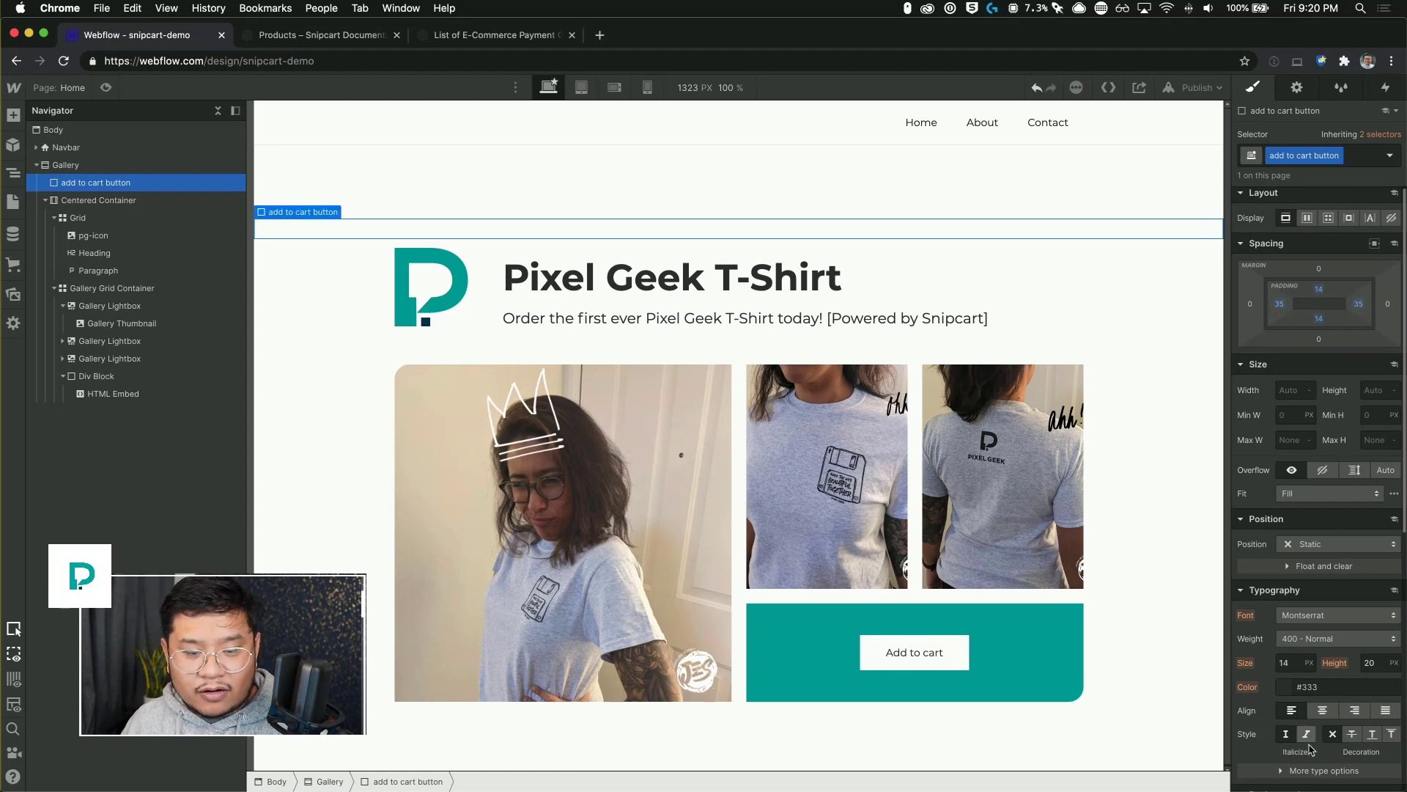
- Set the add to cart button class's text to all uppercase and its border radius to 4 px
{"action": "scroll", "coordinate": [1312, 737], "scroll_direction": "down", "scroll_amount": 5}
{"action": "left_click", "coordinate": [1293, 588]}
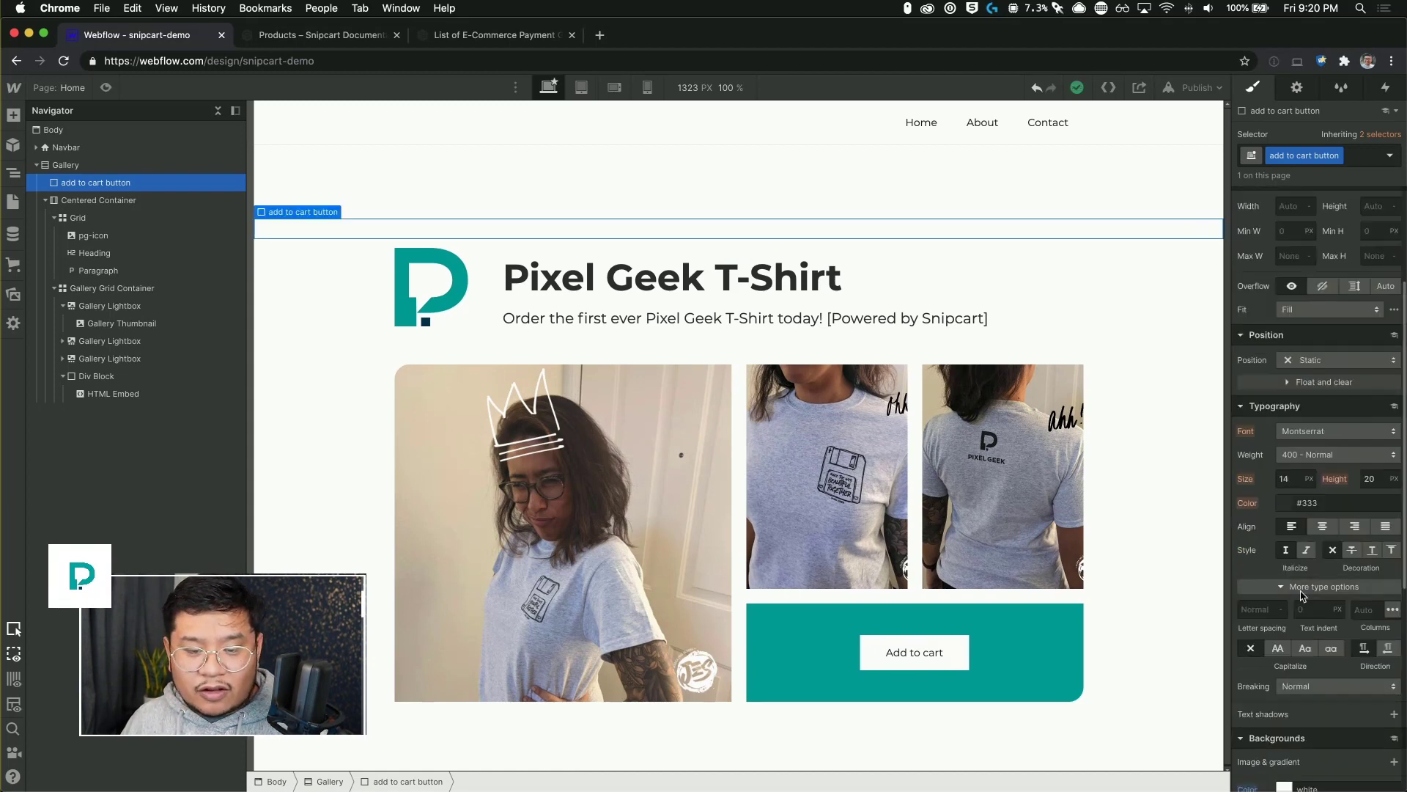
{"action": "left_click", "coordinate": [1276, 649]}
{"action": "scroll", "coordinate": [1342, 693], "scroll_direction": "down", "scroll_amount": 3}
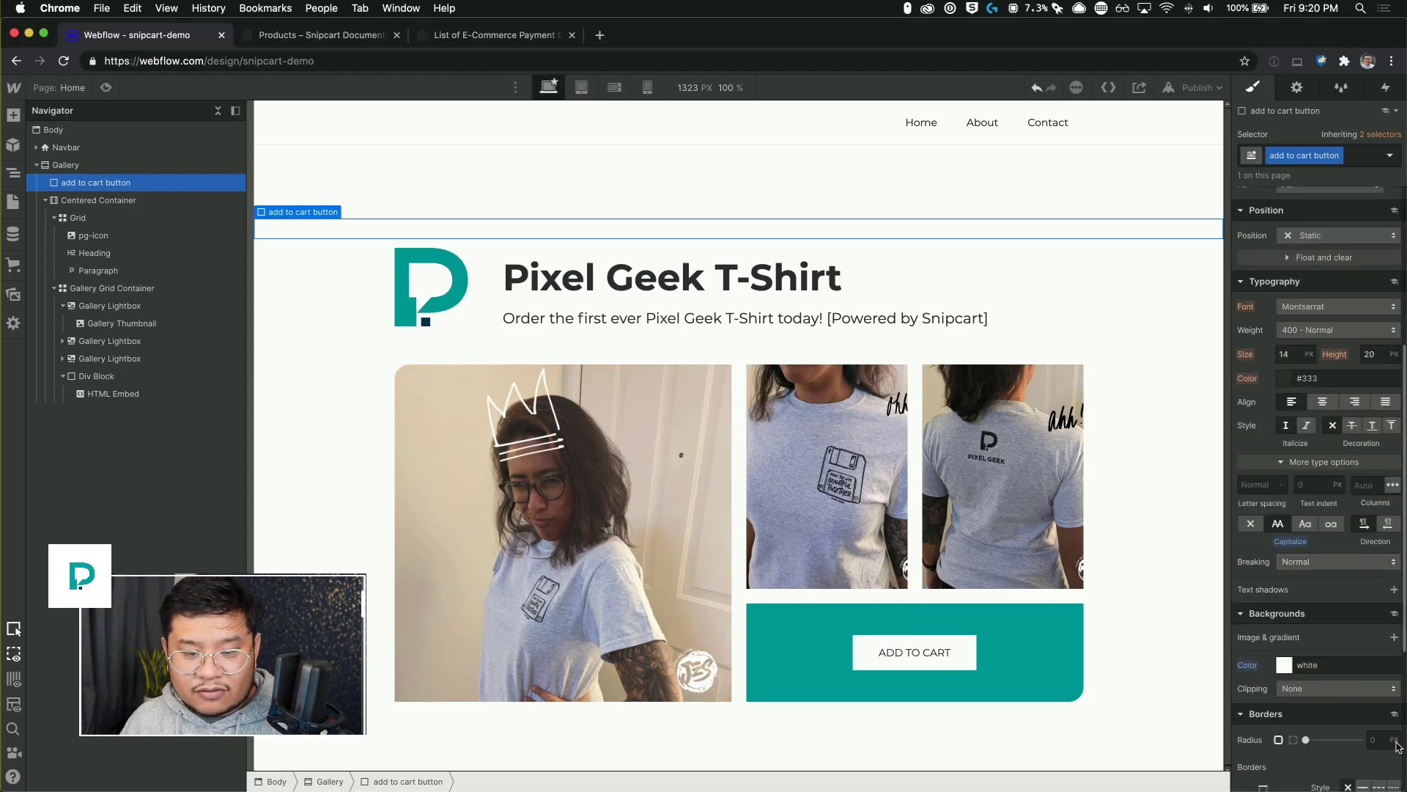
{"action": "scroll", "coordinate": [1378, 741], "scroll_direction": "down", "scroll_amount": 1}
{"action": "left_click_drag", "start_coordinate": [1304, 730], "coordinate": [1307, 730]}
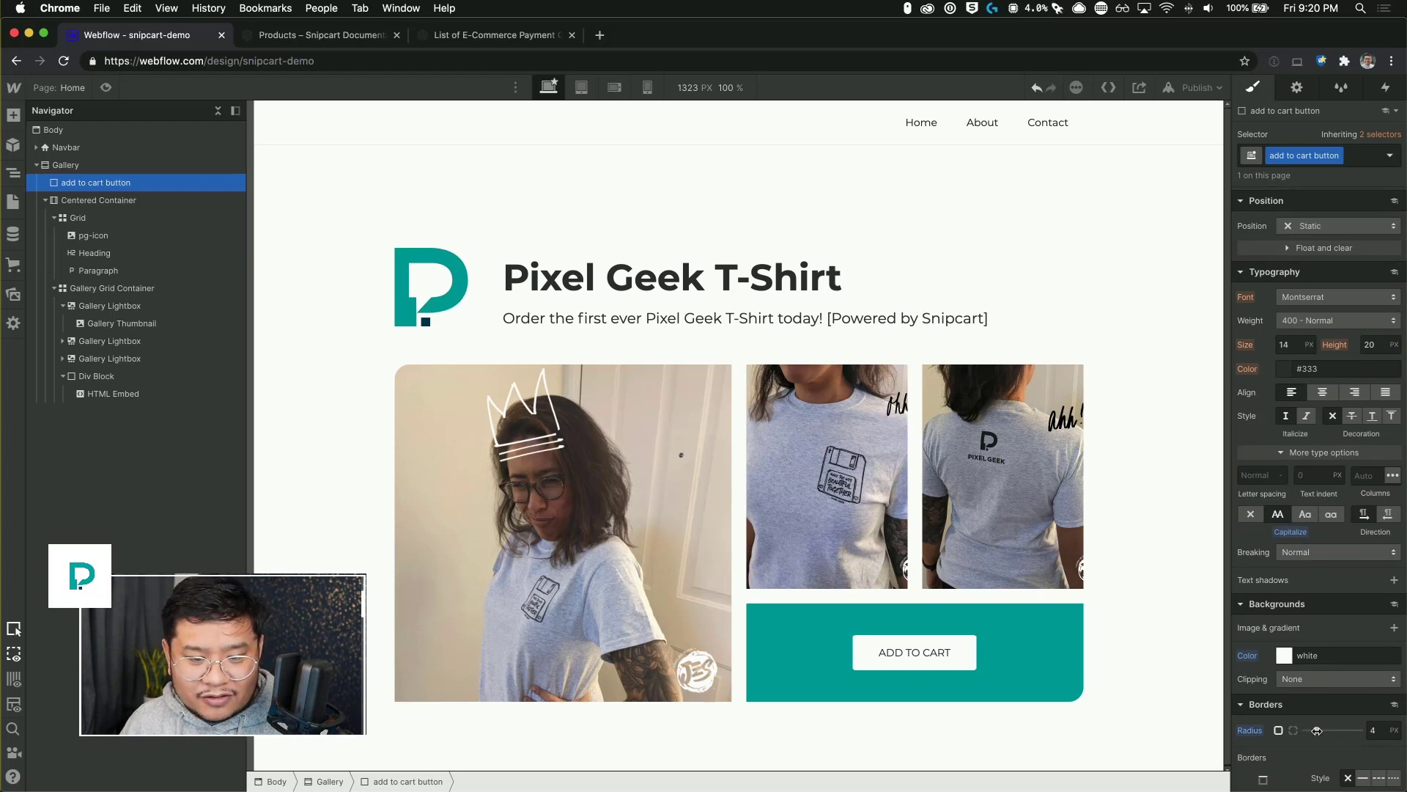
- Set the add to cart button class's font weight to 700 - Bold
{"action": "scroll", "coordinate": [1317, 513], "scroll_direction": "up", "scroll_amount": 5}
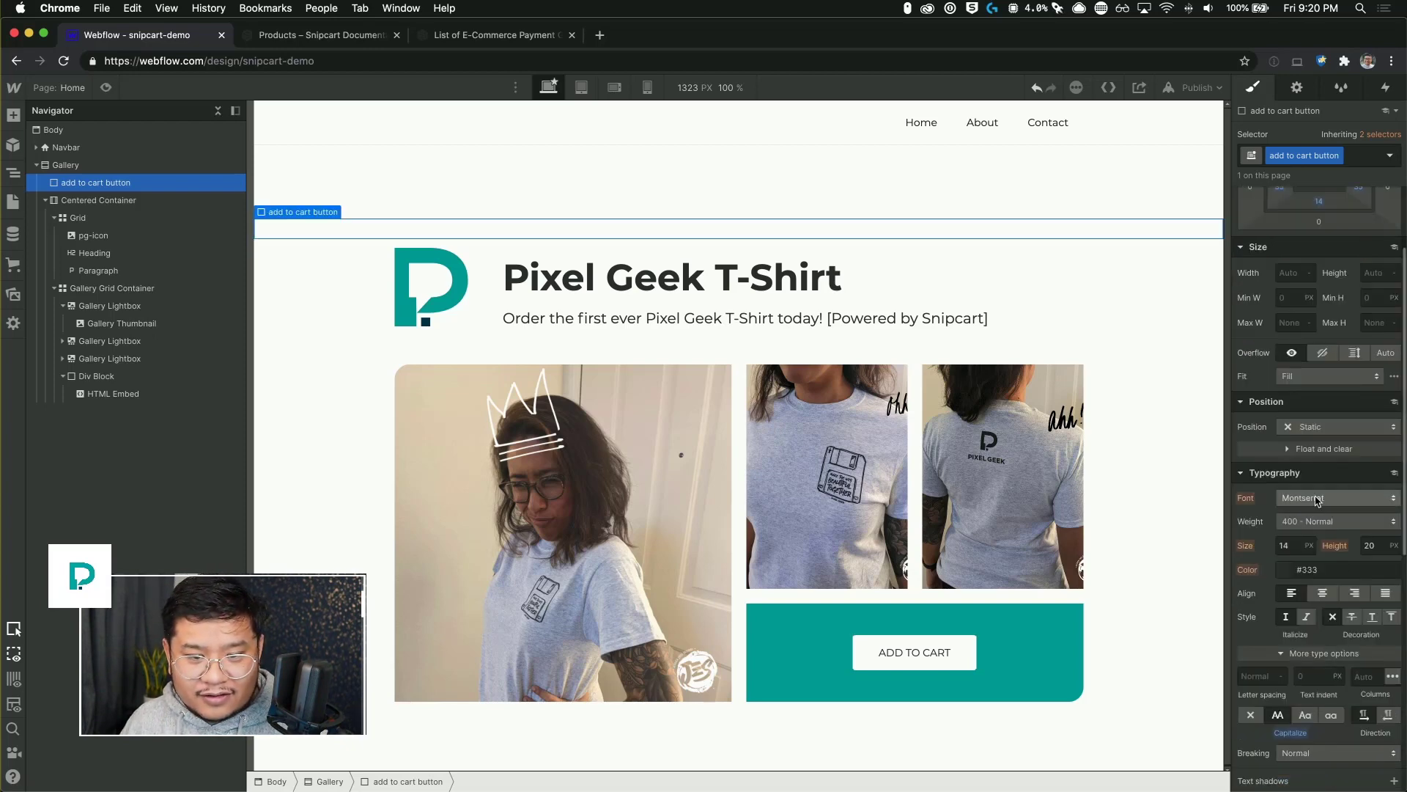
{"action": "left_click", "coordinate": [1320, 521]}
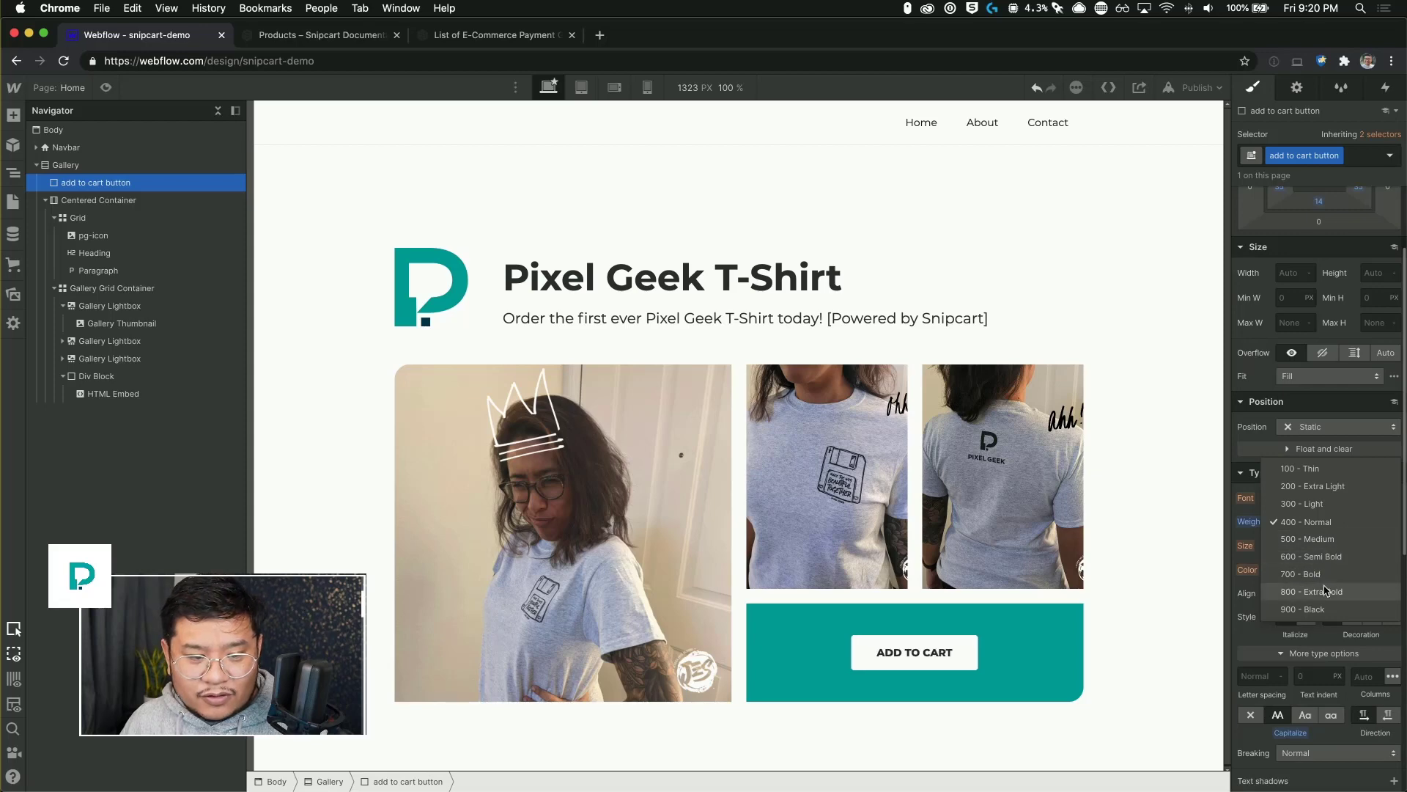
{"action": "left_click", "coordinate": [1325, 575]}
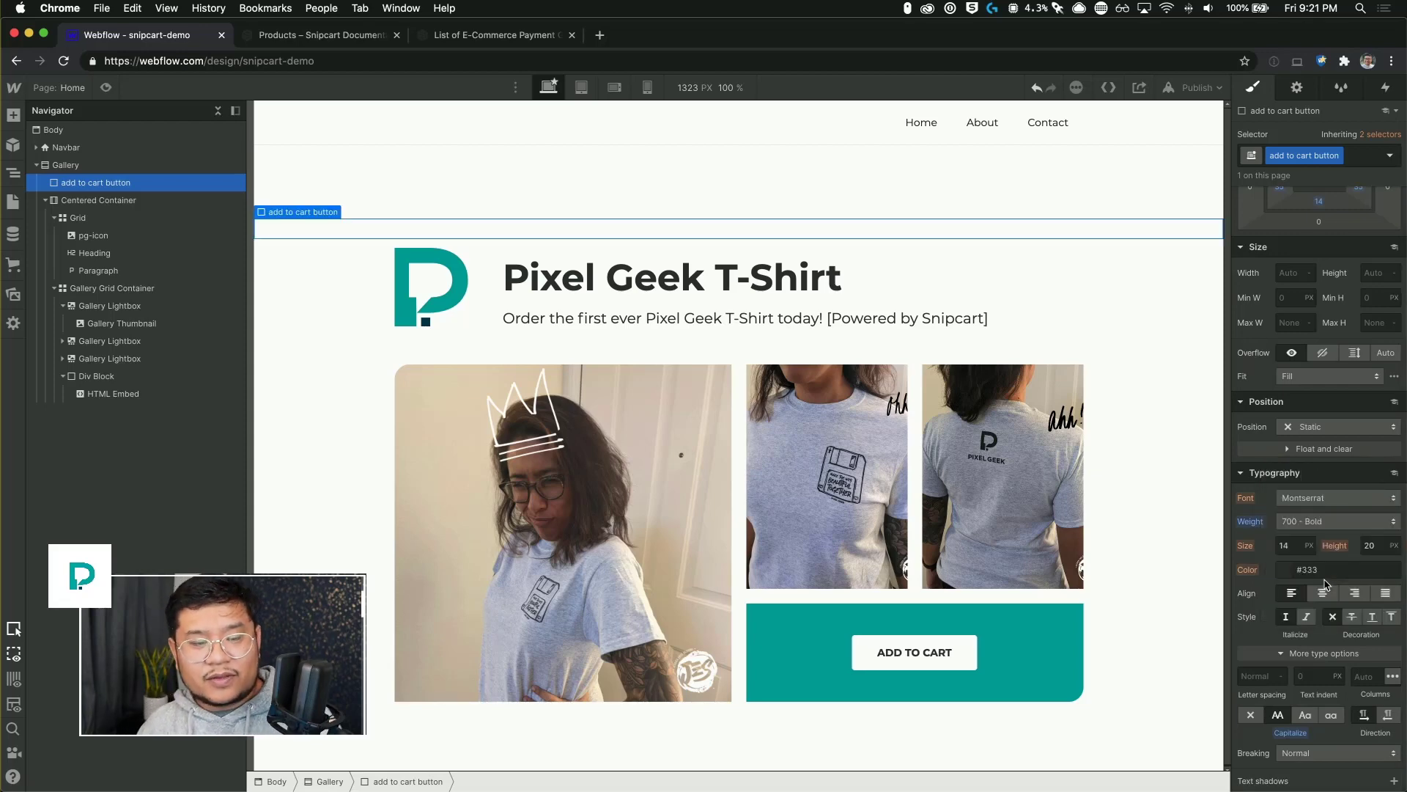
- Set the background color of the add to cart button class's Hover state to light blue #a5e4ff
{"action": "left_click", "coordinate": [1389, 156]}
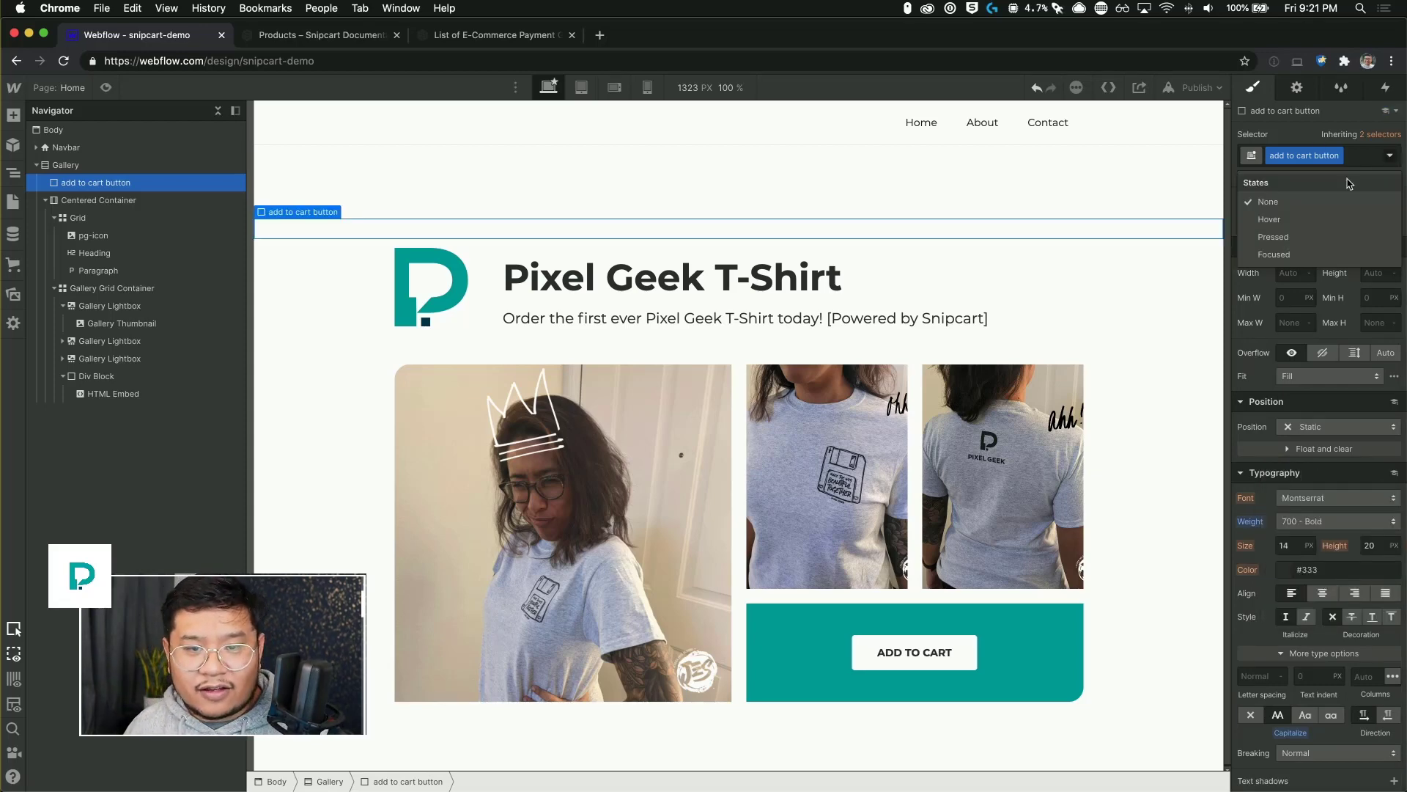
{"action": "left_click", "coordinate": [1303, 219]}
{"action": "scroll", "coordinate": [1330, 722], "scroll_direction": "down", "scroll_amount": 3}
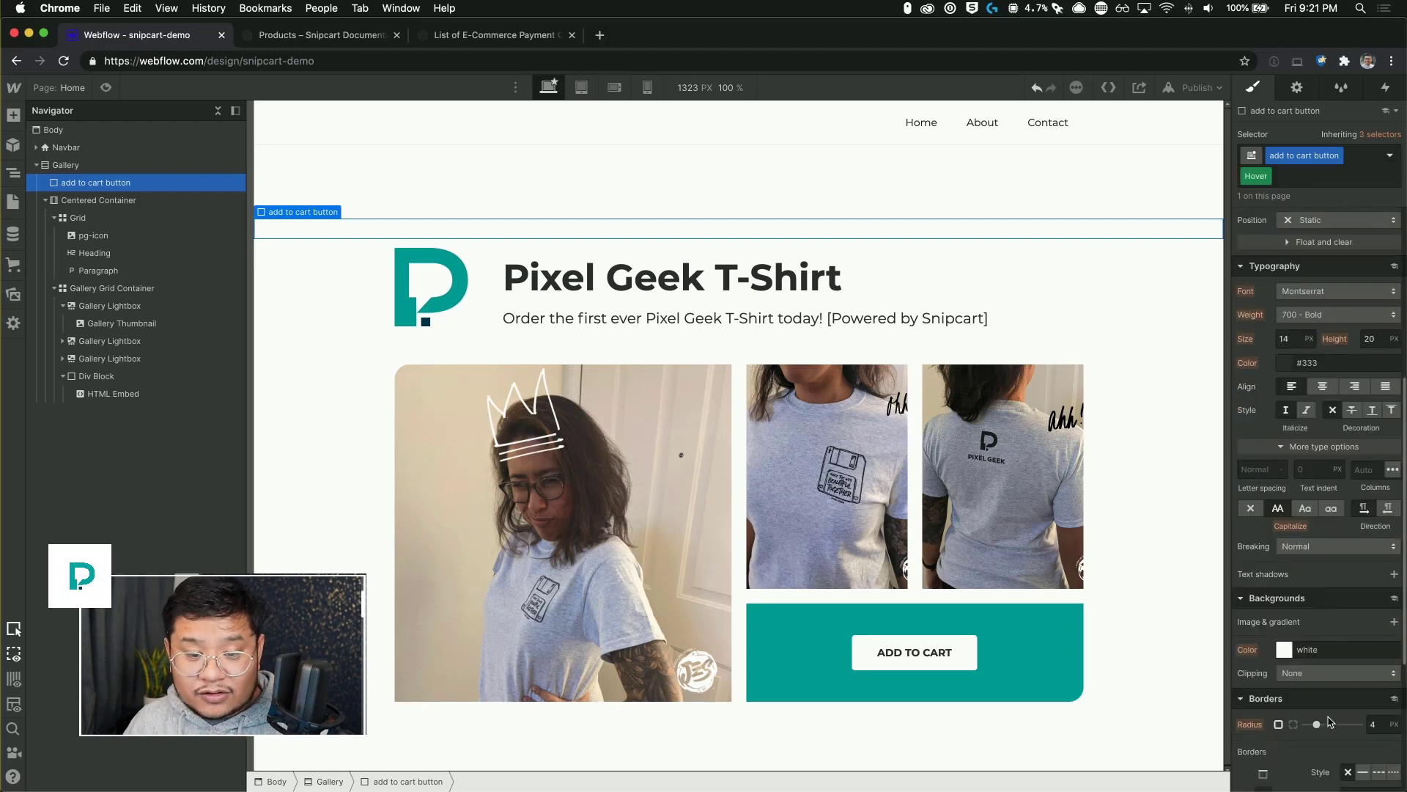
{"action": "scroll", "coordinate": [1331, 722], "scroll_direction": "down", "scroll_amount": 1}
{"action": "left_click", "coordinate": [1282, 610]}
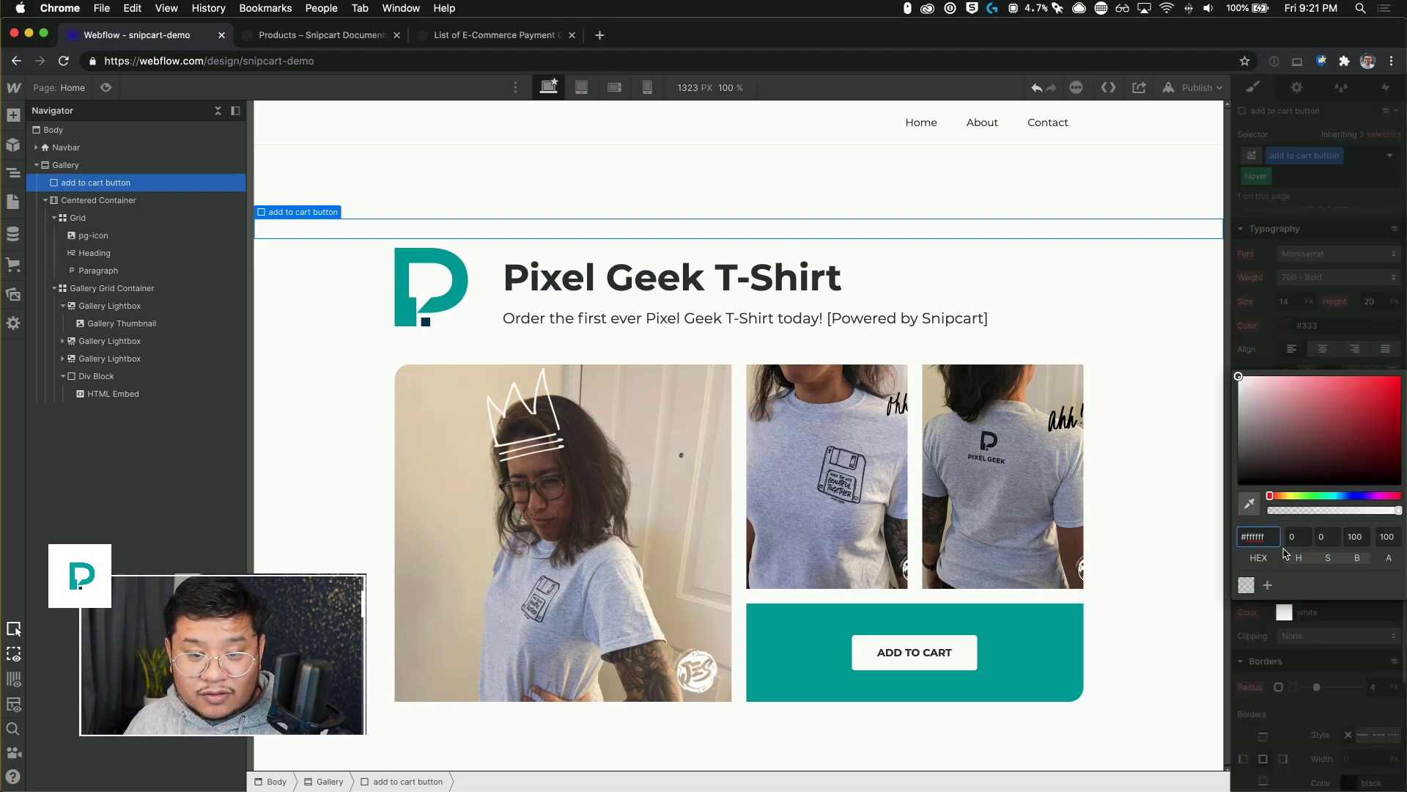
{"action": "left_click_drag", "start_coordinate": [1312, 496], "coordinate": [1340, 495]}
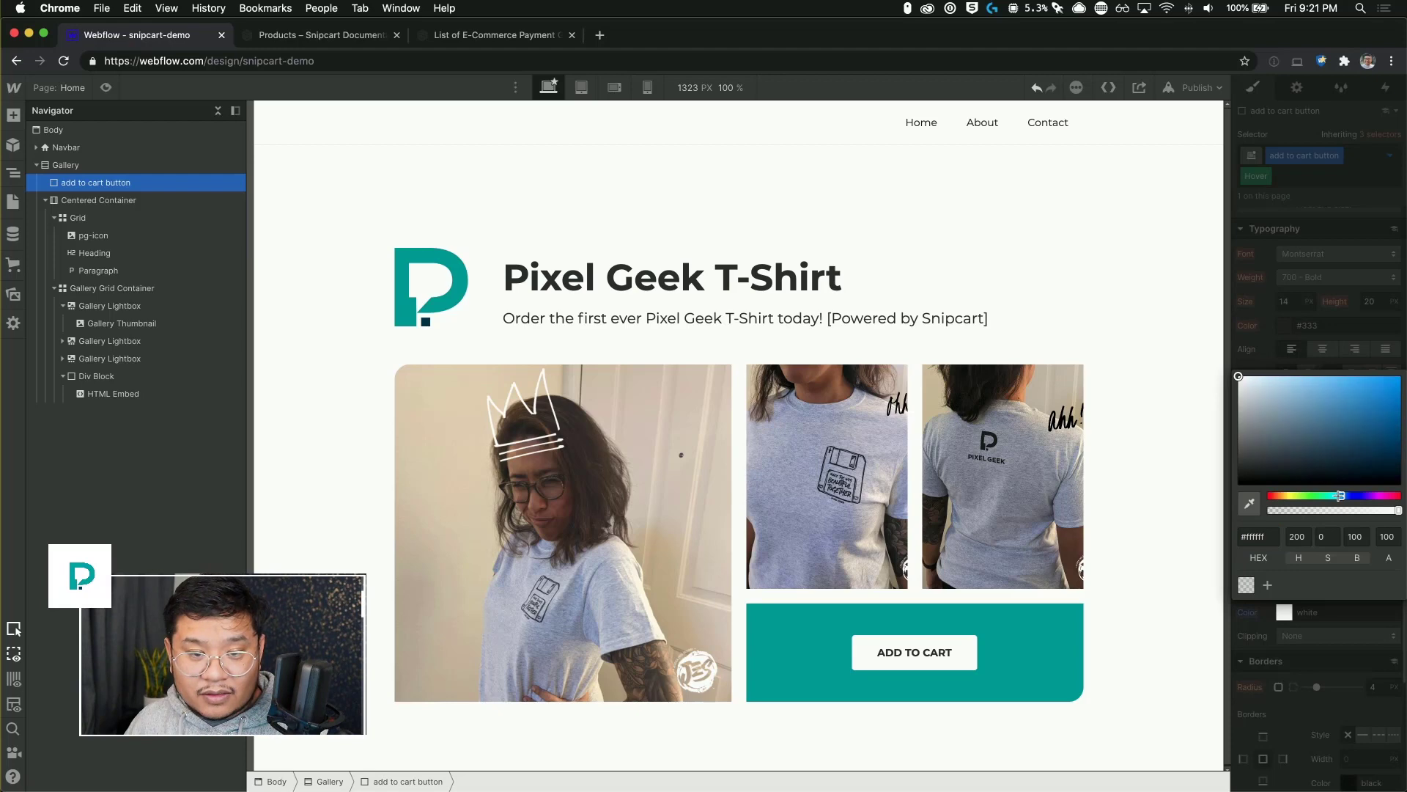
{"action": "left_click_drag", "start_coordinate": [1290, 410], "coordinate": [1296, 376]}
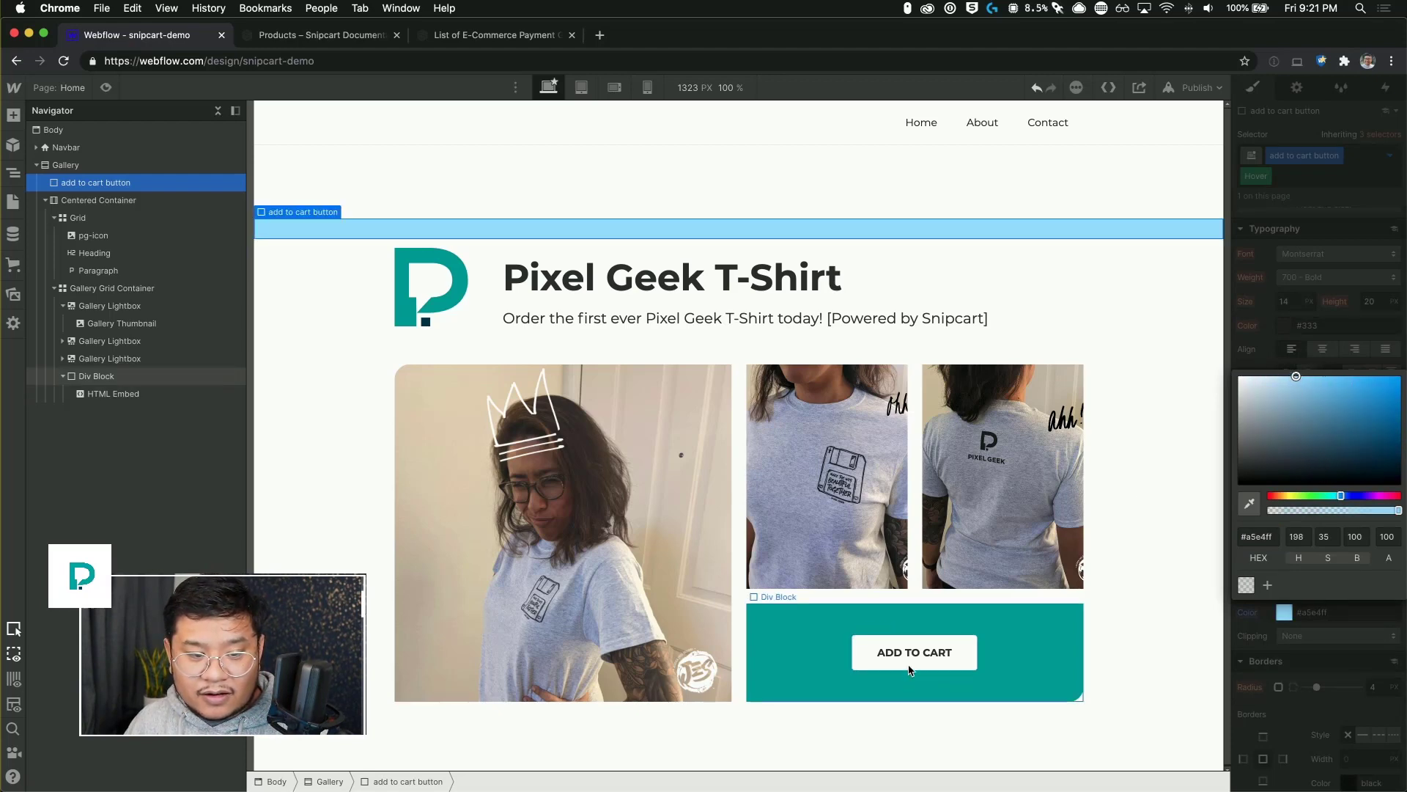
{"action": "left_click", "coordinate": [1011, 655]}
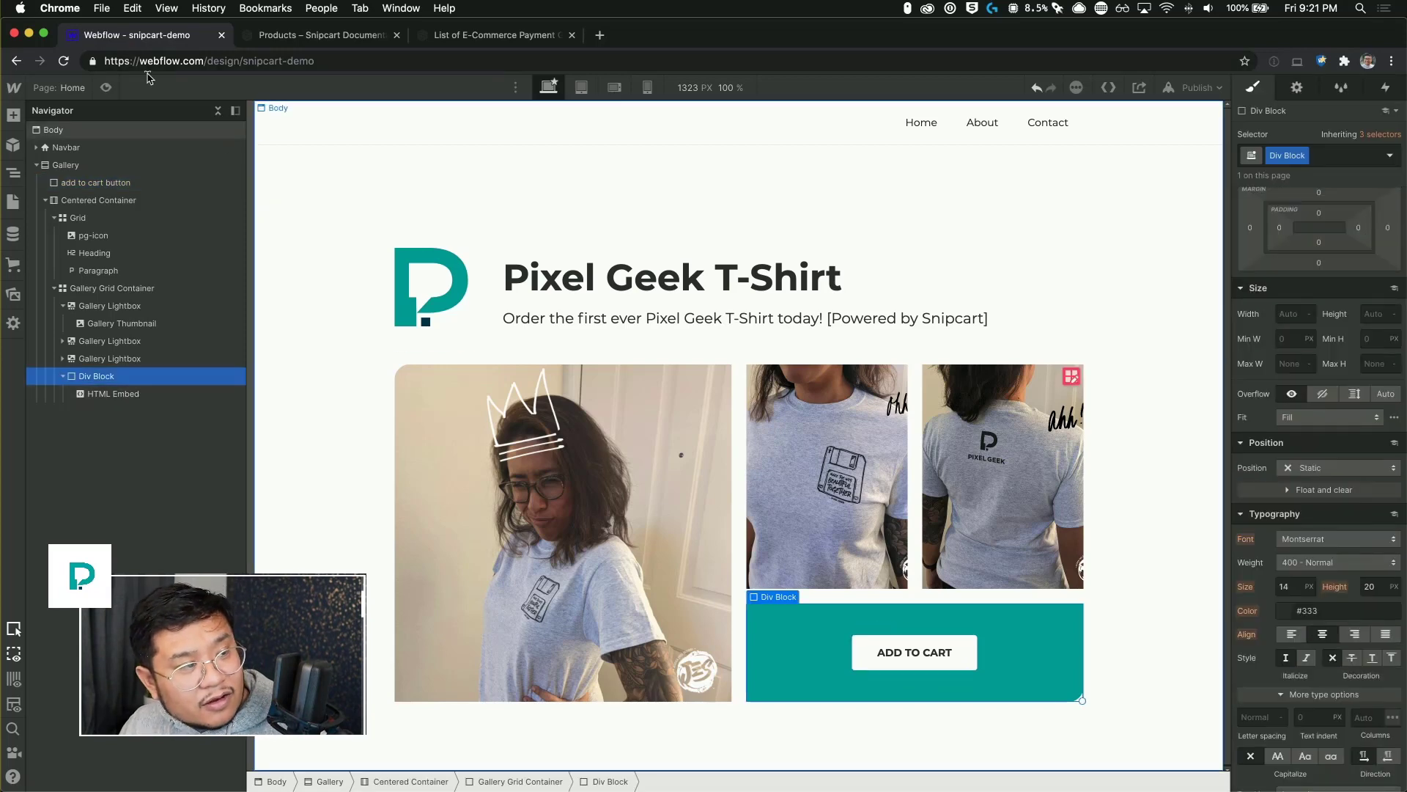
- Preview the embedded button's hover effect, and delete the stray add to cart button div above the Centered Container
{"action": "left_click", "coordinate": [106, 87]}
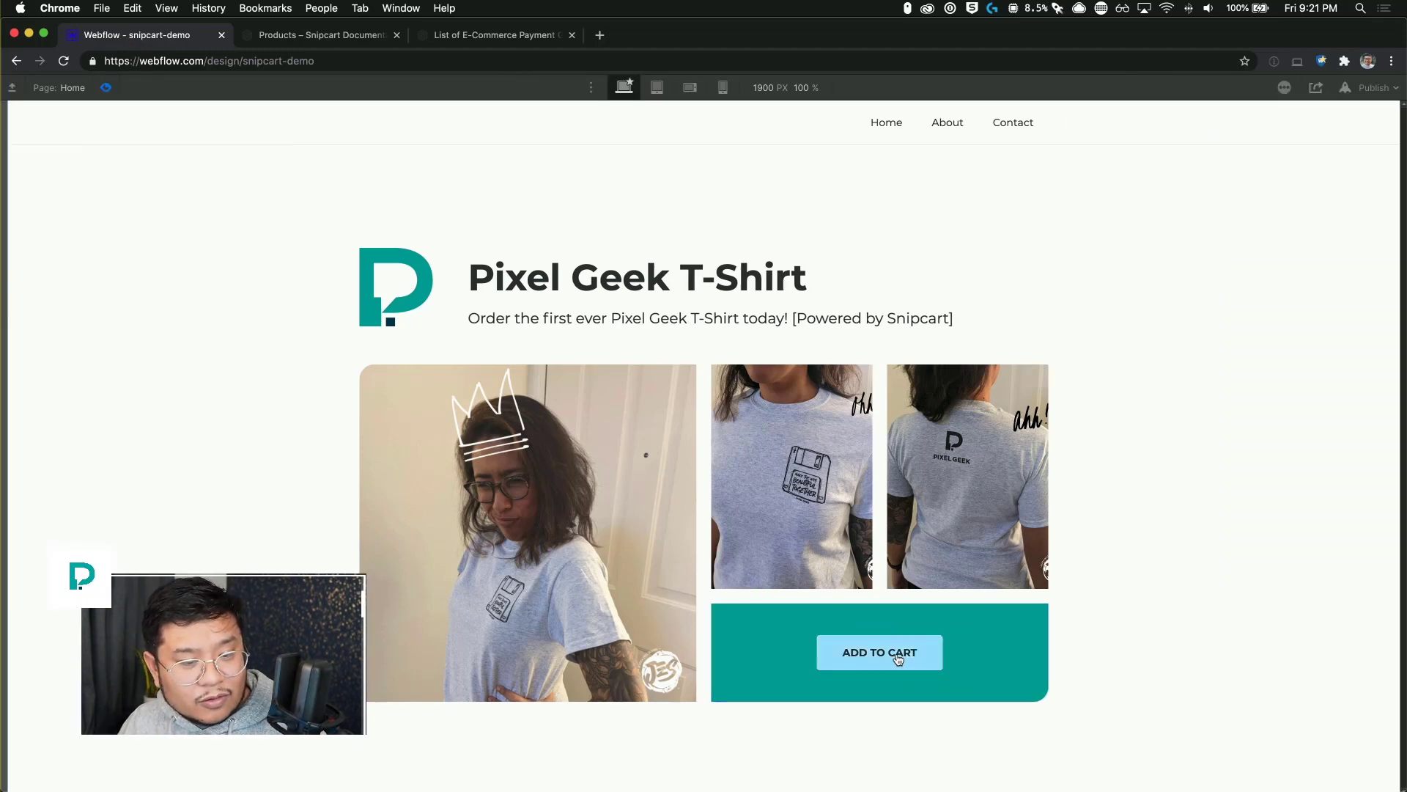
{"action": "left_click", "coordinate": [109, 87]}
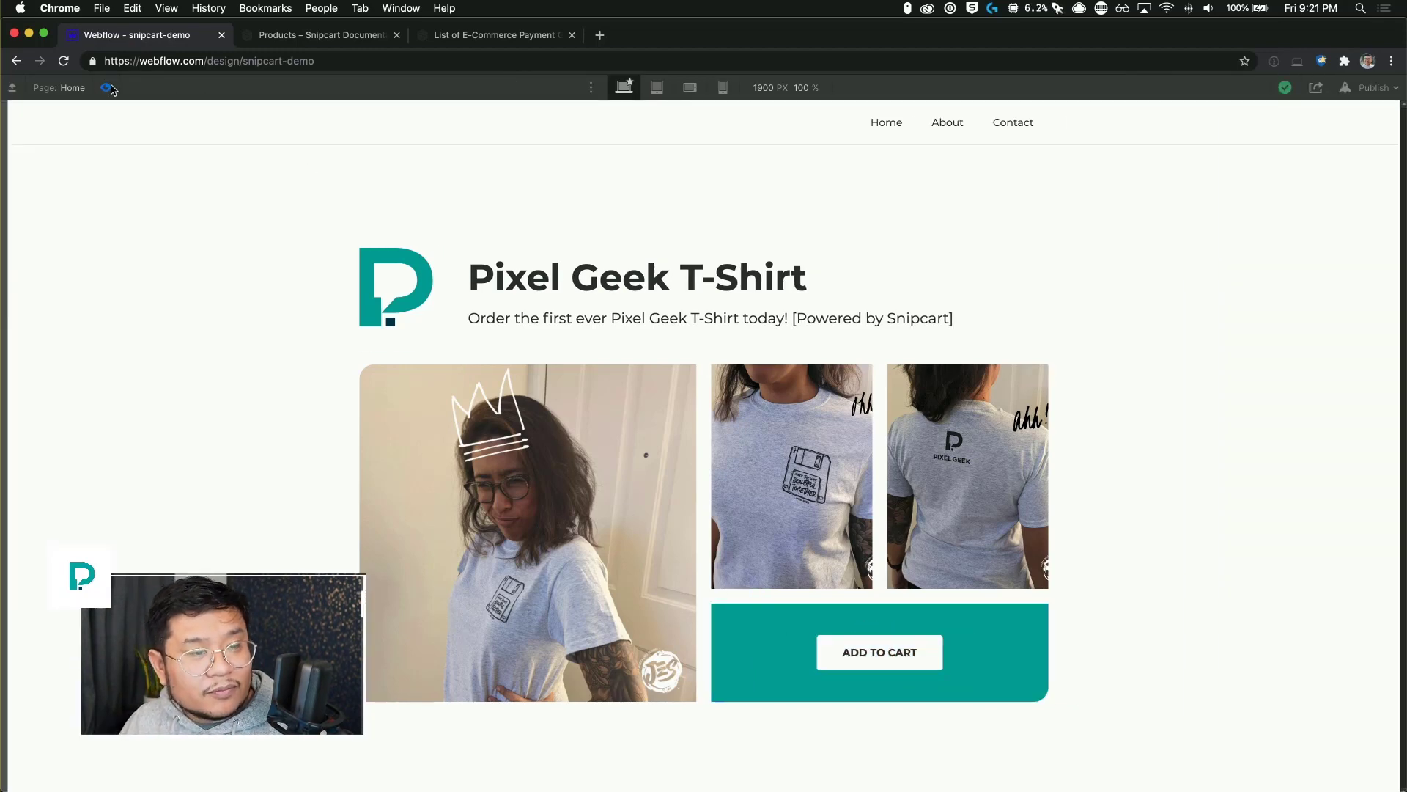
{"action": "left_click", "coordinate": [828, 229]}
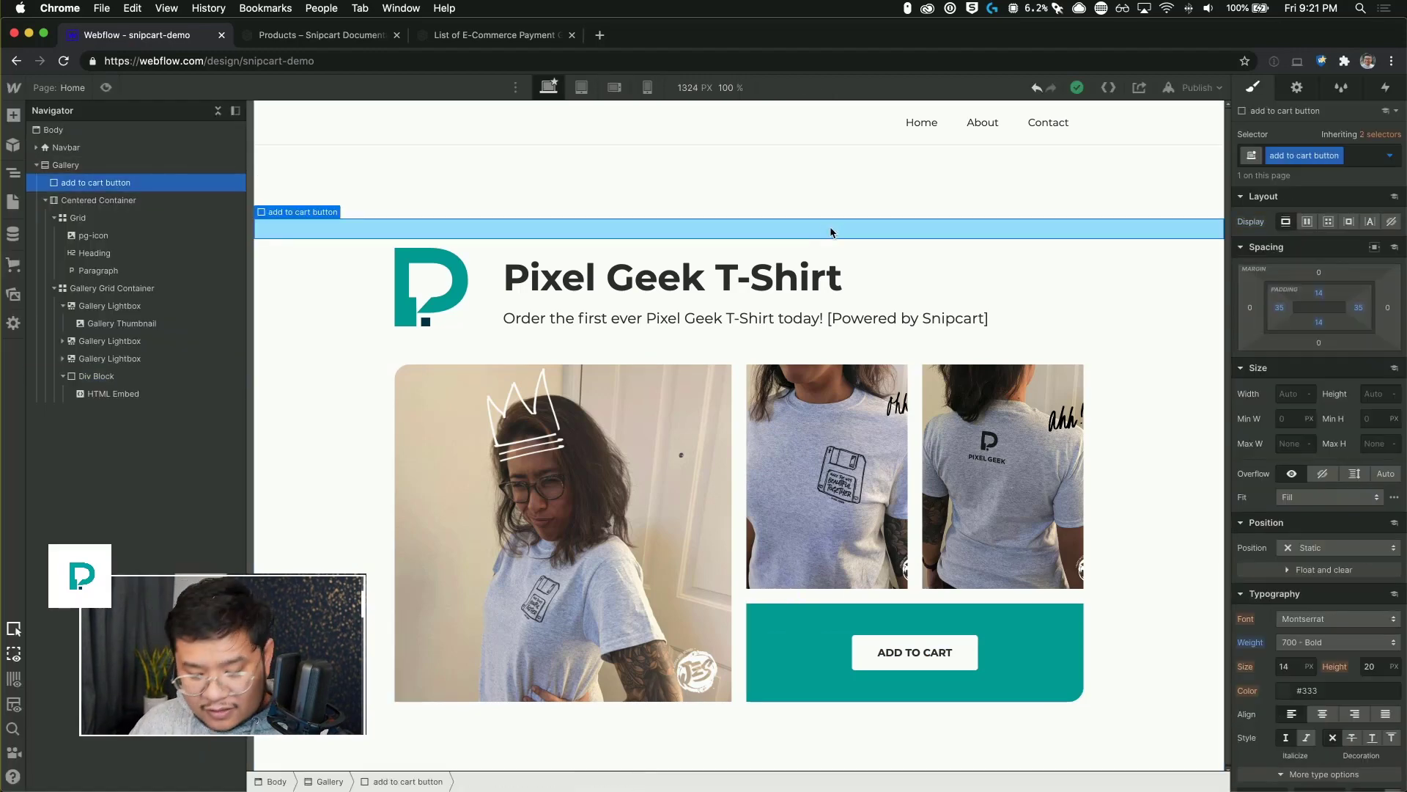
{"action": "key", "text": "Delete"}
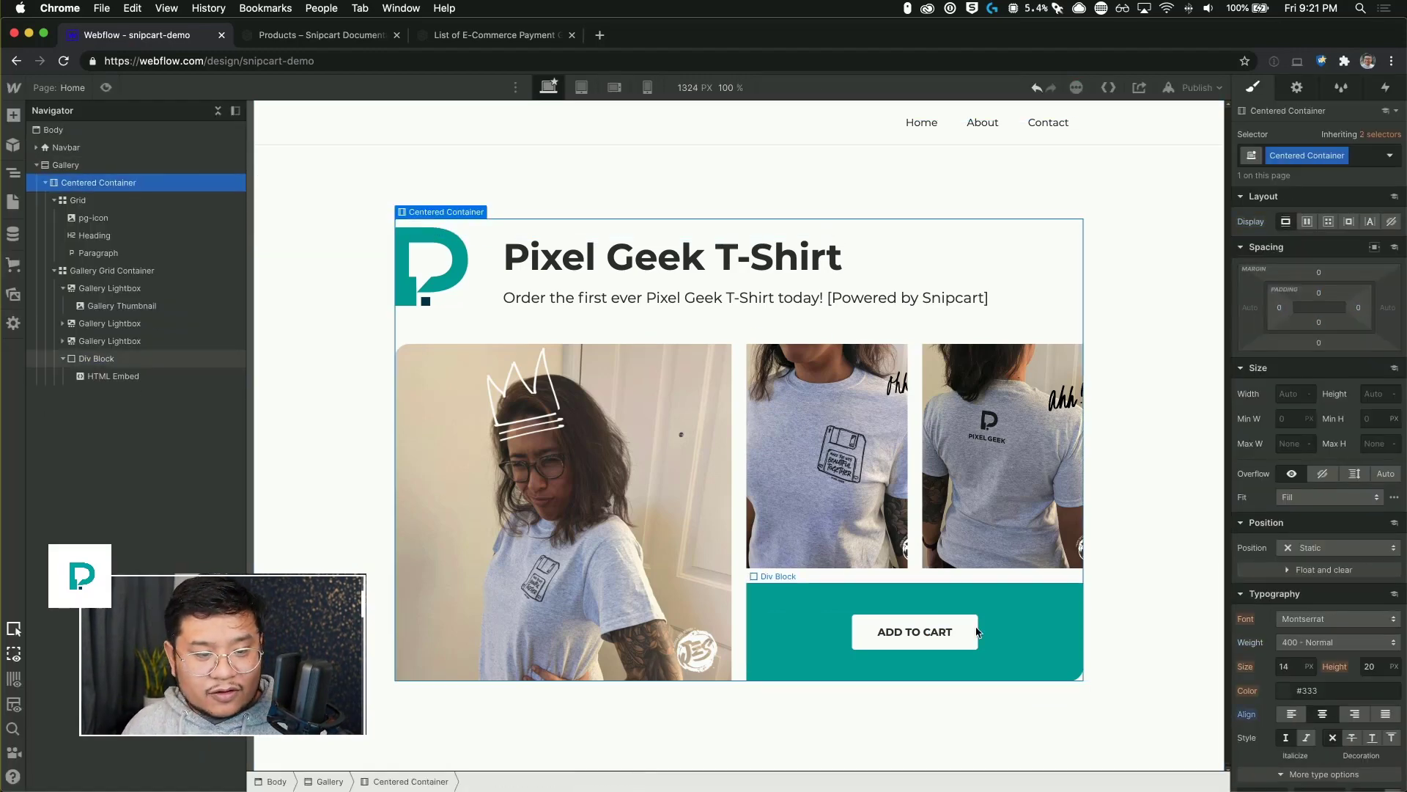
- Publish the site to snipcart-demo.webflow.io and open the published page
{"action": "left_click", "coordinate": [975, 626]}
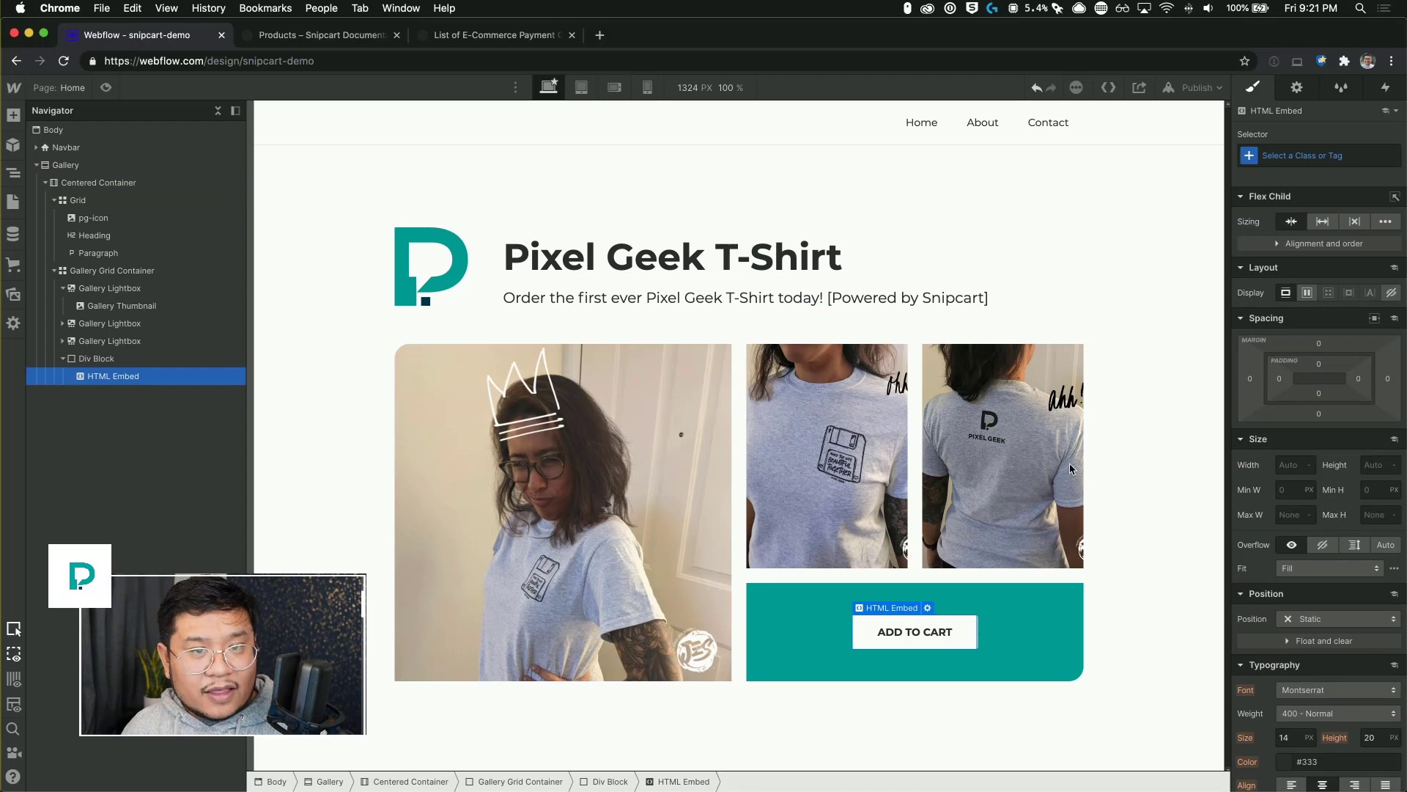
{"action": "left_click", "coordinate": [1197, 87]}
{"action": "left_click", "coordinate": [1134, 271]}
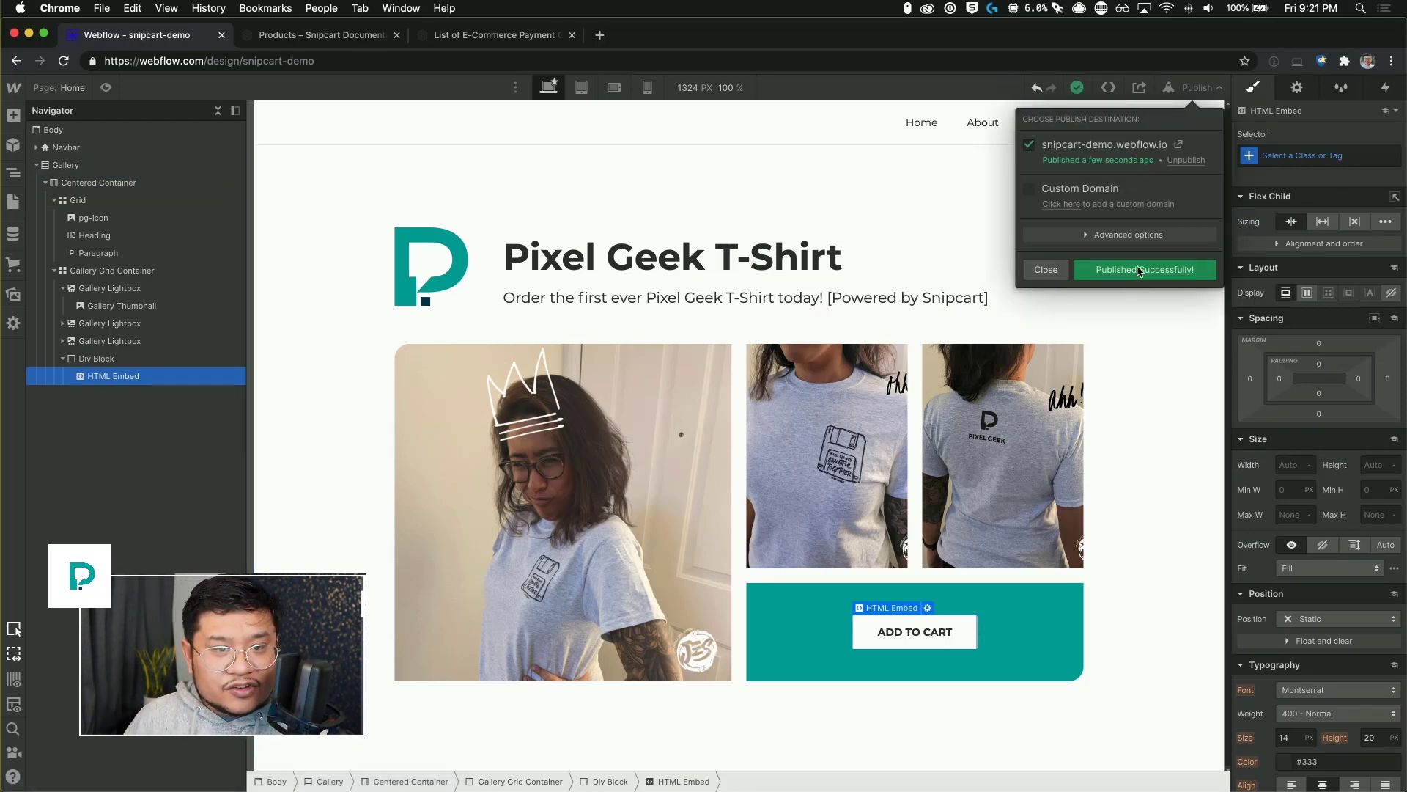
{"action": "left_click", "coordinate": [1178, 145]}
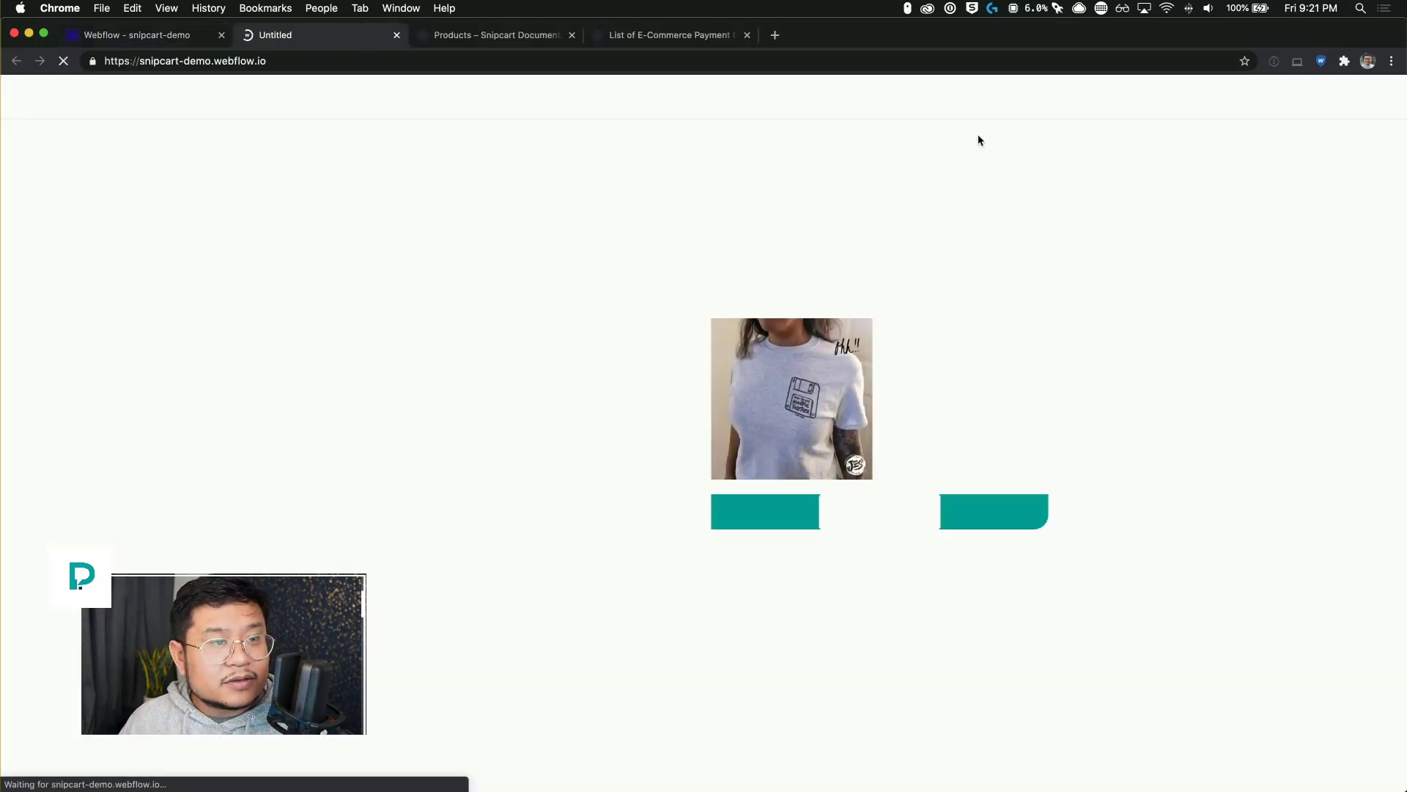
- Add the shirt to the cart from the live page and remove the size Large Pixel Geek Shirt from the cart
{"action": "left_click", "coordinate": [905, 600]}
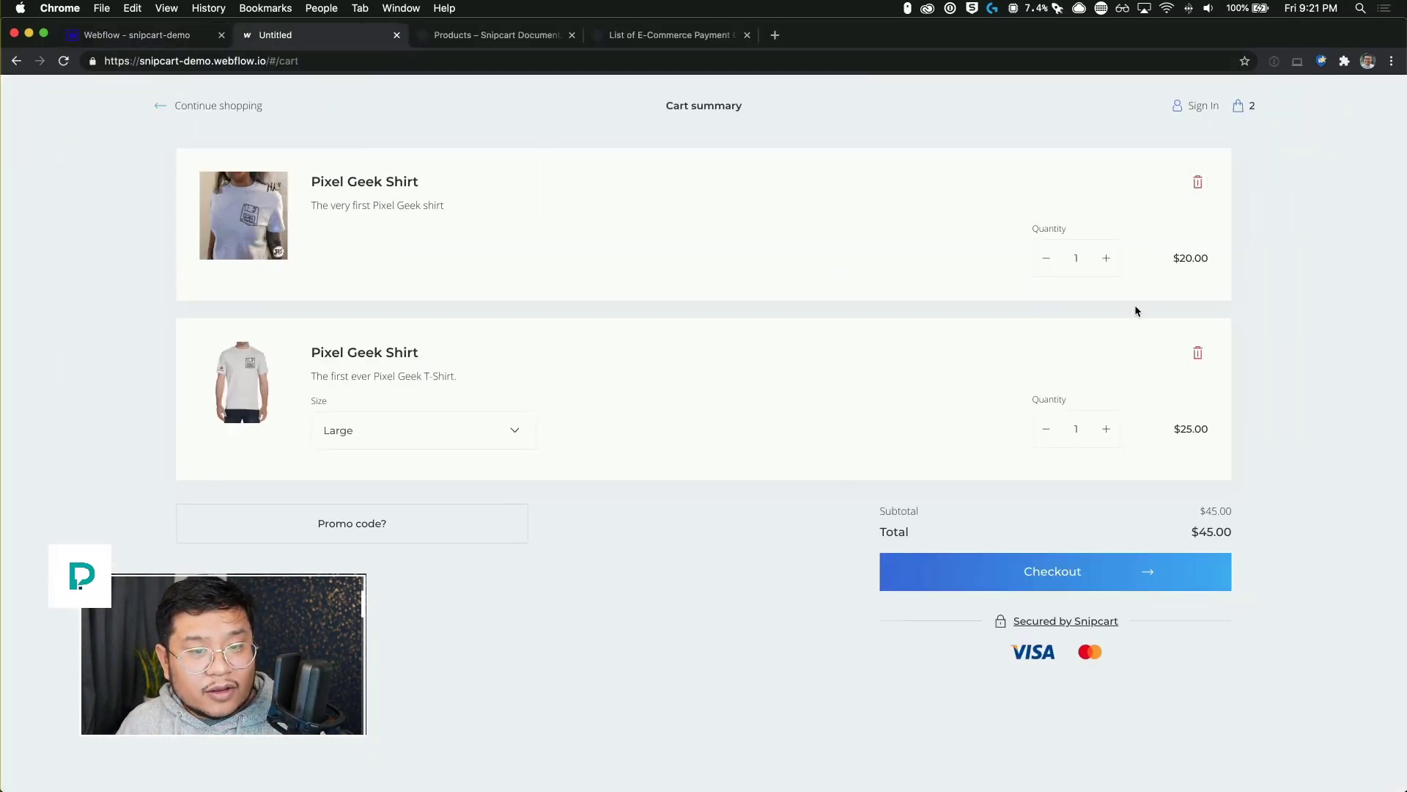
{"action": "left_click", "coordinate": [1199, 353]}
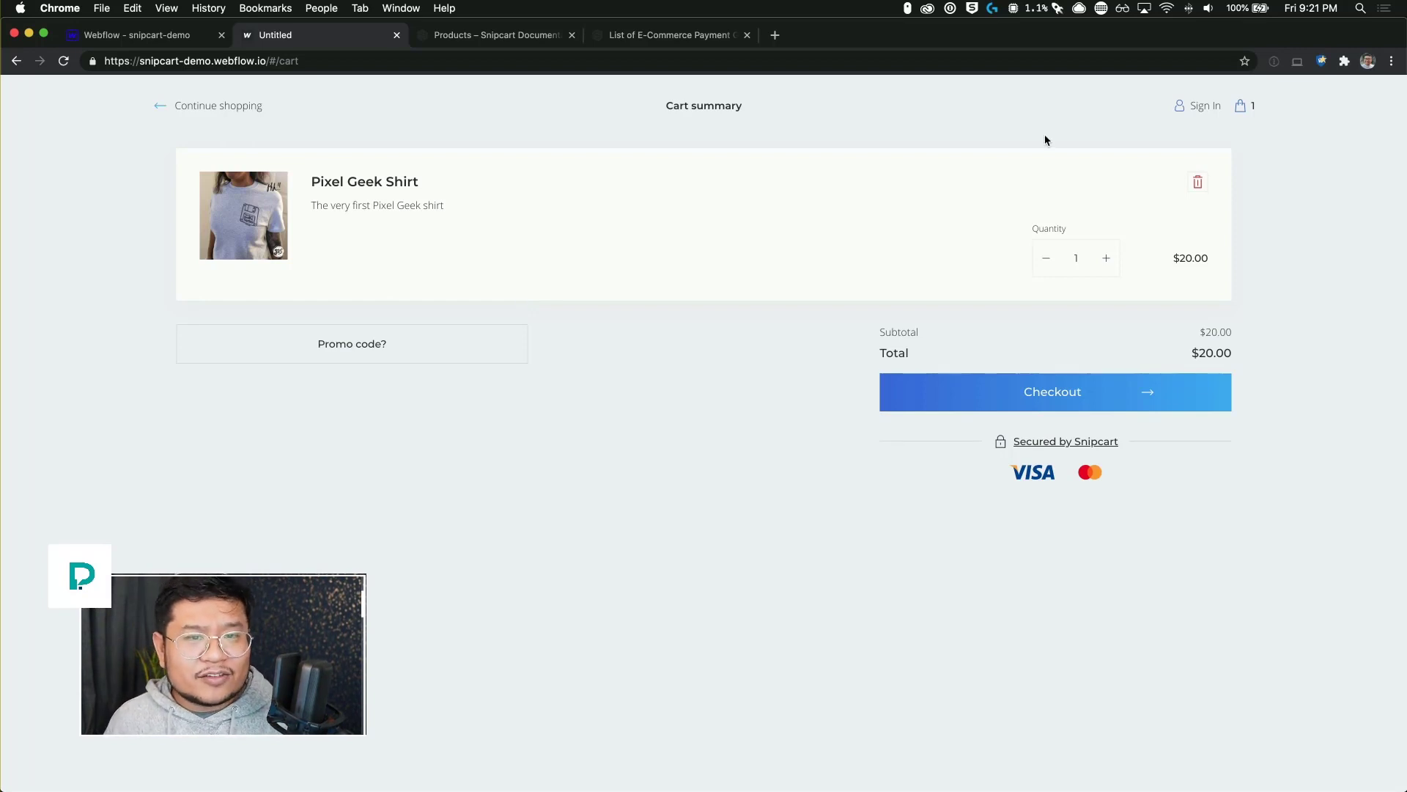
- Look at the cart's customer sign-in page, and go back through the cart summary to the store page
{"action": "left_click", "coordinate": [1194, 113]}
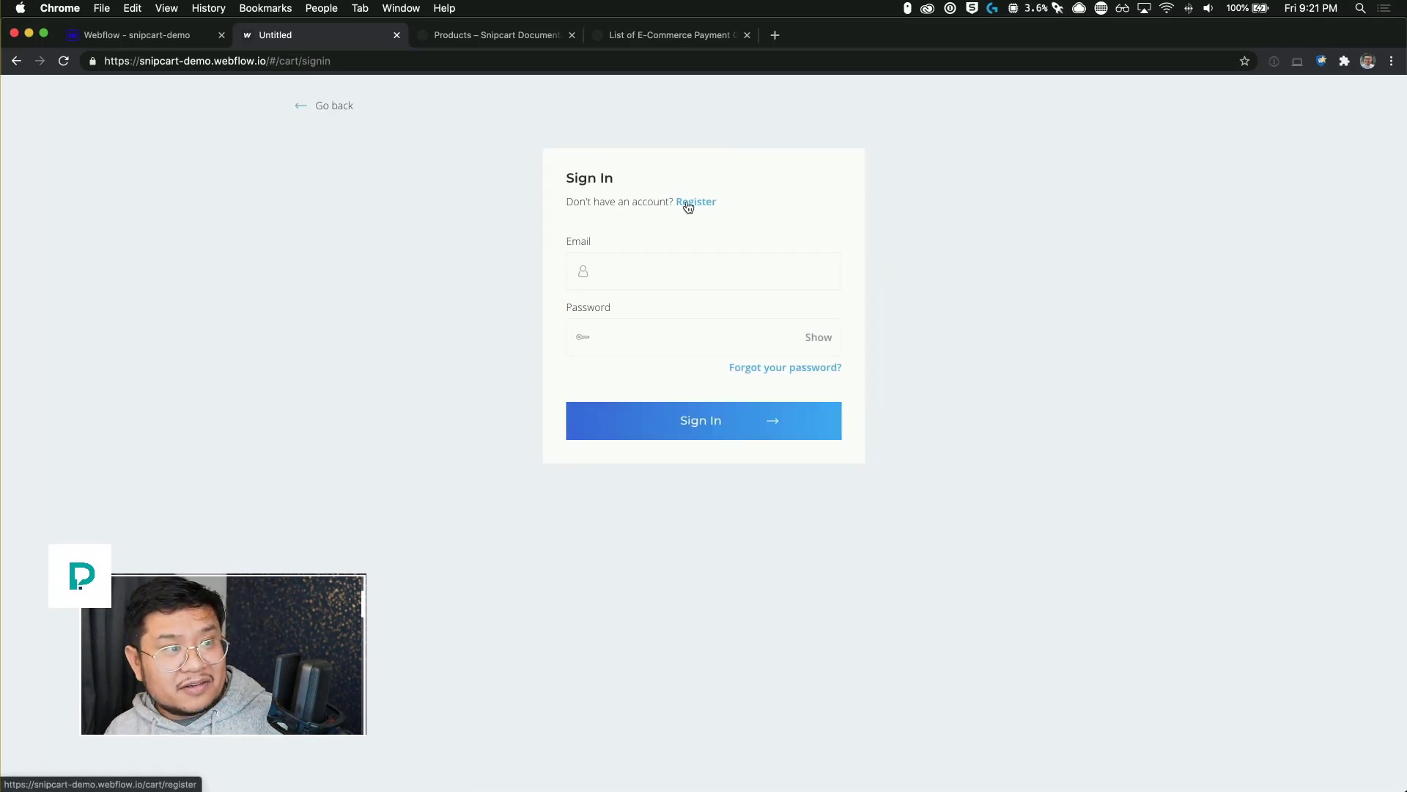
{"action": "left_click", "coordinate": [324, 109]}
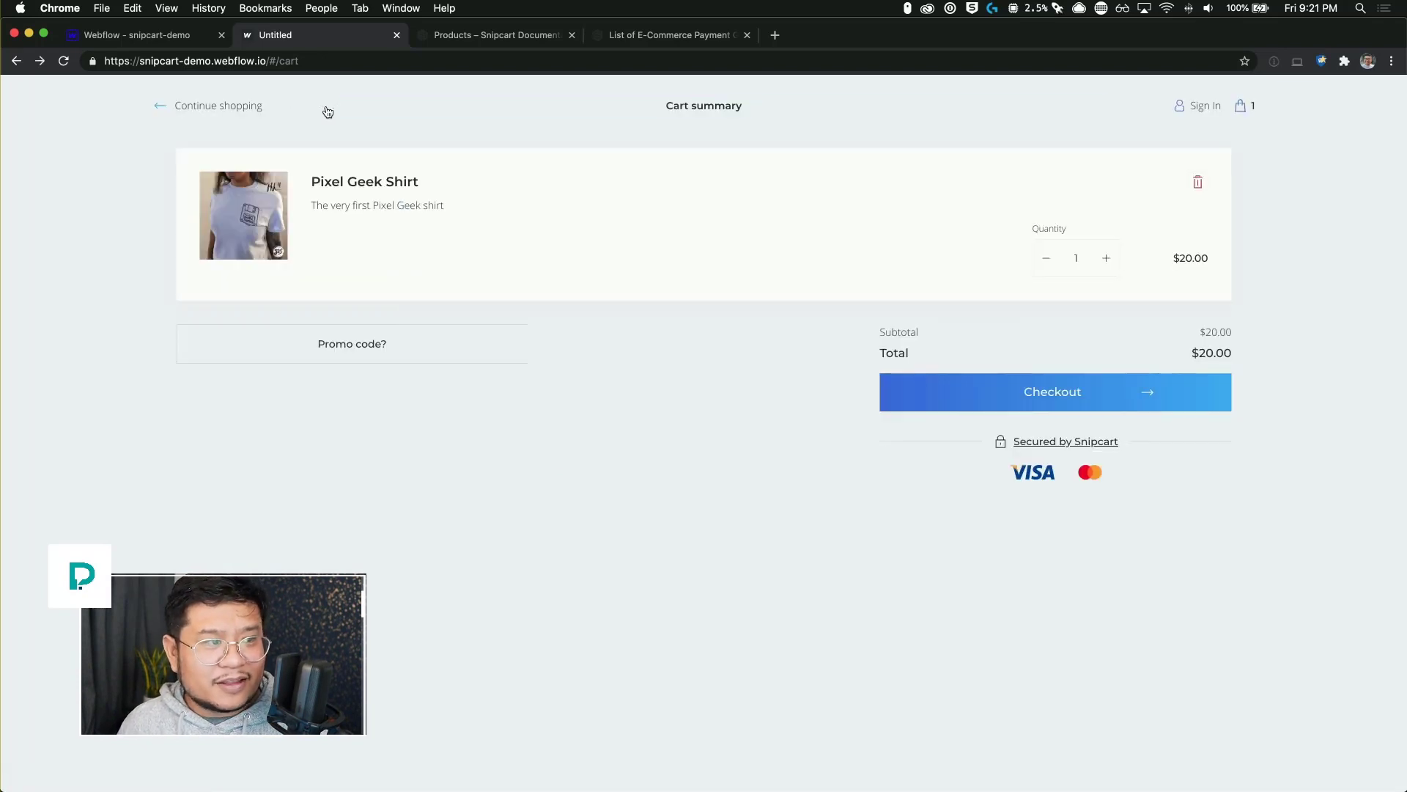
{"action": "left_click", "coordinate": [244, 111]}
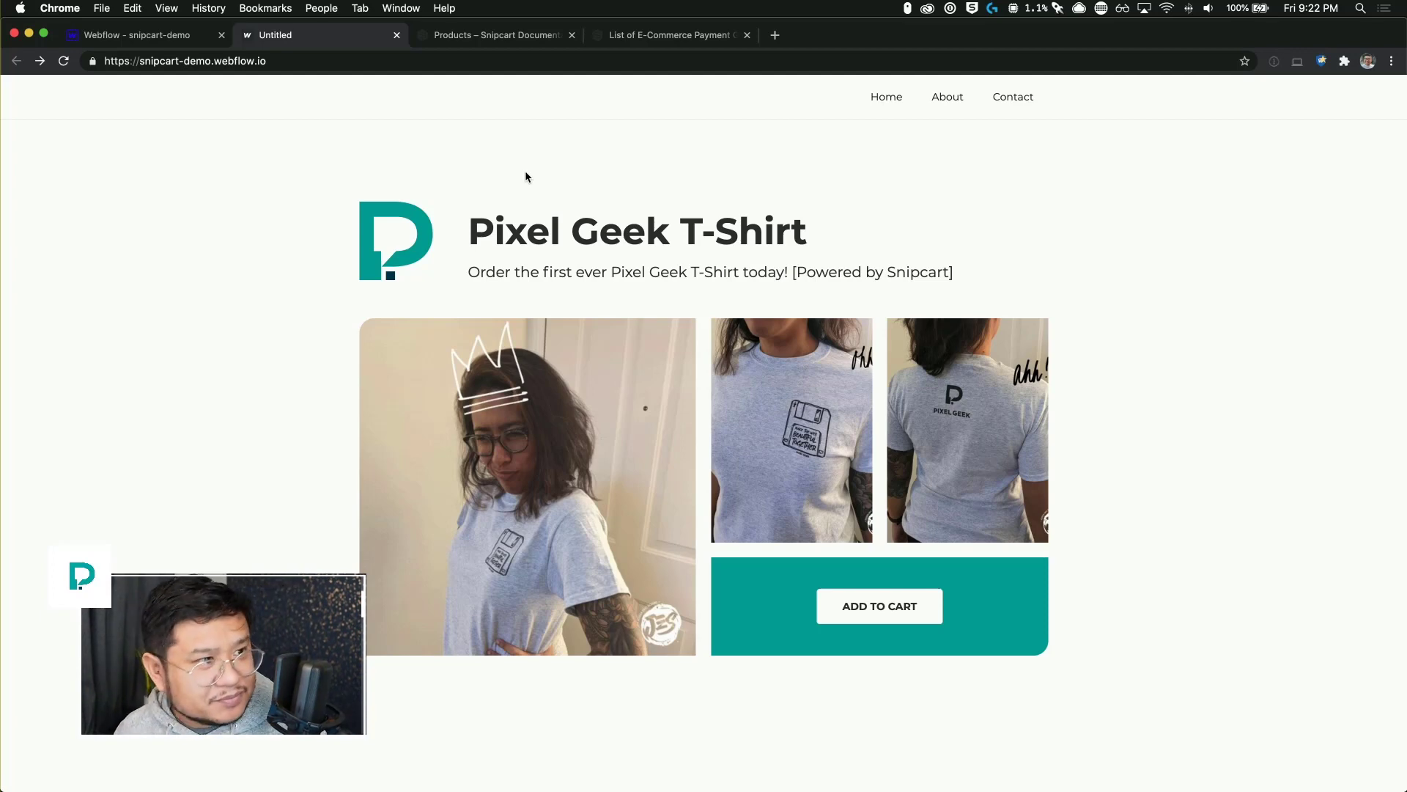
- Close the publish options in Webflow, and examine the example button code in Snipcart's Products documentation
{"action": "left_click", "coordinate": [174, 42]}
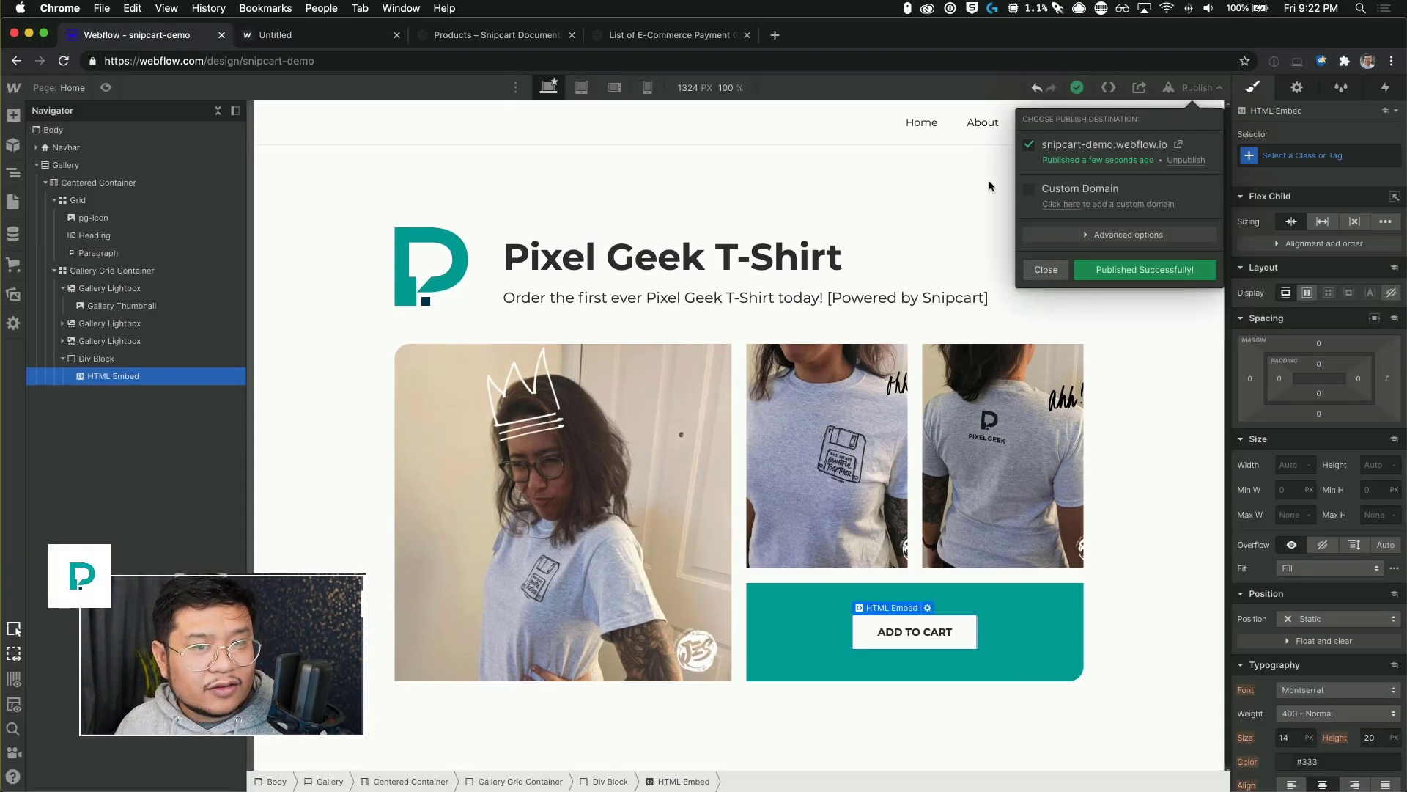
{"action": "left_click", "coordinate": [1196, 88]}
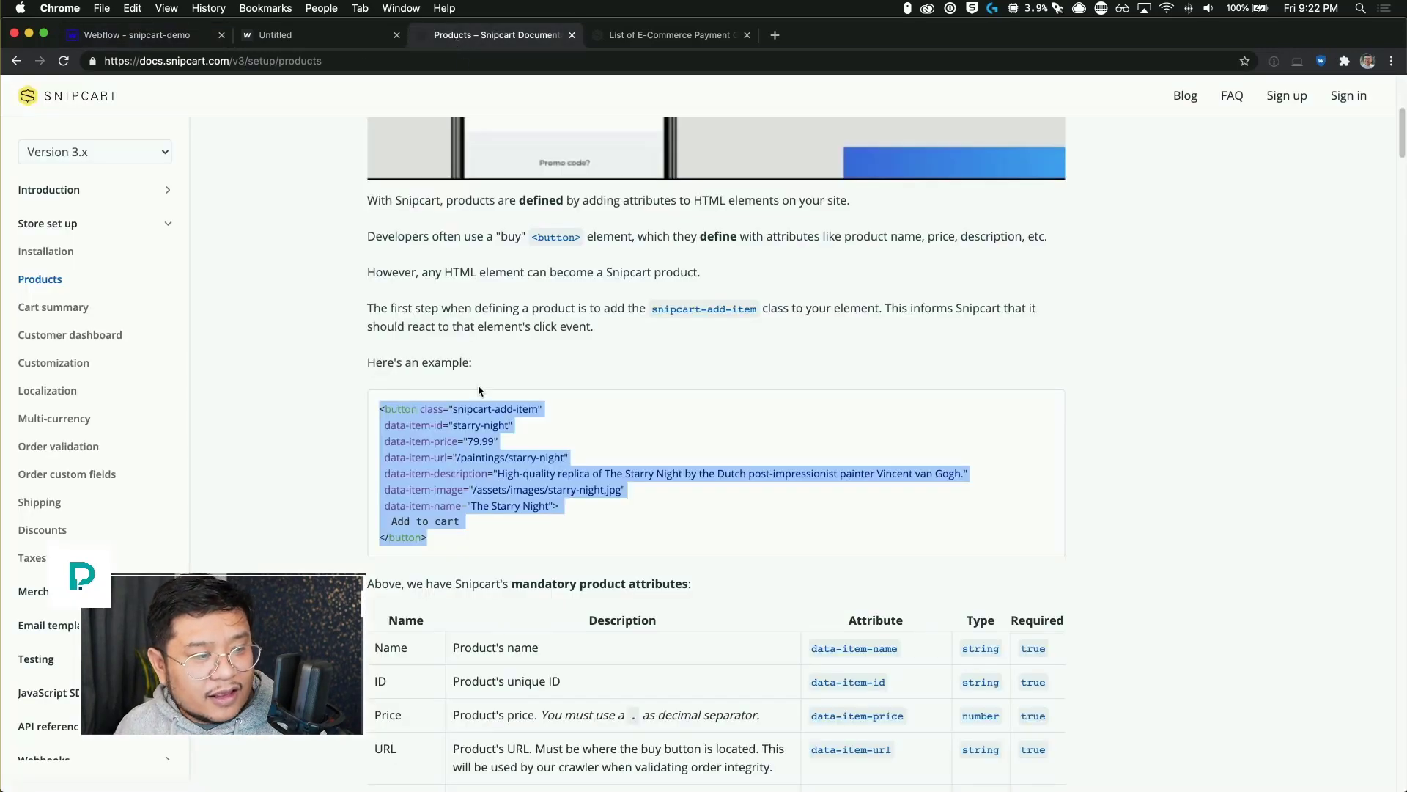
{"action": "left_click", "coordinate": [465, 500]}
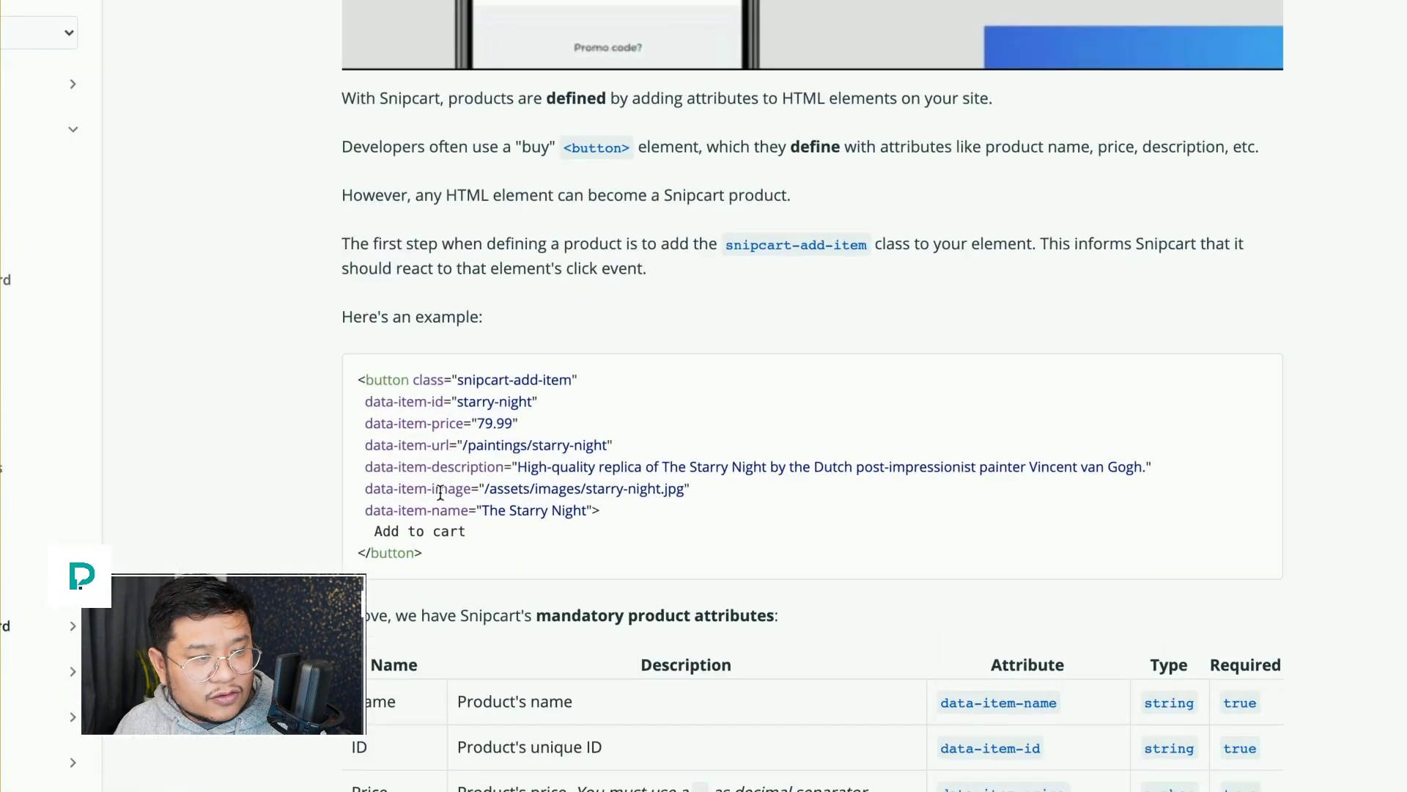
{"action": "scroll", "coordinate": [440, 495], "scroll_direction": "up", "scroll_amount": 3}
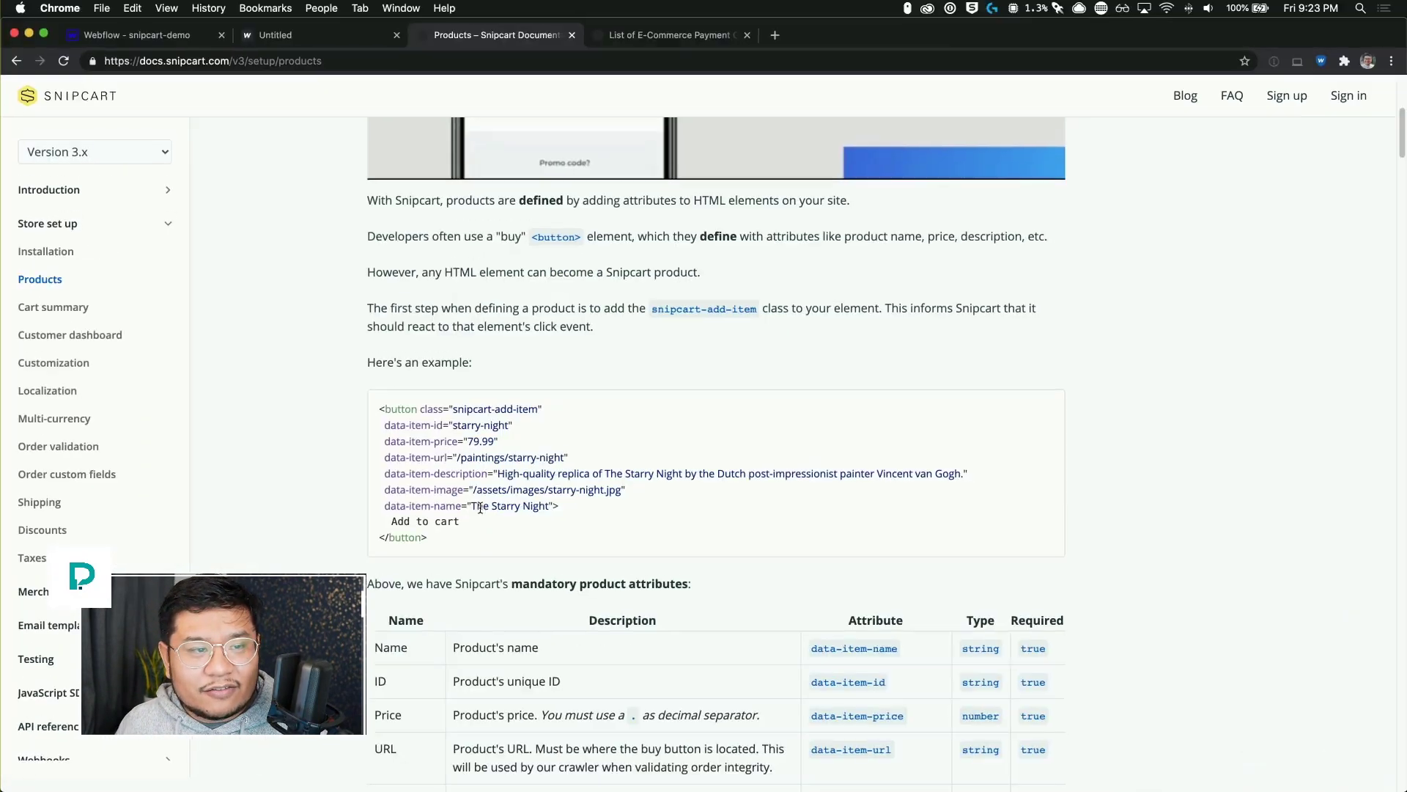
- Switch to Webflow, review the custom fields in the Products CMS collection's settings, and save the collection
{"action": "left_click", "coordinate": [143, 34]}
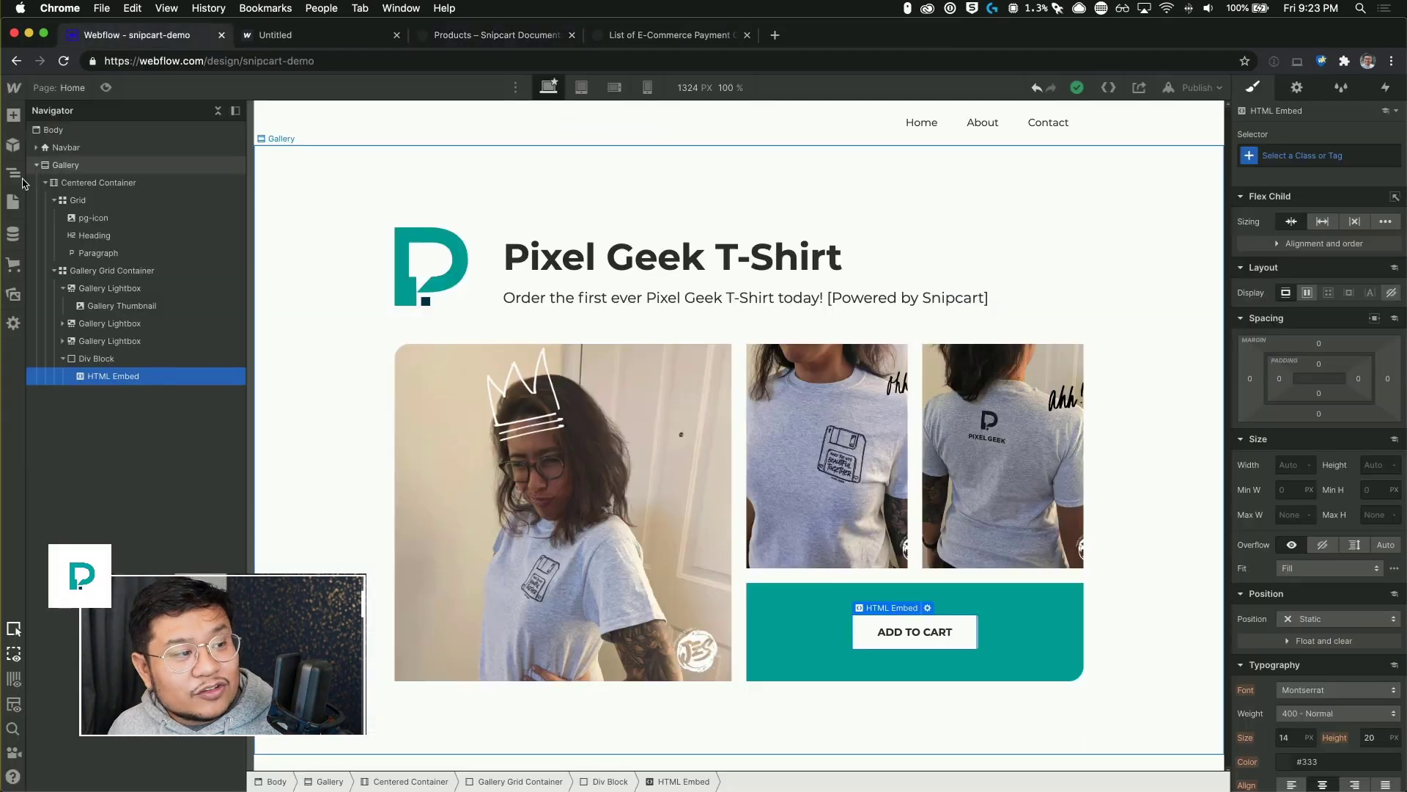
{"action": "left_click", "coordinate": [12, 236]}
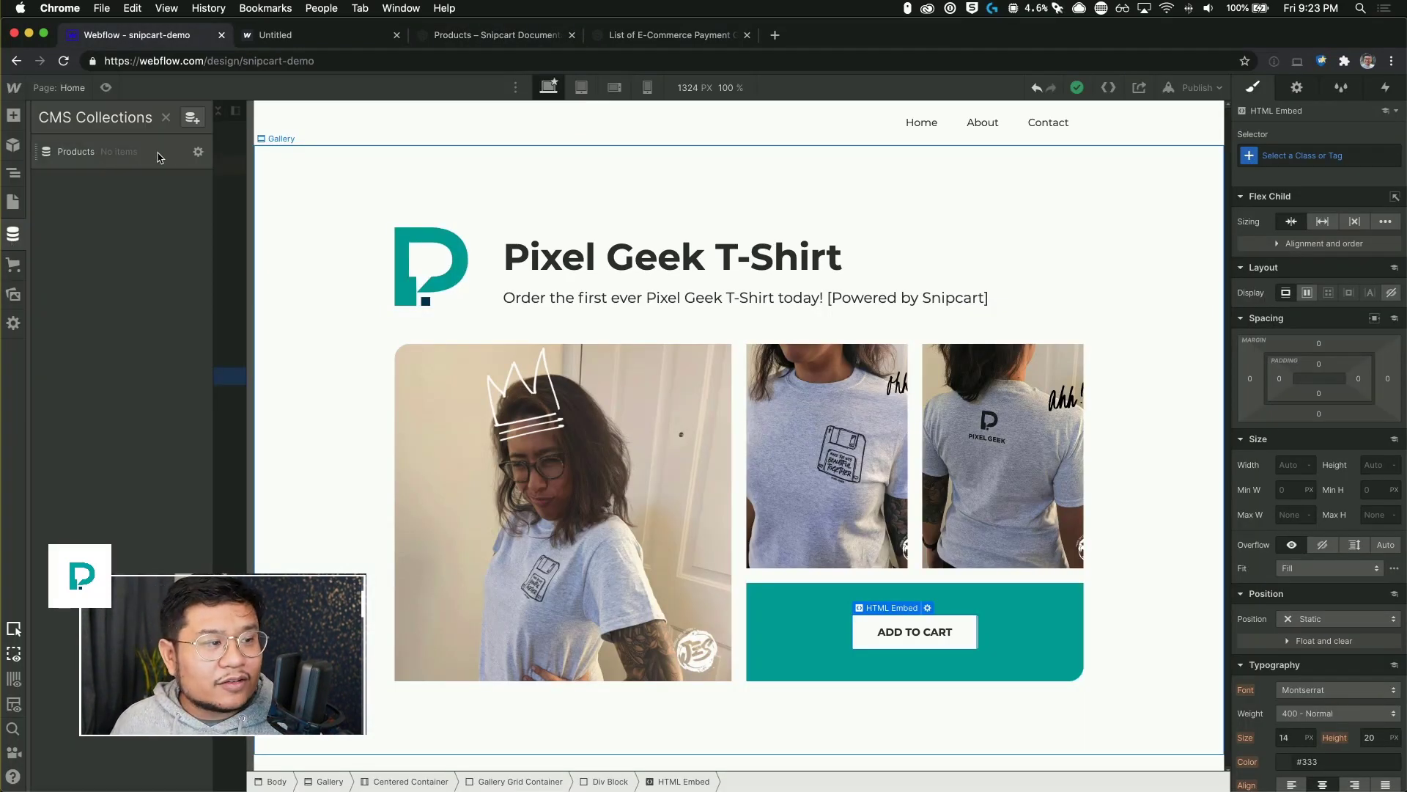
{"action": "left_click", "coordinate": [158, 157]}
{"action": "left_click", "coordinate": [198, 152]}
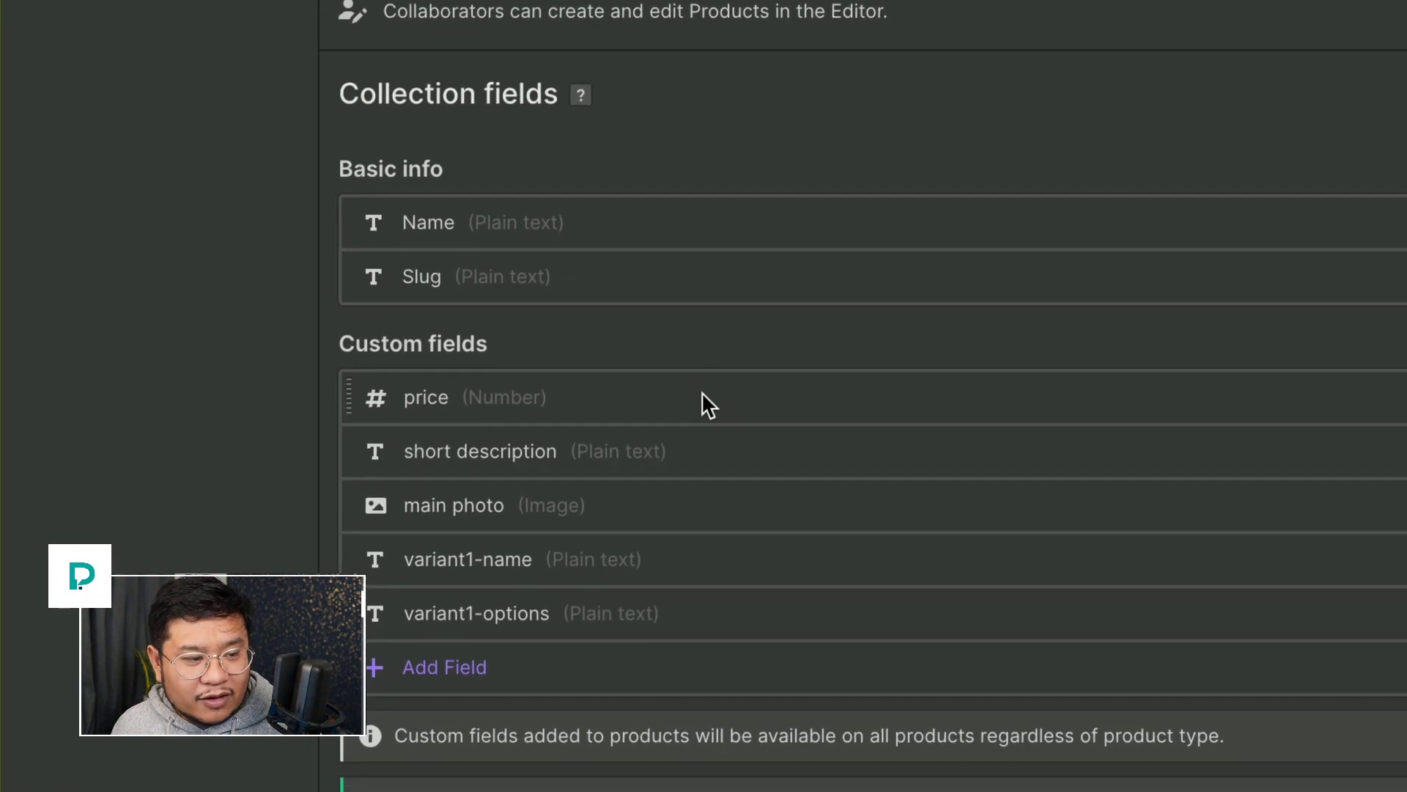
{"action": "scroll", "coordinate": [702, 391], "scroll_direction": "down", "scroll_amount": 1}
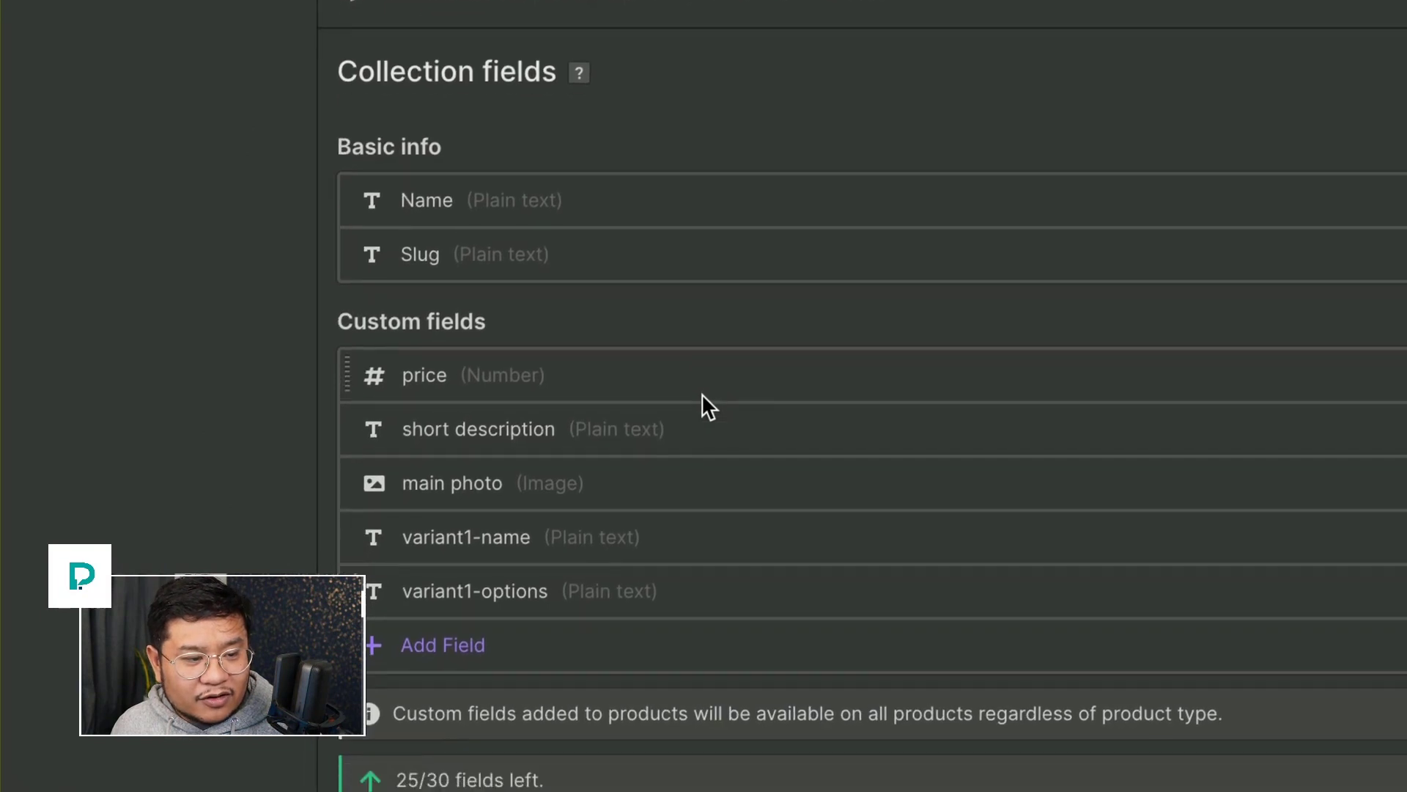
{"action": "scroll", "coordinate": [701, 391], "scroll_direction": "down", "scroll_amount": 1}
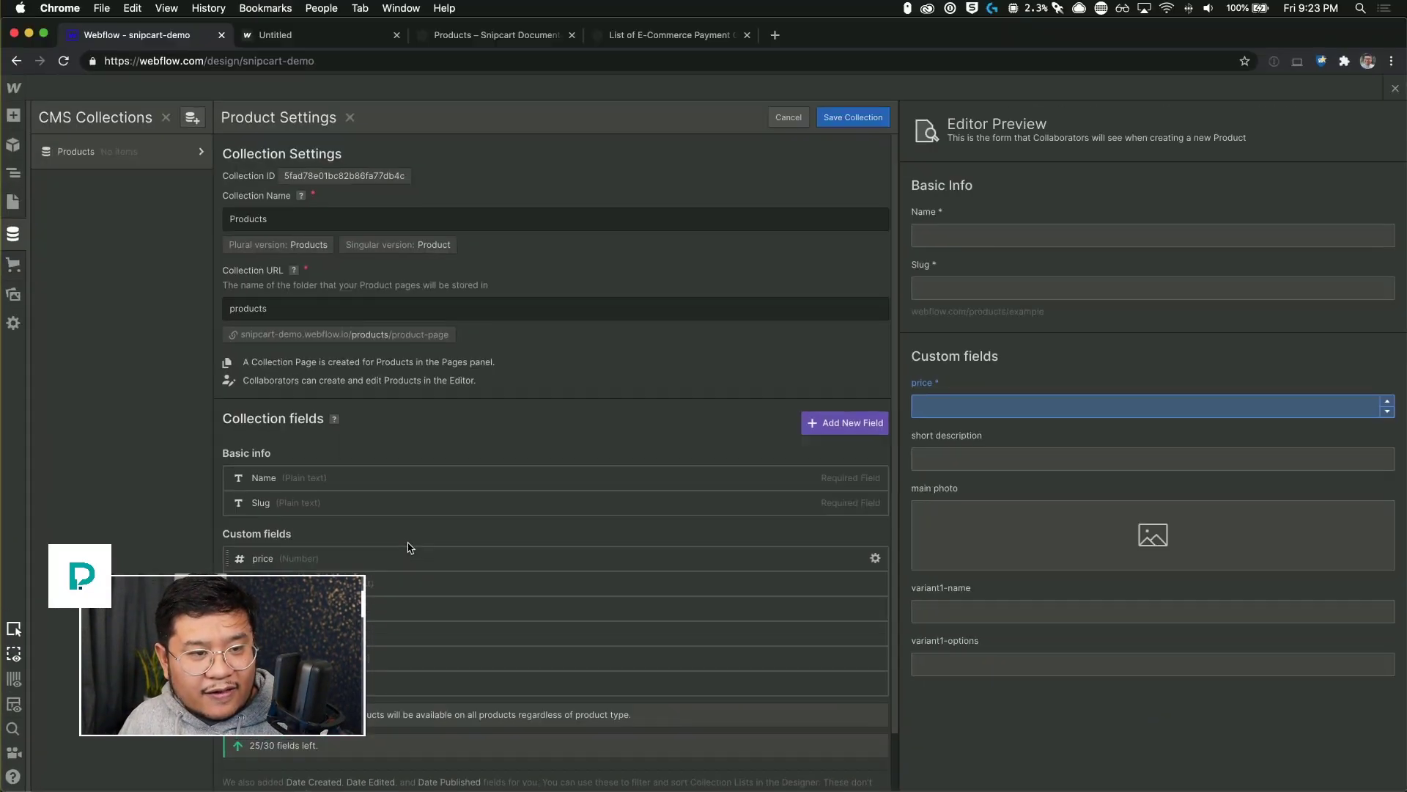
{"action": "left_click", "coordinate": [858, 118]}
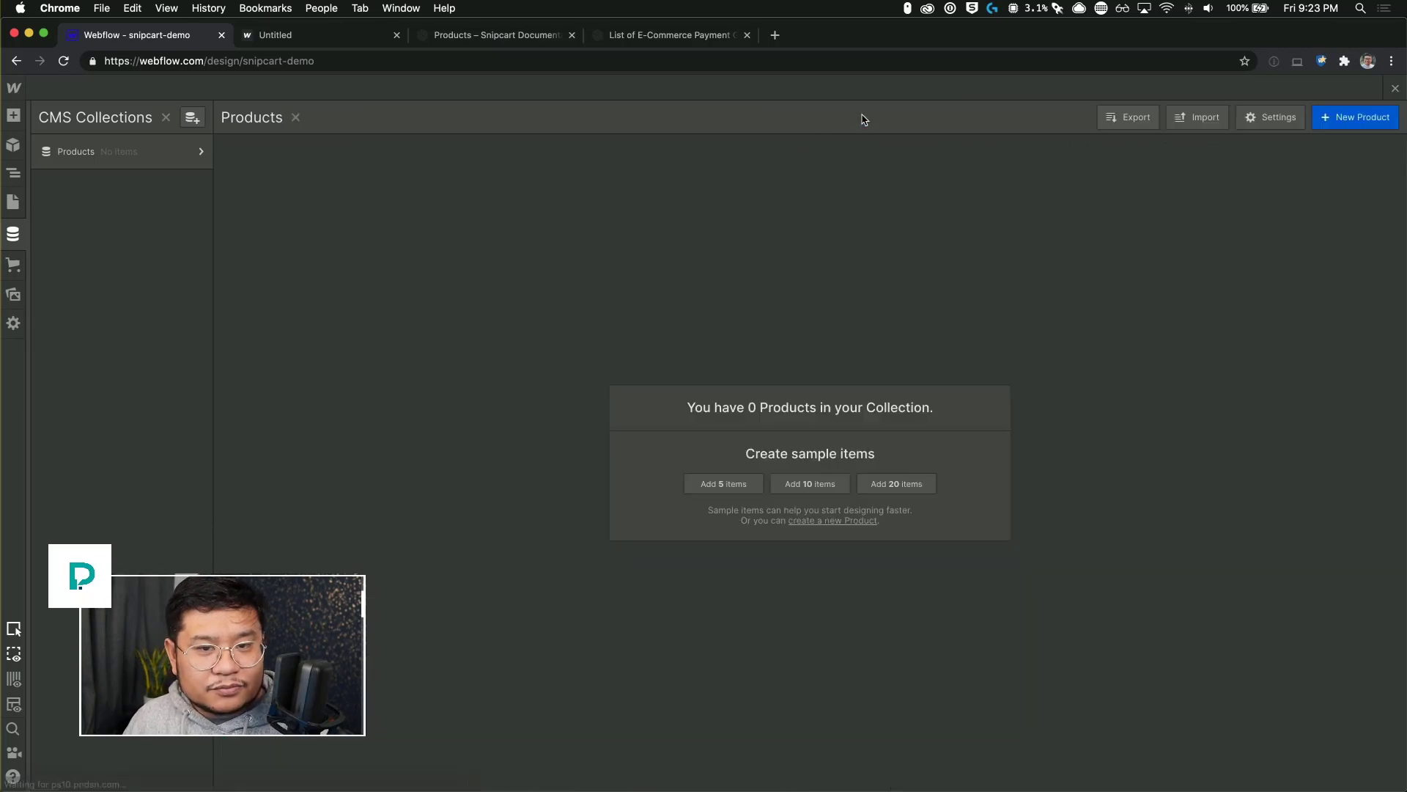
- Start a new product in the Products collection named Pixel Geek Shirt with a price of 20.00
{"action": "left_click", "coordinate": [1361, 119]}
{"action": "type", "text": "Pixel Geek Shirt"}
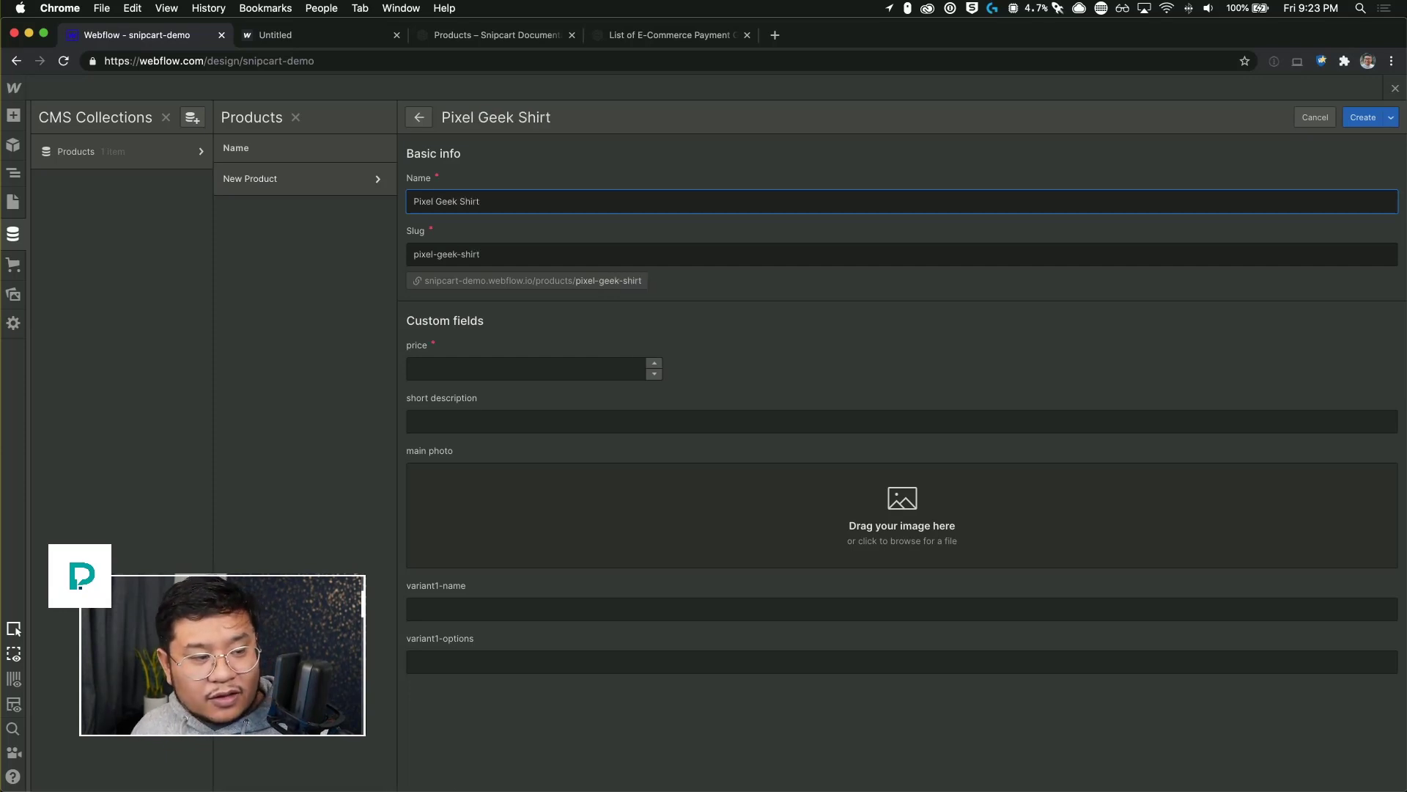
{"action": "left_click", "coordinate": [573, 371]}
{"action": "type", "text": "10.0"}
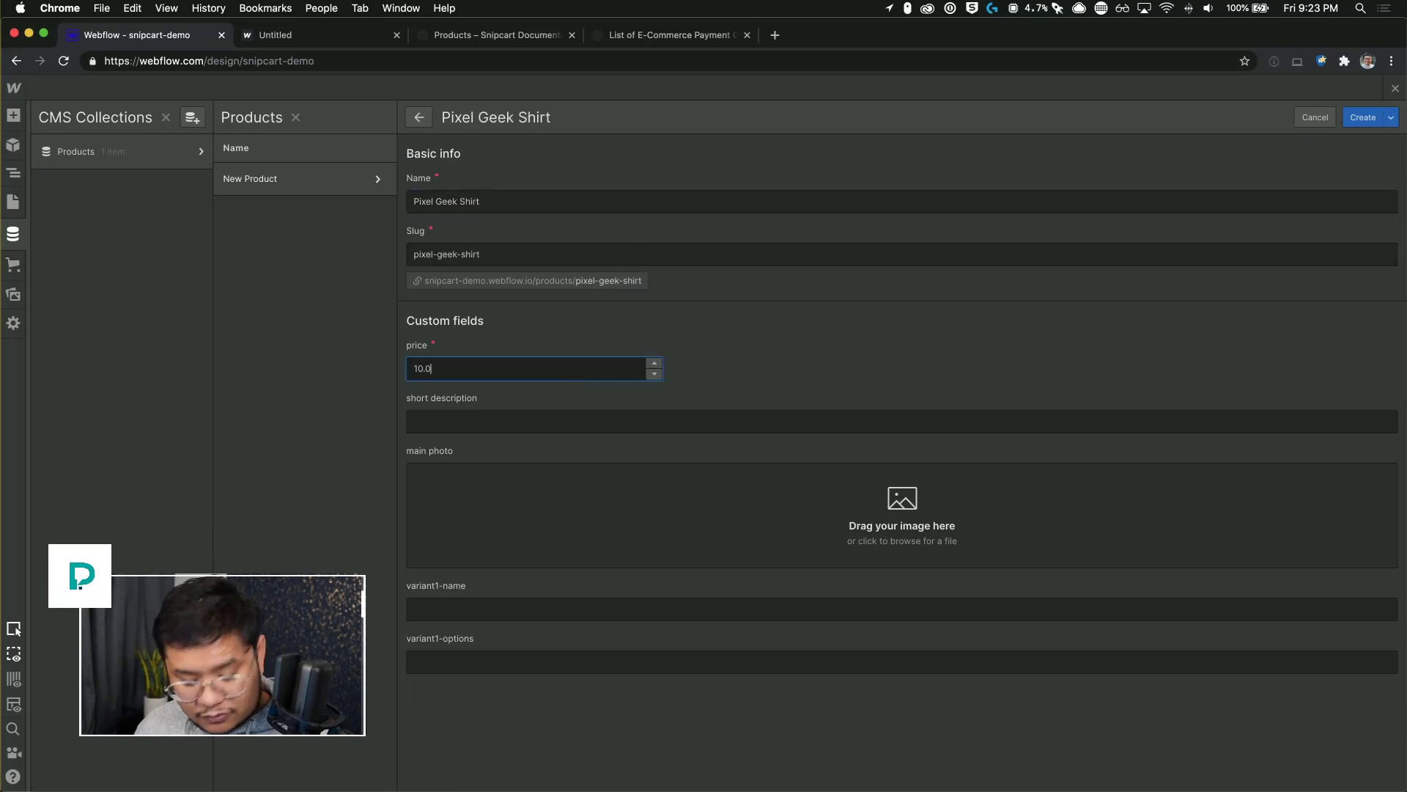
{"action": "key", "text": "super+a"}
{"action": "type", "text": "200"}
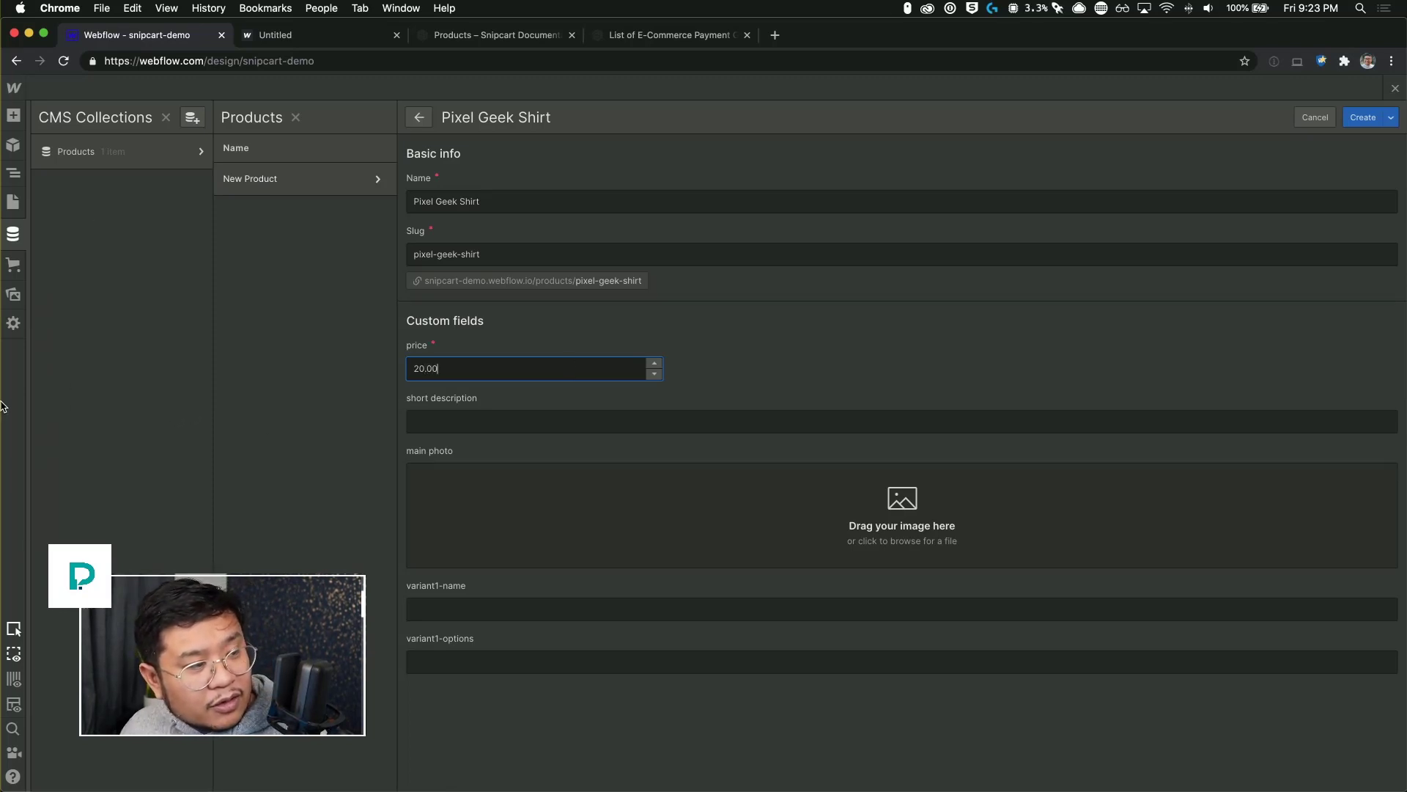
- Upload EmGWRgGVcAAi_3E.jpg from the Desktop folder as the product's main photo
{"action": "mouse_move", "coordinate": [5, 360]}
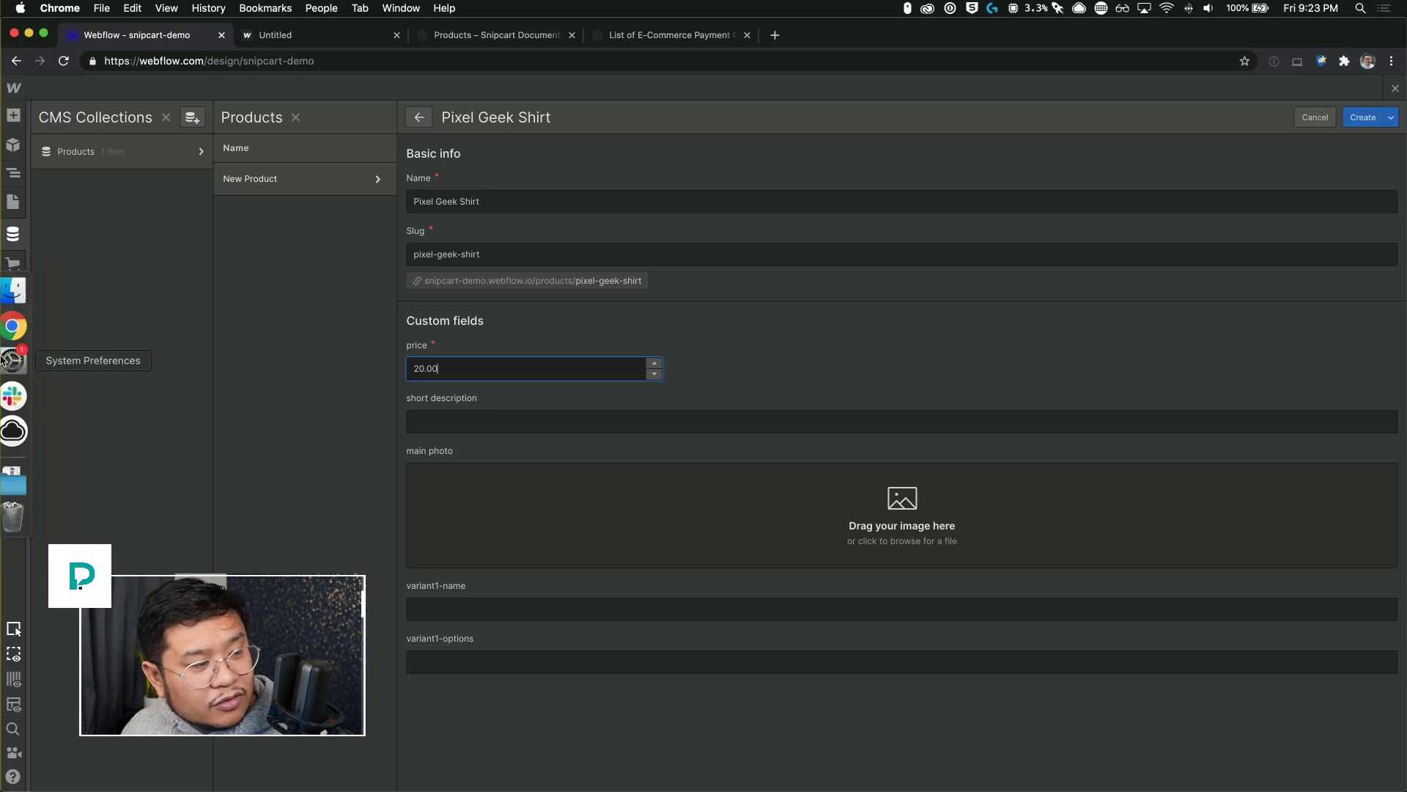
{"action": "left_click", "coordinate": [17, 289]}
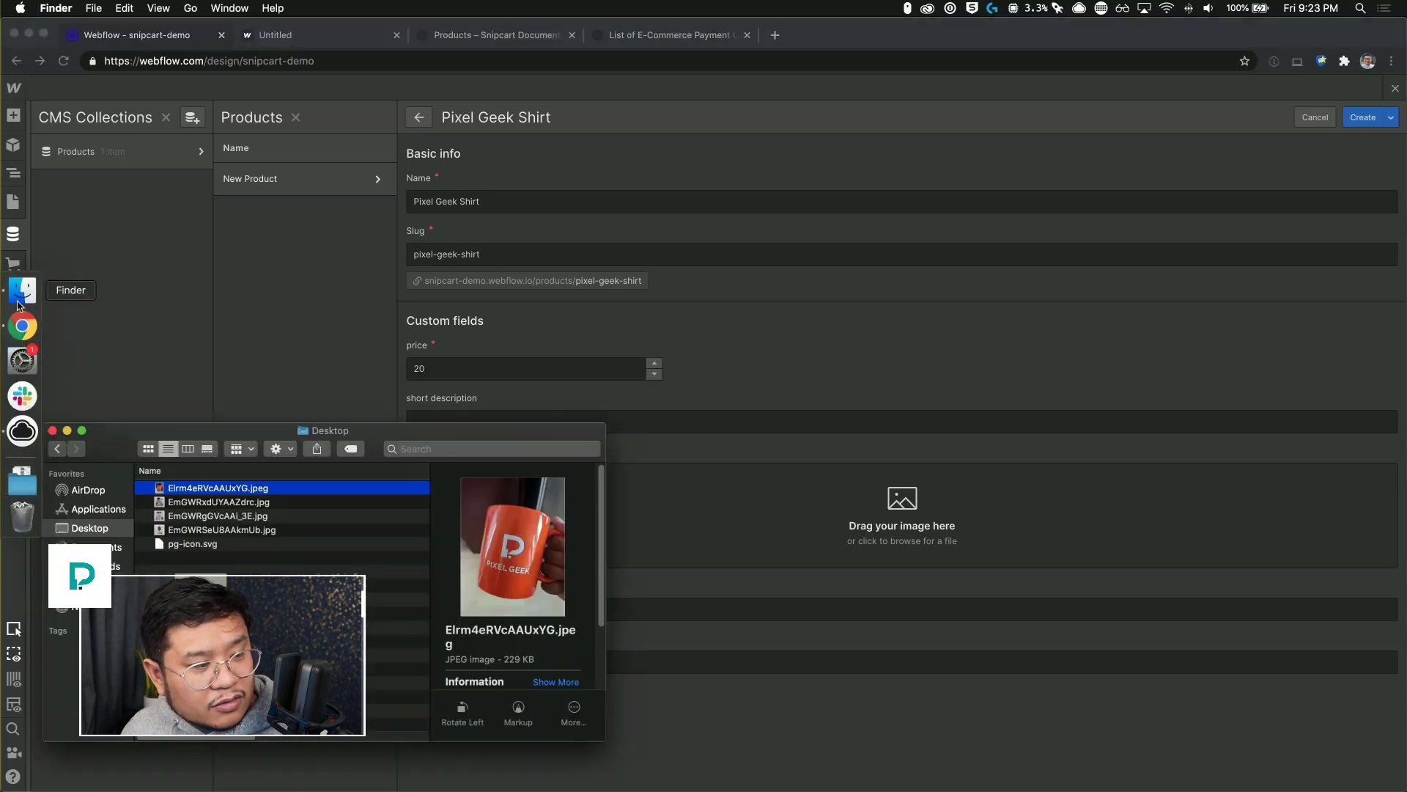
{"action": "left_click", "coordinate": [214, 504]}
{"action": "left_click", "coordinate": [213, 518]}
{"action": "left_click_drag", "start_coordinate": [217, 520], "coordinate": [1037, 513]}
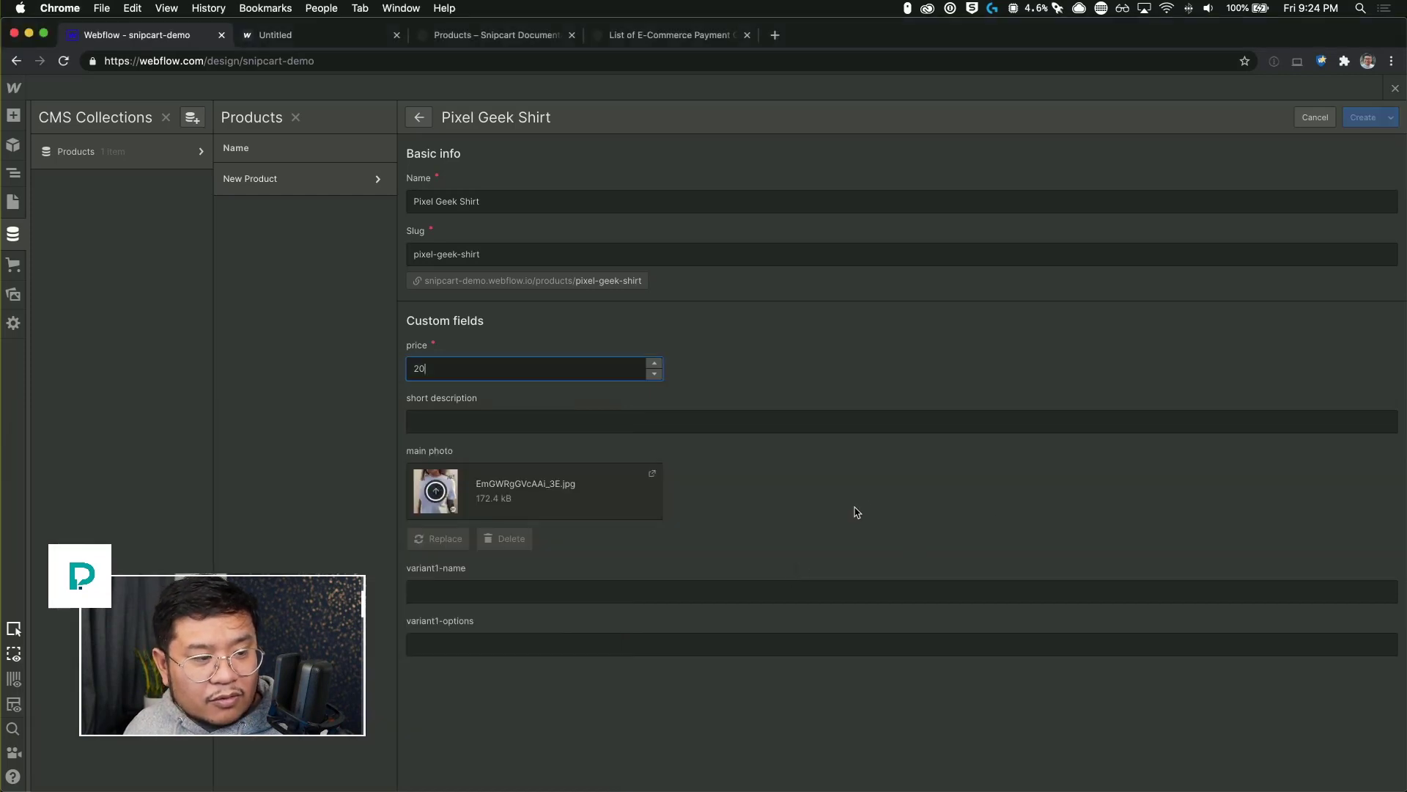
- Set the short description to "The very first Pixel Geek shirt" and create the product
{"action": "left_click", "coordinate": [703, 423]}
{"action": "type", "text": "The "}
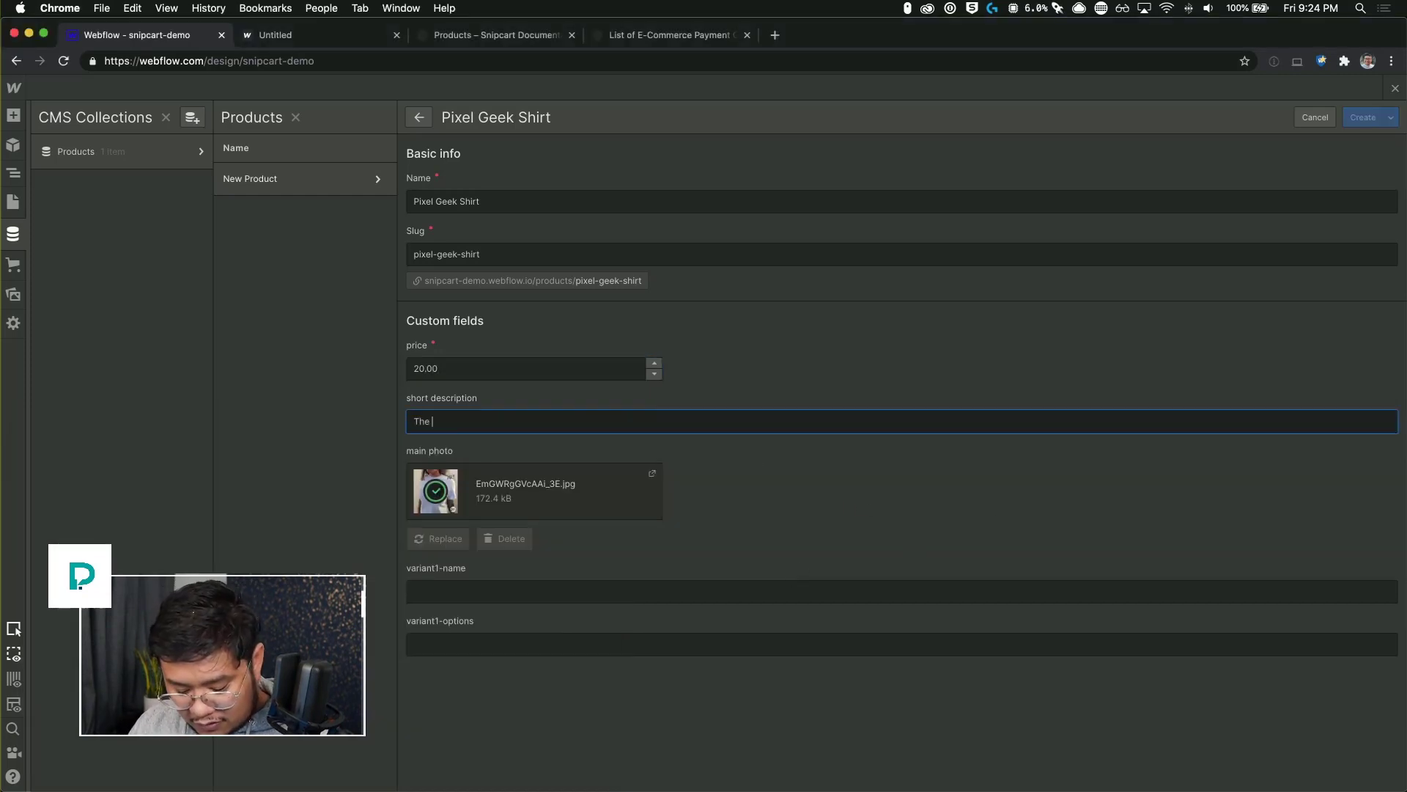
{"action": "type", "text": "very frist Pixel"}
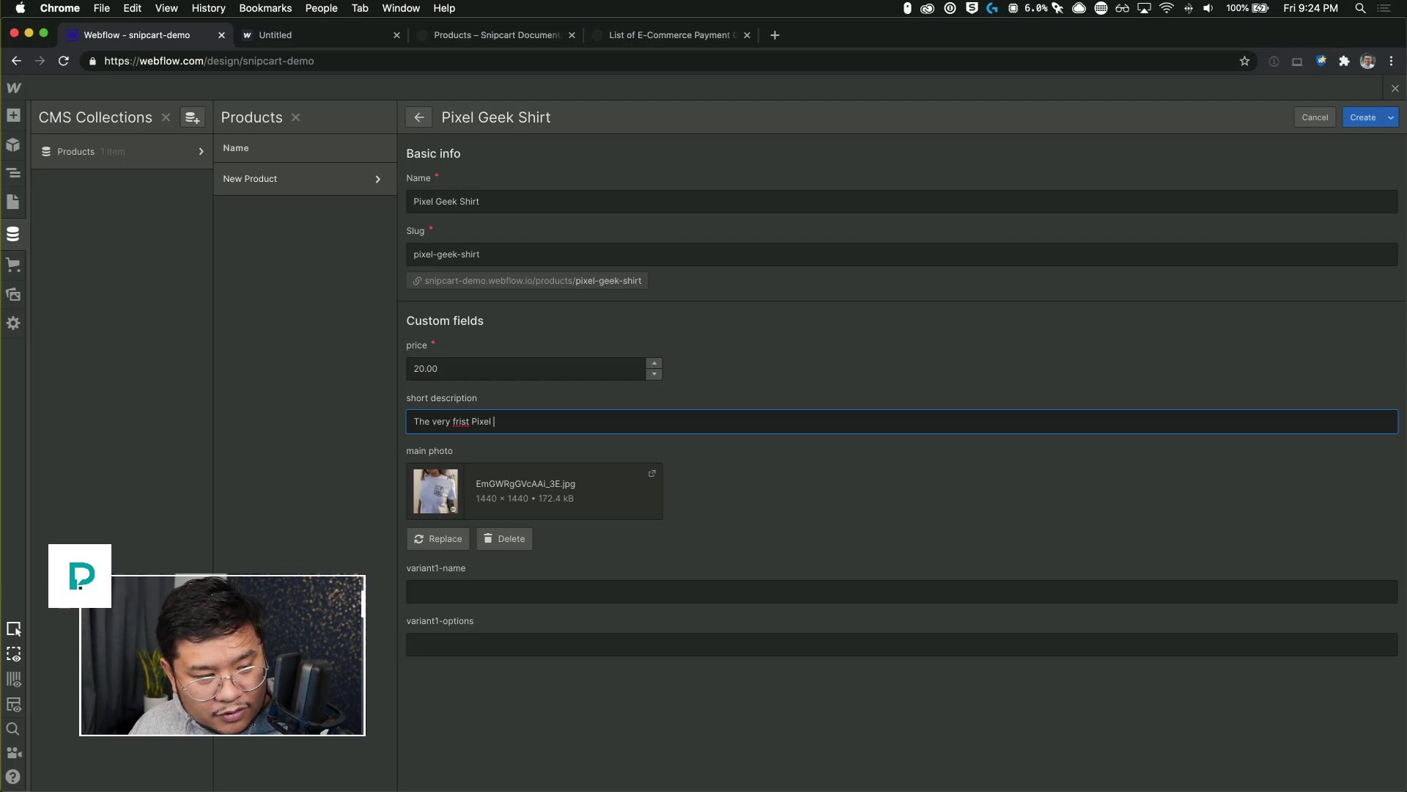
{"action": "key", "text": "shift+alt+Left"}
{"action": "key", "text": "shift+alt+Left"}
{"action": "type", "text": "first"}
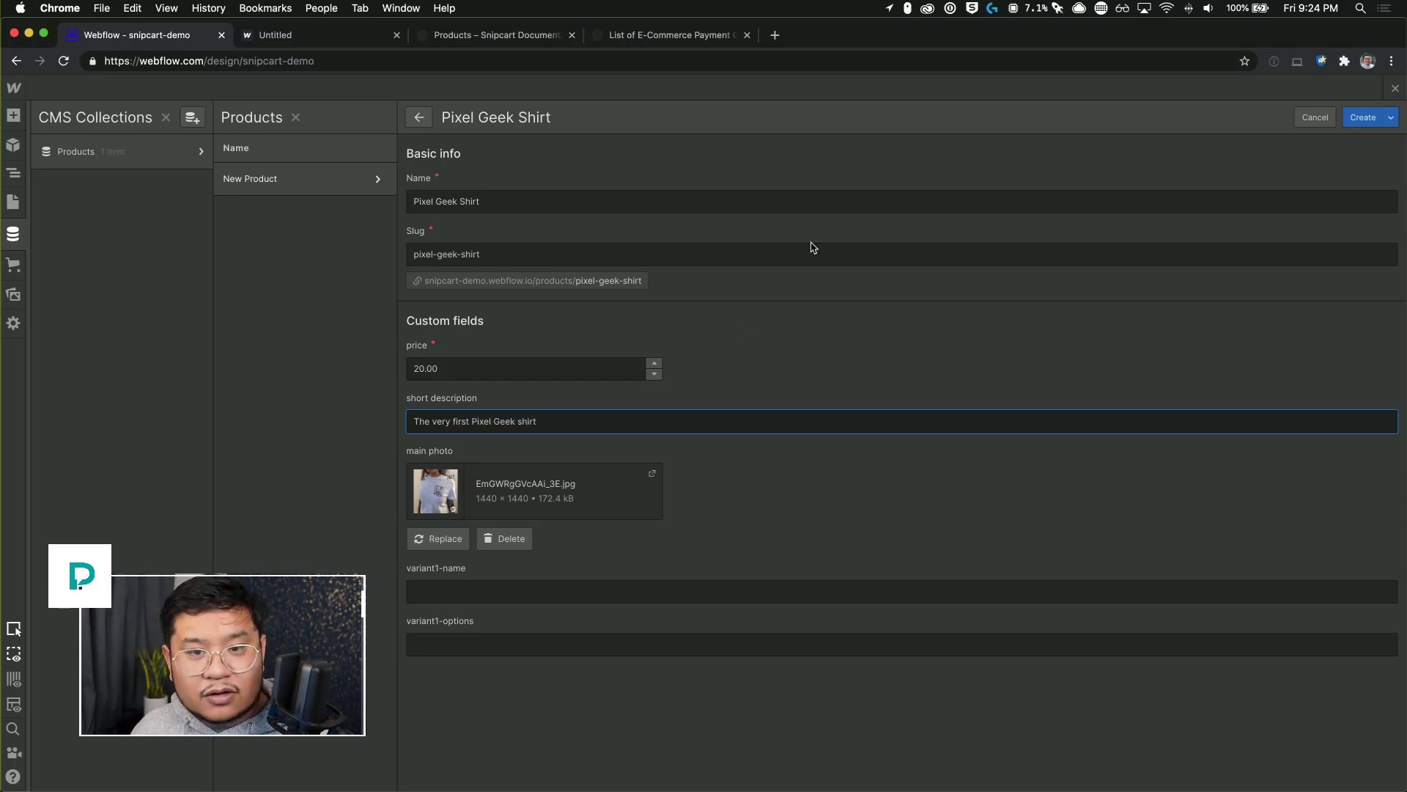
{"action": "left_click", "coordinate": [1390, 118]}
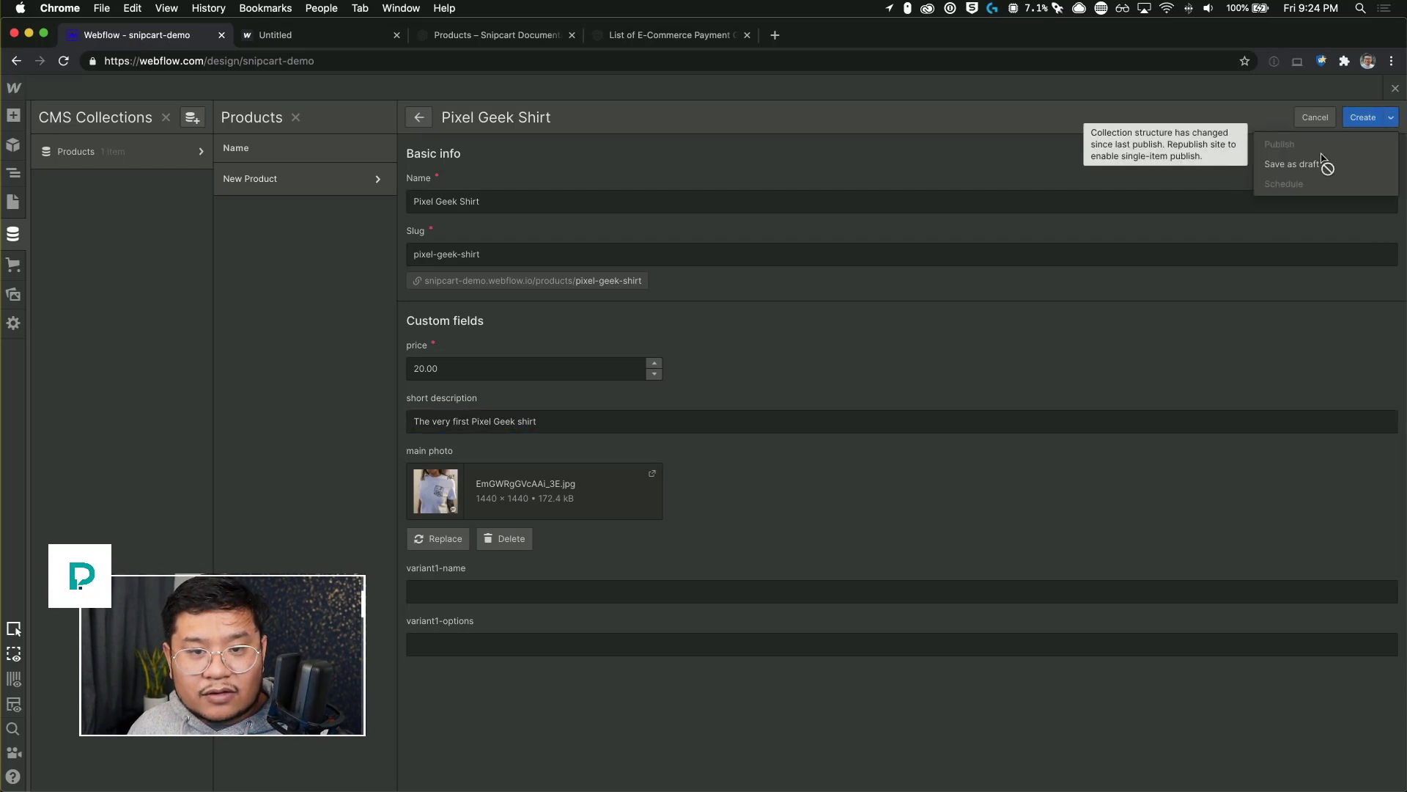
{"action": "left_click", "coordinate": [1365, 119]}
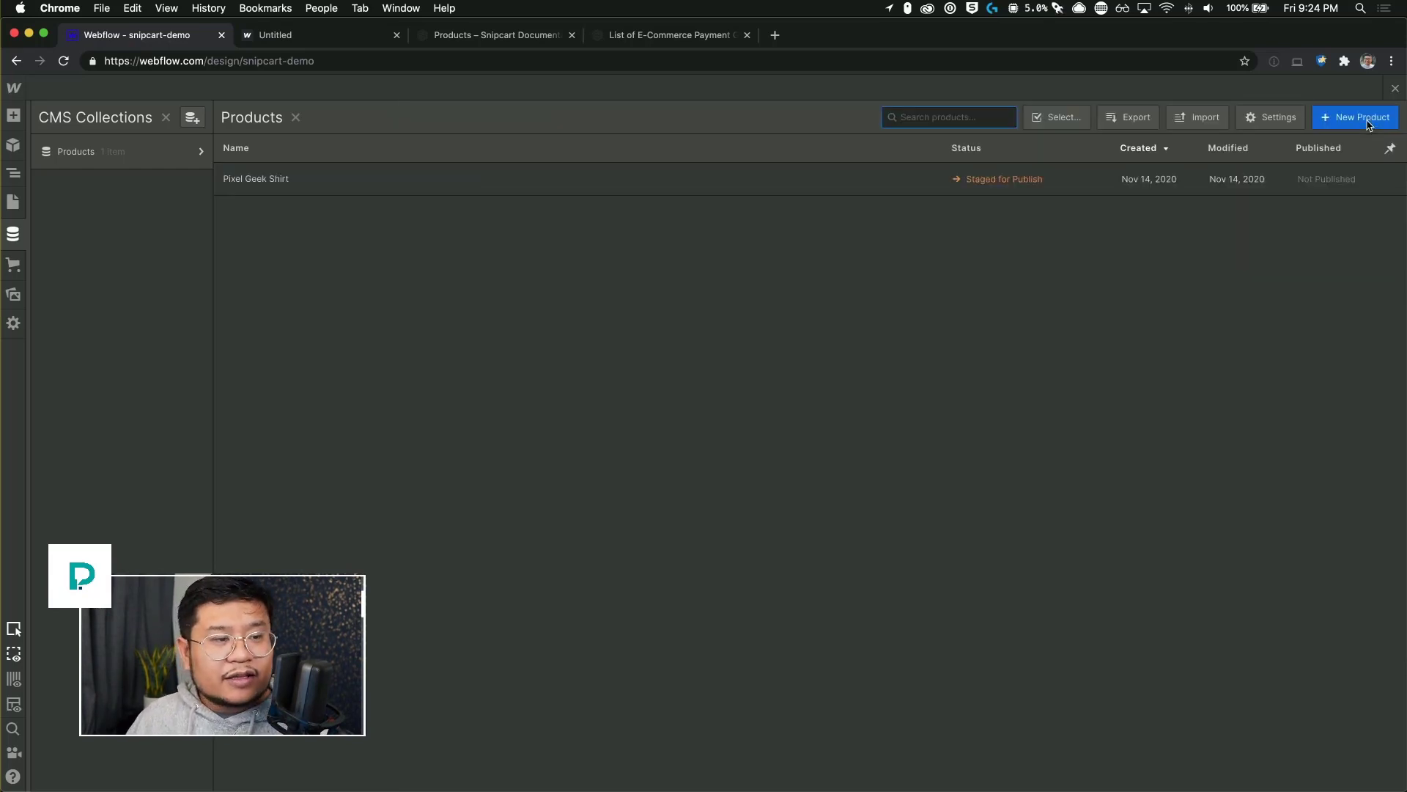
- Start a new product named Pixel Geek Mug with a price of 10.00 and the short description "The very first Pixel Geek Mug"
{"action": "left_click", "coordinate": [1365, 118]}
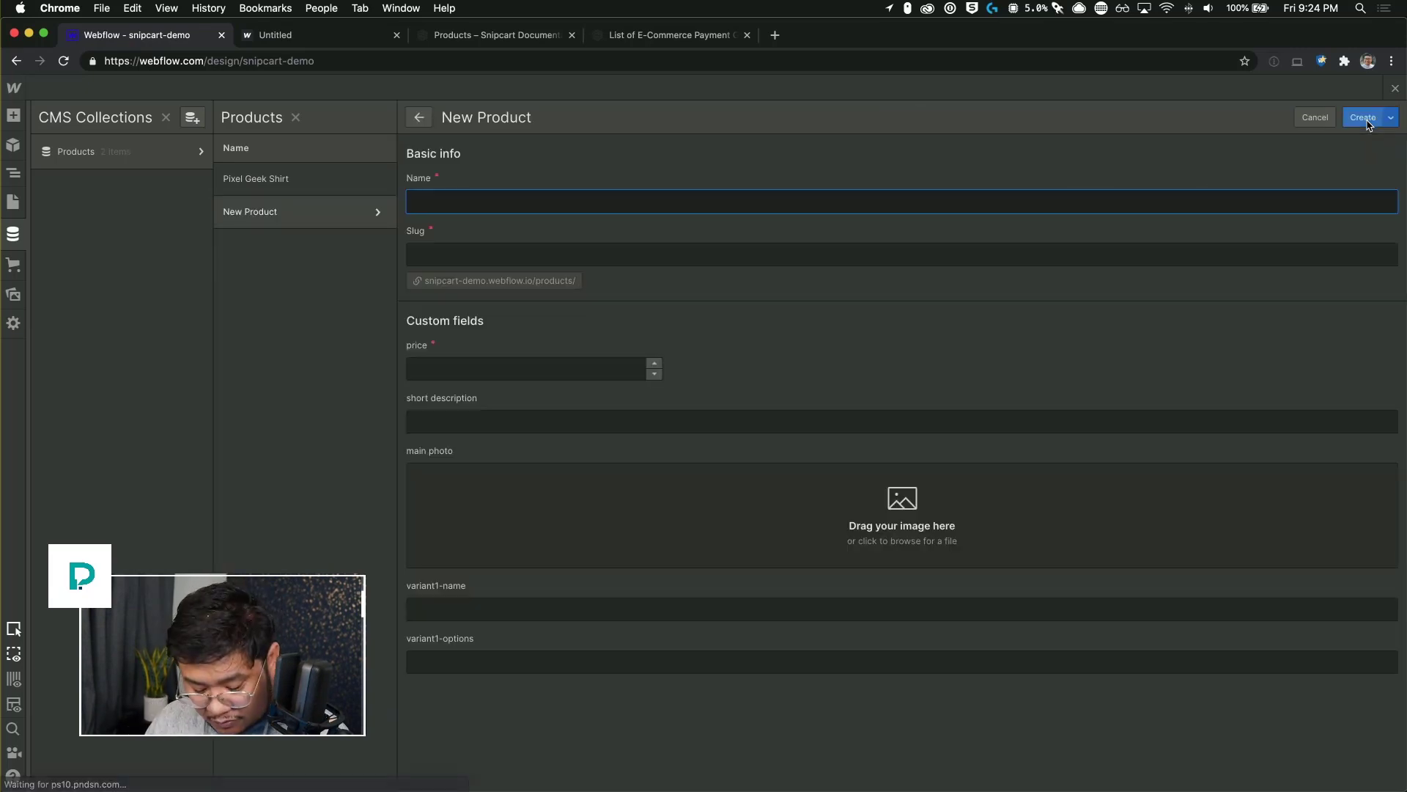
{"action": "type", "text": "Pixel Geek "}
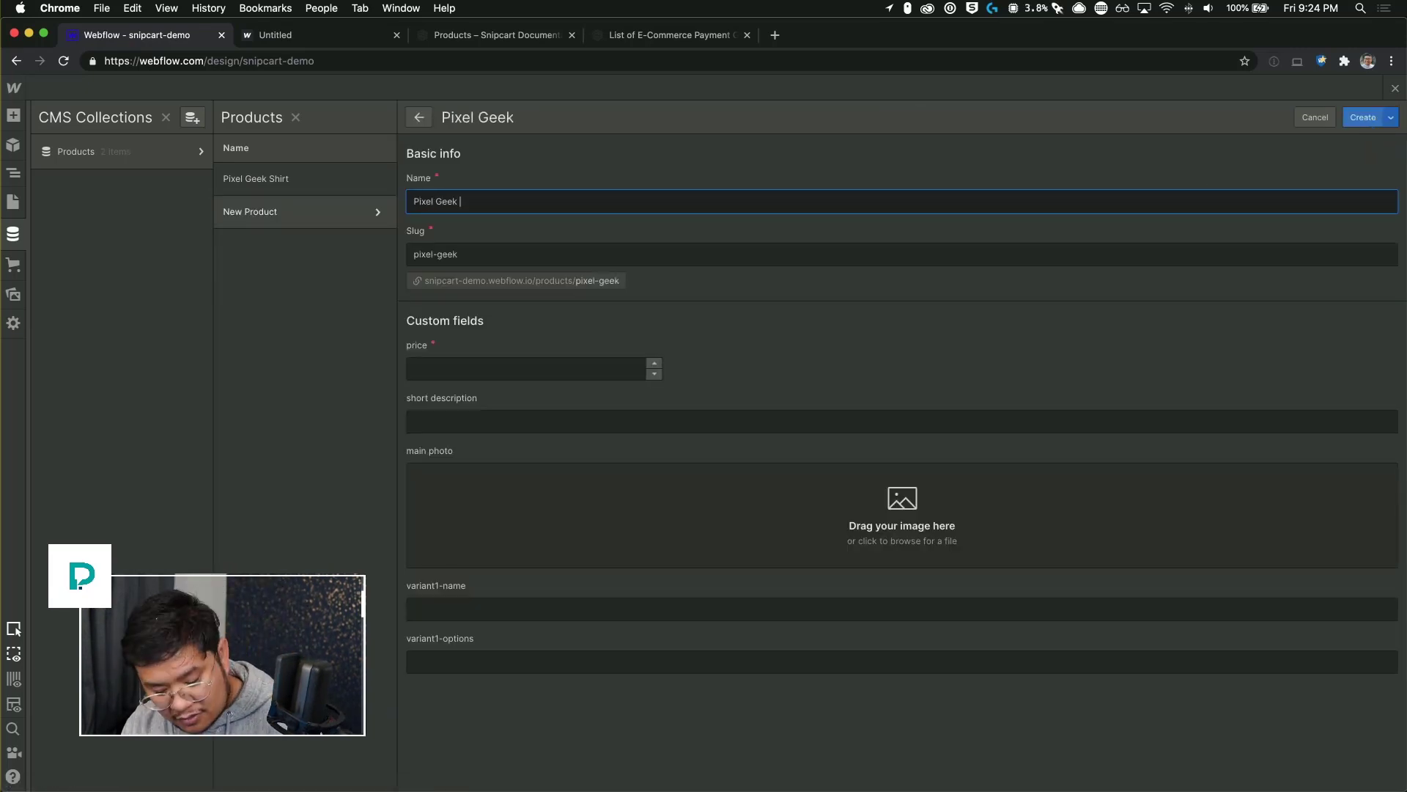
{"action": "type", "text": "Mug"}
{"action": "key", "text": "Tab"}
{"action": "key", "text": "Tab"}
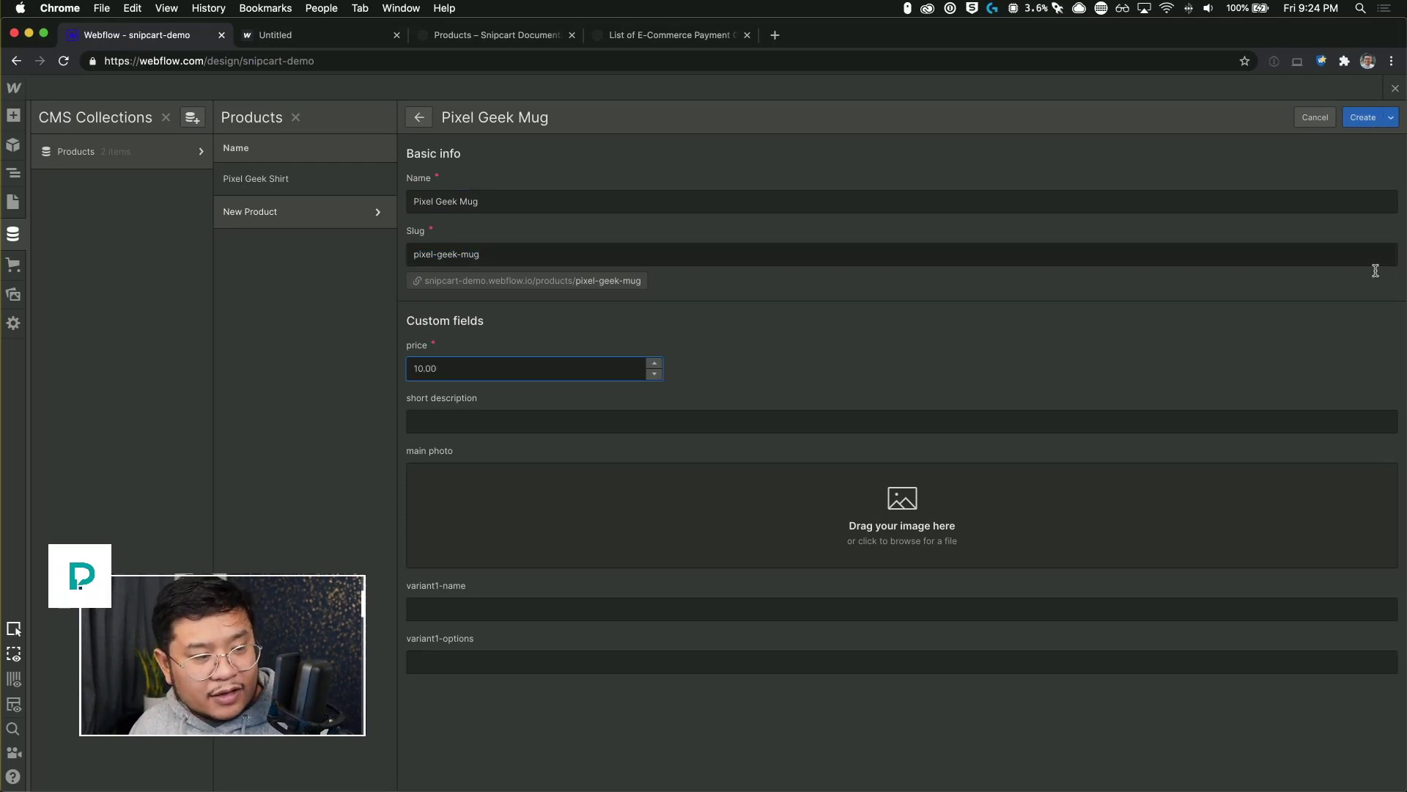
{"action": "left_click", "coordinate": [484, 415]}
{"action": "type", "text": "The very first Pixel Geek Mug"}
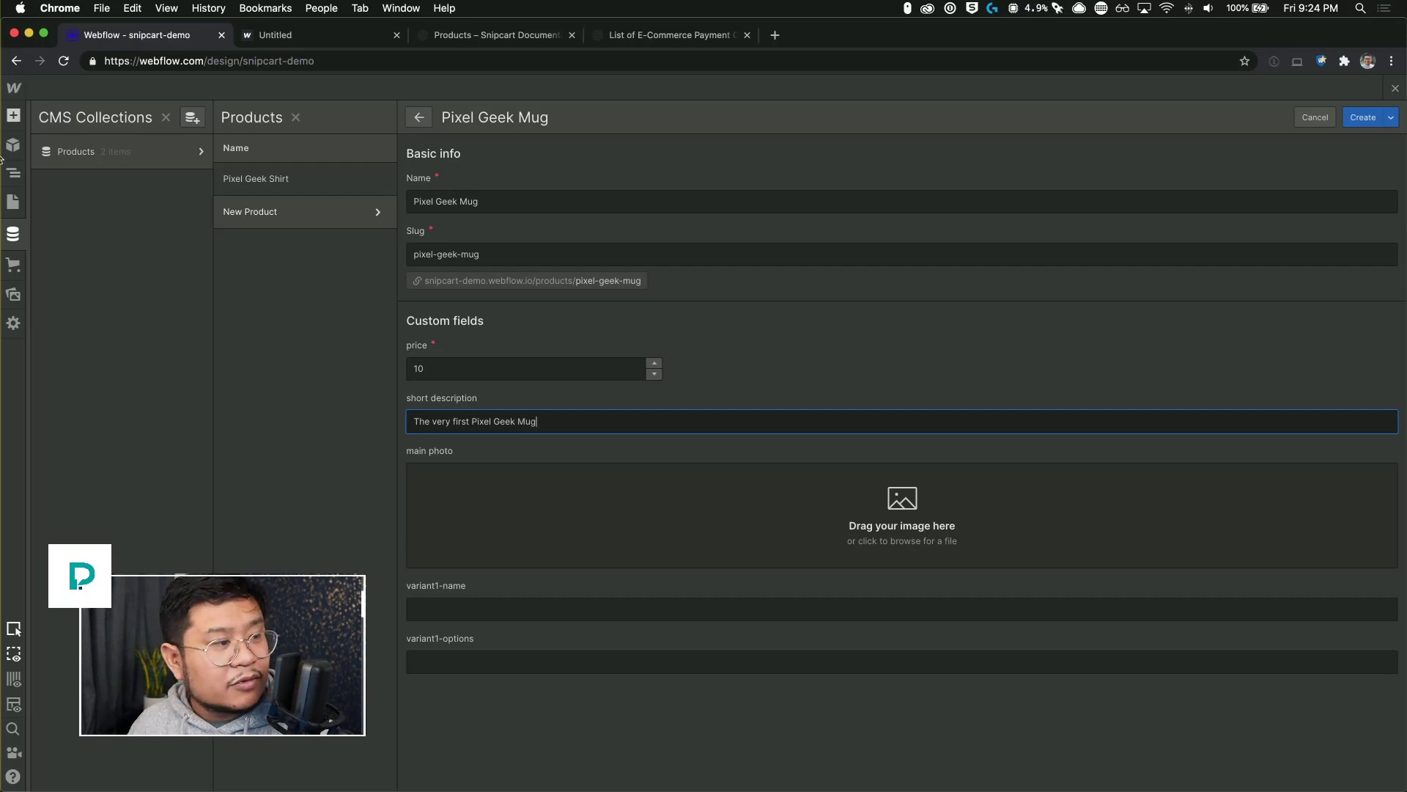
- Upload Elrm4eRVcAAUxYG.jpeg from the Desktop folder as the mug's main photo, create the product, and return to the page design
{"action": "mouse_move", "coordinate": [2, 341]}
{"action": "left_click", "coordinate": [17, 290]}
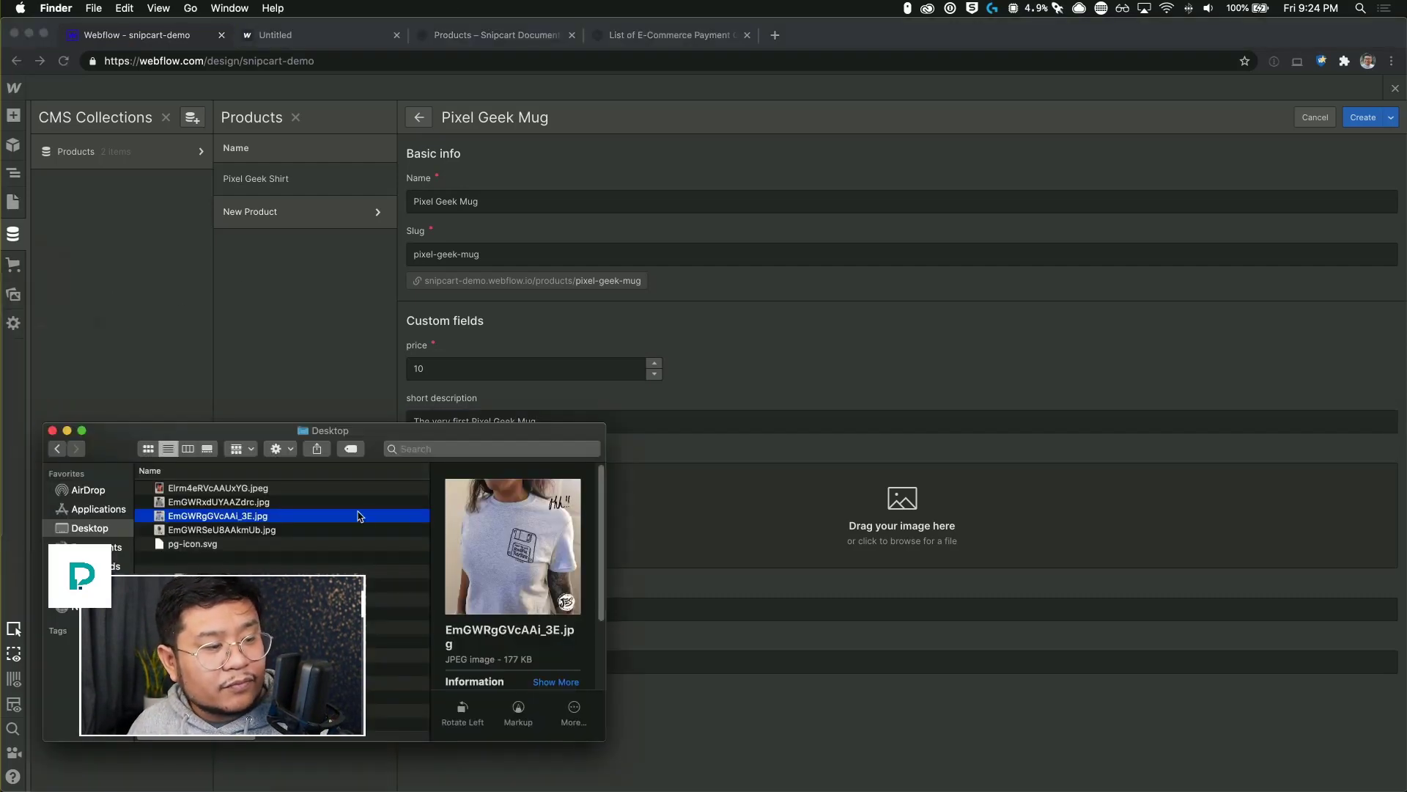
{"action": "left_click_drag", "start_coordinate": [209, 489], "coordinate": [1022, 519]}
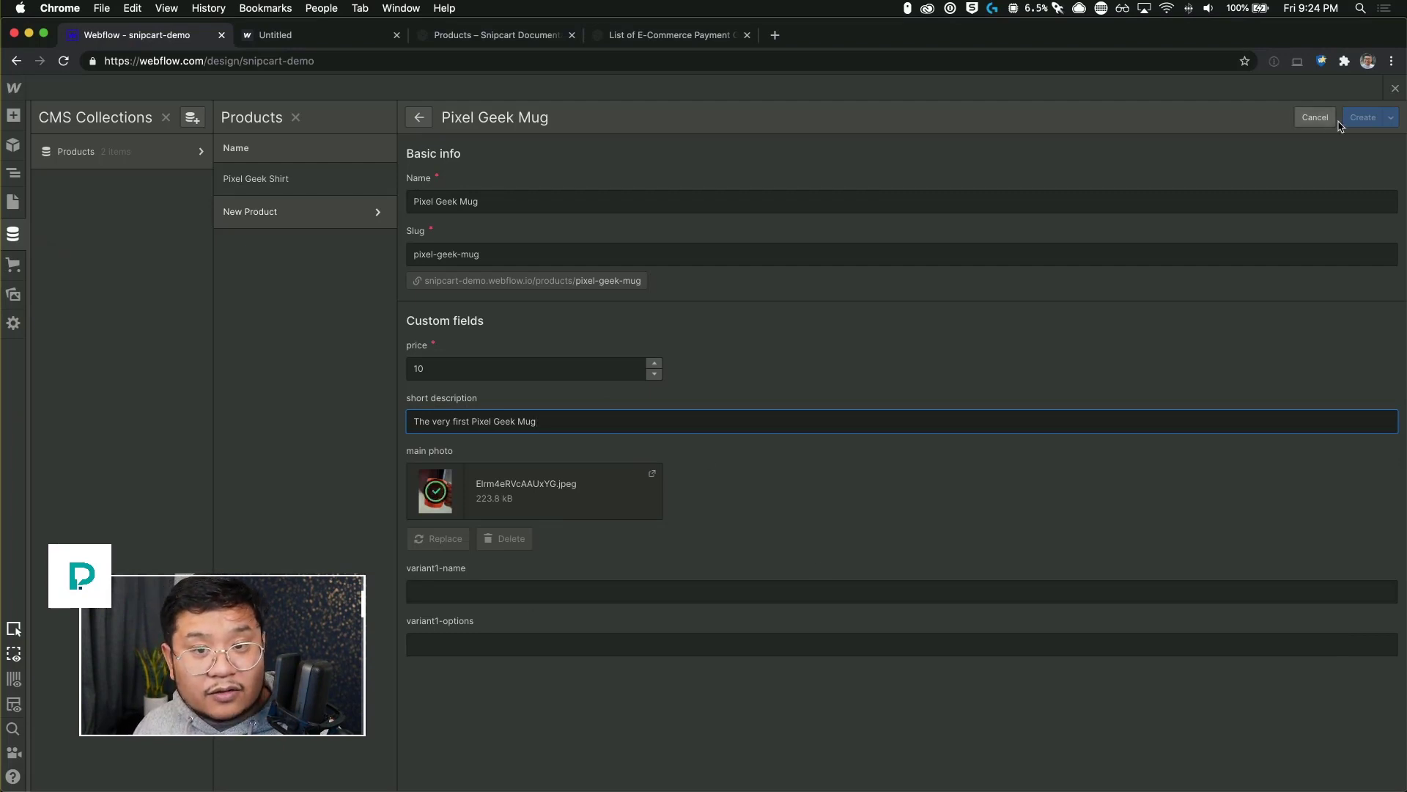
{"action": "left_click", "coordinate": [1364, 118]}
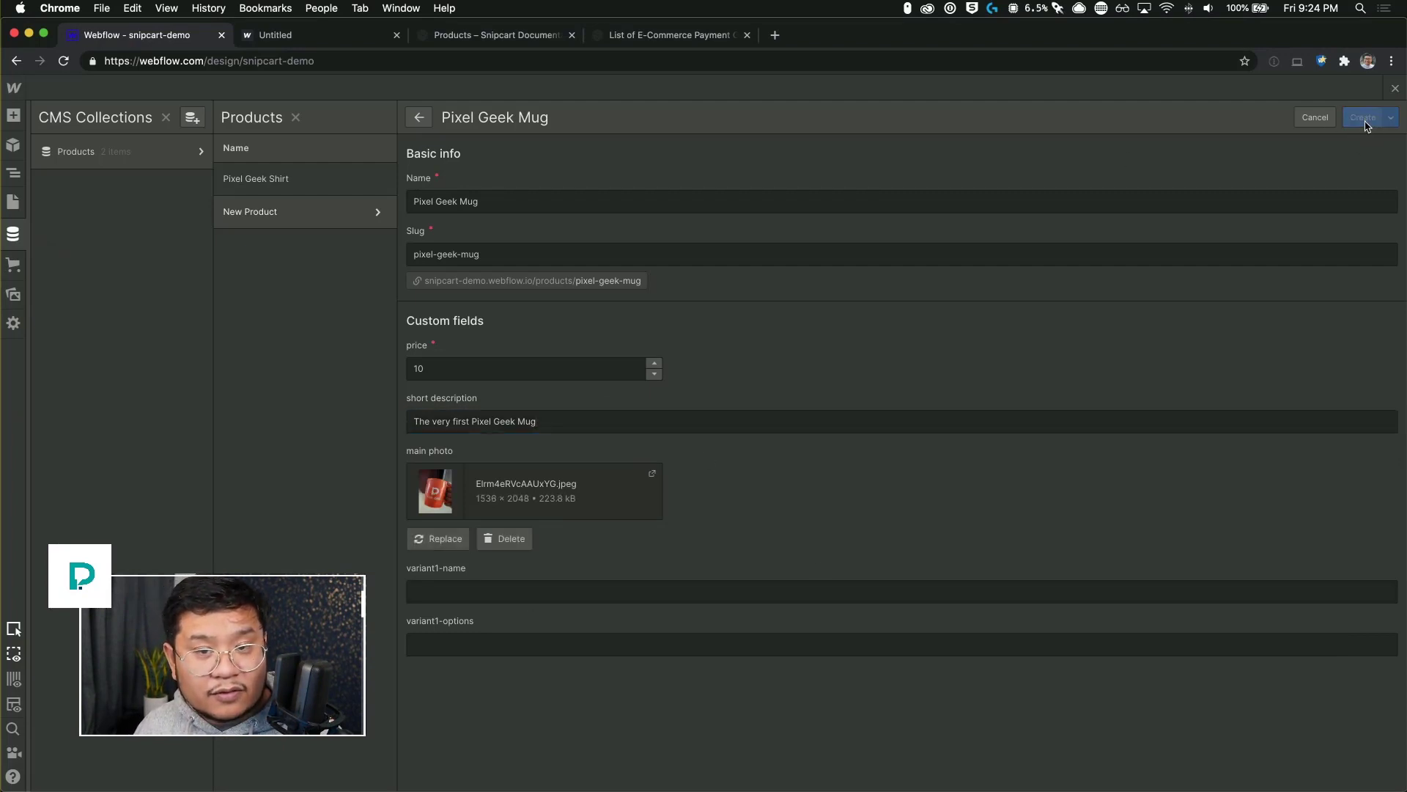
{"action": "left_click", "coordinate": [1394, 89]}
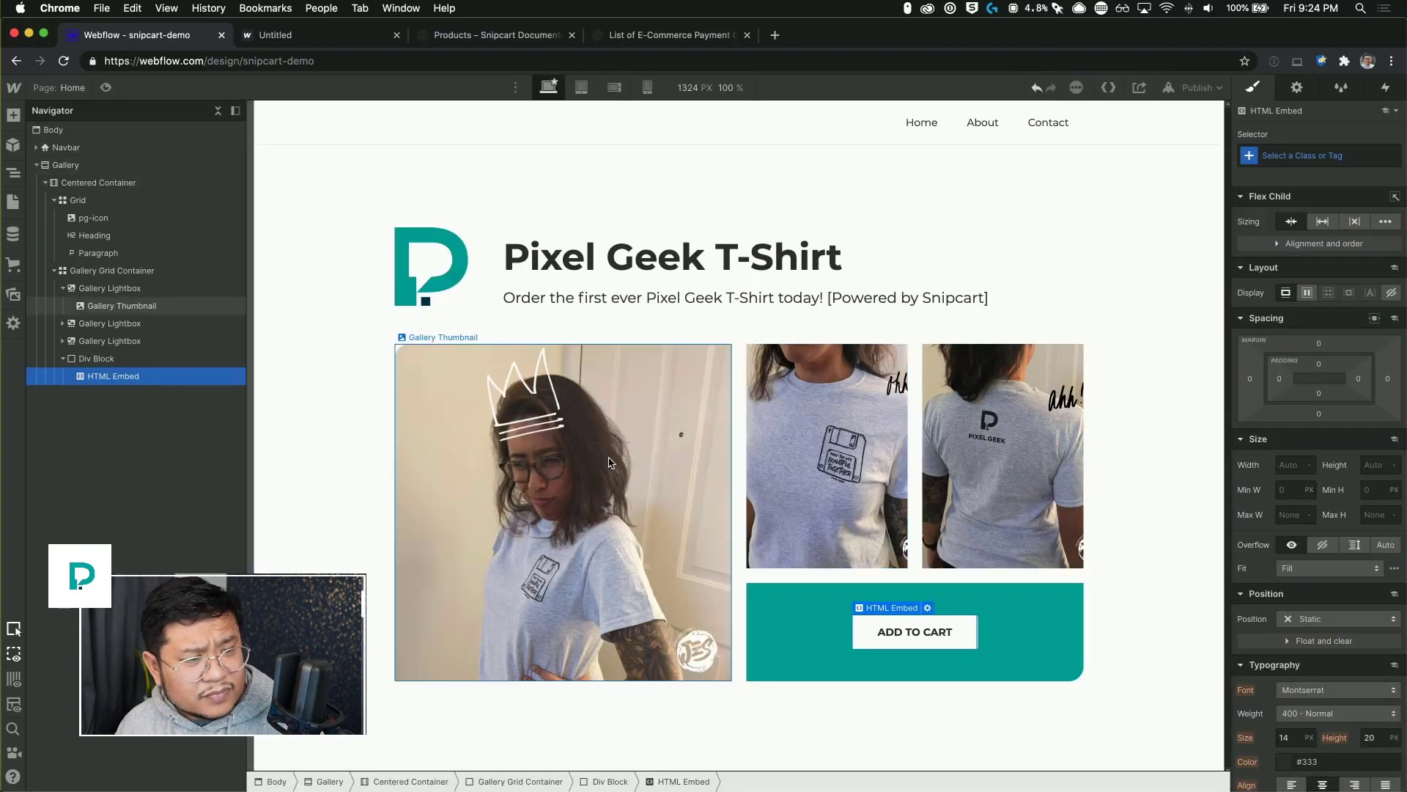
- Collapse the Grid and Gallery Grid Container in the element tree and give the Gallery Grid Container a 63 px bottom margin
{"action": "left_click", "coordinate": [53, 200]}
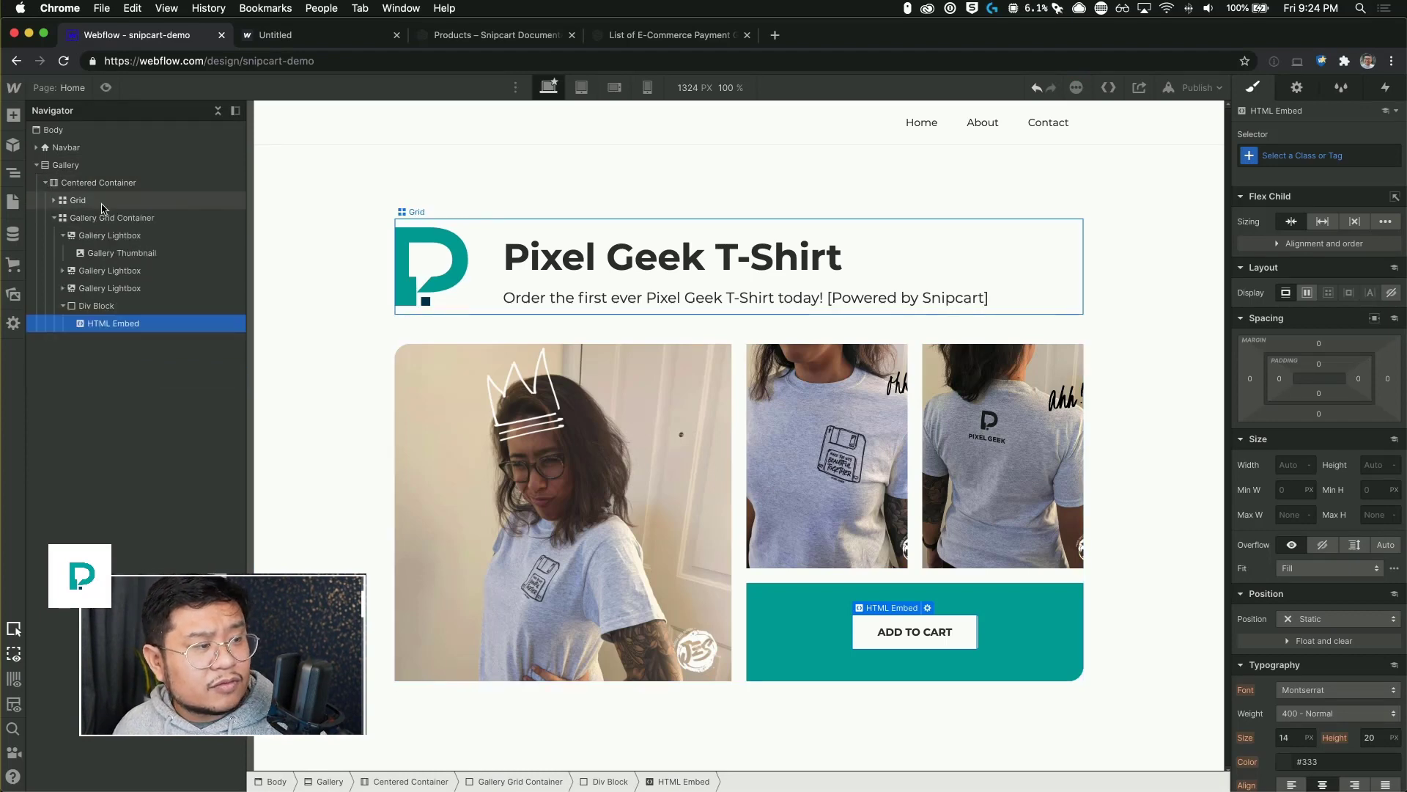
{"action": "left_click", "coordinate": [82, 201]}
{"action": "left_click", "coordinate": [53, 217]}
{"action": "left_click", "coordinate": [85, 220]}
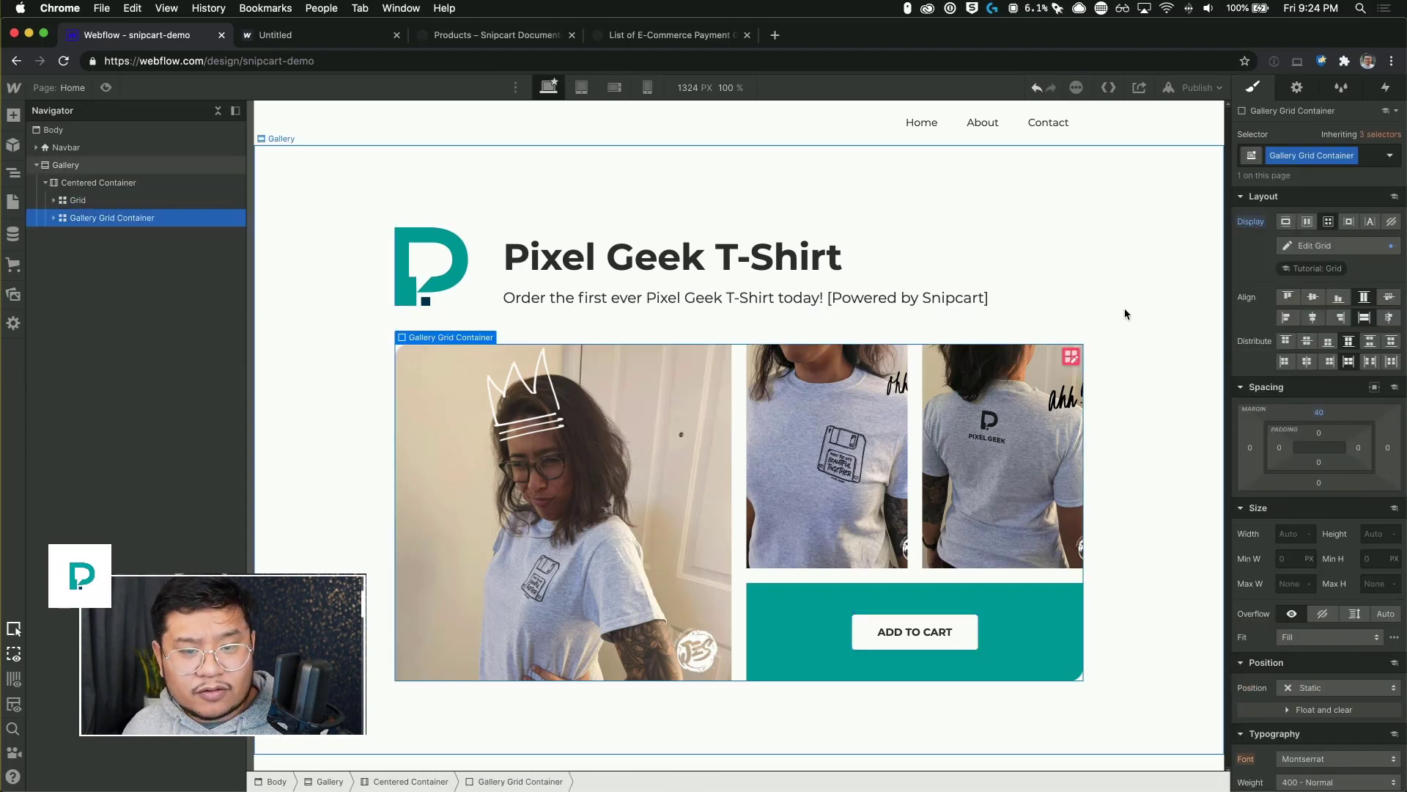
{"action": "left_click_drag", "start_coordinate": [1320, 484], "coordinate": [1328, 530]}
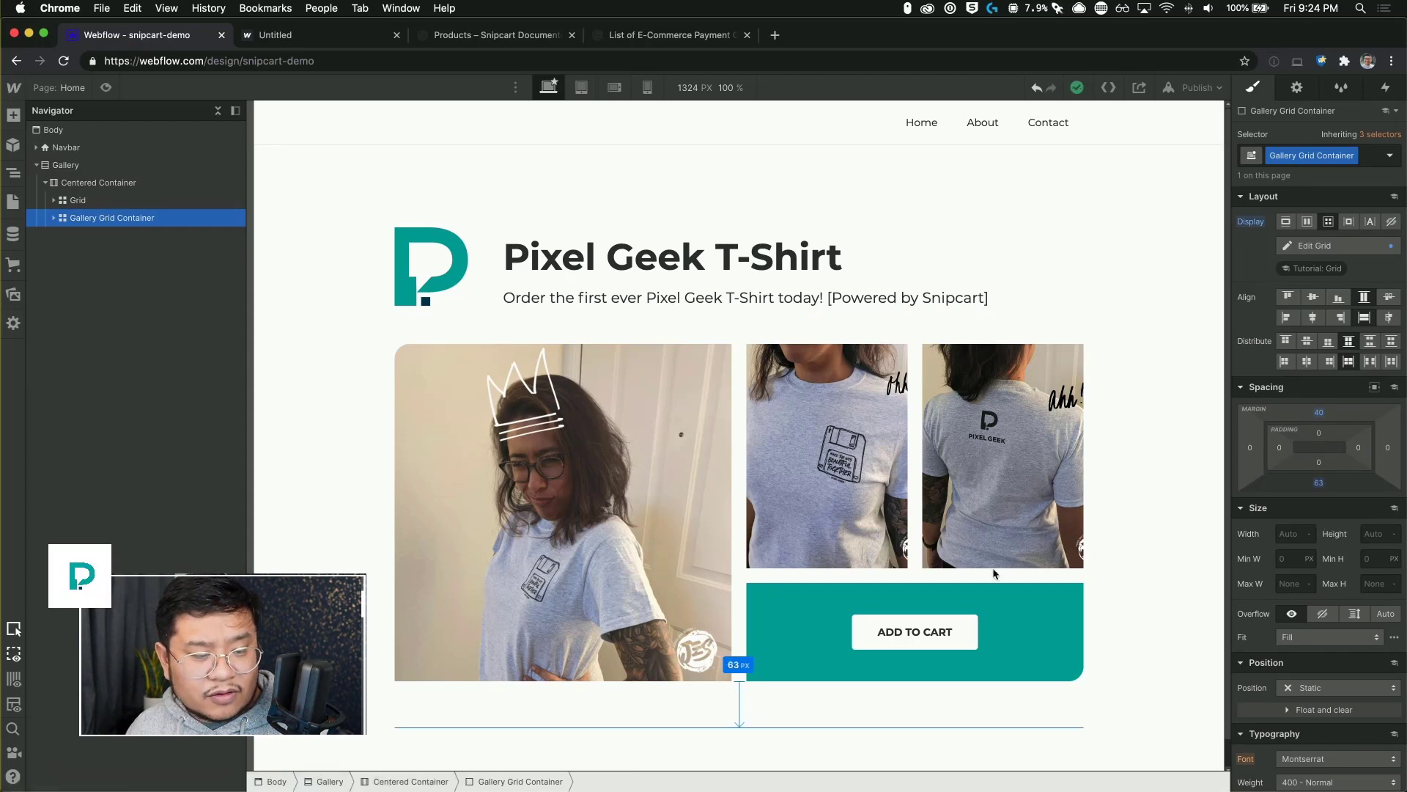
{"action": "scroll", "coordinate": [753, 610], "scroll_direction": "down", "scroll_amount": 1}
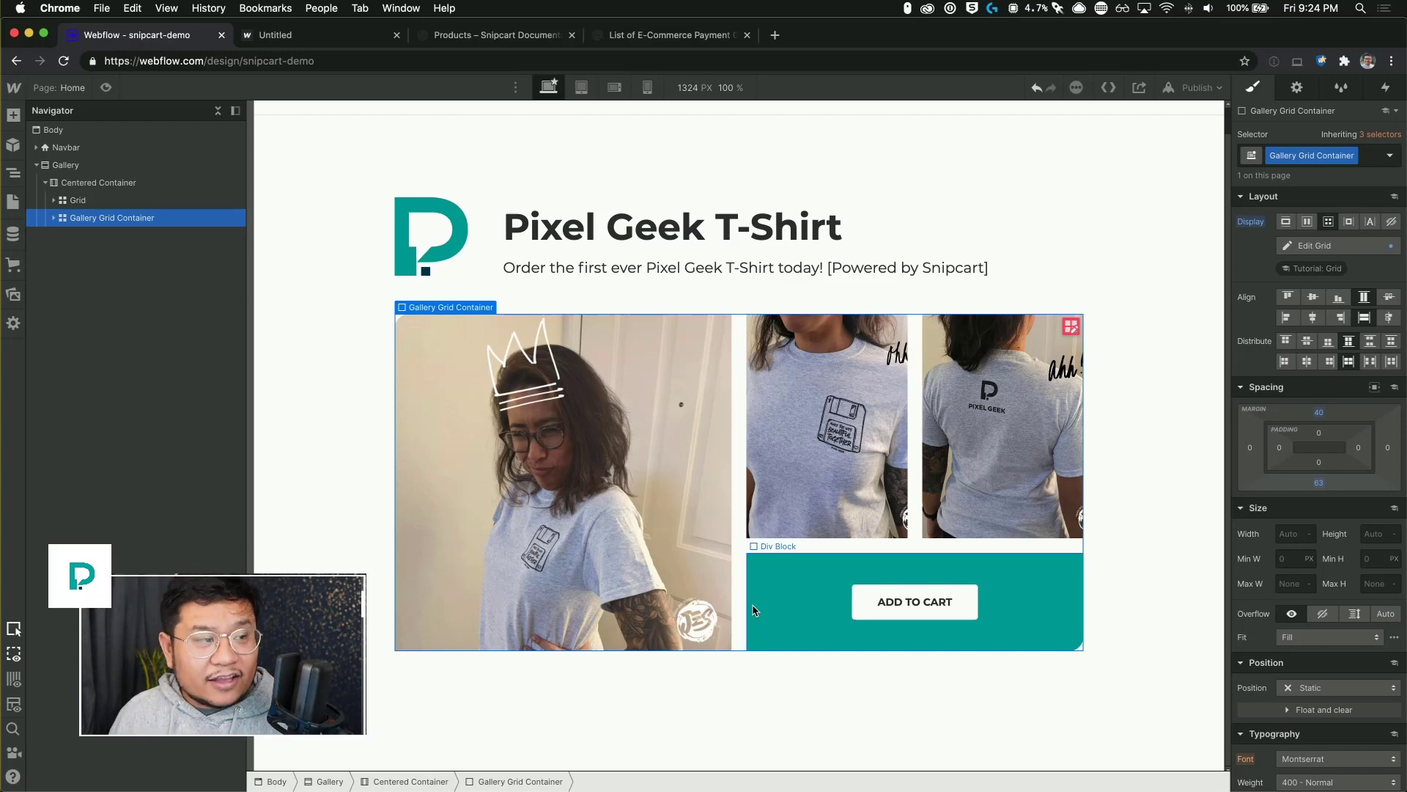
- Add a Collection List inside the Centered Container, below the Gallery Grid Container
{"action": "left_click", "coordinate": [13, 235]}
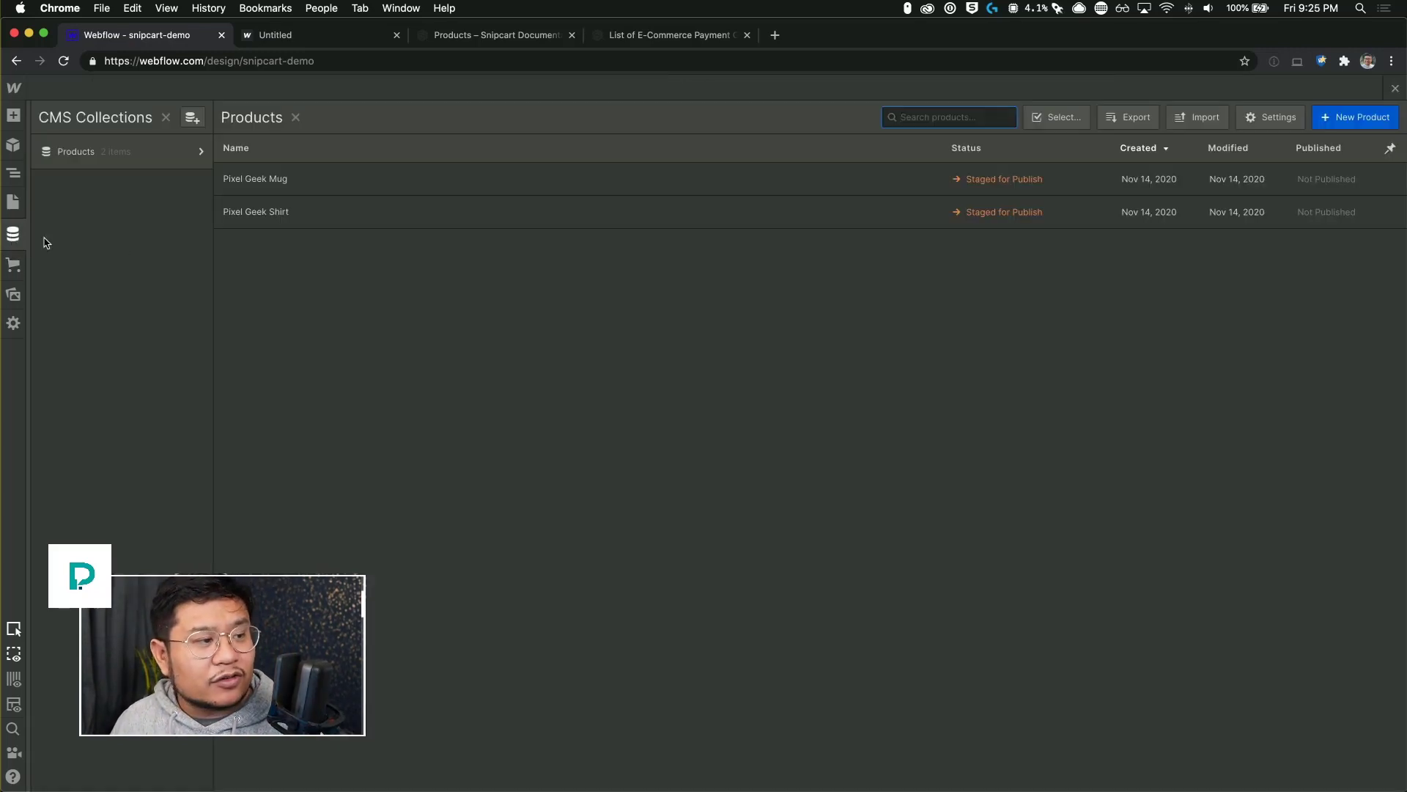
{"action": "left_click", "coordinate": [15, 235]}
{"action": "left_click", "coordinate": [12, 115]}
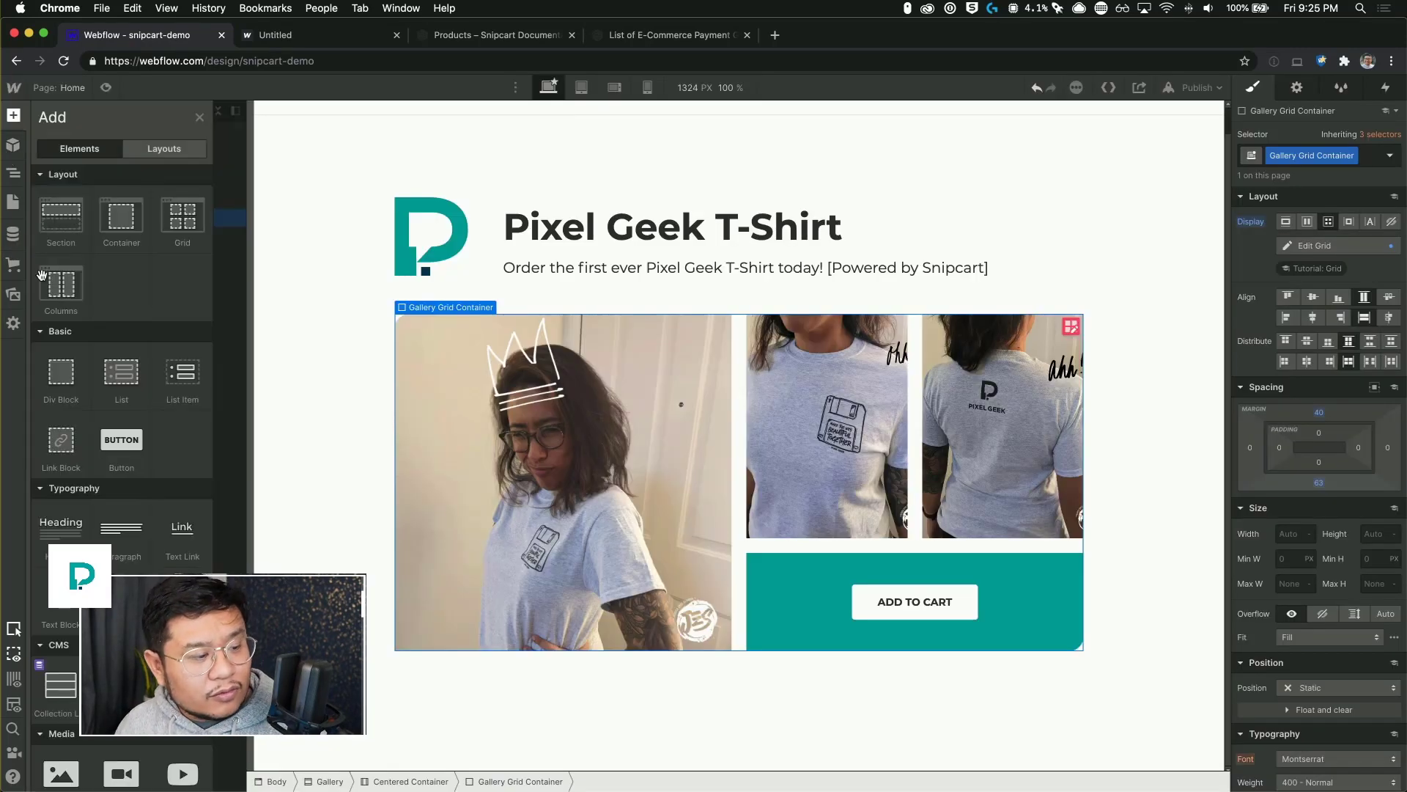
{"action": "scroll", "coordinate": [73, 631], "scroll_direction": "down", "scroll_amount": 3}
{"action": "left_click_drag", "start_coordinate": [62, 643], "coordinate": [707, 685]}
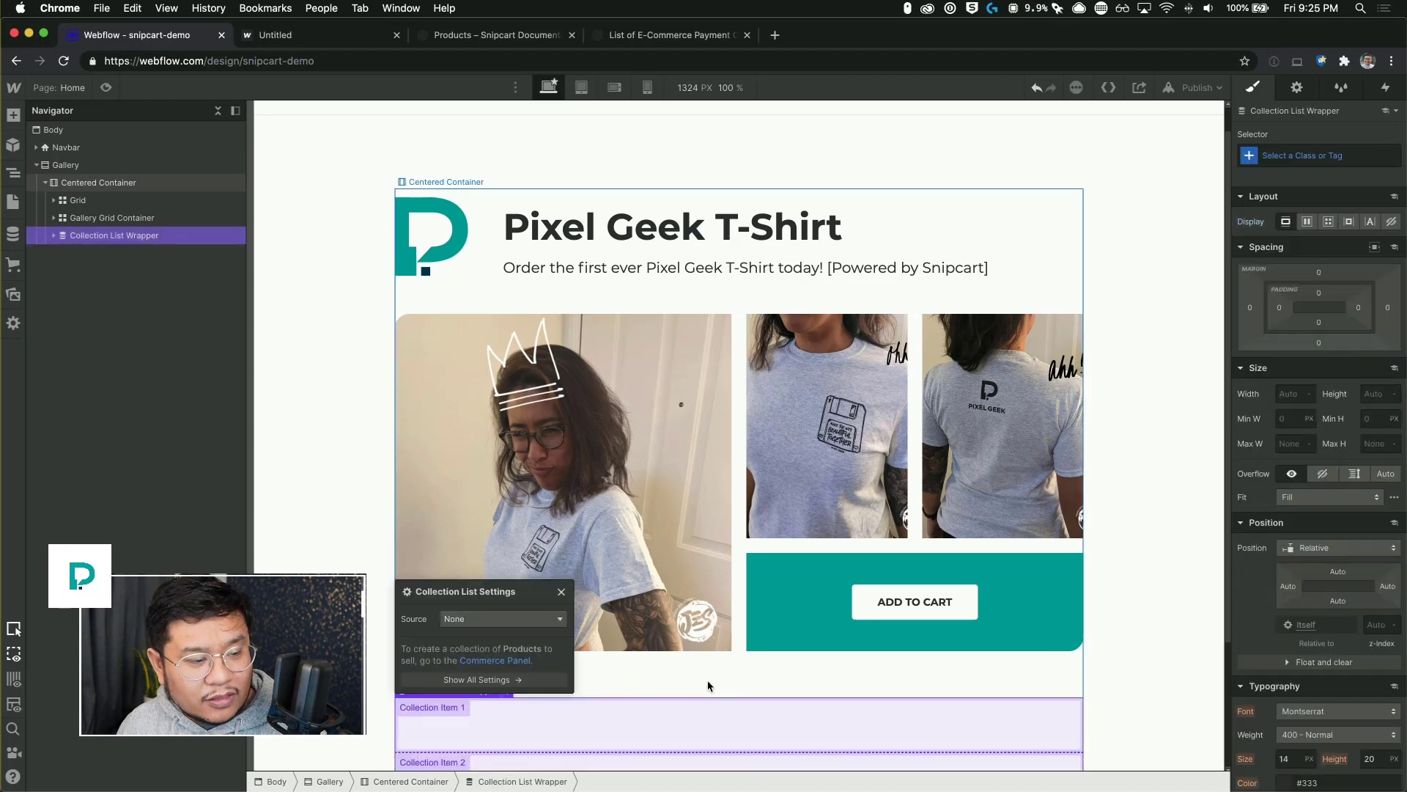
- Connect the new Collection List to the Products collection as its source and close its settings
{"action": "scroll", "coordinate": [667, 660], "scroll_direction": "down", "scroll_amount": 3}
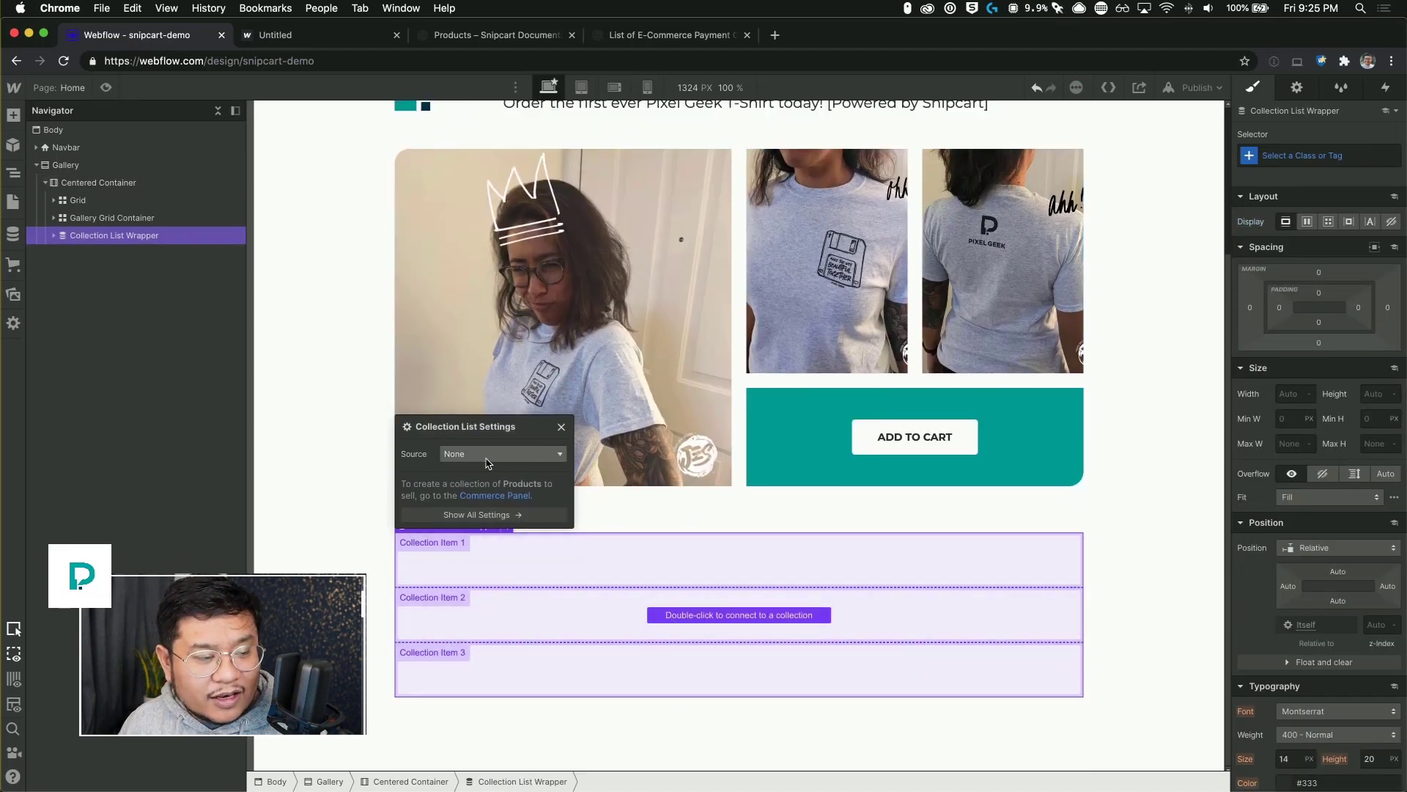
{"action": "left_click", "coordinate": [485, 455]}
{"action": "left_click", "coordinate": [482, 497]}
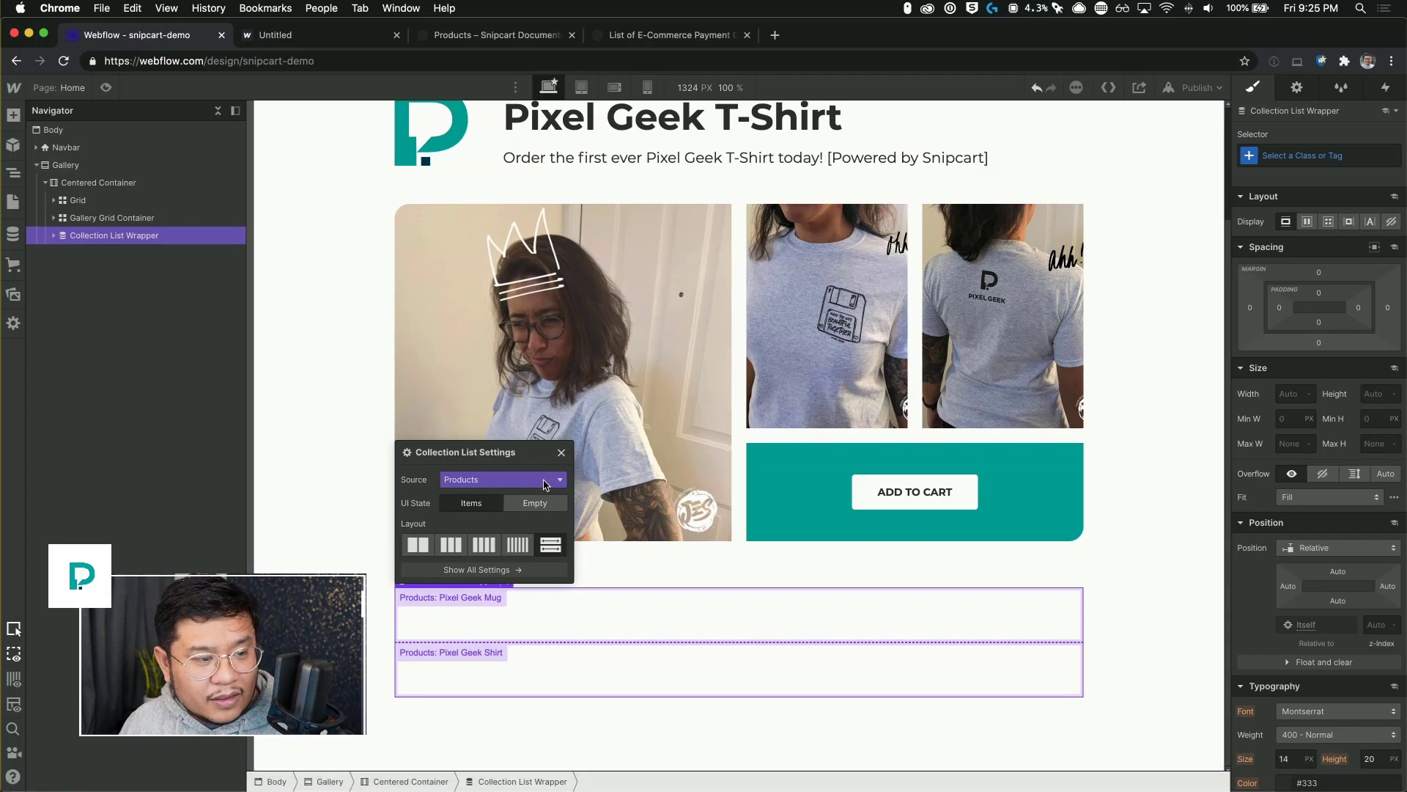
{"action": "left_click", "coordinate": [562, 454]}
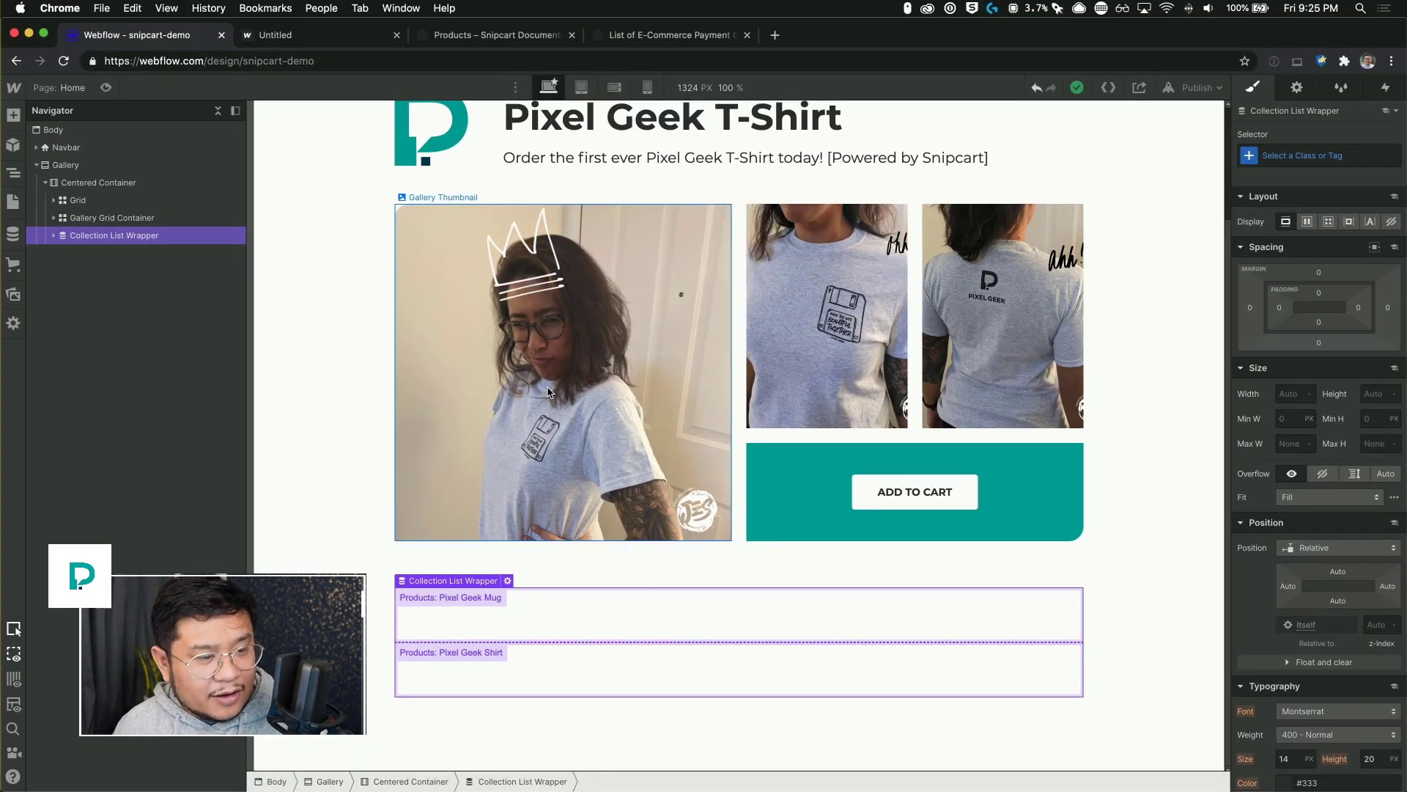
- Add a Div Block inside the Products list's Collection Item
{"action": "left_click", "coordinate": [544, 609]}
{"action": "key", "text": "a"}
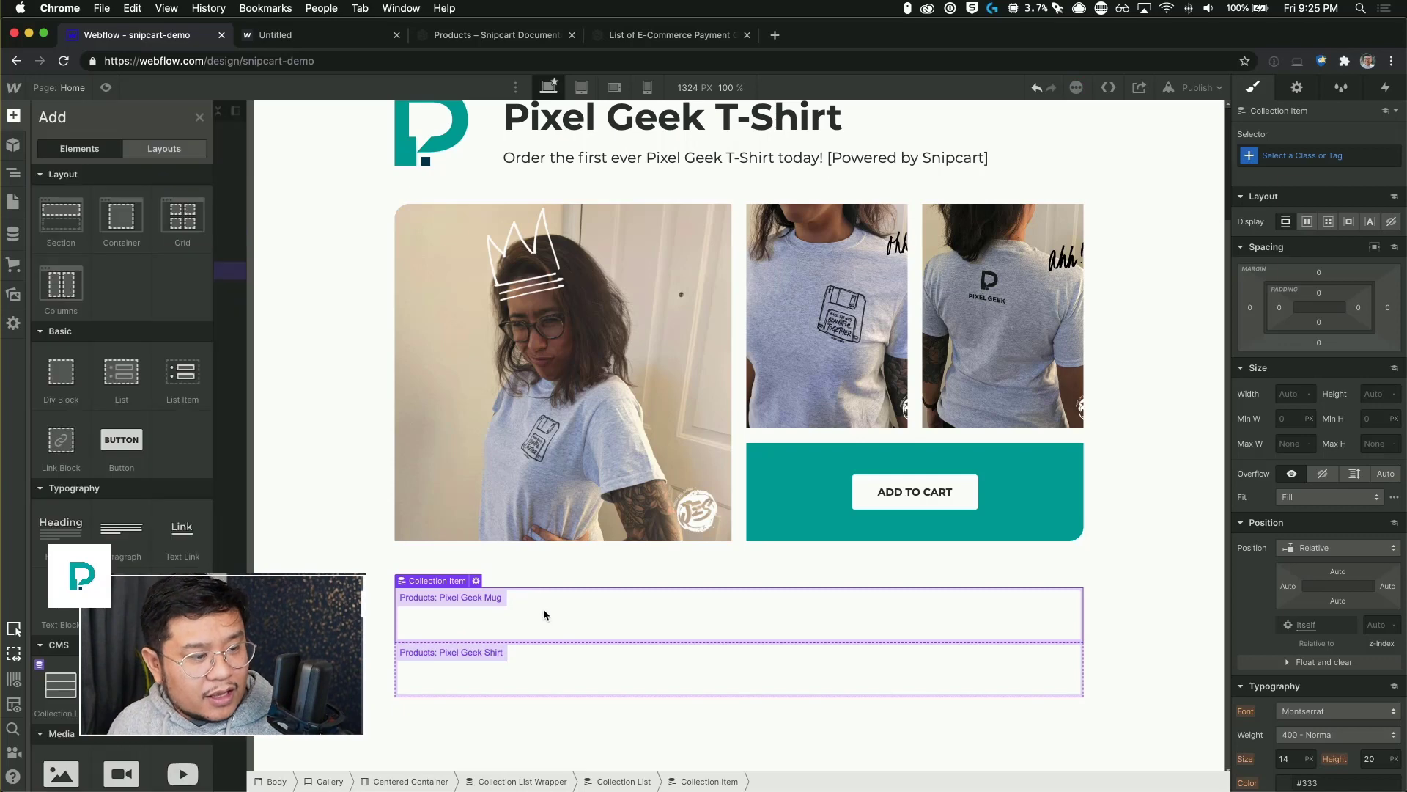
{"action": "key", "text": "a"}
{"action": "key", "text": "a"}
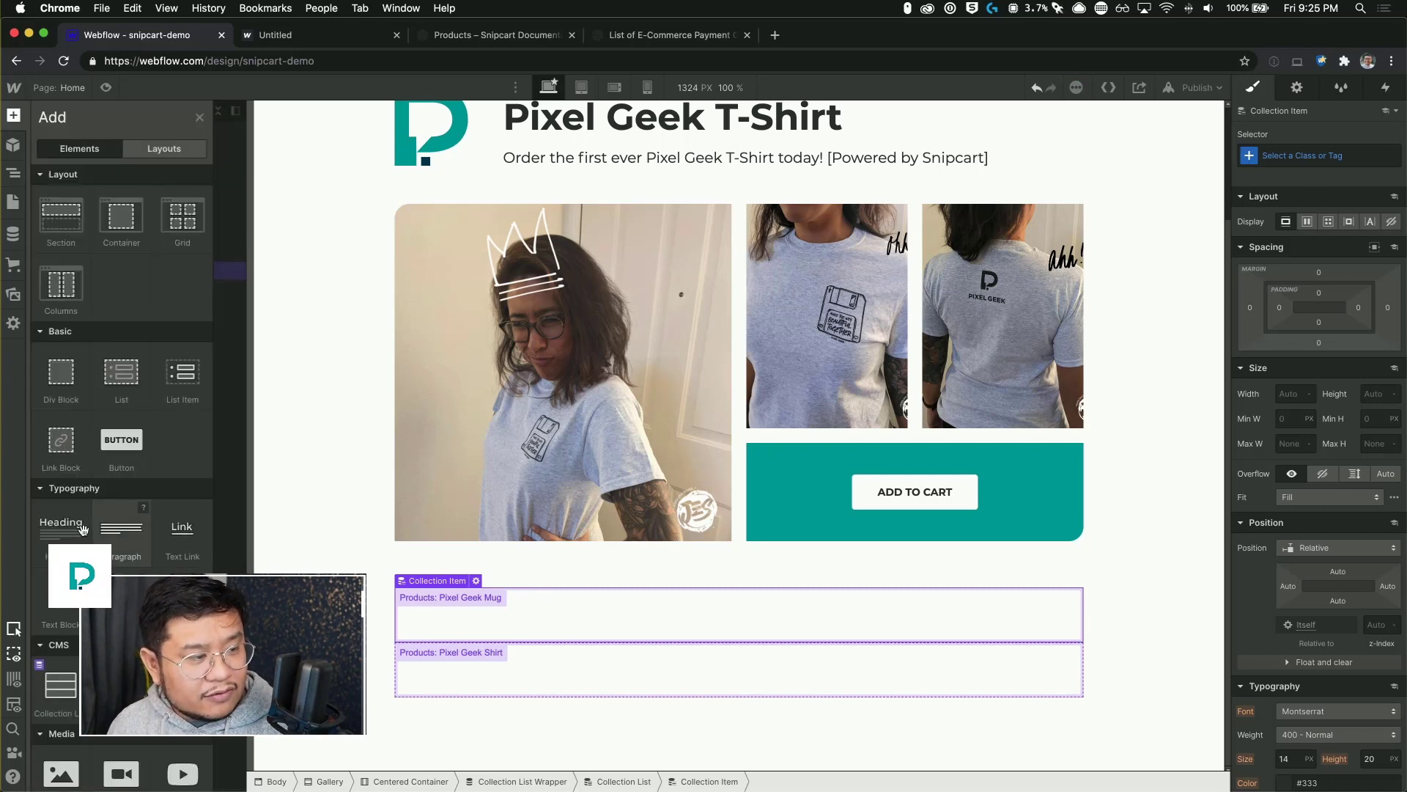
{"action": "left_click_drag", "start_coordinate": [67, 406], "coordinate": [615, 608]}
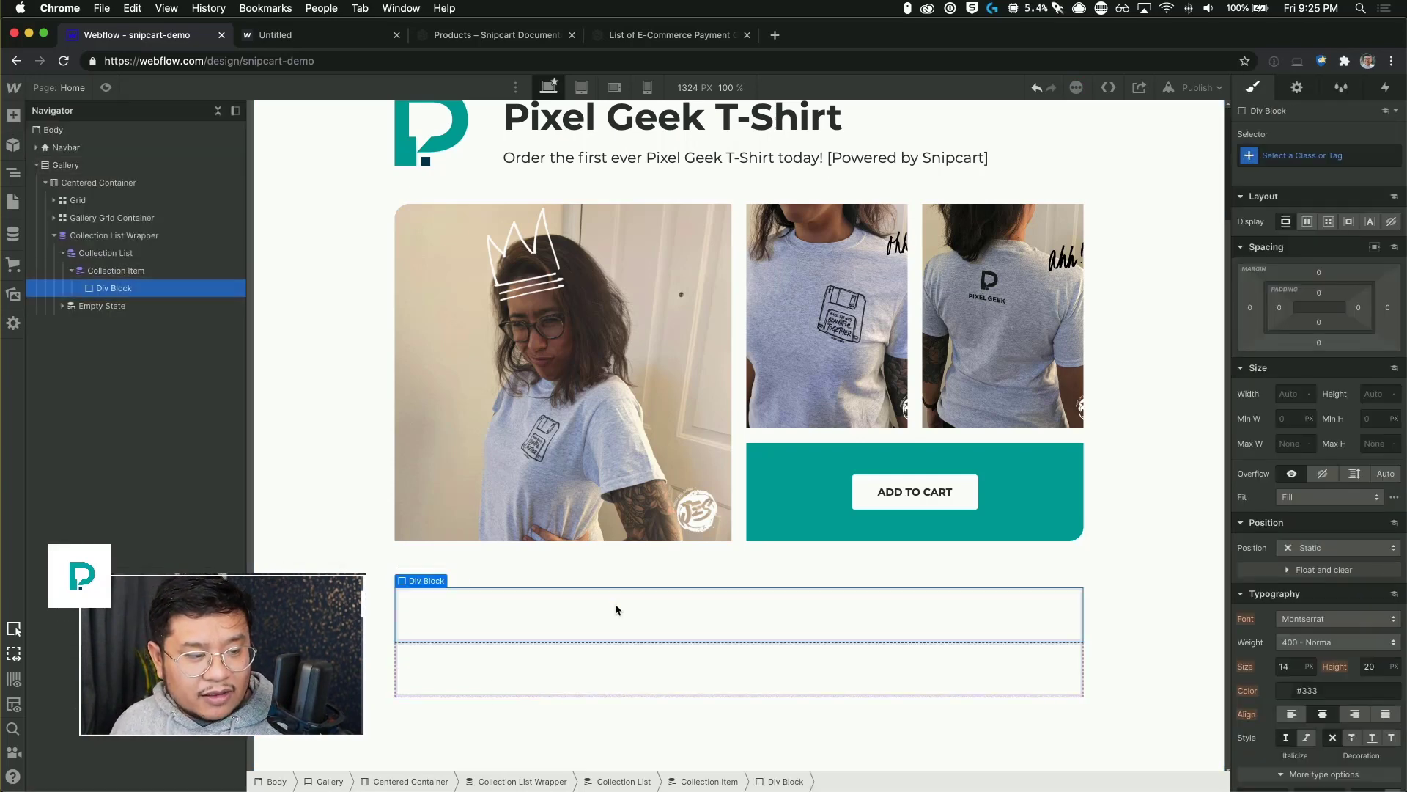
- Make the new Div Block a grid with one row and two columns sized 0.5fr and 1fr
{"action": "left_click", "coordinate": [1328, 221]}
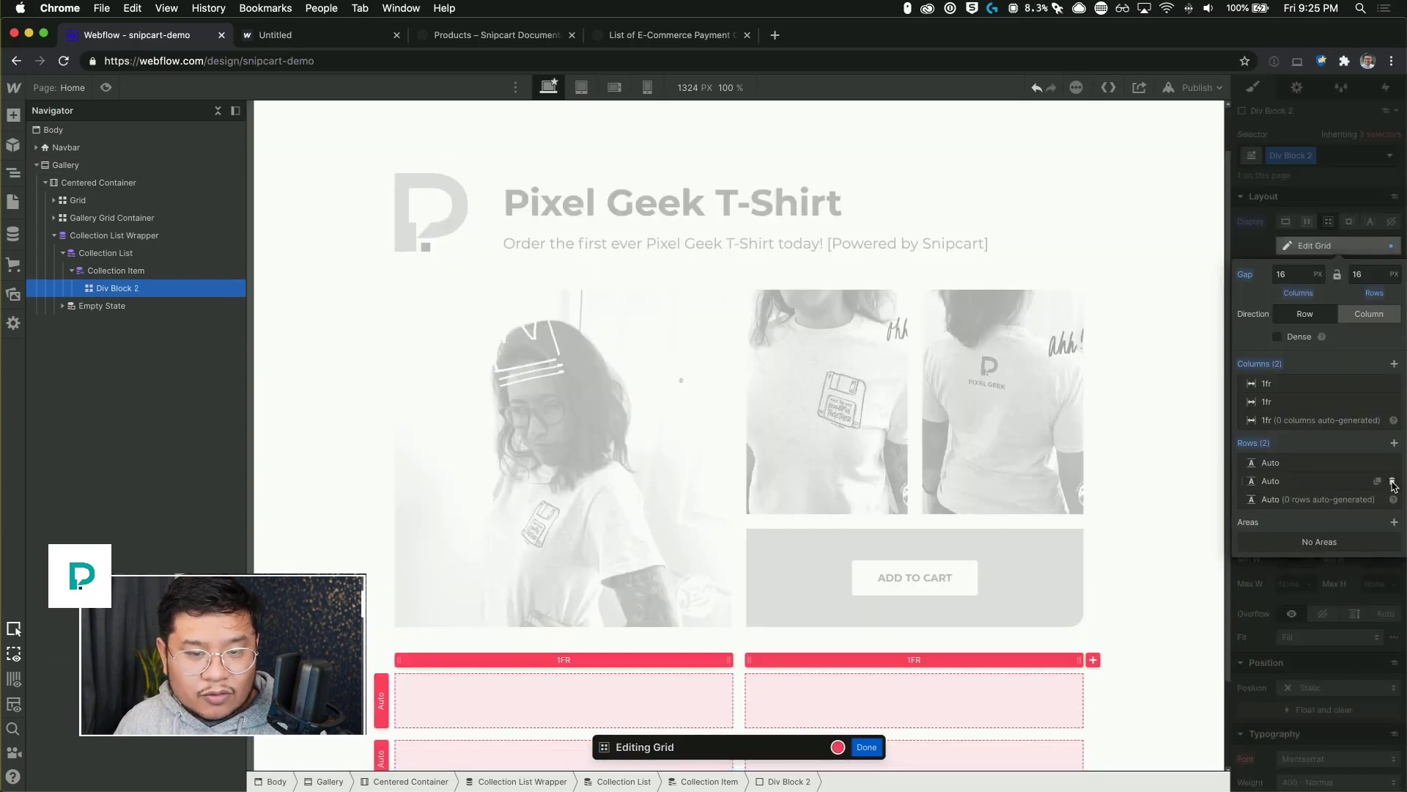
{"action": "left_click", "coordinate": [1392, 481]}
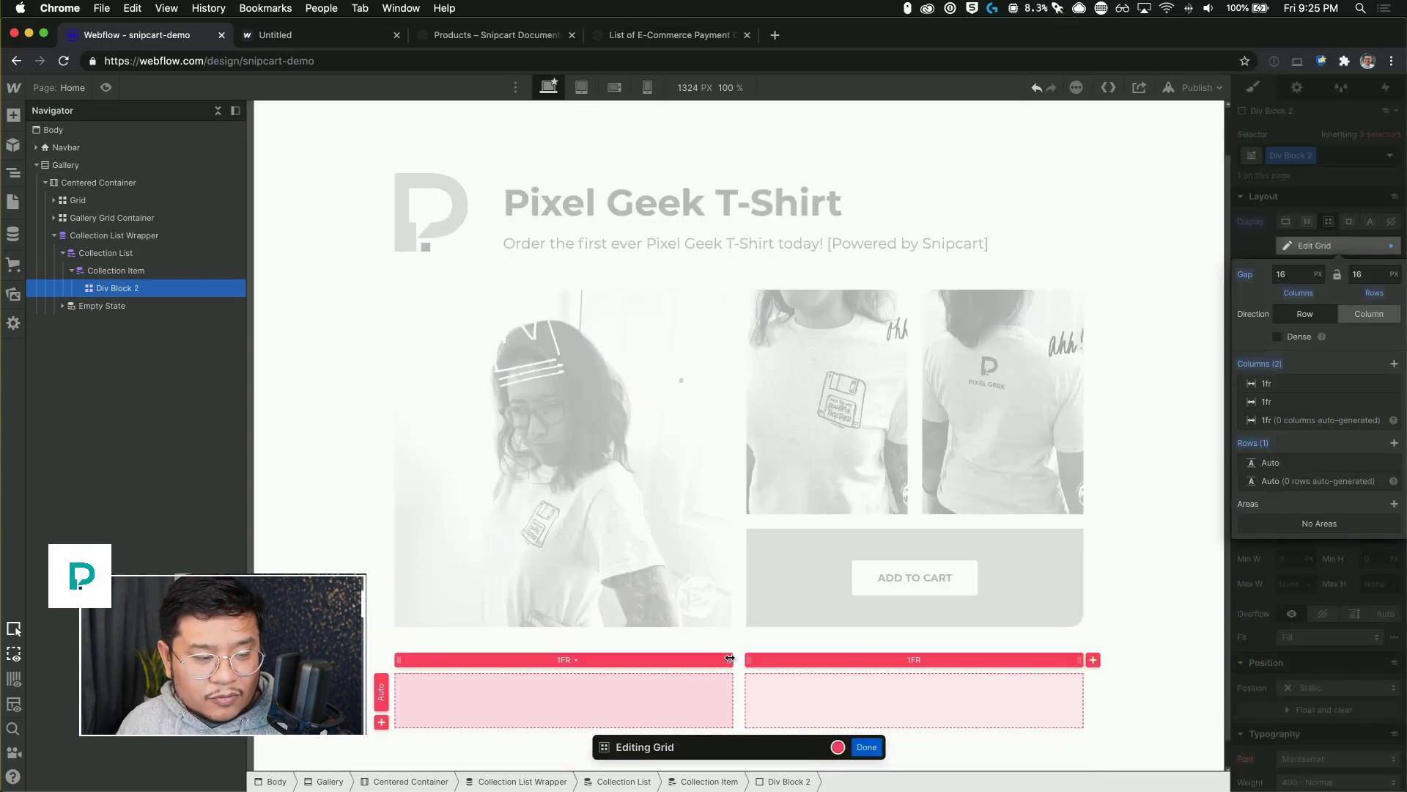
{"action": "left_click_drag", "start_coordinate": [738, 658], "coordinate": [565, 667]}
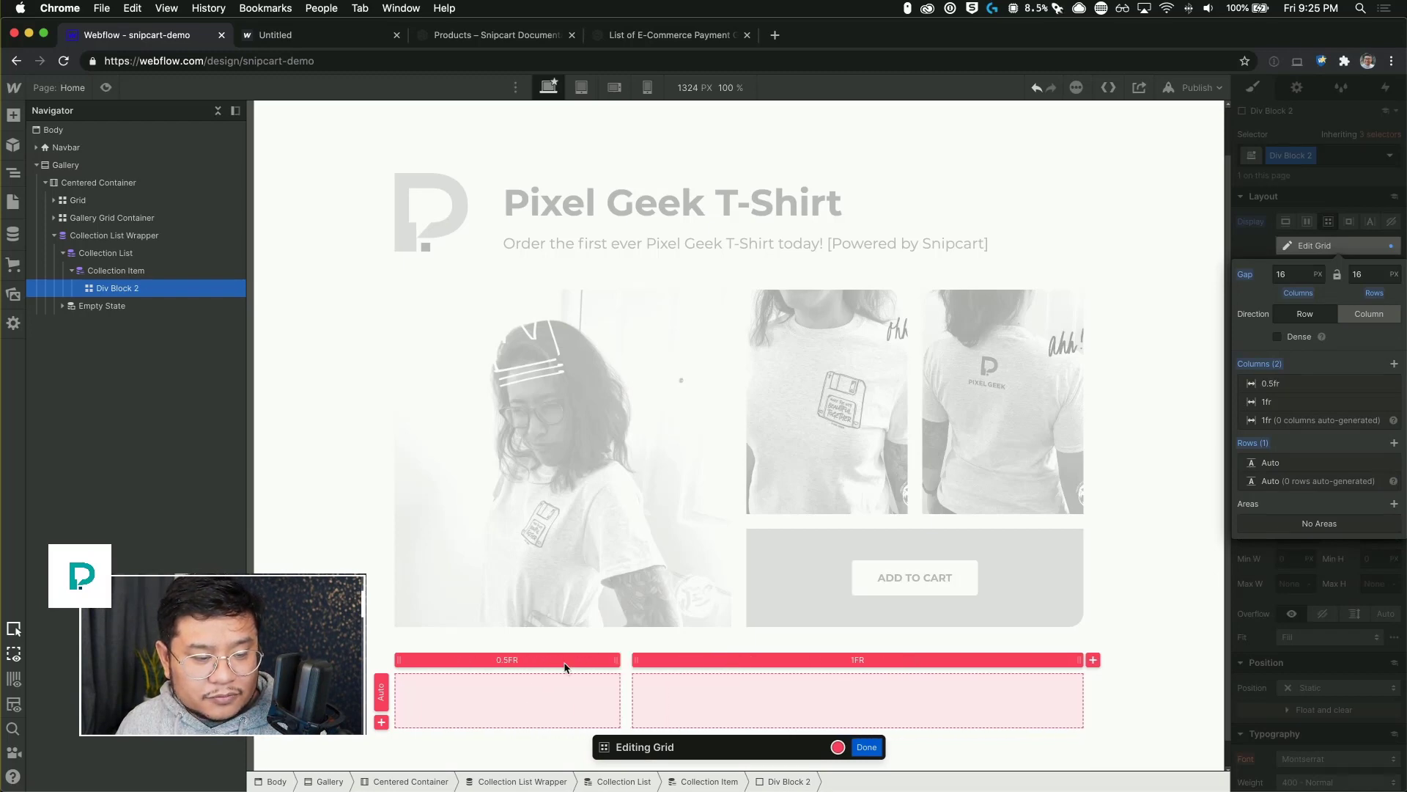
{"action": "left_click", "coordinate": [867, 747]}
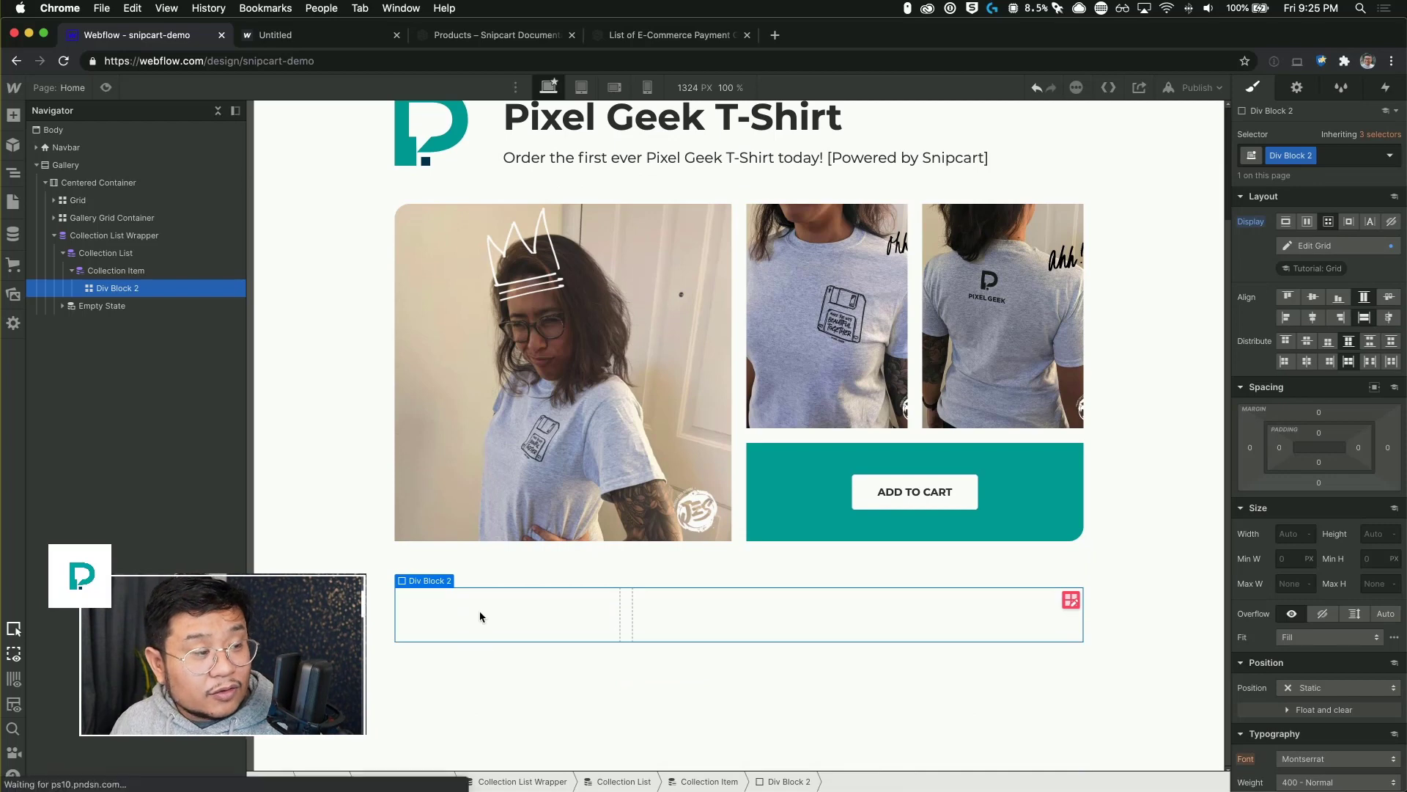
- Add an Image to the grid's narrow first column and bind it to the Products main photo field
{"action": "key", "text": "a"}
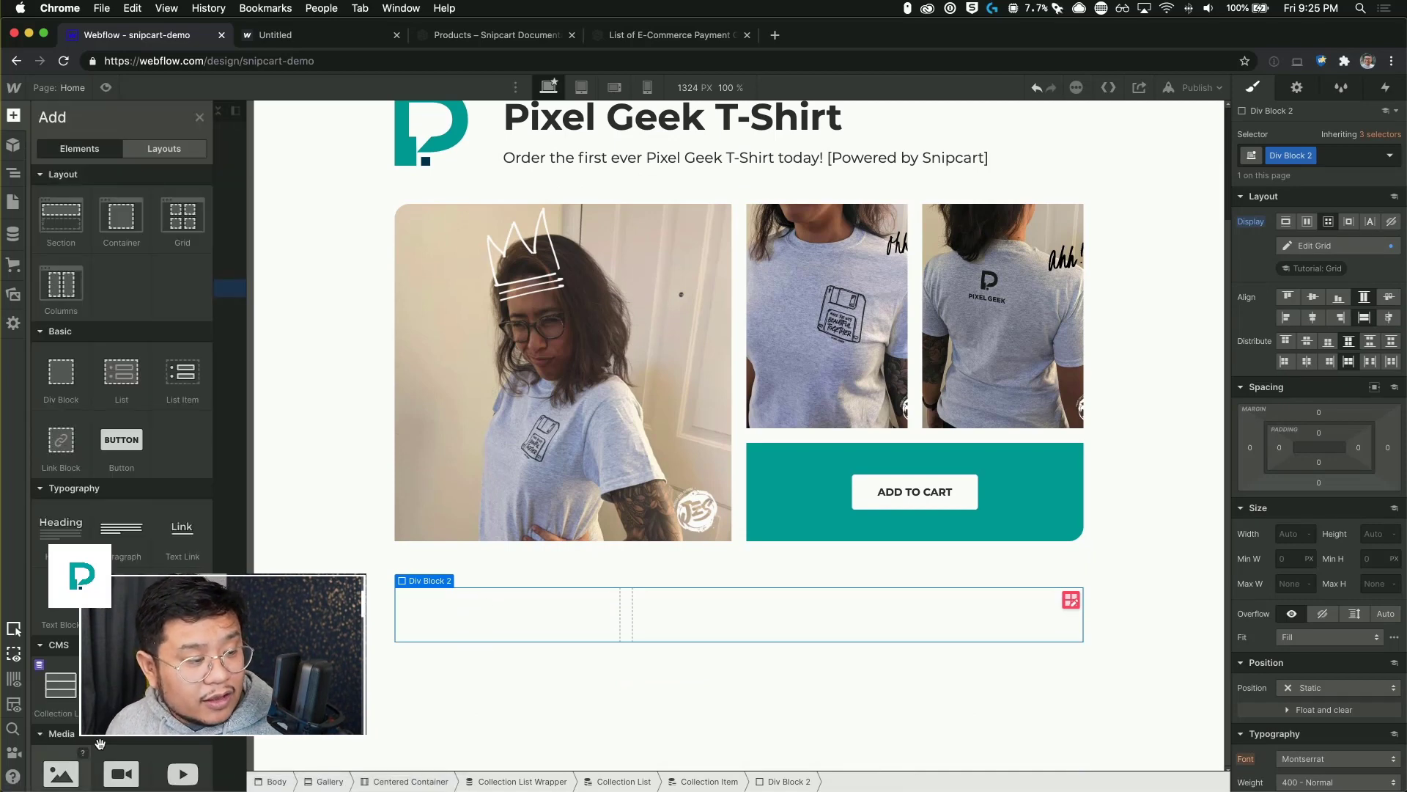
{"action": "scroll", "coordinate": [63, 689], "scroll_direction": "down", "scroll_amount": 3}
{"action": "left_click_drag", "start_coordinate": [406, 606], "coordinate": [475, 611]}
{"action": "left_click", "coordinate": [455, 383]}
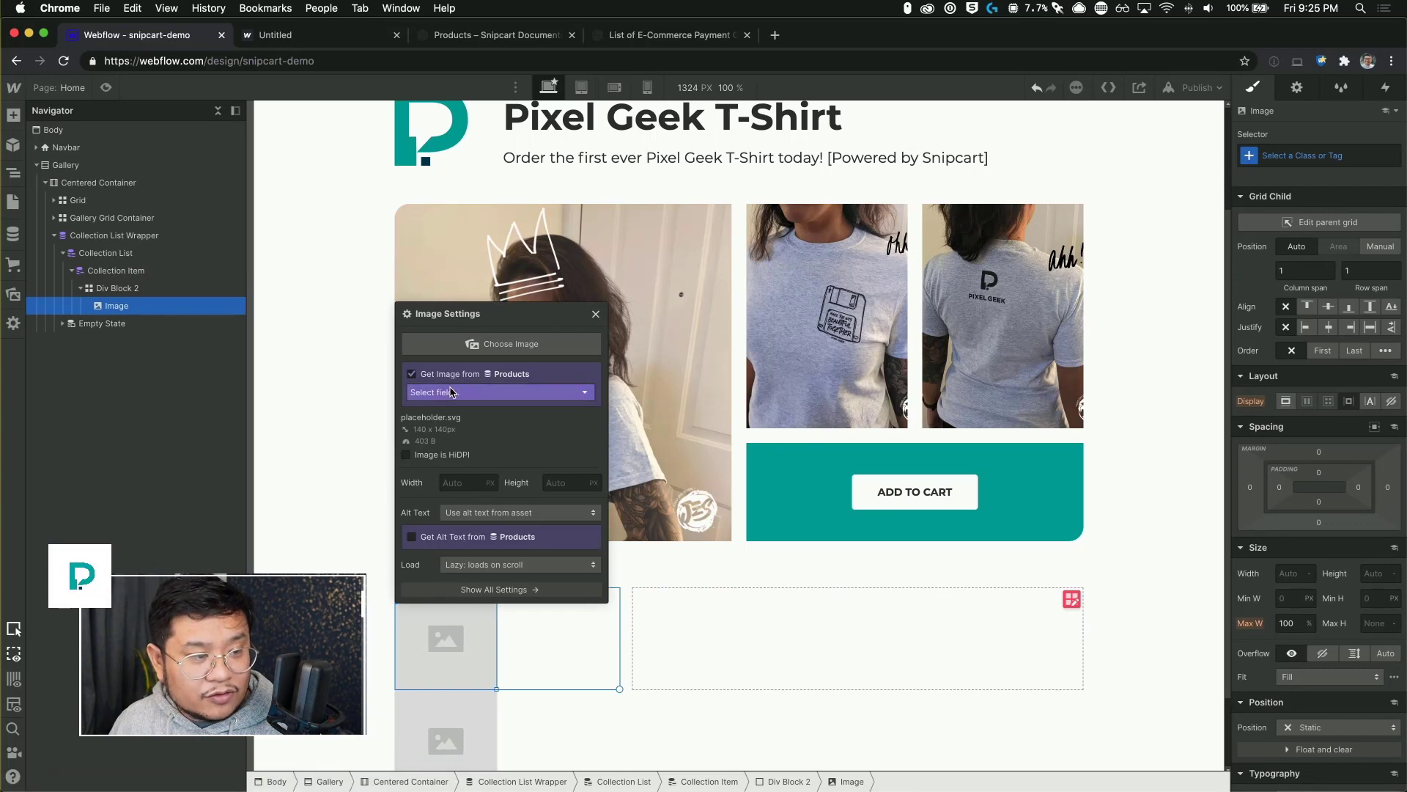
{"action": "left_click", "coordinate": [455, 394]}
{"action": "left_click", "coordinate": [454, 429]}
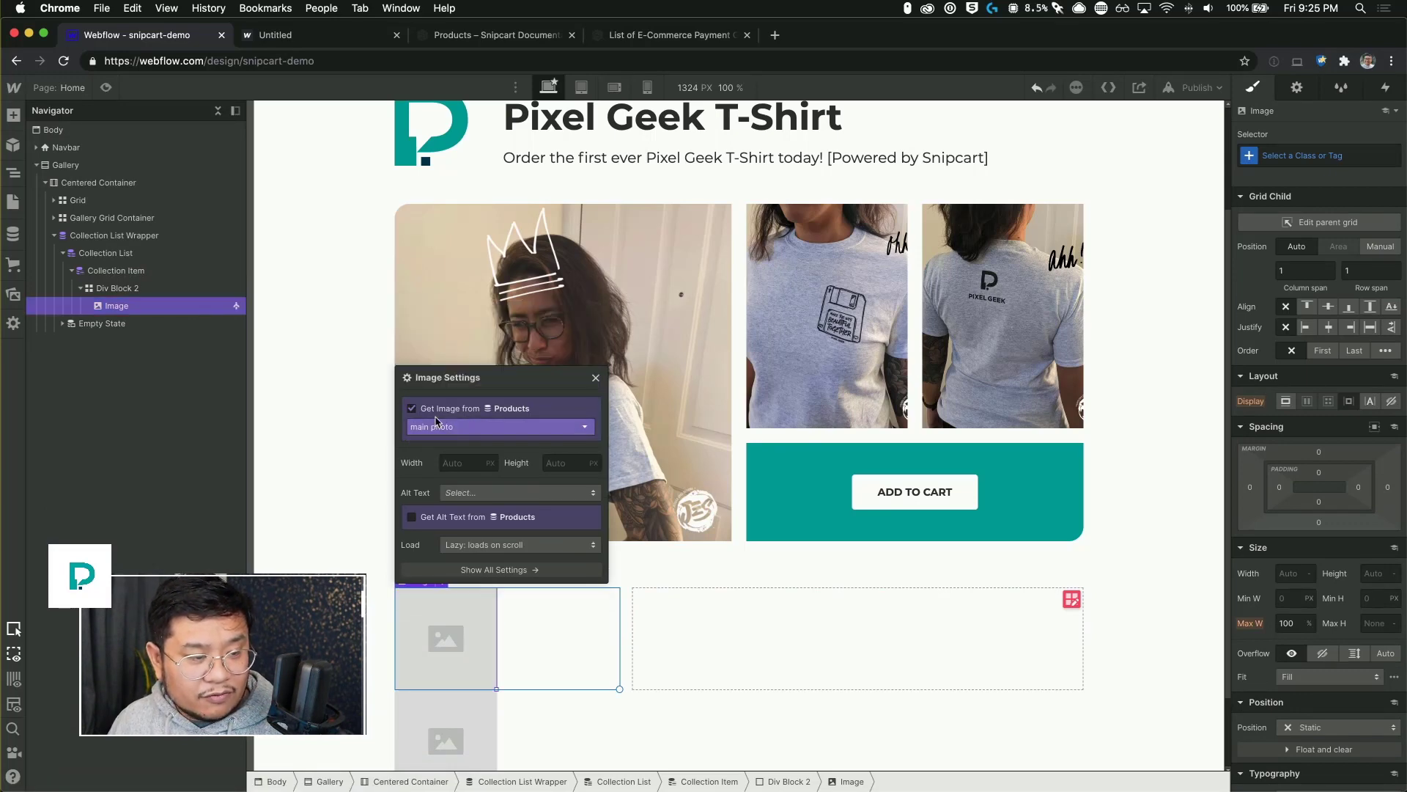
- Bind the image's alt text to the Products Name field and close the image settings
{"action": "left_click", "coordinate": [514, 491]}
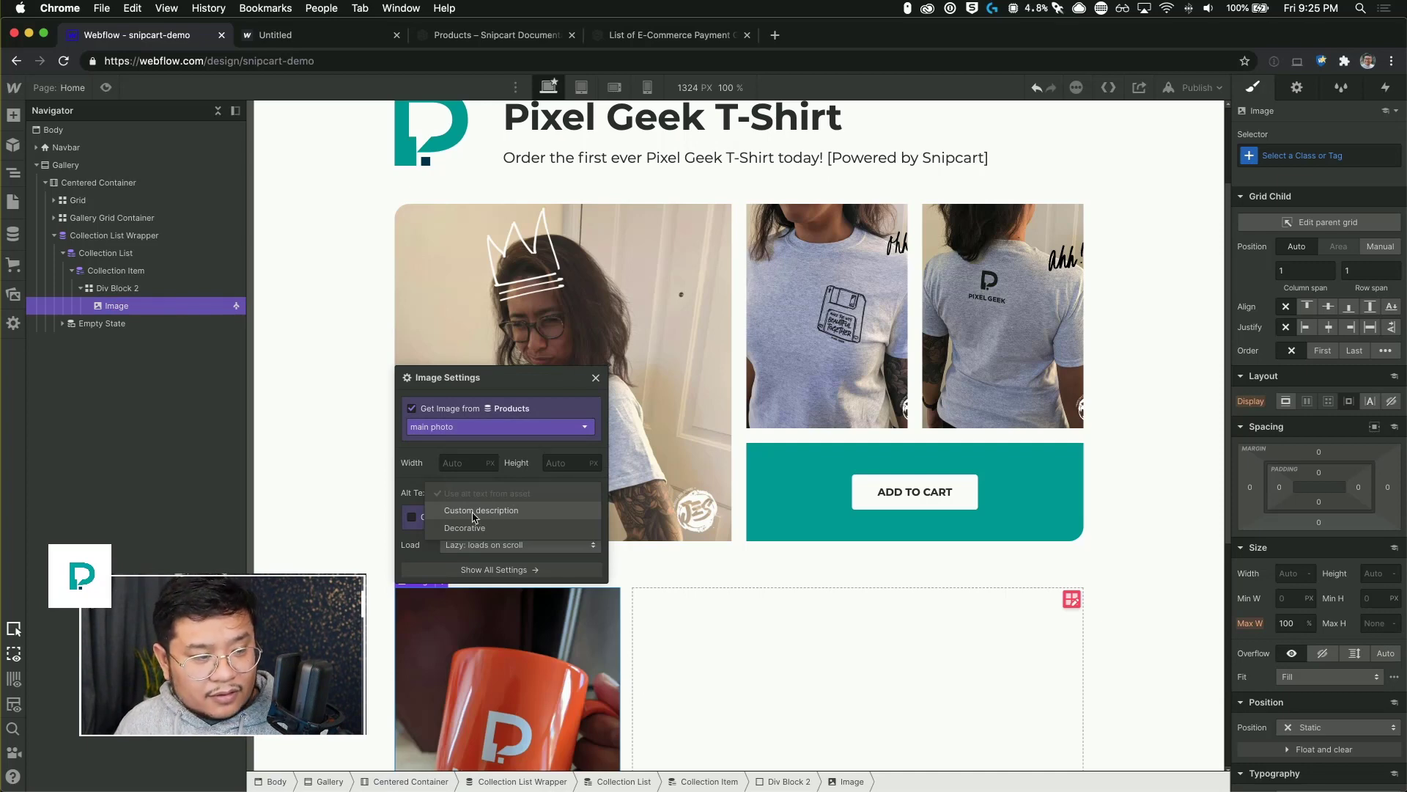
{"action": "left_click", "coordinate": [477, 498]}
{"action": "left_click", "coordinate": [411, 517]}
{"action": "left_click", "coordinate": [439, 535]}
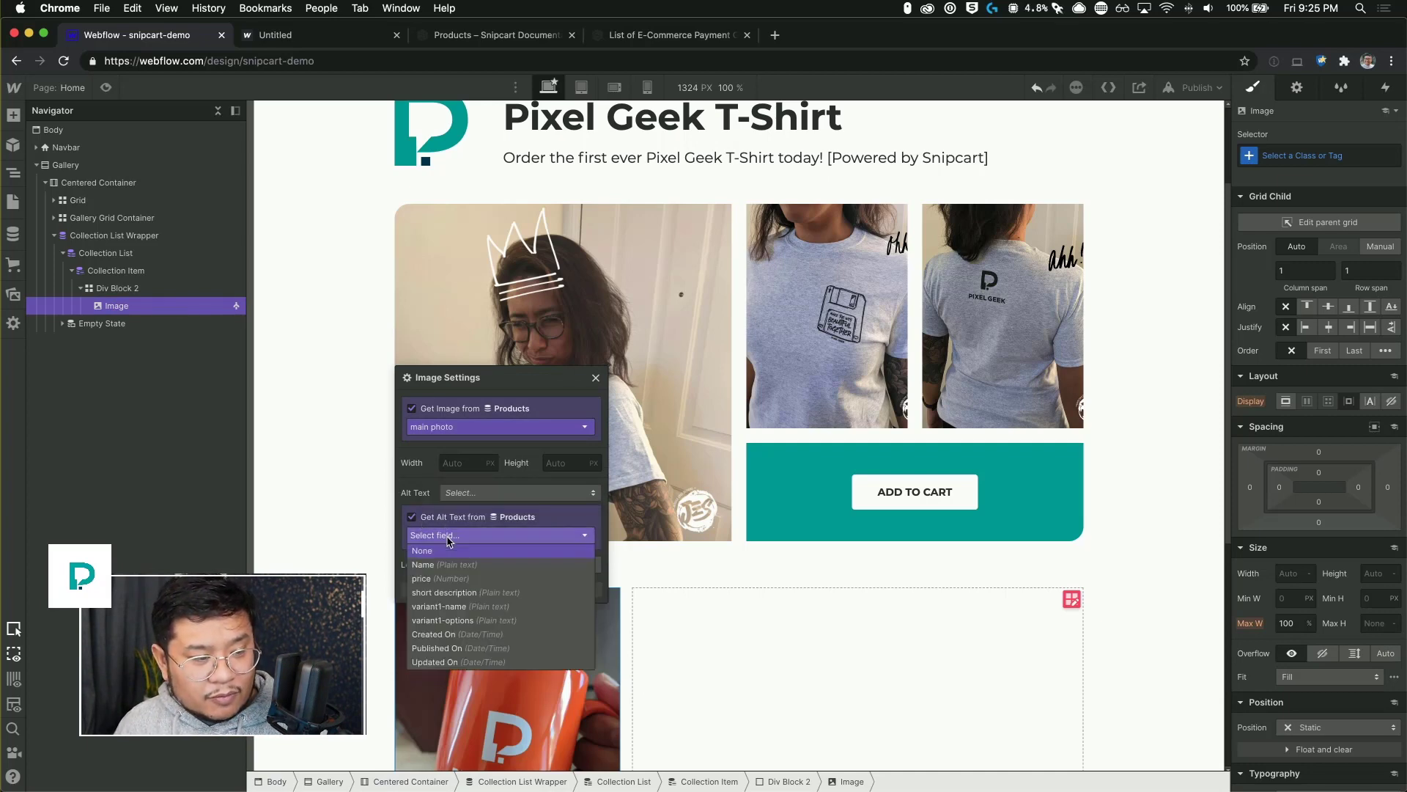
{"action": "left_click", "coordinate": [443, 564]}
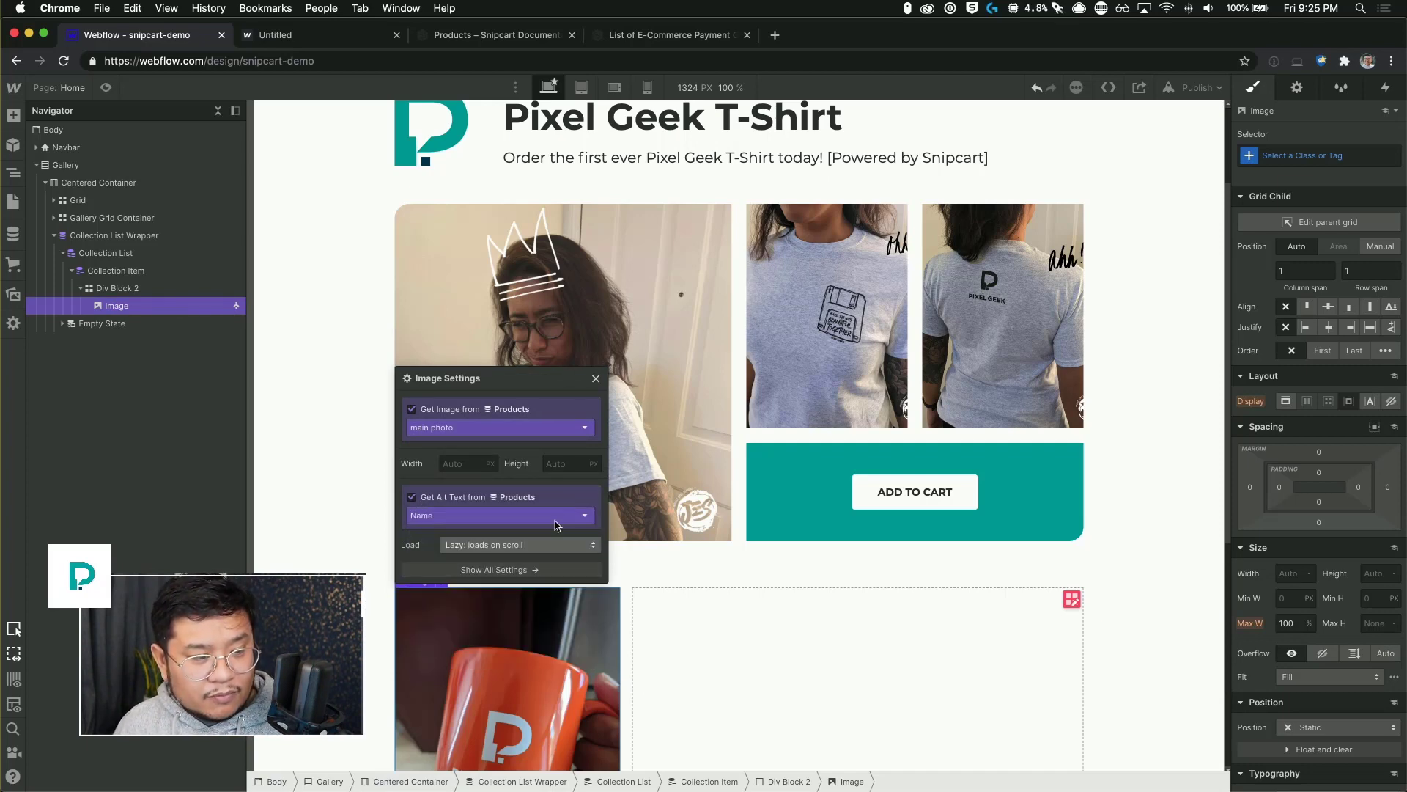
{"action": "left_click", "coordinate": [595, 376]}
- Set the product image's width and height to 250 px and its fit to Cover
{"action": "scroll", "coordinate": [603, 595], "scroll_direction": "down", "scroll_amount": 6}
{"action": "scroll", "coordinate": [557, 367], "scroll_direction": "up", "scroll_amount": 1}
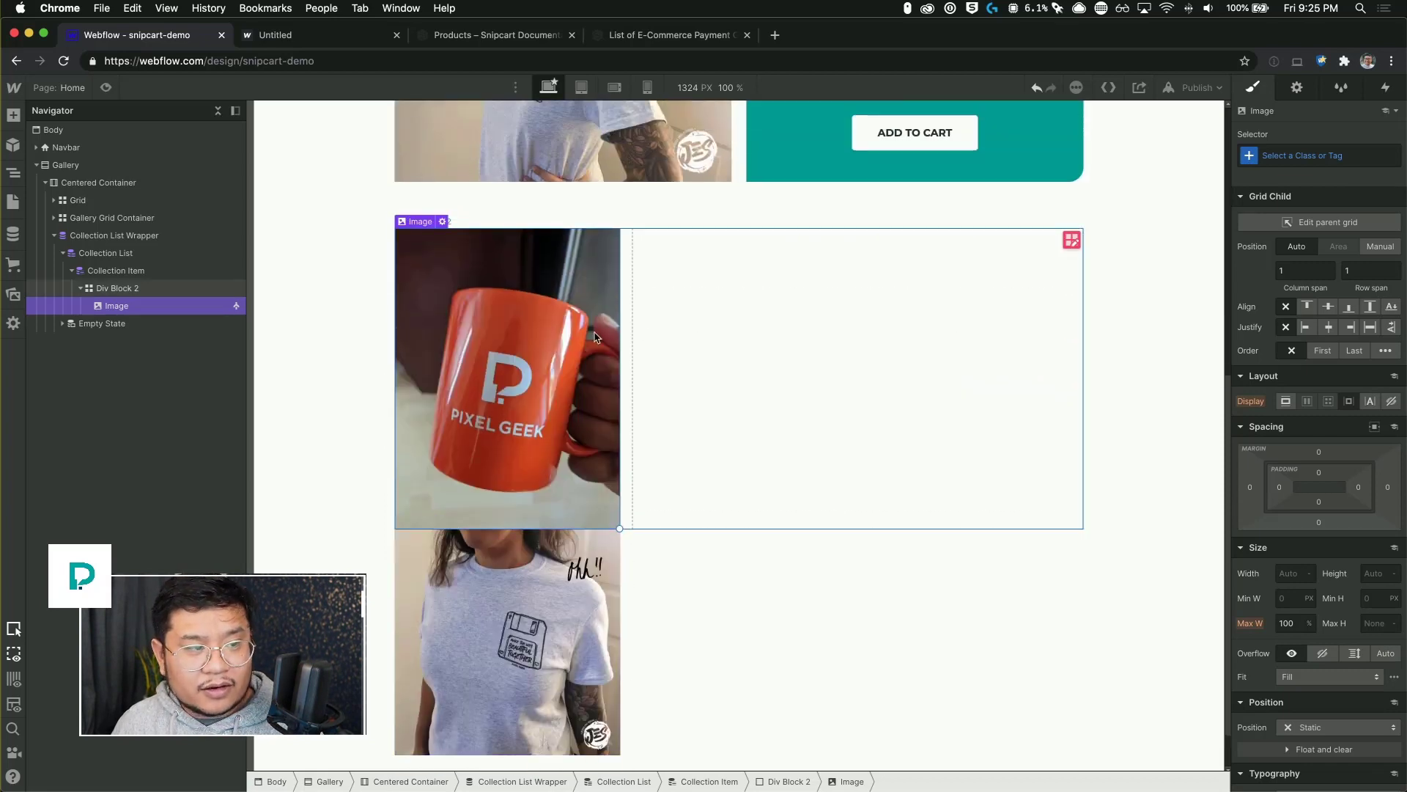
{"action": "left_click", "coordinate": [1301, 573]}
{"action": "type", "text": "250"}
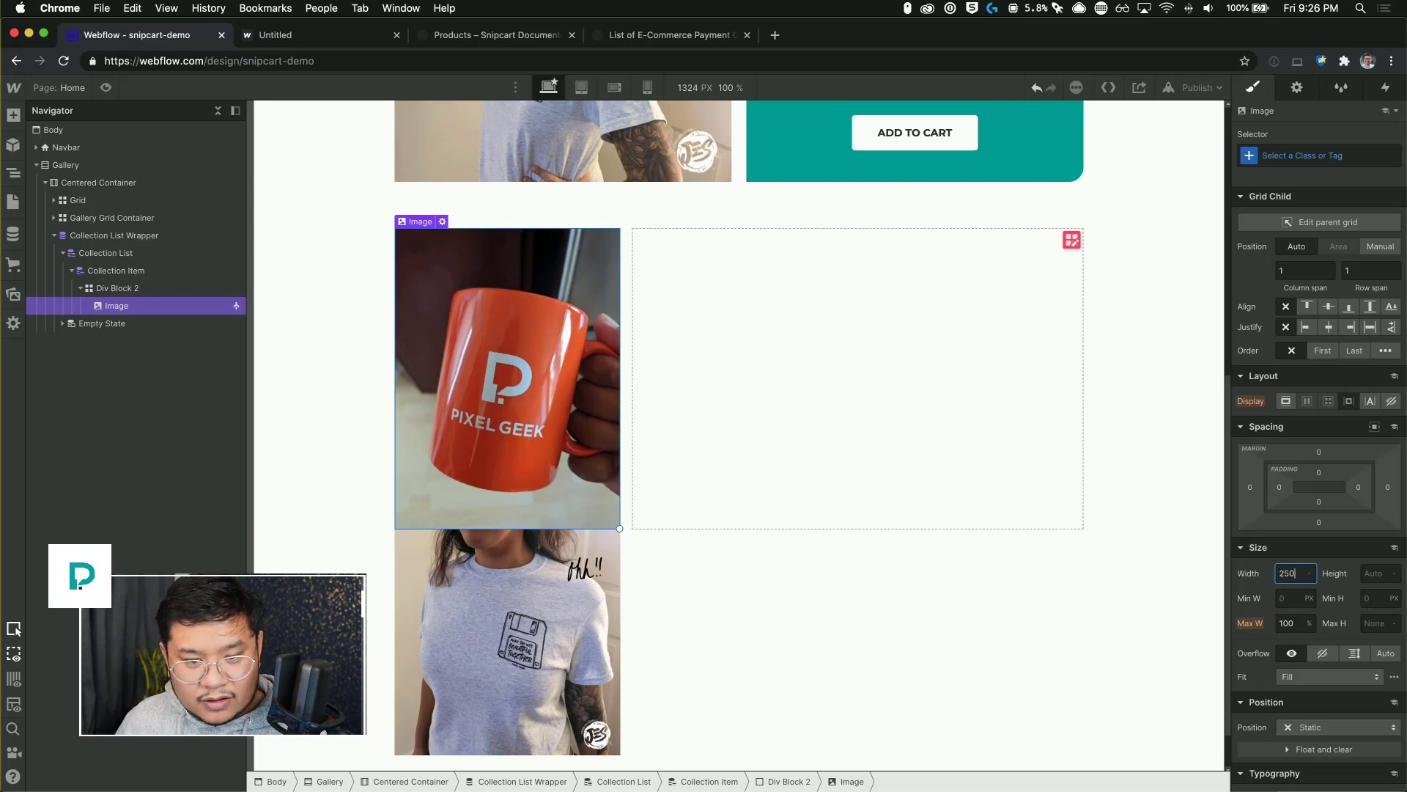
{"action": "key", "text": "Tab"}
{"action": "type", "text": "250"}
{"action": "left_click", "coordinate": [1308, 677]}
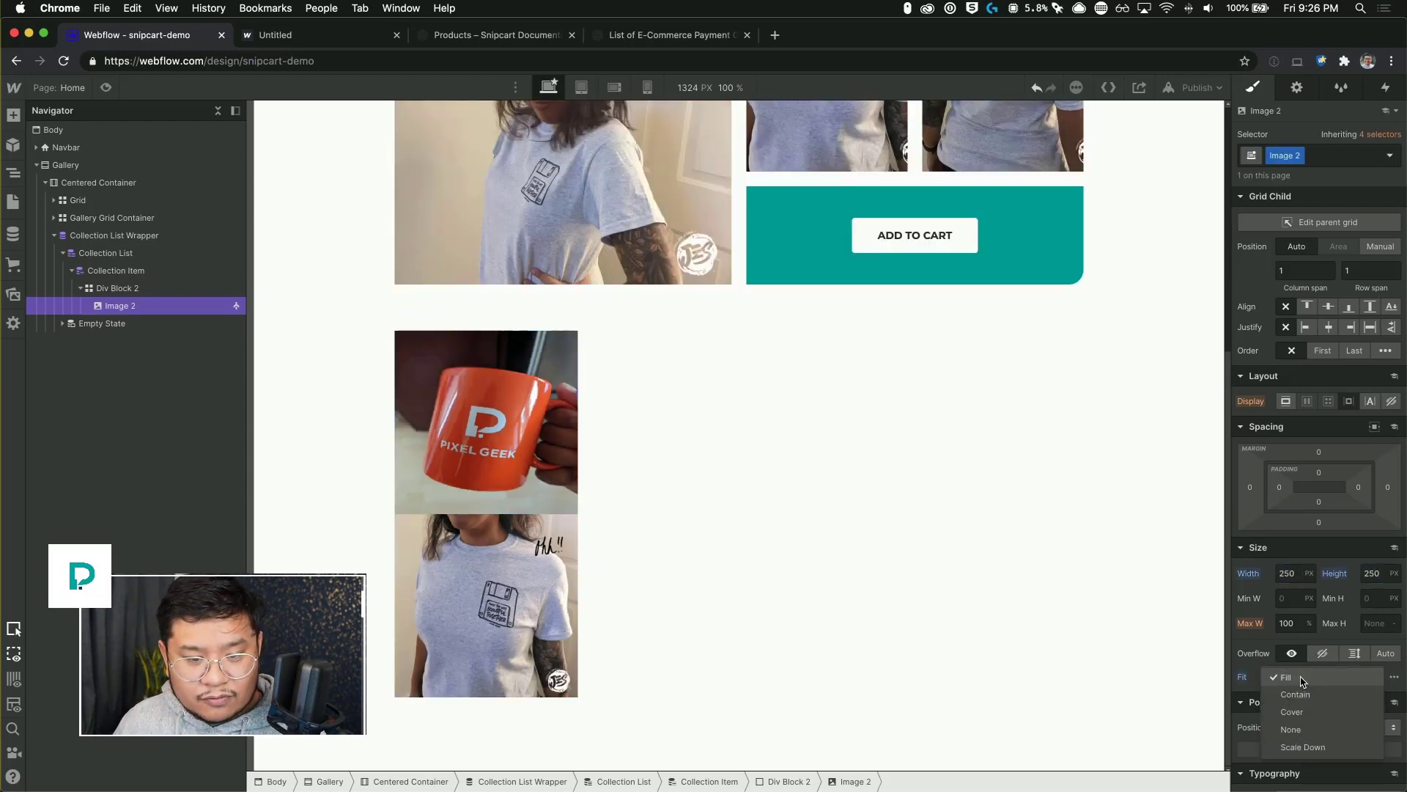
{"action": "left_click", "coordinate": [1303, 712]}
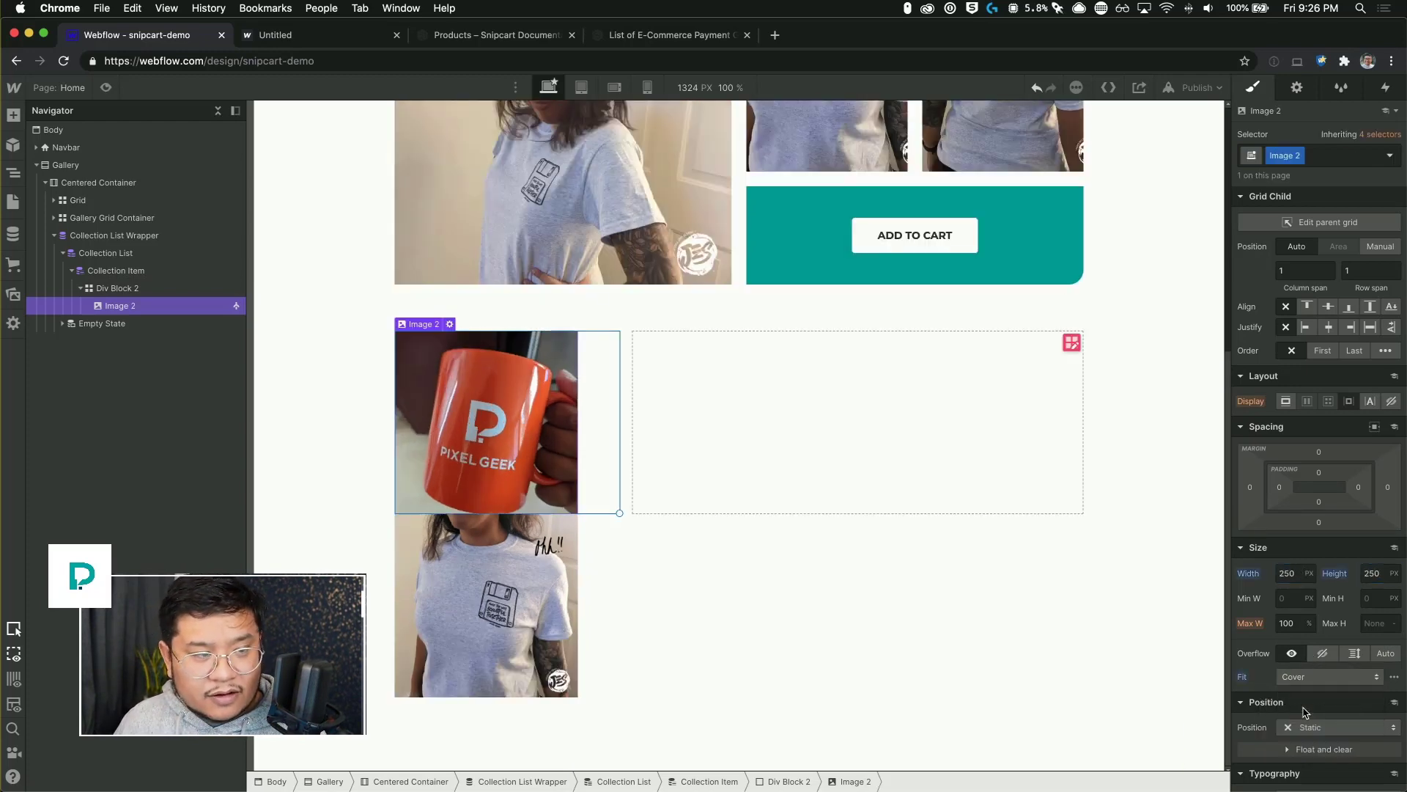
- Add a bottom margin to the Collection Item to separate the product rows
{"action": "left_click", "coordinate": [152, 289]}
{"action": "left_click", "coordinate": [153, 271]}
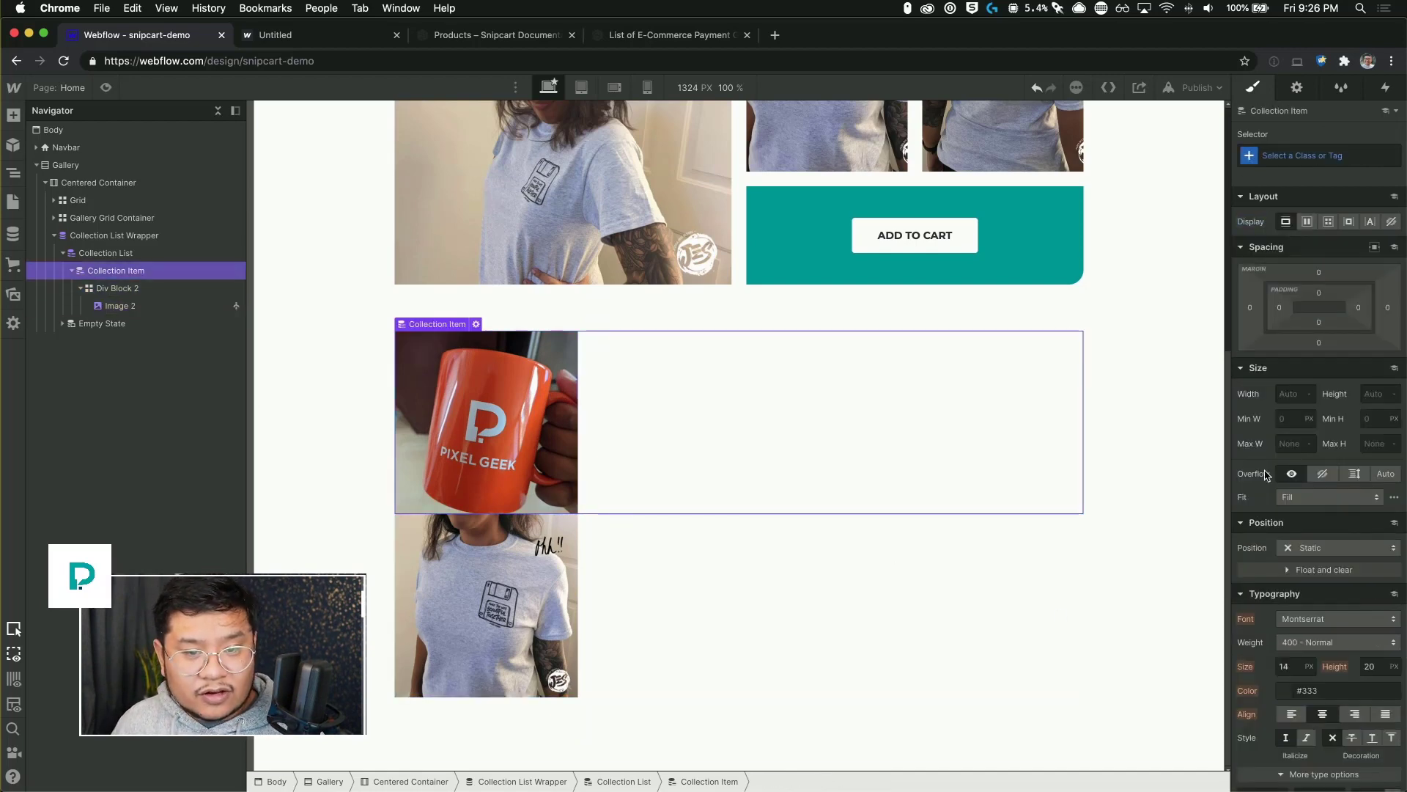
{"action": "left_click_drag", "start_coordinate": [1342, 338], "coordinate": [1340, 364]}
- Round only the product image's top-left corner with a 20 px radius
{"action": "left_click", "coordinate": [843, 403]}
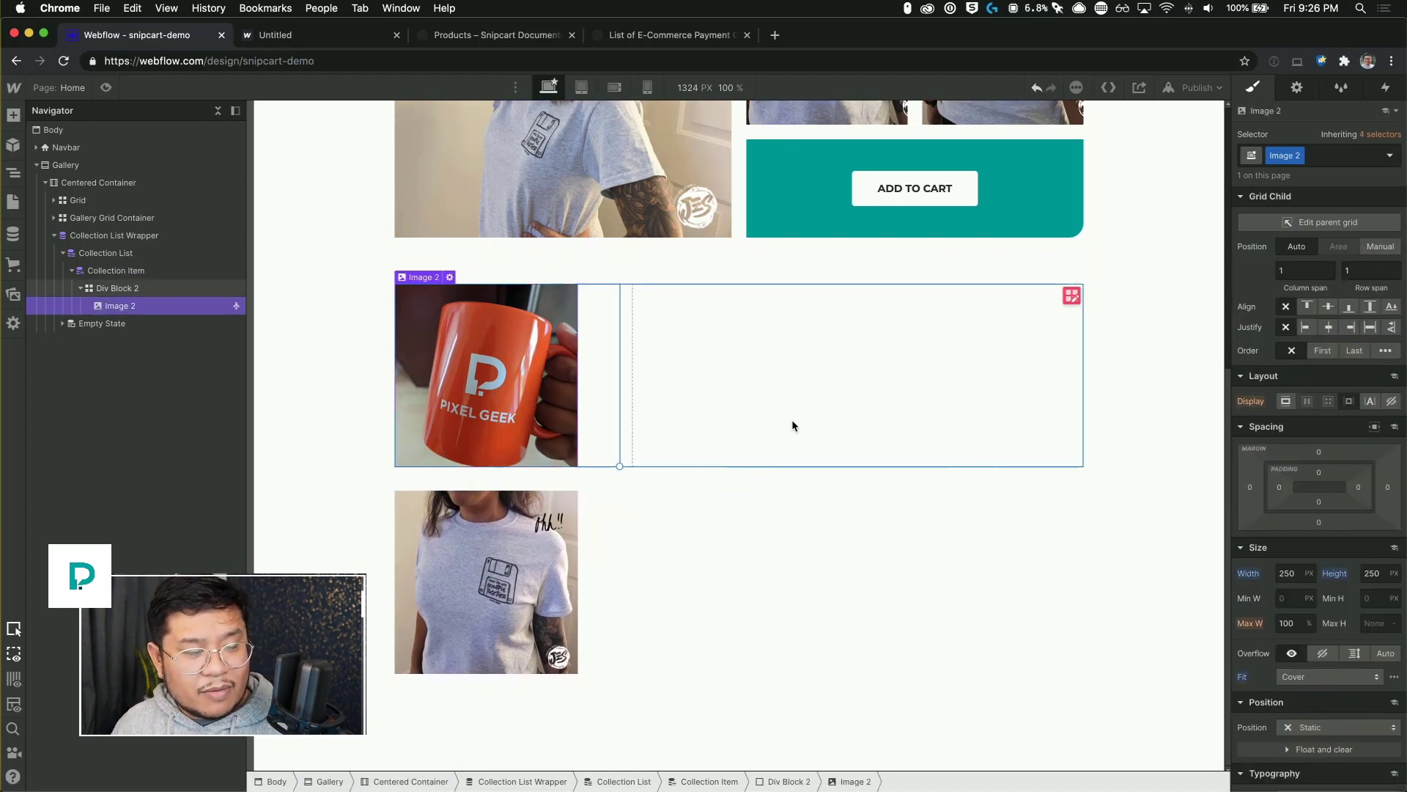
{"action": "scroll", "coordinate": [1344, 660], "scroll_direction": "down", "scroll_amount": 10}
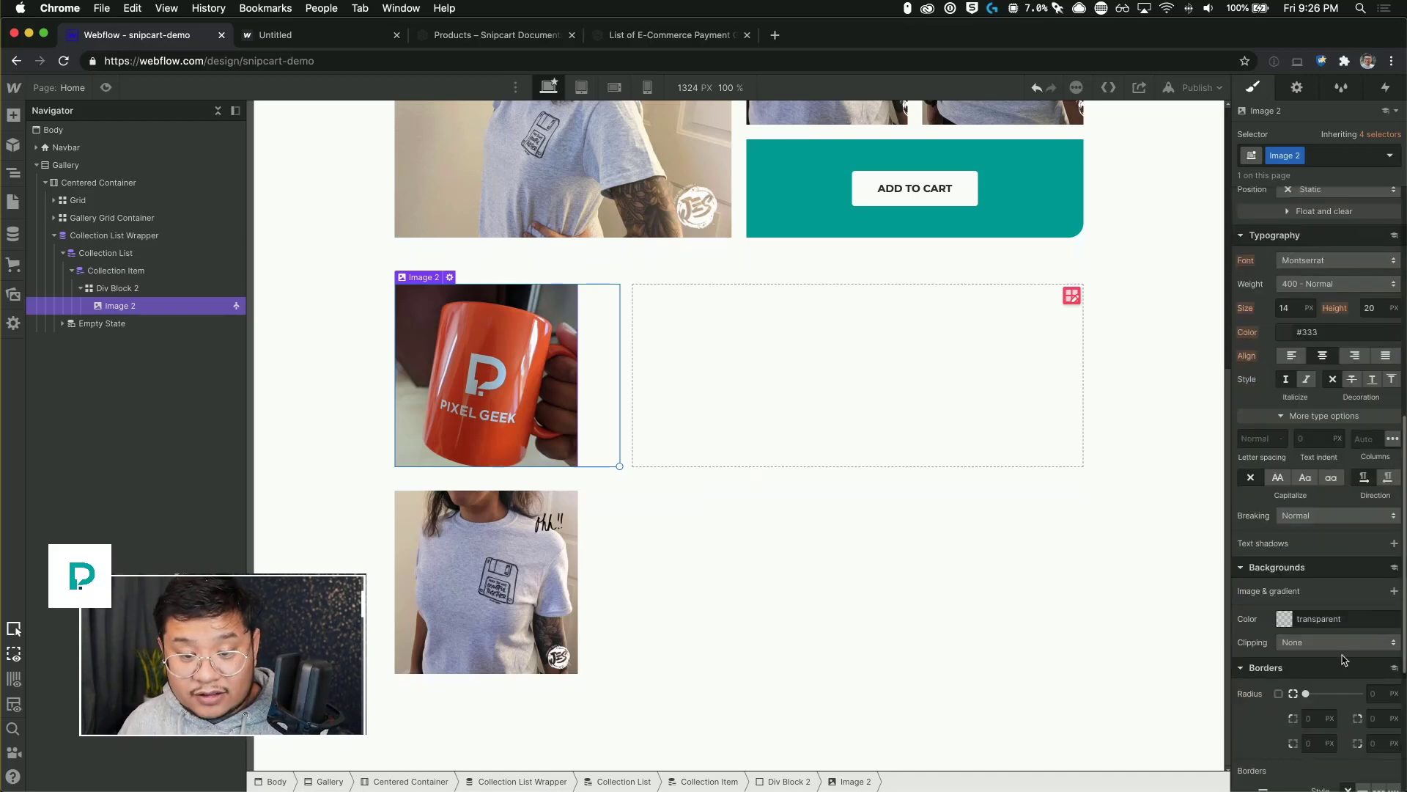
{"action": "left_click", "coordinate": [1311, 719]}
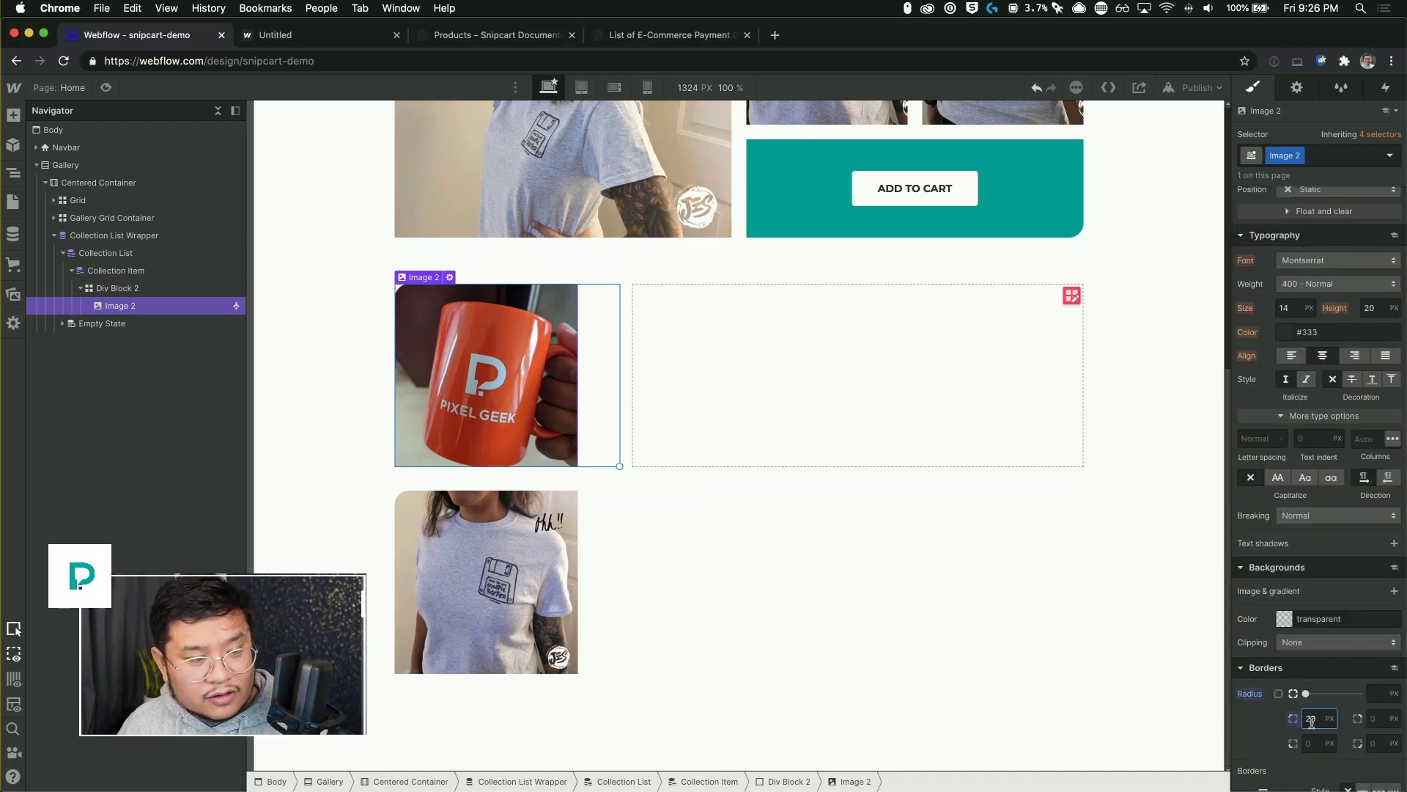
{"action": "type", "text": "20"}
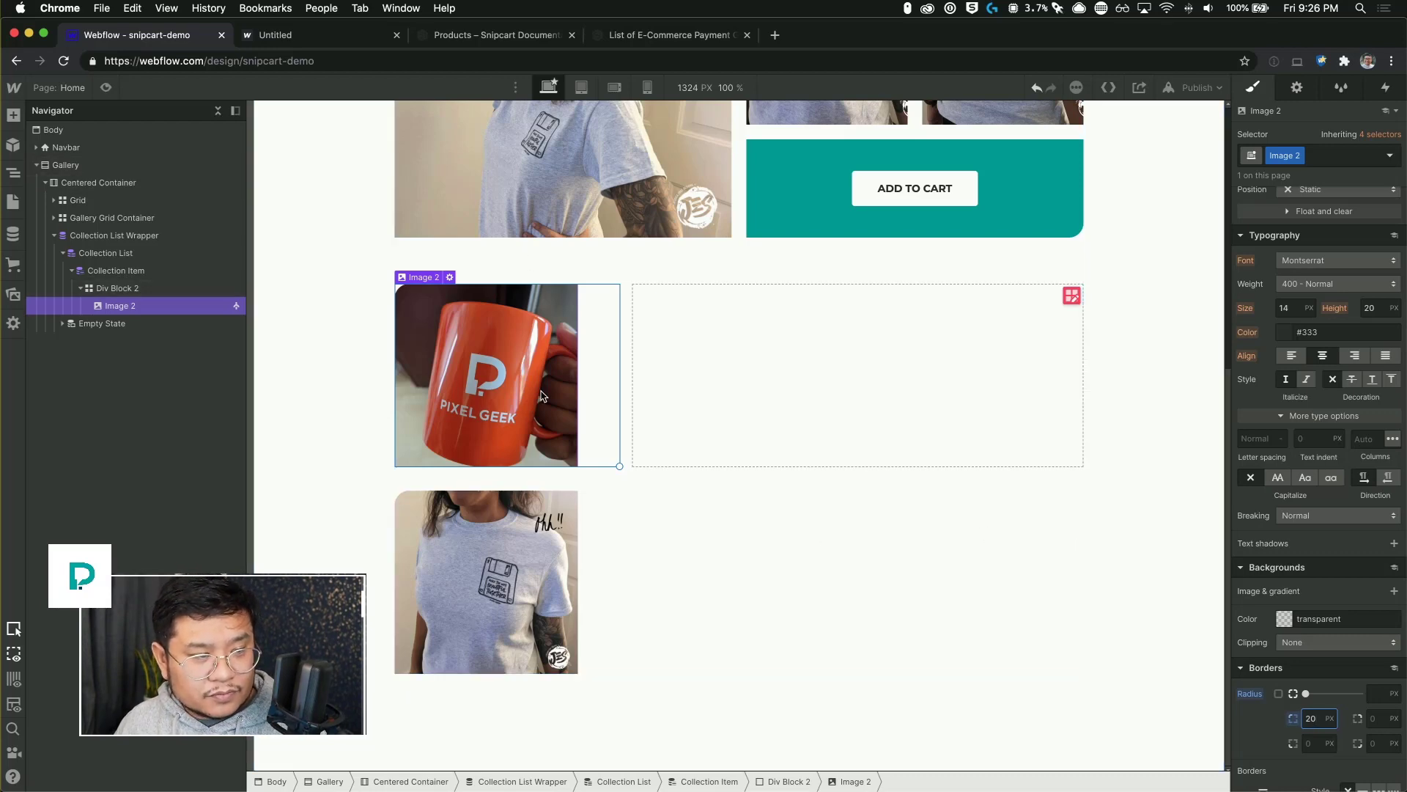
- Set the product image's width to 100% so it fills its grid column
{"action": "scroll", "coordinate": [1319, 440], "scroll_direction": "up", "scroll_amount": 6}
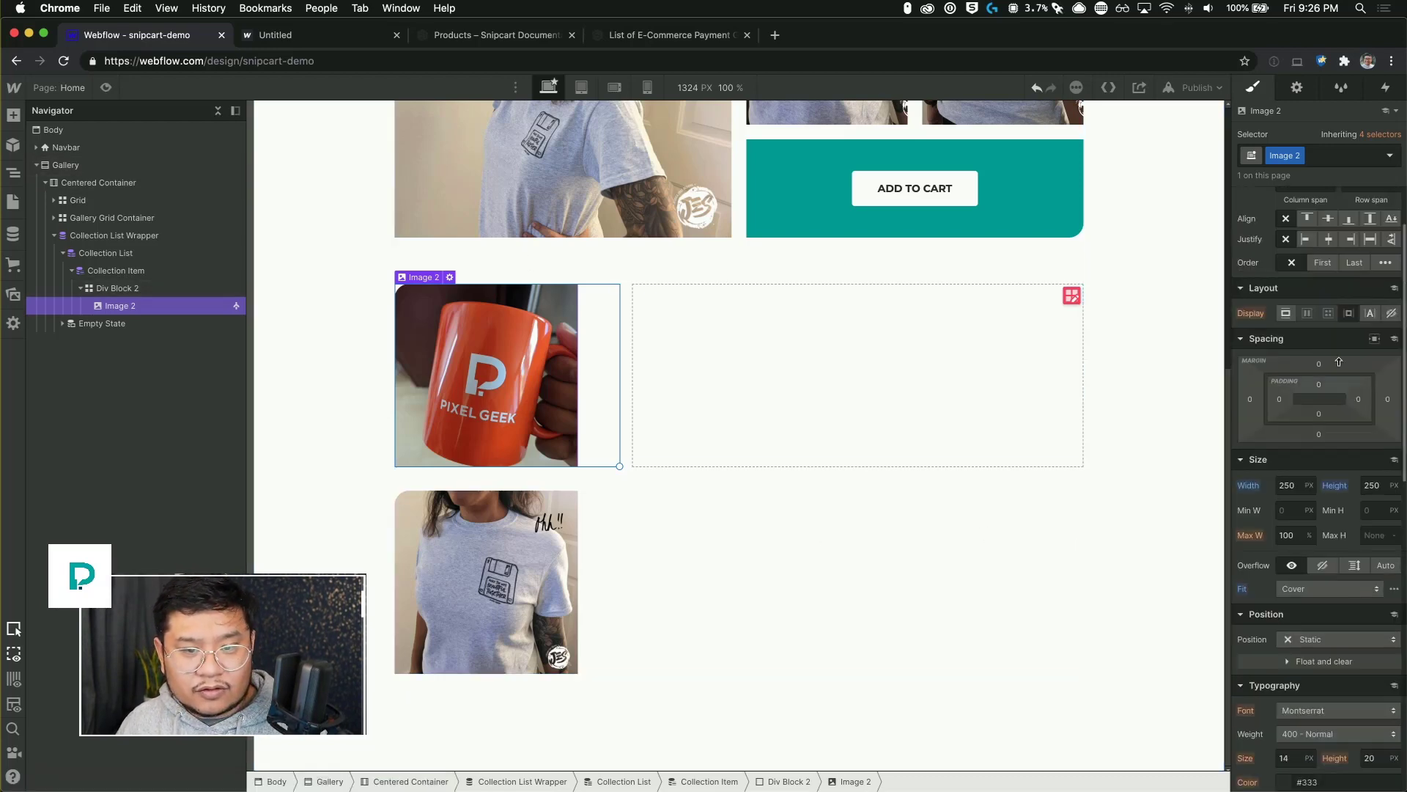
{"action": "left_click", "coordinate": [1292, 488]}
{"action": "type", "text": "100"}
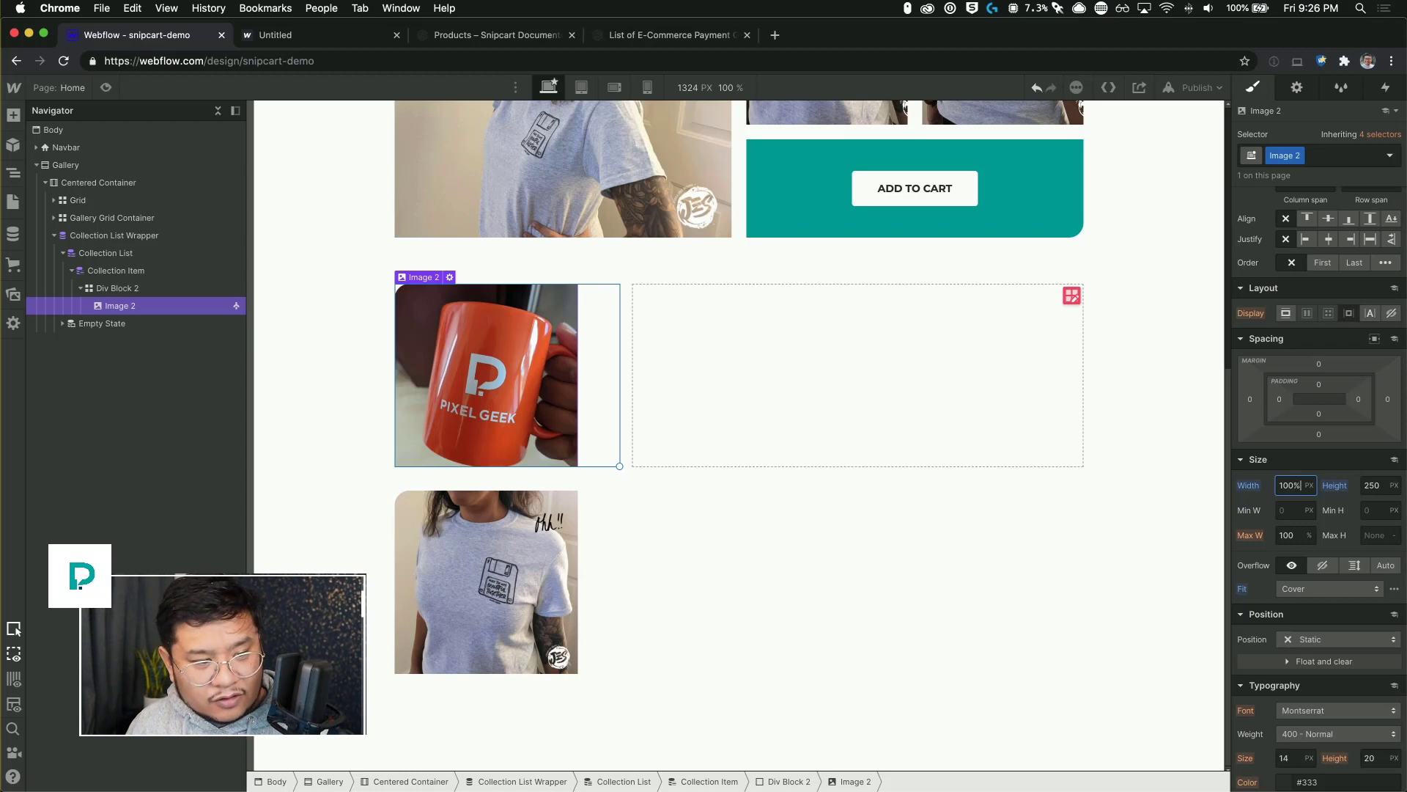
{"action": "key", "text": "Return"}
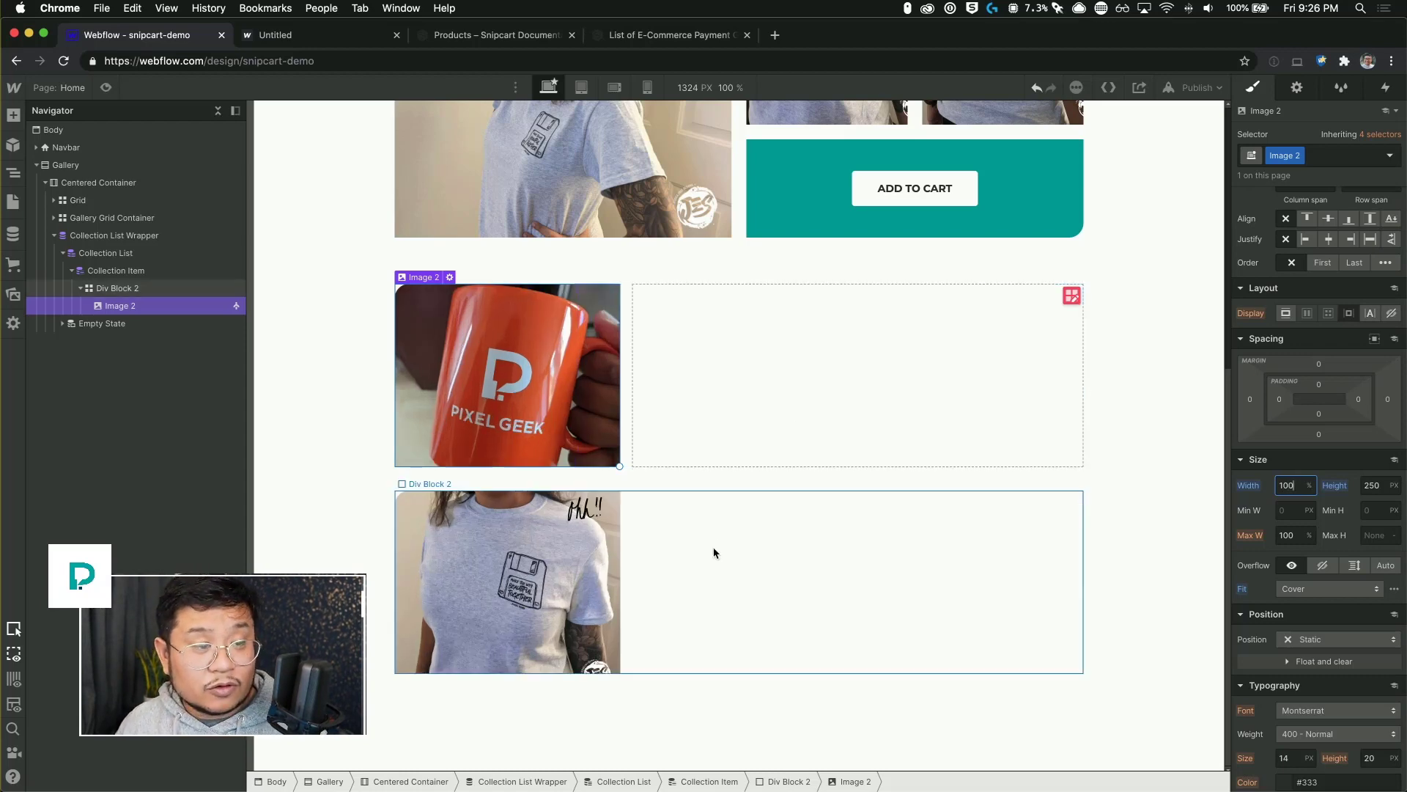
{"action": "left_click", "coordinate": [1154, 542]}
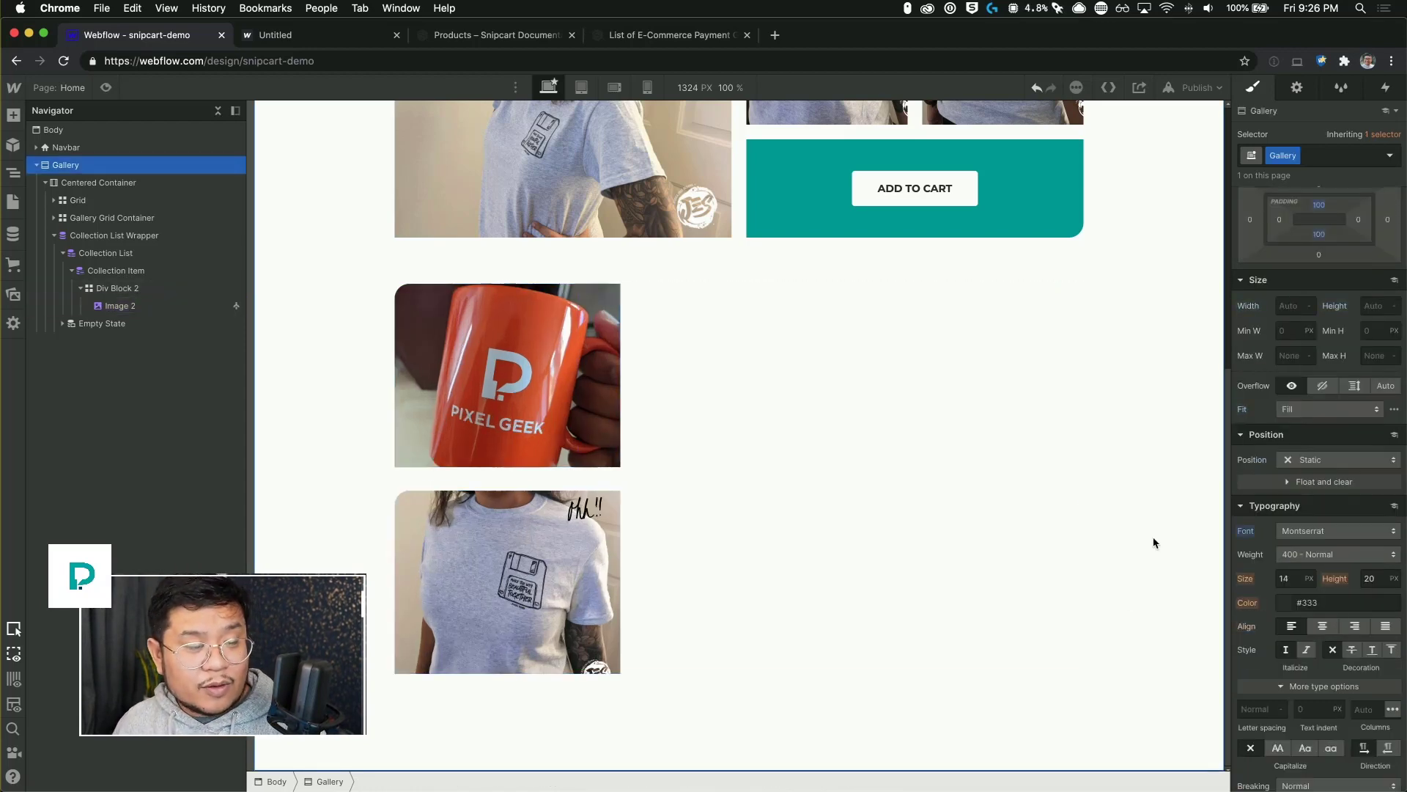
- Add a Div Block to the grid's wide second column beside the product image
{"action": "left_click", "coordinate": [791, 401]}
{"action": "key", "text": "a"}
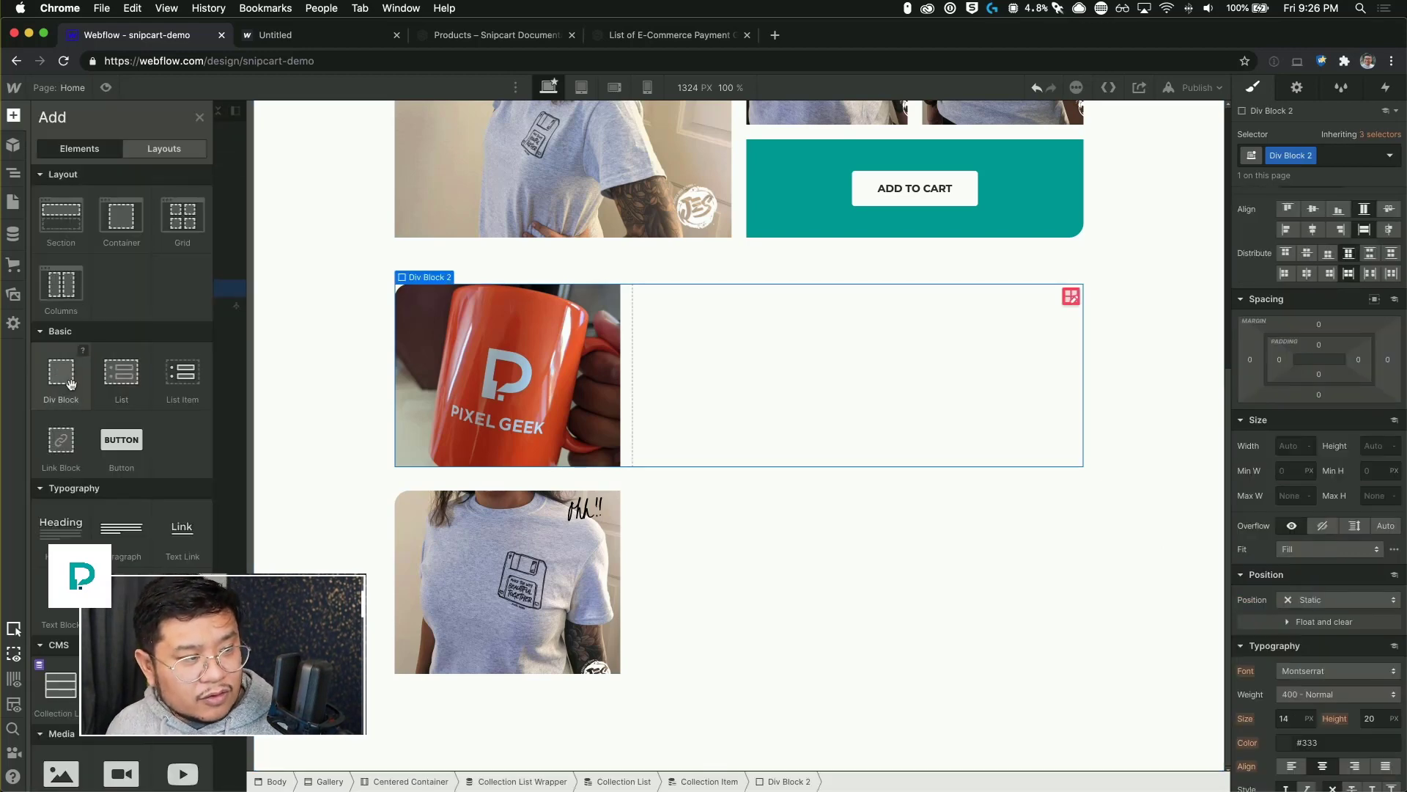
{"action": "left_click_drag", "start_coordinate": [71, 382], "coordinate": [812, 371]}
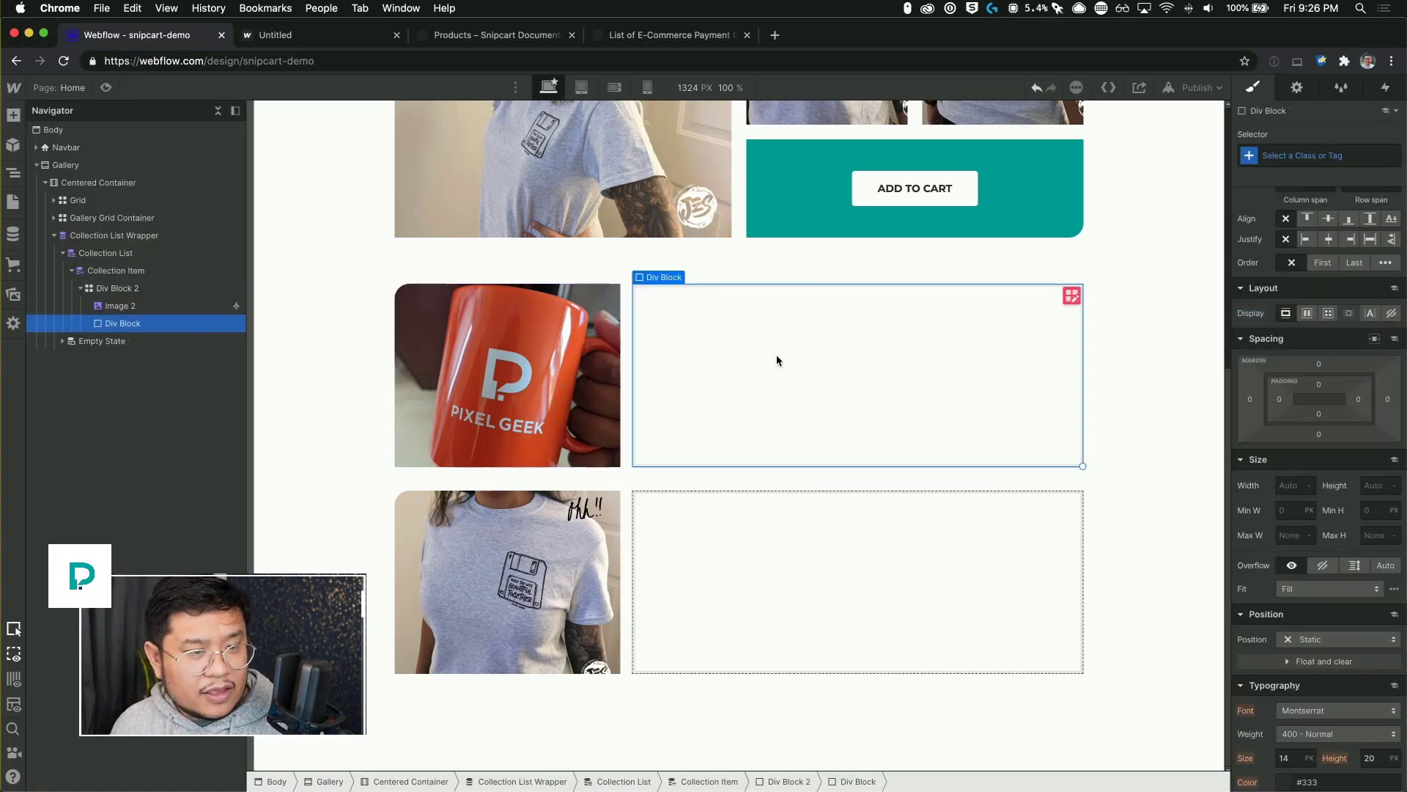
- Add a Text Block inside the new Div Block and bind its text to the Products Name field
{"action": "key", "text": "a"}
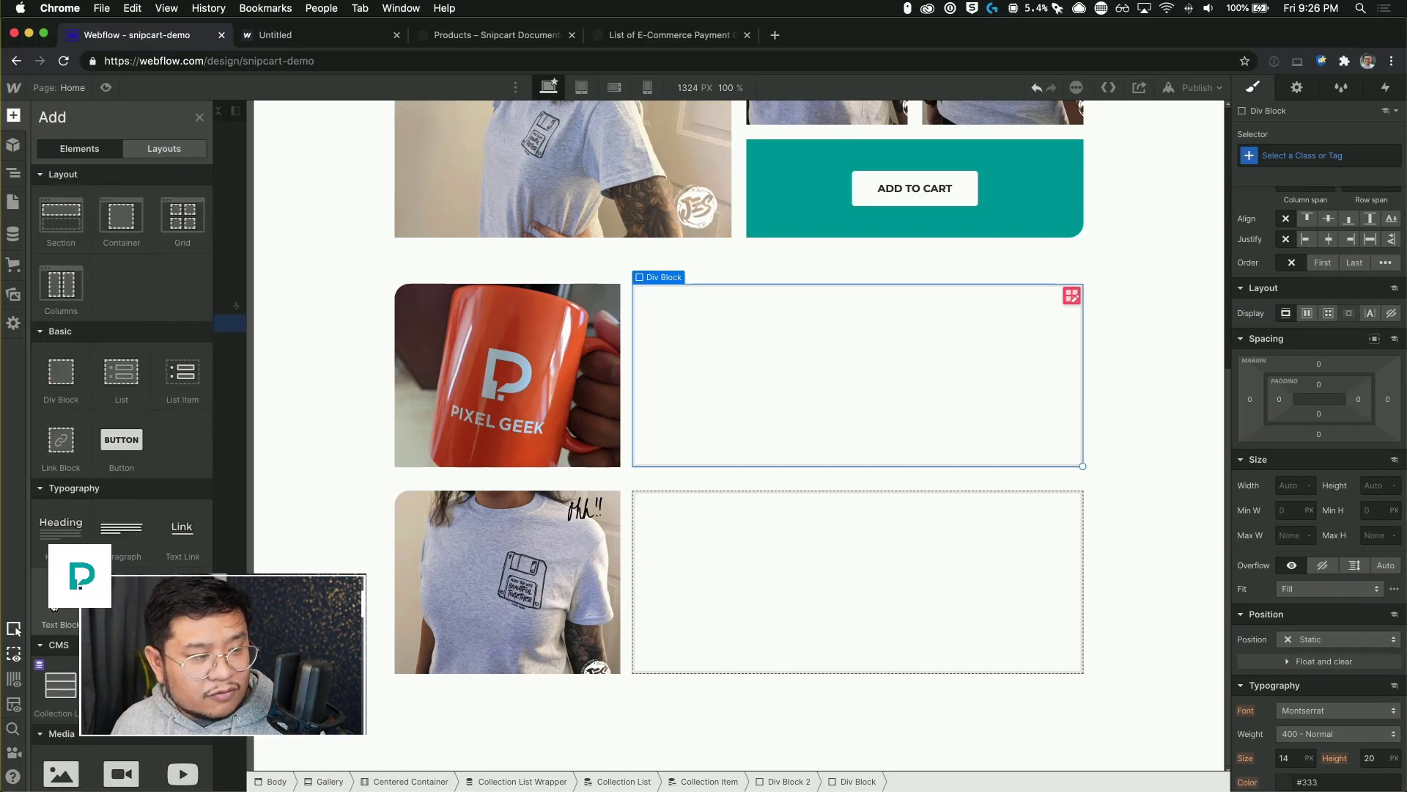
{"action": "left_click_drag", "start_coordinate": [817, 367], "coordinate": [807, 366]}
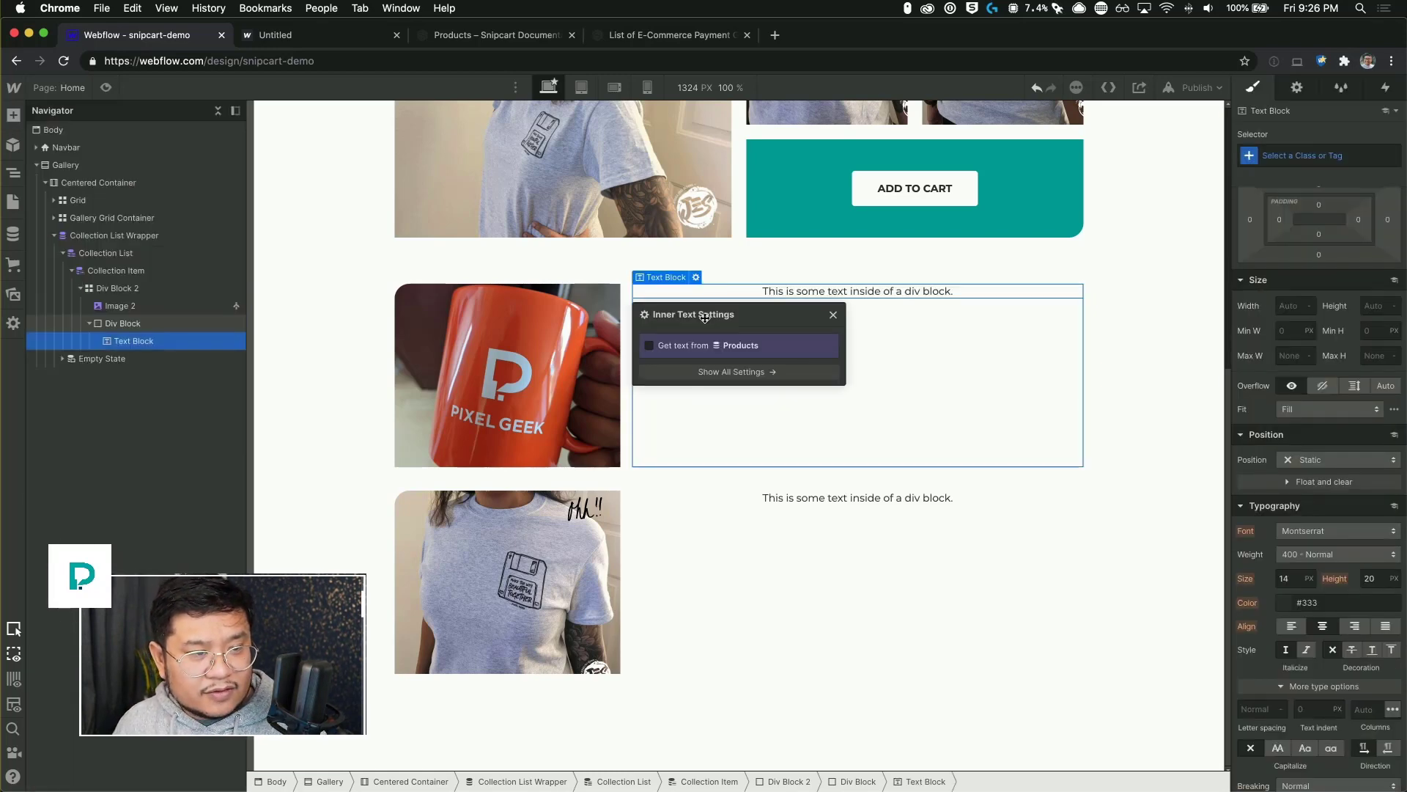
{"action": "left_click", "coordinate": [669, 349]}
{"action": "left_click", "coordinate": [676, 364]}
{"action": "left_click", "coordinate": [669, 395]}
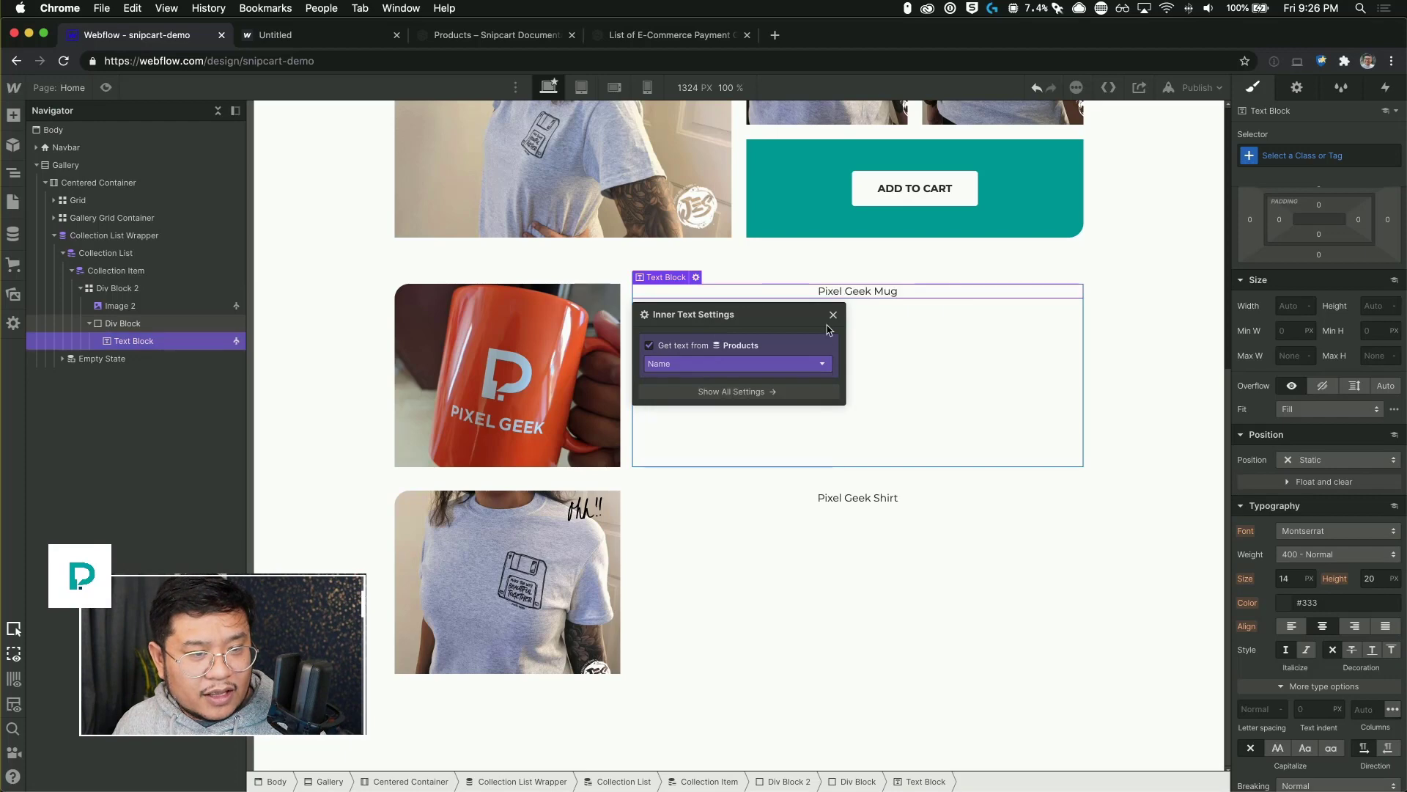
{"action": "left_click", "coordinate": [834, 316]}
- Align the text in the Div Block beside the product image to the left
{"action": "left_click", "coordinate": [859, 415]}
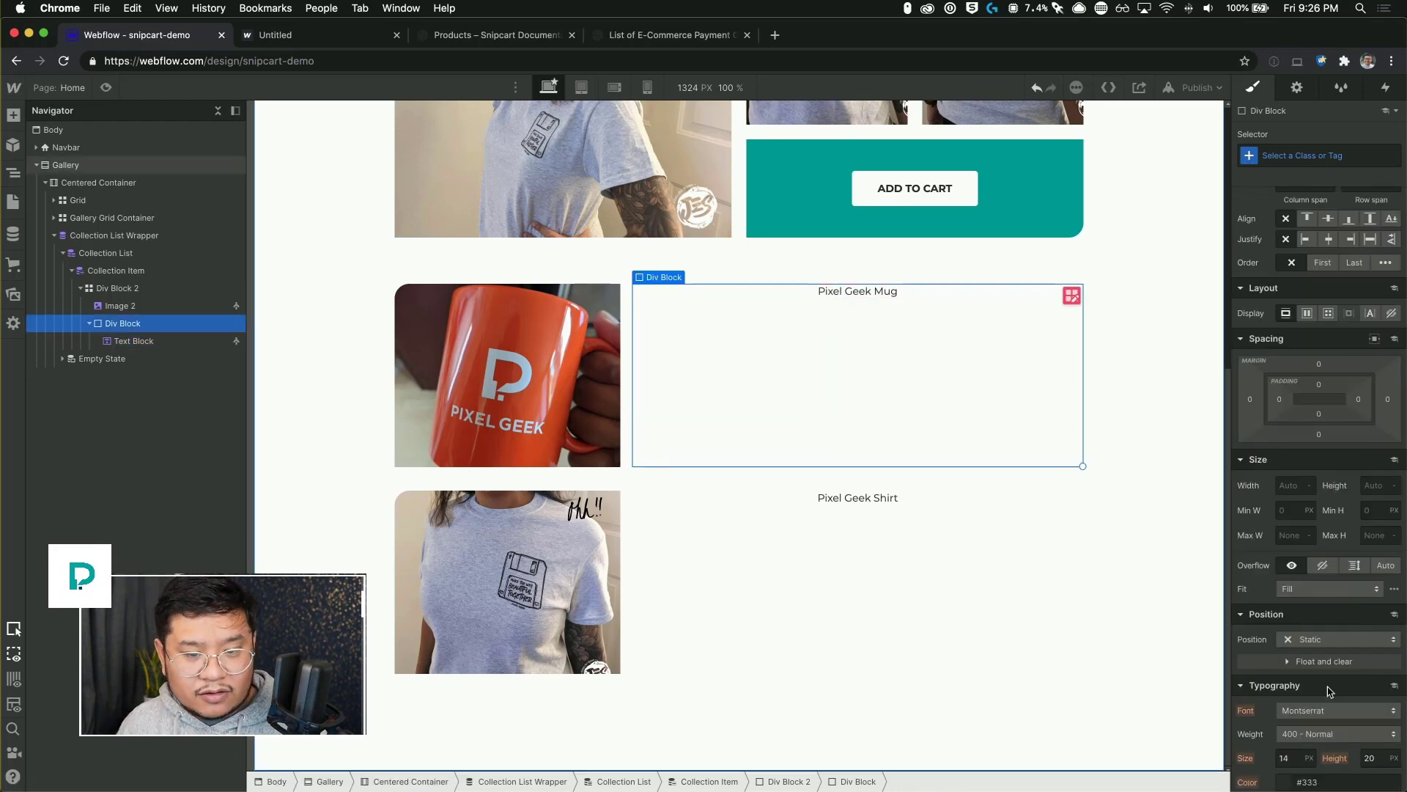
{"action": "scroll", "coordinate": [1326, 694], "scroll_direction": "down", "scroll_amount": 5}
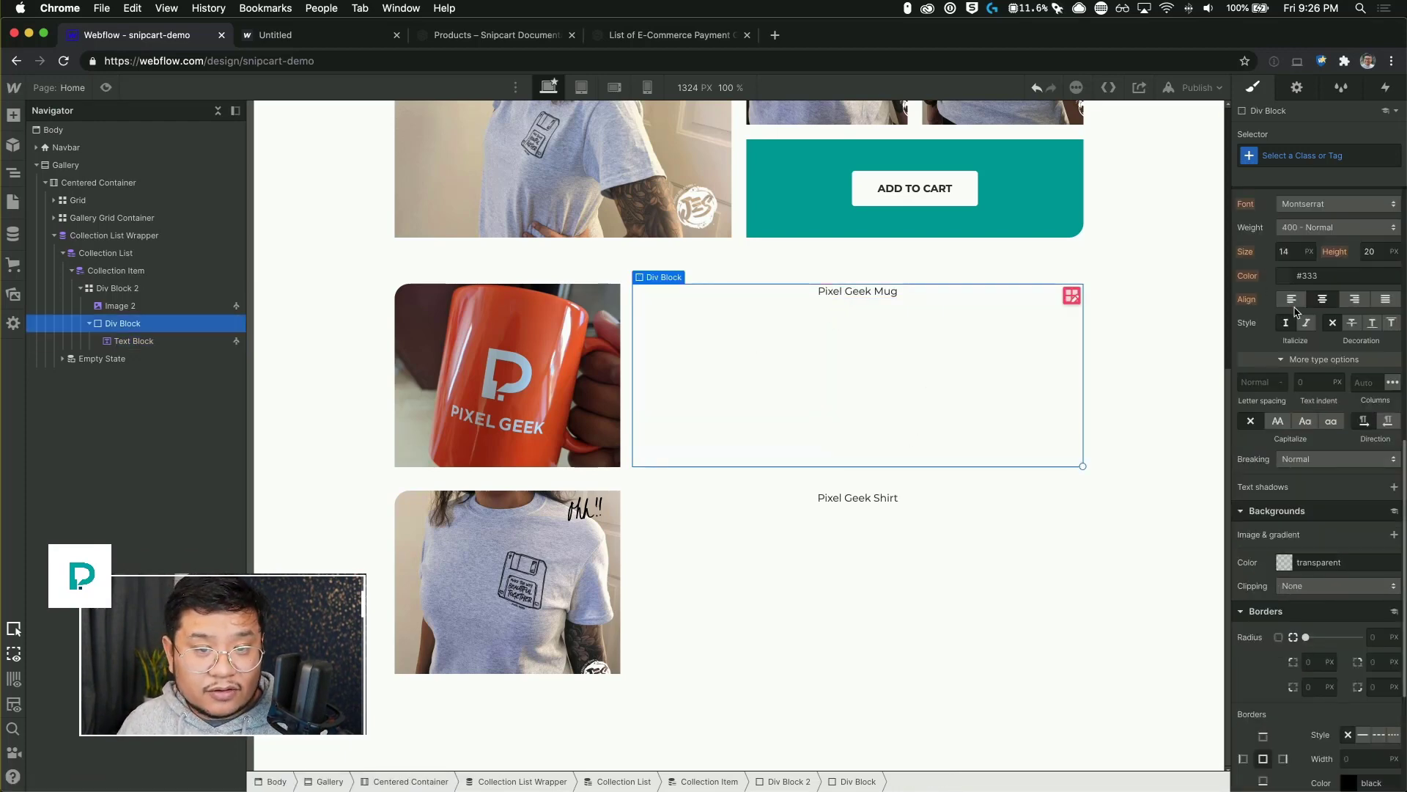
{"action": "scroll", "coordinate": [1294, 315], "scroll_direction": "up", "scroll_amount": 2}
{"action": "left_click", "coordinate": [1292, 424]}
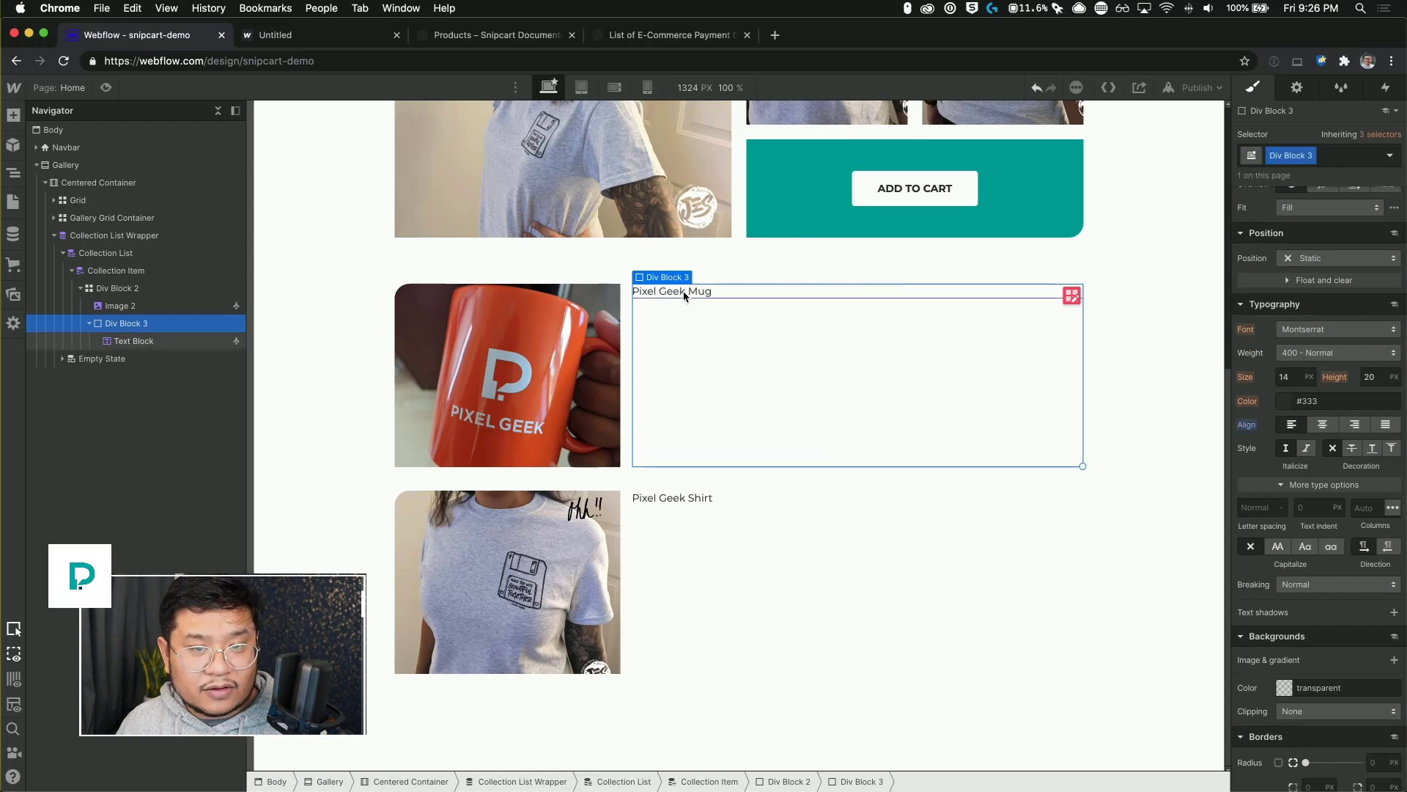
- Style the product name text as 700 - Bold with a 30 px font size and 36 px line height
{"action": "left_click", "coordinate": [684, 296]}
{"action": "scroll", "coordinate": [1319, 499], "scroll_direction": "up", "scroll_amount": 3}
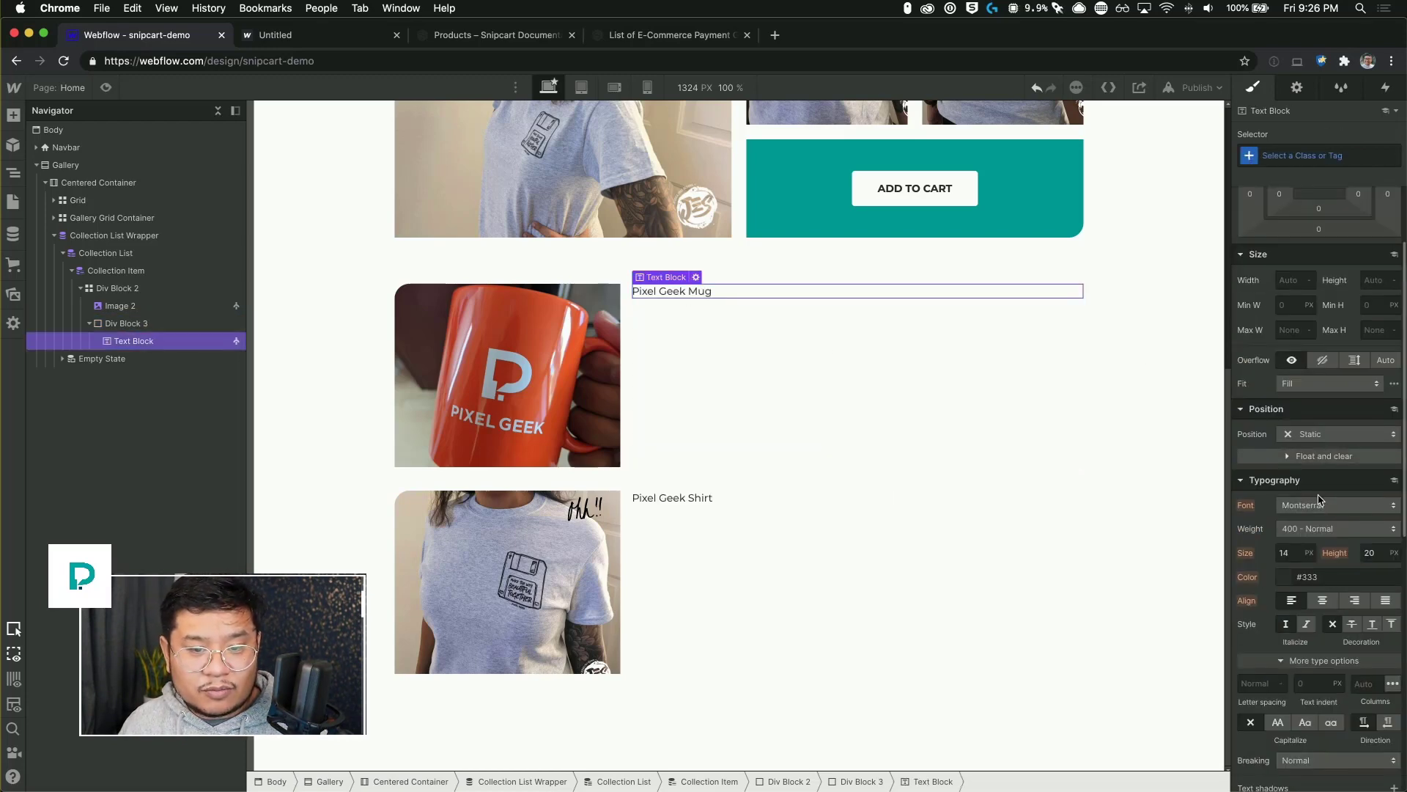
{"action": "left_click", "coordinate": [1317, 529]}
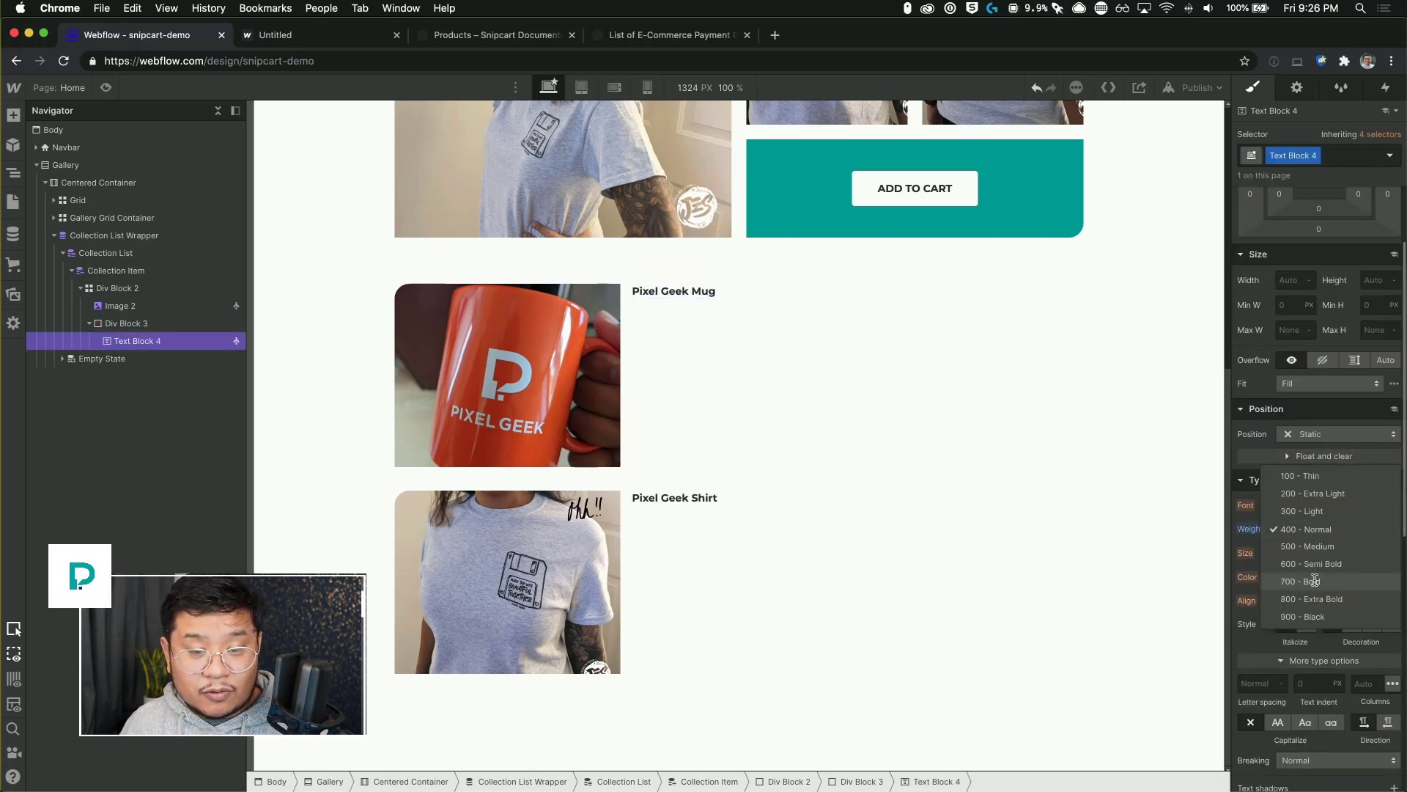
{"action": "left_click", "coordinate": [1314, 580]}
{"action": "left_click", "coordinate": [1287, 553]}
{"action": "type", "text": "20"}
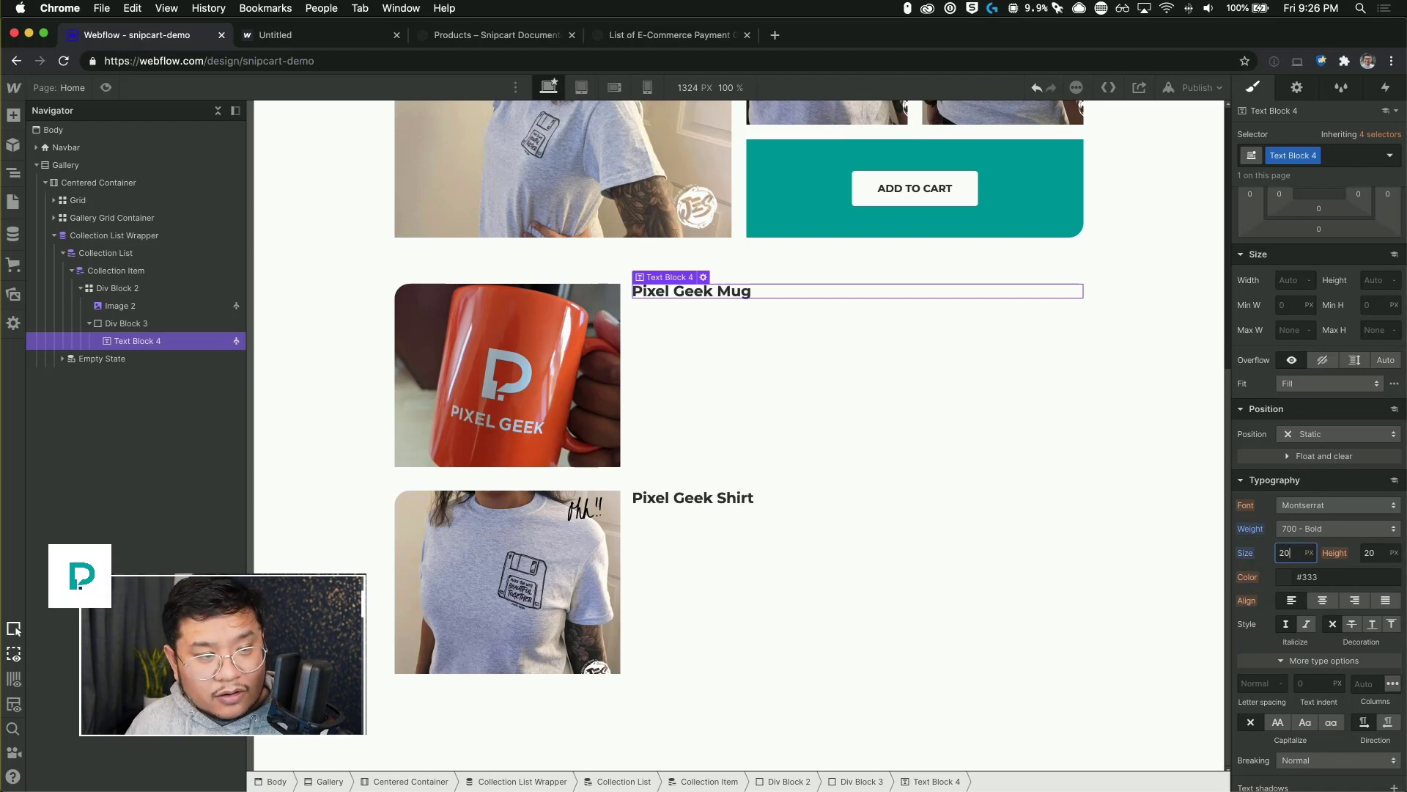
{"action": "key", "text": "BackSpace"}
{"action": "key", "text": "BackSpace"}
{"action": "type", "text": "30"}
{"action": "key", "text": "Tab"}
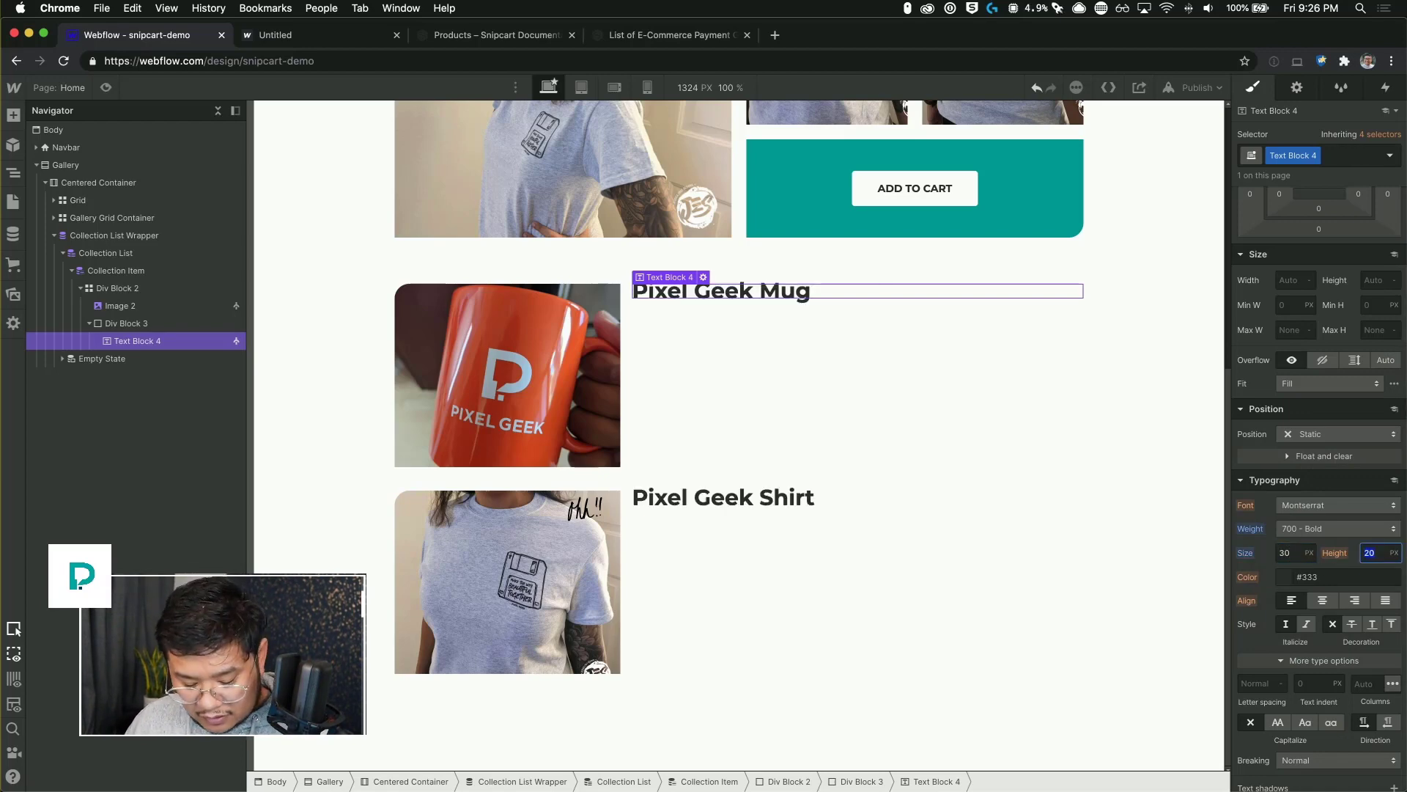
{"action": "type", "text": "36"}
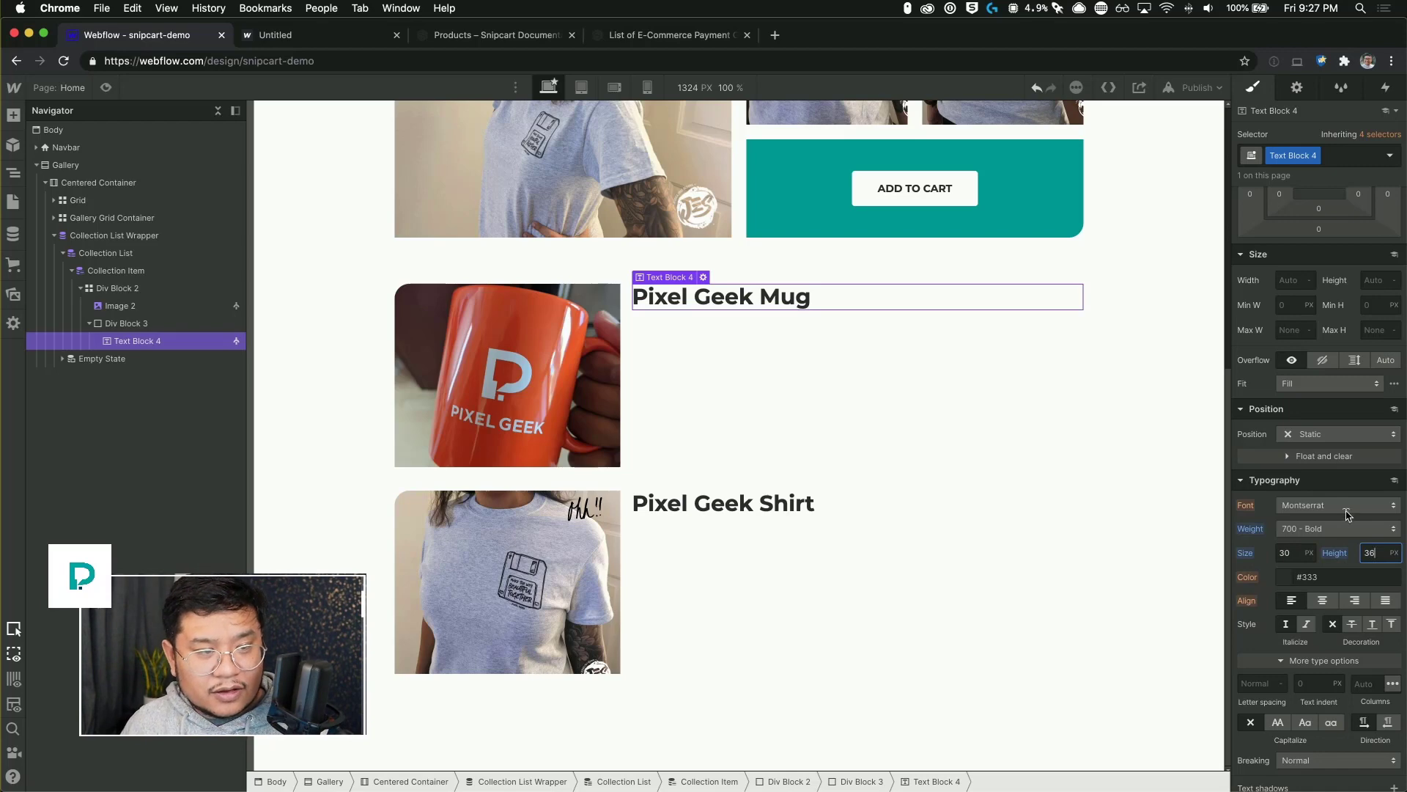
{"action": "left_click", "coordinate": [669, 304]}
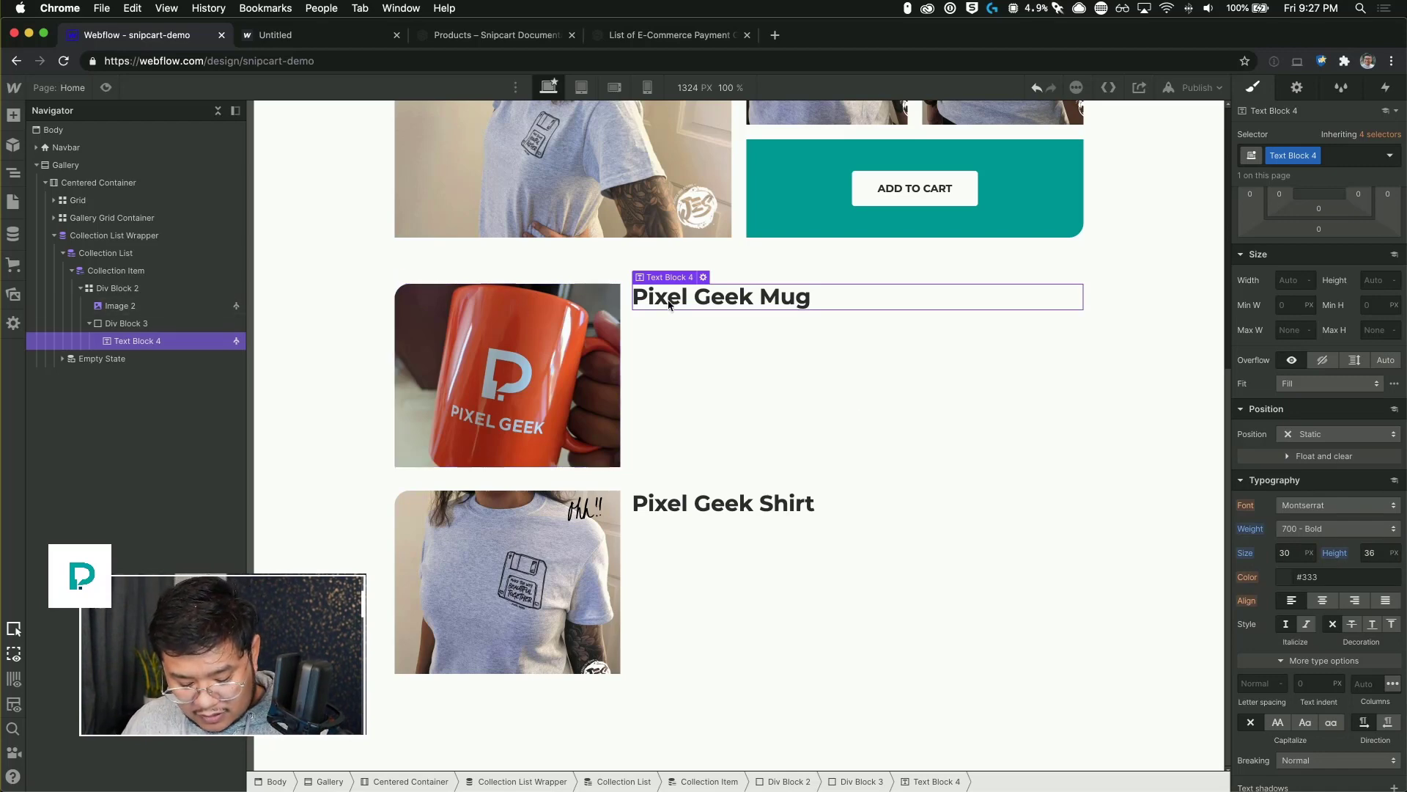
{"action": "key", "text": "super+e"}
{"action": "key", "text": "Return"}
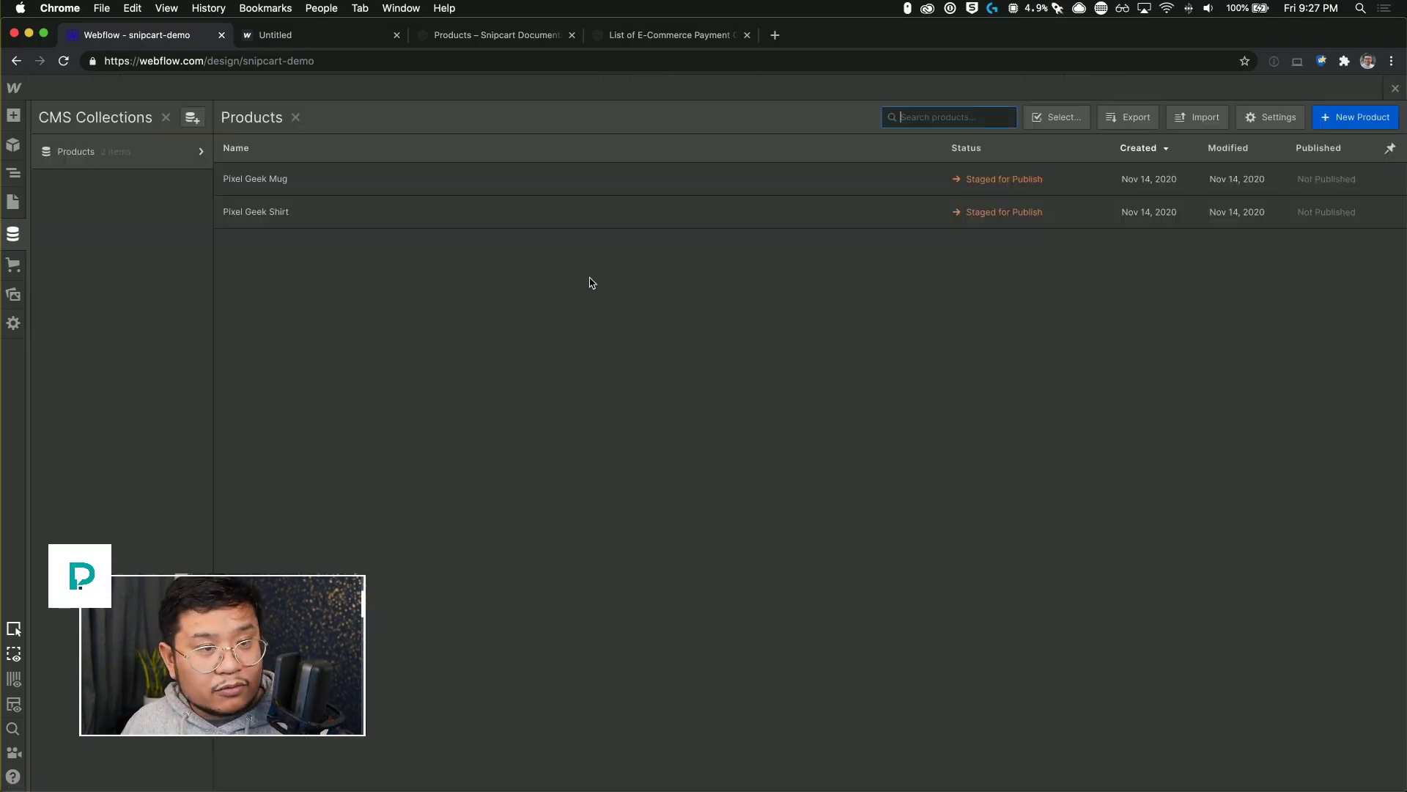
{"action": "left_click", "coordinate": [1395, 88]}
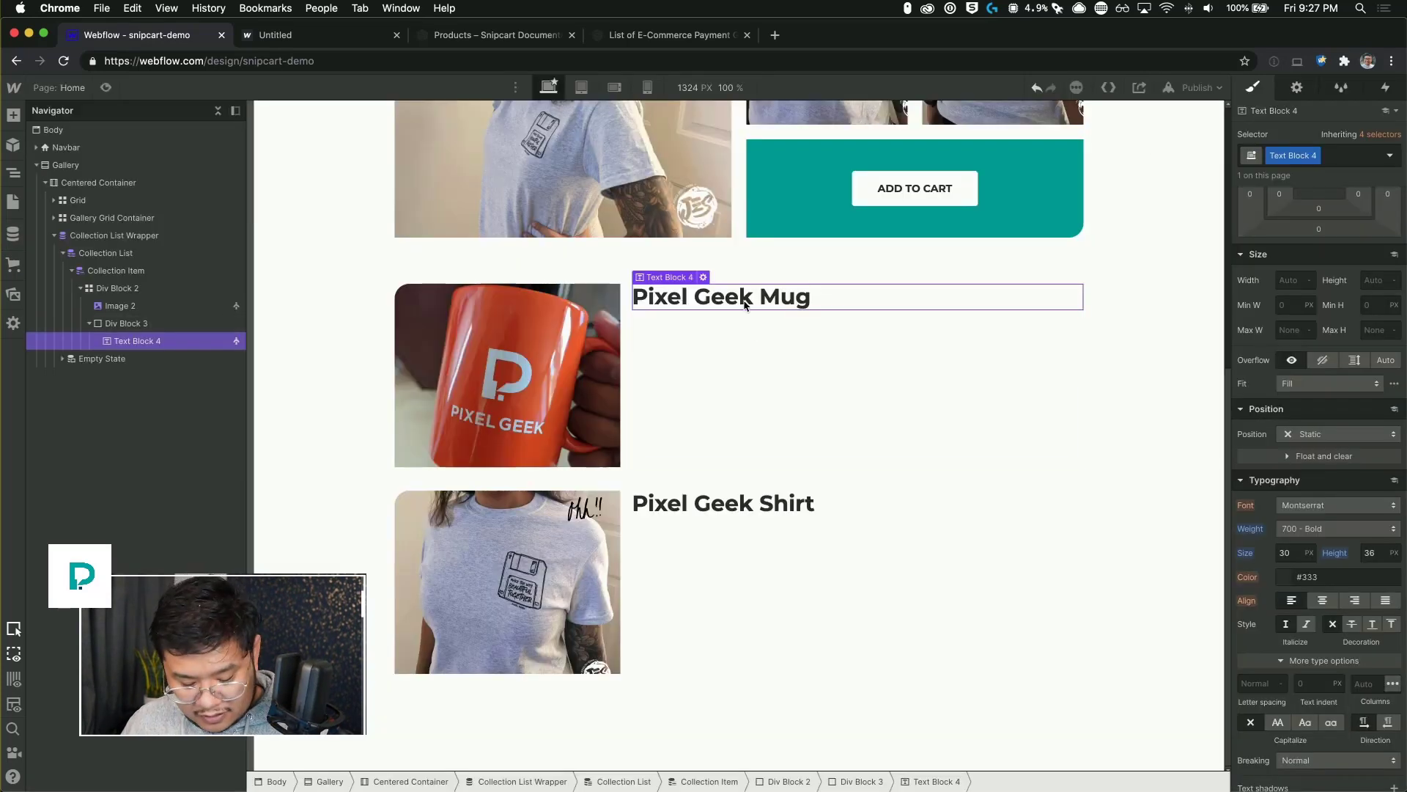
- Add a Paragraph bound to the Products short description field below the product name and set its bottom margin to 24 px
{"action": "key", "text": "super+e"}
{"action": "type", "text": "para"}
{"action": "key", "text": "Return"}
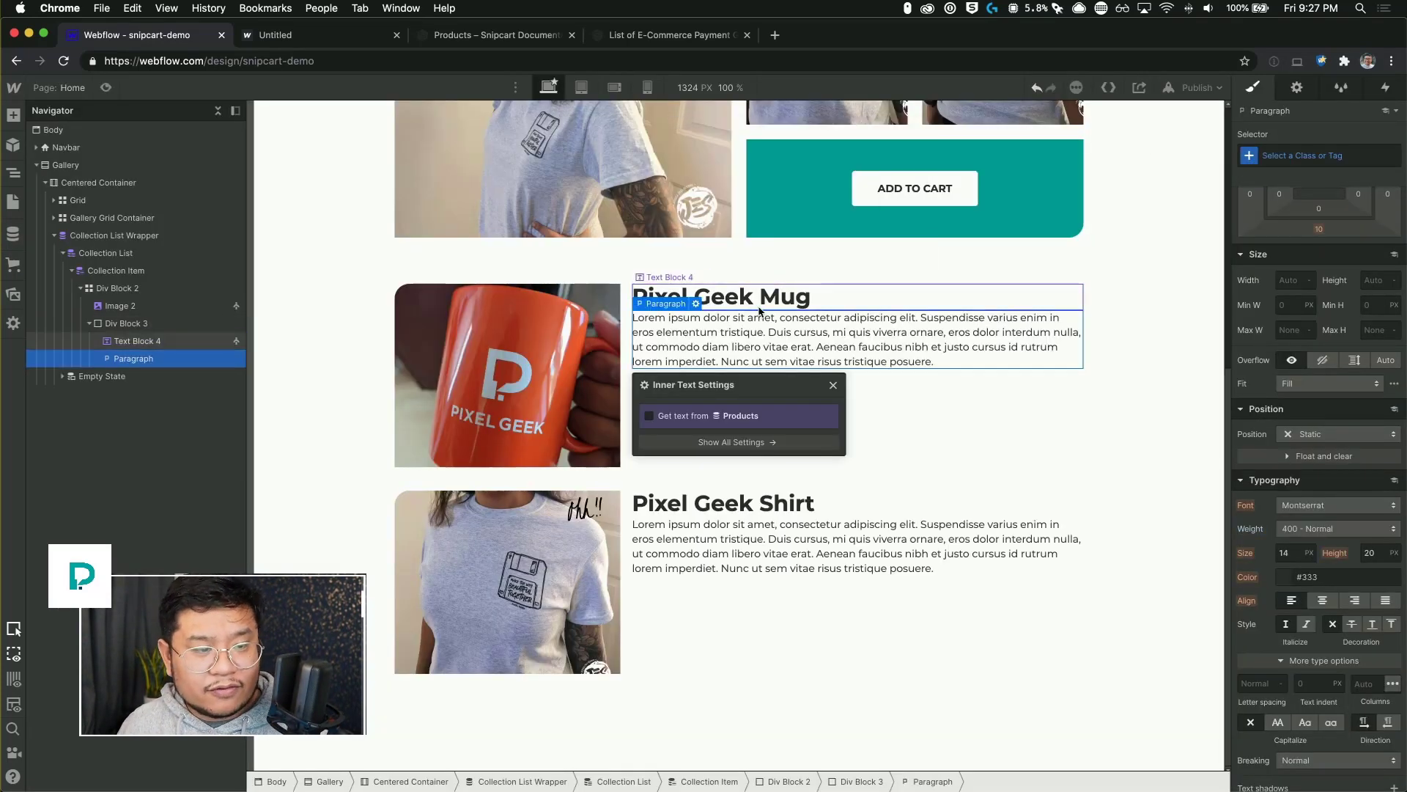
{"action": "left_click", "coordinate": [689, 415]}
{"action": "left_click", "coordinate": [685, 434]}
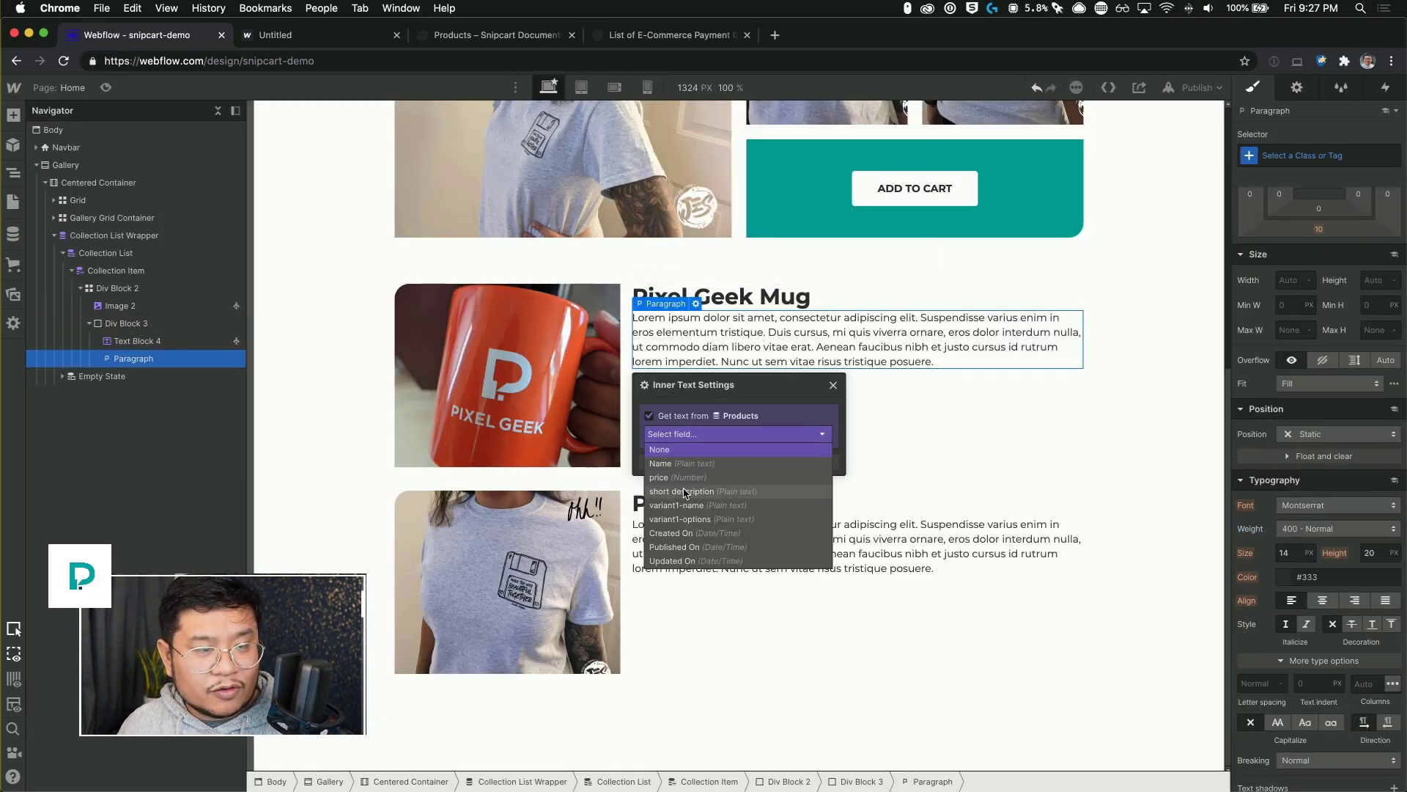
{"action": "left_click", "coordinate": [682, 491]}
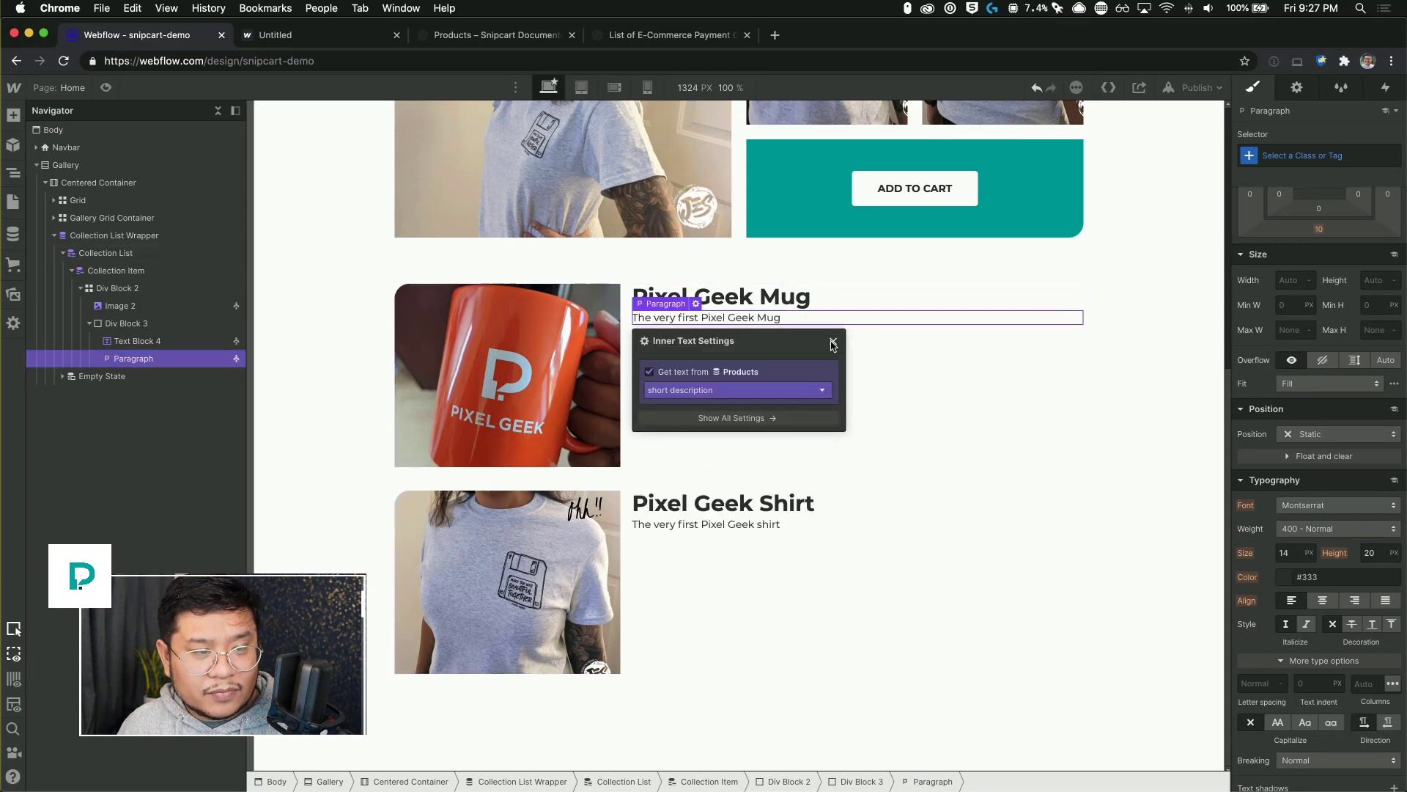
{"action": "left_click", "coordinate": [834, 341]}
{"action": "left_click_drag", "start_coordinate": [1319, 253], "coordinate": [1320, 262]}
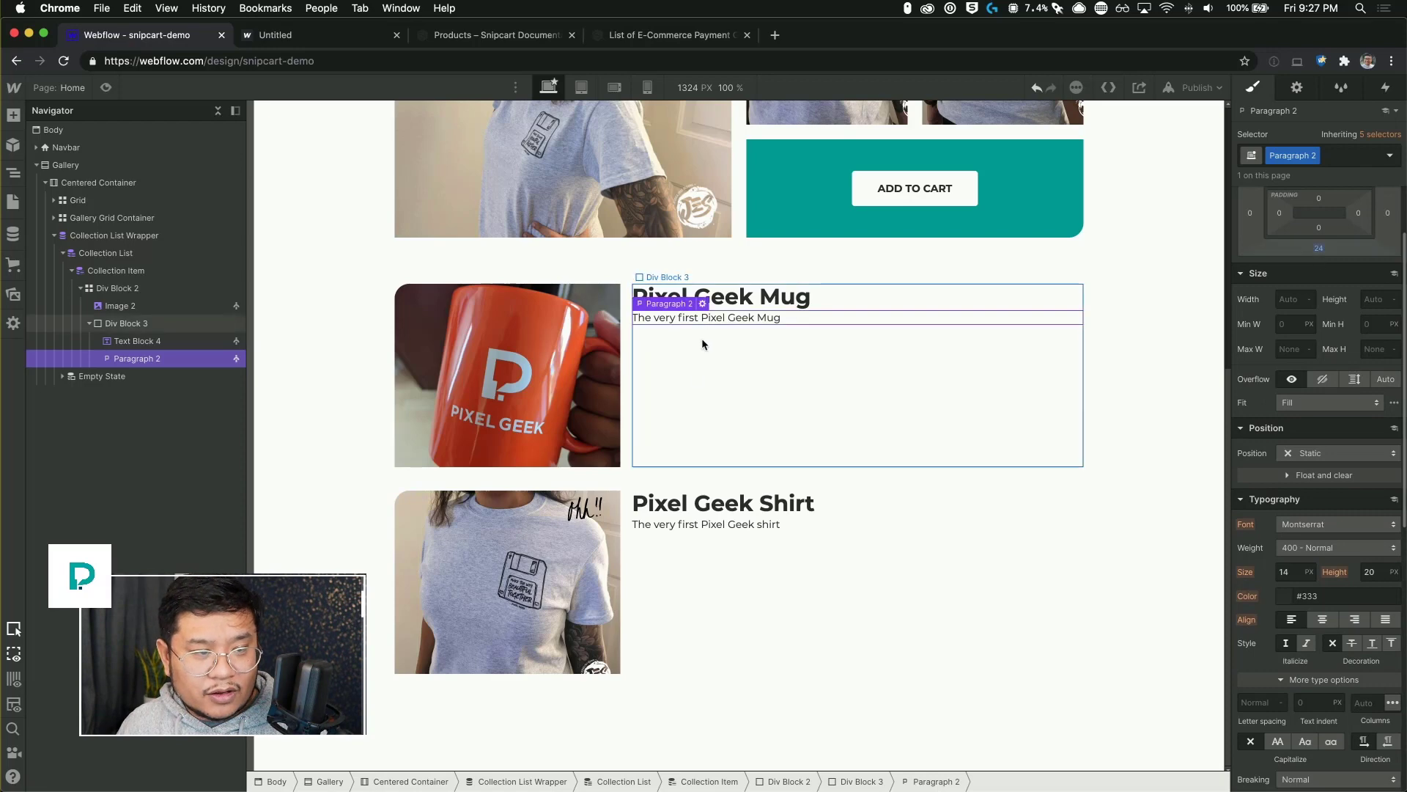
- Add a Text Block below the short description and bind its text to the Products price field
{"action": "key", "text": "super+e"}
{"action": "type", "text": "text"}
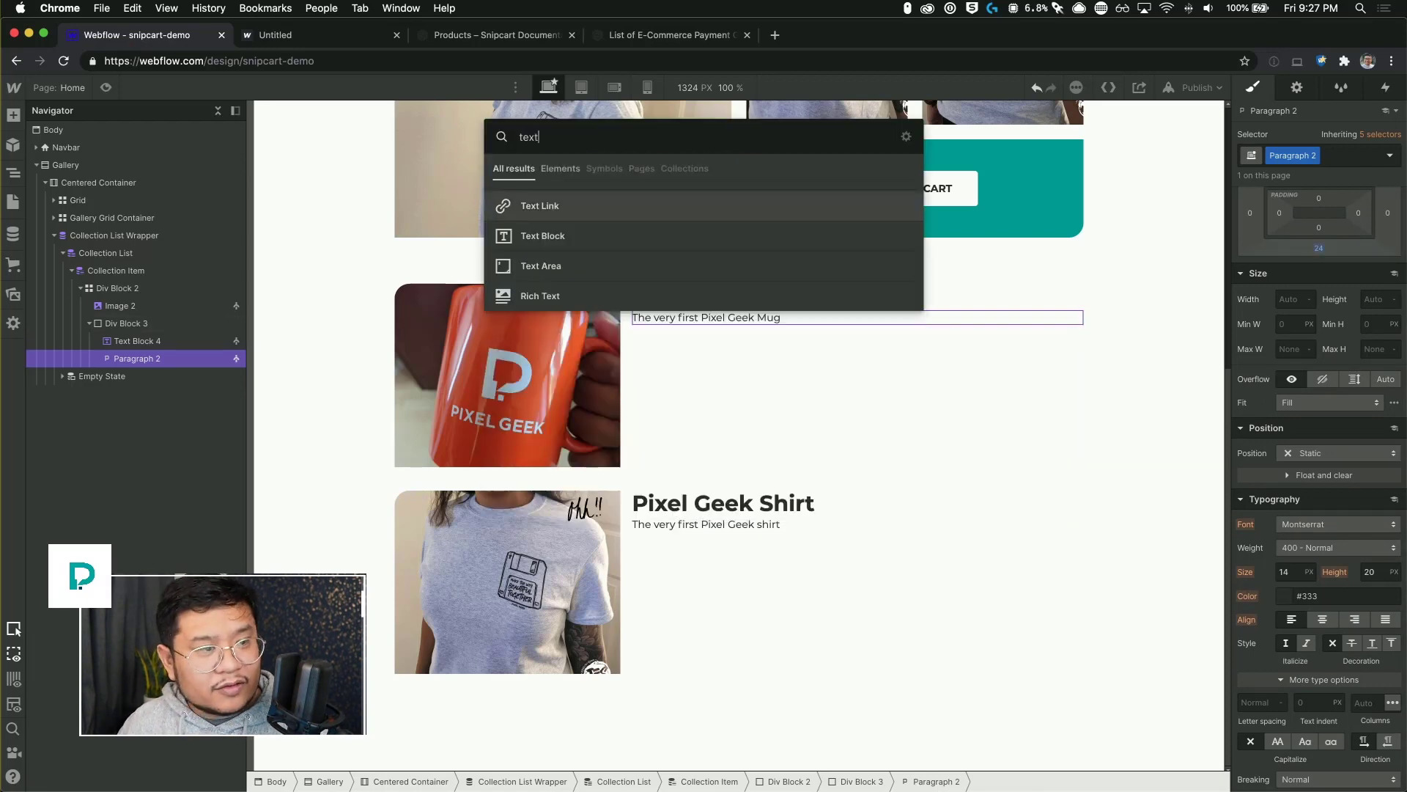
{"action": "key", "text": "Down"}
{"action": "key", "text": "Return"}
{"action": "left_click", "coordinate": [705, 407]}
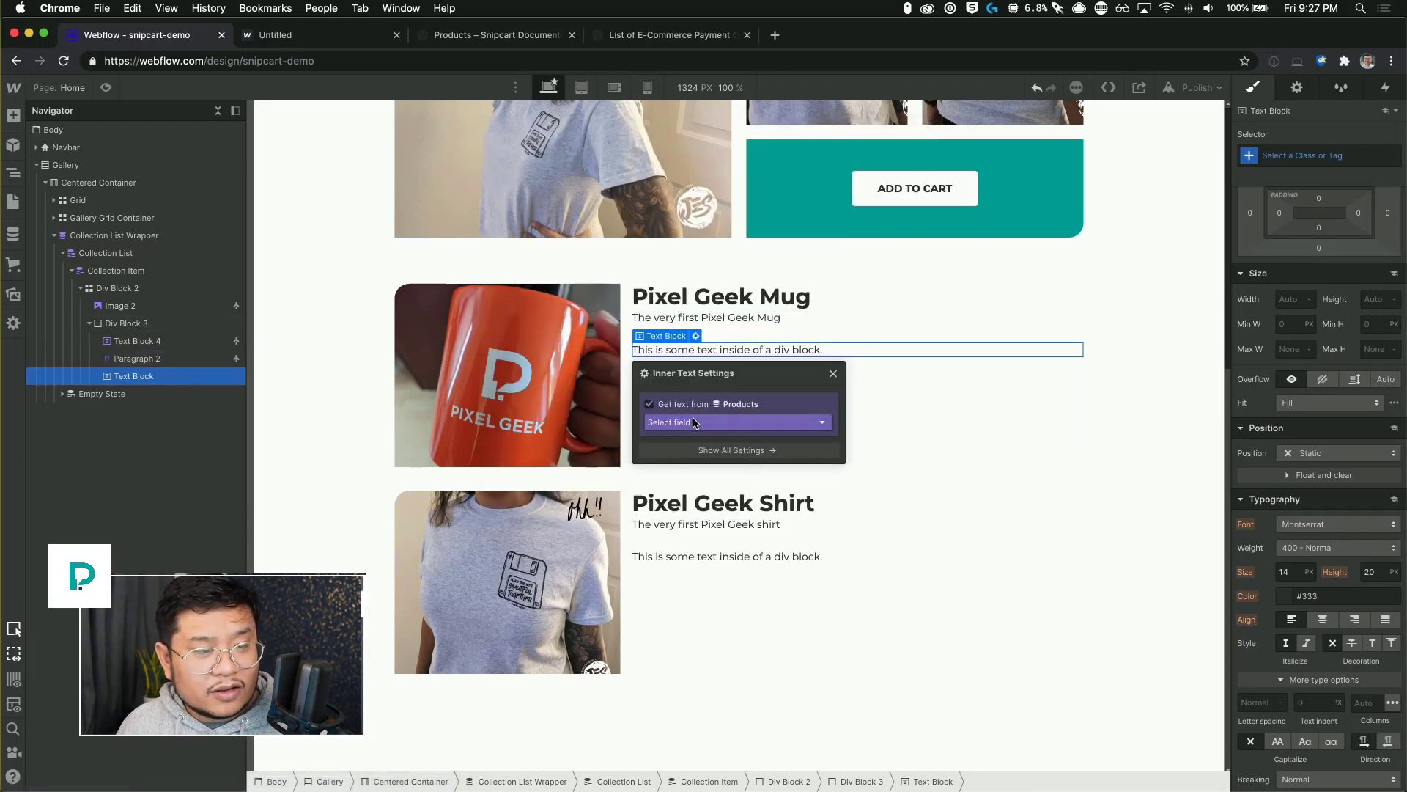
{"action": "left_click", "coordinate": [696, 422]}
{"action": "left_click", "coordinate": [701, 464]}
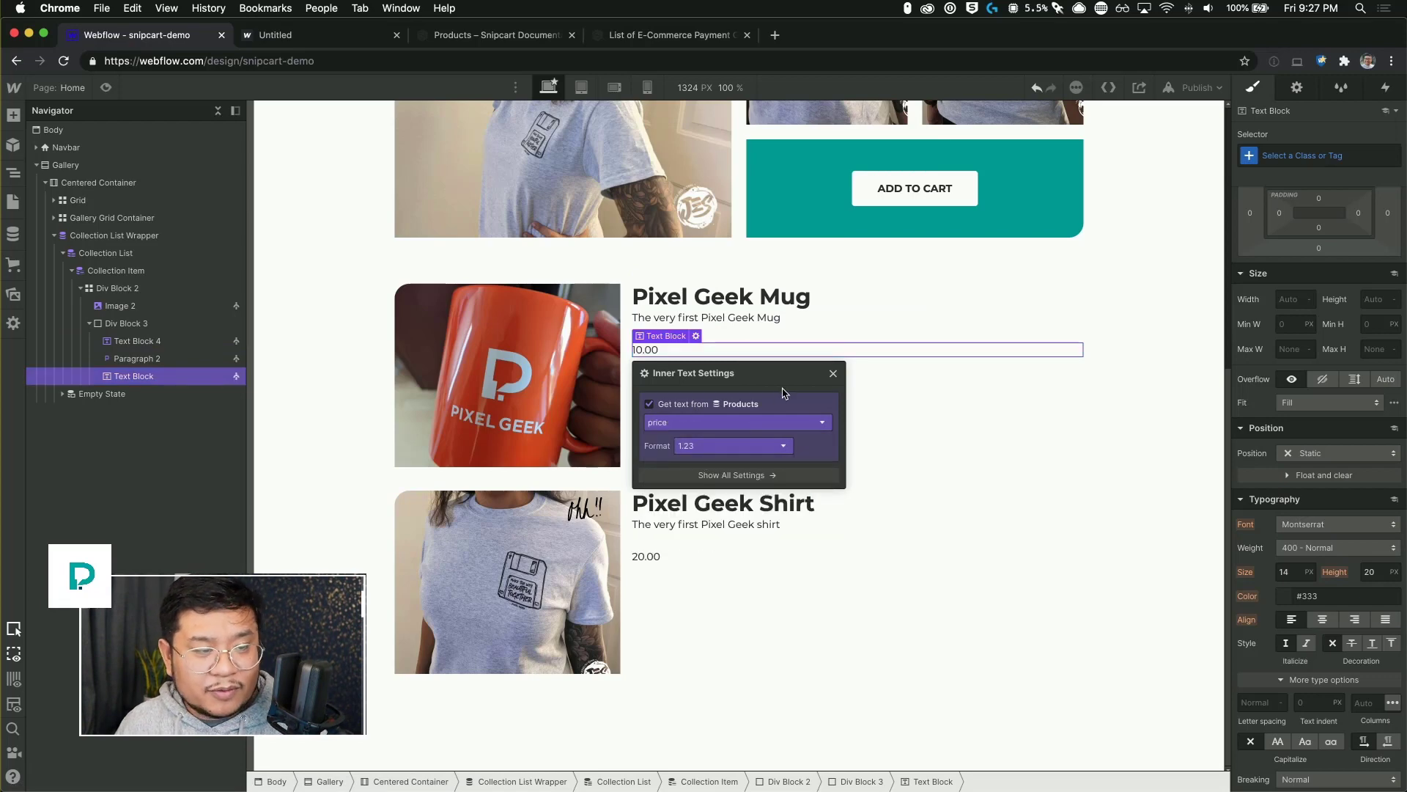
{"action": "left_click", "coordinate": [834, 374]}
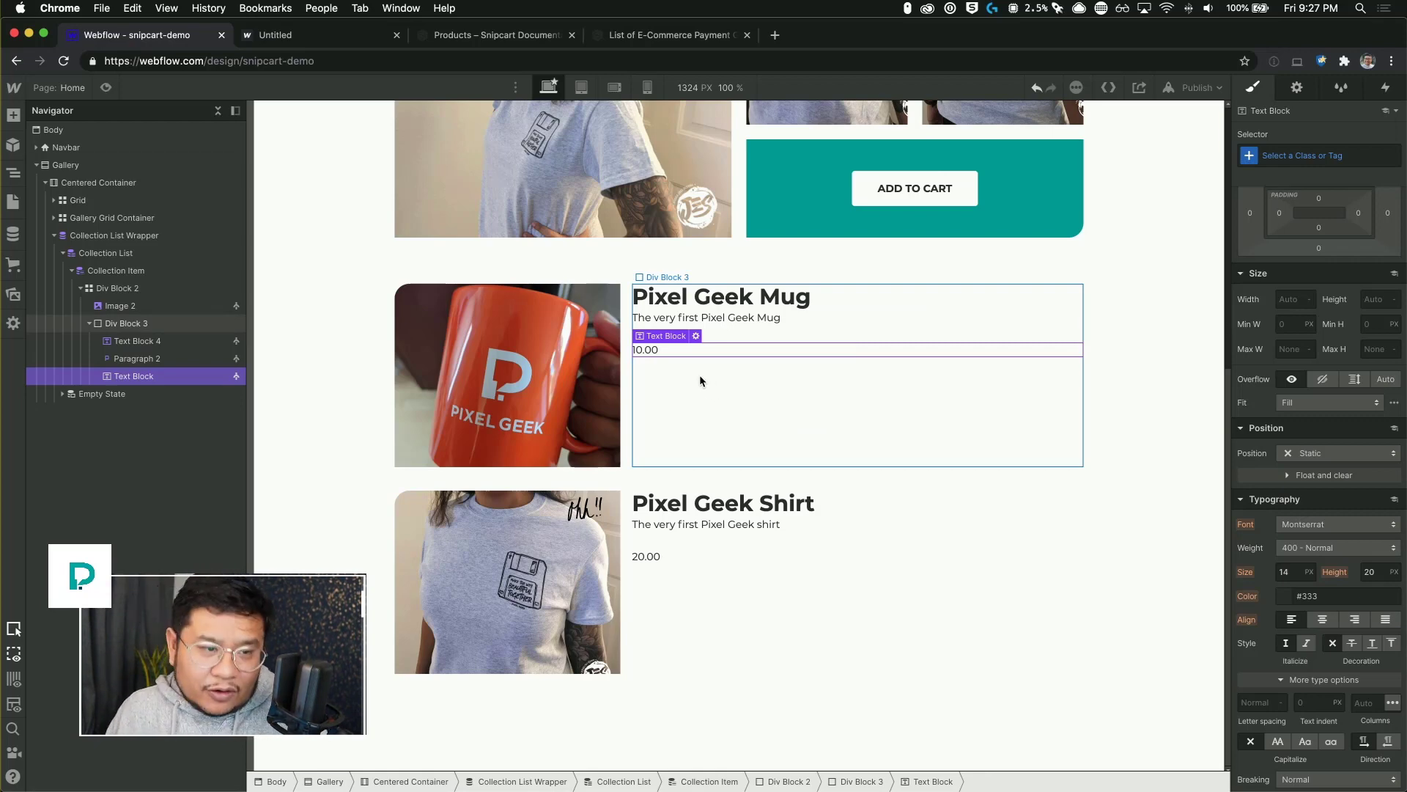
- Copy the Add to cart HTML Embed from the teal panel into Div Block 3 below the product price
{"action": "left_click", "coordinate": [935, 203]}
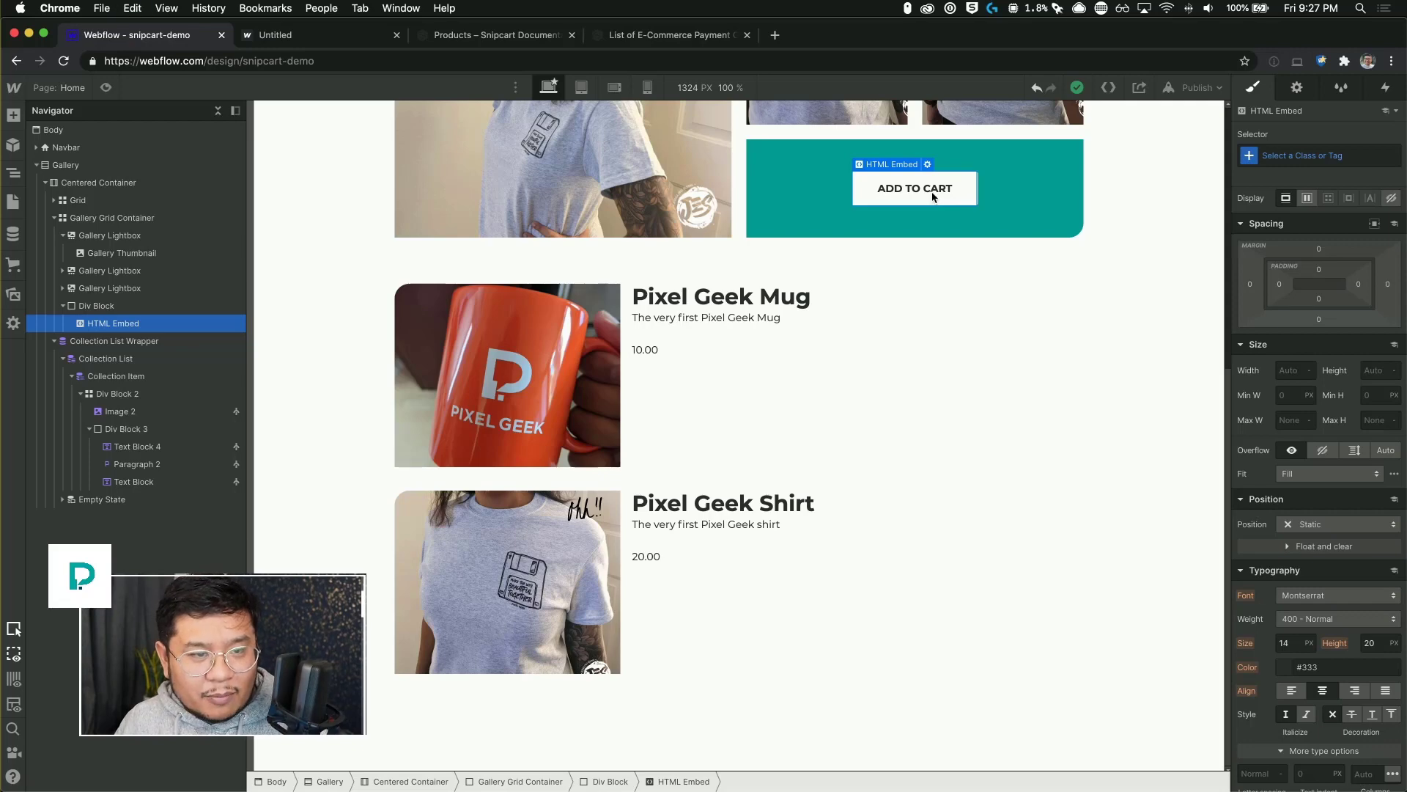
{"action": "left_click_drag", "start_coordinate": [929, 192], "coordinate": [731, 400]}
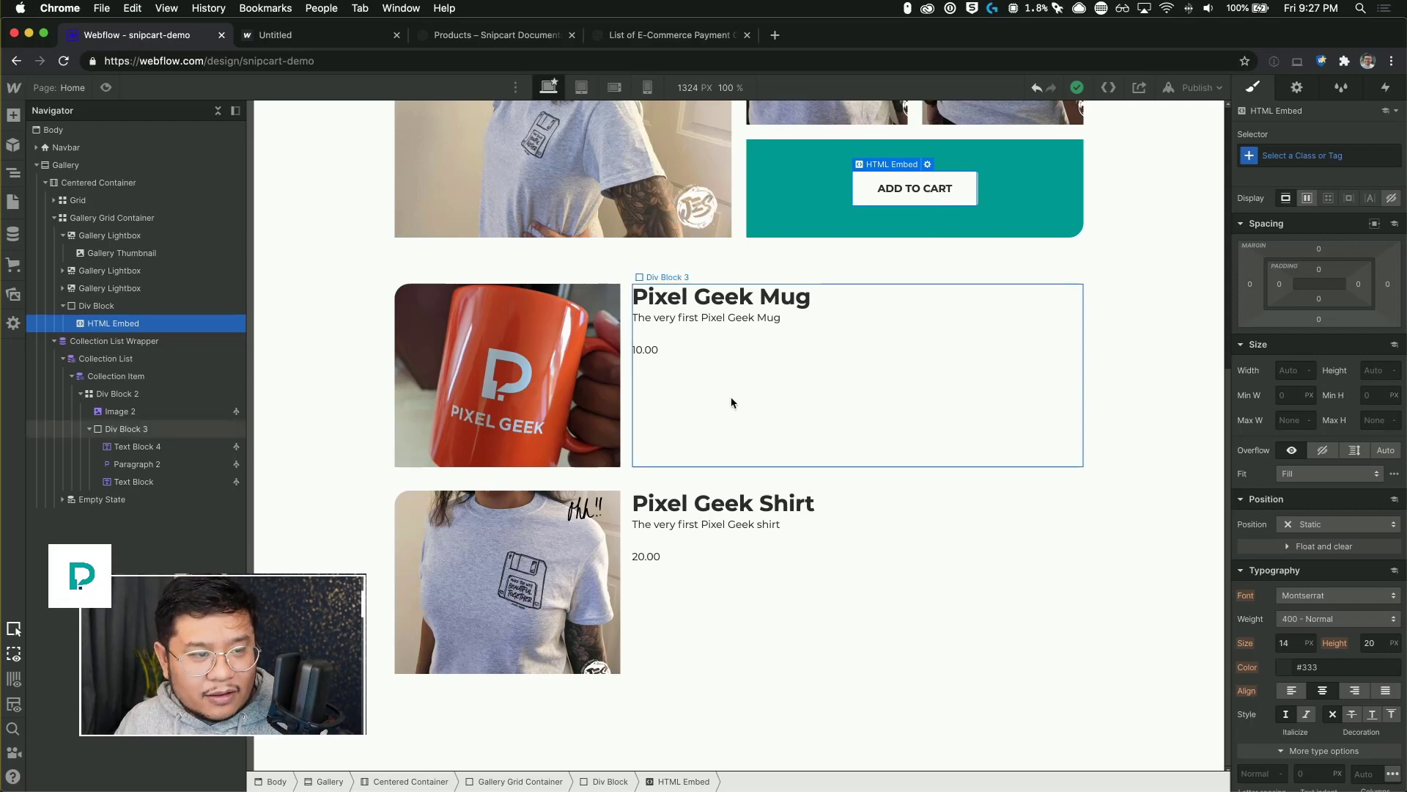
{"action": "left_click", "coordinate": [731, 401]}
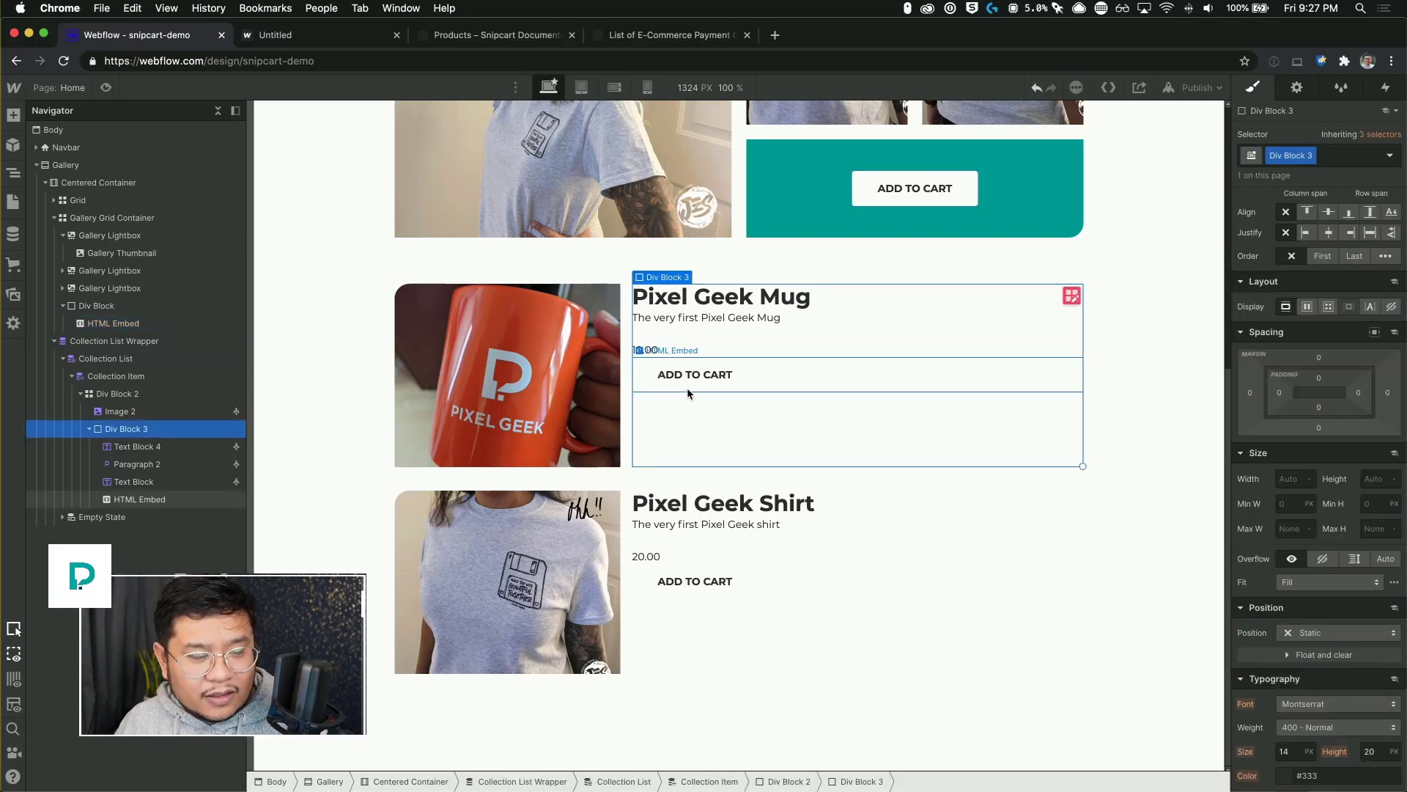
- Change the button class in the collection item's HTML Embed code to add-to-cart-button-2 and save the code
{"action": "left_click", "coordinate": [696, 385]}
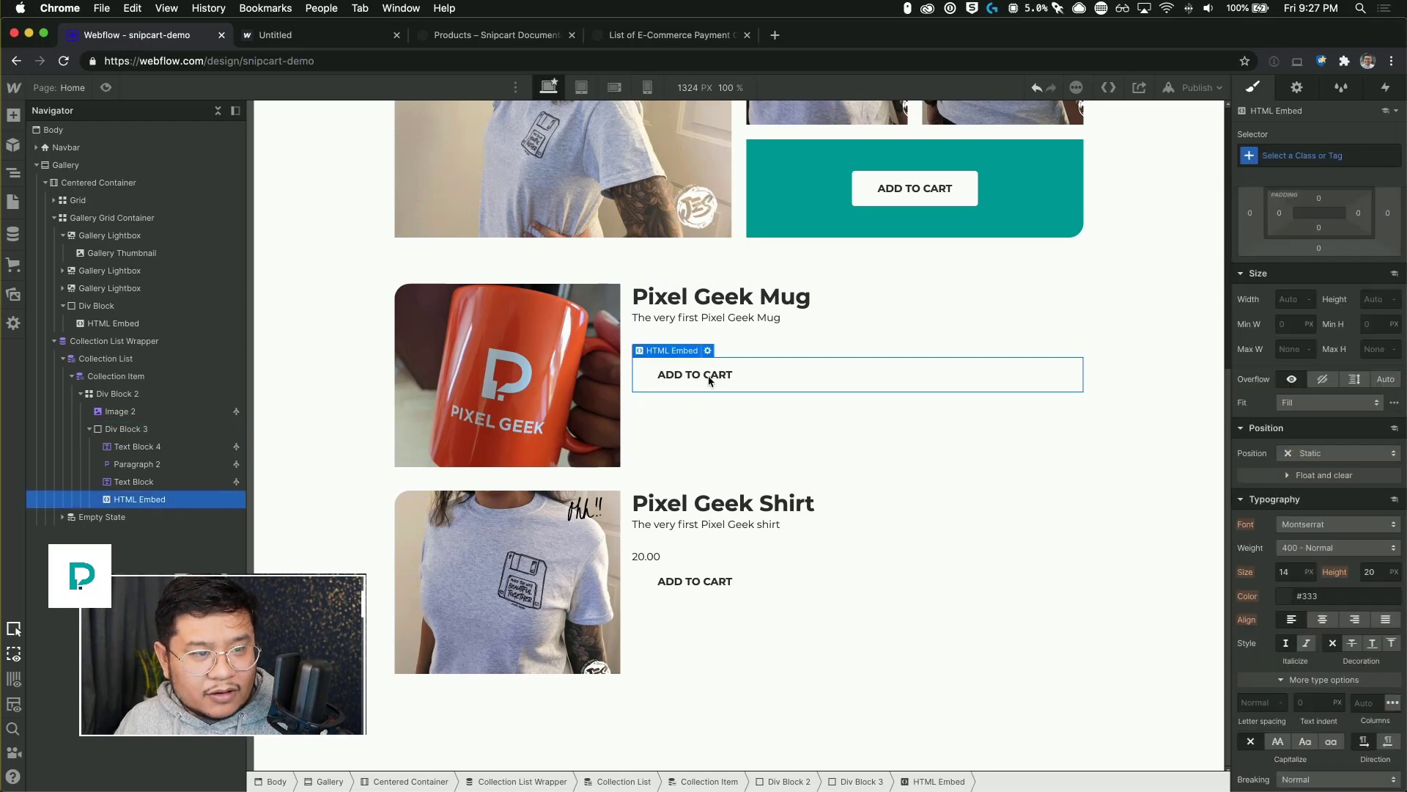
{"action": "double_click", "coordinate": [709, 379]}
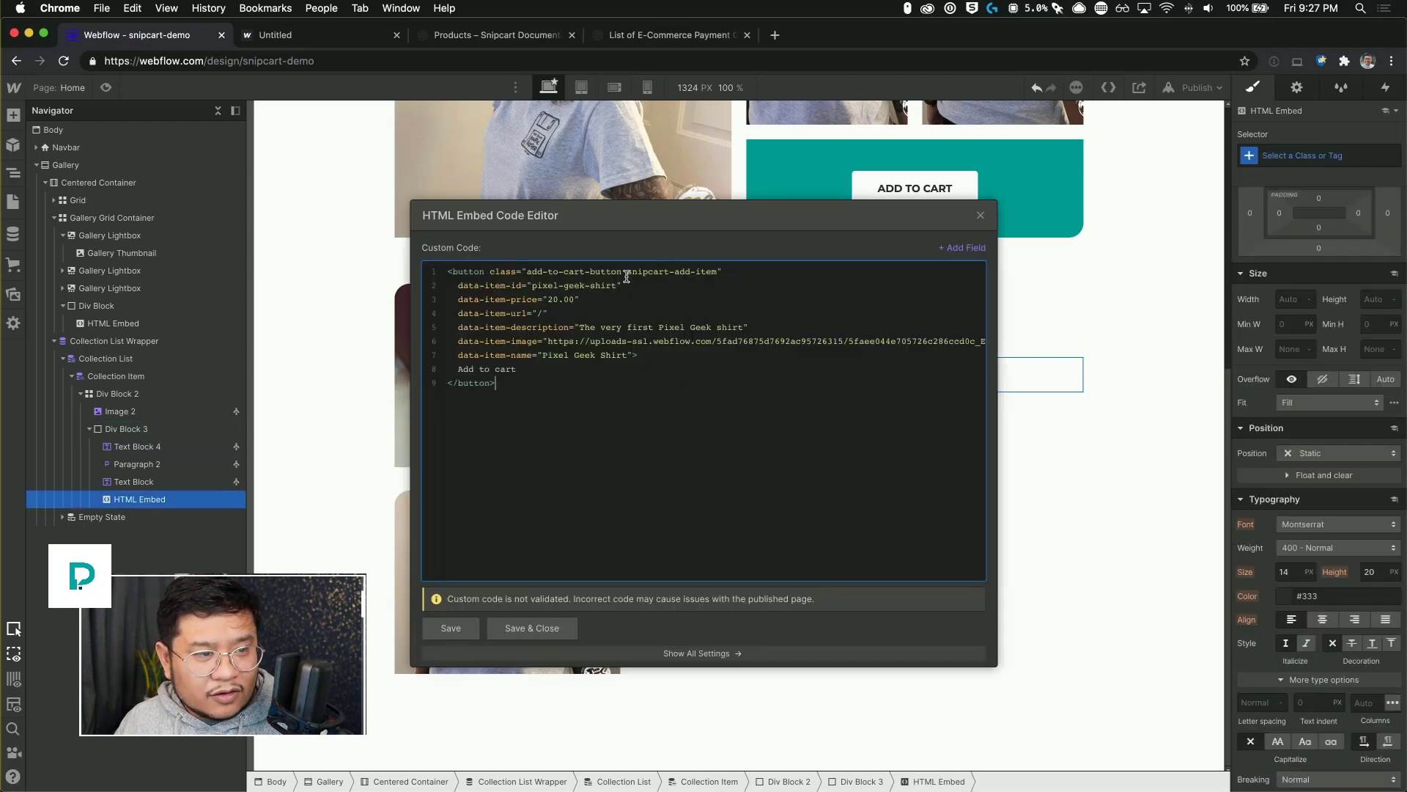
{"action": "type", "text": "-2"}
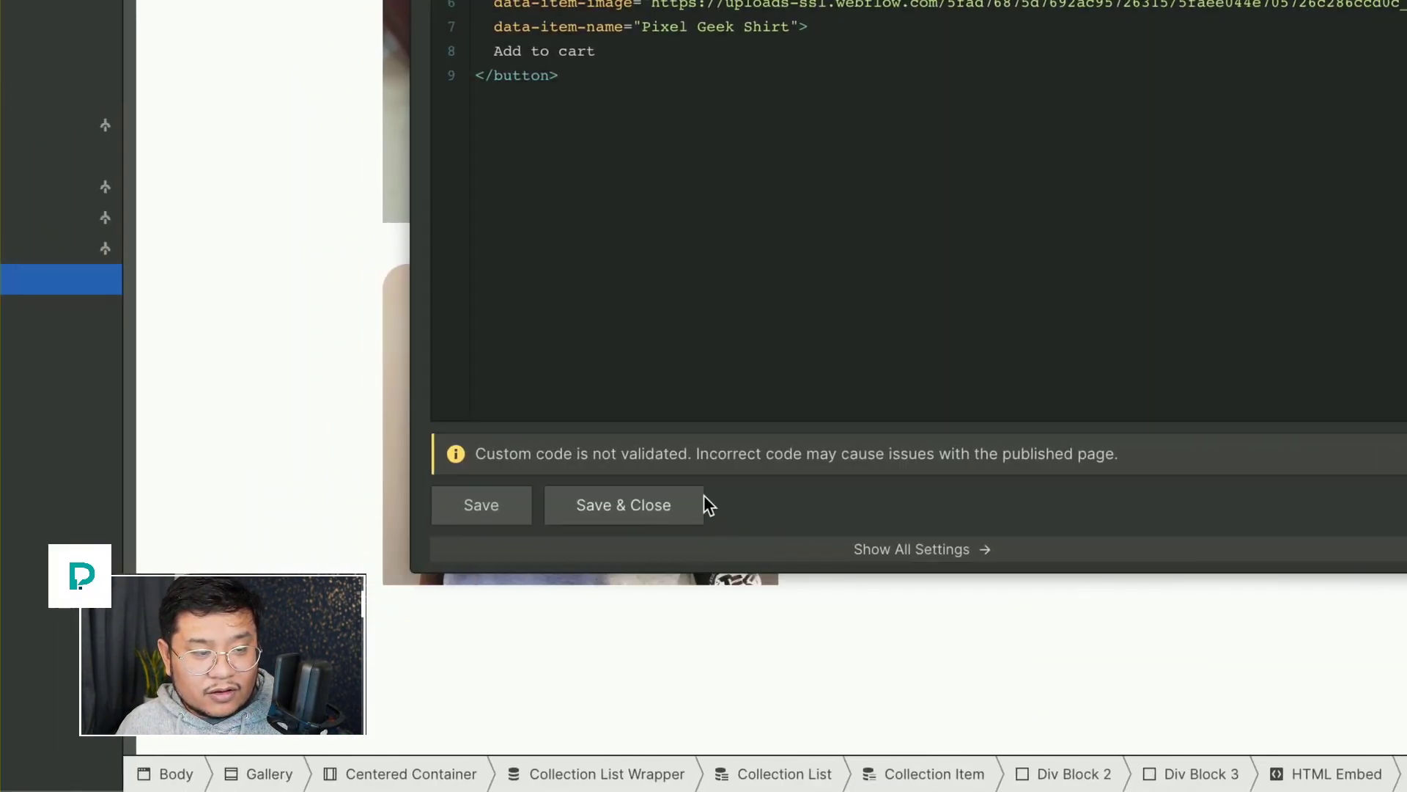
{"action": "left_click", "coordinate": [609, 506]}
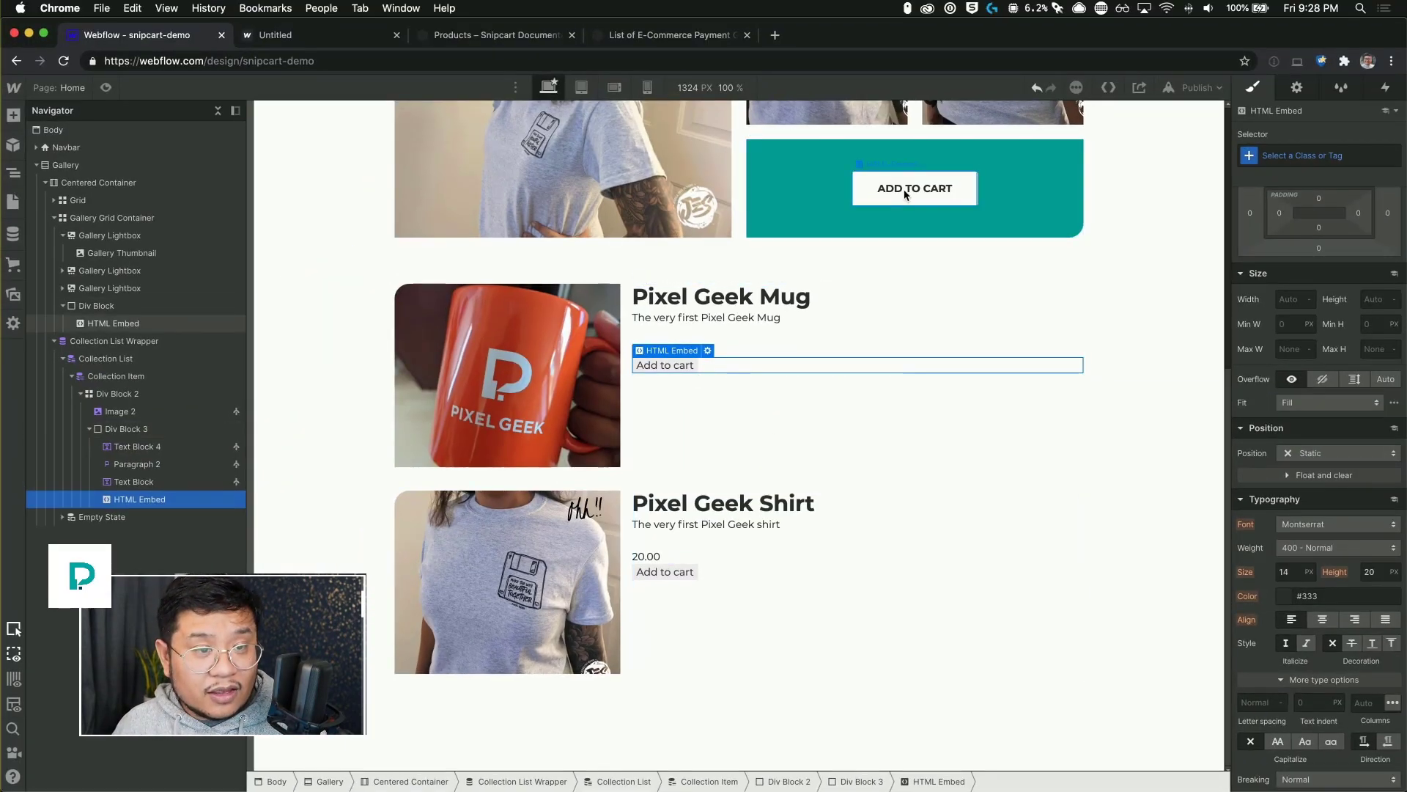
- Add a temporary Div Block directly above the Collection List Wrapper
{"action": "scroll", "coordinate": [903, 189], "scroll_direction": "up", "scroll_amount": 4}
{"action": "scroll", "coordinate": [660, 189], "scroll_direction": "down", "scroll_amount": 4}
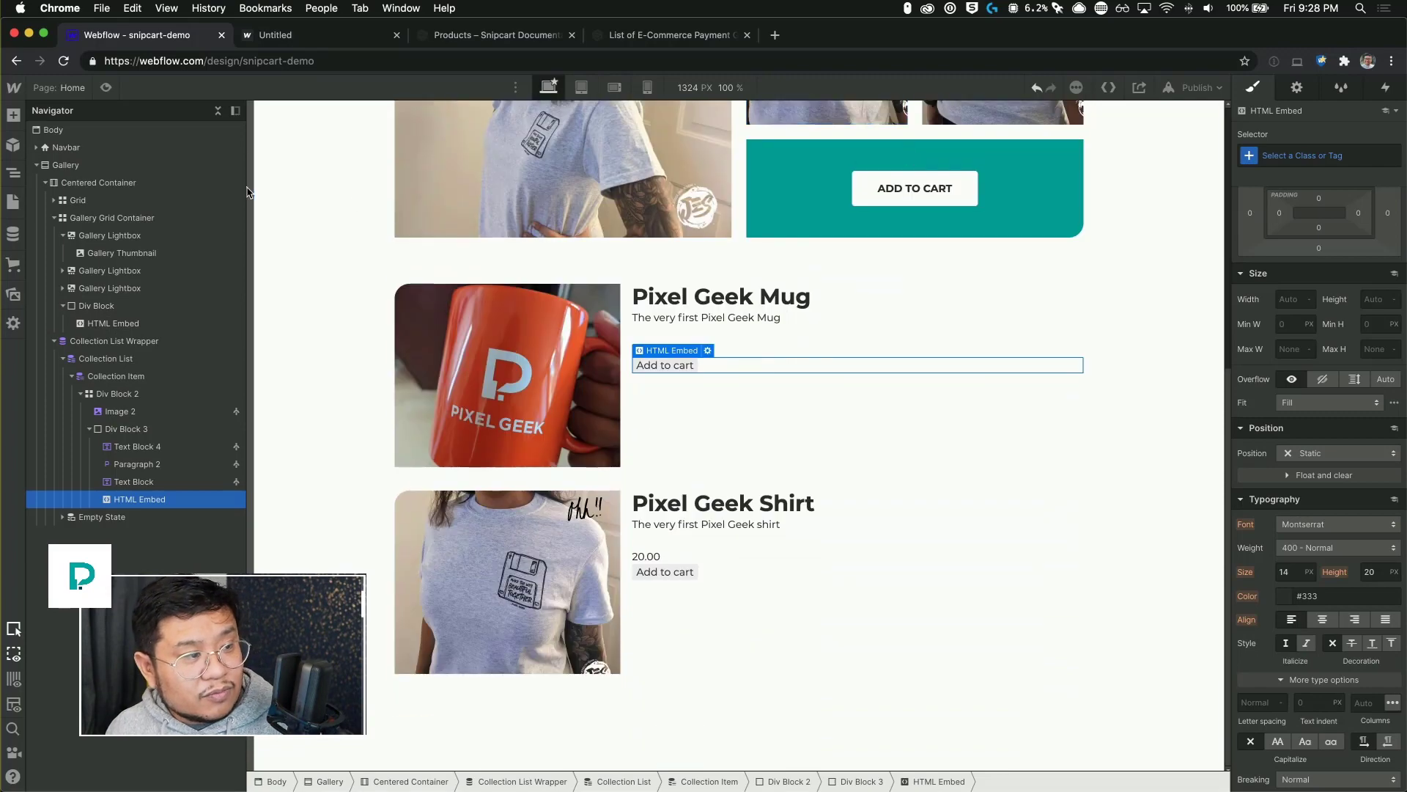
{"action": "key", "text": "a"}
{"action": "left_click_drag", "start_coordinate": [60, 373], "coordinate": [613, 286]}
- Apply the add to cart button class to the temporary Div Block and duplicate the class as add to cart button 2
{"action": "key", "text": "super+Return"}
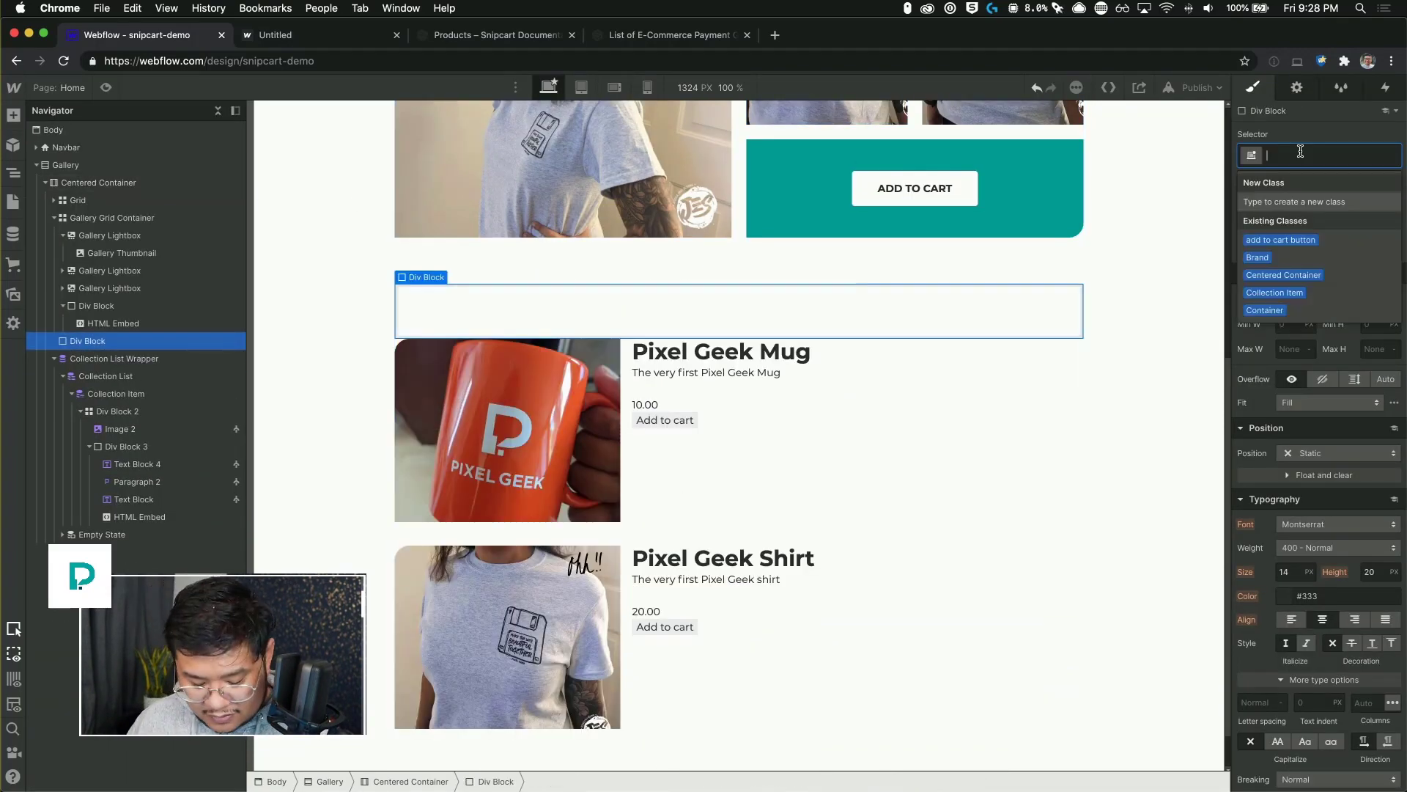
{"action": "type", "text": "add t"}
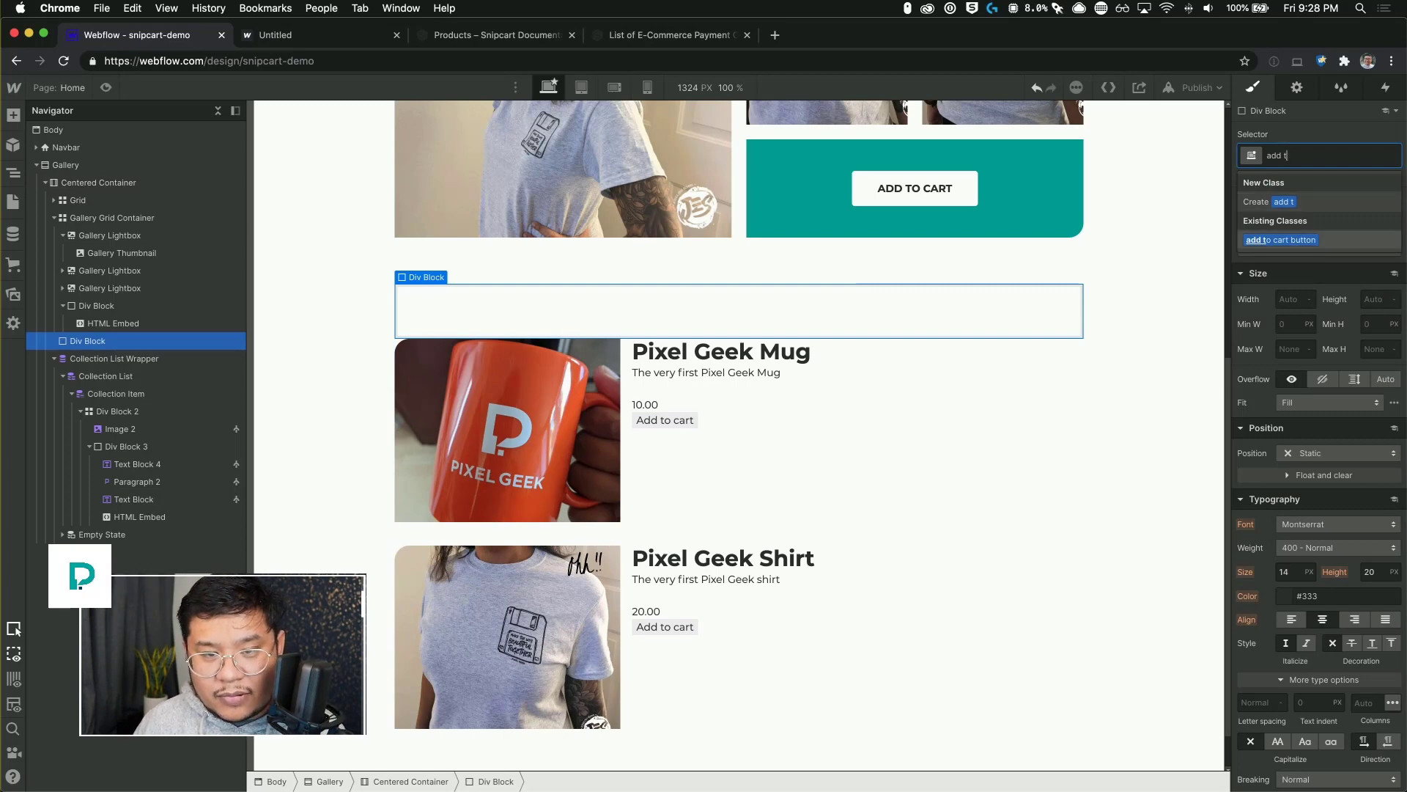
{"action": "key", "text": "Return"}
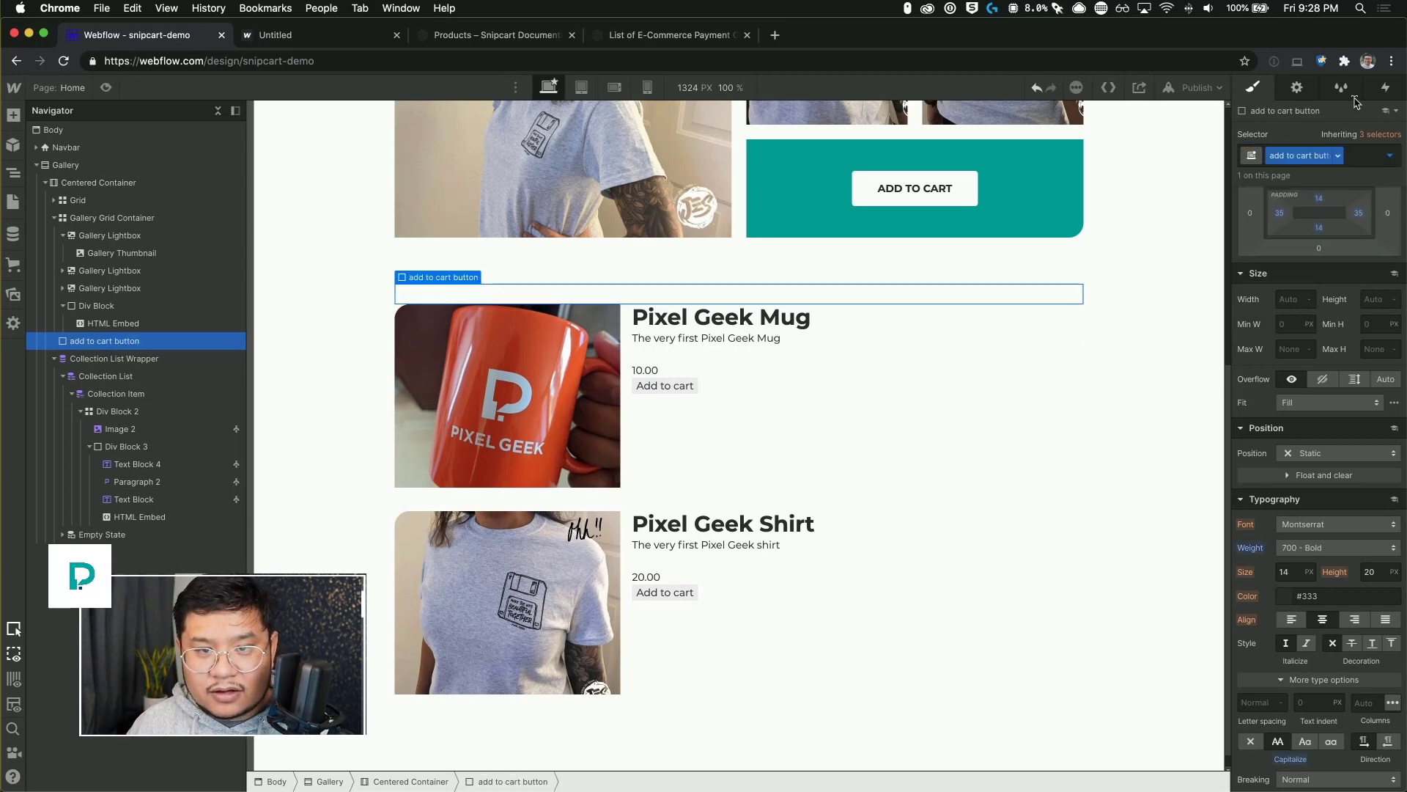
{"action": "left_click", "coordinate": [1338, 155]}
{"action": "left_click", "coordinate": [1328, 195]}
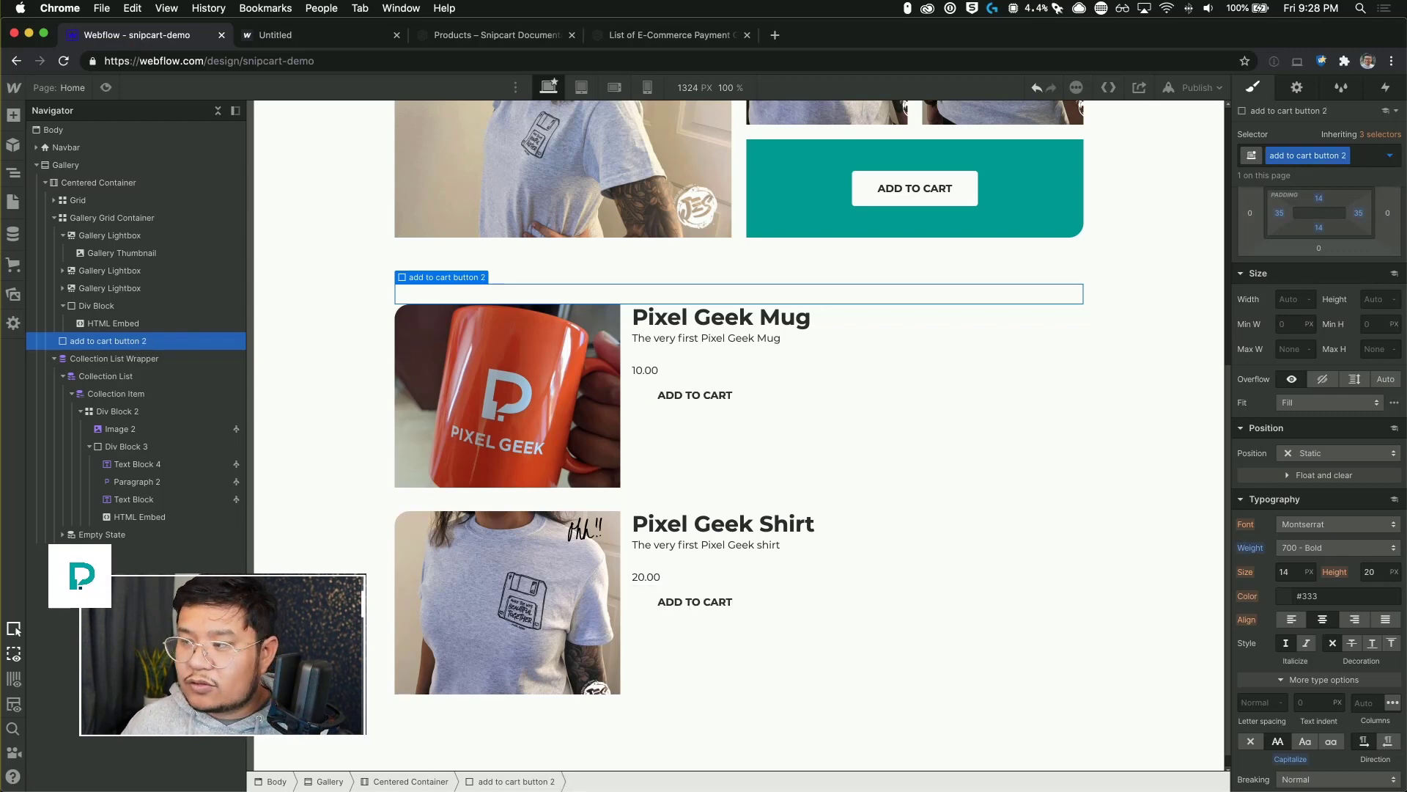
- Set the add to cart button 2 background to teal #02a7a1 by sampling the panel behind the original button
{"action": "scroll", "coordinate": [1333, 461], "scroll_direction": "down", "scroll_amount": 7}
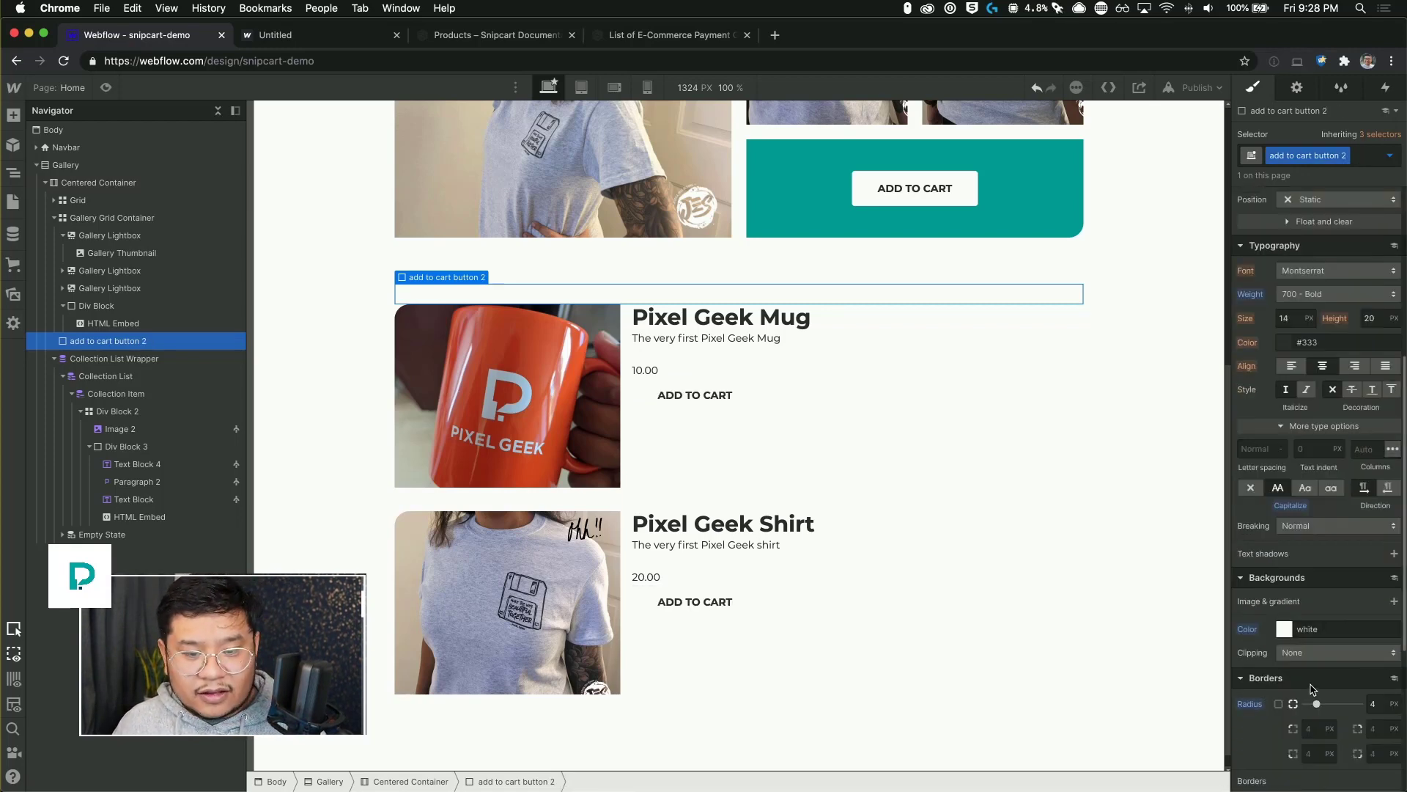
{"action": "left_click", "coordinate": [1308, 406]}
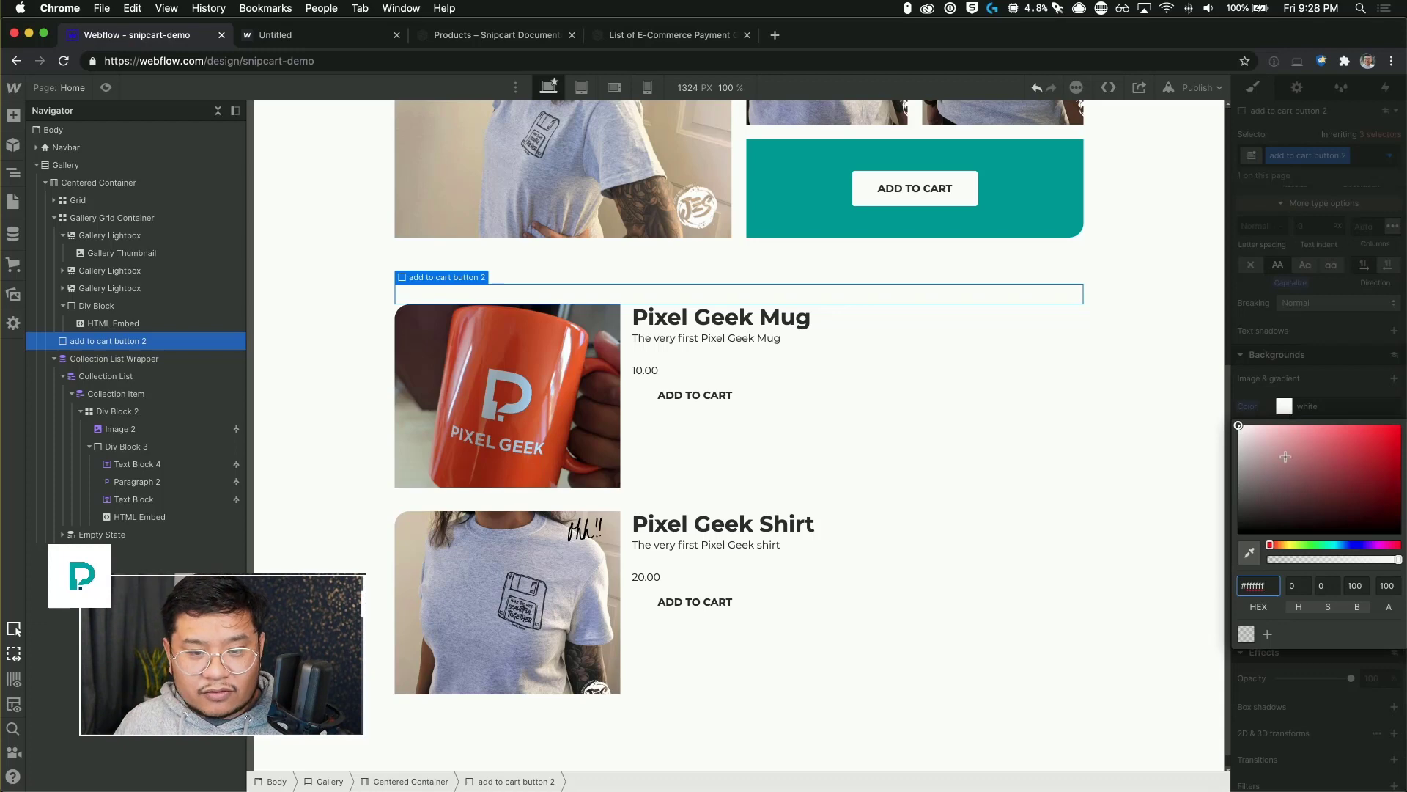
{"action": "left_click", "coordinate": [1249, 552]}
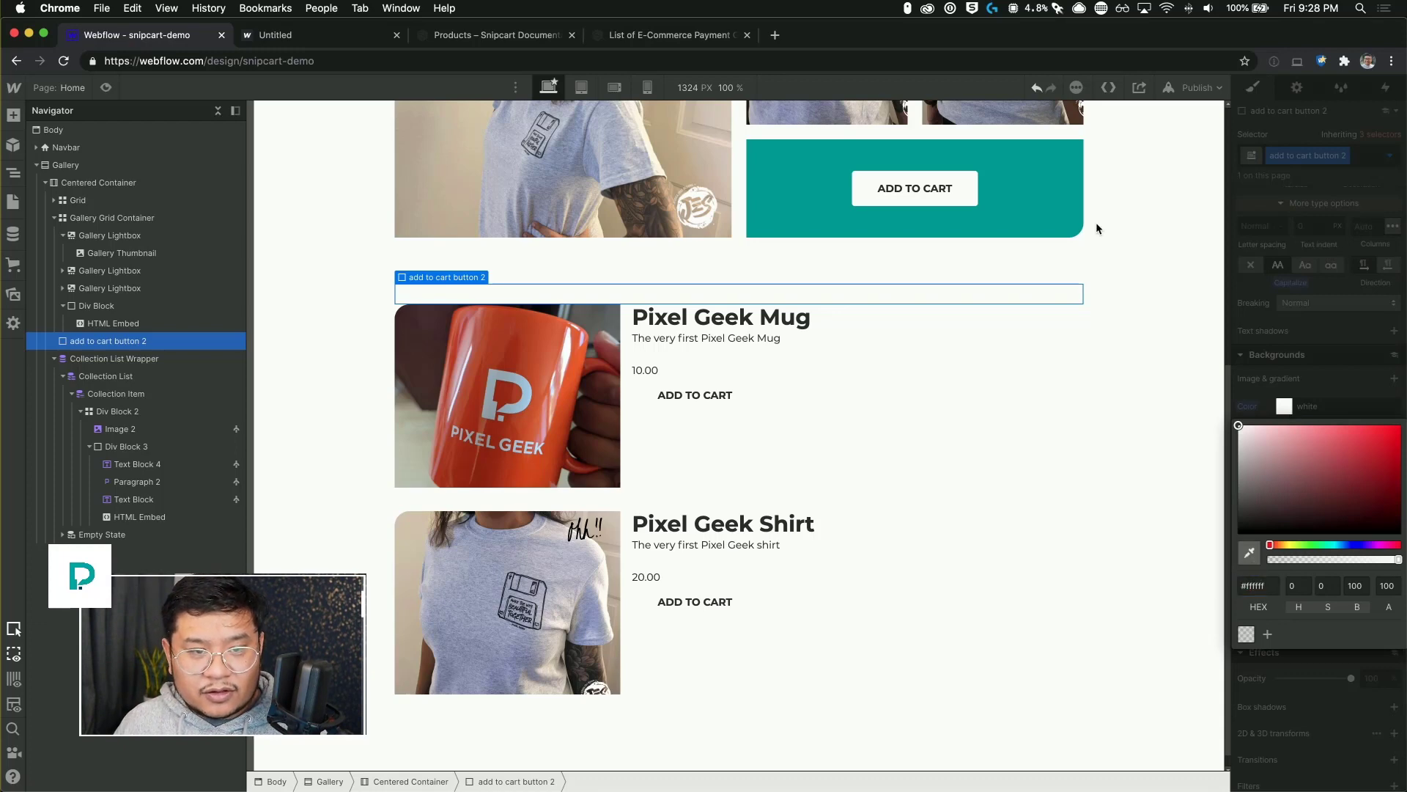
{"action": "left_click", "coordinate": [1039, 197]}
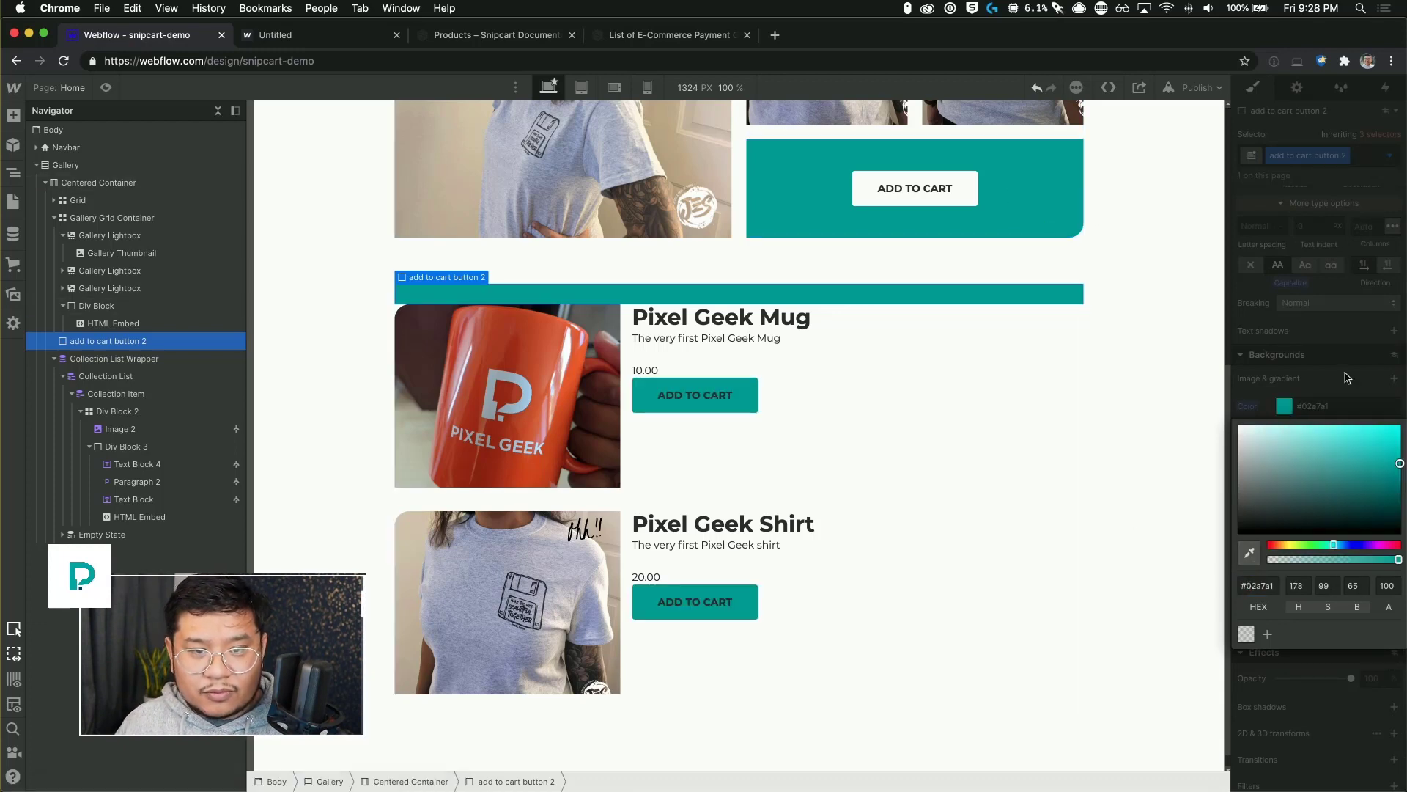
- Set the text color of the add to cart button 2 class to white
{"action": "scroll", "coordinate": [1323, 335], "scroll_direction": "up", "scroll_amount": 5}
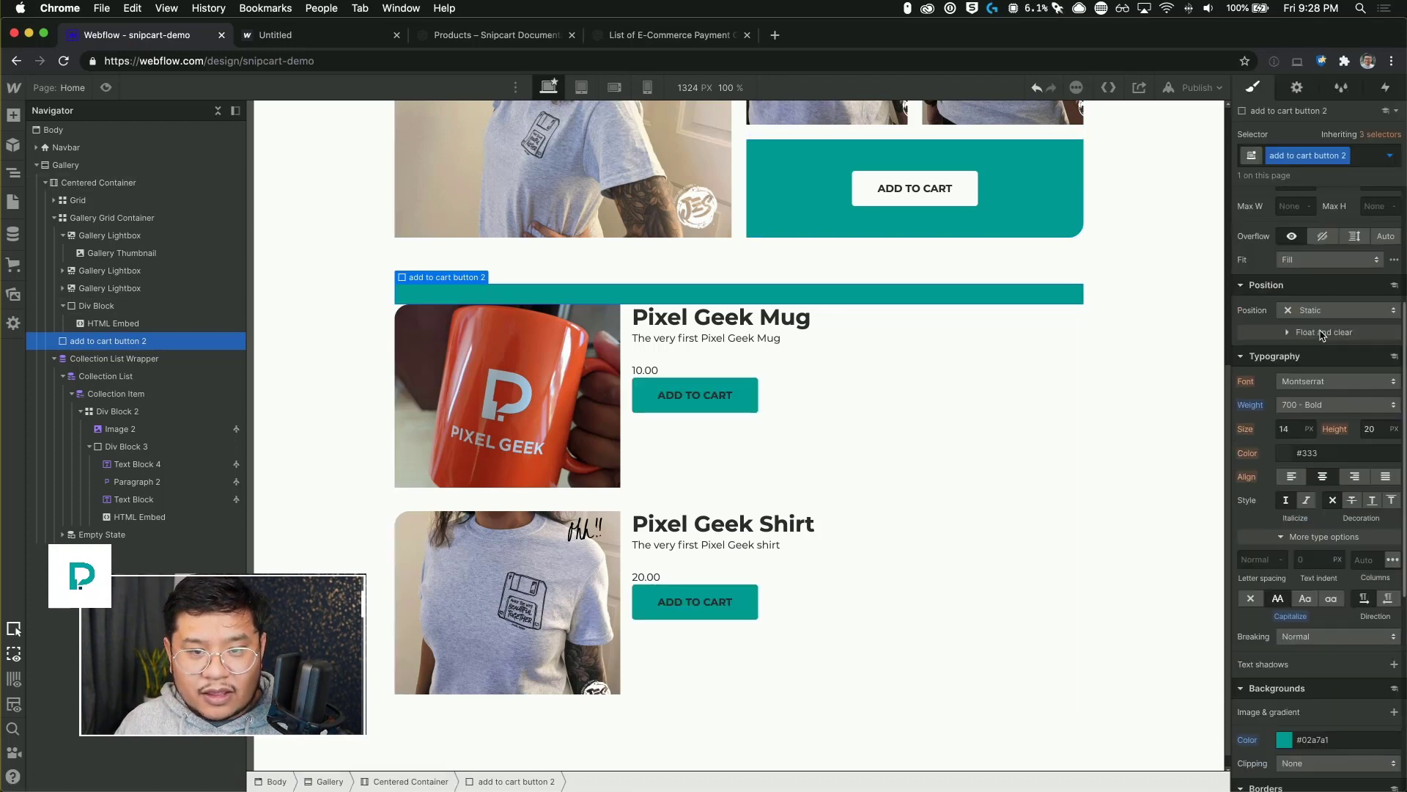
{"action": "left_click", "coordinate": [1327, 453]}
{"action": "key", "text": "super+a"}
{"action": "type", "text": "white"}
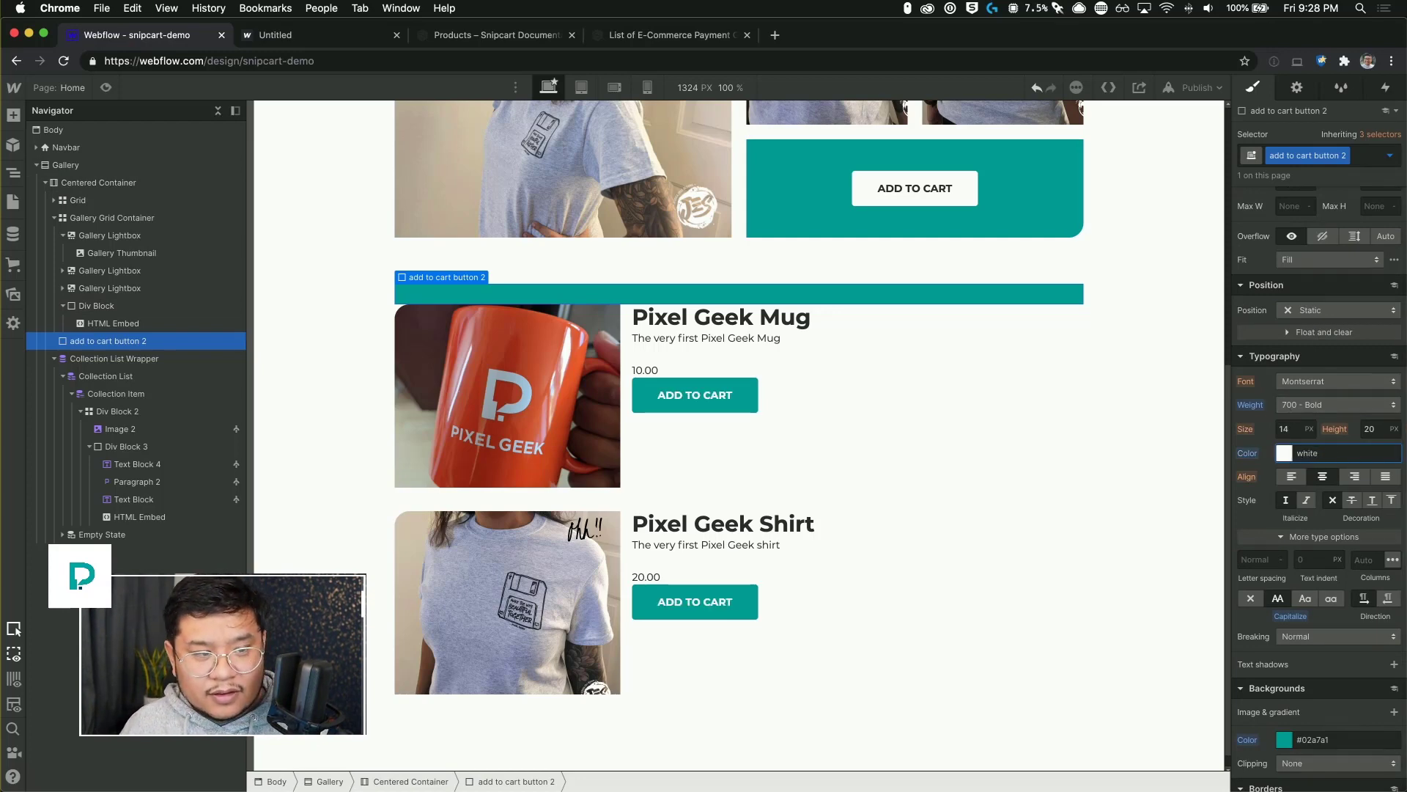
- Give the add to cart button 2 class a 25 px top margin and delete the temporary Div Block
{"action": "scroll", "coordinate": [1317, 320], "scroll_direction": "up", "scroll_amount": 5}
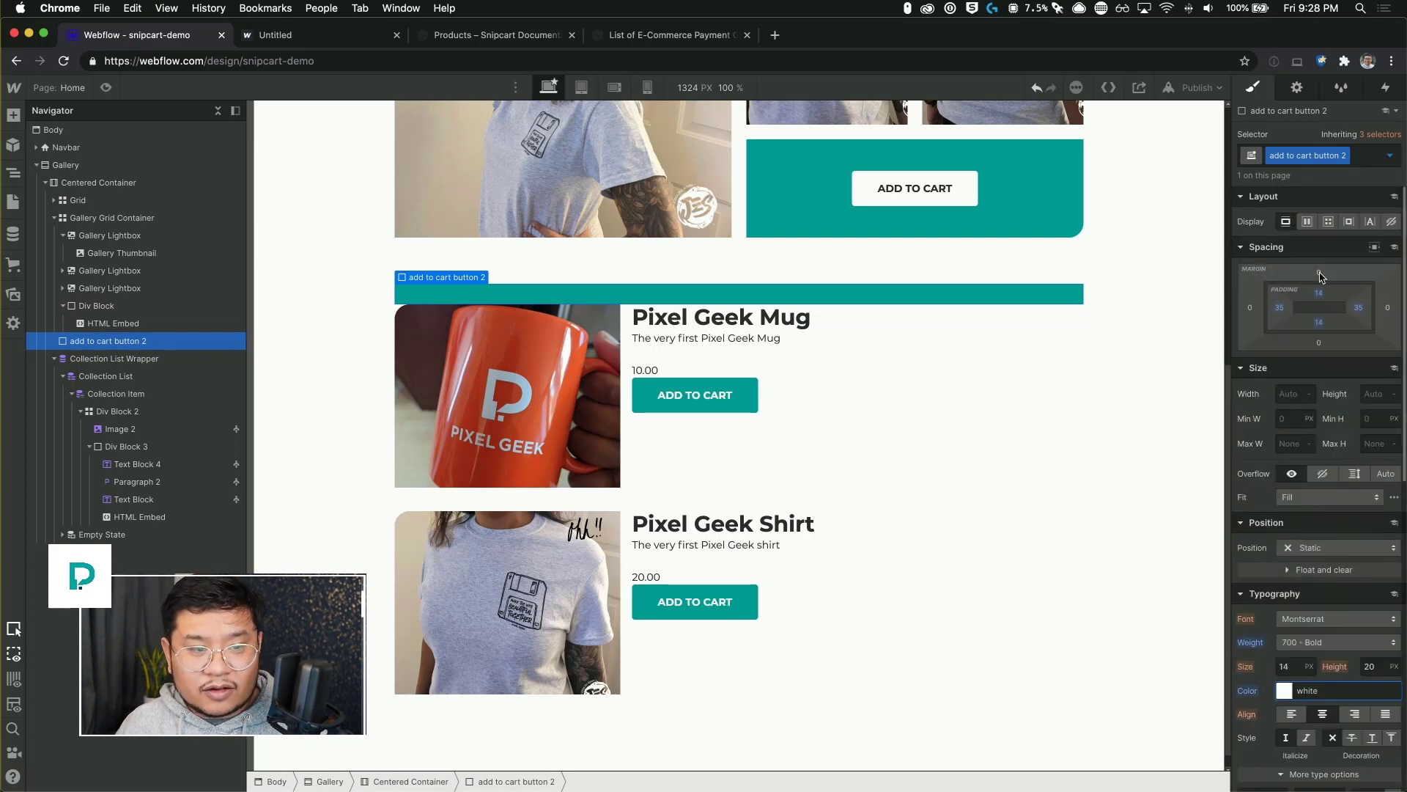
{"action": "left_click_drag", "start_coordinate": [1319, 272], "coordinate": [1319, 254]}
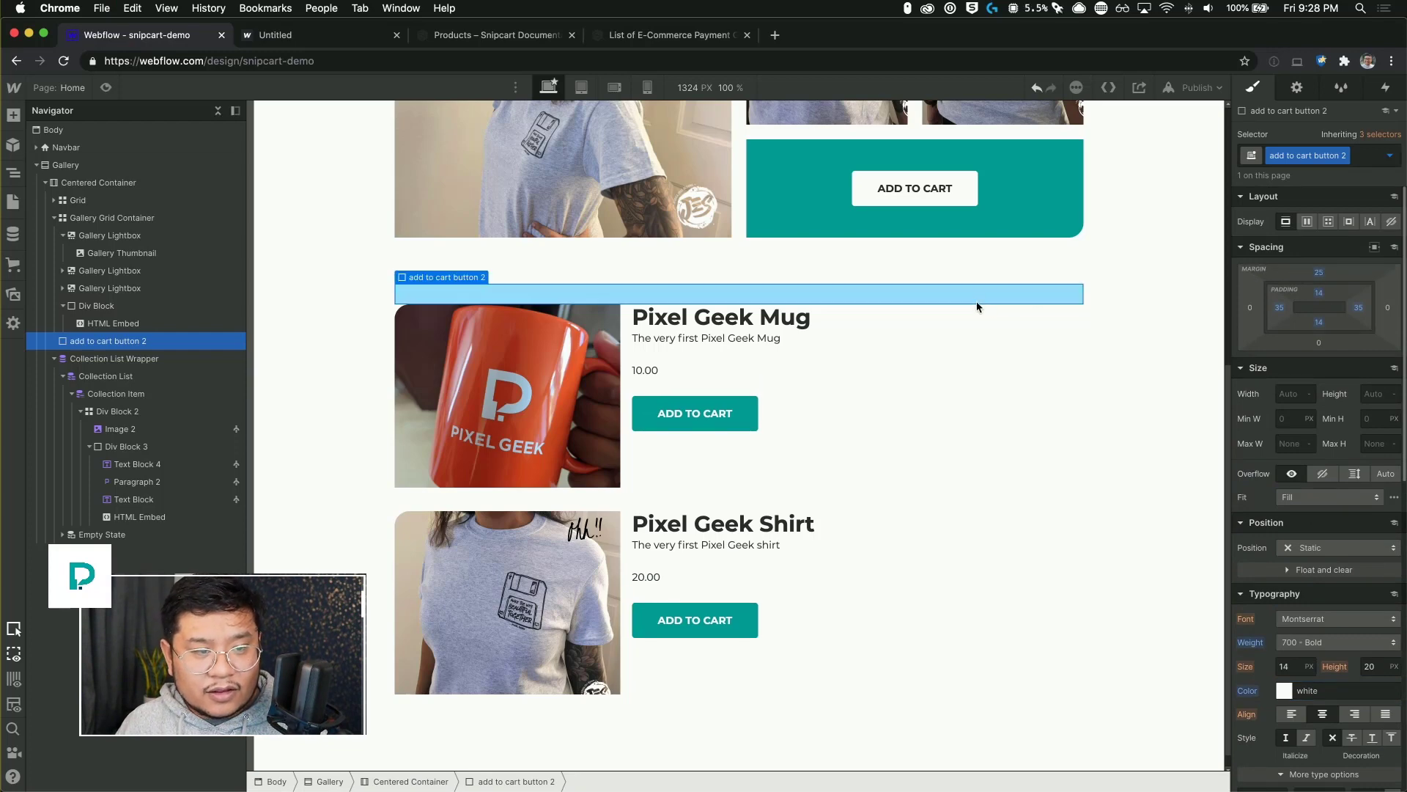
{"action": "key", "text": "Delete"}
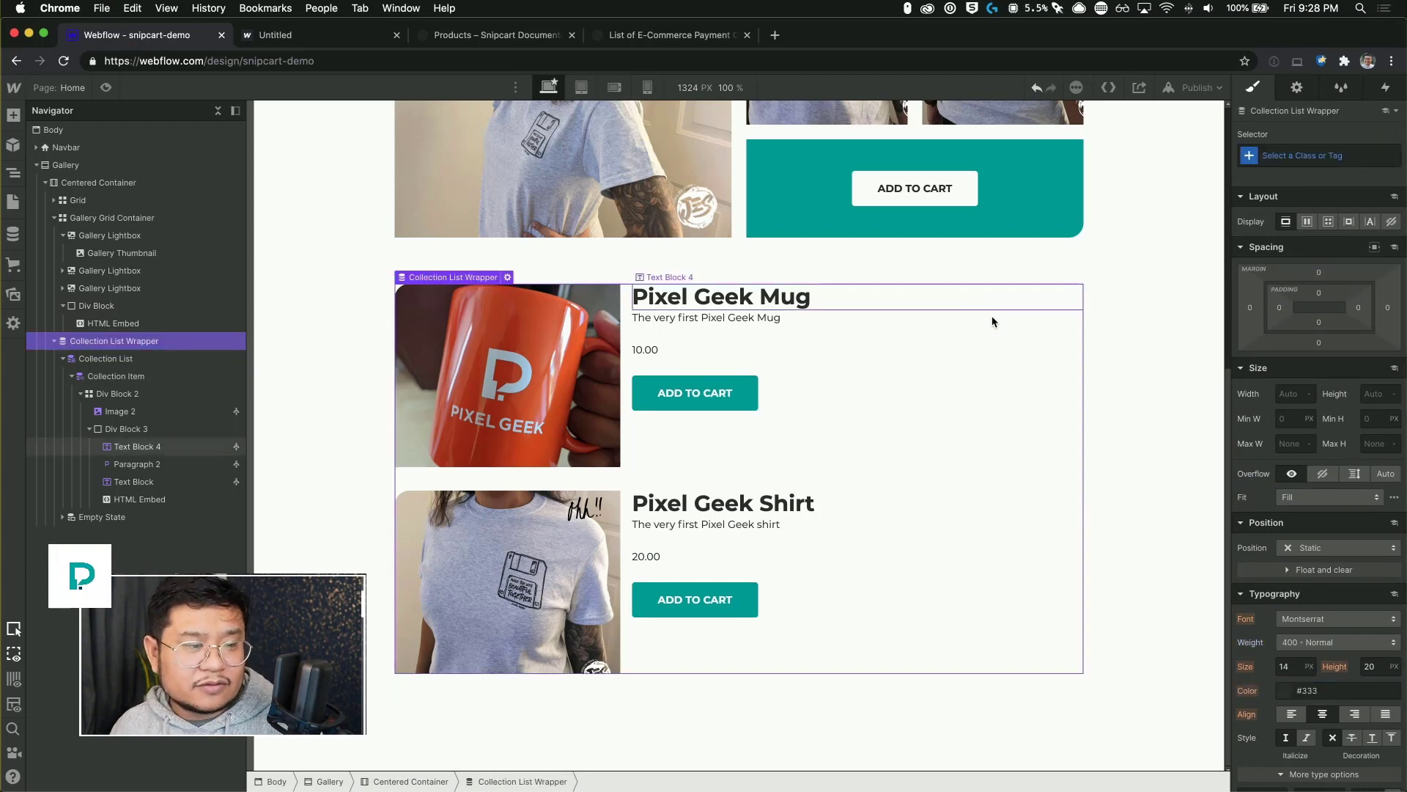
{"action": "left_click", "coordinate": [1136, 443]}
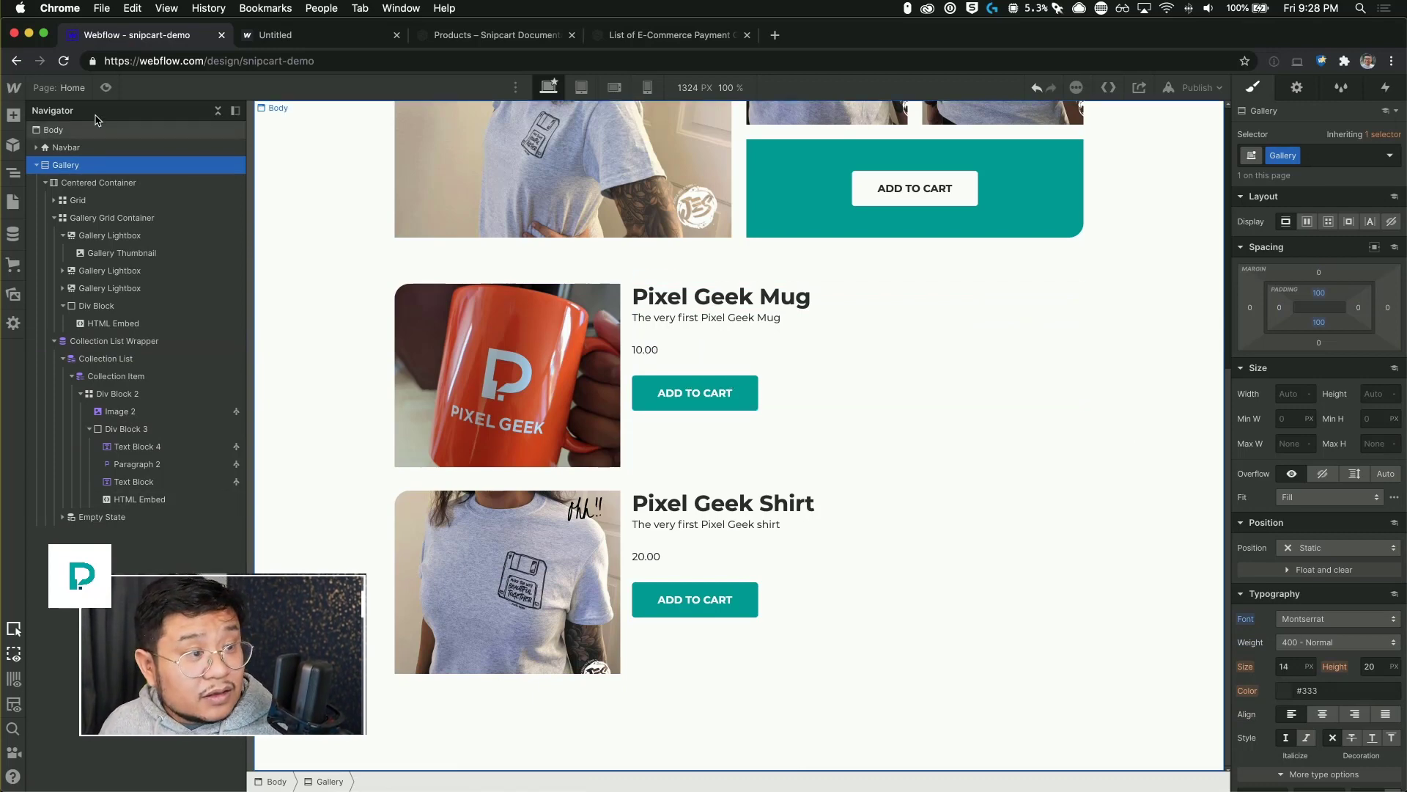
- Clear the data-item-id value in the collection item's HTML Embed code and open the list of insertable collection fields
{"action": "double_click", "coordinate": [691, 393]}
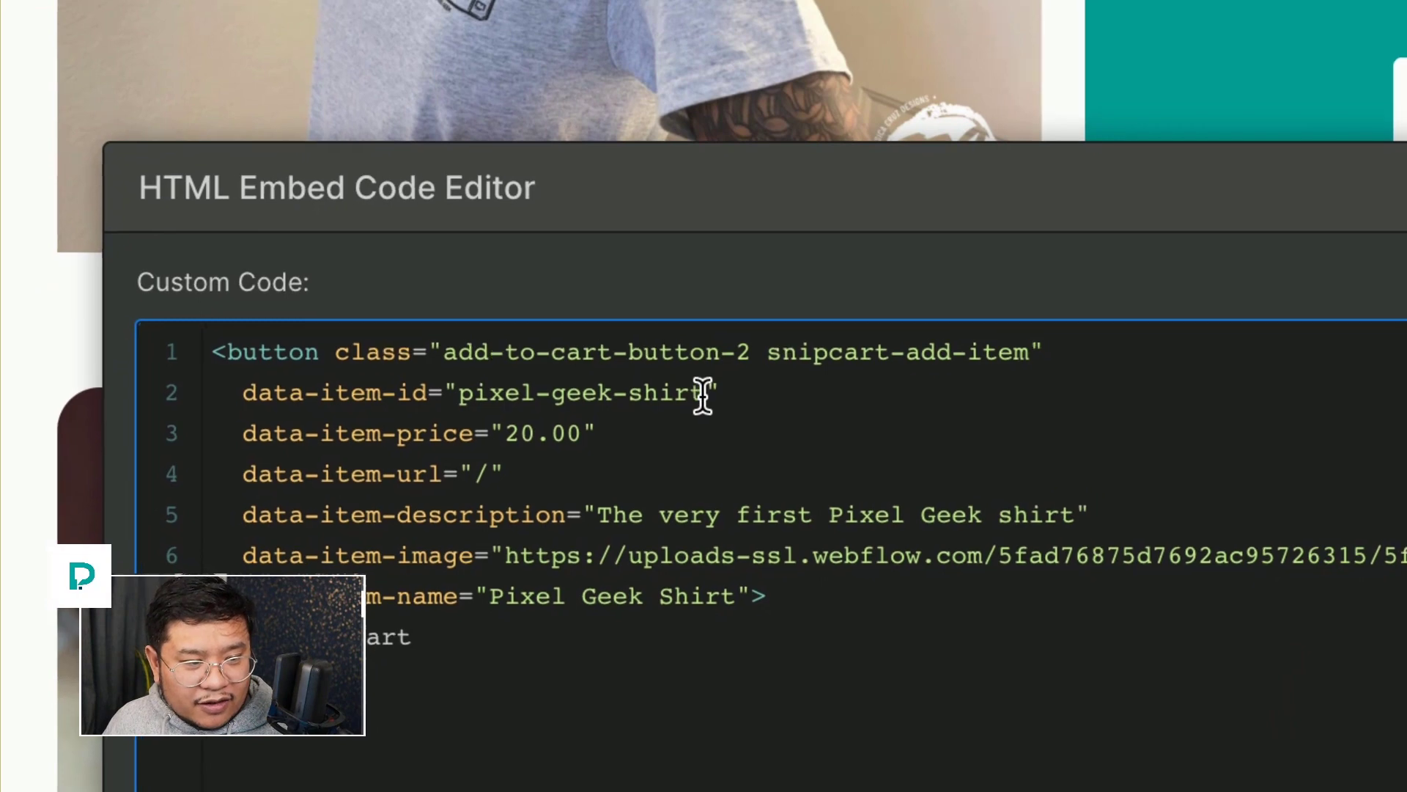
{"action": "left_click_drag", "start_coordinate": [702, 396], "coordinate": [654, 396]}
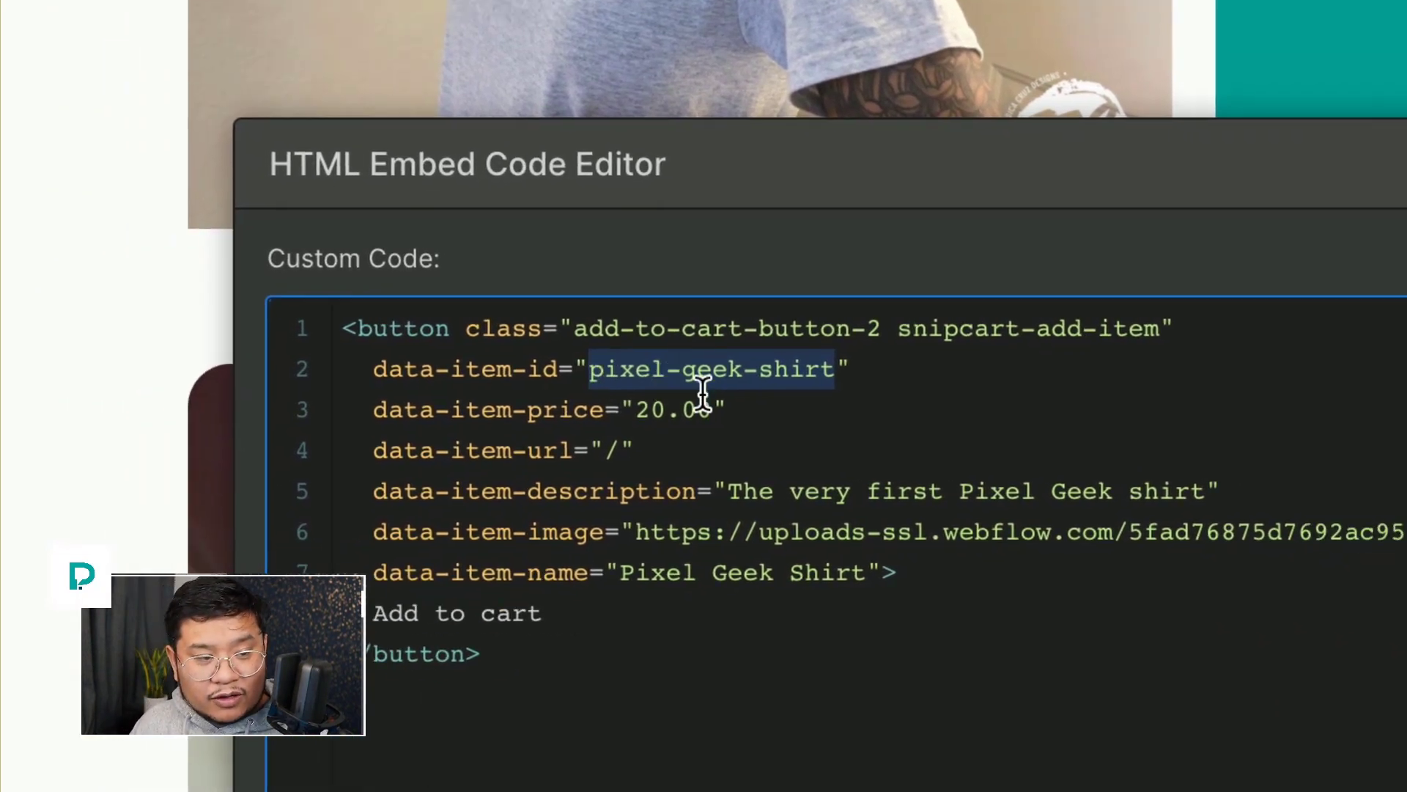
{"action": "key", "text": "BackSpace"}
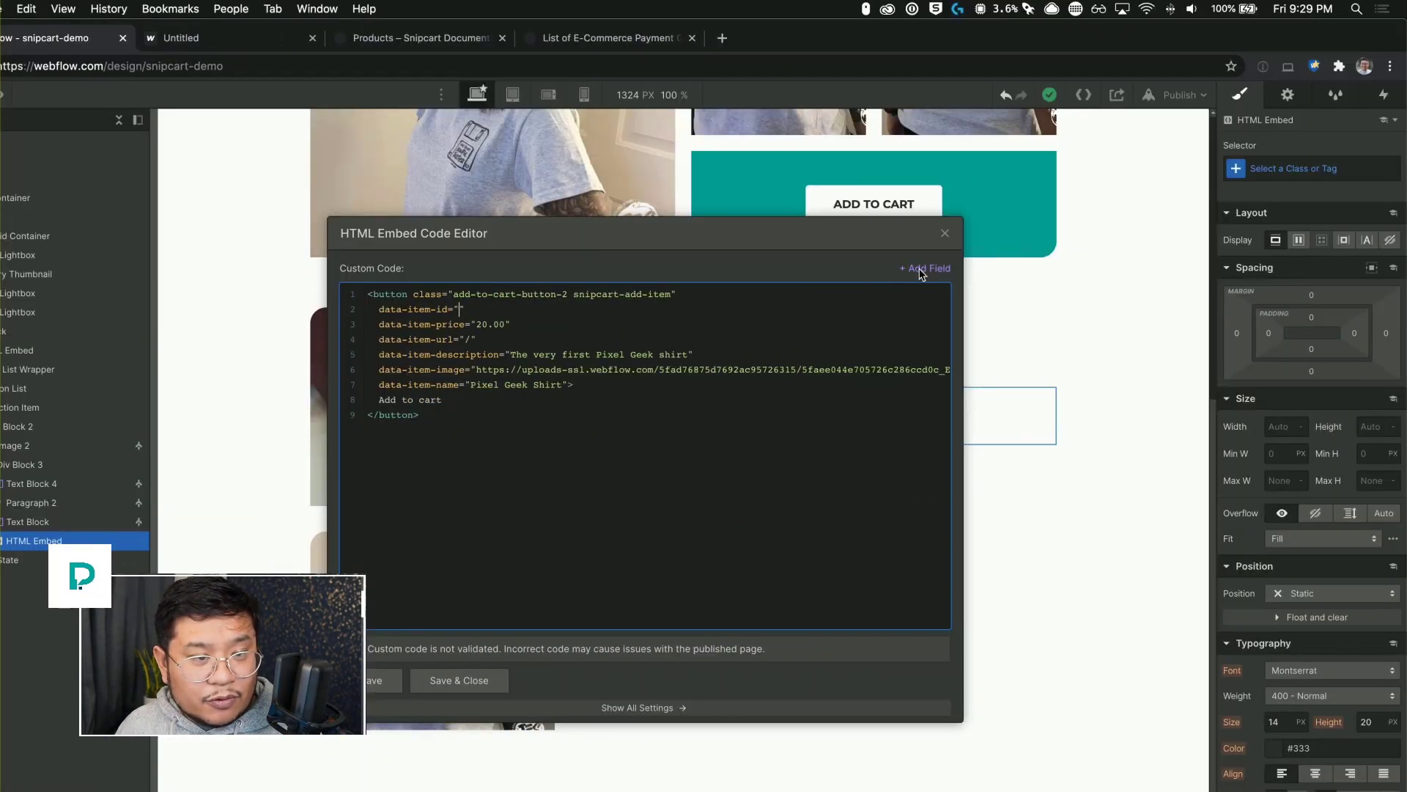
{"action": "left_click", "coordinate": [1255, 321]}
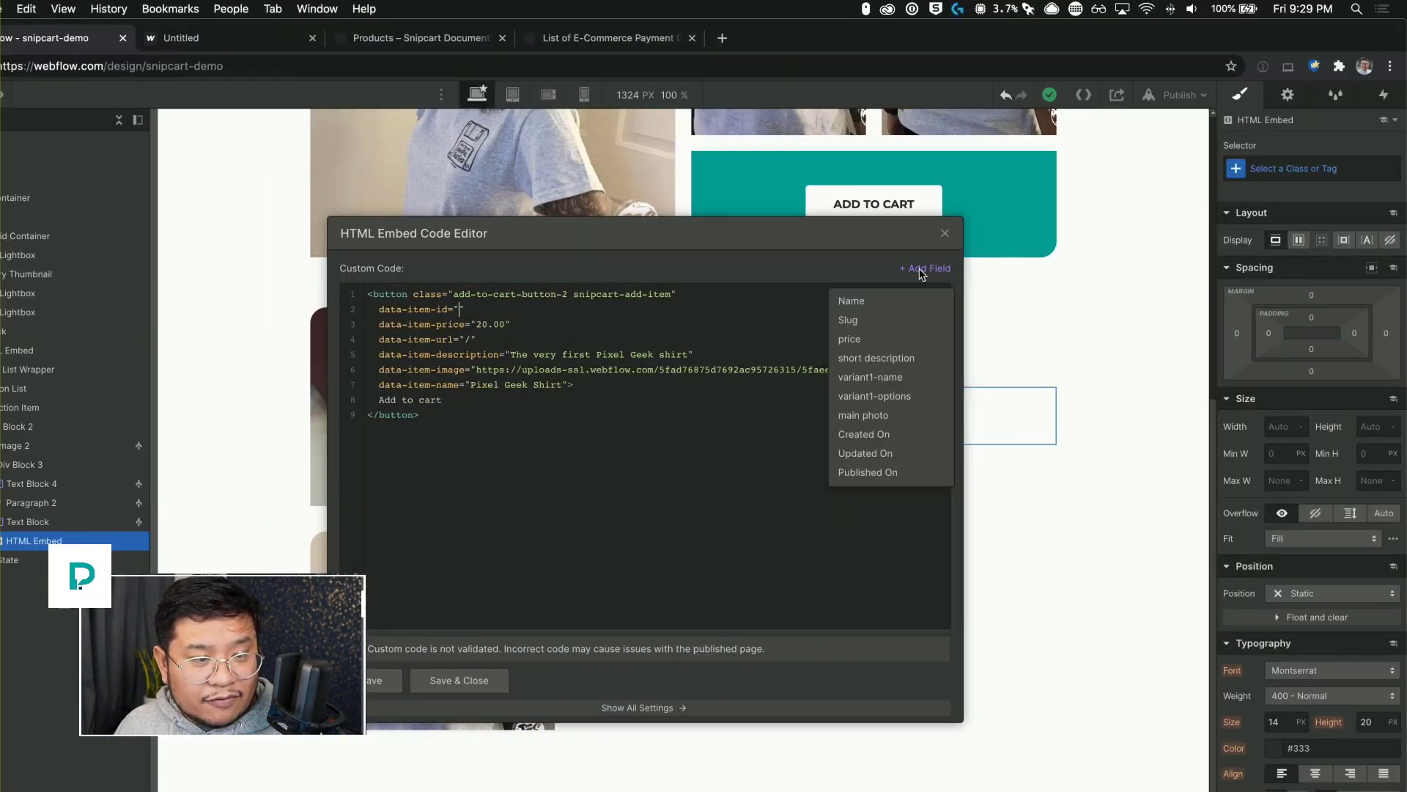
- Bind data-item-id to the Slug field and data-item-price to the price field in the embed code
{"action": "left_click", "coordinate": [861, 327]}
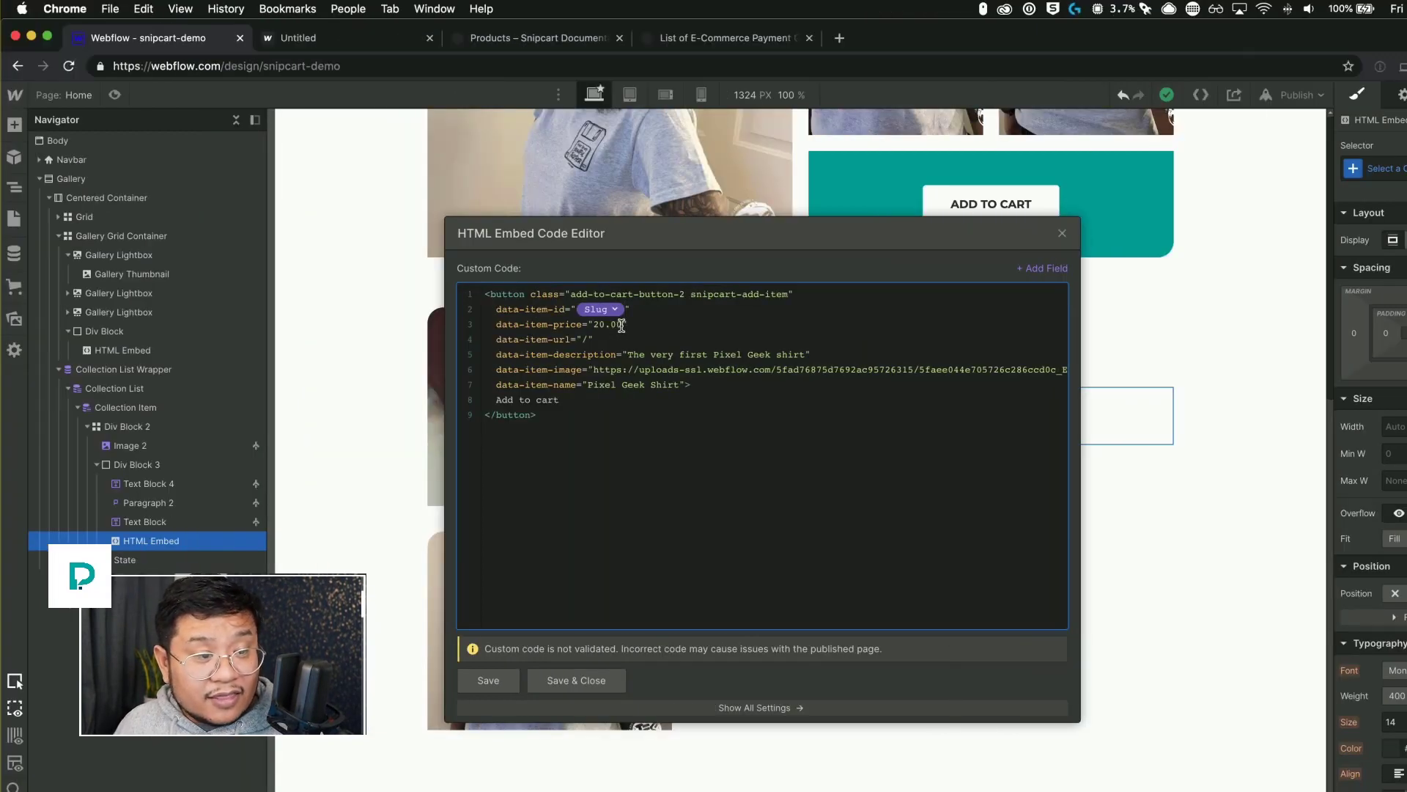
{"action": "left_click_drag", "start_coordinate": [622, 325], "coordinate": [593, 325]}
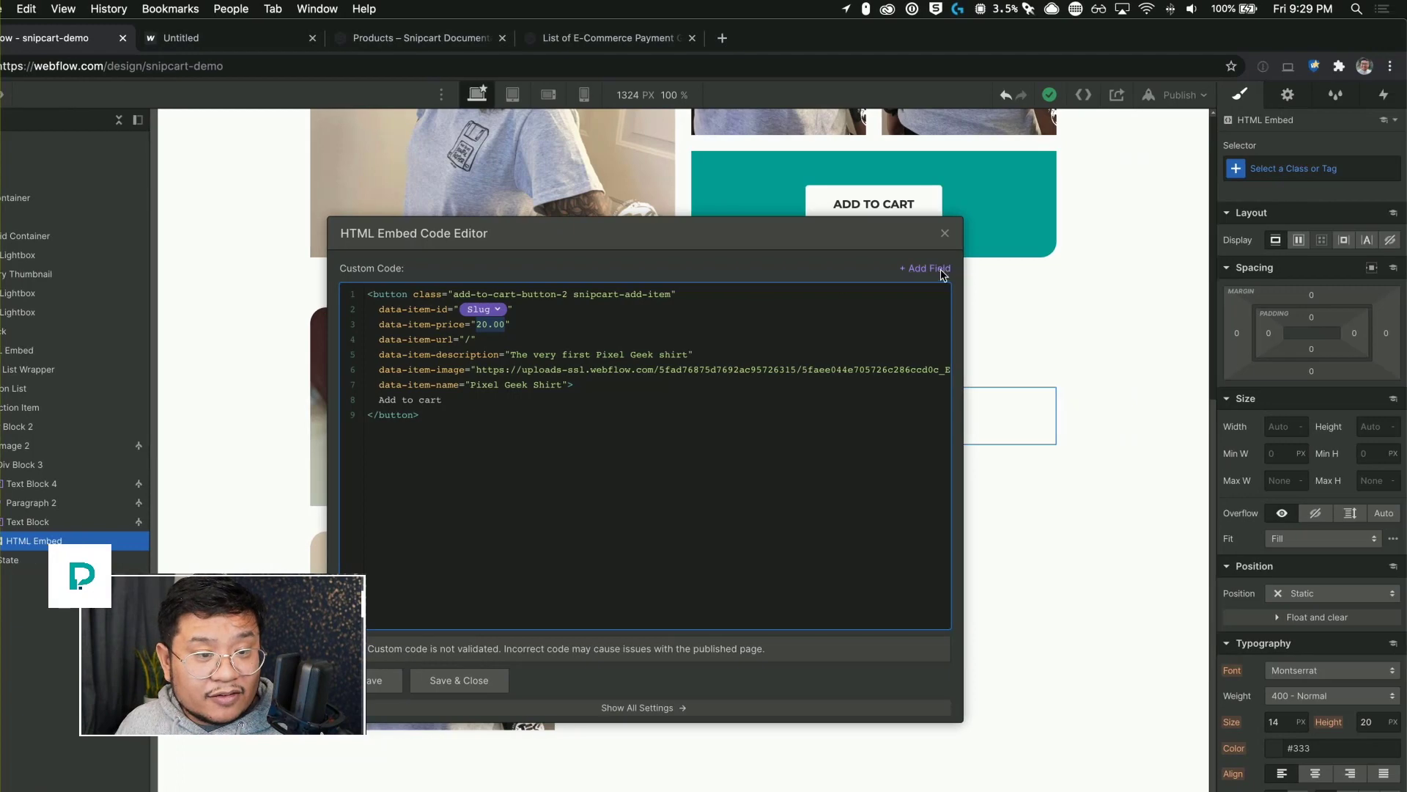
{"action": "left_click", "coordinate": [943, 274]}
{"action": "left_click", "coordinate": [892, 337]}
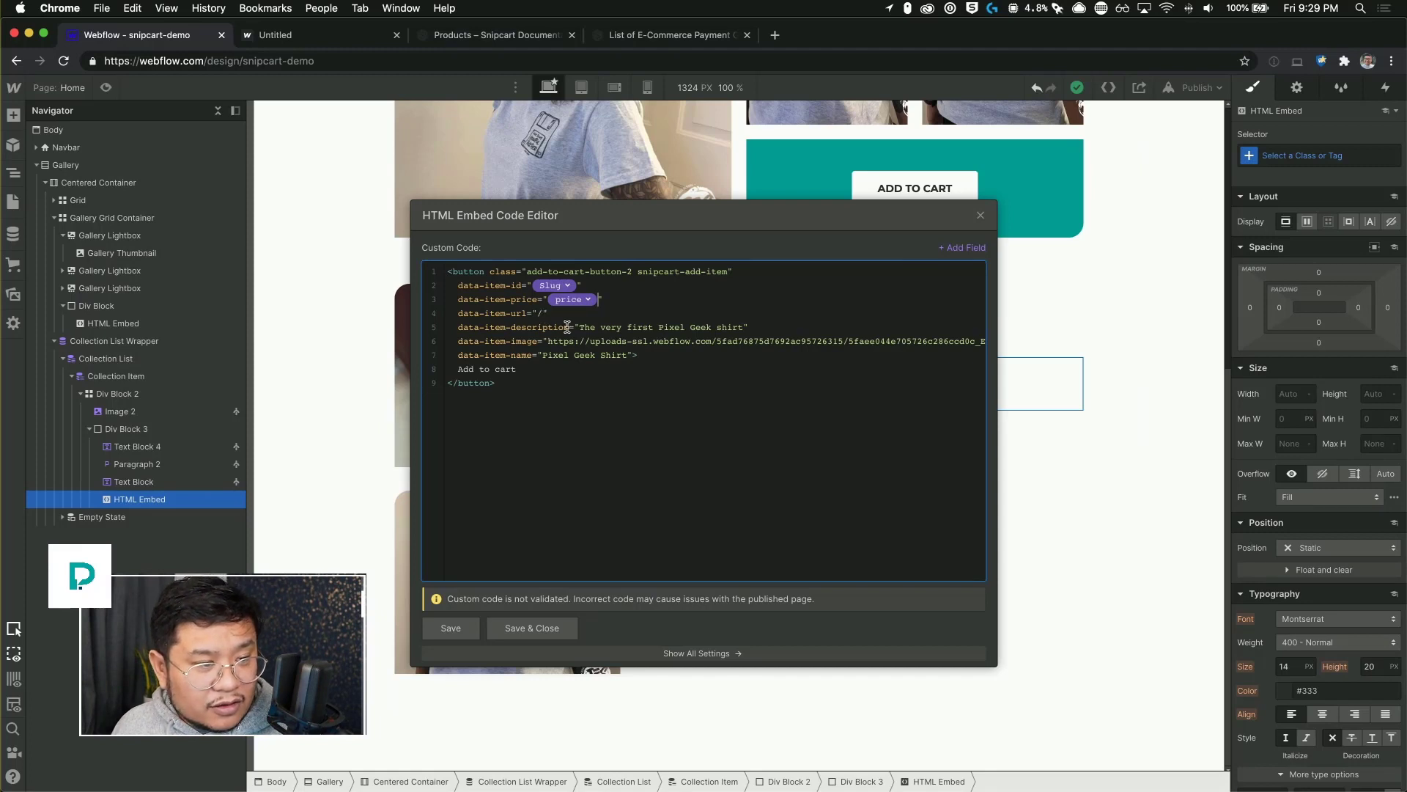
- Set data-item-url to /portfolio/ followed by the dynamic Slug field
{"action": "left_click", "coordinate": [542, 313]}
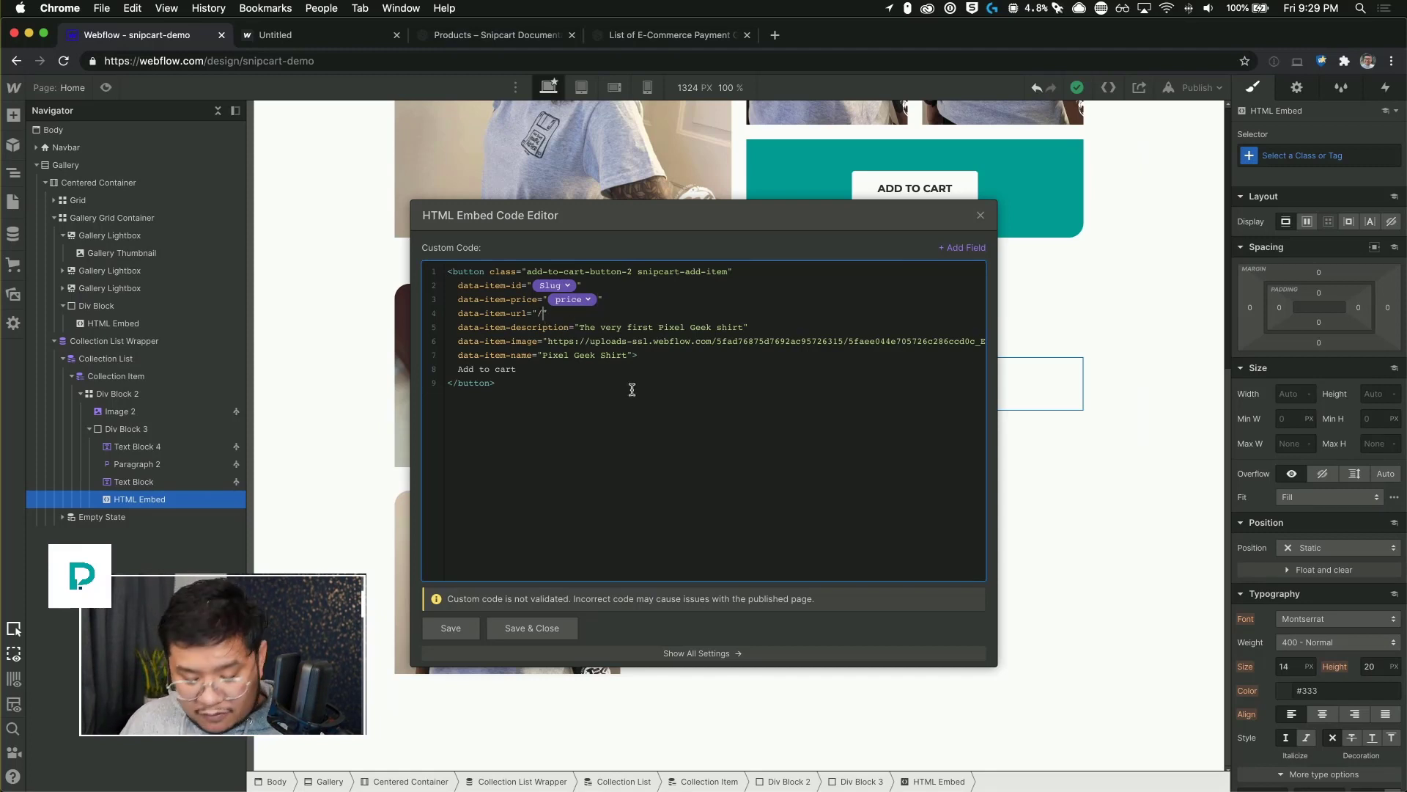
{"action": "type", "text": "portfolio"}
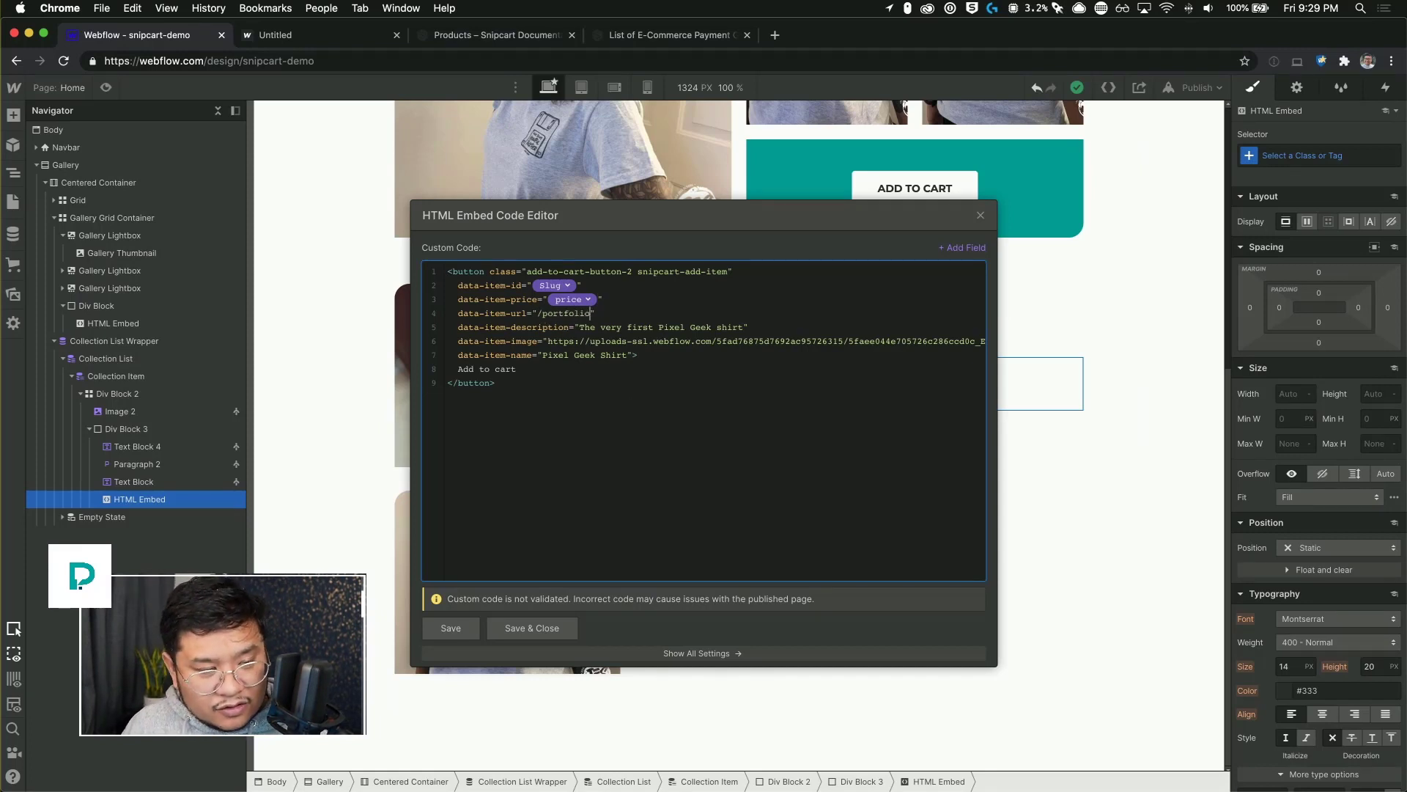
{"action": "type", "text": "/"}
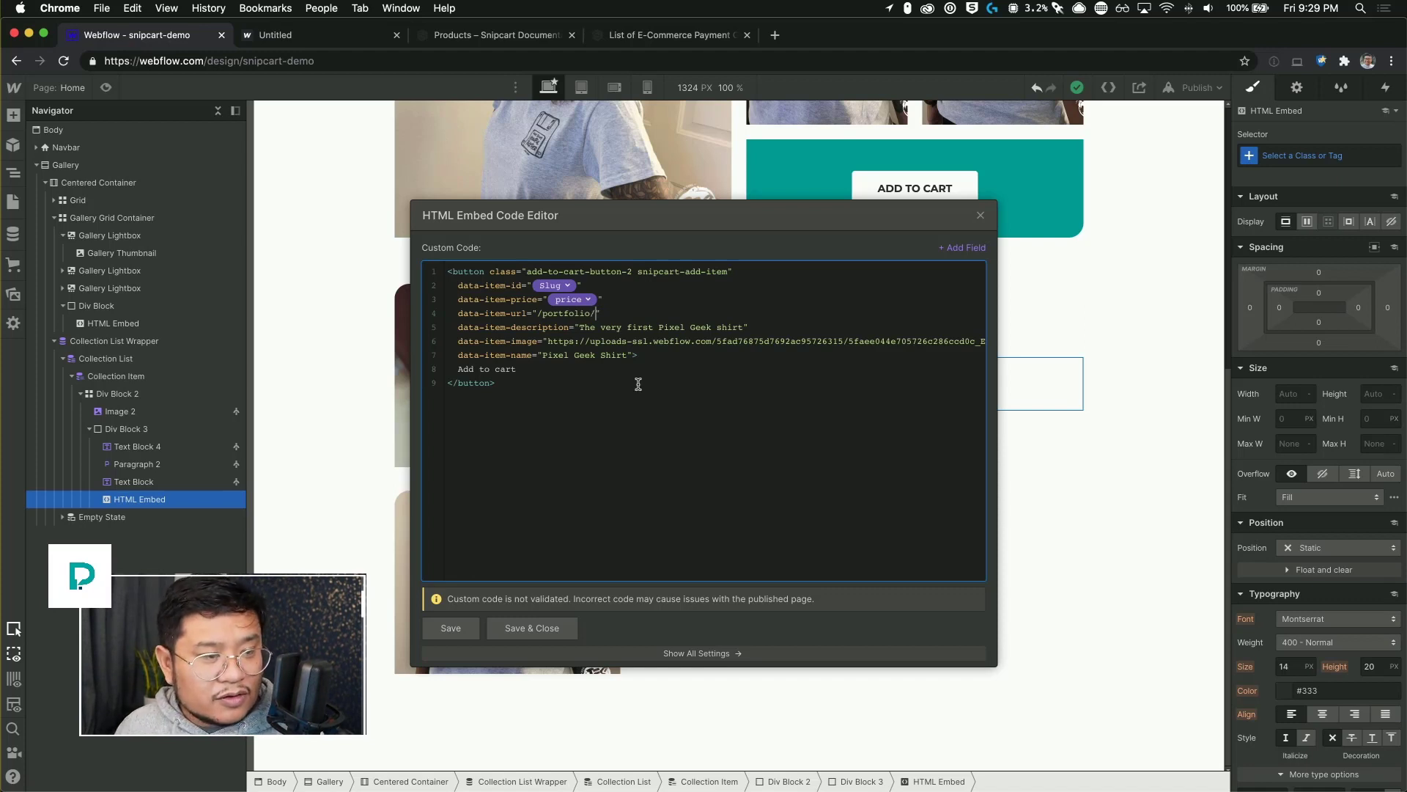
{"action": "left_click", "coordinate": [969, 248]}
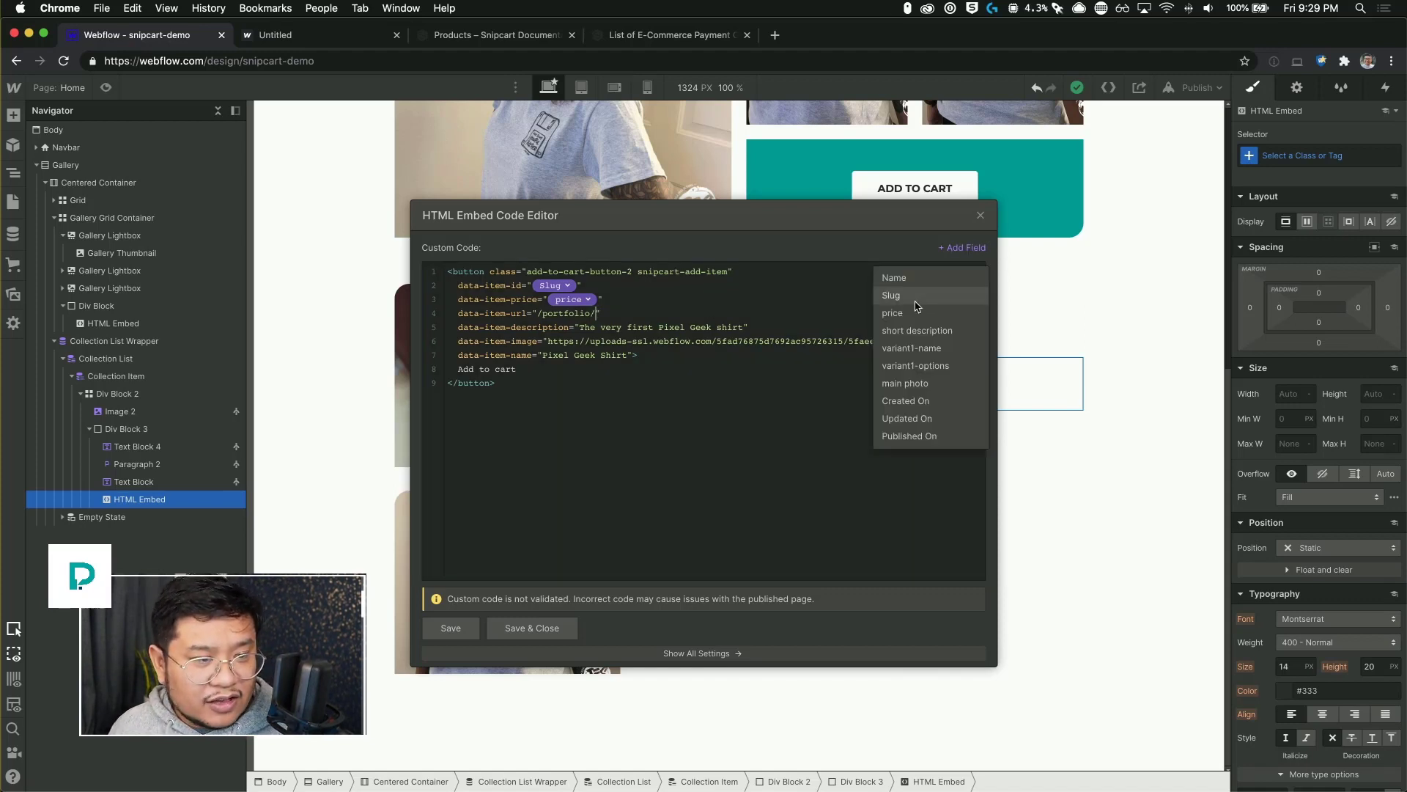
{"action": "left_click", "coordinate": [892, 295]}
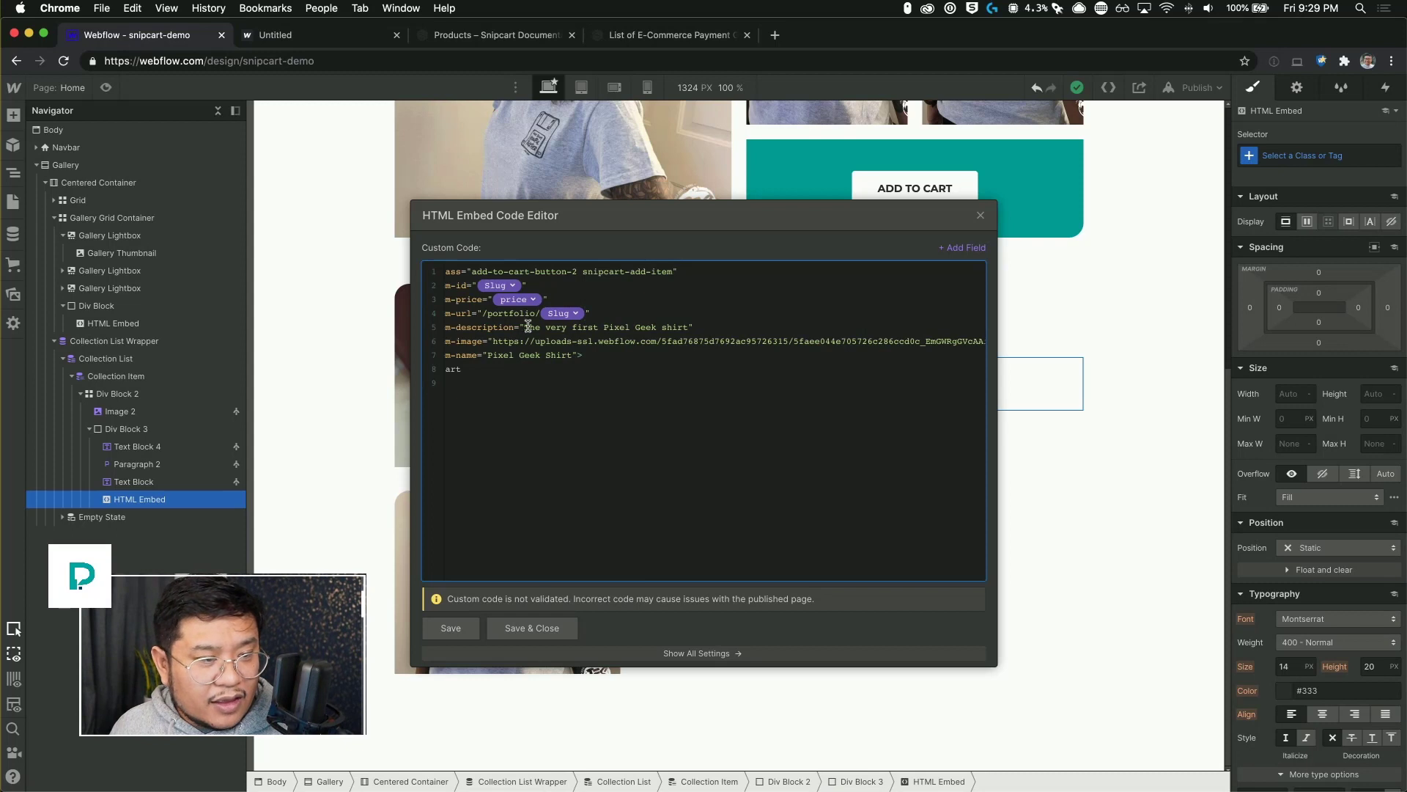
- Replace the hard-coded data-item-description text with the short description field
{"action": "left_click_drag", "start_coordinate": [524, 327], "coordinate": [689, 325]}
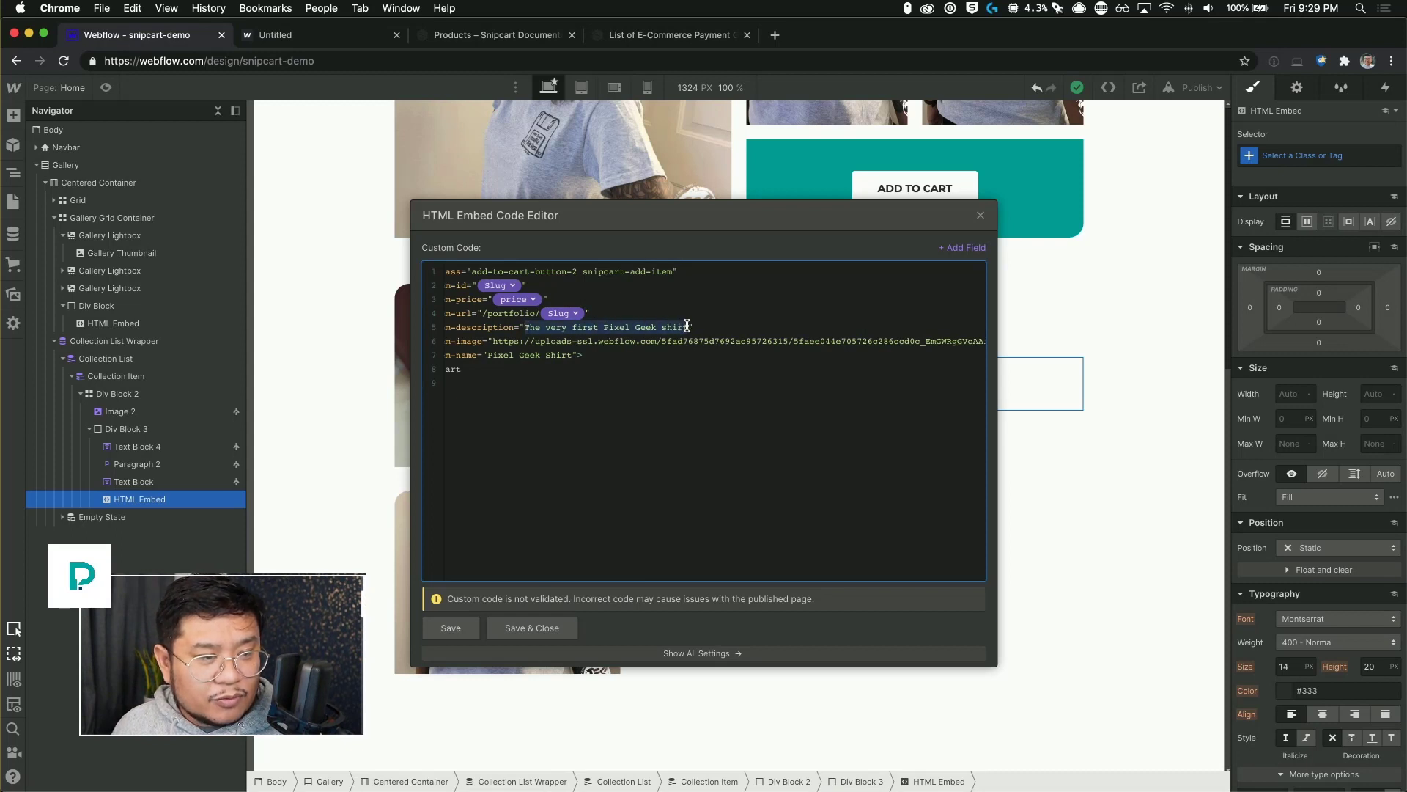
{"action": "key", "text": "BackSpace"}
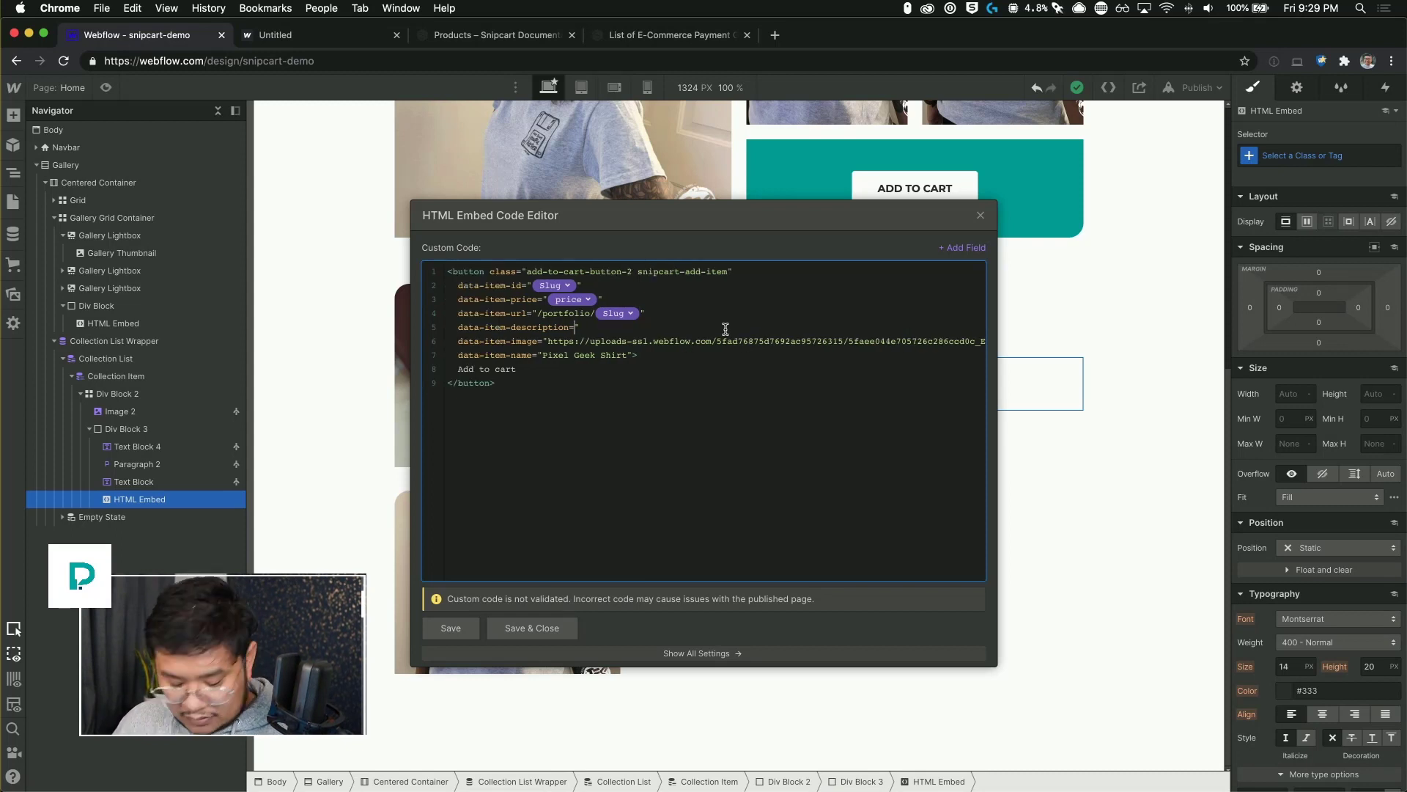
{"action": "key", "text": "Delete"}
{"action": "left_click", "coordinate": [966, 248]}
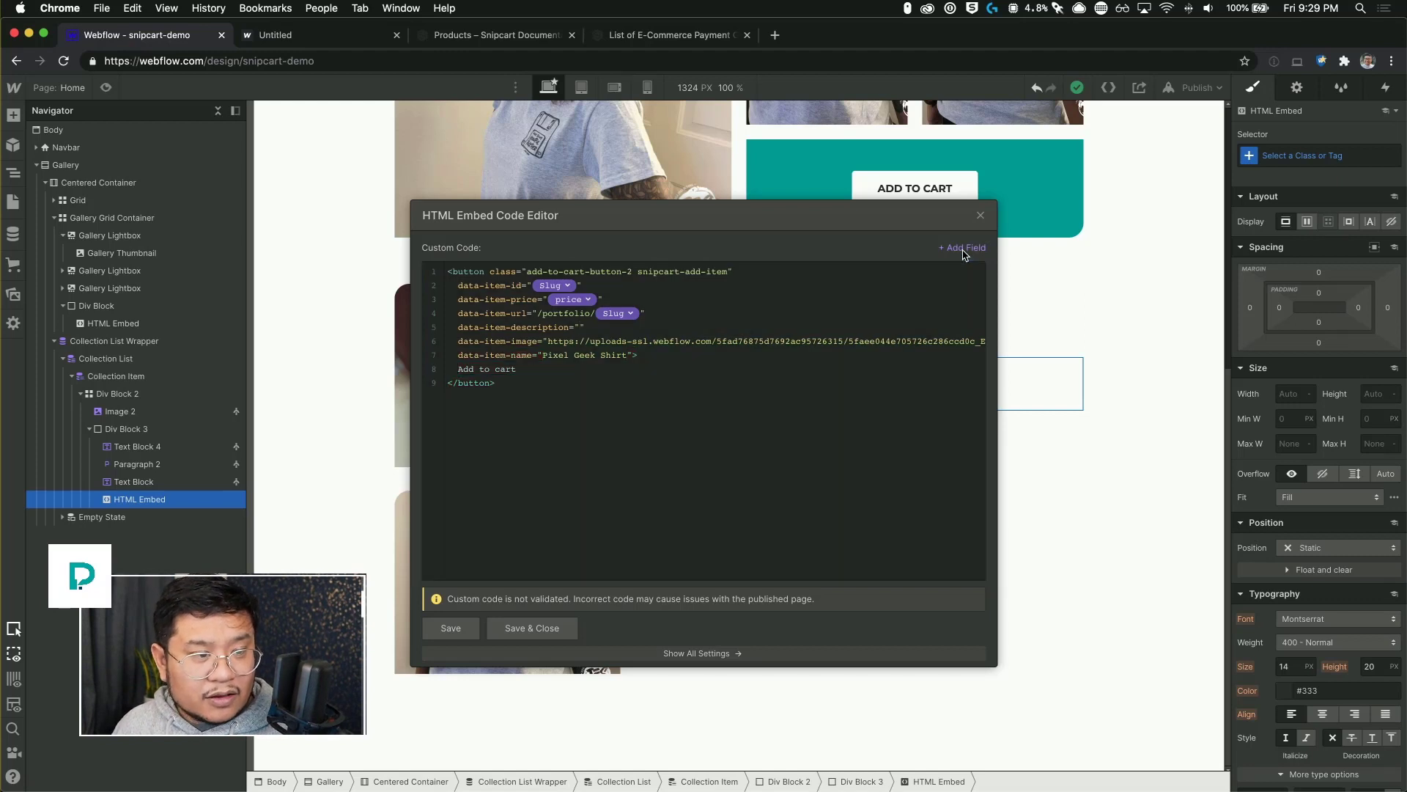
{"action": "left_click", "coordinate": [935, 337]}
- Replace the hard-coded data-item-image URL with the main photo field, keeping the attribute in quotes
{"action": "left_click_drag", "start_coordinate": [548, 341], "coordinate": [944, 345]}
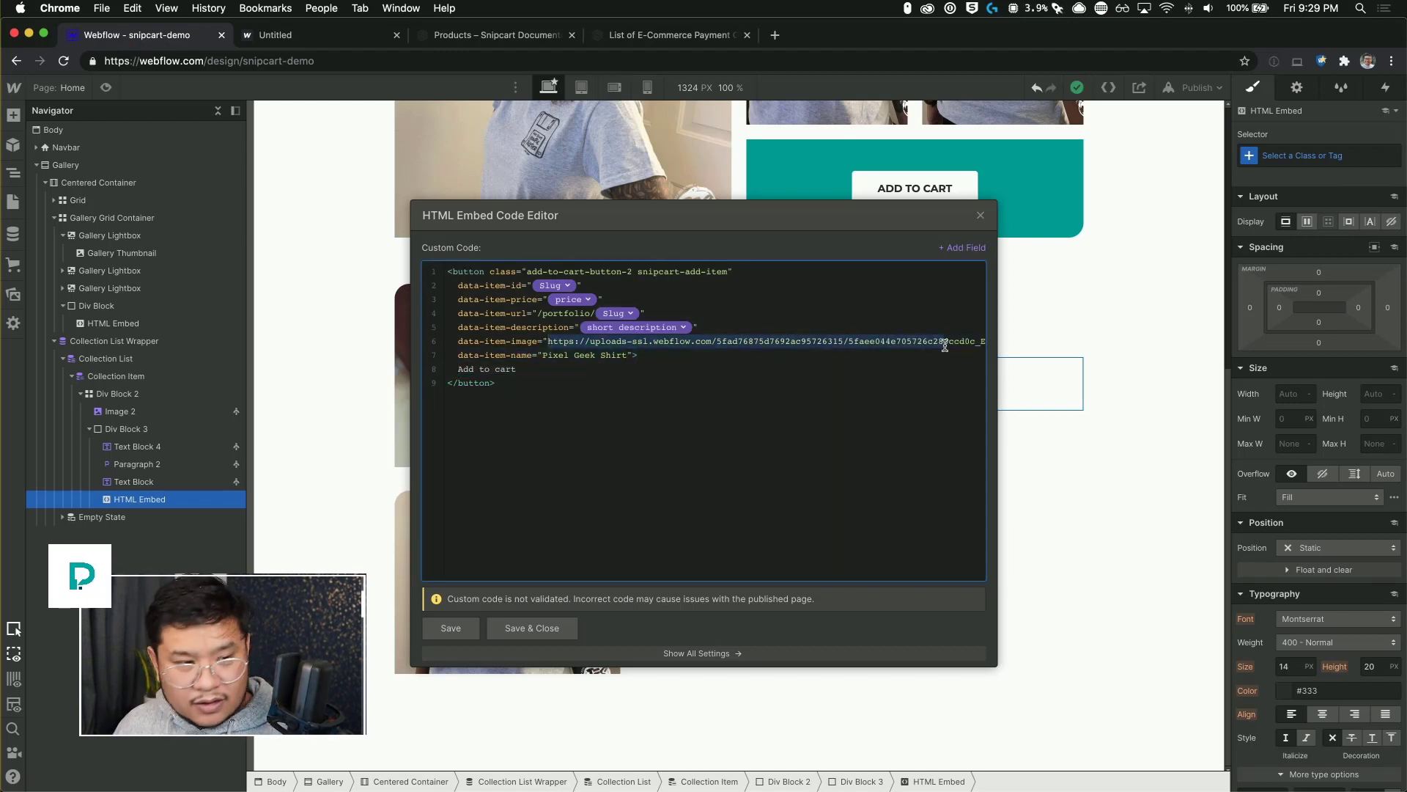
{"action": "key", "text": "Delete"}
{"action": "key", "text": "Delete"}
{"action": "key", "text": "Delete"}
{"action": "left_click_drag", "start_coordinate": [674, 342], "coordinate": [546, 342]}
{"action": "key", "text": "Delete"}
{"action": "key", "text": "Delete"}
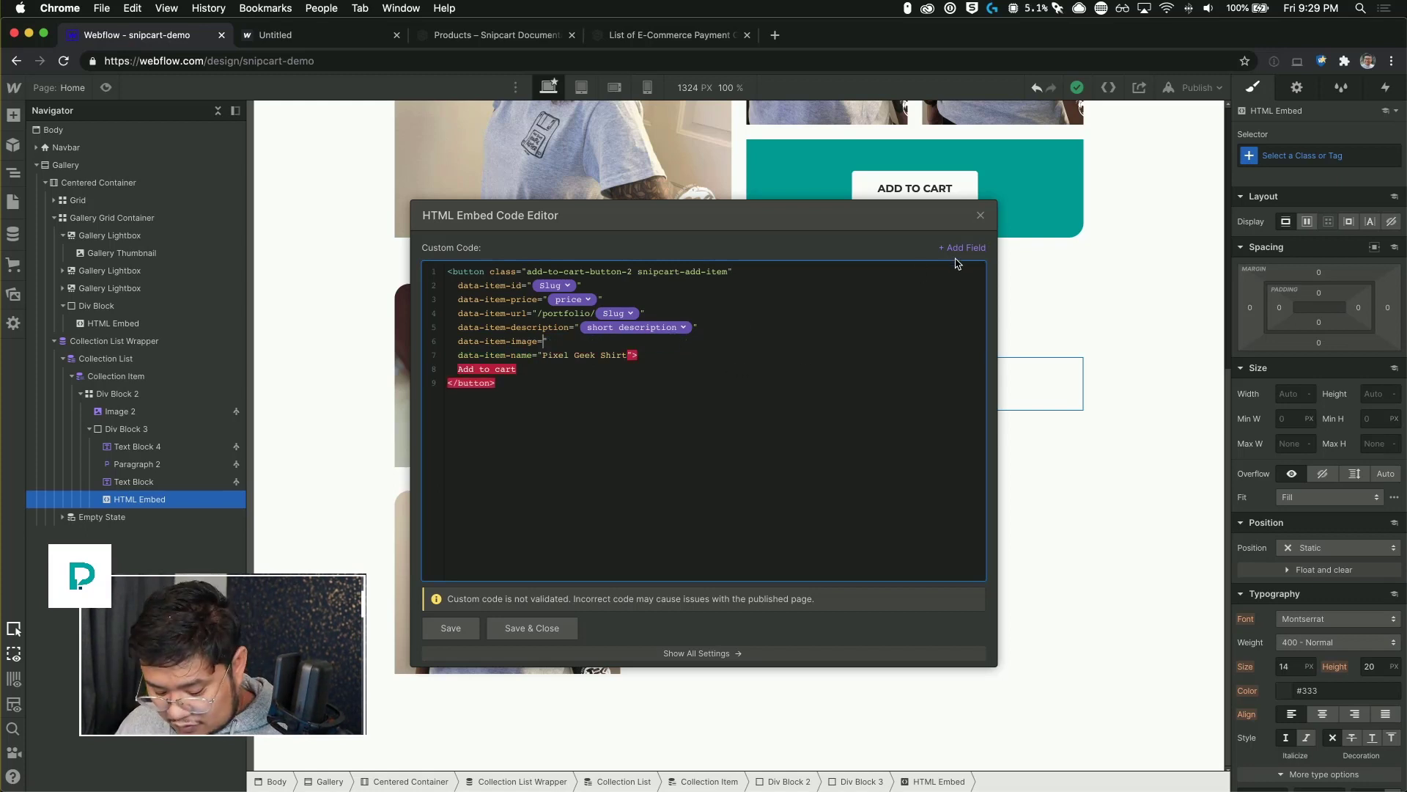
{"action": "type", "text": "\""}
{"action": "left_click", "coordinate": [964, 247]}
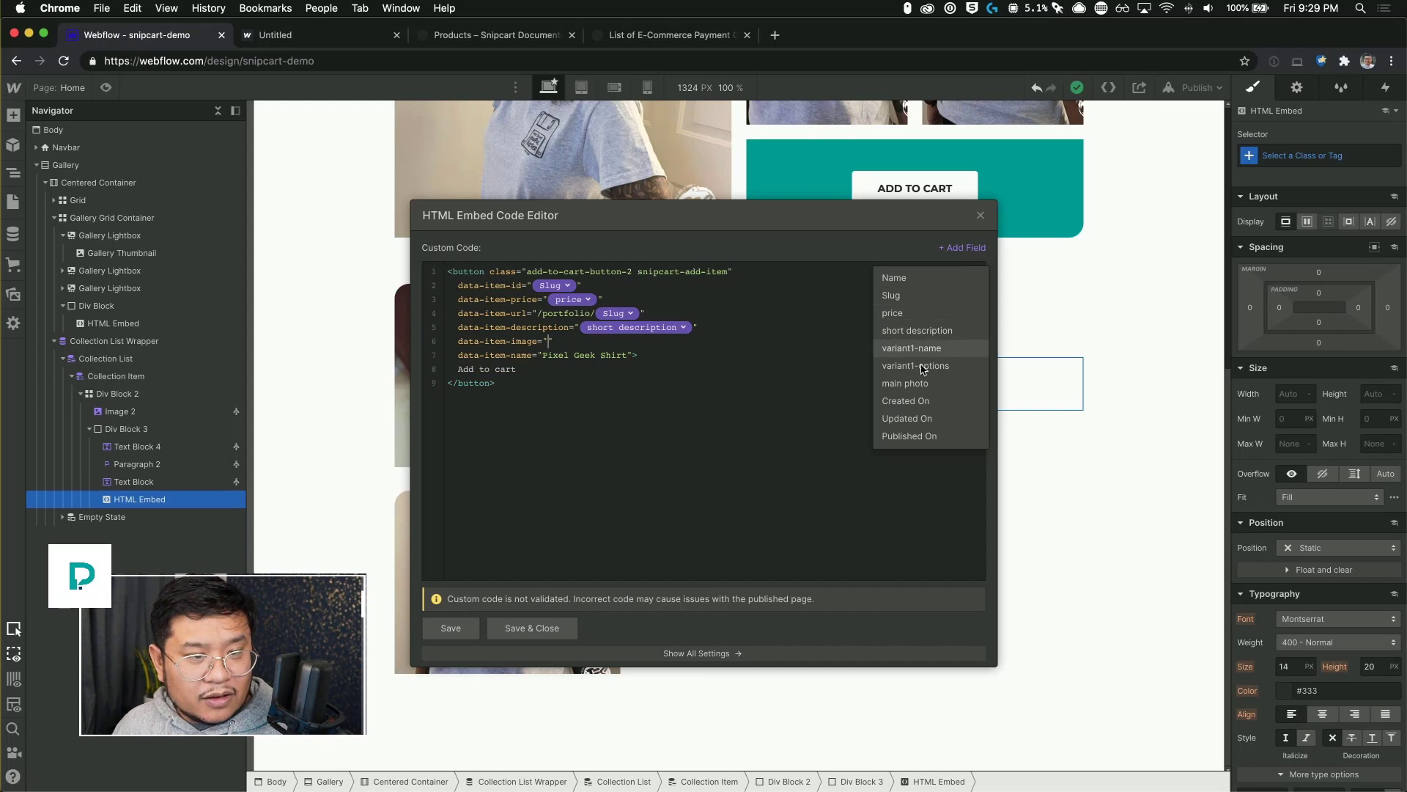
{"action": "left_click", "coordinate": [902, 383]}
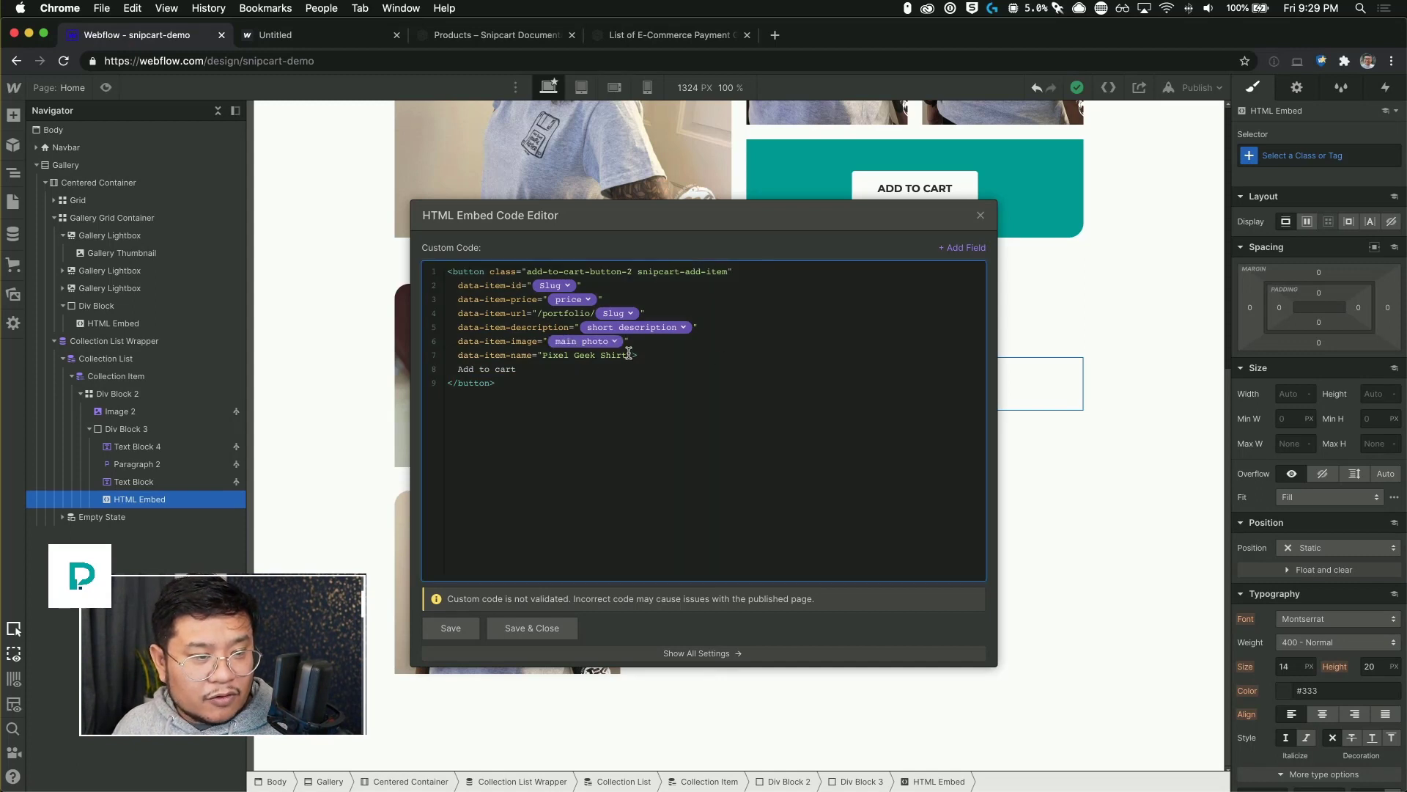
- Replace the hard-coded data-item-name value with the Name field, then save and close the embed code
{"action": "left_click_drag", "start_coordinate": [627, 355], "coordinate": [543, 355]}
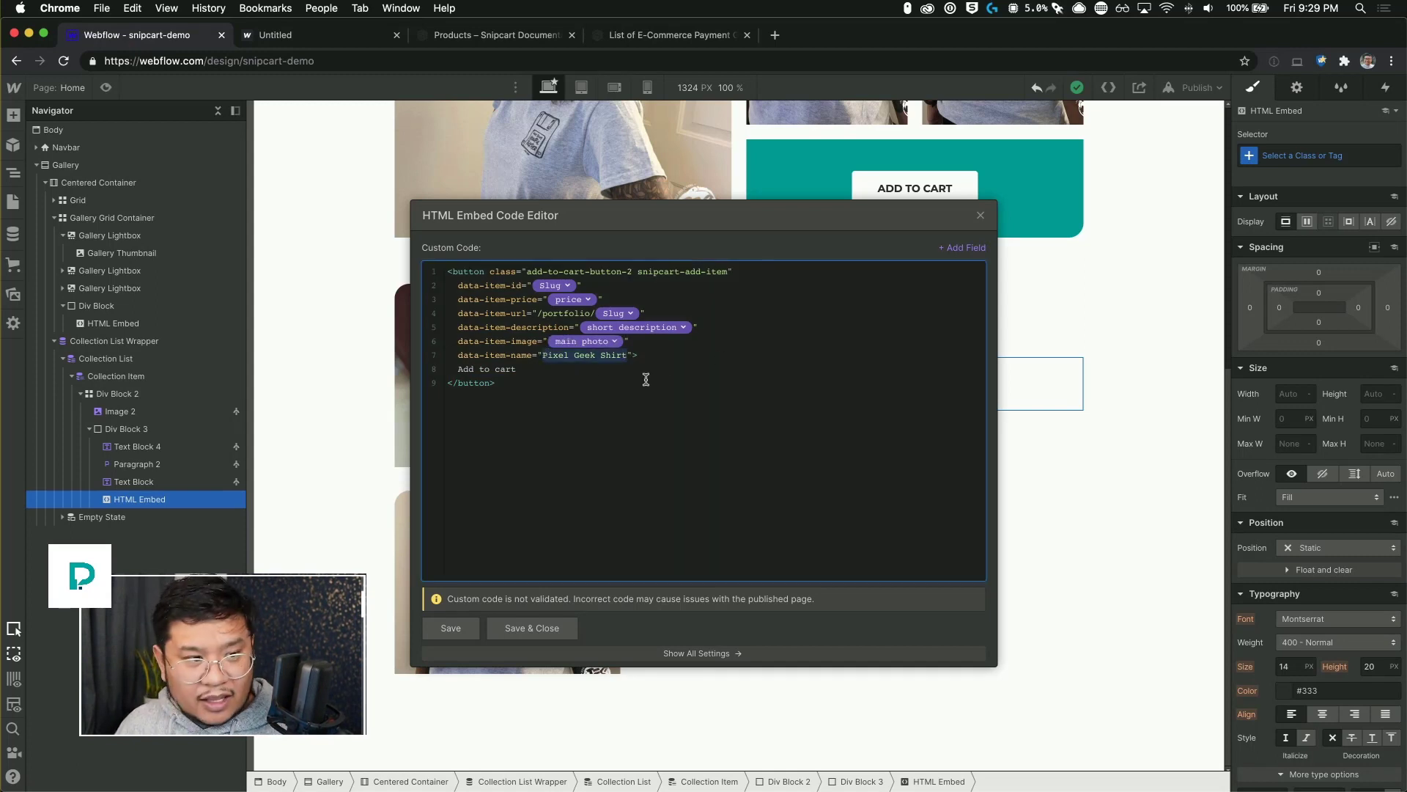
{"action": "left_click", "coordinate": [963, 247]}
{"action": "left_click", "coordinate": [909, 277]}
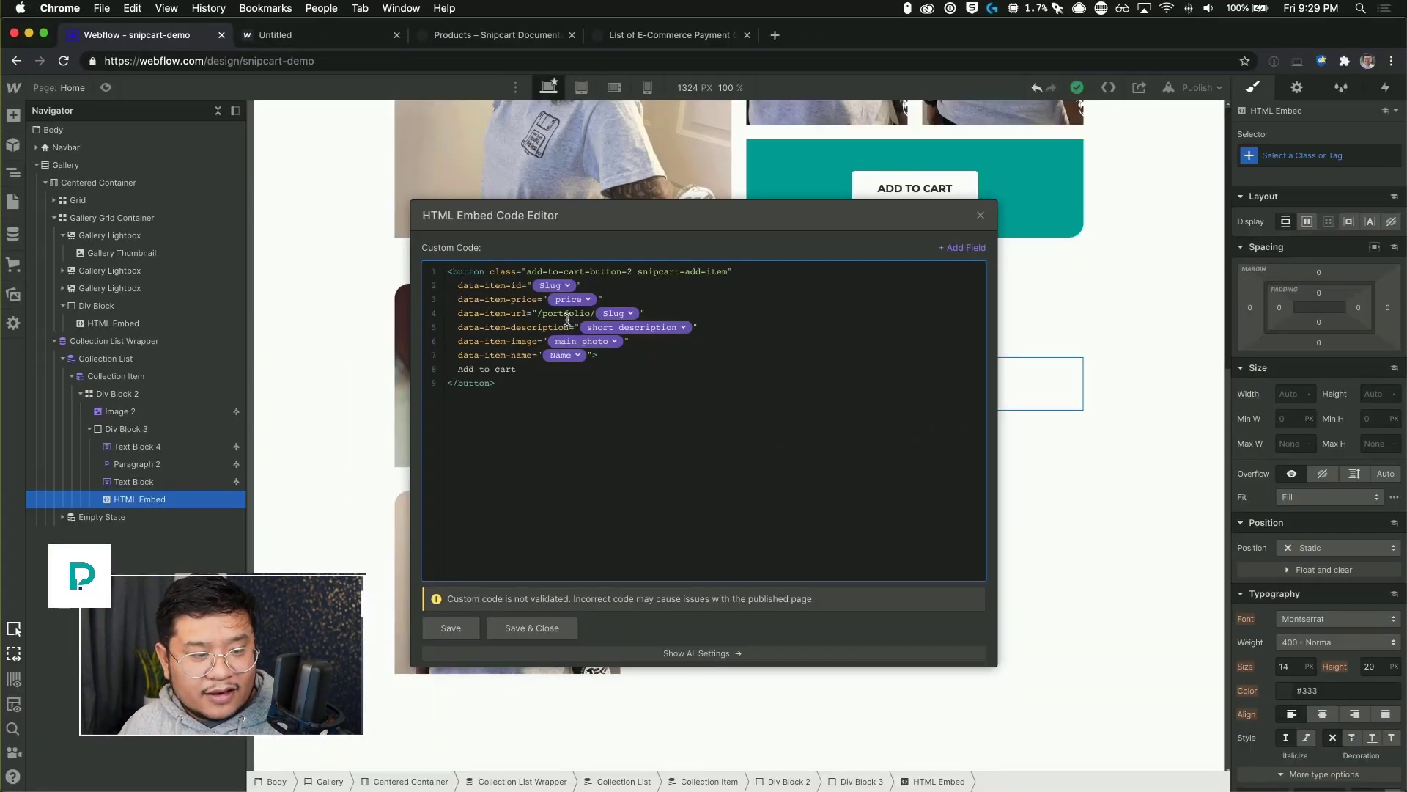
{"action": "left_click", "coordinate": [547, 628]}
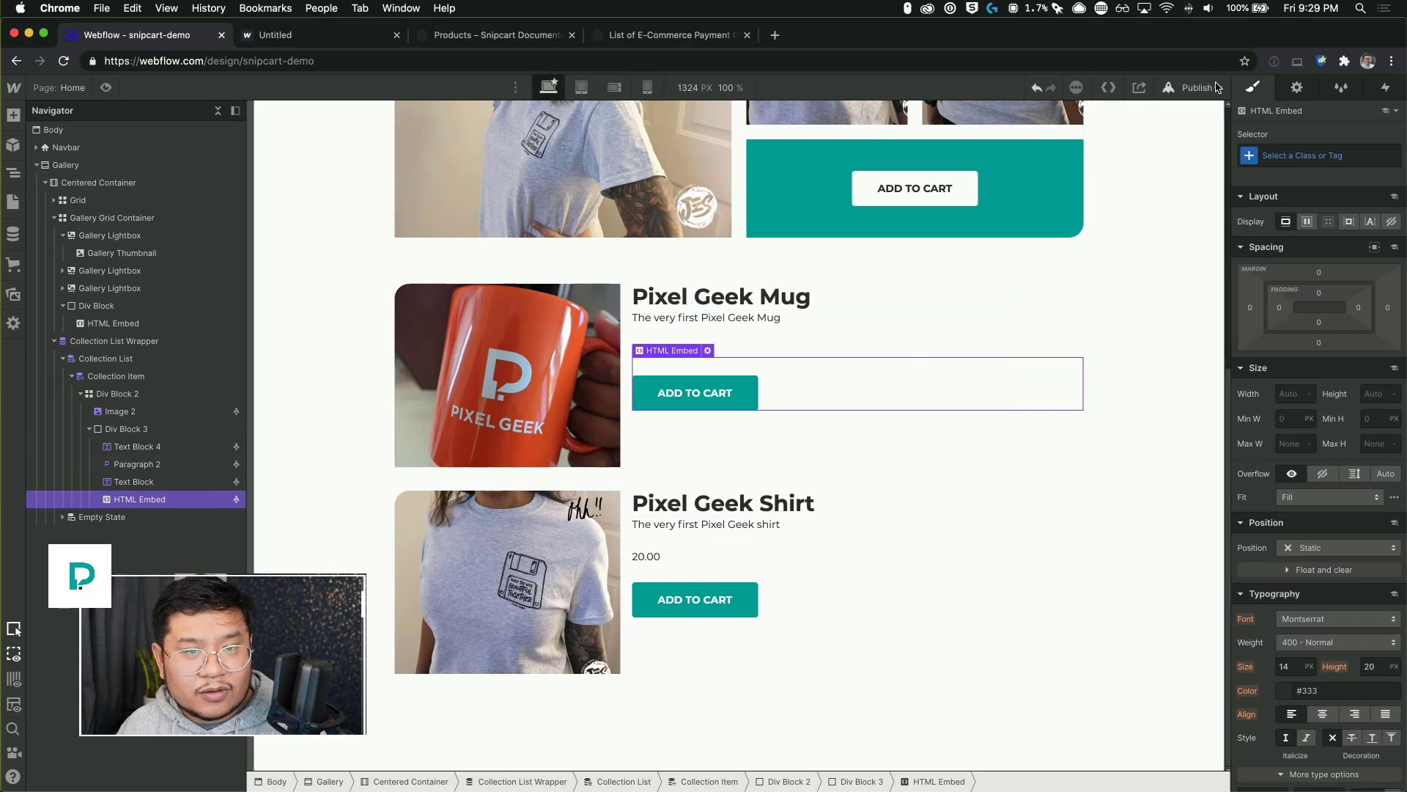
- Publish the site to snipcart-demo.webflow.io and switch to the live page
{"action": "left_click", "coordinate": [1215, 87]}
{"action": "left_click", "coordinate": [1117, 277]}
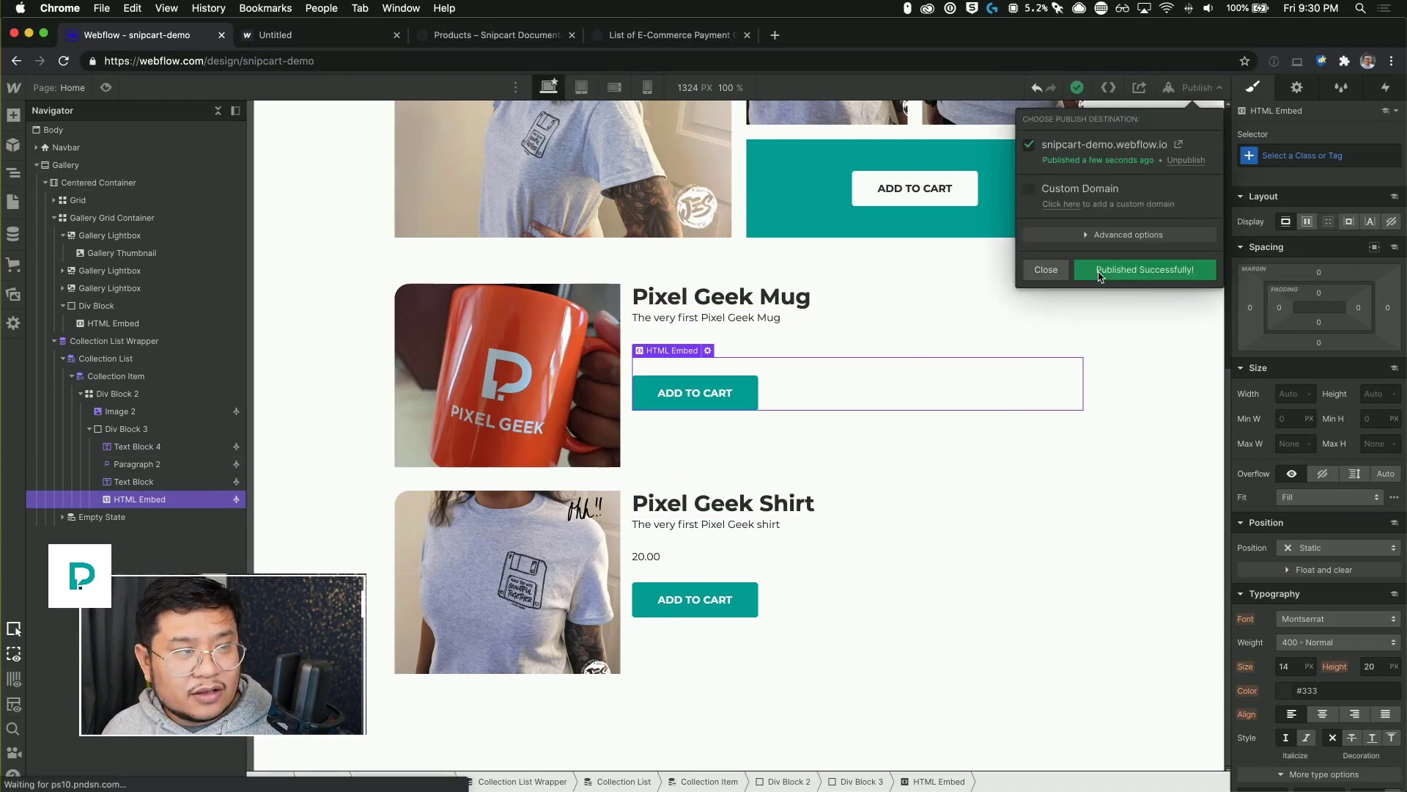
{"action": "left_click", "coordinate": [322, 41]}
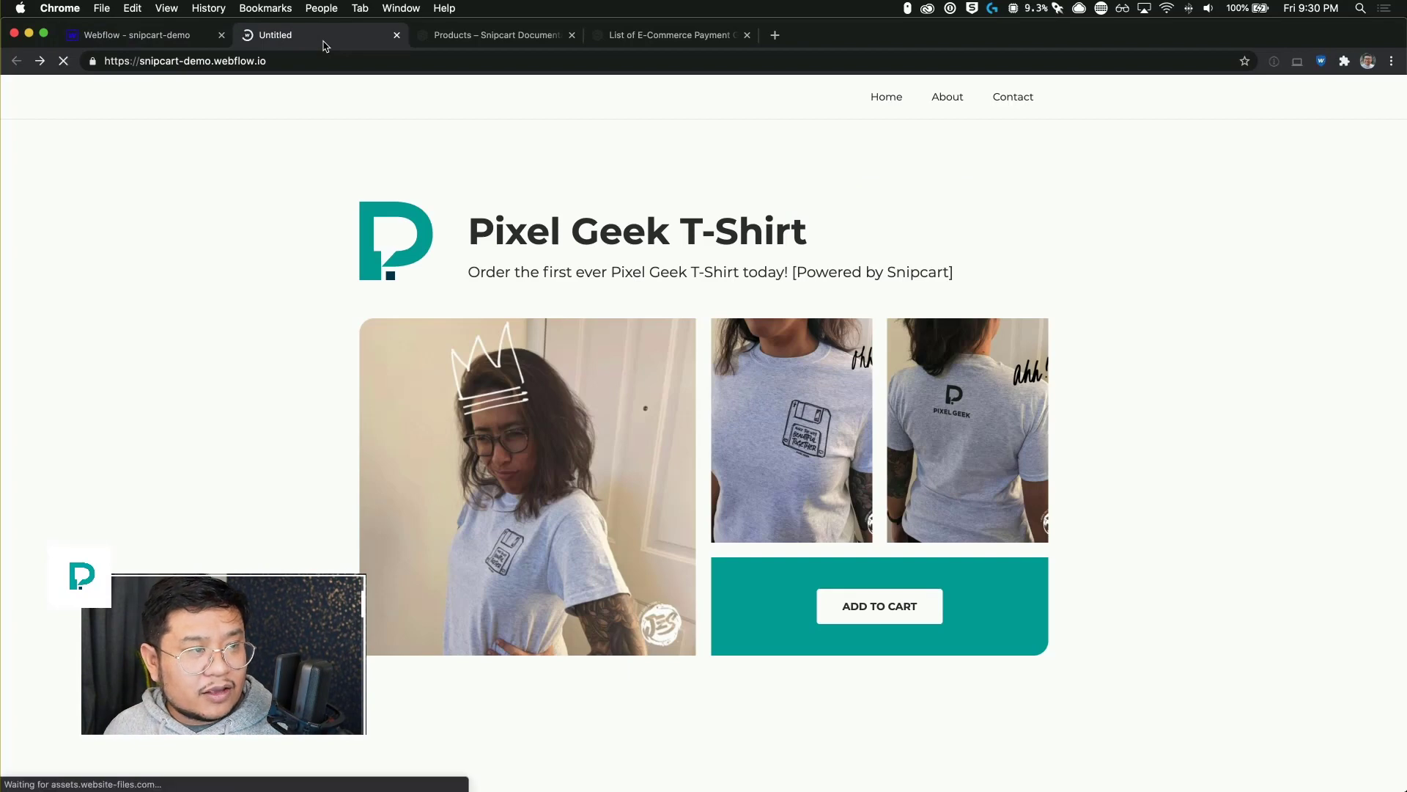
- Add the Pixel Geek Mug to the cart on the live page and remove the Pixel Geek Shirt from the cart
{"action": "scroll", "coordinate": [723, 436], "scroll_direction": "down", "scroll_amount": 5}
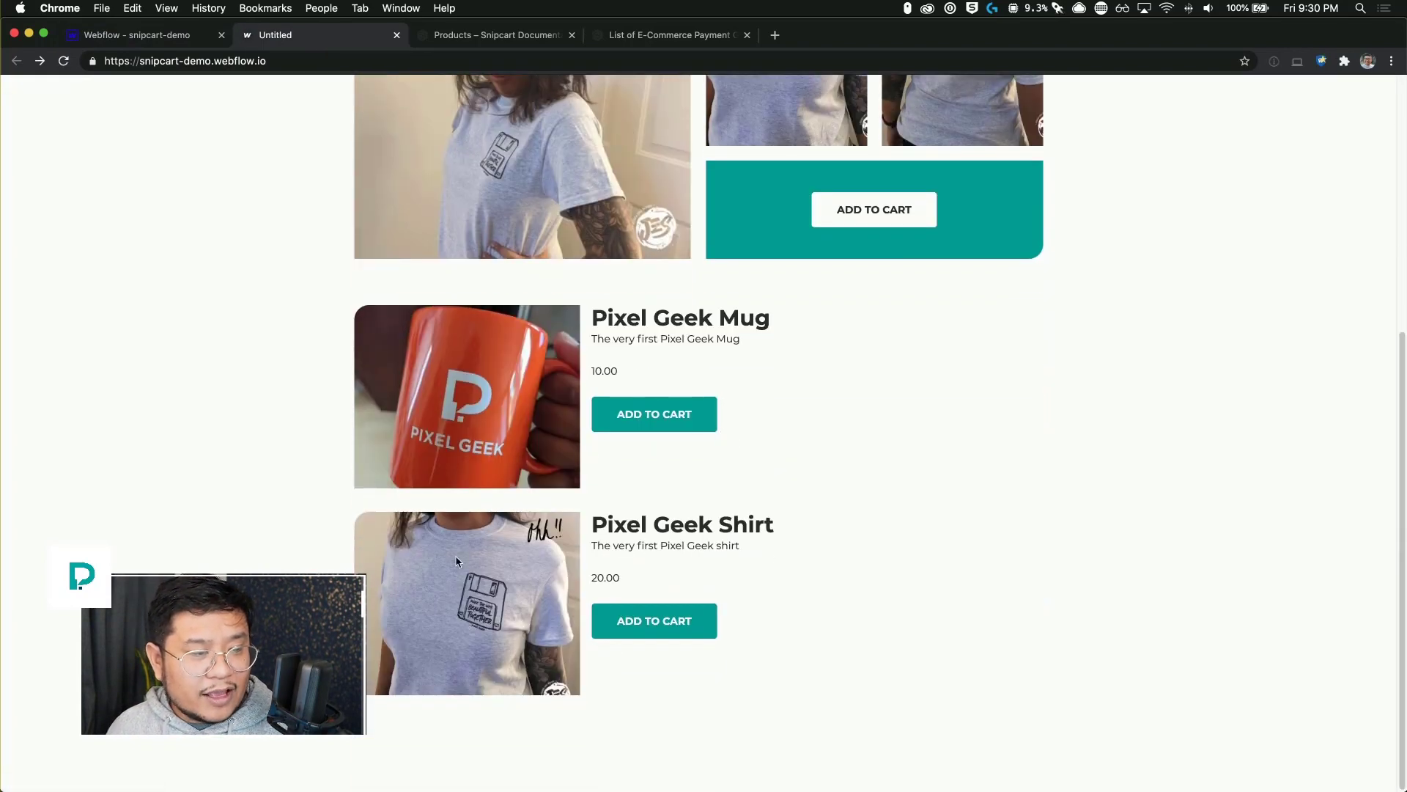
{"action": "scroll", "coordinate": [789, 260], "scroll_direction": "up", "scroll_amount": 3}
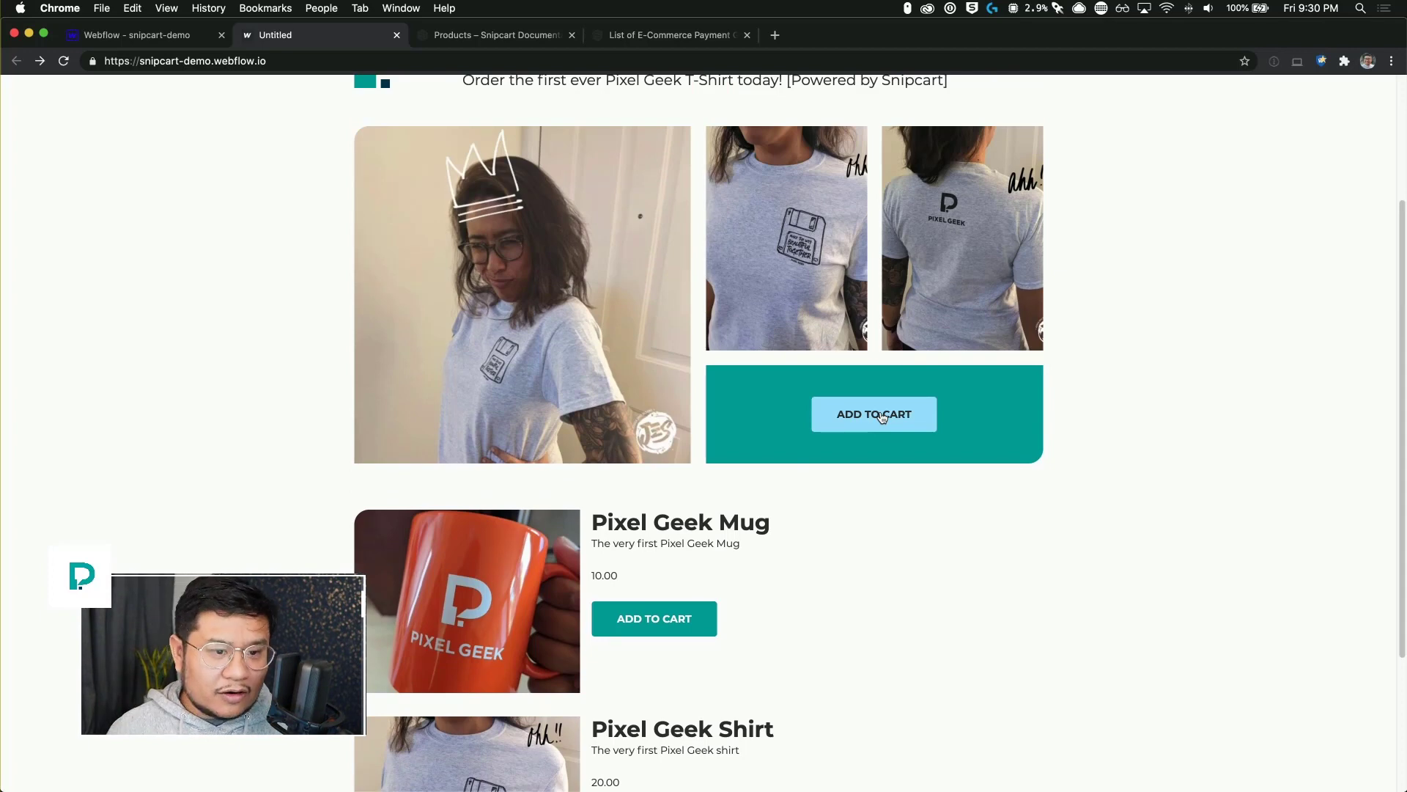
{"action": "scroll", "coordinate": [872, 399], "scroll_direction": "down", "scroll_amount": 3}
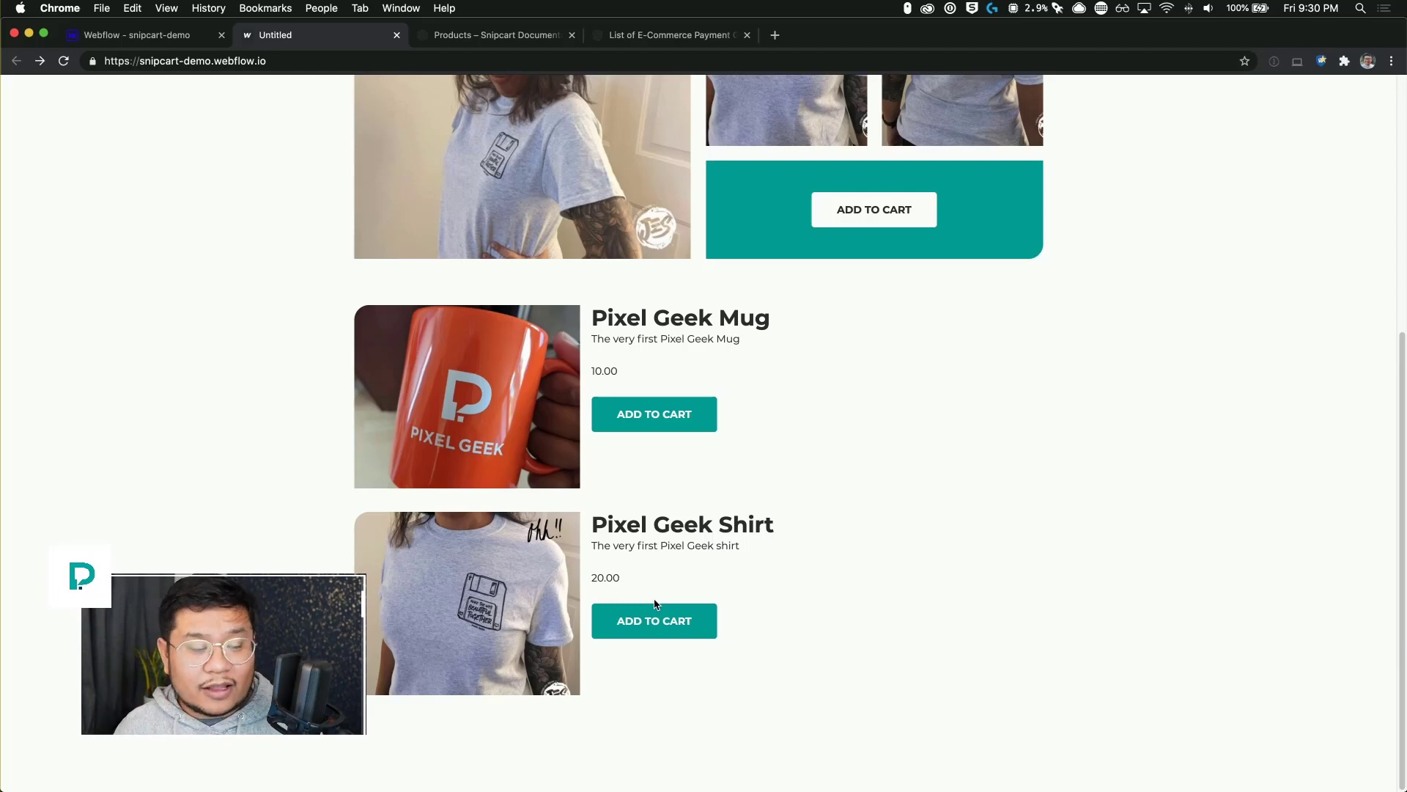
{"action": "left_click", "coordinate": [656, 414]}
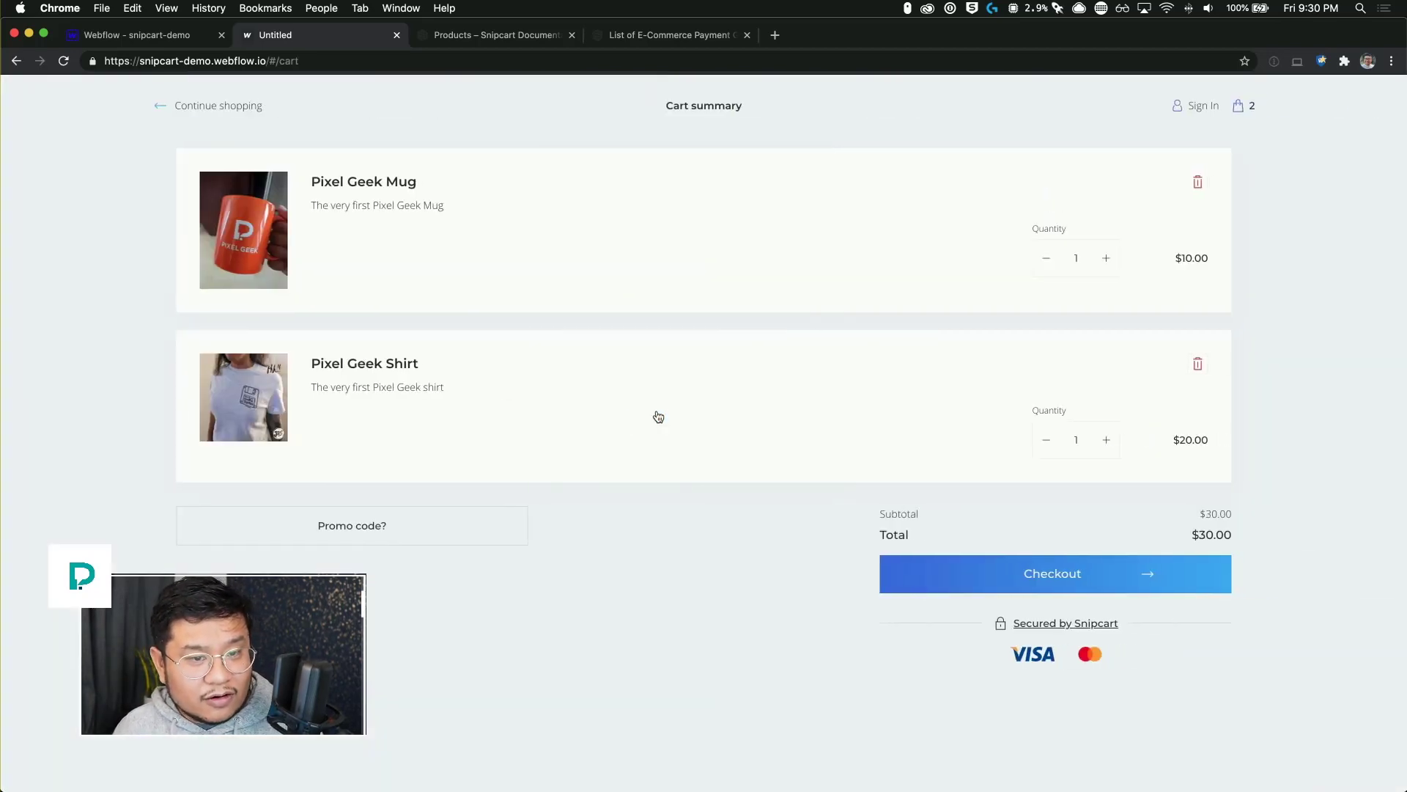
{"action": "left_click", "coordinate": [1197, 366]}
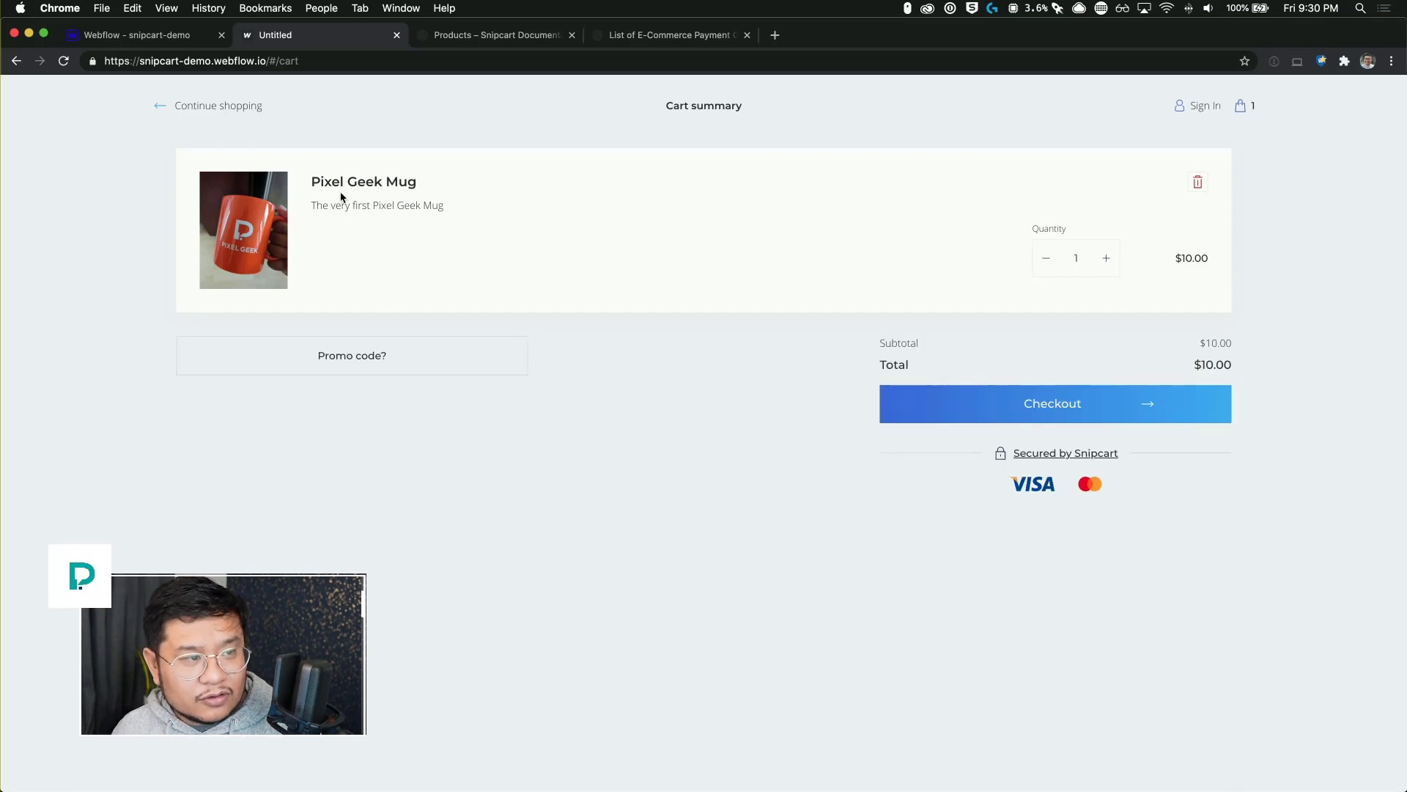
- Test the mug's cart quantity by raising it to 2 and returning it to 1
{"action": "left_click", "coordinate": [1107, 260]}
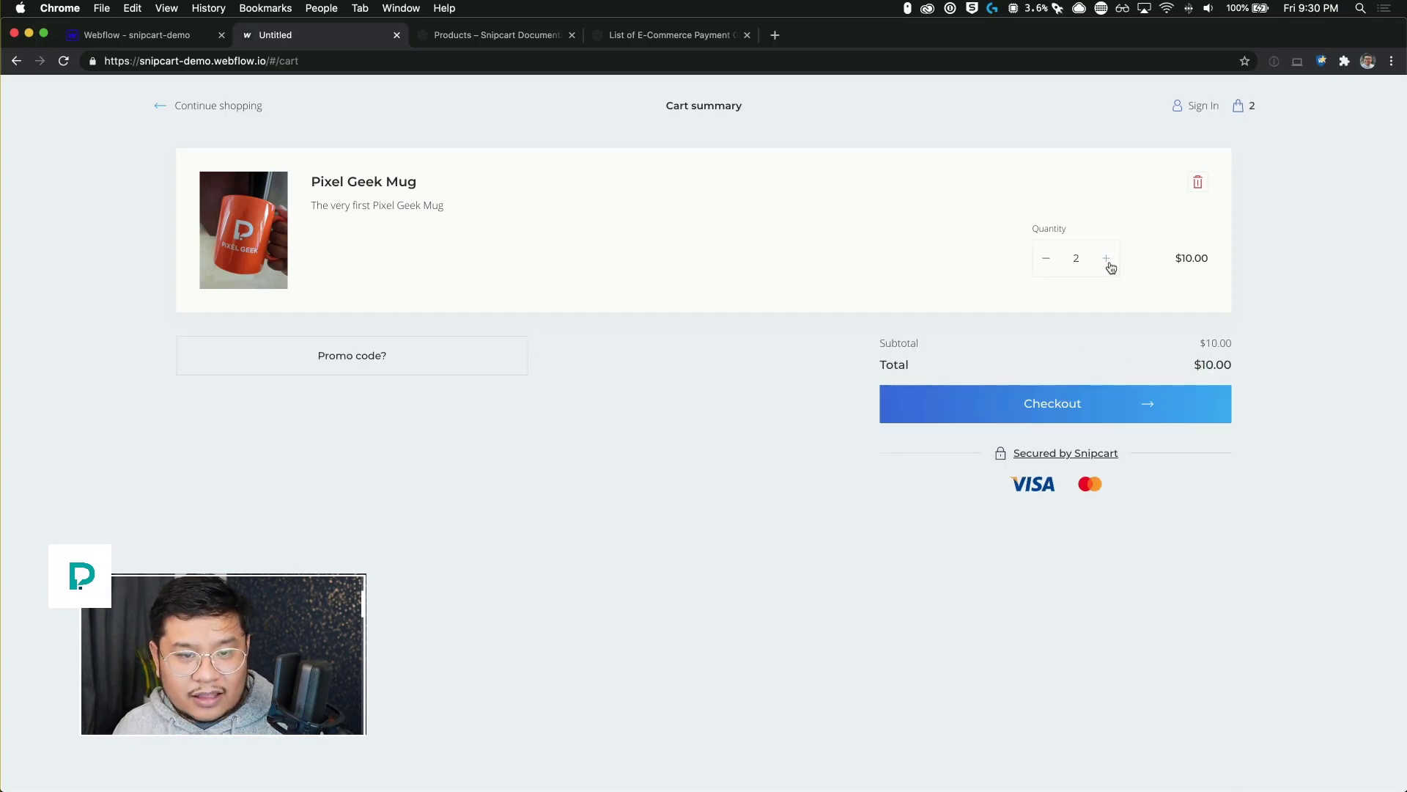
{"action": "left_click", "coordinate": [1046, 260]}
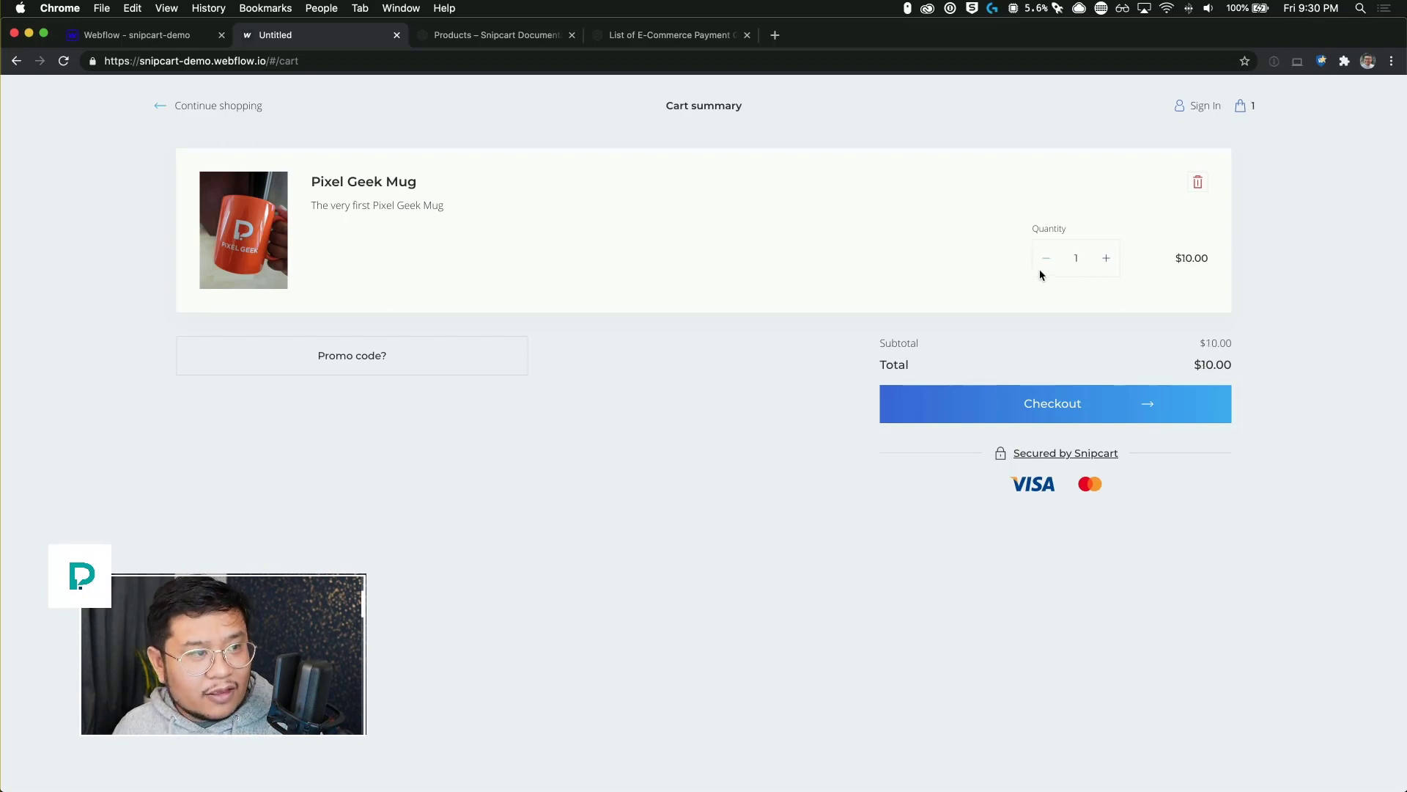
- Continue shopping, add the Pixel Geek Shirt to the cart, and return to the product page
{"action": "left_click", "coordinate": [235, 107]}
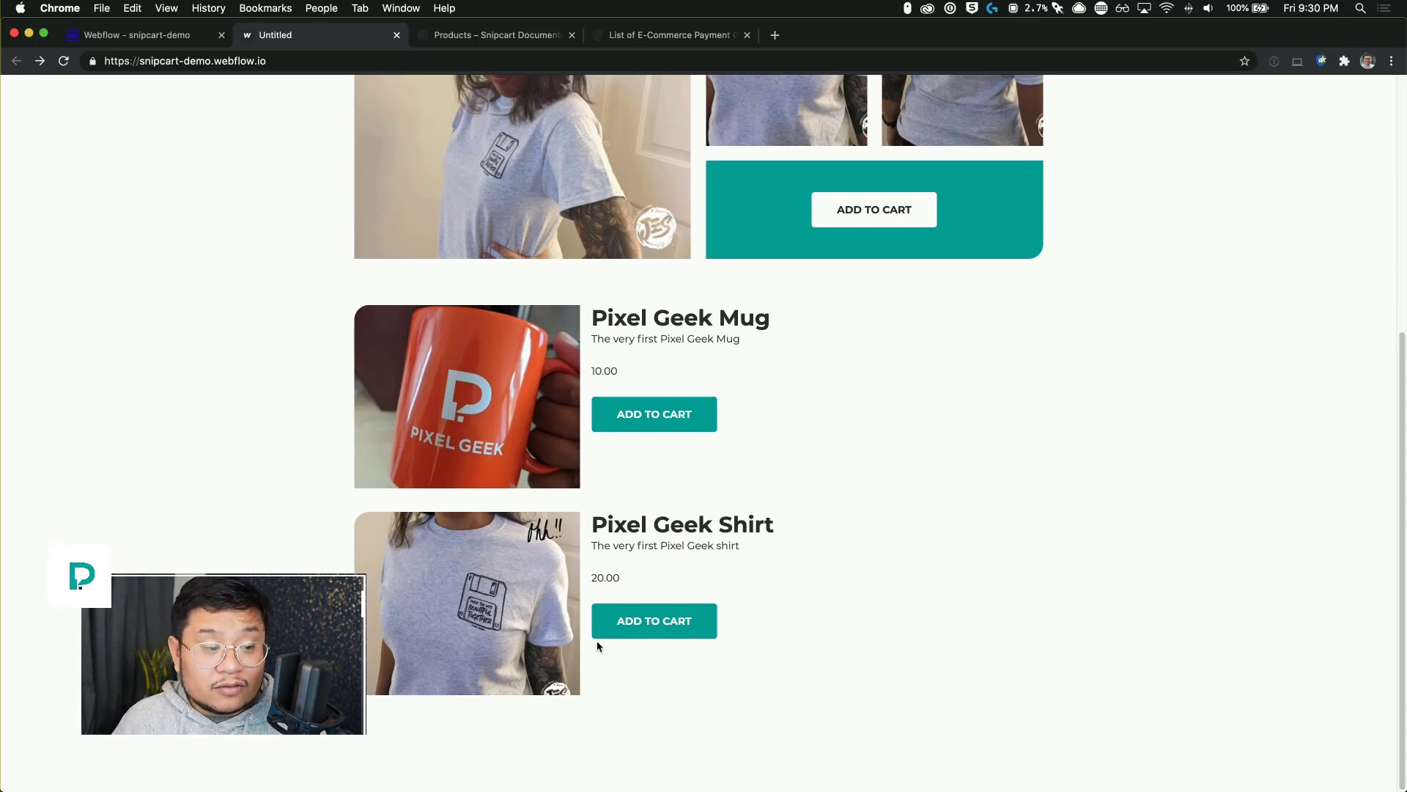
{"action": "left_click", "coordinate": [648, 619]}
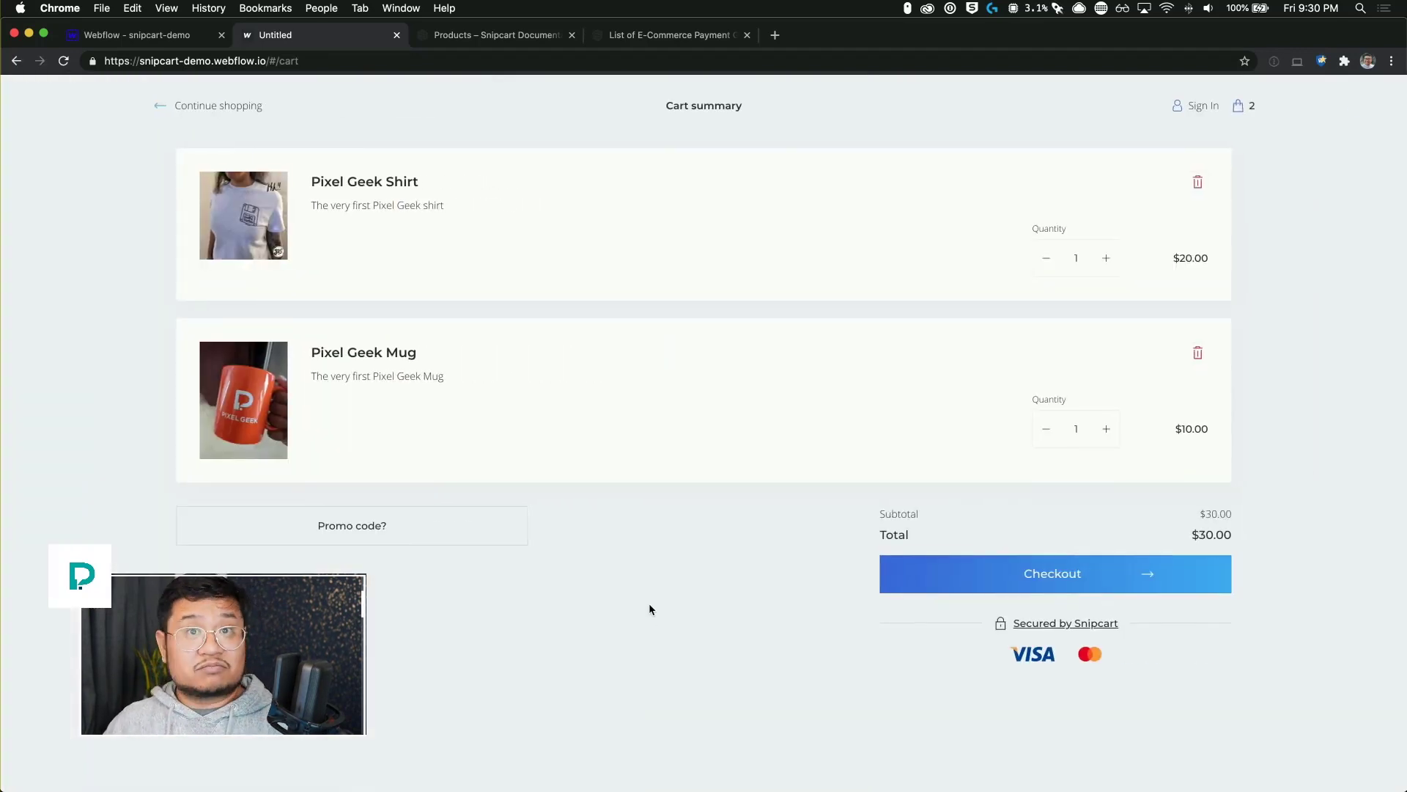
{"action": "left_click", "coordinate": [234, 107]}
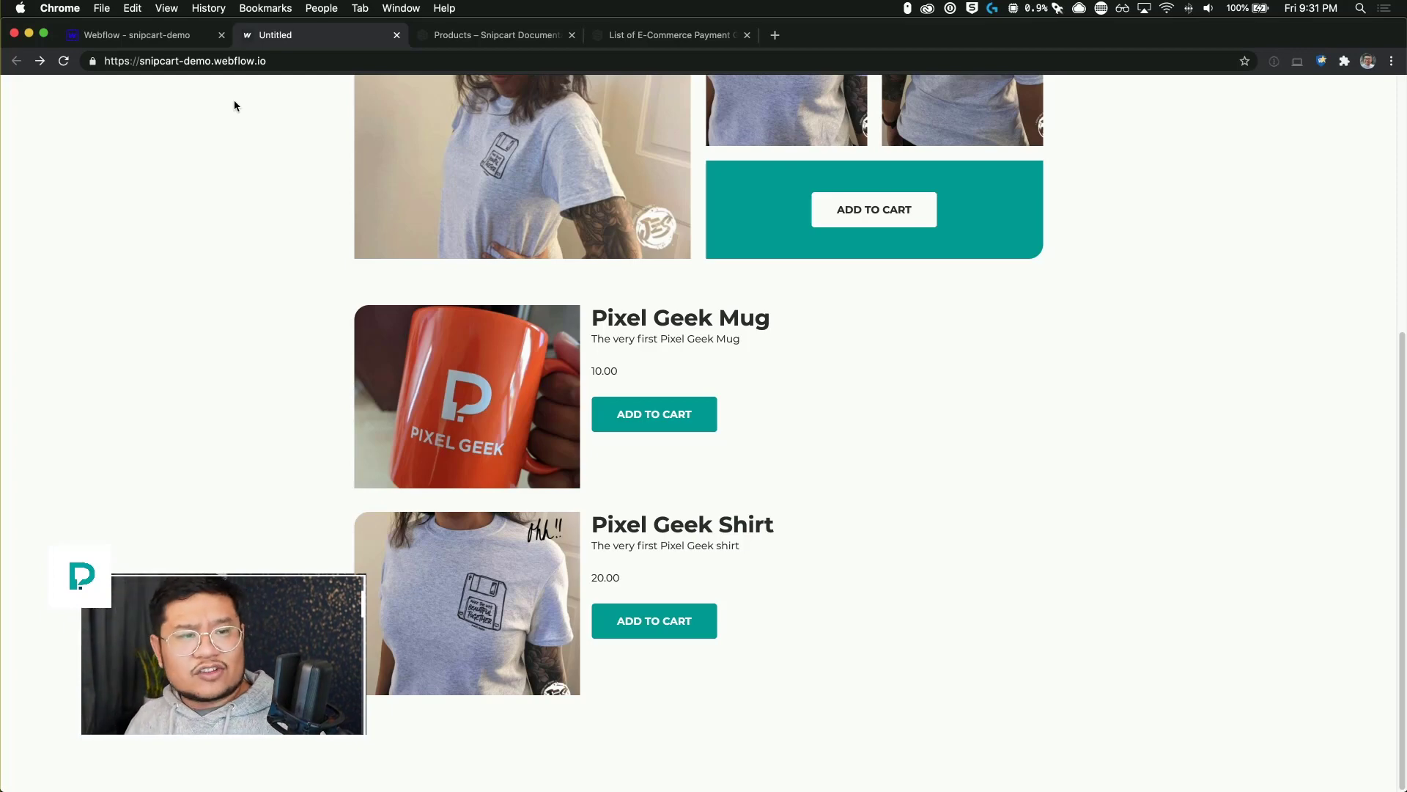
- Search Google for webflow ecommerce pricing in a new tab and view the site plans on Webflow's Plans & pricing page
{"action": "left_click", "coordinate": [775, 35]}
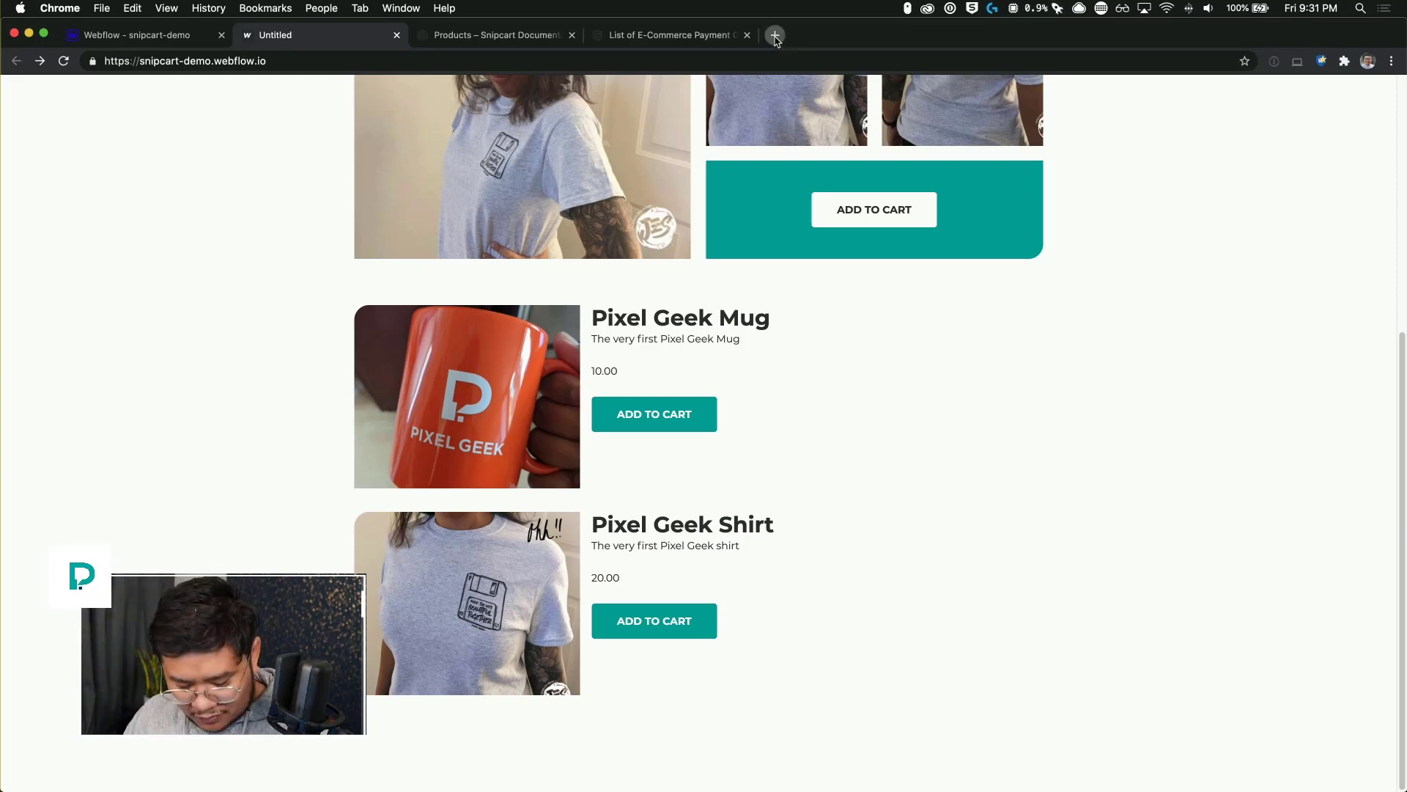
{"action": "type", "text": "webflow ecommerce pric"}
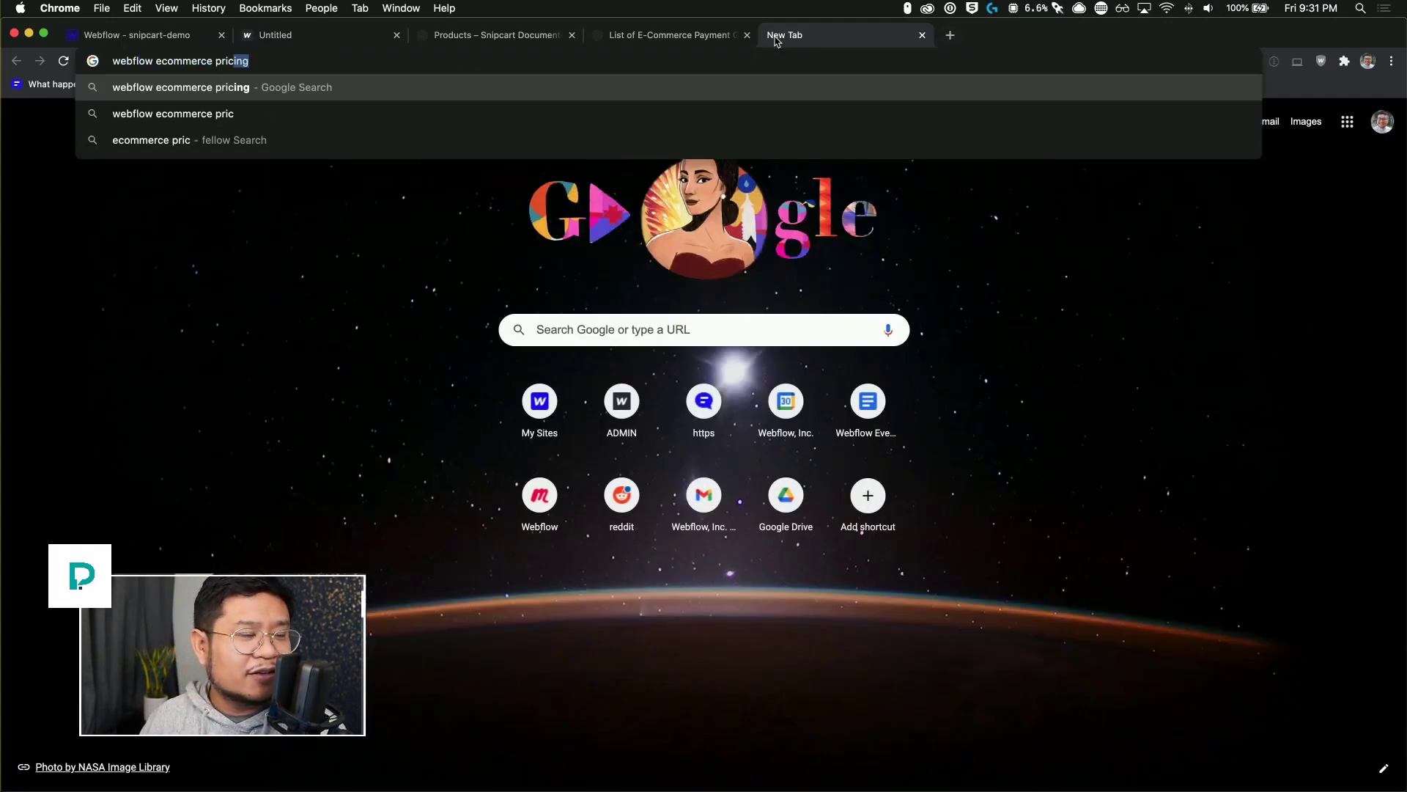
{"action": "key", "text": "Return"}
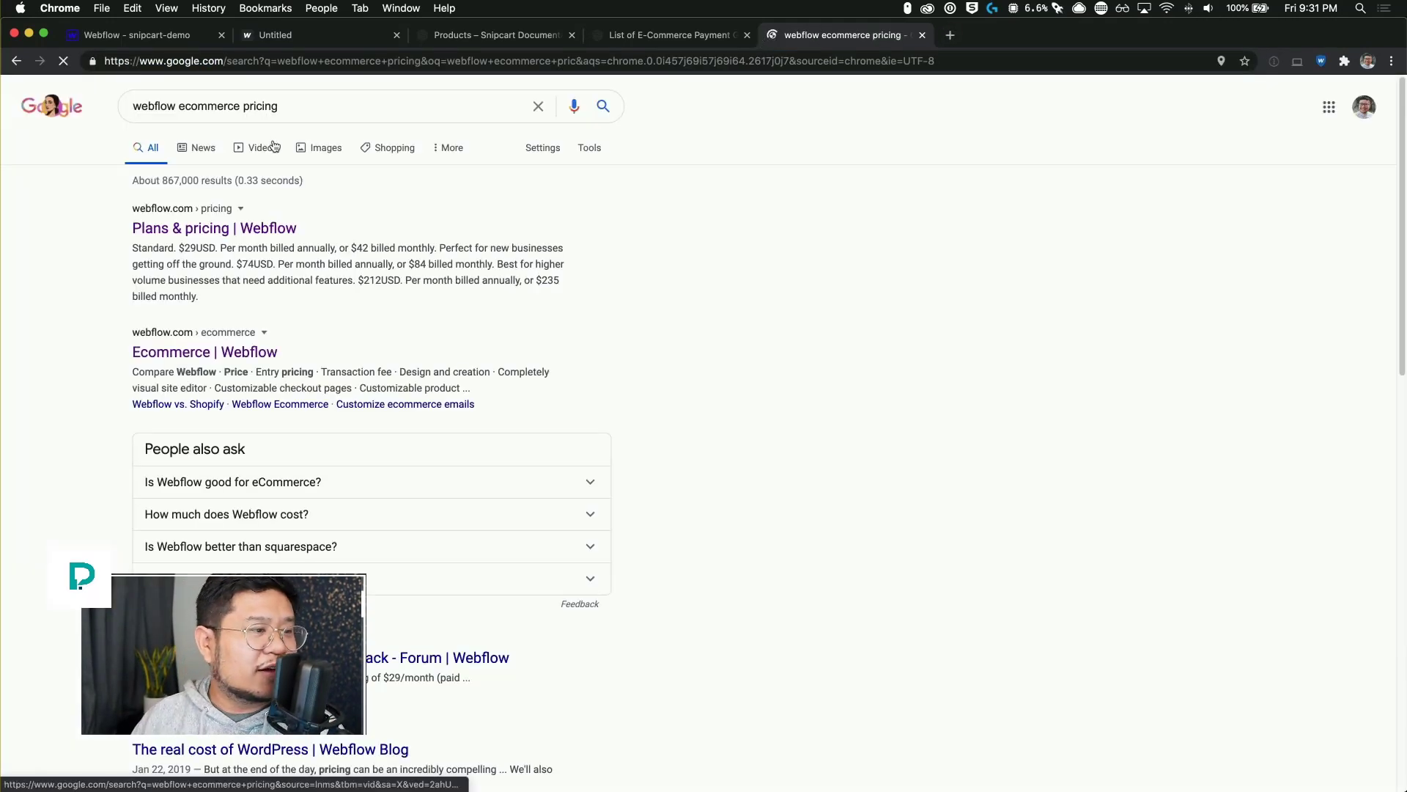
{"action": "left_click", "coordinate": [244, 229]}
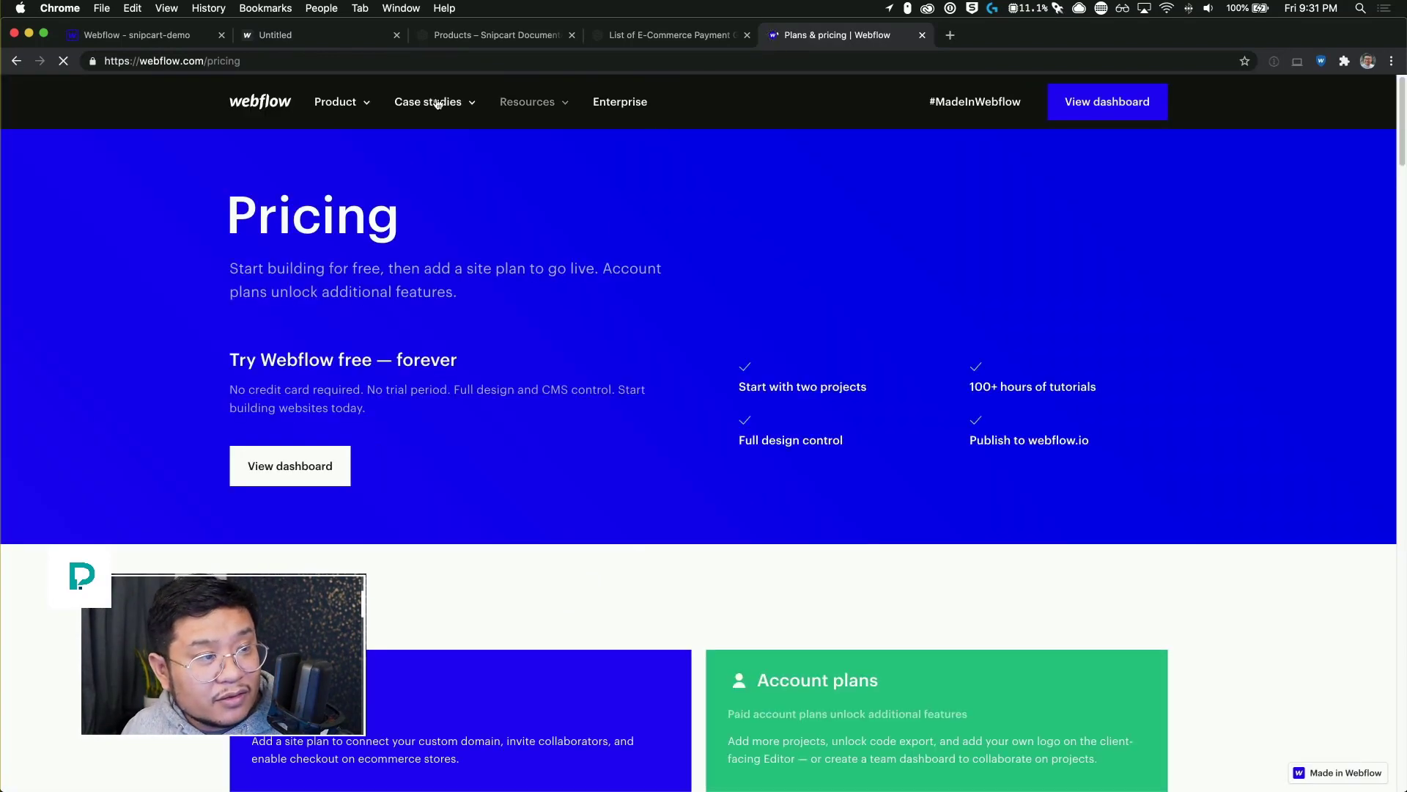
{"action": "scroll", "coordinate": [623, 513], "scroll_direction": "down", "scroll_amount": 10}
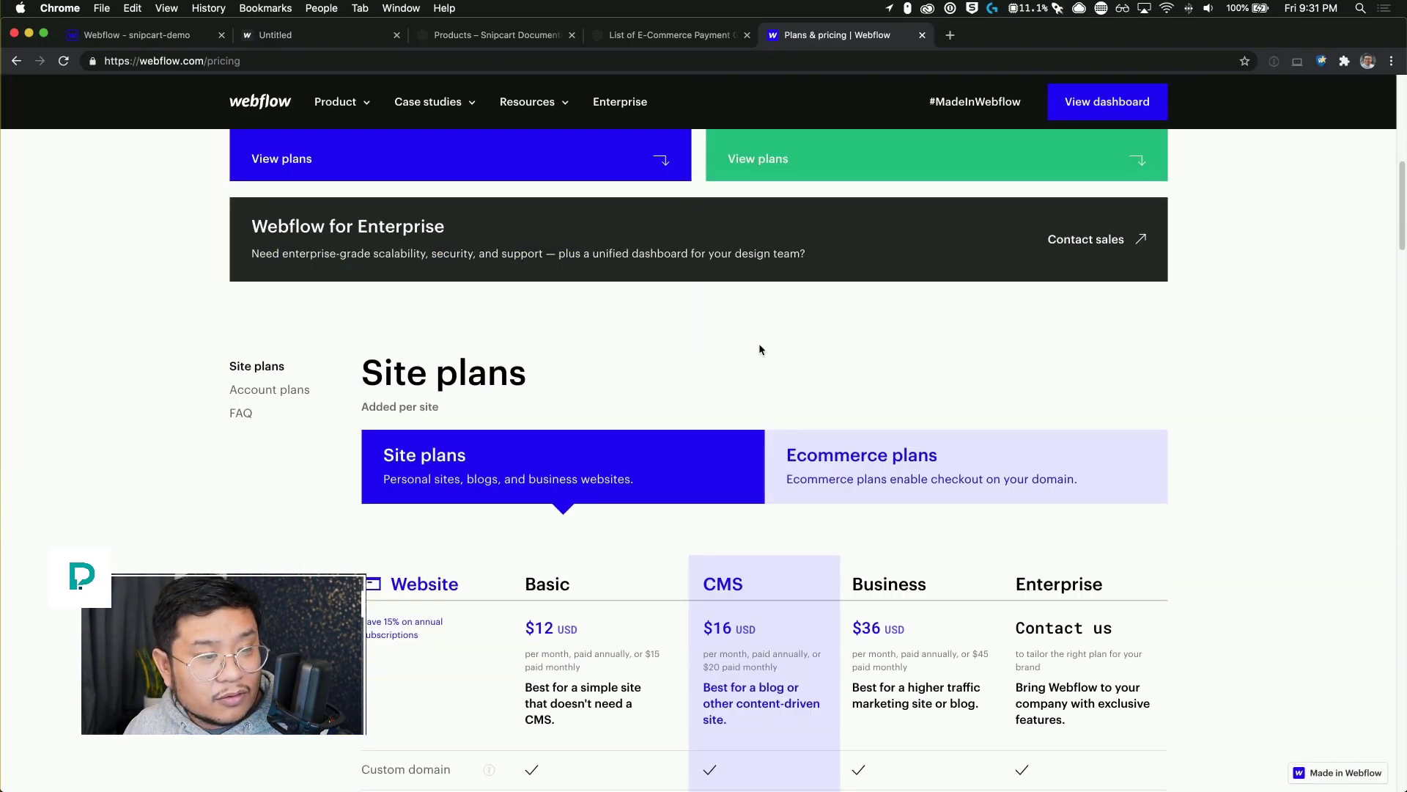
- Show the ecommerce plans on Webflow's pricing page and highlight the Standard plan's monthly-billing price
{"action": "left_click", "coordinate": [856, 503]}
{"action": "scroll", "coordinate": [741, 575], "scroll_direction": "down", "scroll_amount": 2}
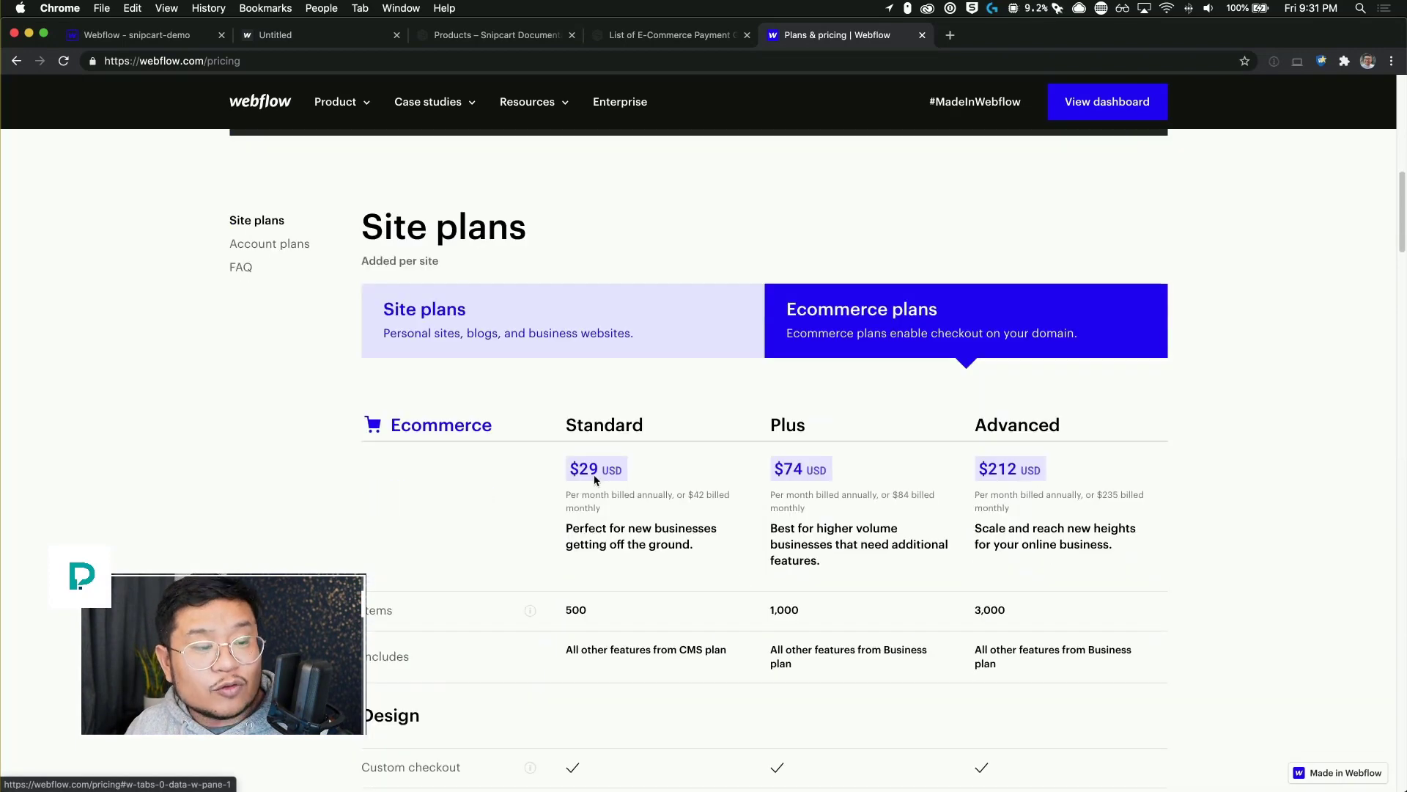
{"action": "left_click_drag", "start_coordinate": [571, 469], "coordinate": [706, 495]}
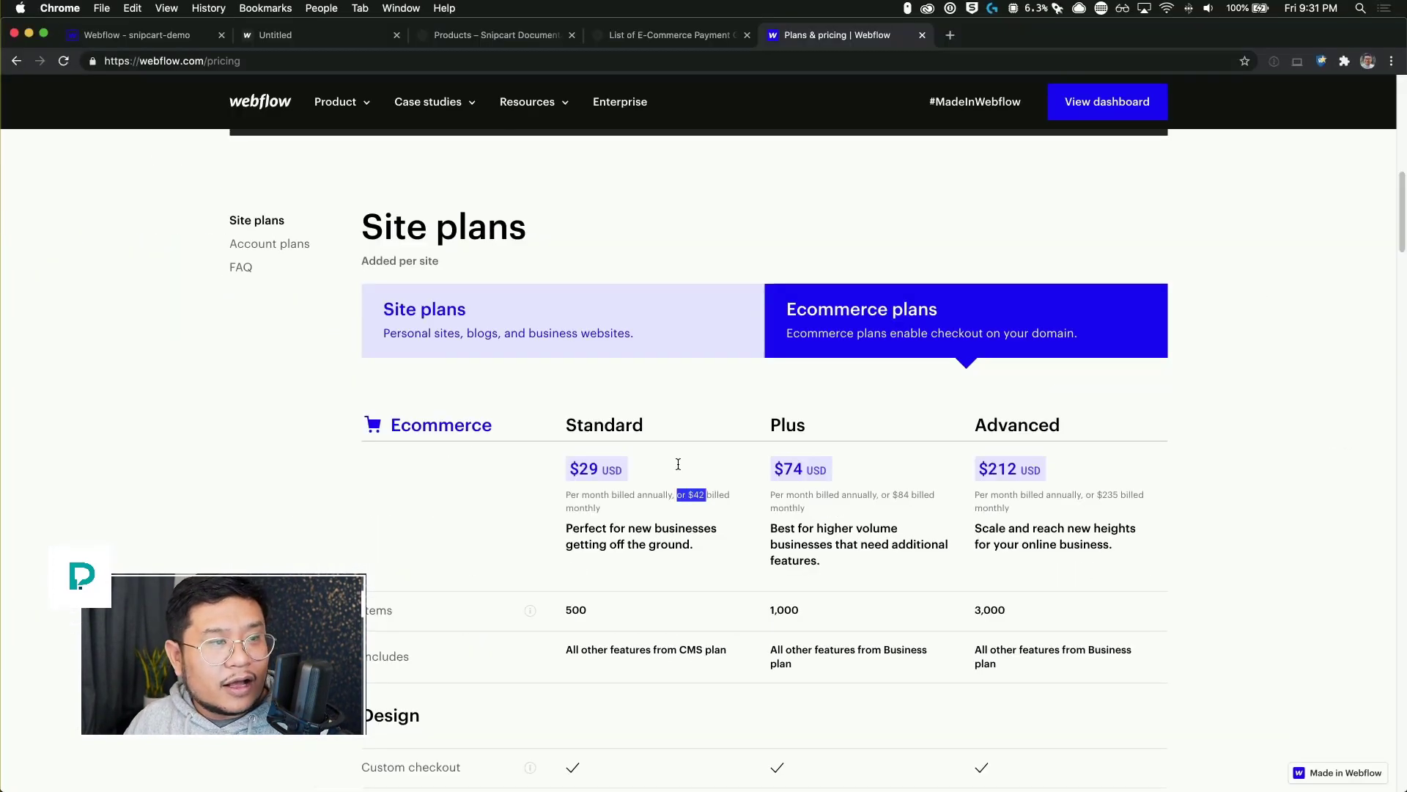
- Open Snipcart's pricing page from the payment gateways page and review the Standard plan's fees and included features
{"action": "left_click", "coordinate": [511, 43]}
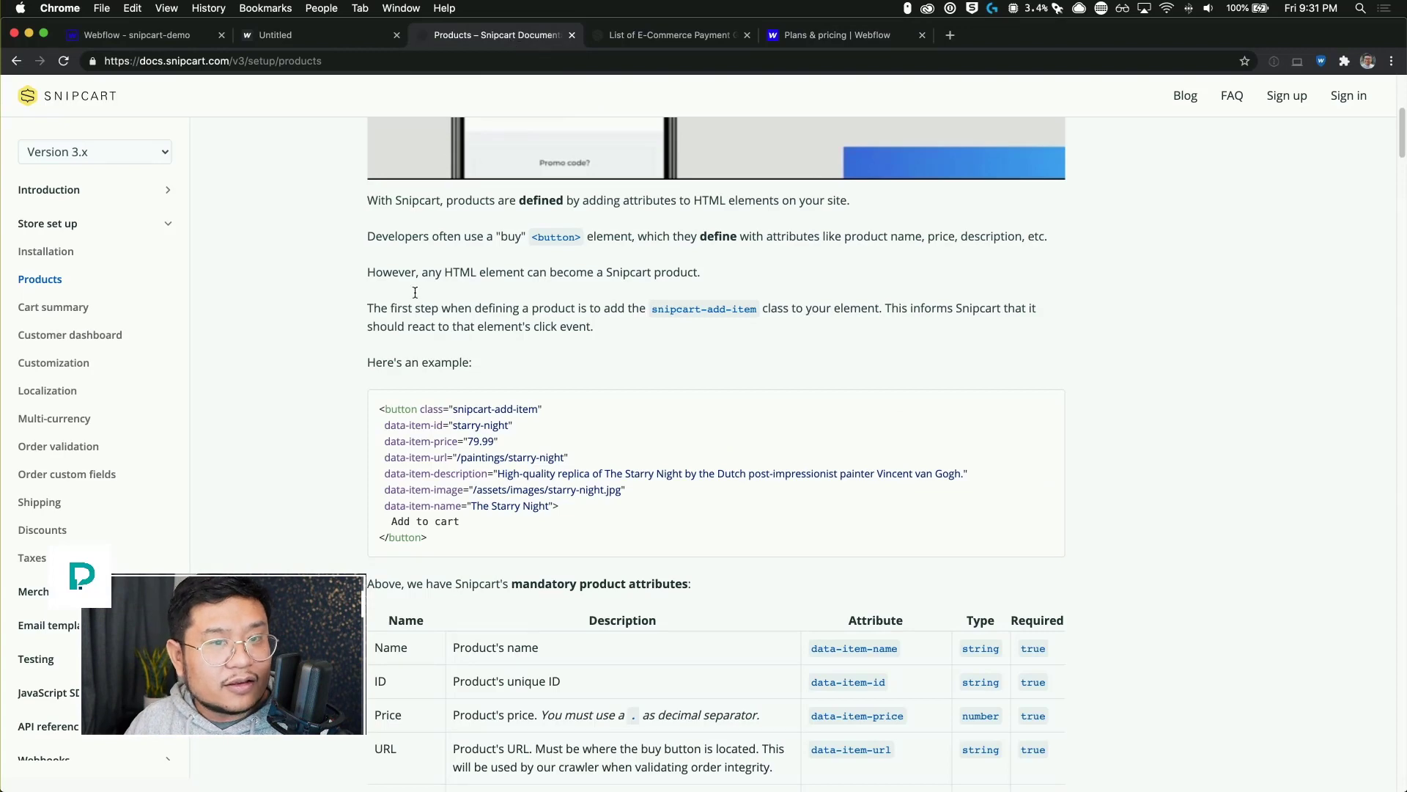
{"action": "left_click", "coordinate": [648, 40]}
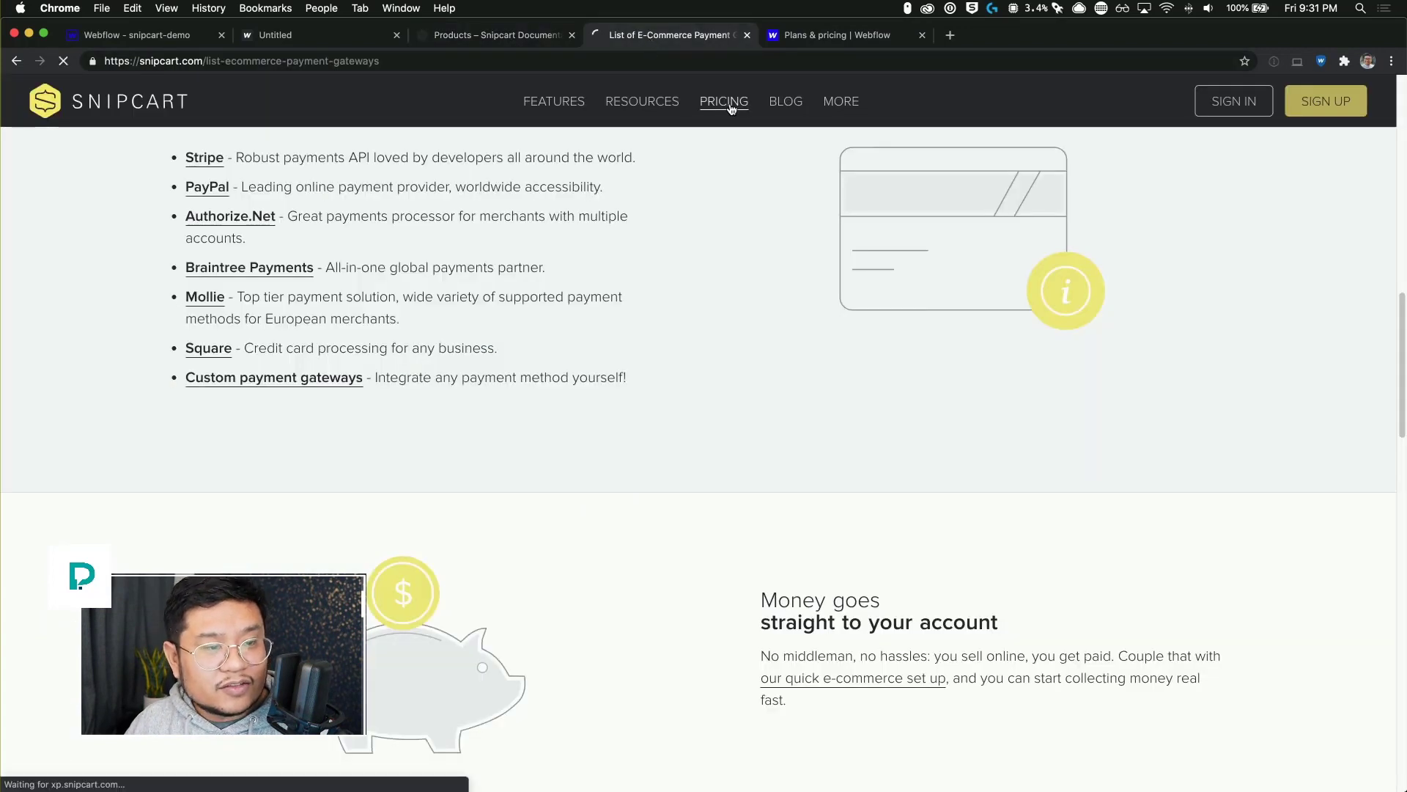
{"action": "left_click", "coordinate": [730, 103]}
{"action": "scroll", "coordinate": [644, 490], "scroll_direction": "down", "scroll_amount": 2}
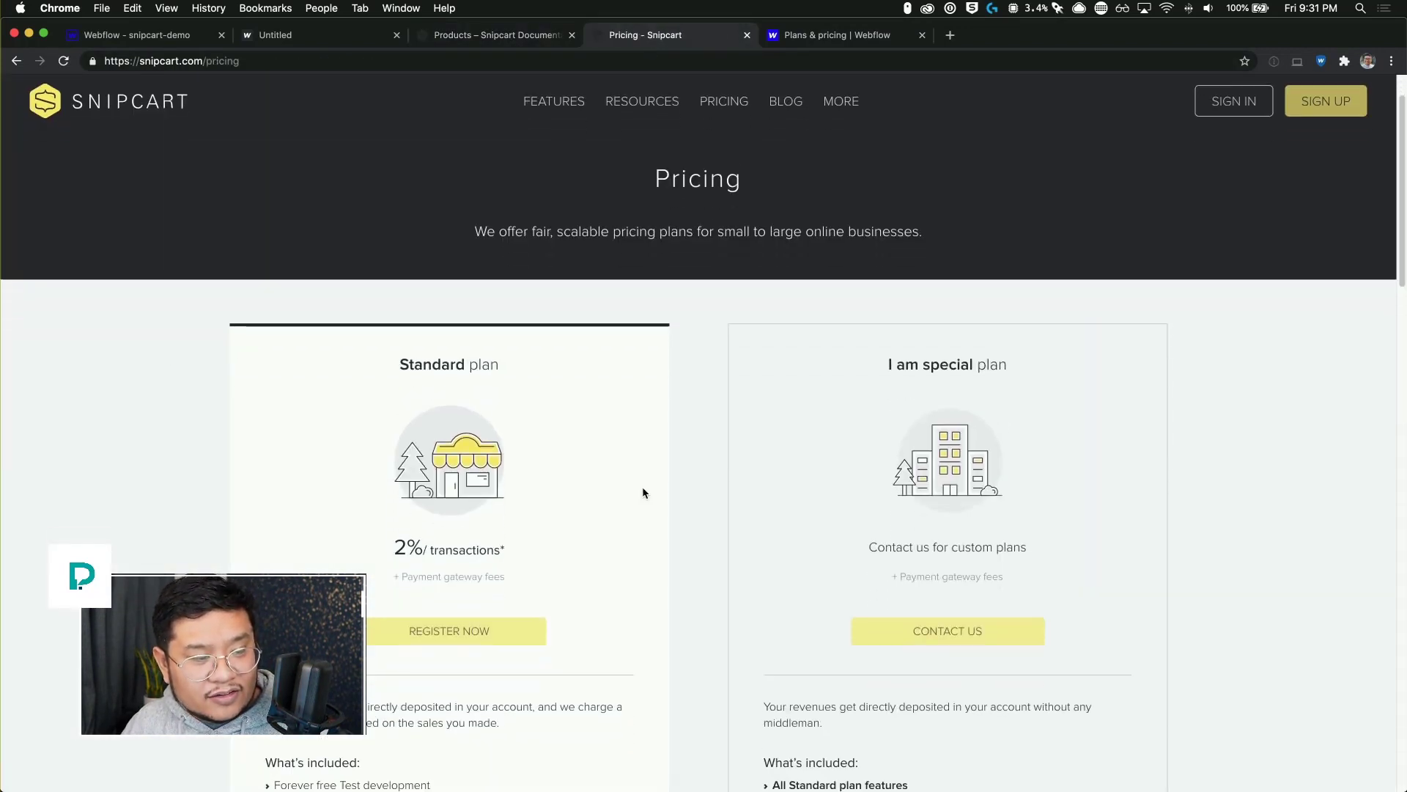
{"action": "scroll", "coordinate": [643, 492], "scroll_direction": "down", "scroll_amount": 10}
{"action": "scroll", "coordinate": [644, 492], "scroll_direction": "up", "scroll_amount": 6}
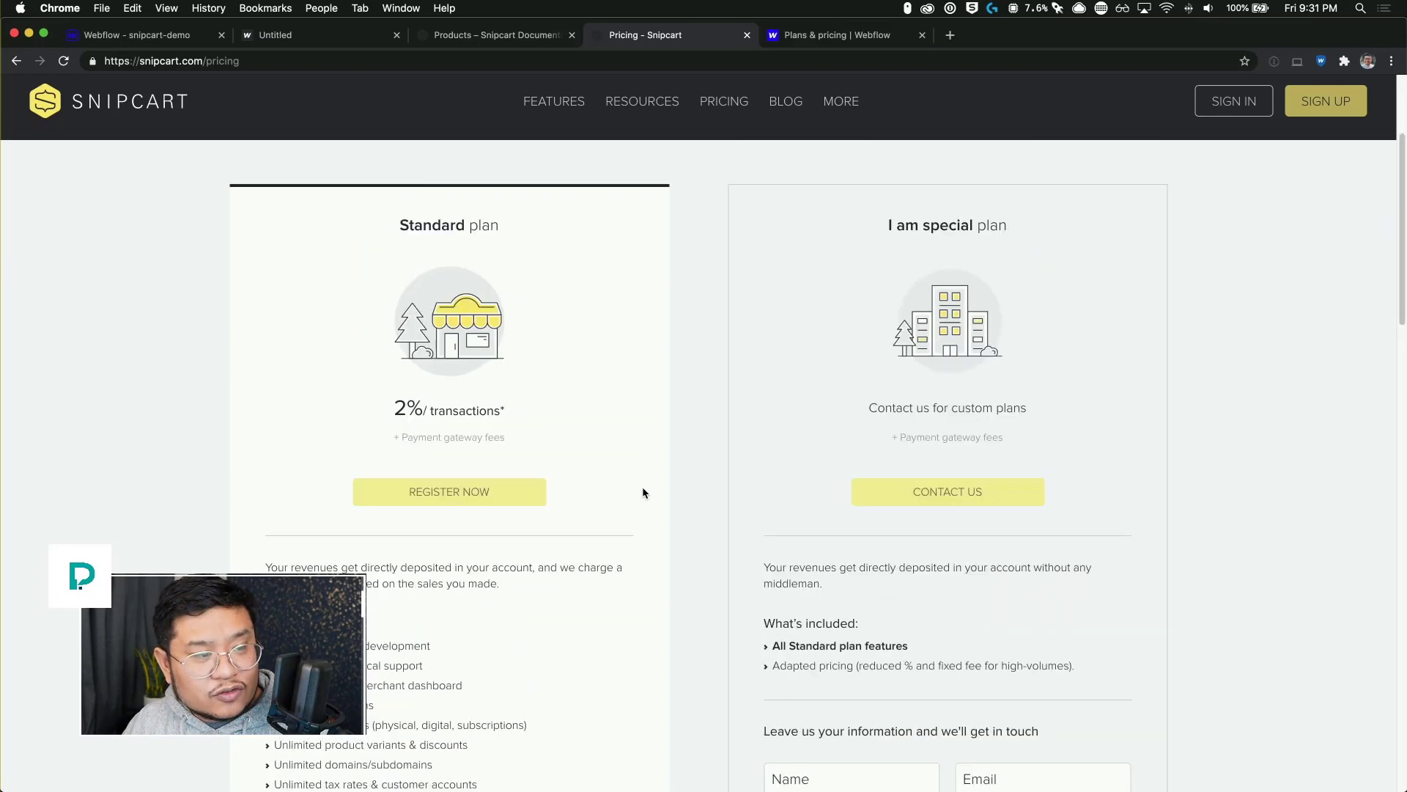
{"action": "scroll", "coordinate": [643, 493], "scroll_direction": "up", "scroll_amount": 2}
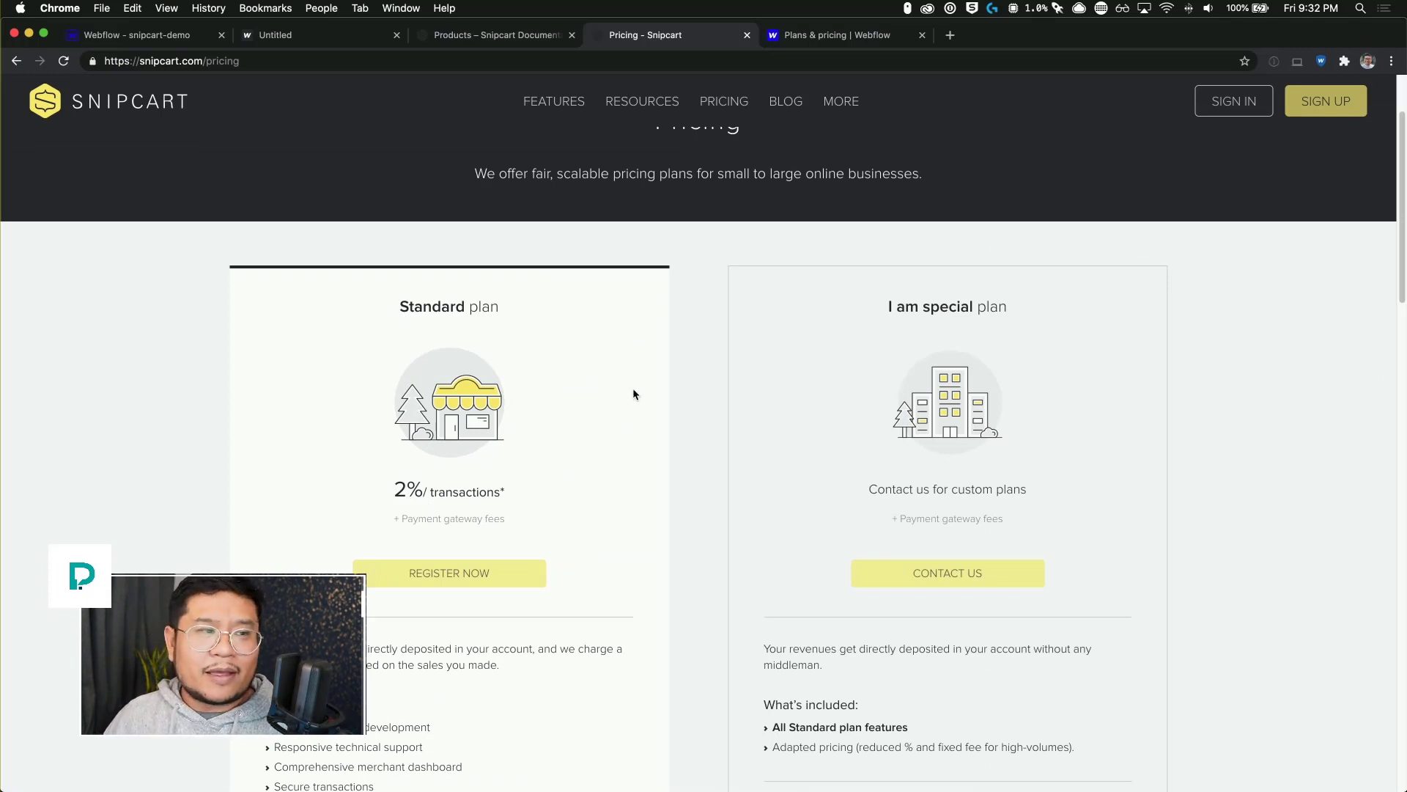
- Expand the transaction fee note in Webflow's ecommerce plan comparison and compare it with Snipcart's pricing page
{"action": "left_click", "coordinate": [800, 41]}
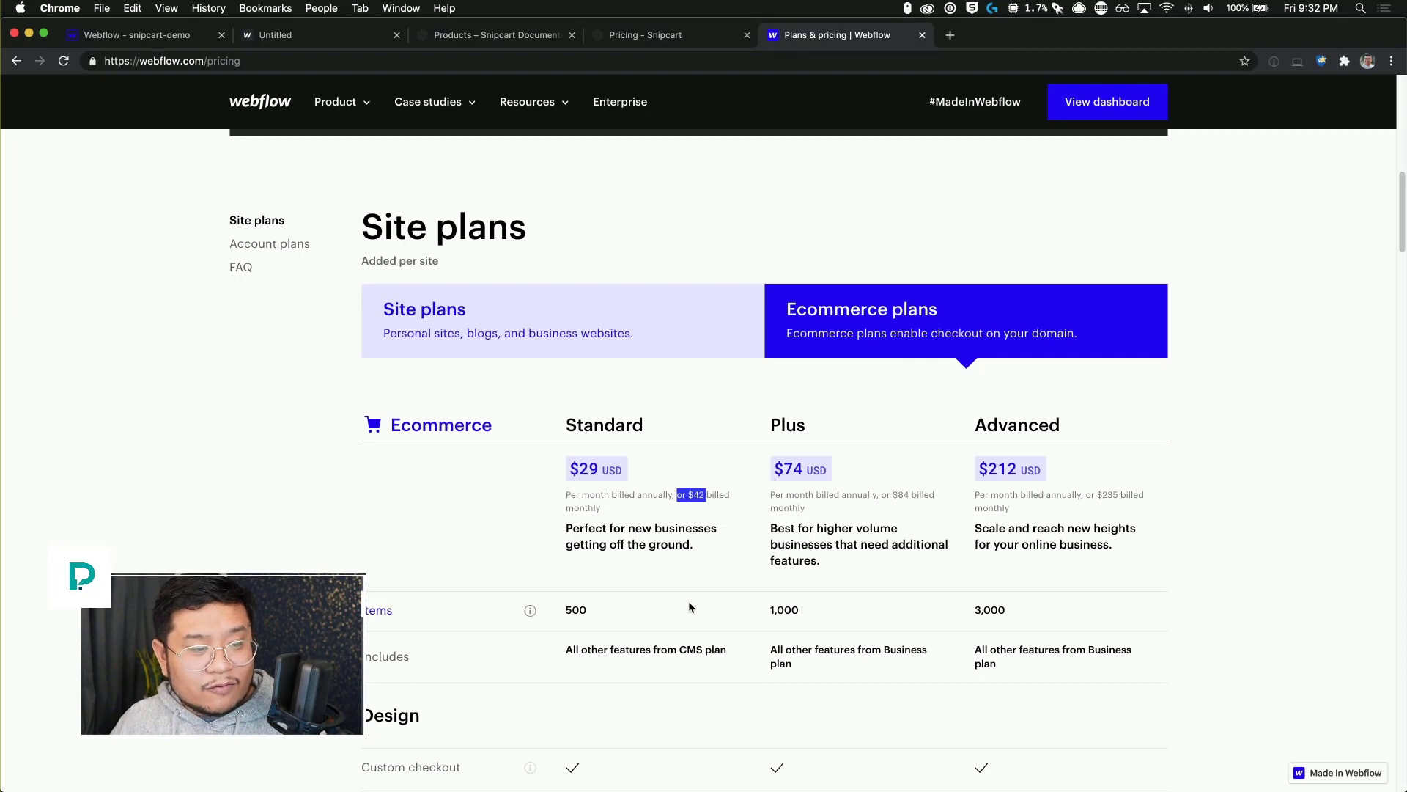
{"action": "scroll", "coordinate": [669, 599], "scroll_direction": "down", "scroll_amount": 7}
{"action": "scroll", "coordinate": [668, 600], "scroll_direction": "down", "scroll_amount": 5}
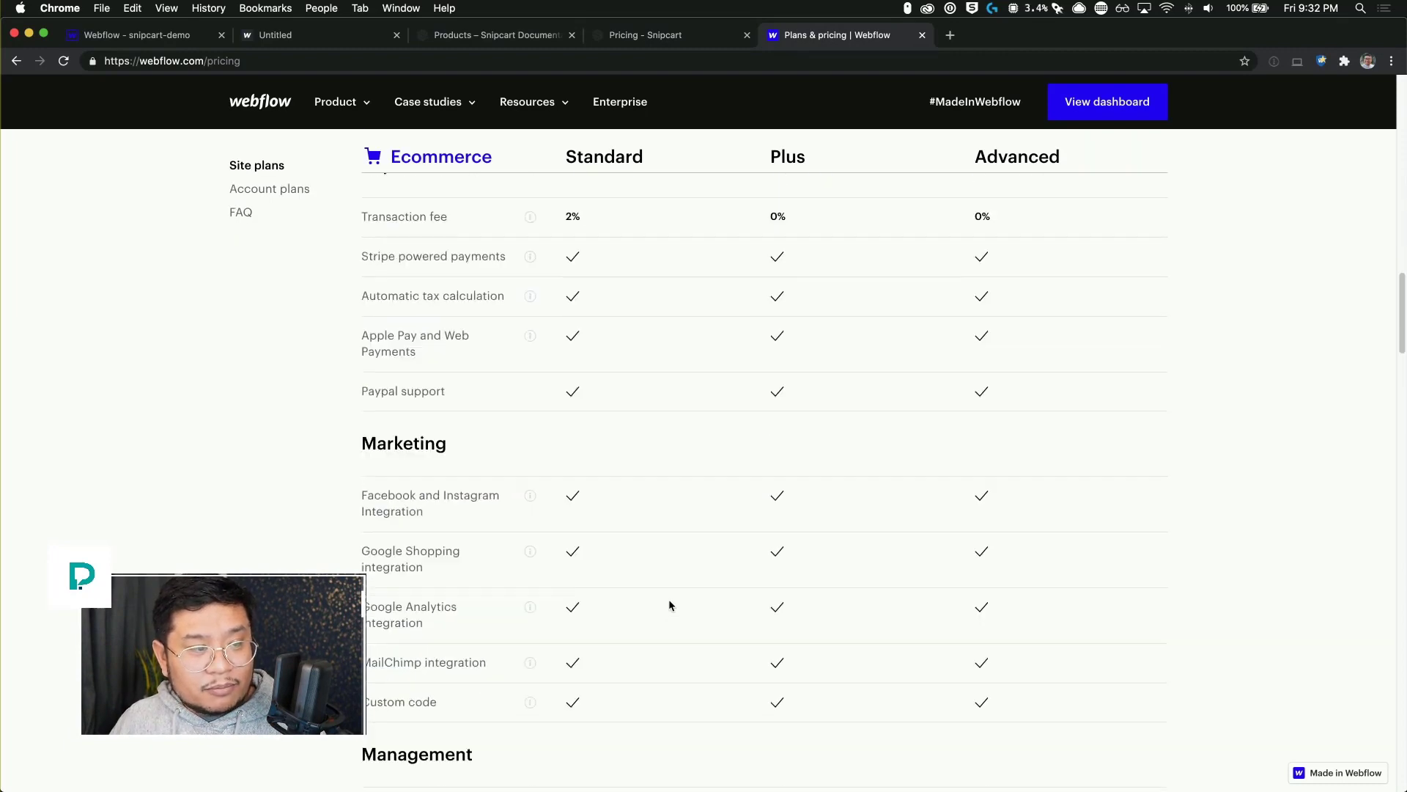
{"action": "scroll", "coordinate": [668, 600], "scroll_direction": "up", "scroll_amount": 2}
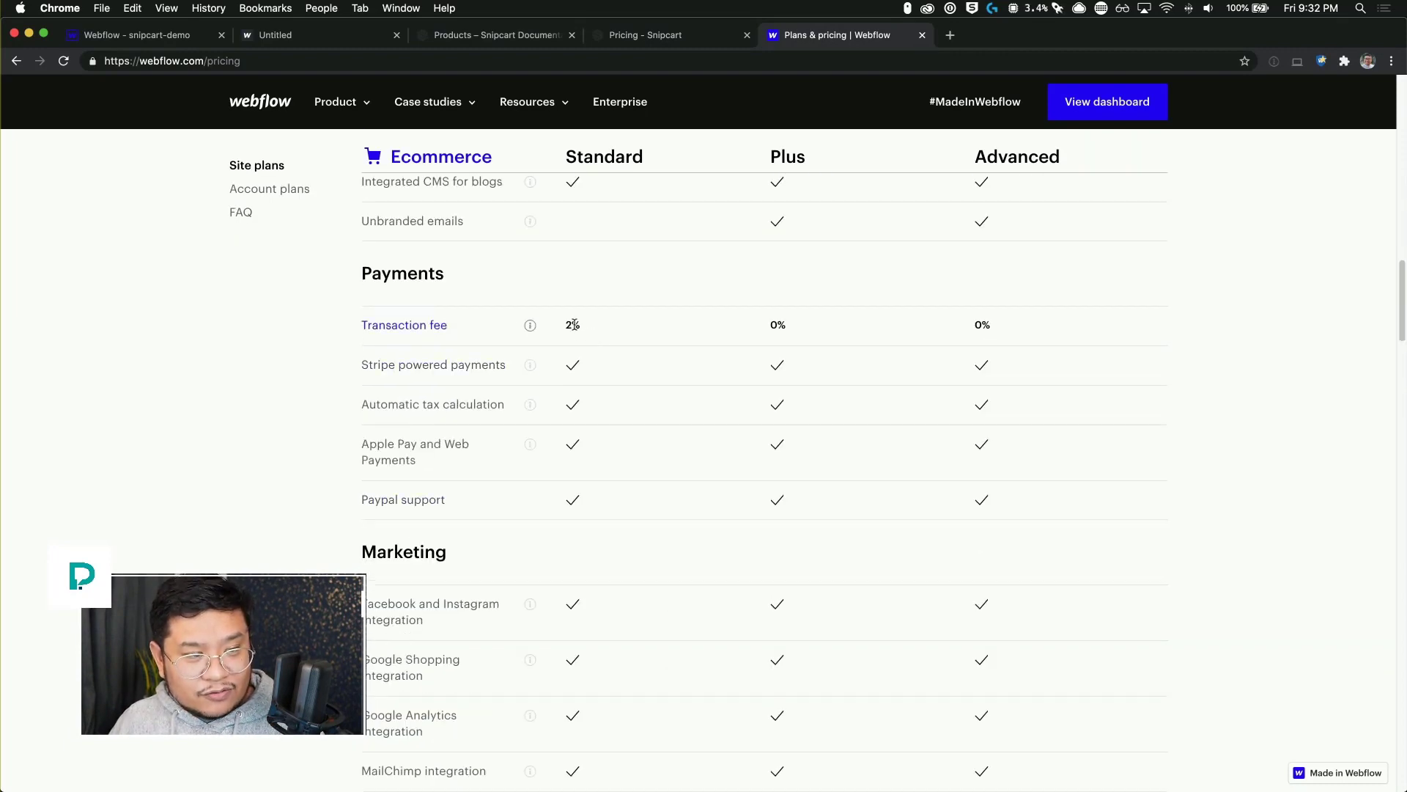
{"action": "left_click", "coordinate": [531, 327]}
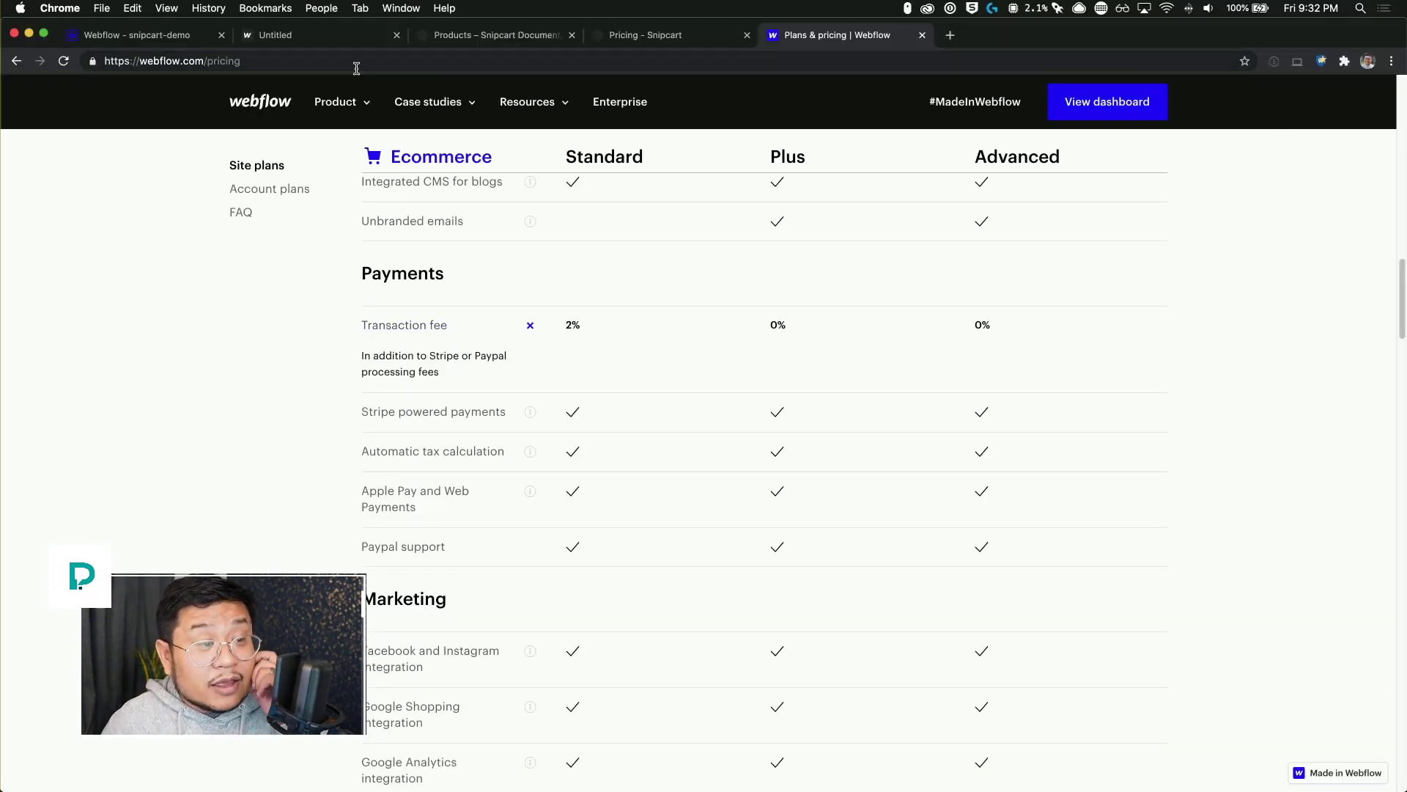
{"action": "left_click", "coordinate": [659, 35]}
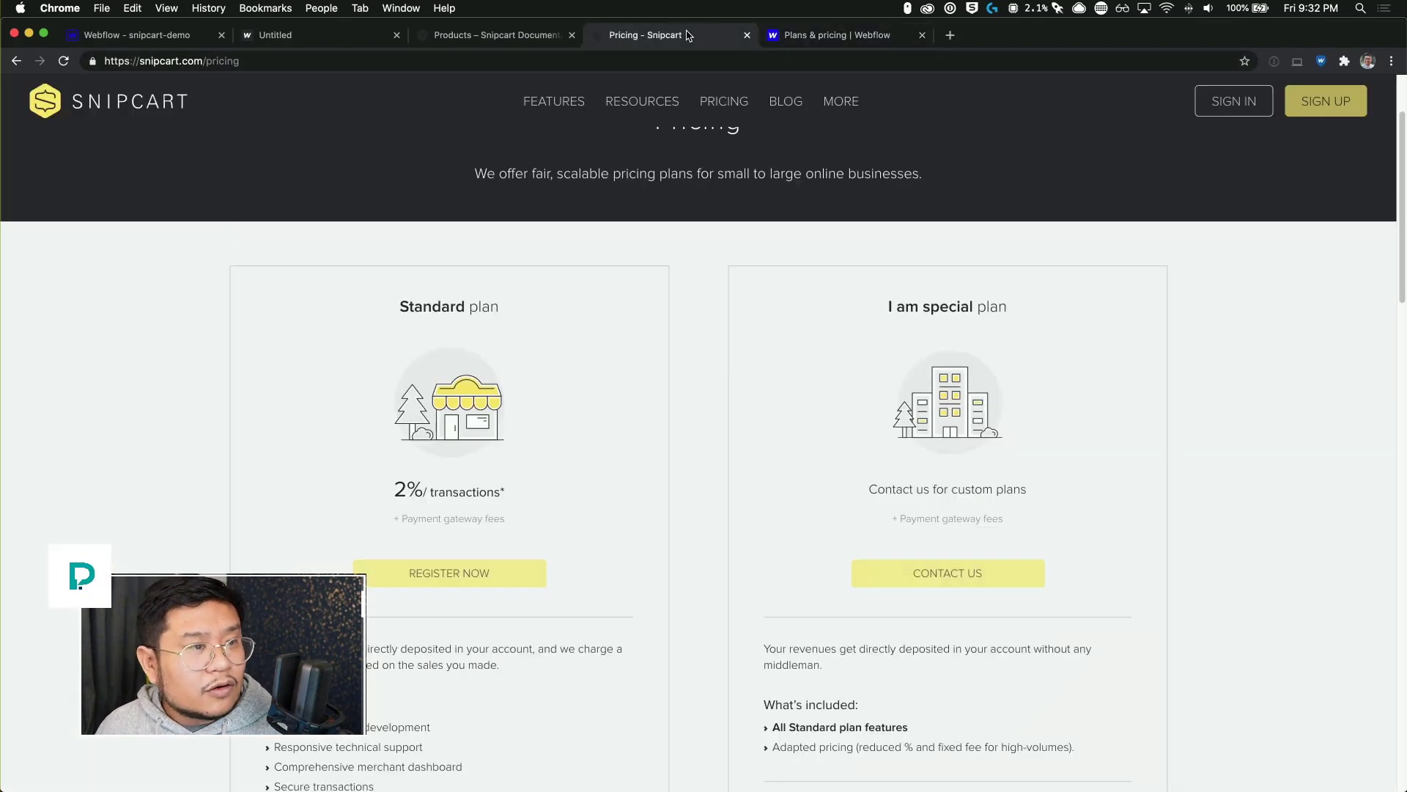
- Return to the snipcart-demo project in the Webflow Designer, dismiss the publish dialog, and open the CMS collections list
{"action": "left_click", "coordinate": [154, 38]}
{"action": "left_click", "coordinate": [249, 38]}
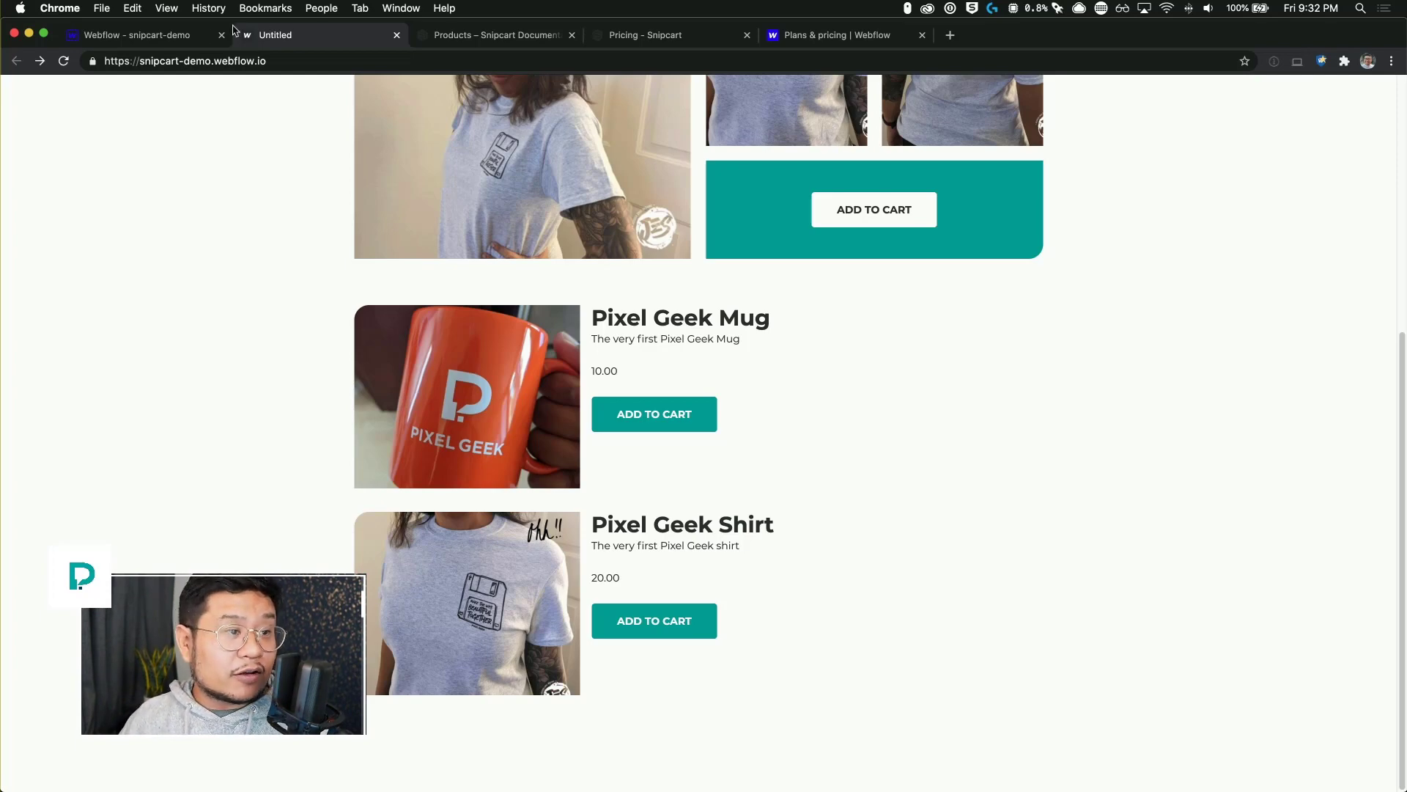
{"action": "left_click", "coordinate": [187, 40]}
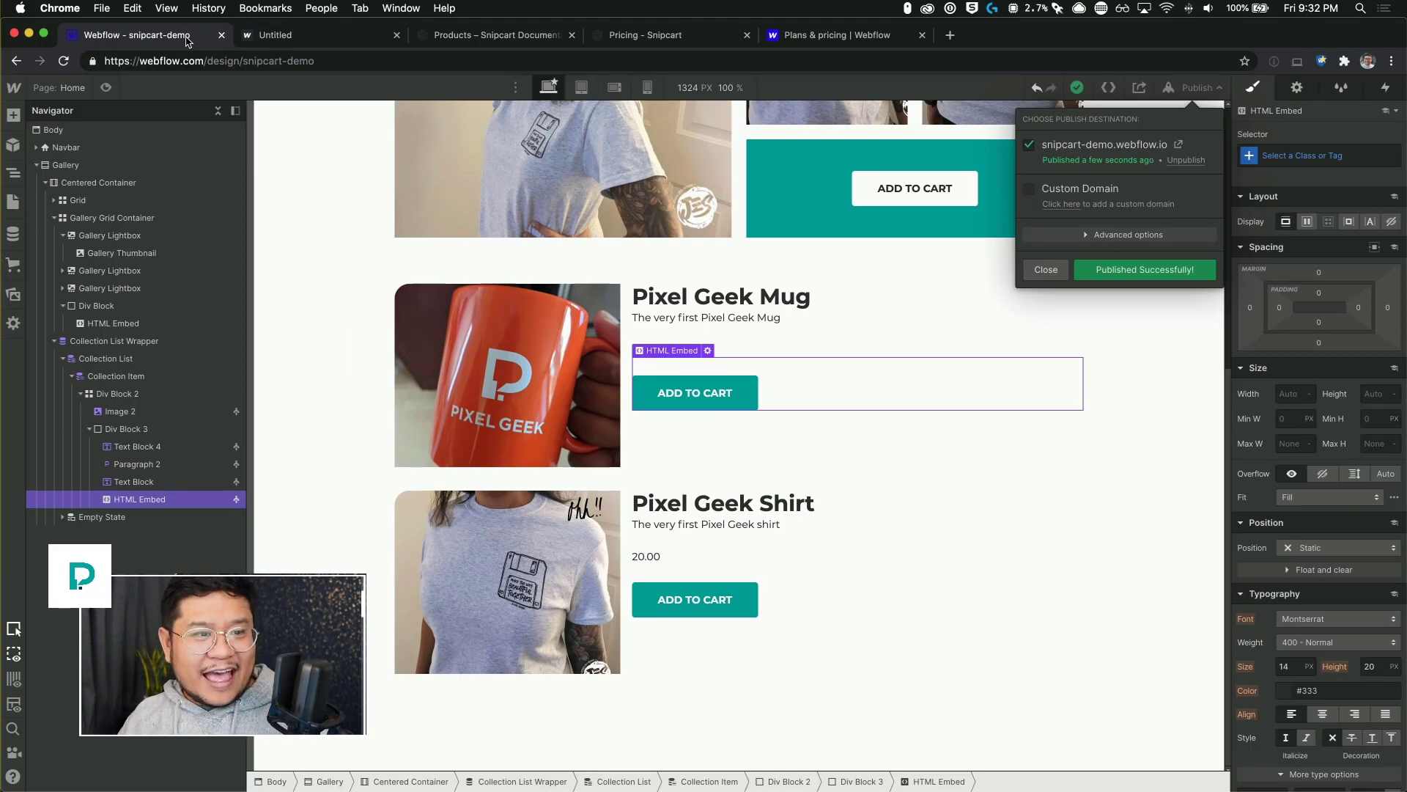
{"action": "left_click", "coordinate": [645, 478]}
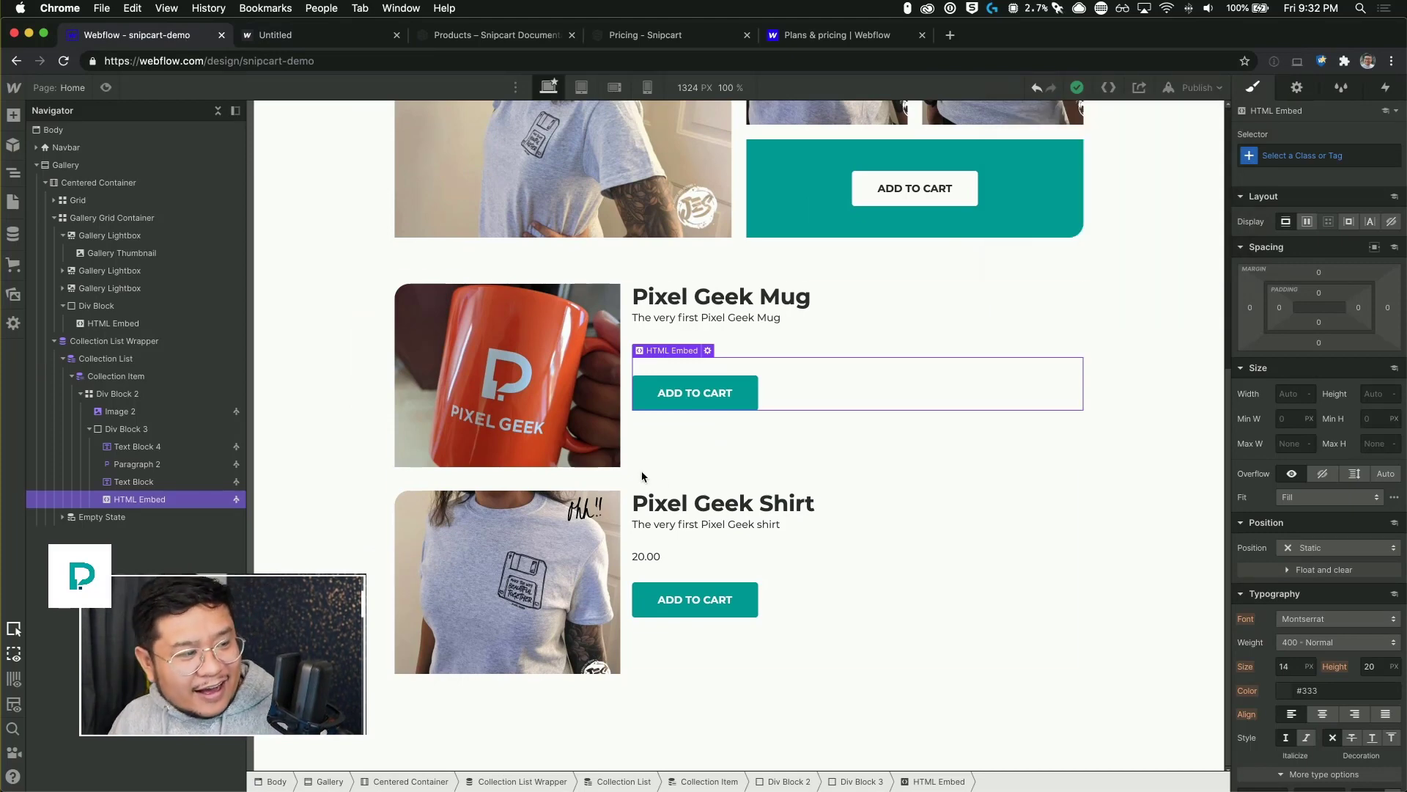
{"action": "left_click", "coordinate": [14, 235]}
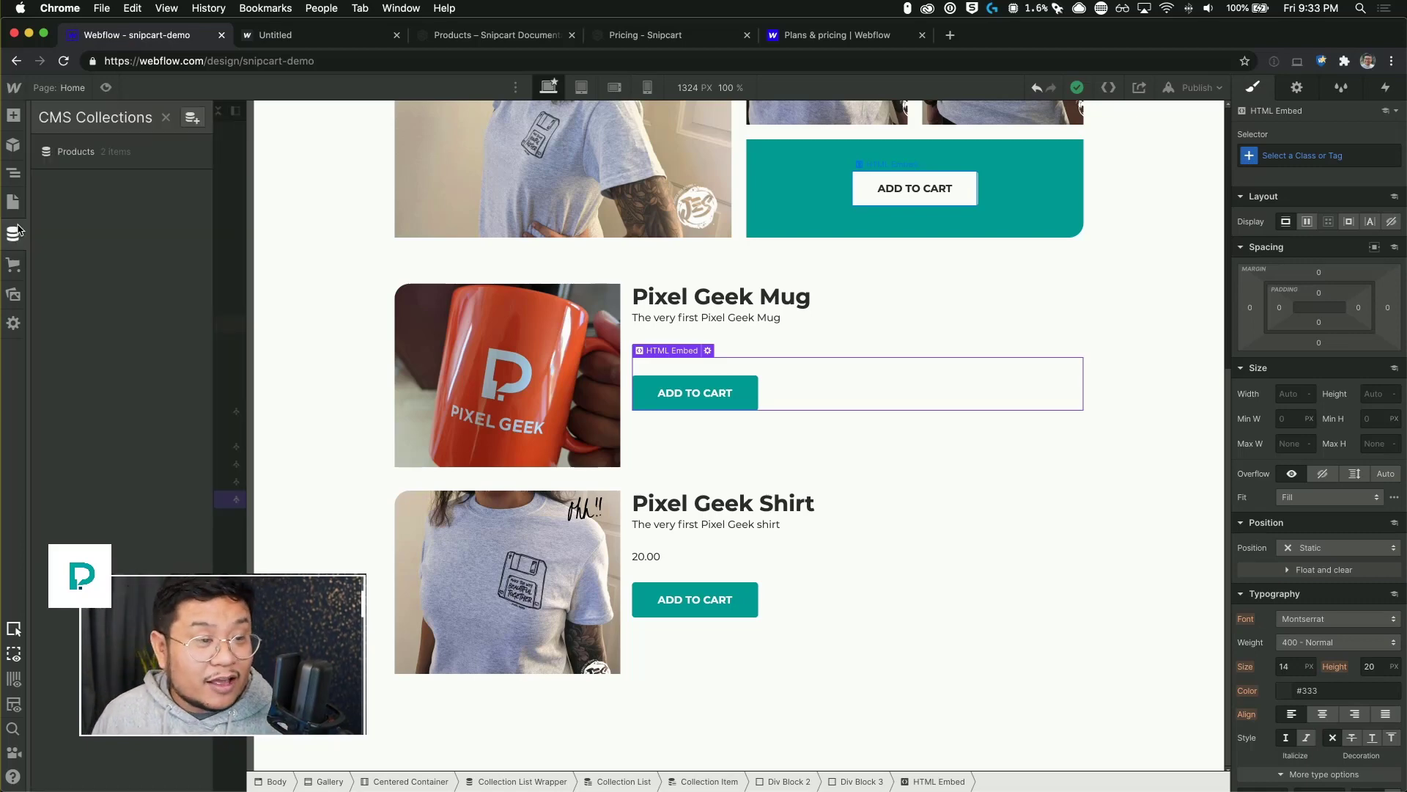
{"action": "mouse_move", "coordinate": [176, 162]}
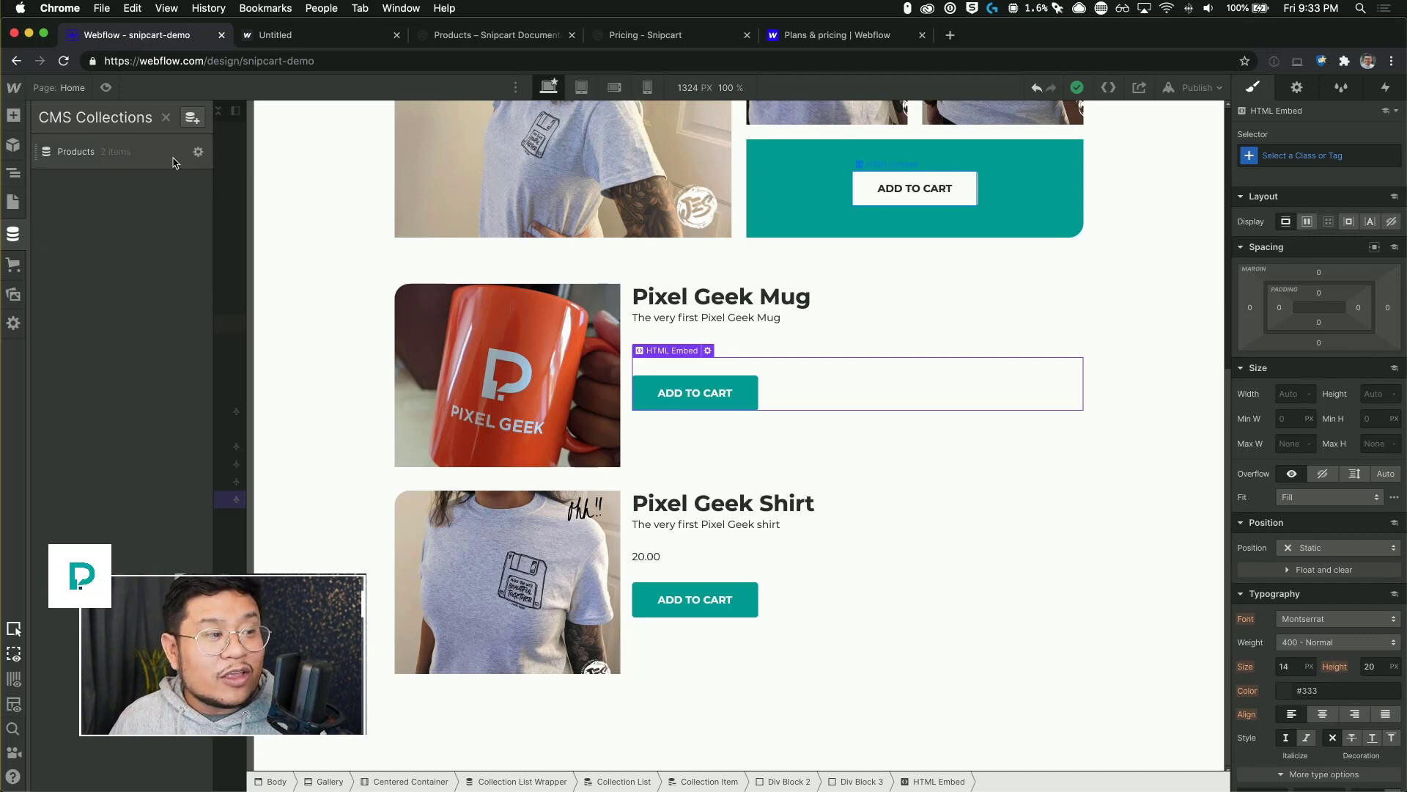
- Look up the dropdown custom fields example in Snipcart's Products documentation
{"action": "left_click", "coordinate": [539, 35]}
{"action": "scroll", "coordinate": [660, 531], "scroll_direction": "down", "scroll_amount": 4}
{"action": "scroll", "coordinate": [669, 558], "scroll_direction": "down", "scroll_amount": 12}
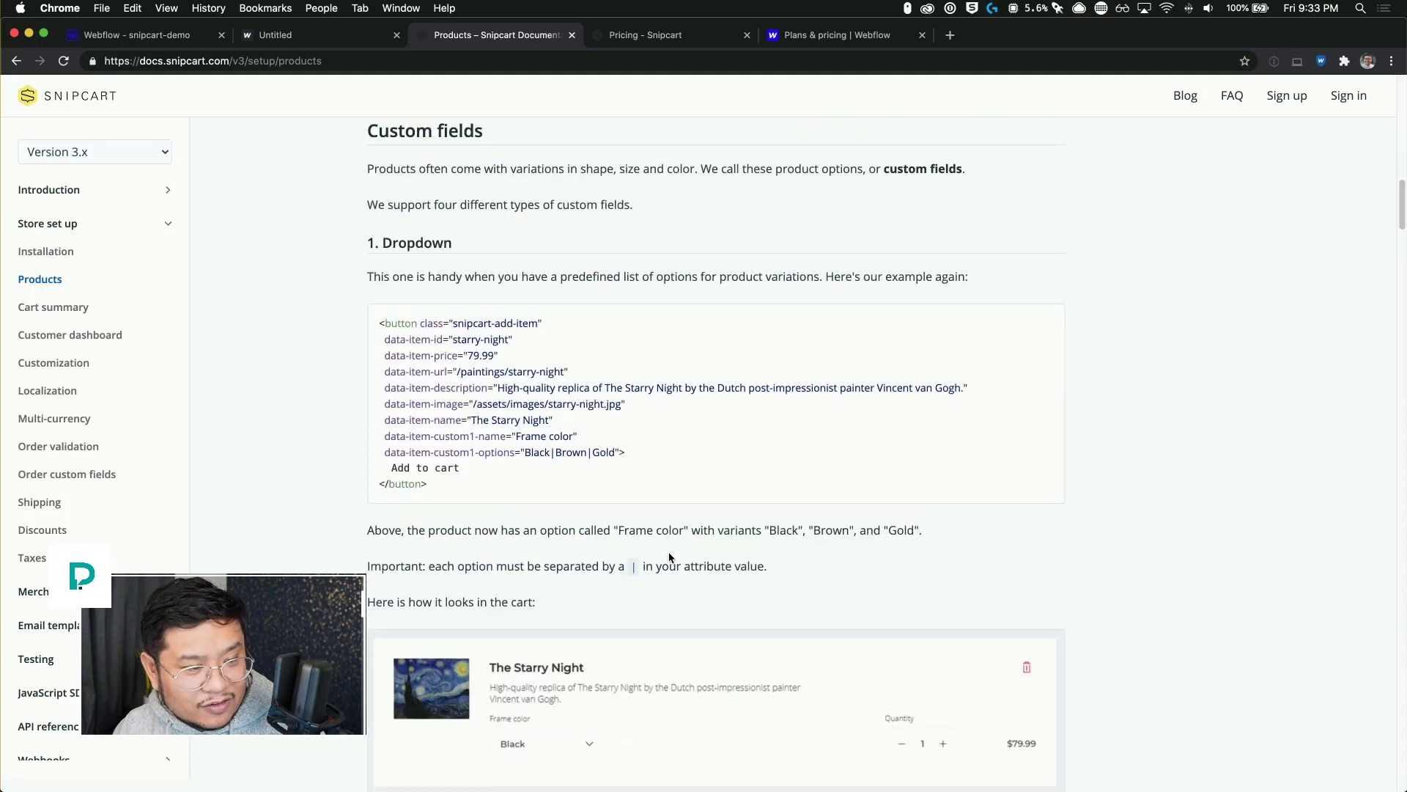
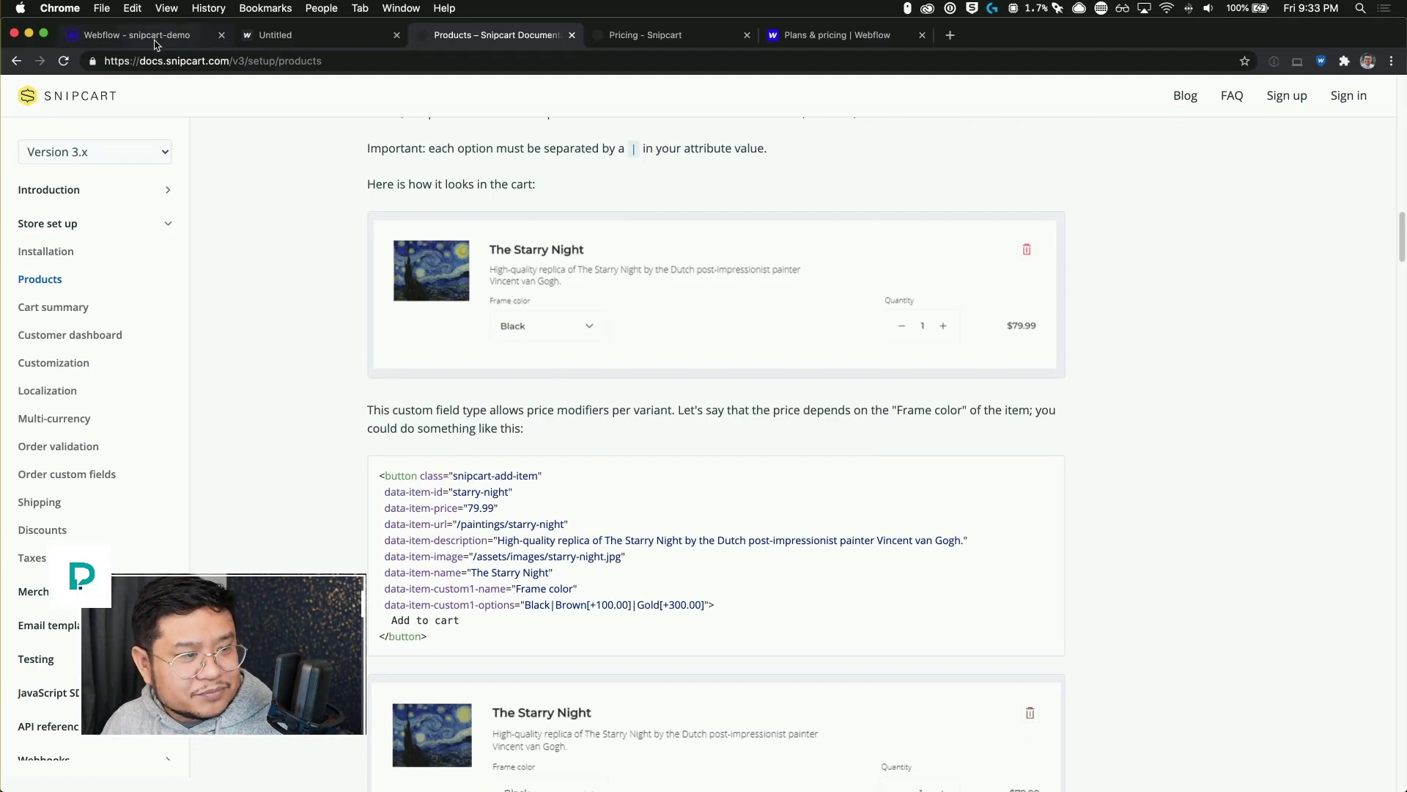
- Back in Webflow, save the Products collection with the plain text fields variant1-name and variant1-options in its settings
{"action": "left_click", "coordinate": [157, 38]}
{"action": "left_click", "coordinate": [198, 151]}
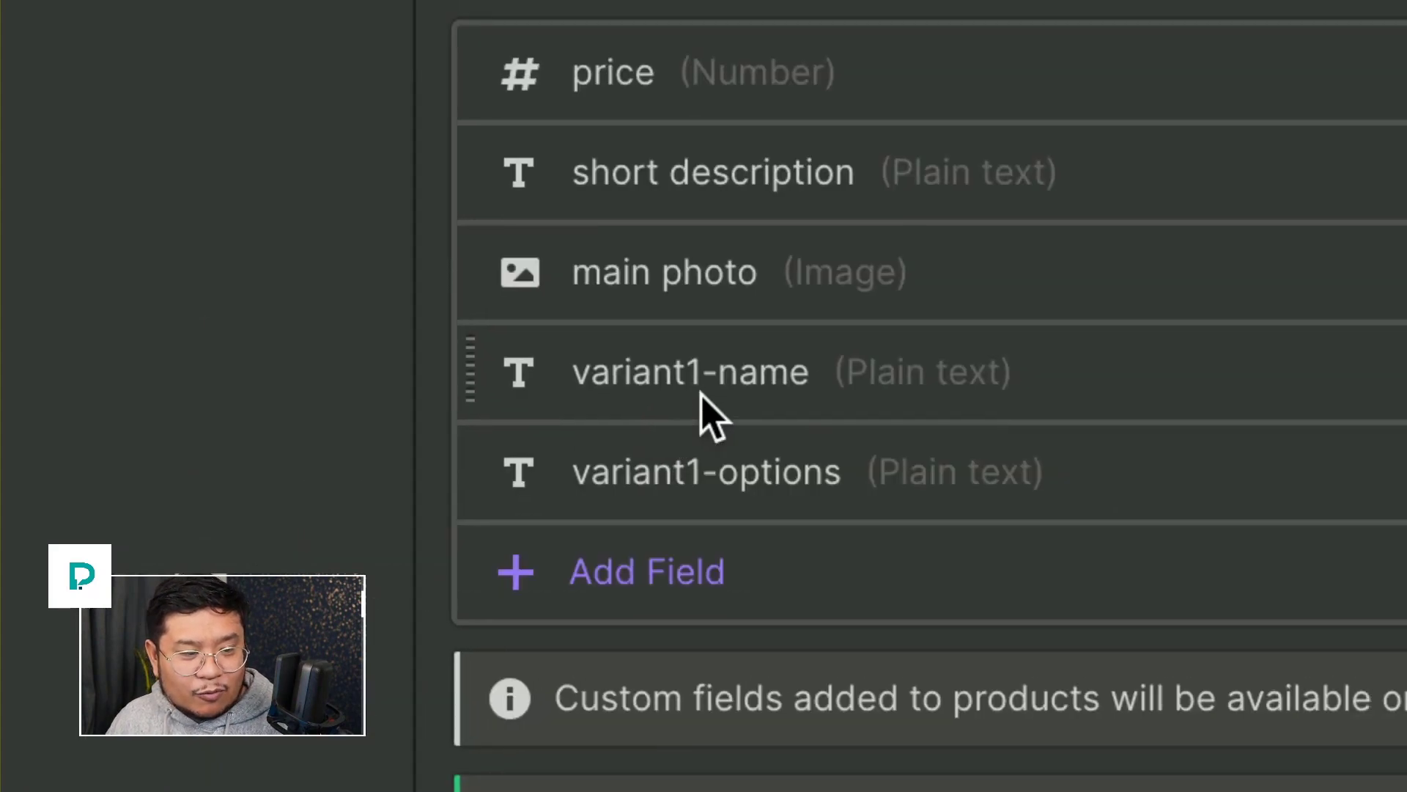
{"action": "scroll", "coordinate": [704, 411], "scroll_direction": "down", "scroll_amount": 1}
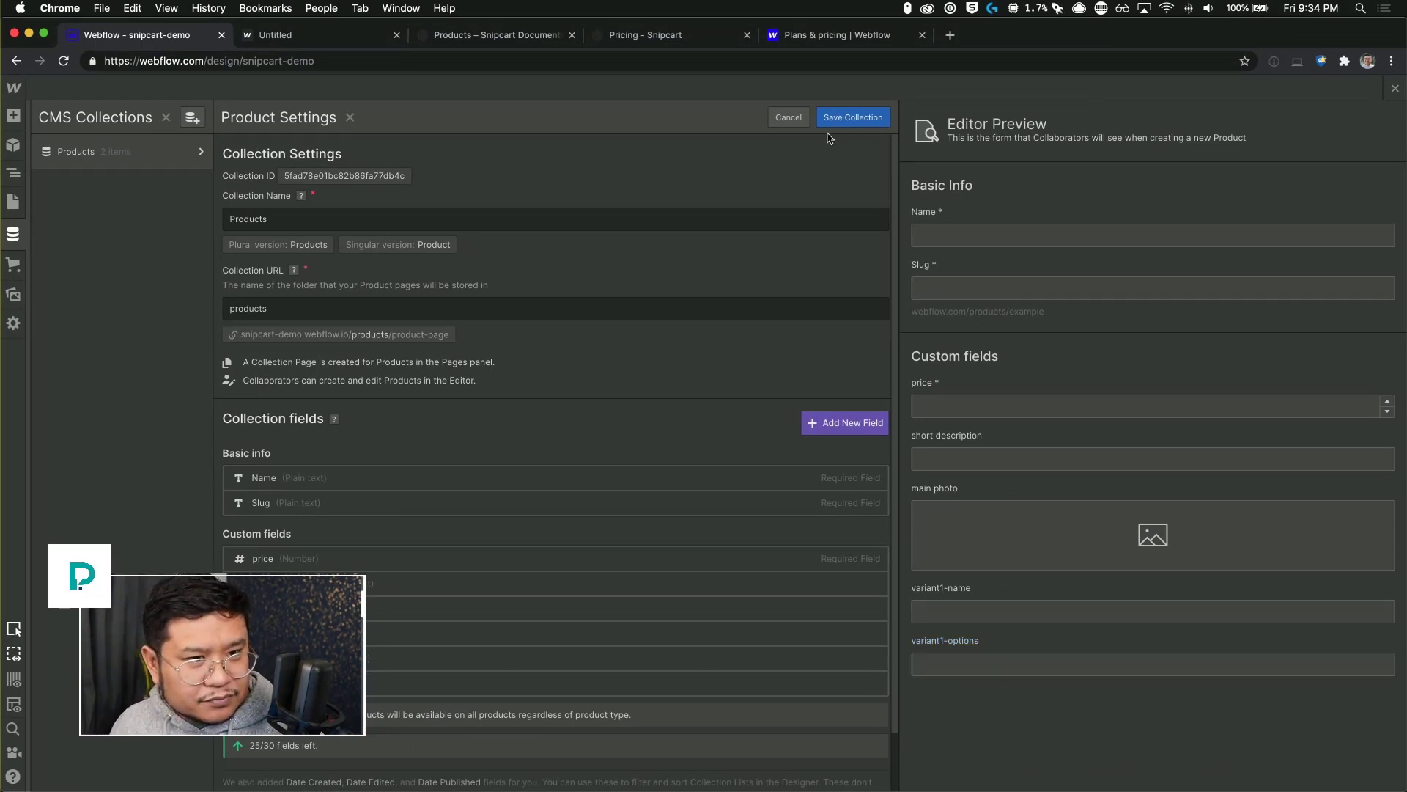
{"action": "left_click", "coordinate": [861, 119]}
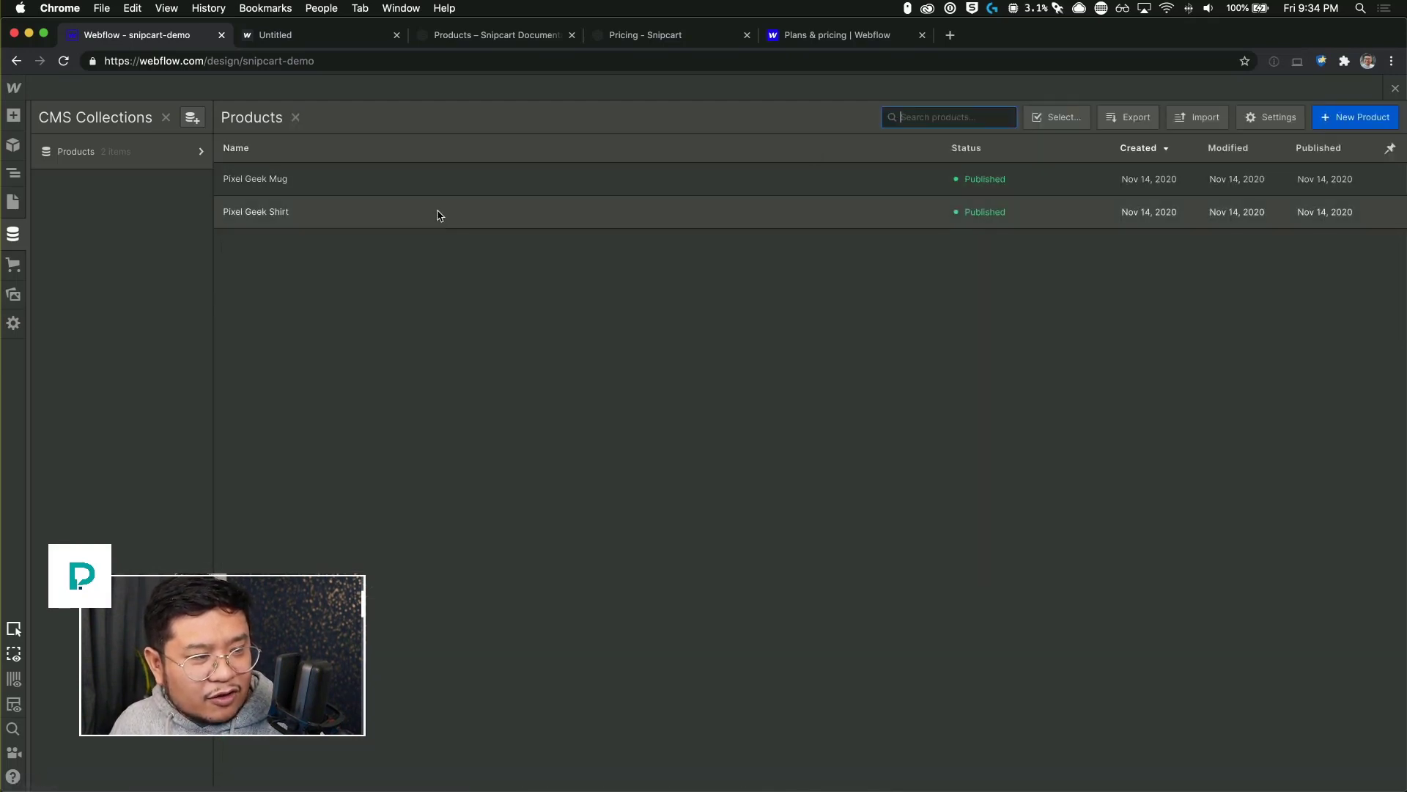
- Set the Pixel Geek Shirt's variant1-name to Sizes and variant1-options to Small|Medium|Large|X-Large, and save the item
{"action": "left_click", "coordinate": [437, 213]}
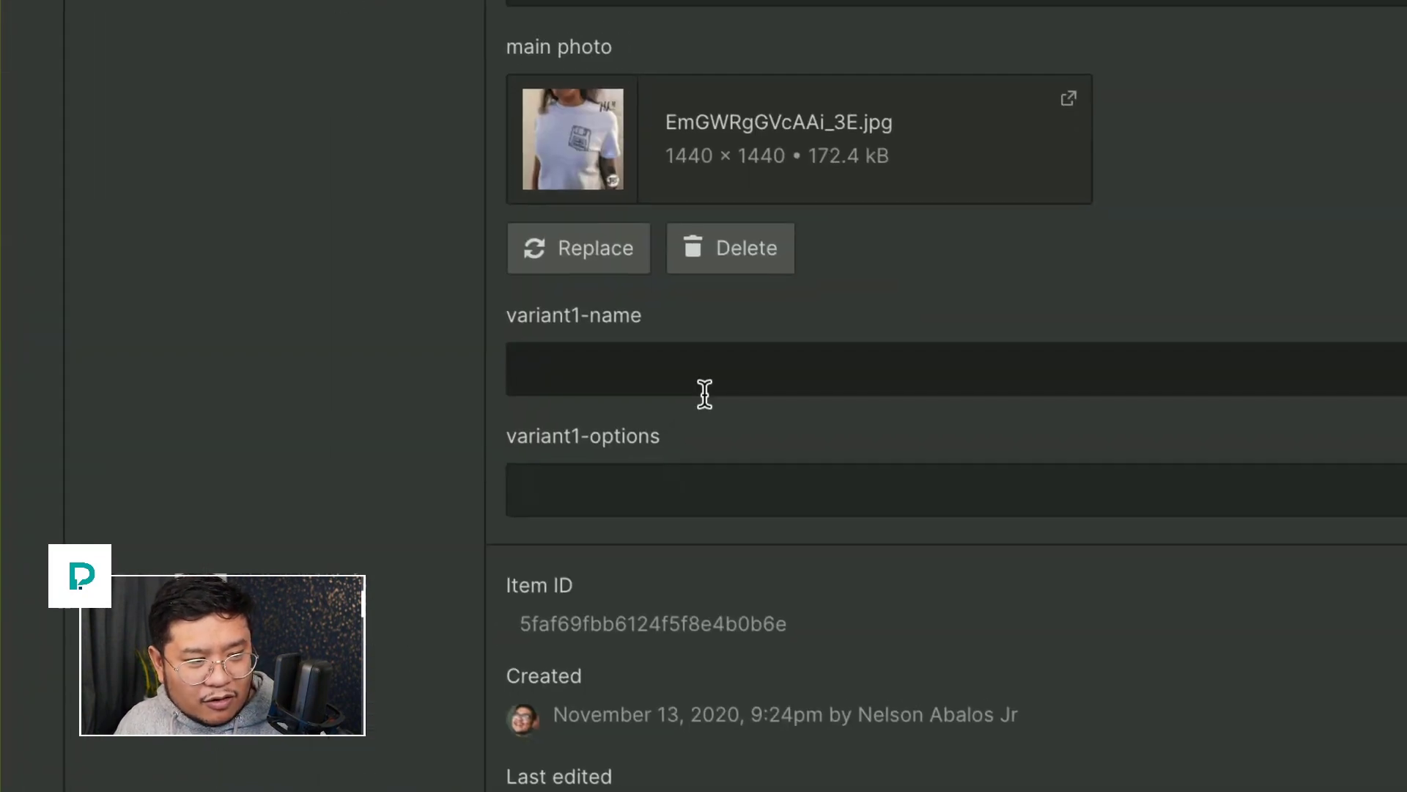
{"action": "left_click", "coordinate": [704, 393]}
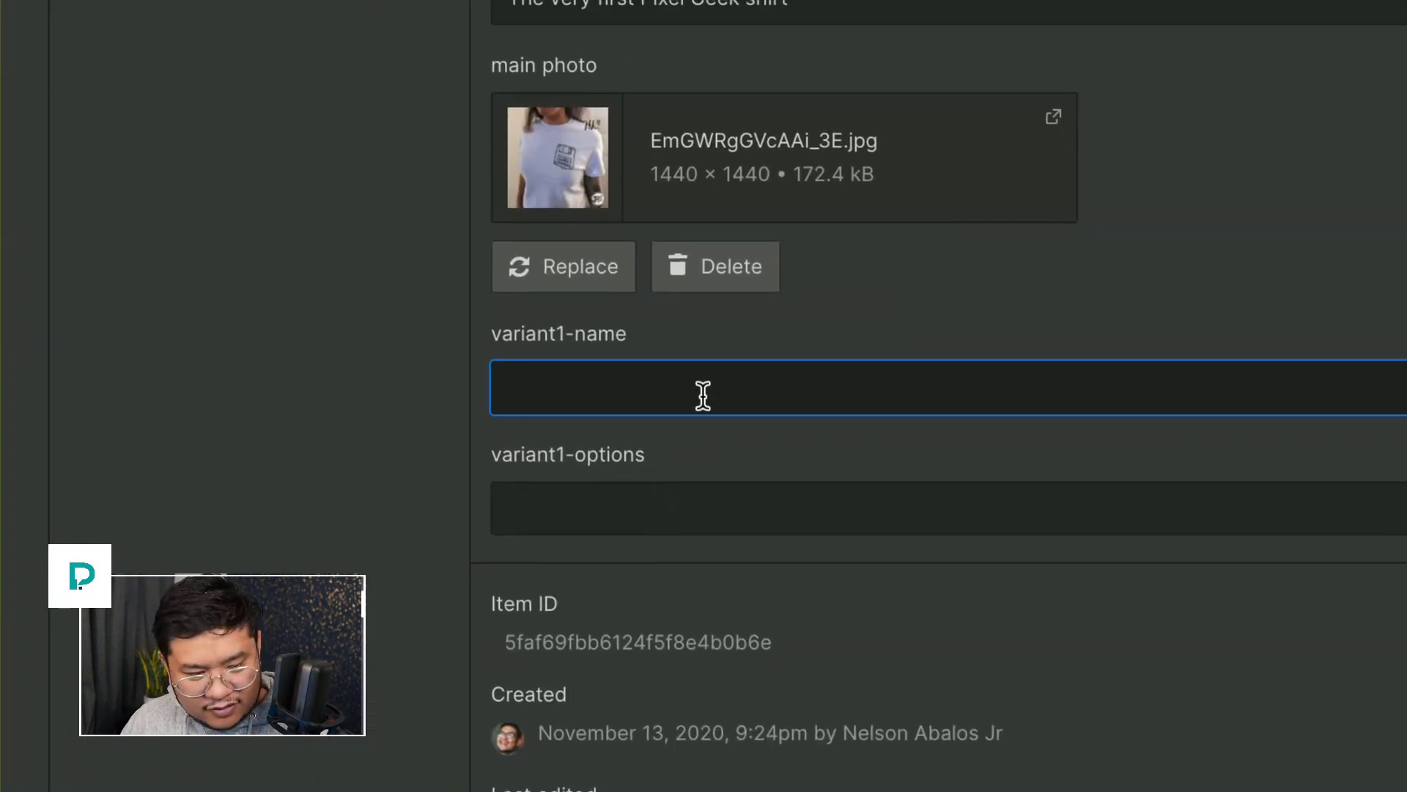
{"action": "type", "text": "Sizes"}
{"action": "key", "text": "Tab"}
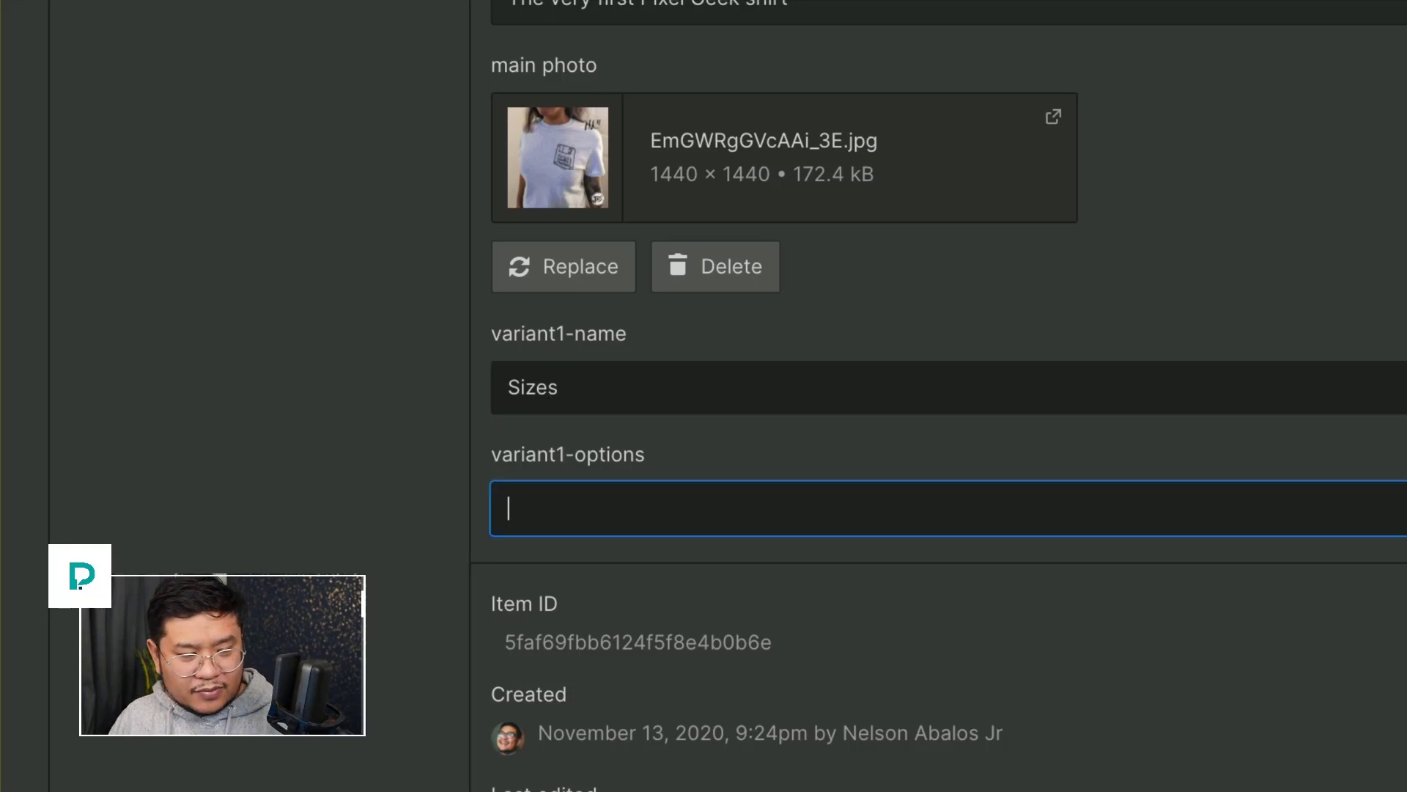
{"action": "type", "text": "Small"}
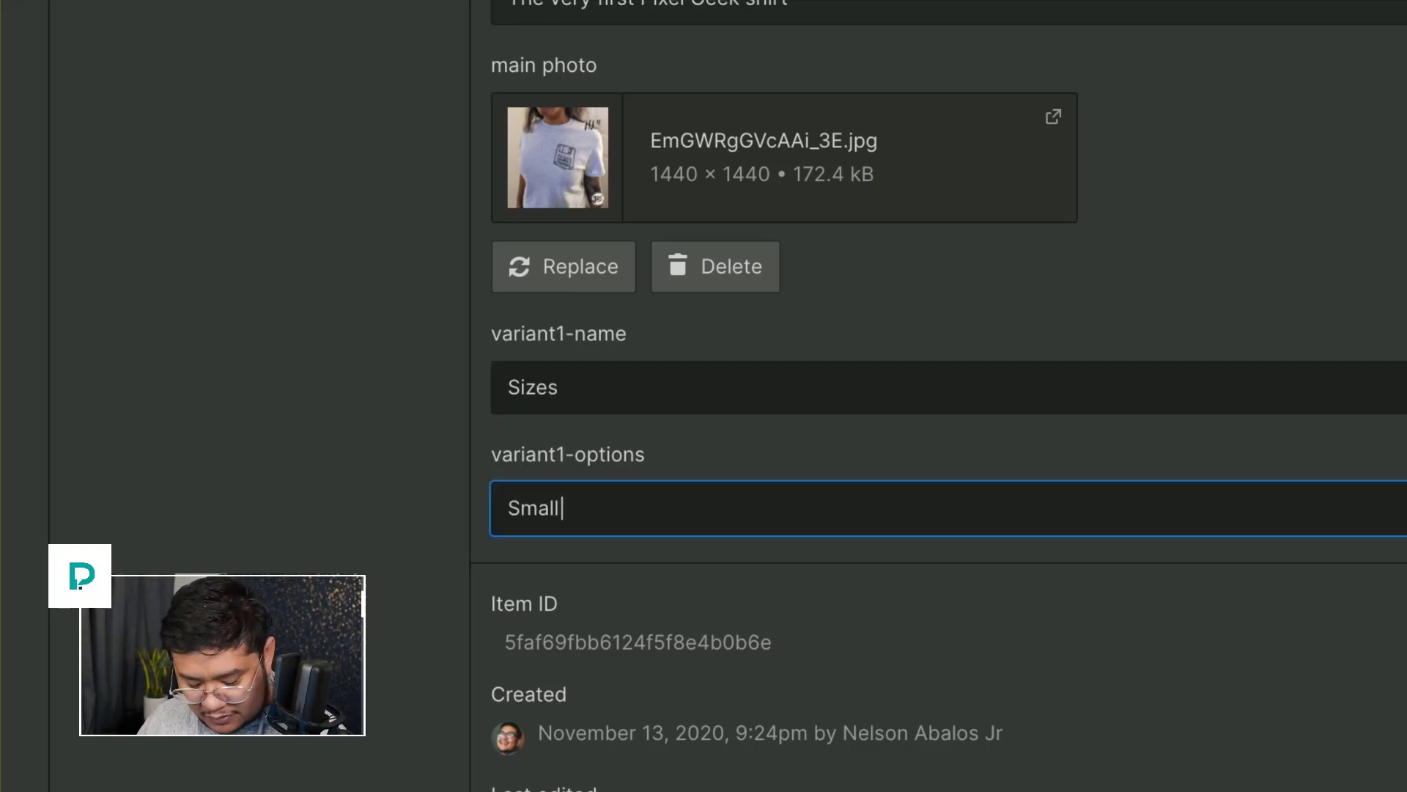
{"action": "type", "text": "|Medium|"}
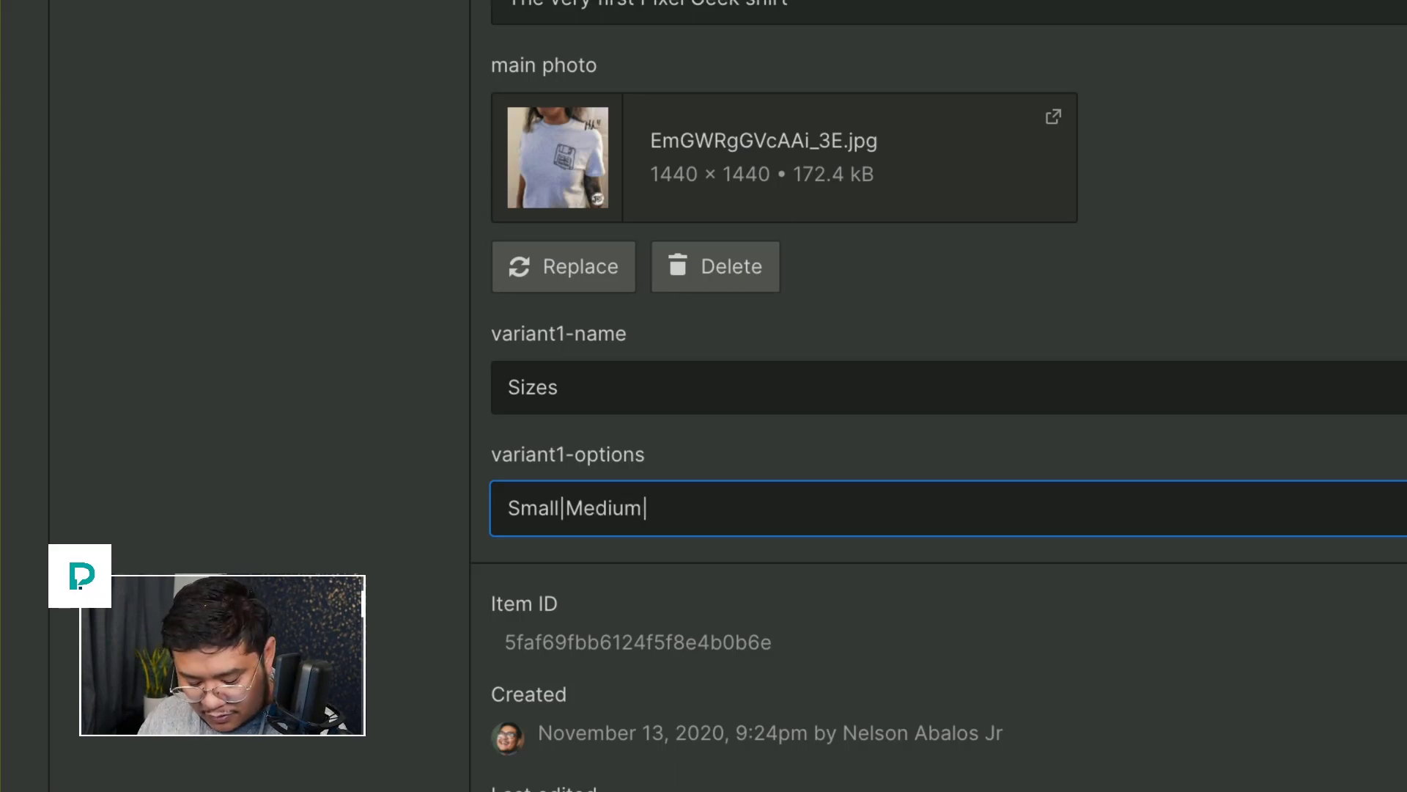
{"action": "type", "text": "Large|"}
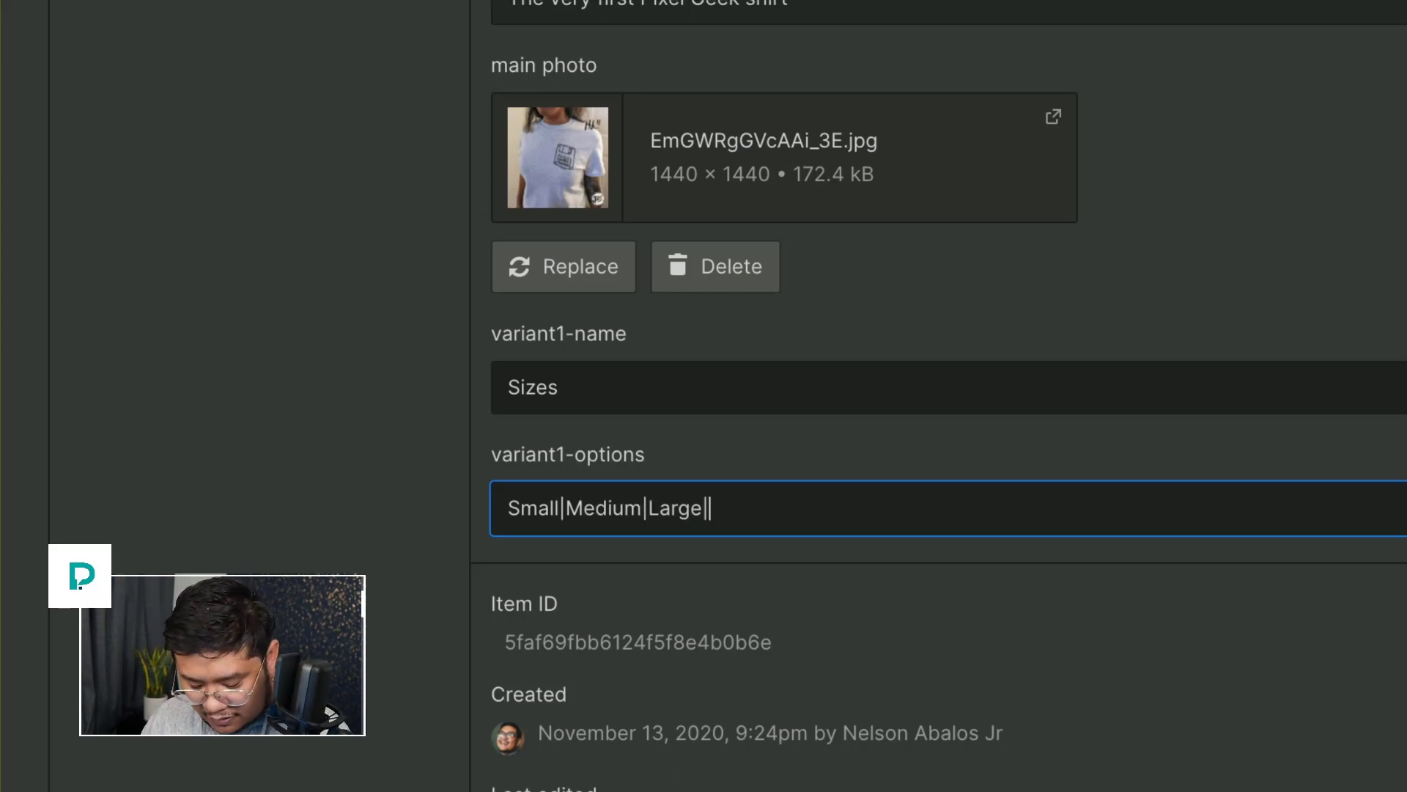
{"action": "type", "text": "X-Large"}
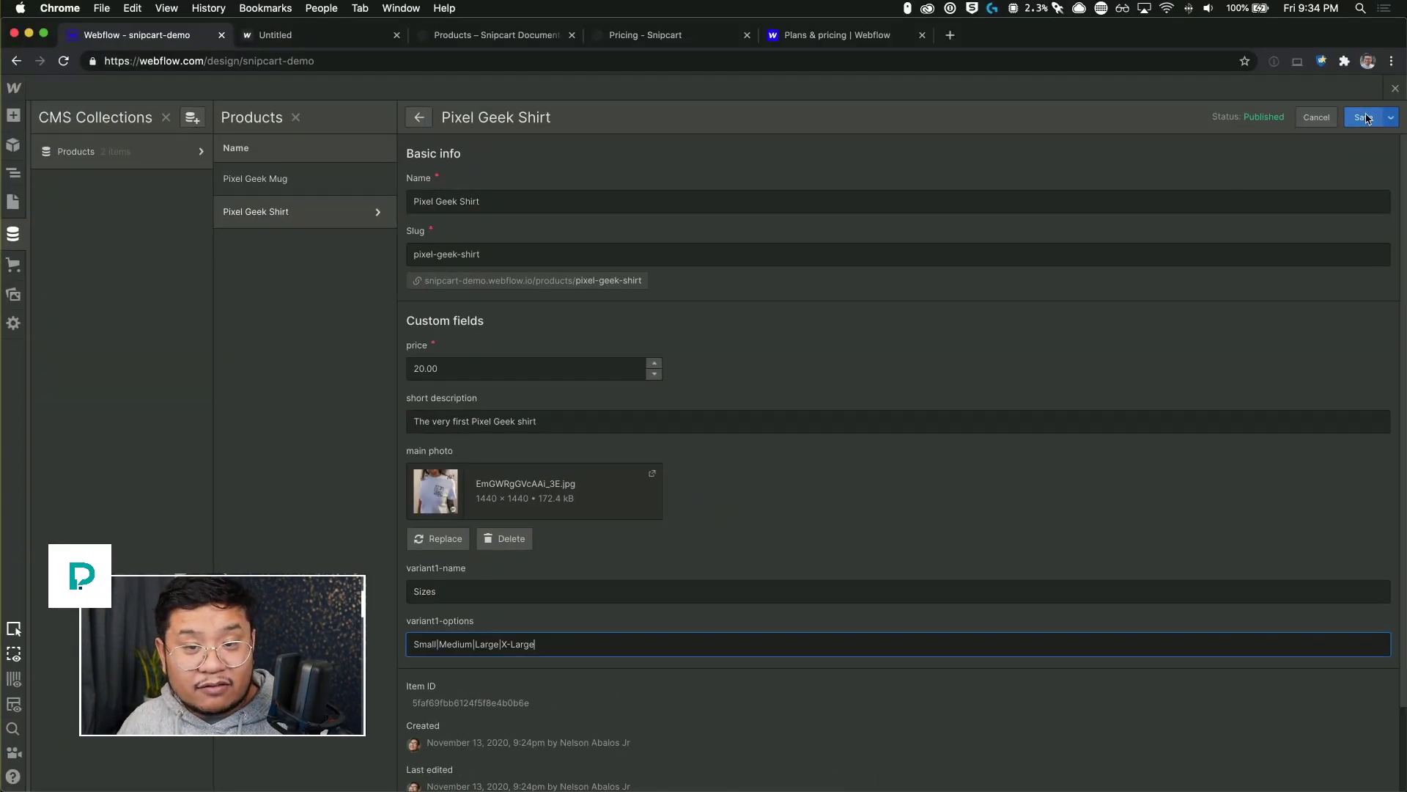
{"action": "left_click", "coordinate": [1365, 117]}
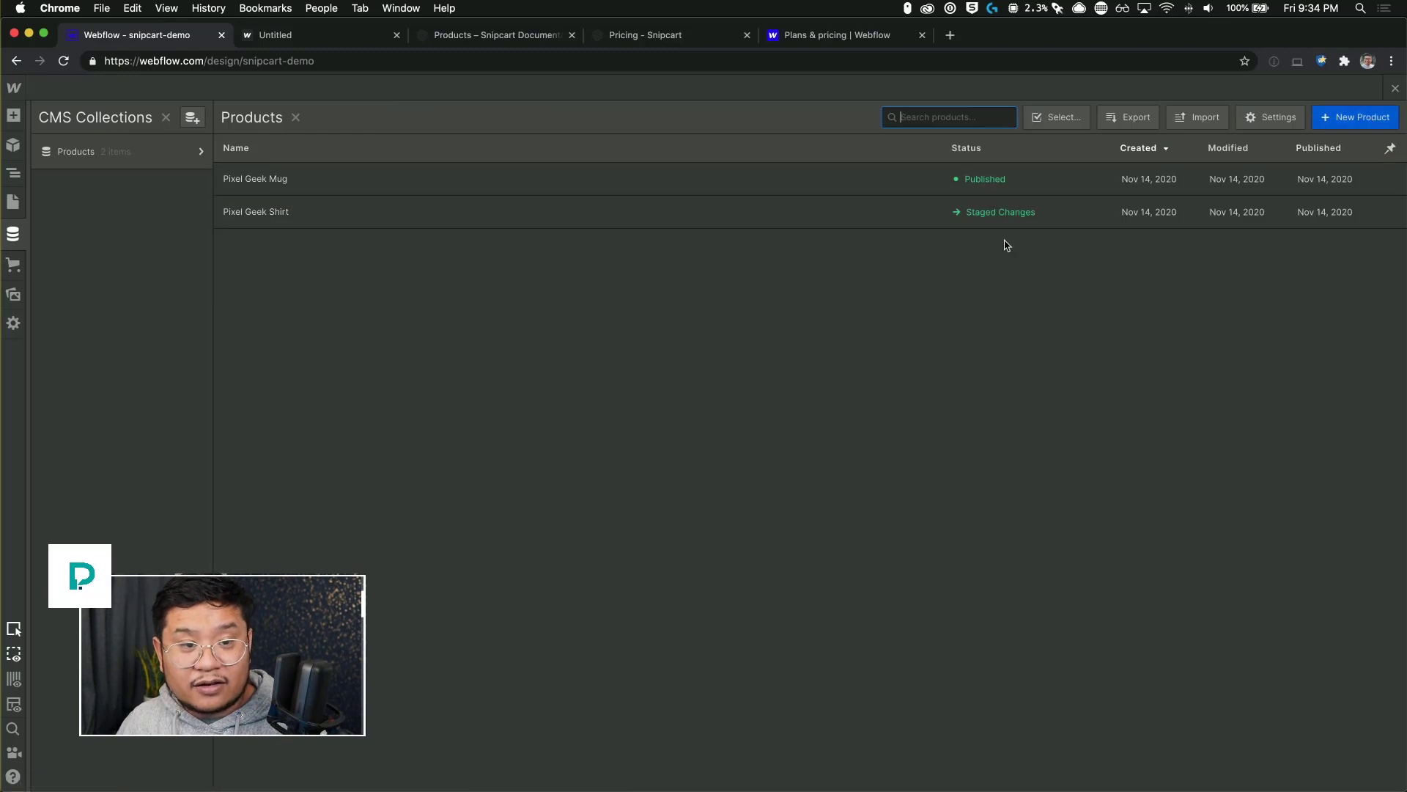
- Save the Pixel Geek Shirt item again, leave the CMS, and publish the site to snipcart-demo.webflow.io
{"action": "left_click", "coordinate": [1010, 222]}
{"action": "left_click", "coordinate": [1389, 119]}
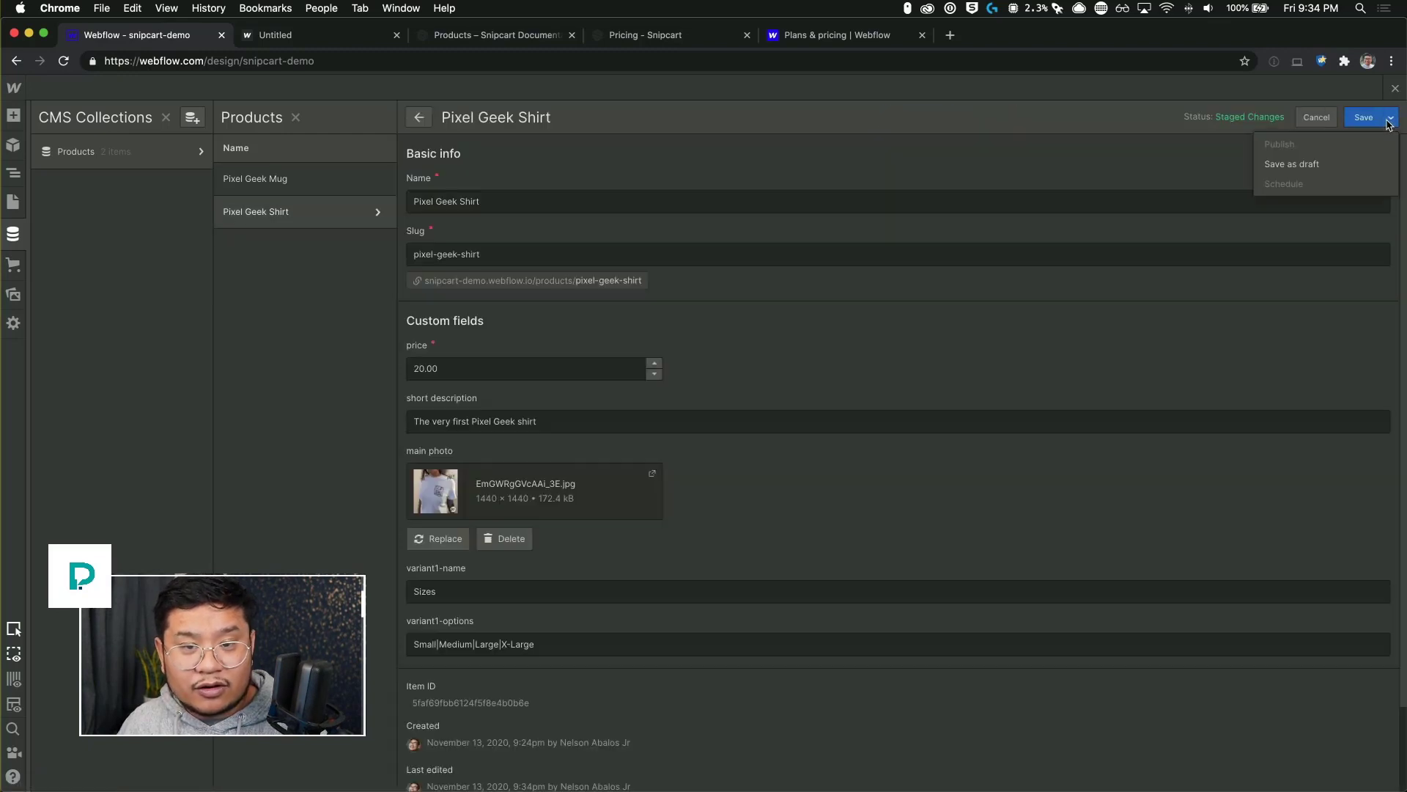
{"action": "left_click", "coordinate": [1364, 119]}
{"action": "left_click", "coordinate": [1394, 89]}
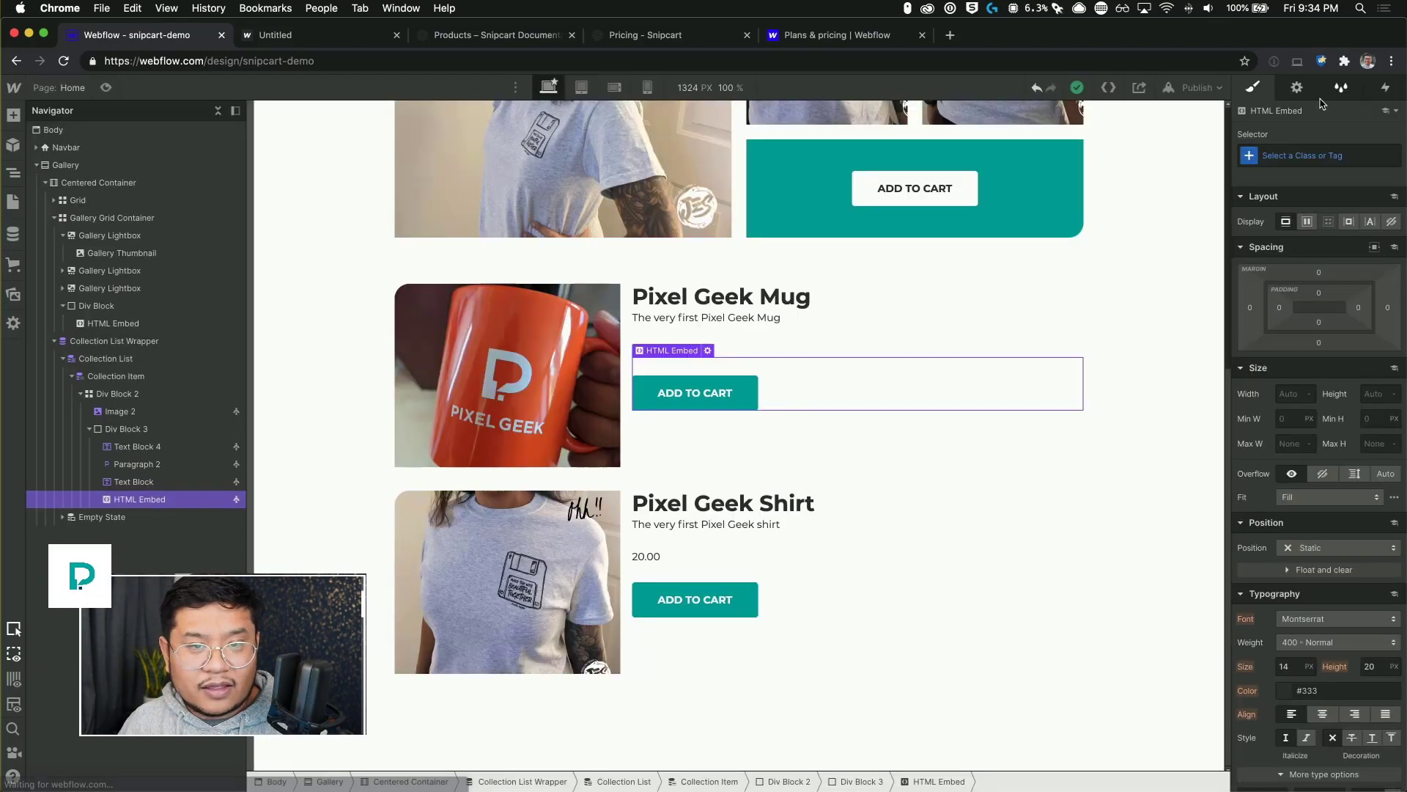
{"action": "left_click", "coordinate": [1192, 87]}
{"action": "left_click", "coordinate": [1147, 270]}
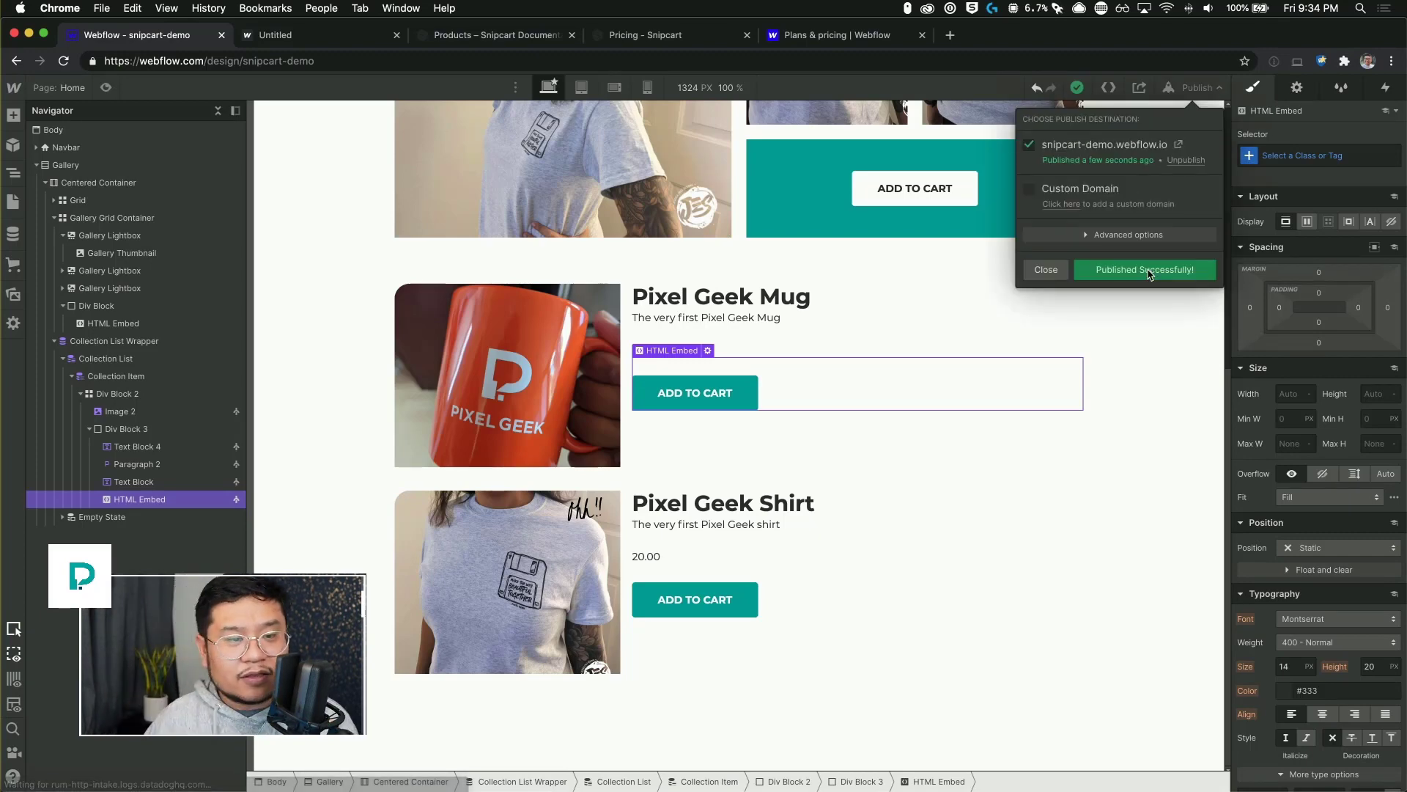
- Reload the live snipcart-demo page and add the Pixel Geek Shirt to the cart
{"action": "left_click", "coordinate": [273, 42]}
{"action": "key", "text": "super+r"}
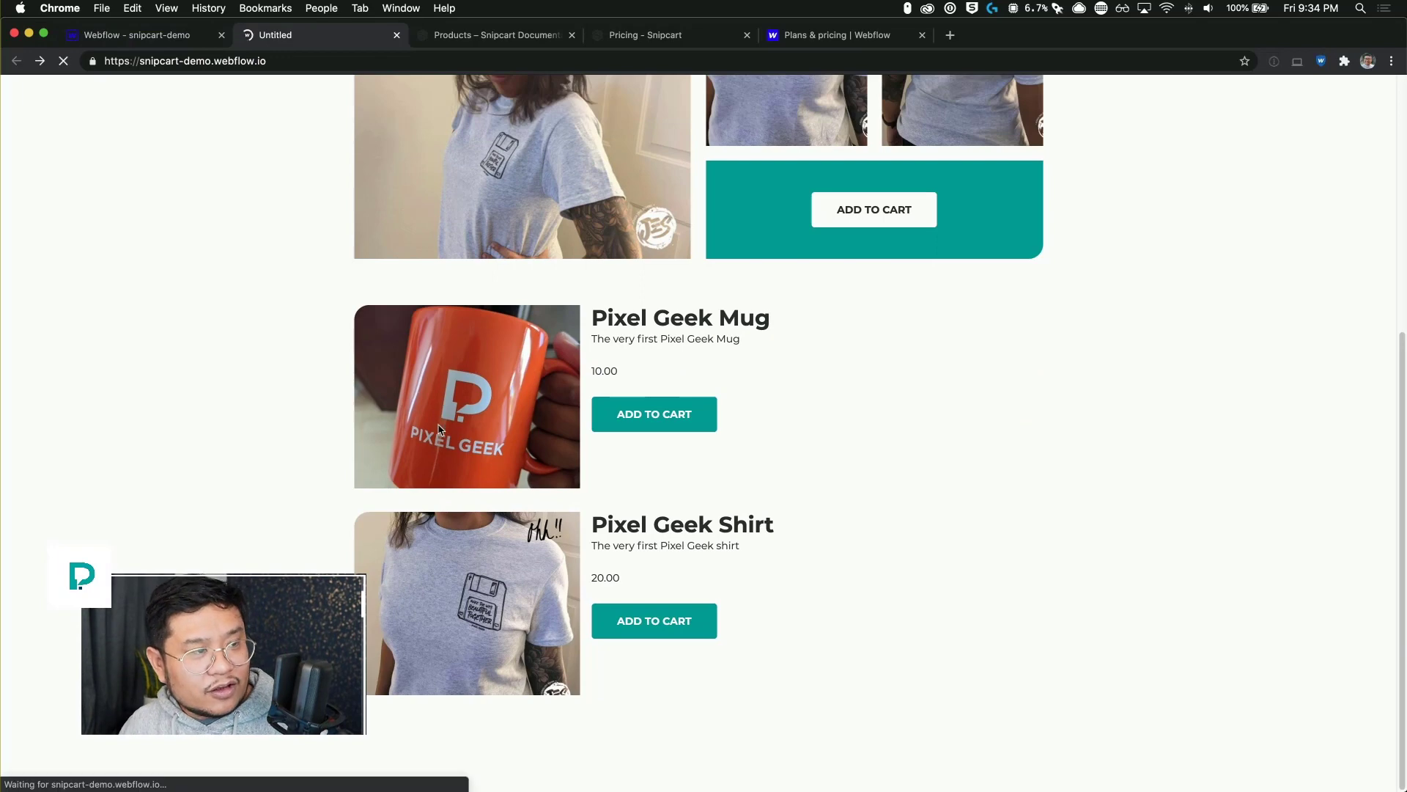
{"action": "left_click", "coordinate": [664, 624]}
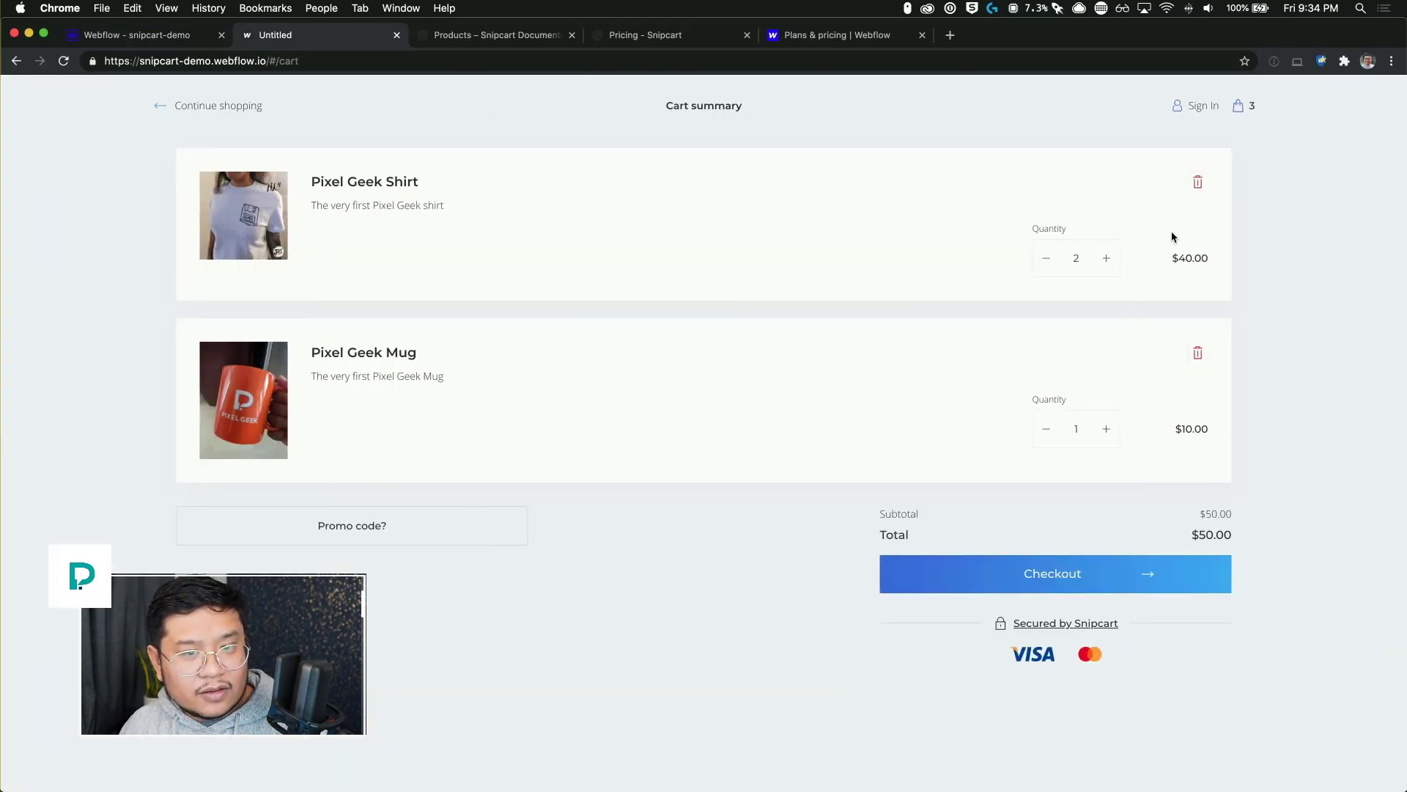
- Remove the Pixel Geek Shirt and Pixel Geek Mug from the live cart, and add the shirt again from the store page
{"action": "left_click", "coordinate": [1197, 182]}
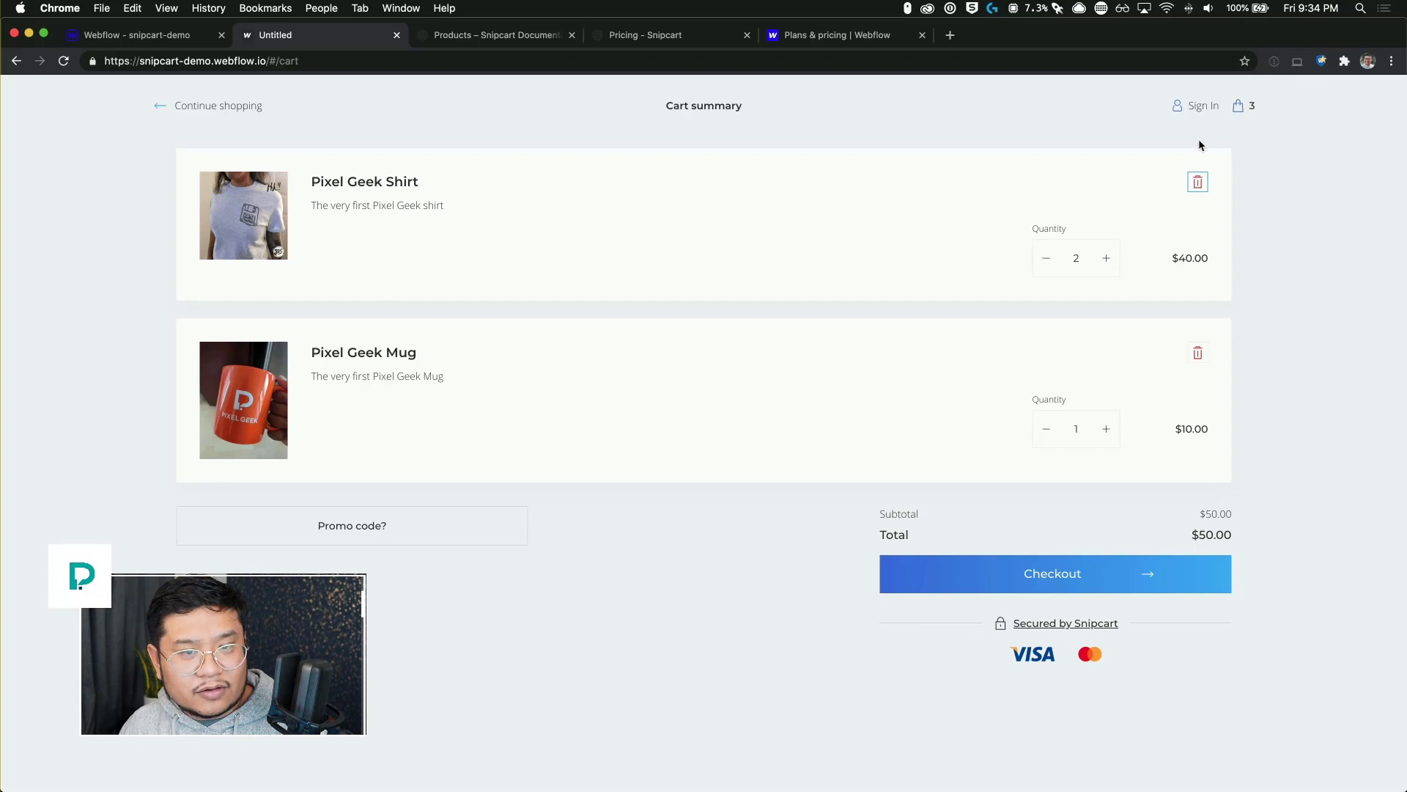
{"action": "left_click", "coordinate": [1194, 183]}
{"action": "left_click", "coordinate": [1199, 182]}
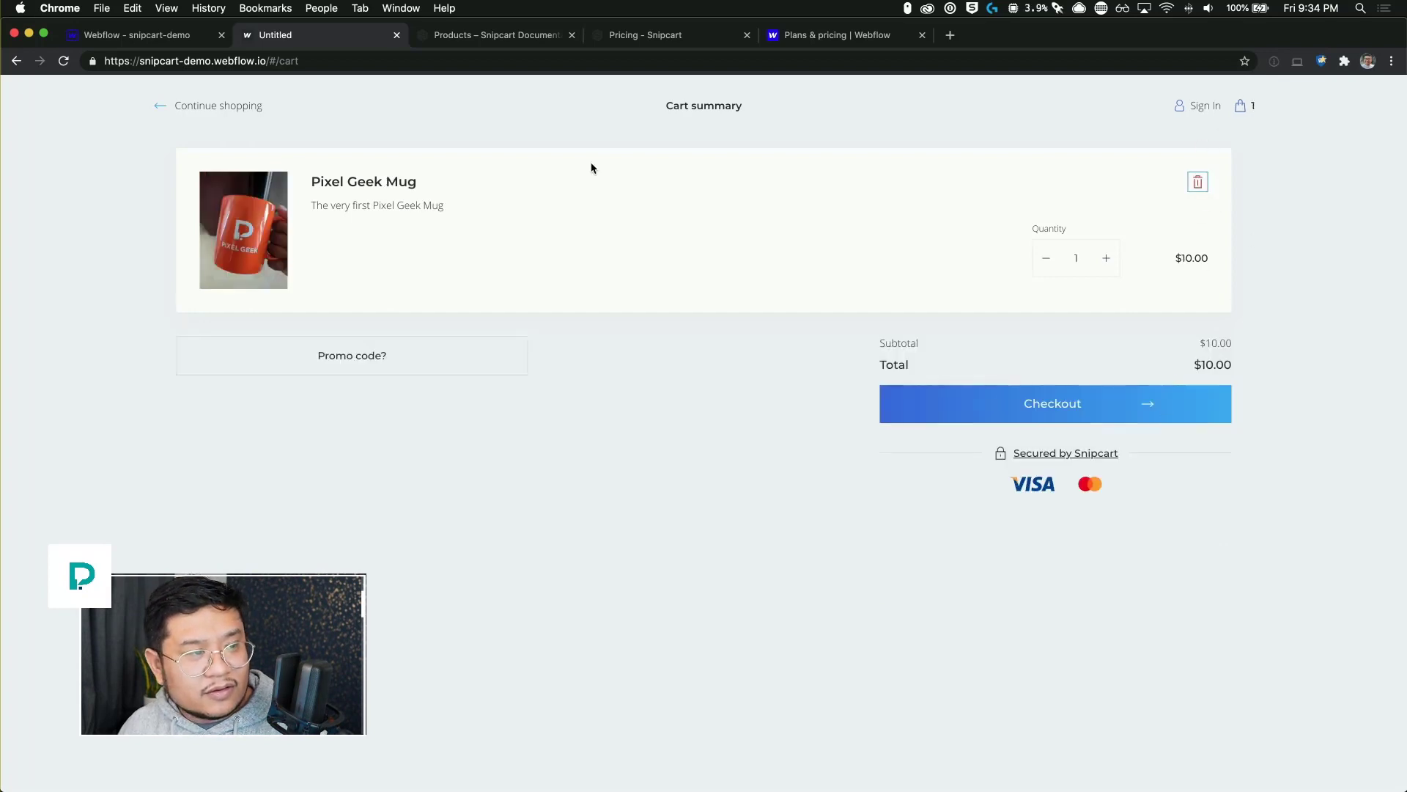
{"action": "left_click", "coordinate": [226, 105]}
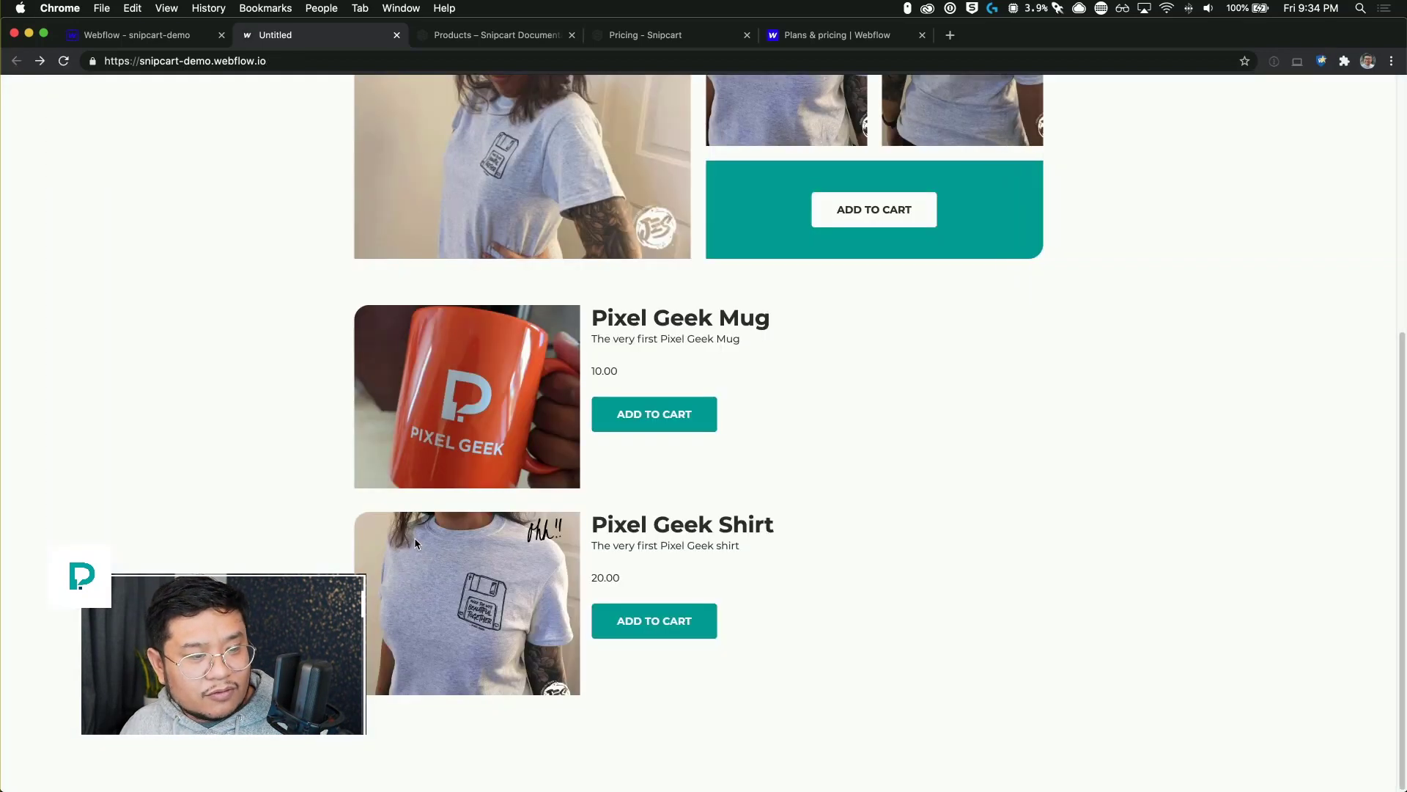
{"action": "left_click", "coordinate": [643, 622]}
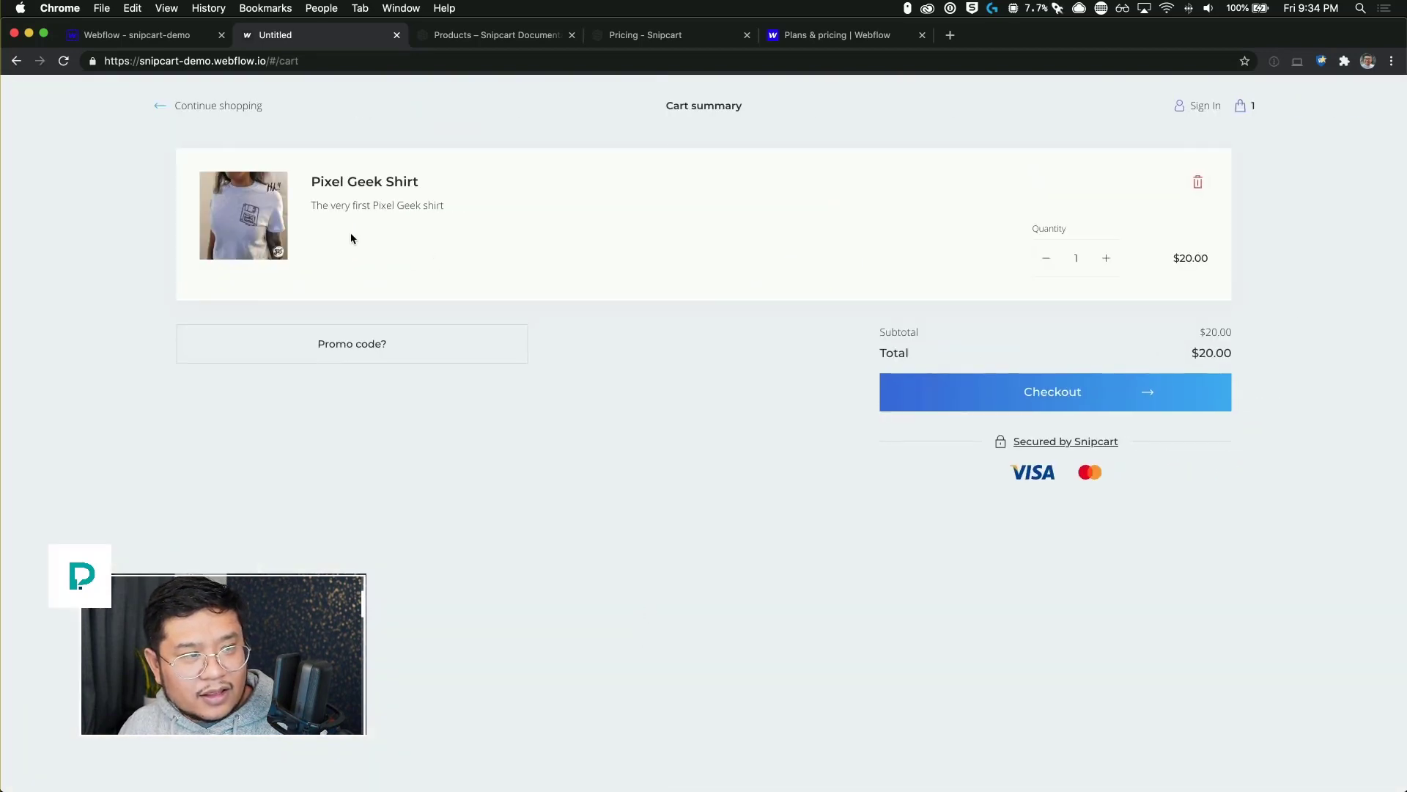
- Switch back to the Webflow Designer and open the code of the Pixel Geek Shirt's add-to-cart HTML Embed
{"action": "left_click", "coordinate": [195, 44]}
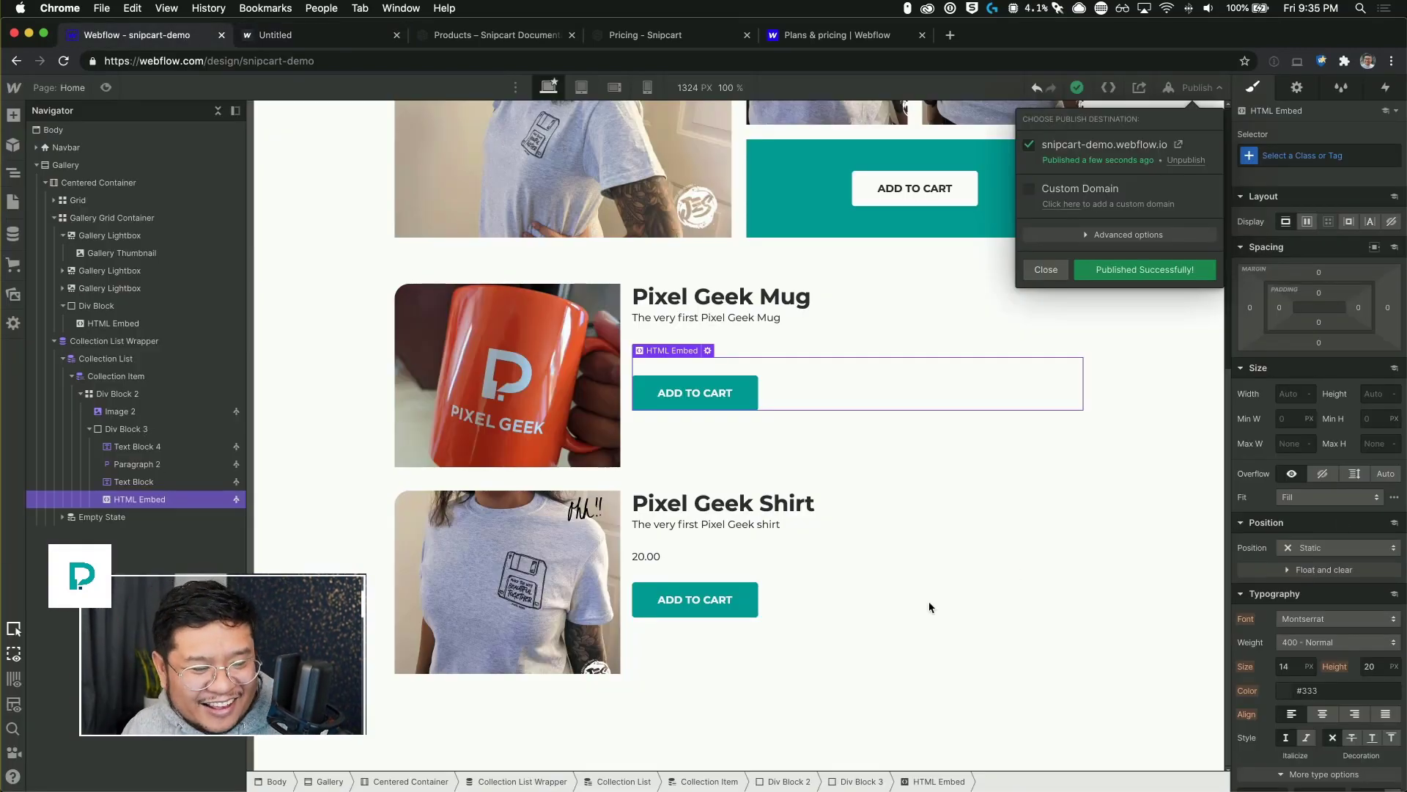
{"action": "left_click", "coordinate": [683, 605]}
{"action": "double_click", "coordinate": [692, 606]}
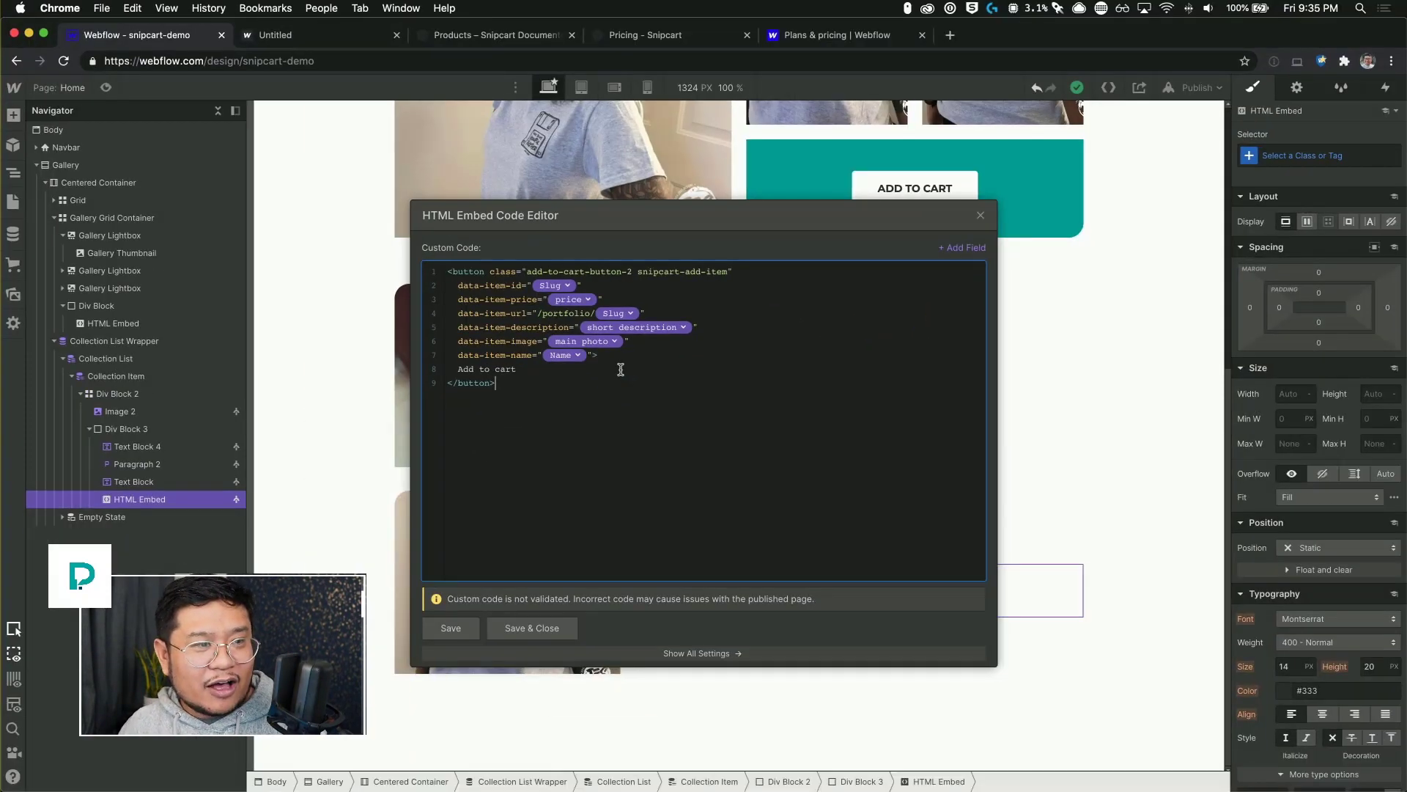
- Copy the data-item-custom1-name and data-item-custom1-options lines from the Snipcart docs' Frame color example into the embed code below data-item-name
{"action": "left_click", "coordinate": [516, 35]}
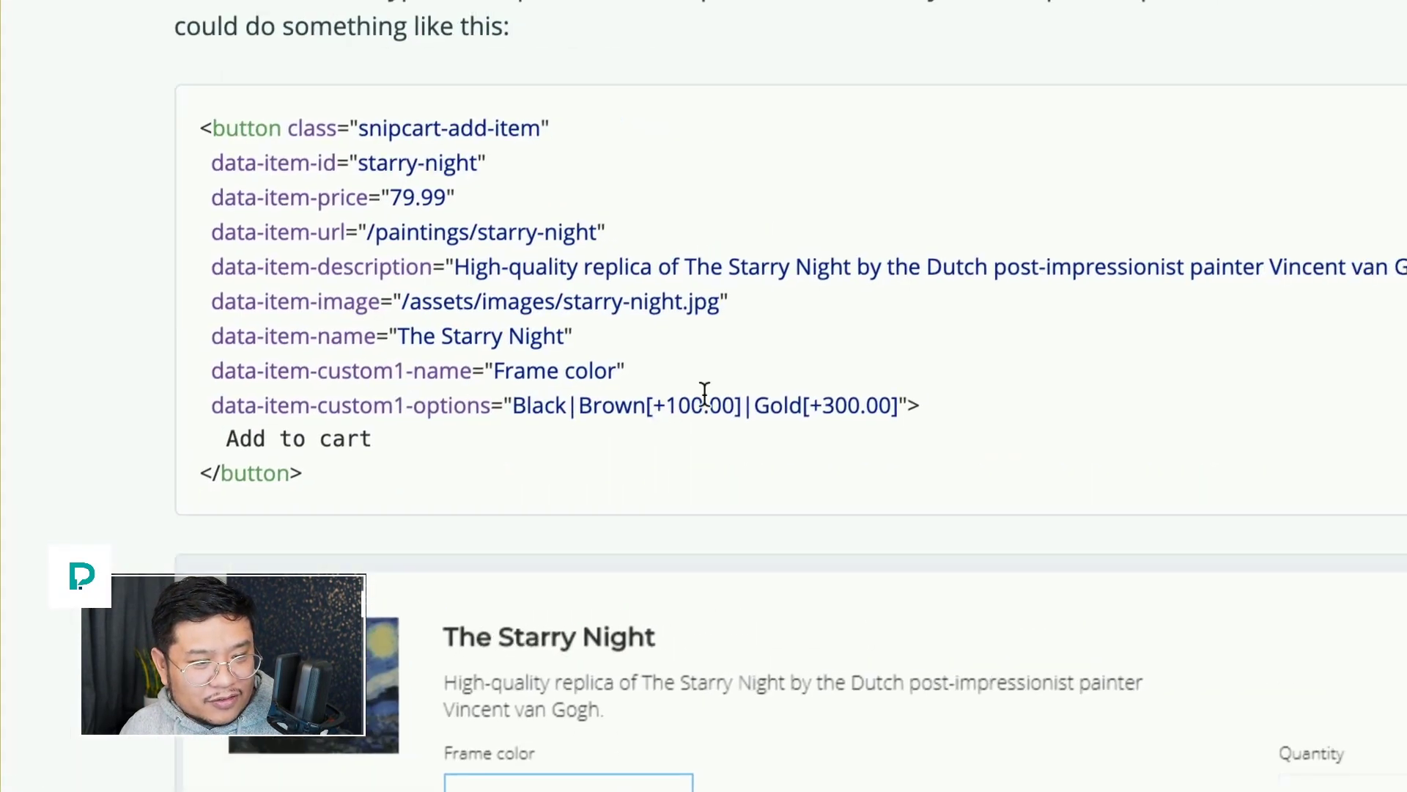
{"action": "left_click_drag", "start_coordinate": [703, 396], "coordinate": [9, 361]}
{"action": "key", "text": "ctrl+c"}
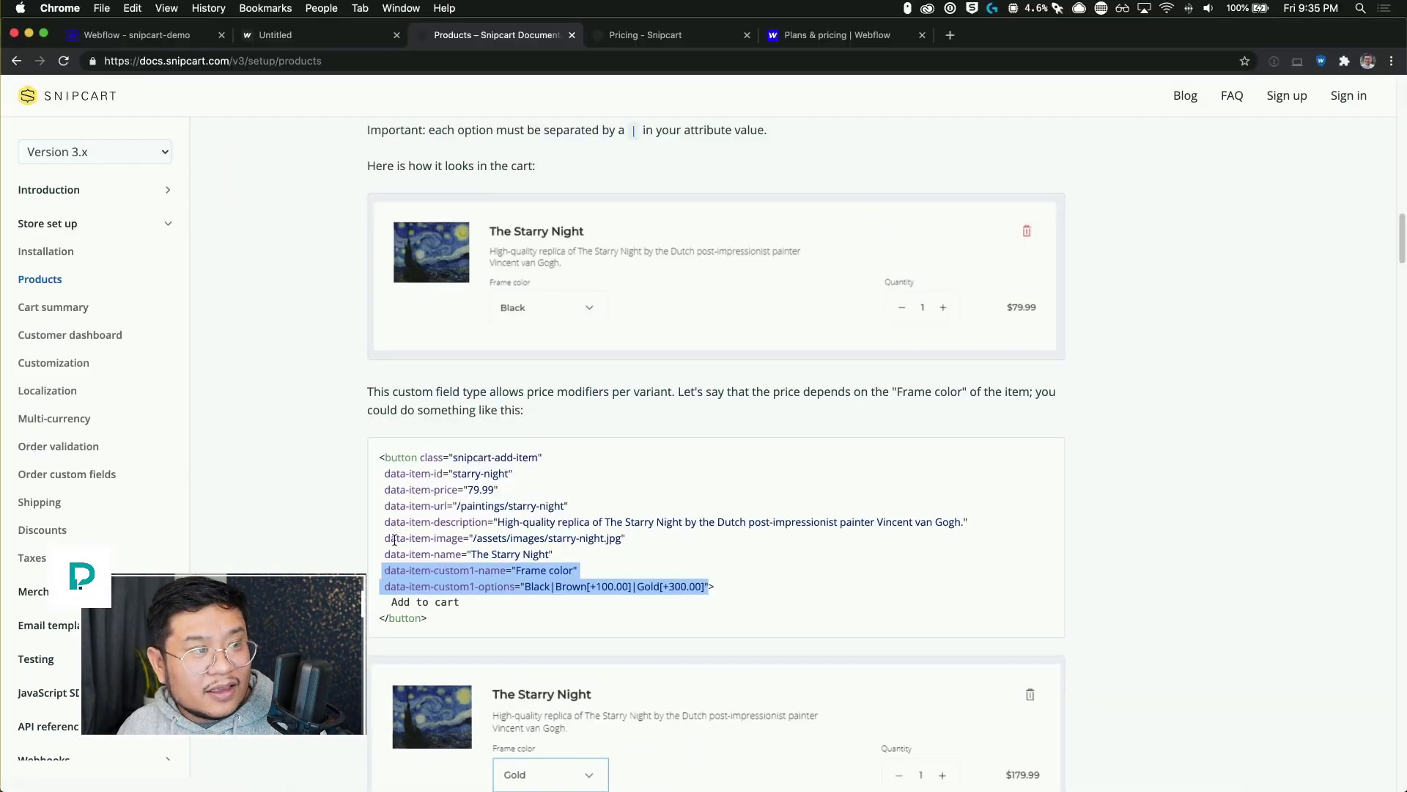
{"action": "left_click", "coordinate": [110, 36]}
{"action": "left_click", "coordinate": [595, 354]}
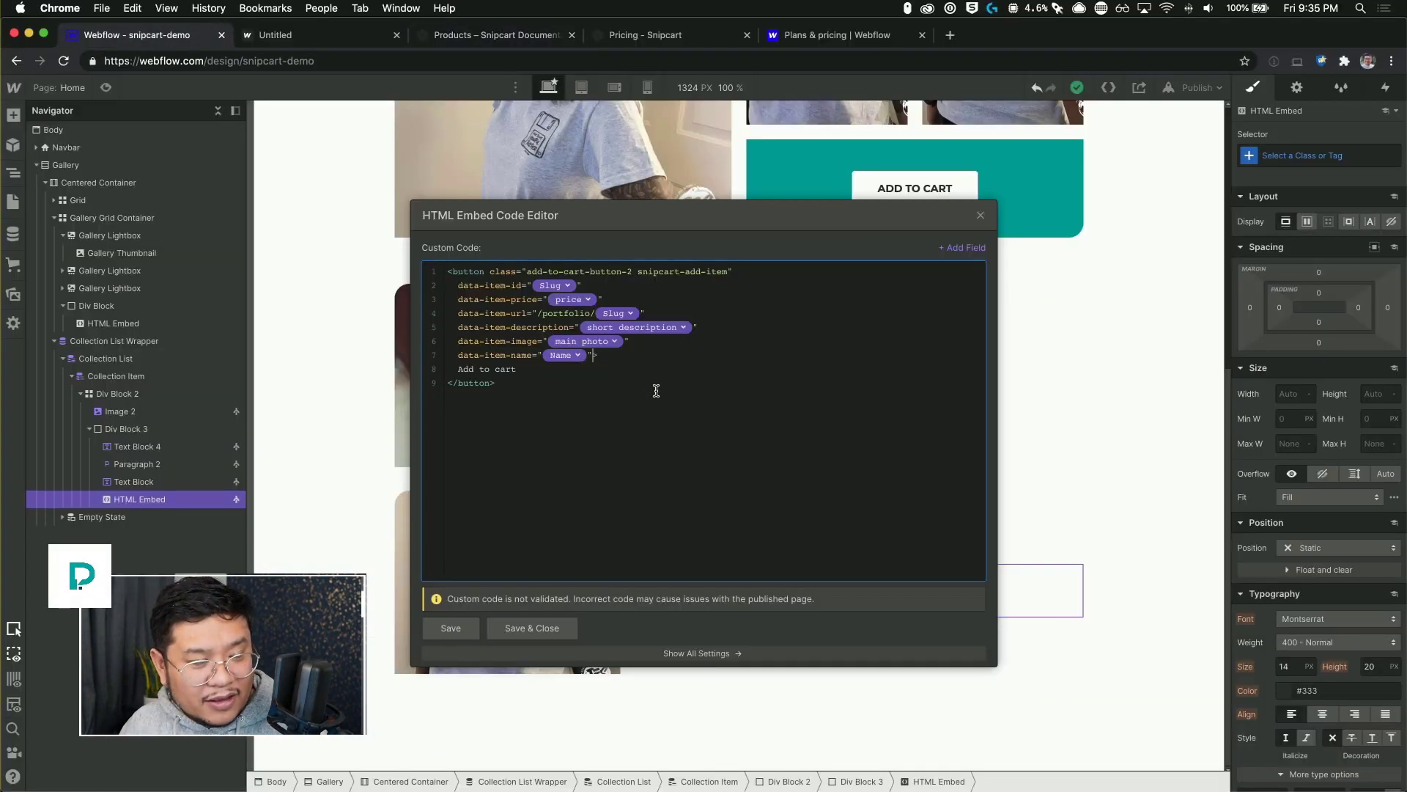
{"action": "key", "text": "Return"}
{"action": "key", "text": "Return"}
{"action": "key", "text": "ctrl+v"}
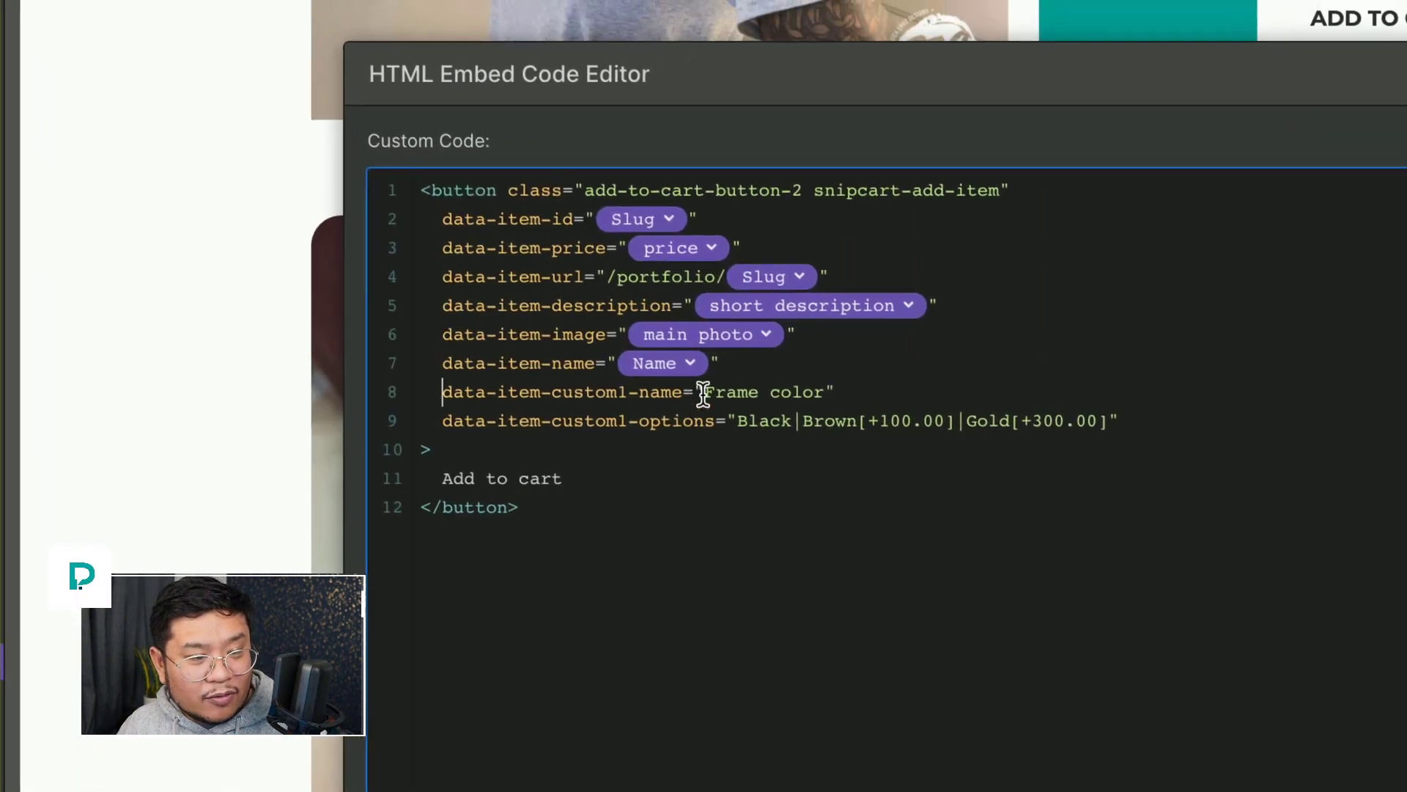
- Replace the Frame color value with the variant1-name field and the Black|Brown[+100.00]|Gold[+300.00] value with the variant1-options field
{"action": "left_click_drag", "start_coordinate": [628, 354], "coordinate": [738, 351]}
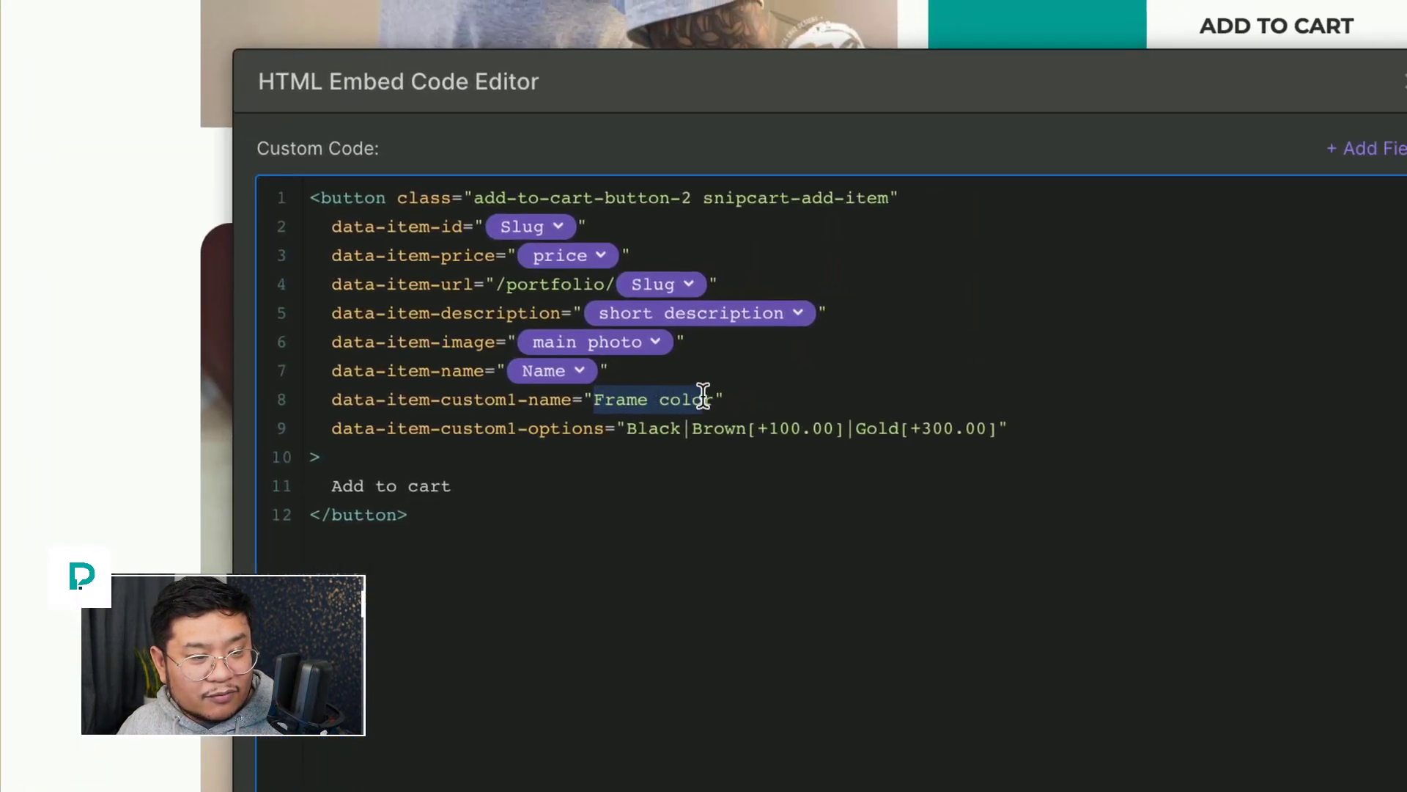
{"action": "left_click_drag", "start_coordinate": [704, 396], "coordinate": [712, 396]}
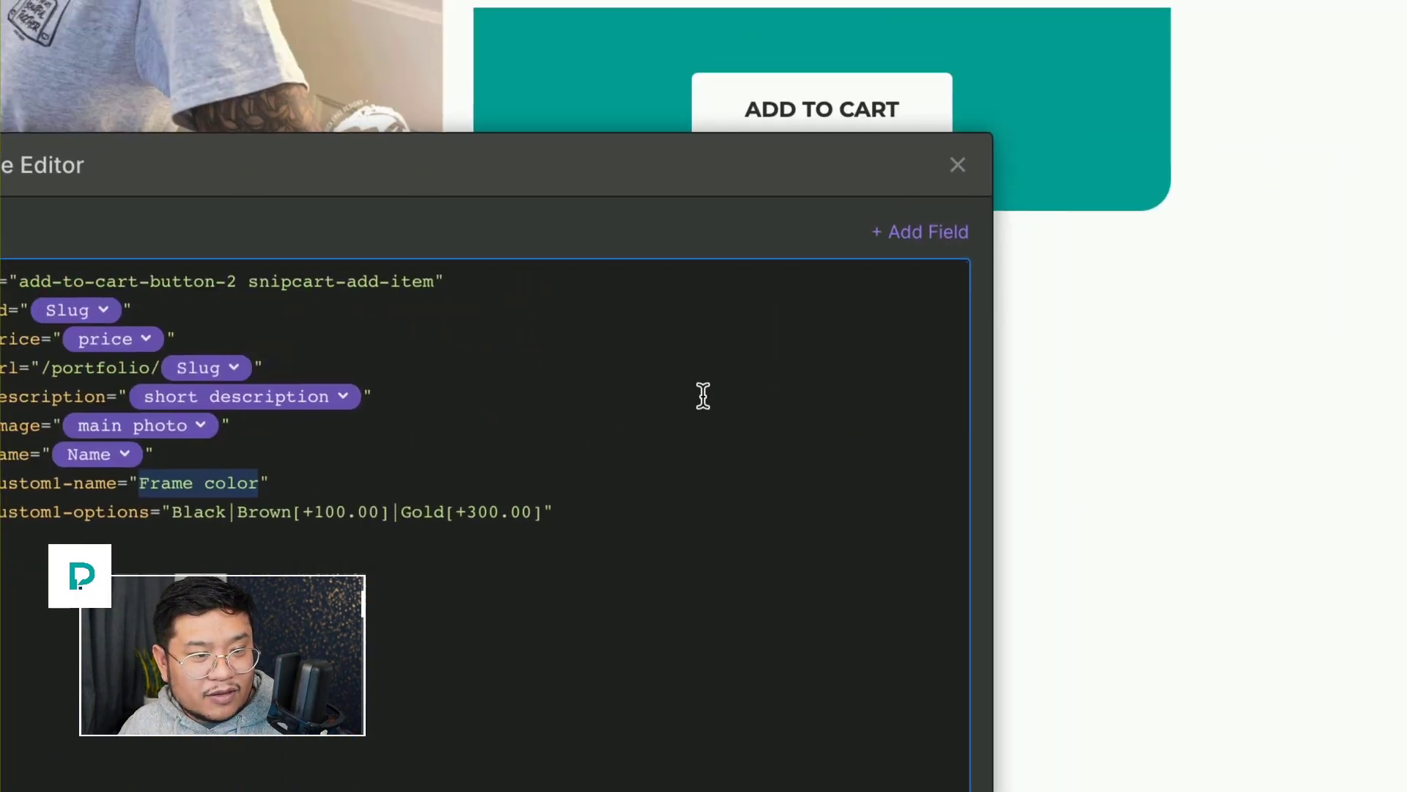
{"action": "left_click", "coordinate": [890, 231]}
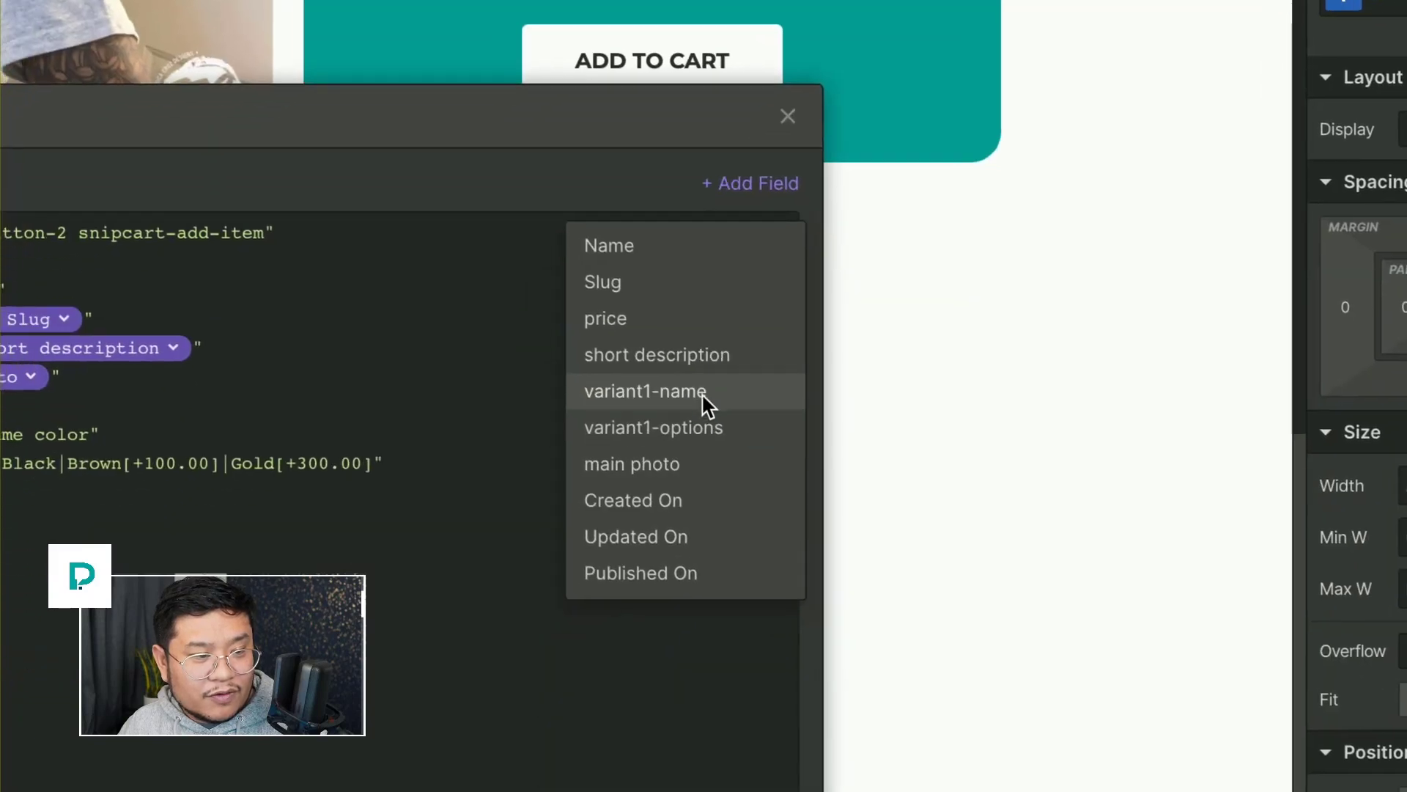
{"action": "left_click", "coordinate": [702, 393]}
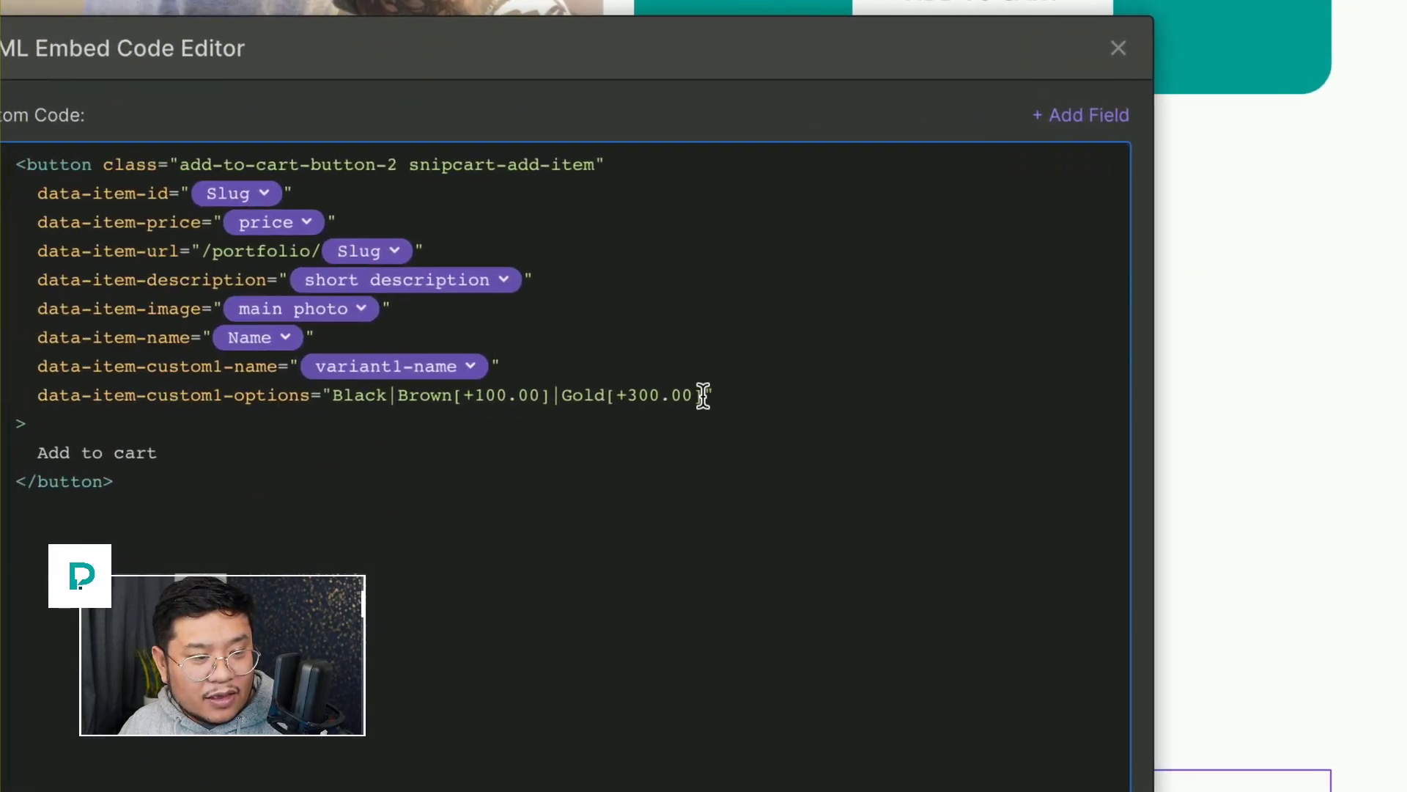
{"action": "left_click_drag", "start_coordinate": [675, 396], "coordinate": [322, 397]}
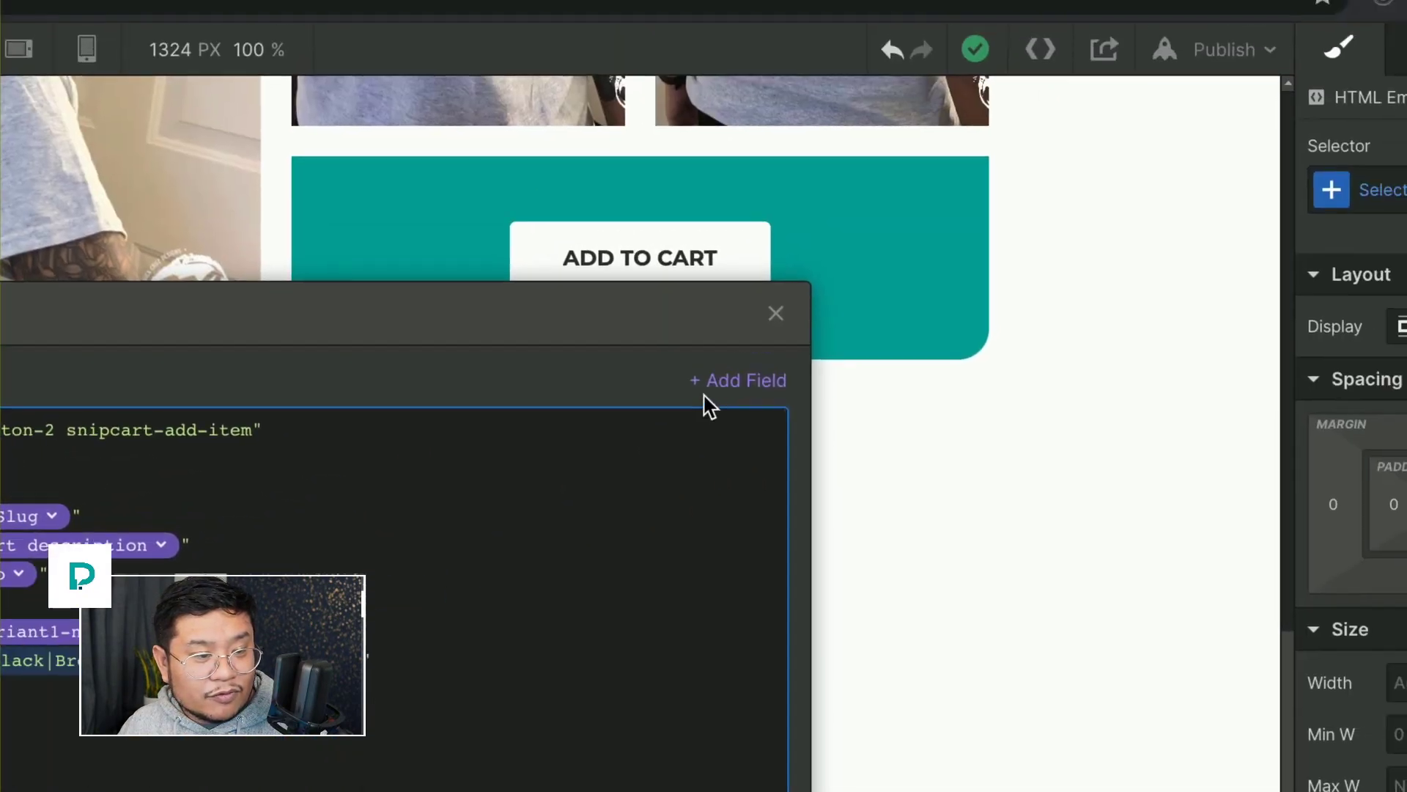
{"action": "left_click", "coordinate": [704, 389]}
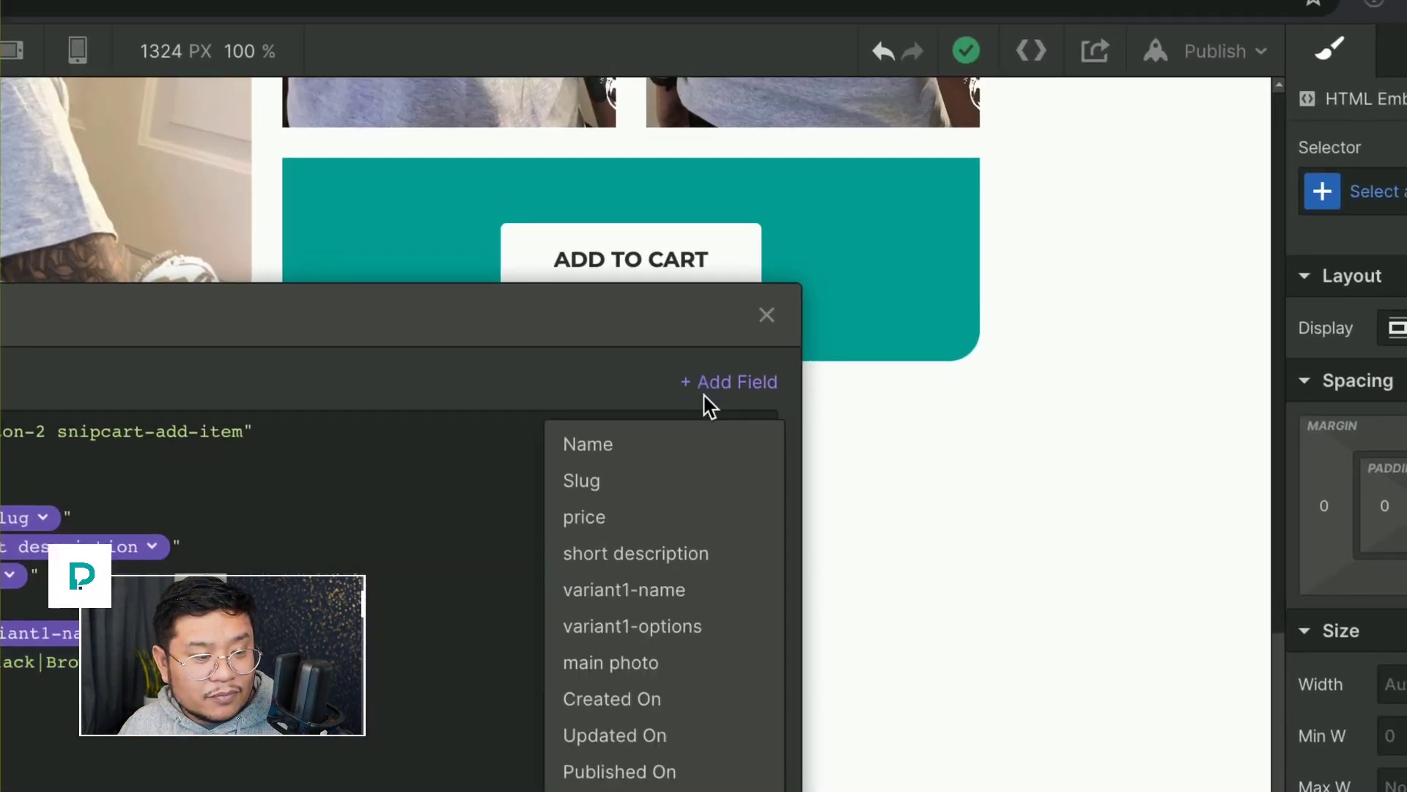
{"action": "left_click", "coordinate": [710, 399]}
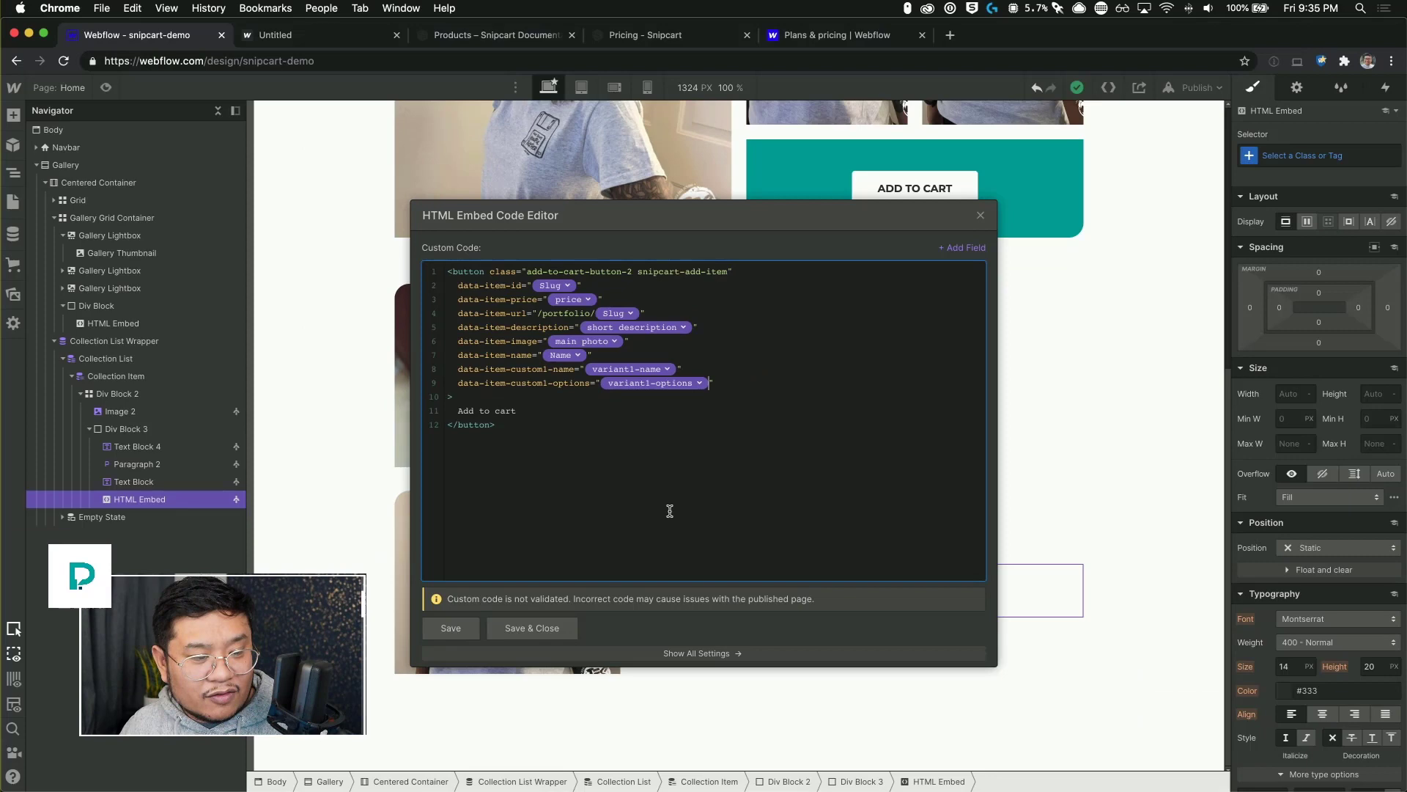
- Save and close the embed code, and publish the site to snipcart-demo.webflow.io
{"action": "left_click", "coordinate": [532, 628]}
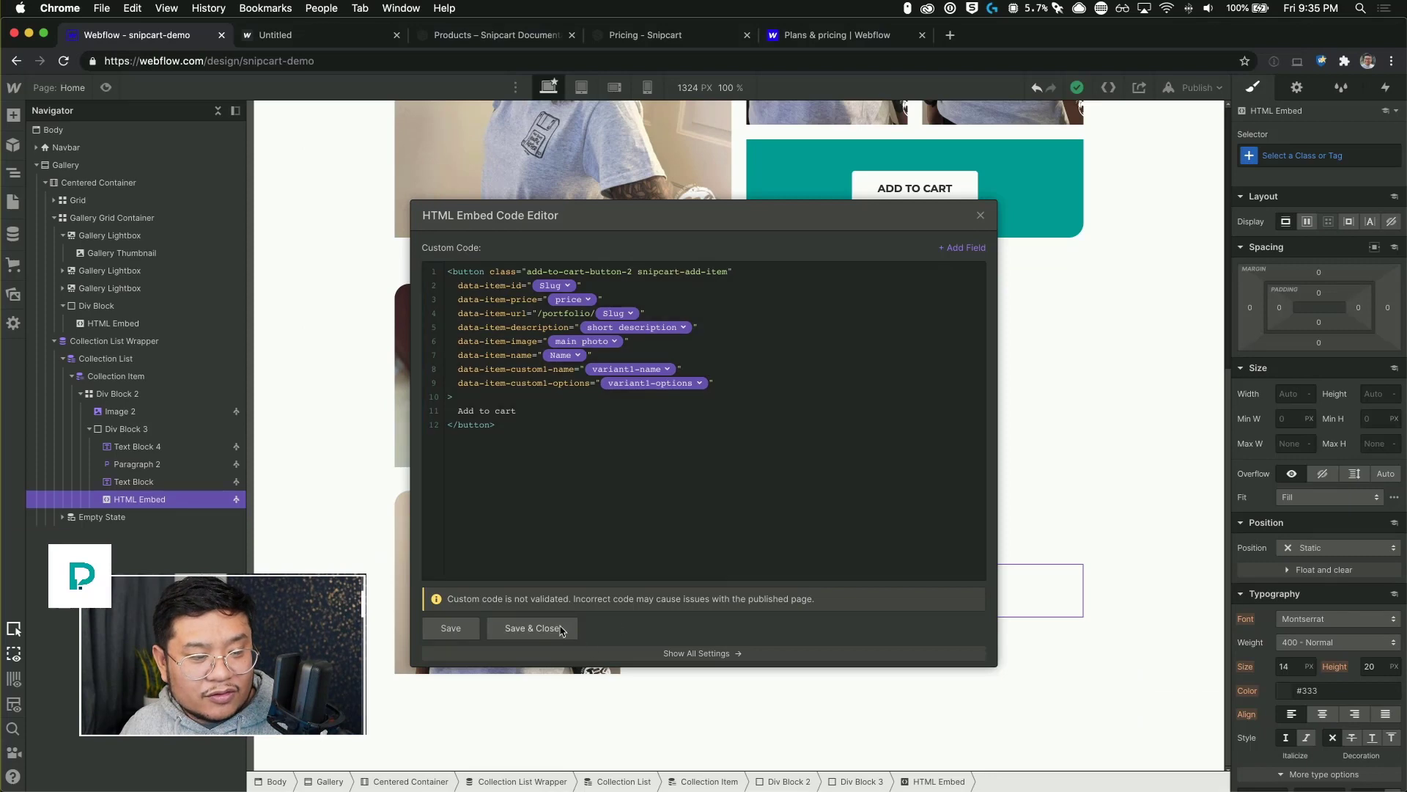
{"action": "left_click", "coordinate": [1195, 88]}
{"action": "left_click", "coordinate": [1140, 269]}
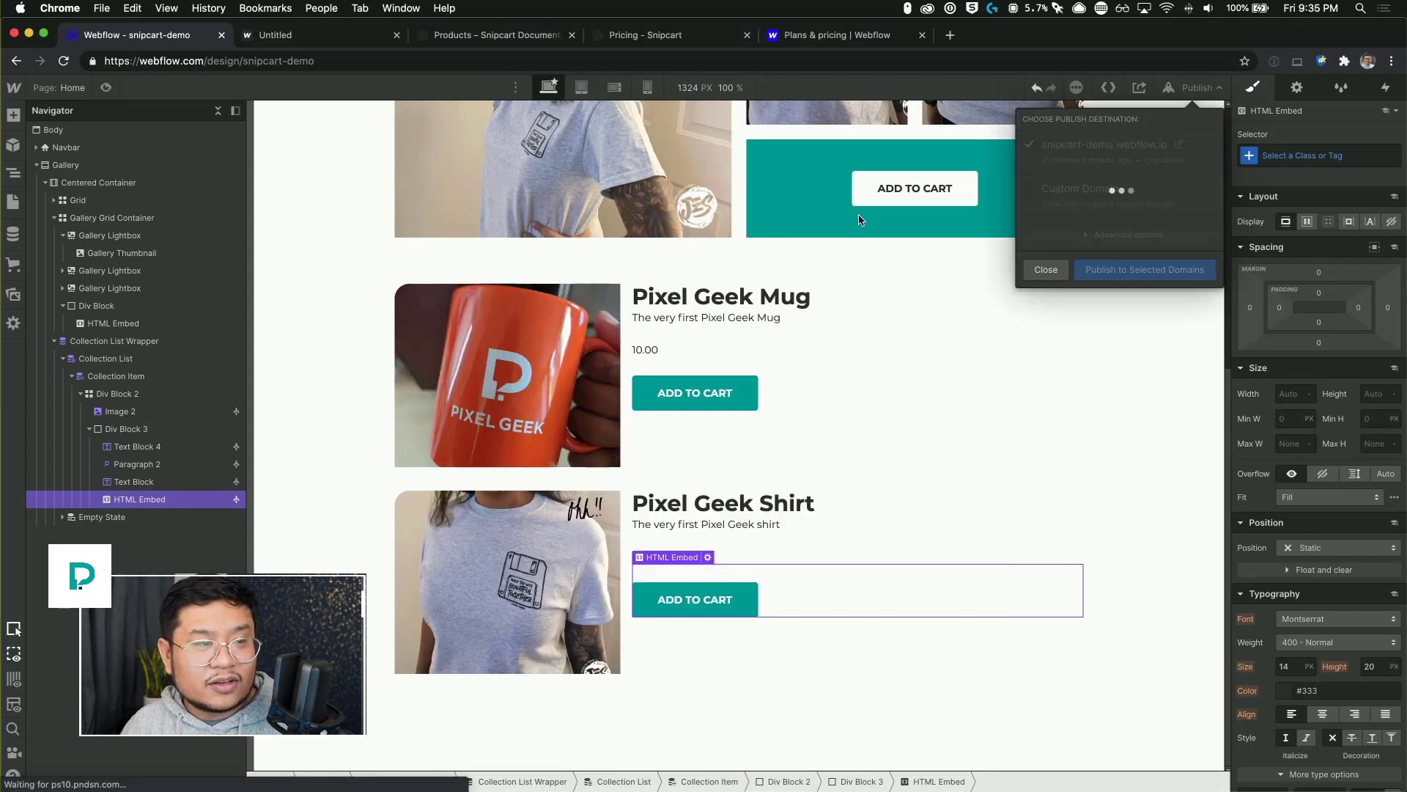
- On the live snipcart-demo site, remove the old Pixel Geek Shirt from the cart and add it again from the store page
{"action": "left_click", "coordinate": [298, 35]}
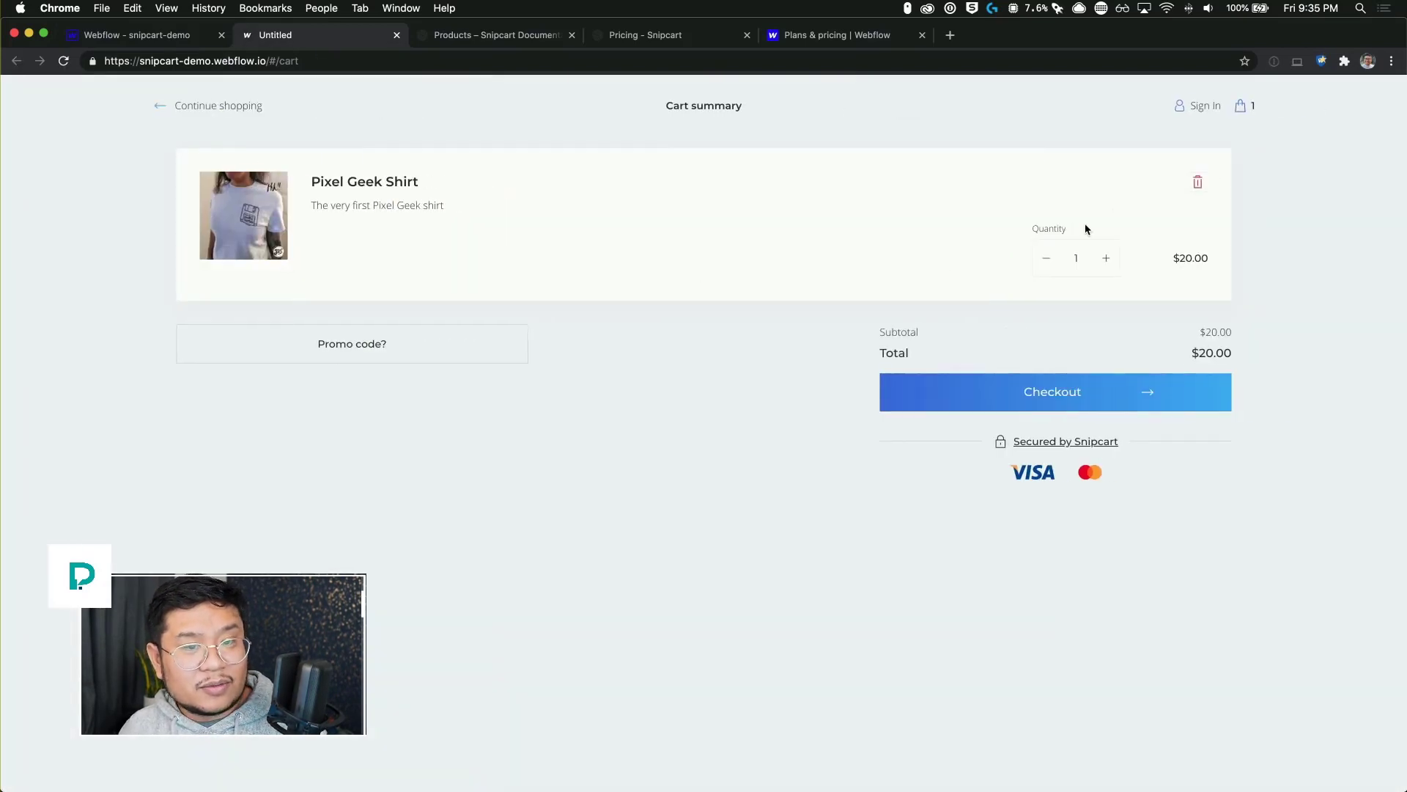
{"action": "left_click", "coordinate": [1198, 183]}
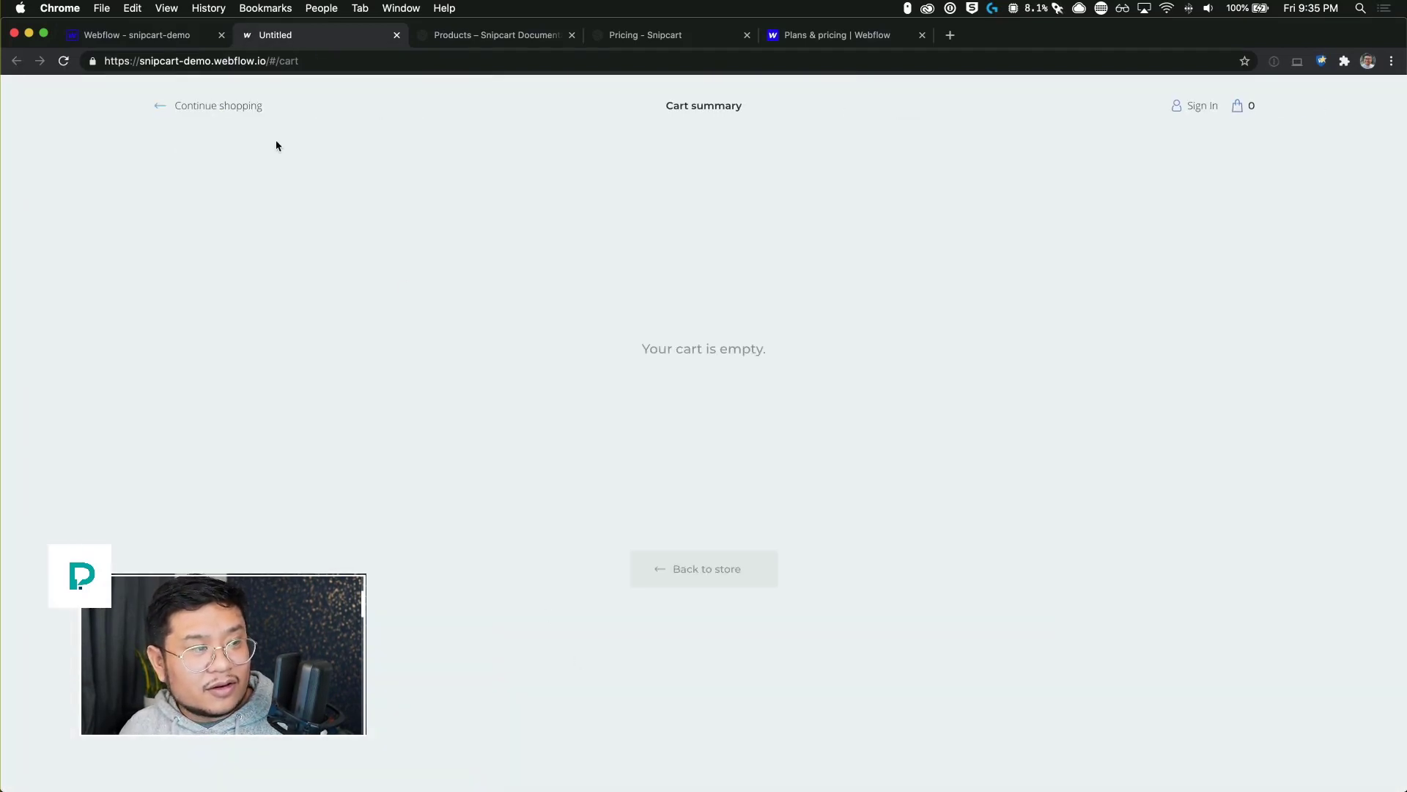
{"action": "left_click", "coordinate": [227, 105]}
{"action": "left_click", "coordinate": [684, 635]}
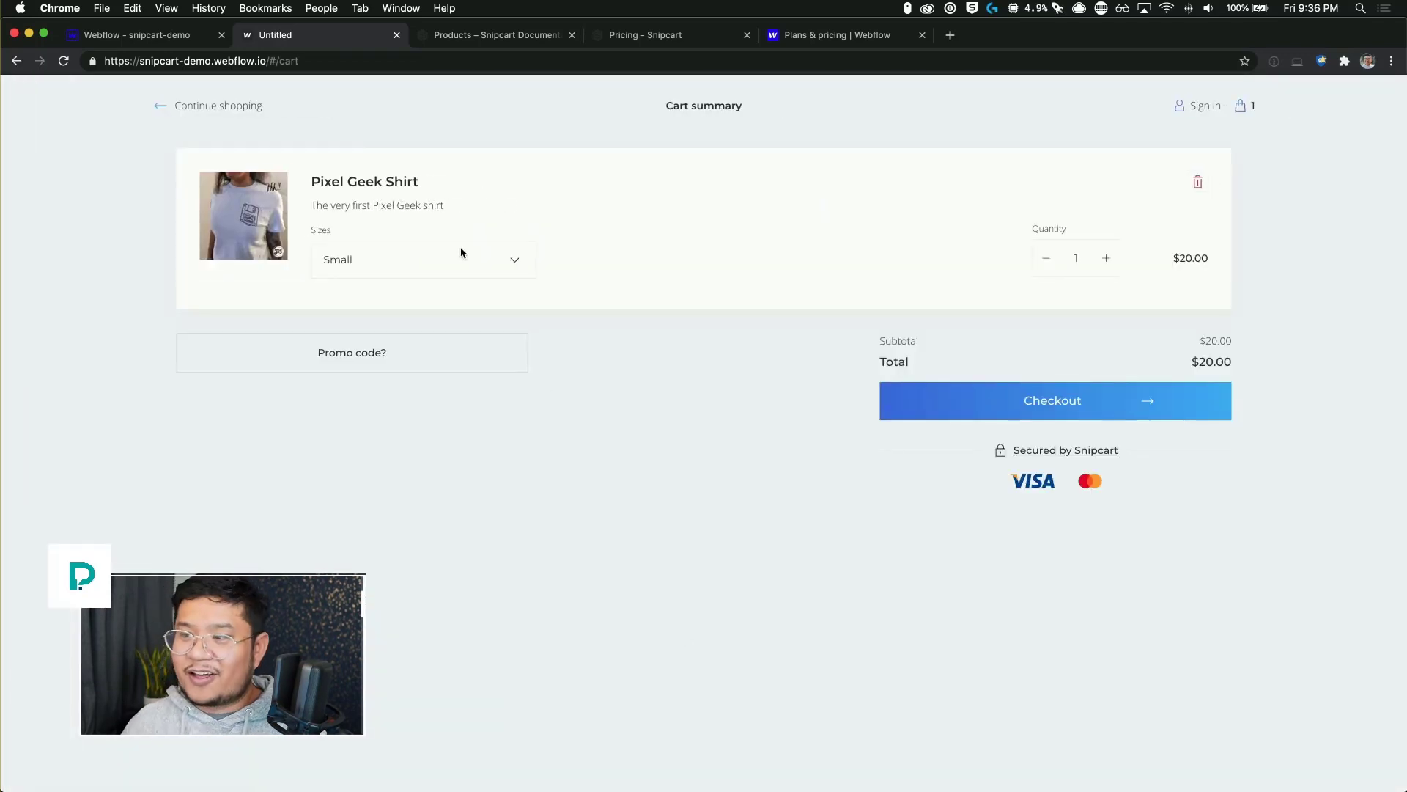
- Test the shirt's Sizes options in the cart by choosing Medium, X-Large, and finally Large
{"action": "left_click", "coordinate": [424, 258]}
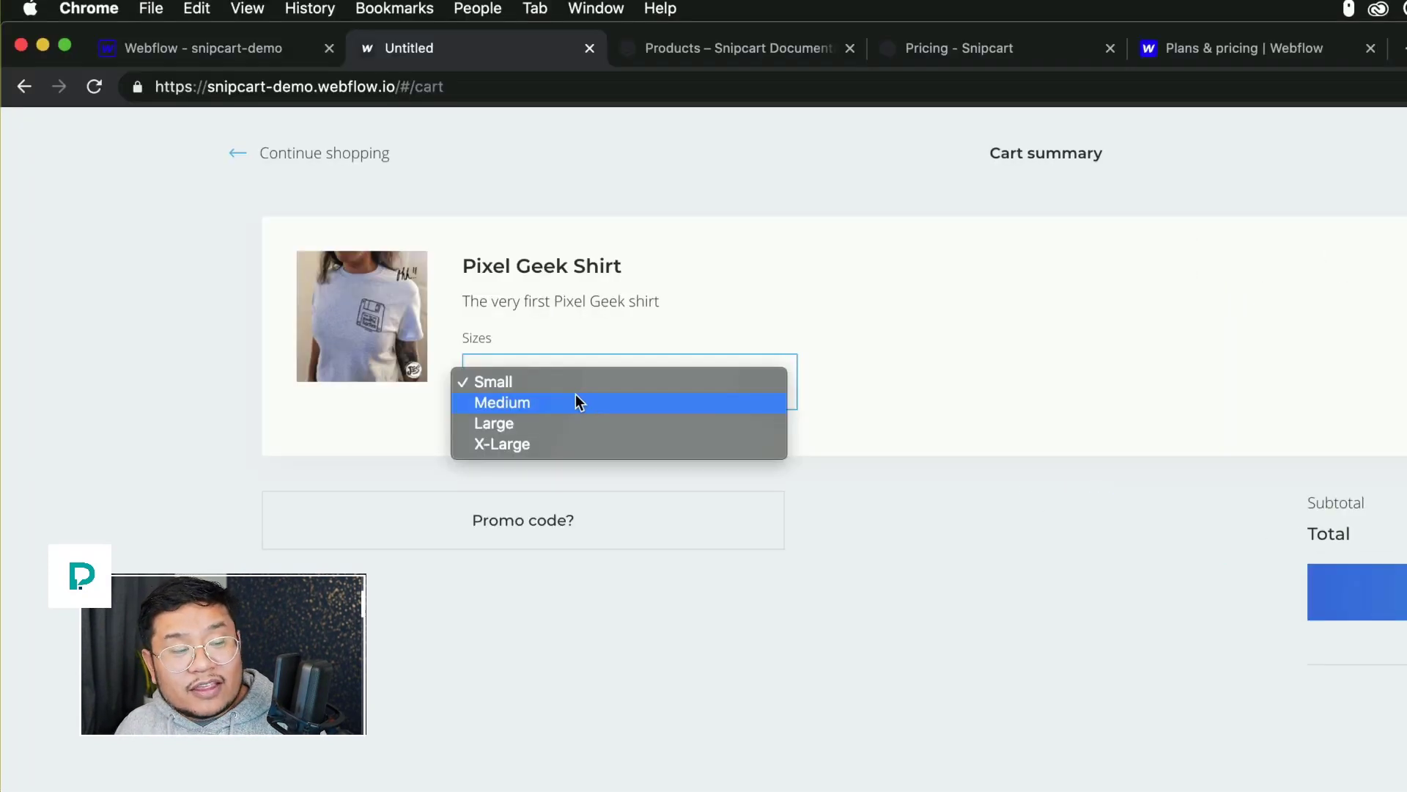
{"action": "left_click", "coordinate": [575, 401]}
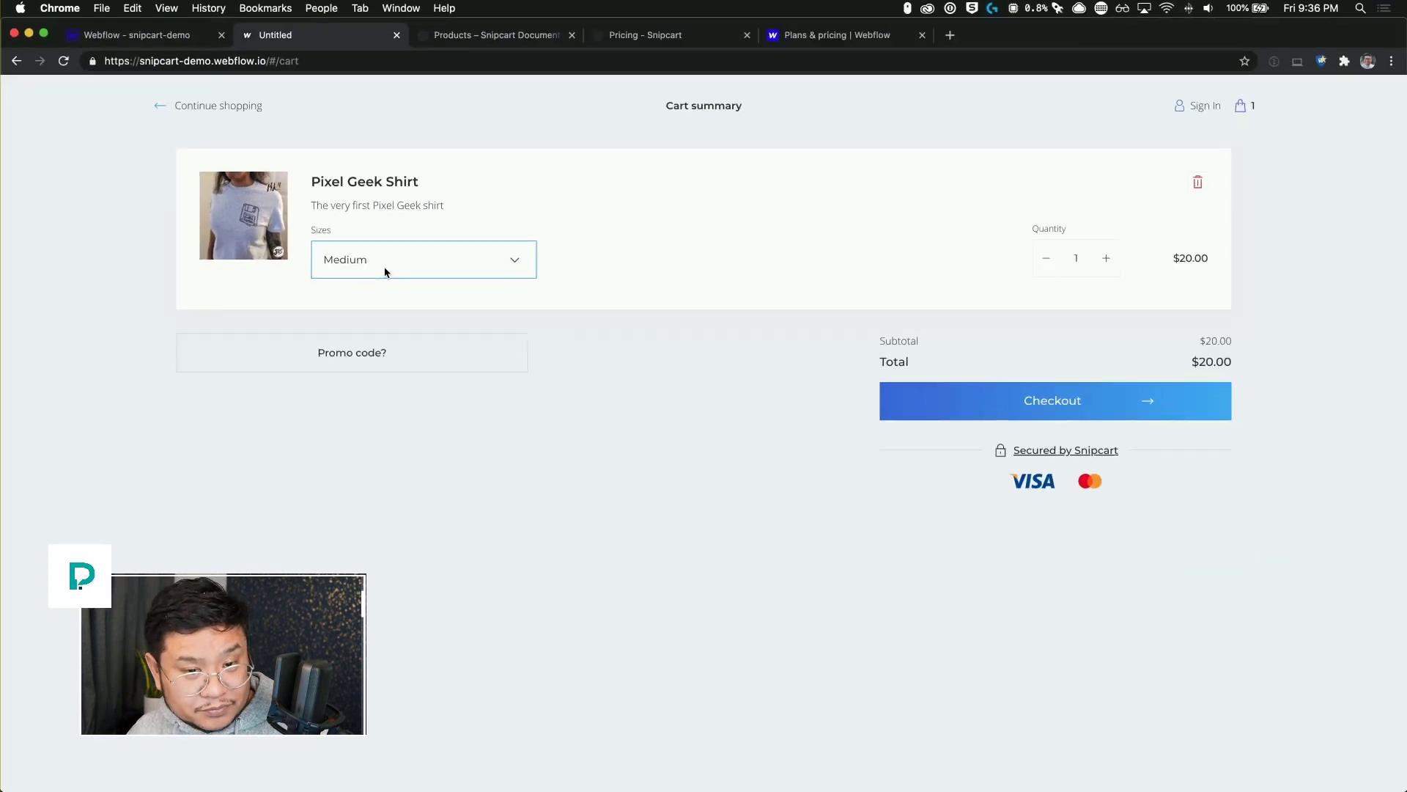
{"action": "left_click", "coordinate": [385, 272]}
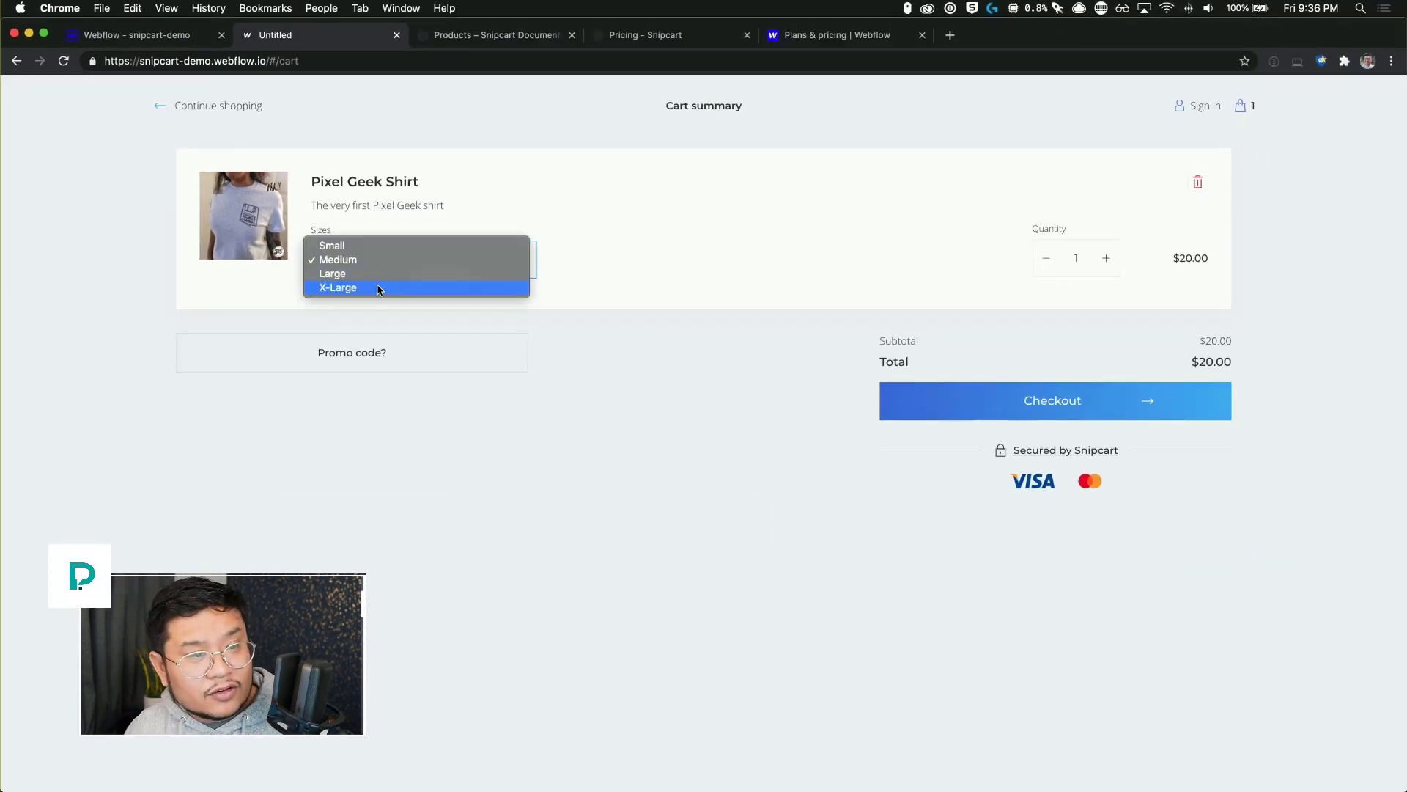
{"action": "left_click", "coordinate": [378, 288]}
{"action": "left_click", "coordinate": [411, 260]}
{"action": "left_click", "coordinate": [408, 245]}
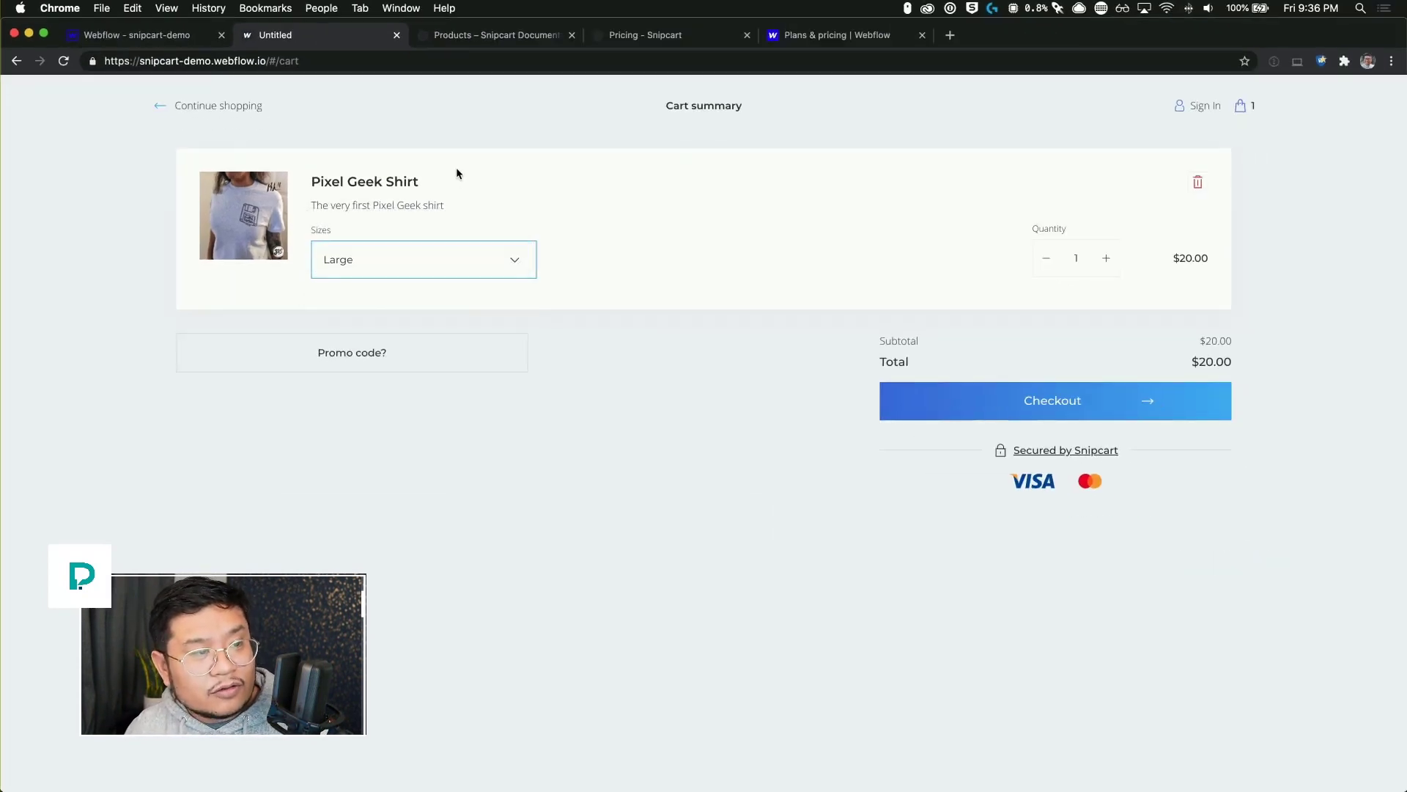
- Return to the Webflow Designer and open the Pixel Geek Mug item in the Products CMS collection
{"action": "left_click", "coordinate": [163, 42]}
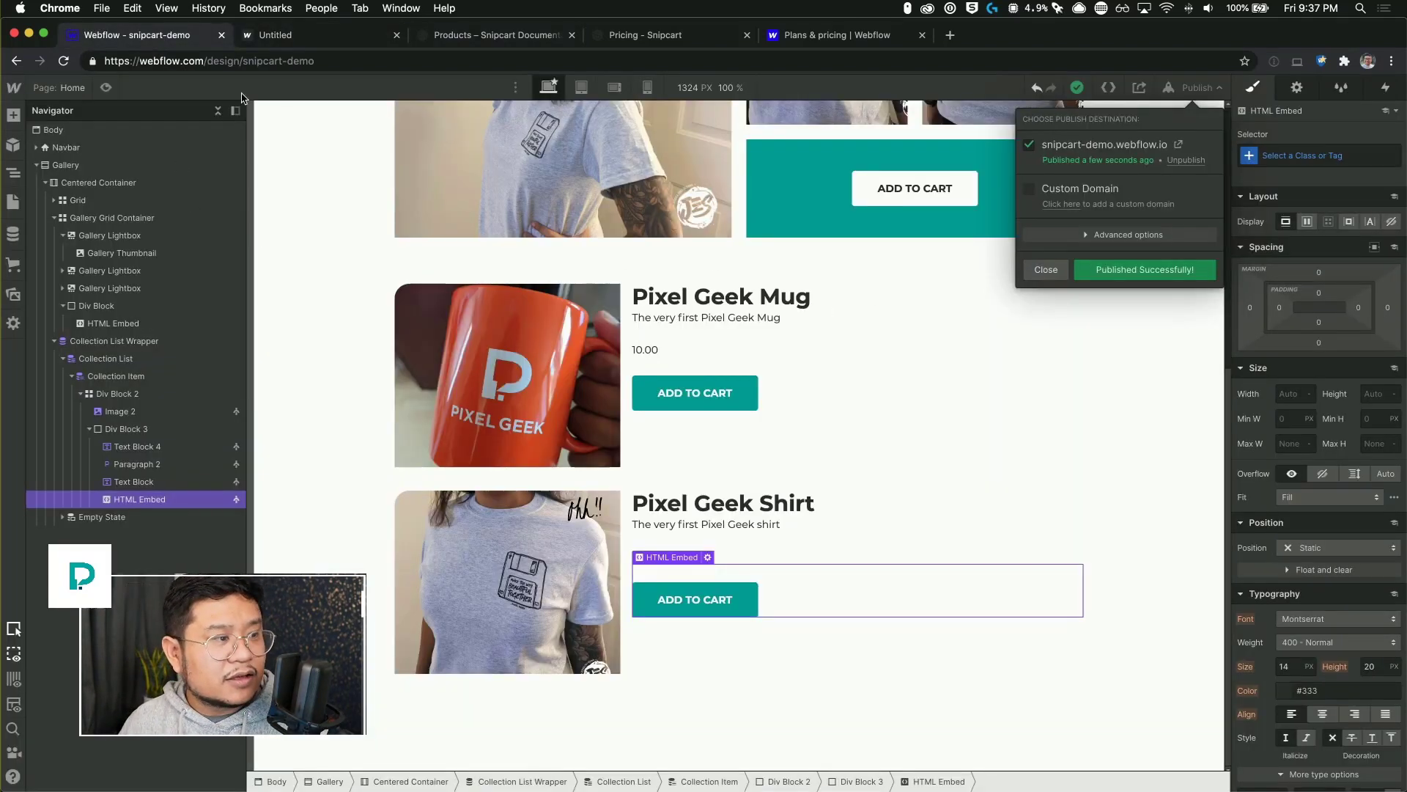
{"action": "left_click", "coordinate": [13, 236]}
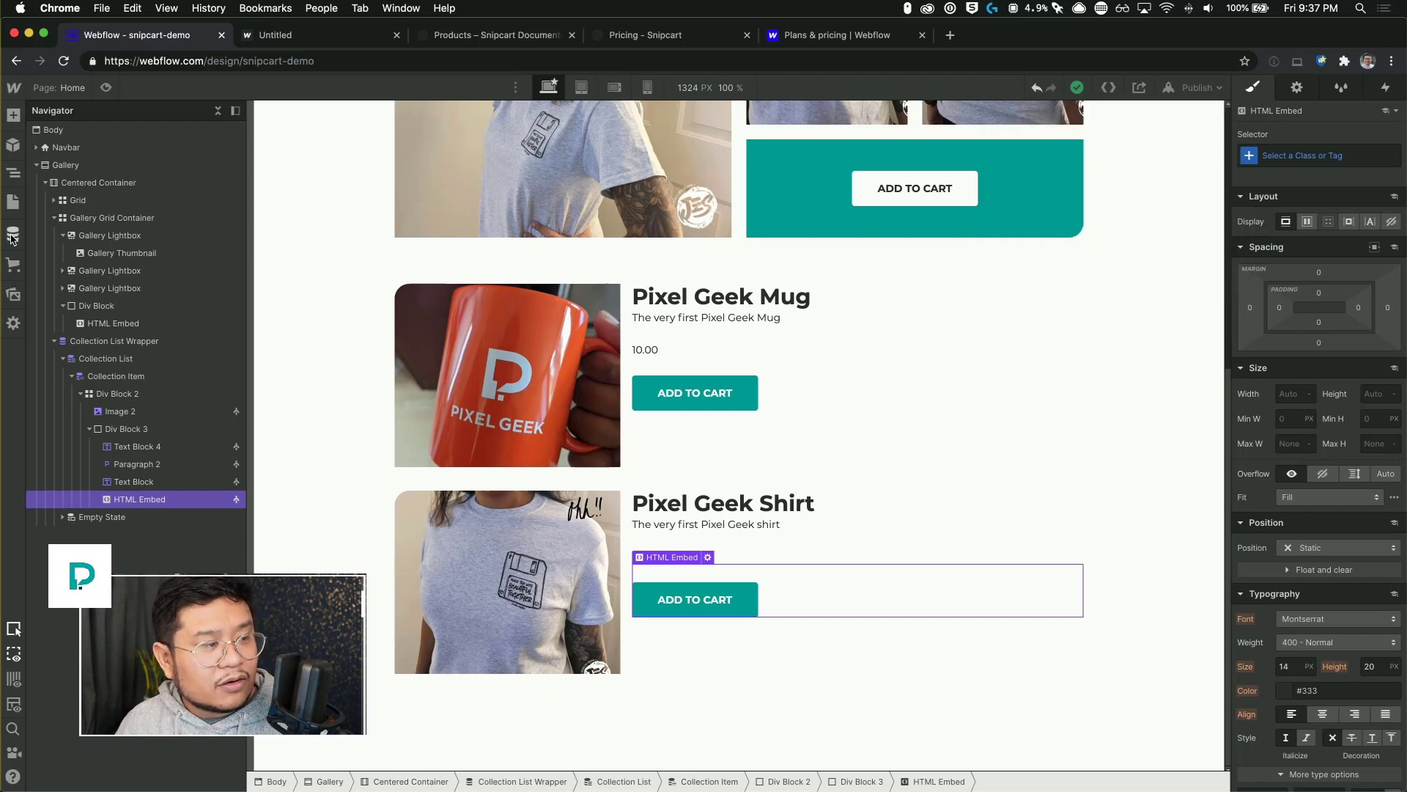
{"action": "left_click", "coordinate": [13, 236]}
{"action": "left_click", "coordinate": [94, 154]}
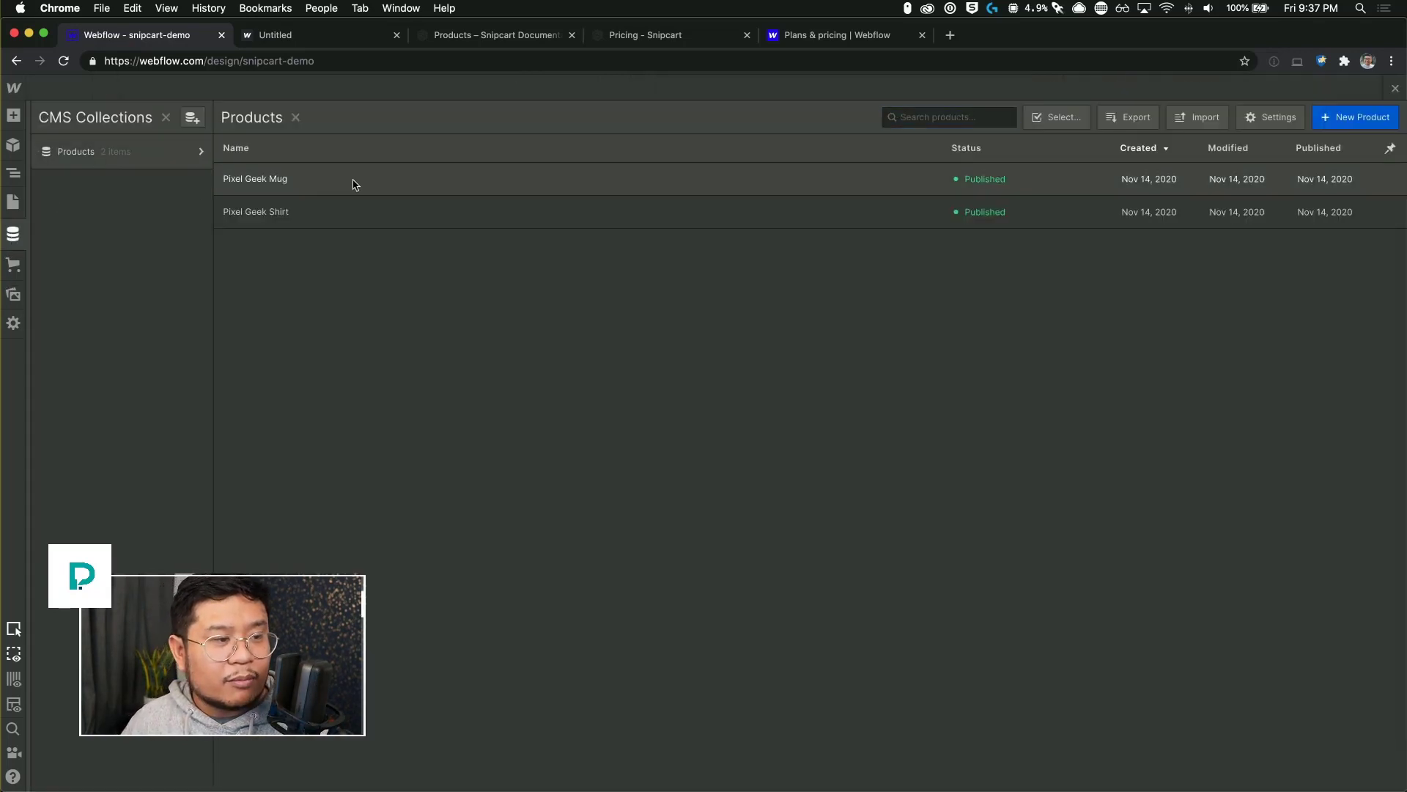
{"action": "left_click", "coordinate": [355, 181]}
- Set the Pixel Geek Mug's variant1-name field to Color
{"action": "scroll", "coordinate": [592, 569], "scroll_direction": "down", "scroll_amount": 2}
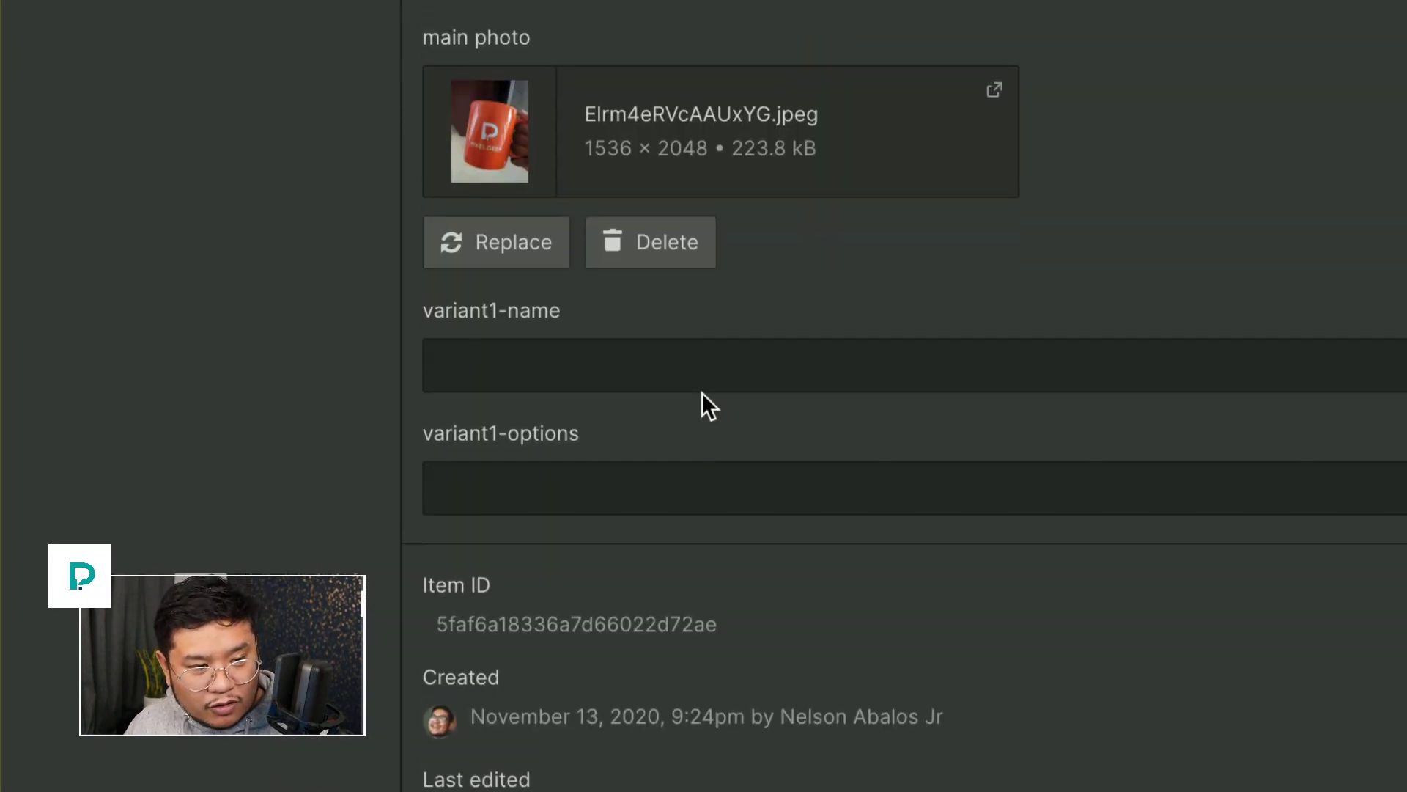
{"action": "left_click", "coordinate": [528, 542]}
{"action": "type", "text": "Color"}
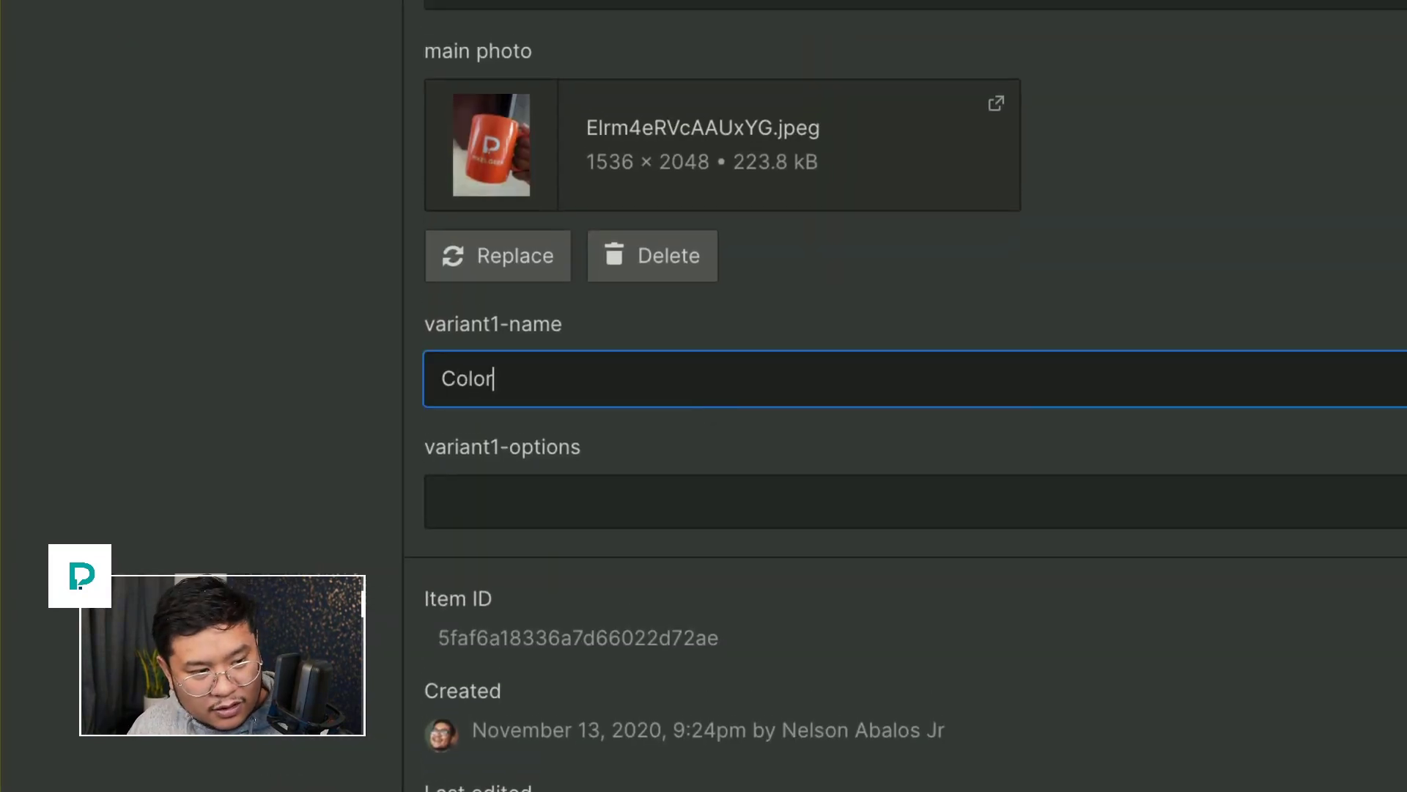
- Enter Orange|Dark Blue|Teal as the mug's variant1-options
{"action": "key", "text": "Tab"}
{"action": "type", "text": "O"}
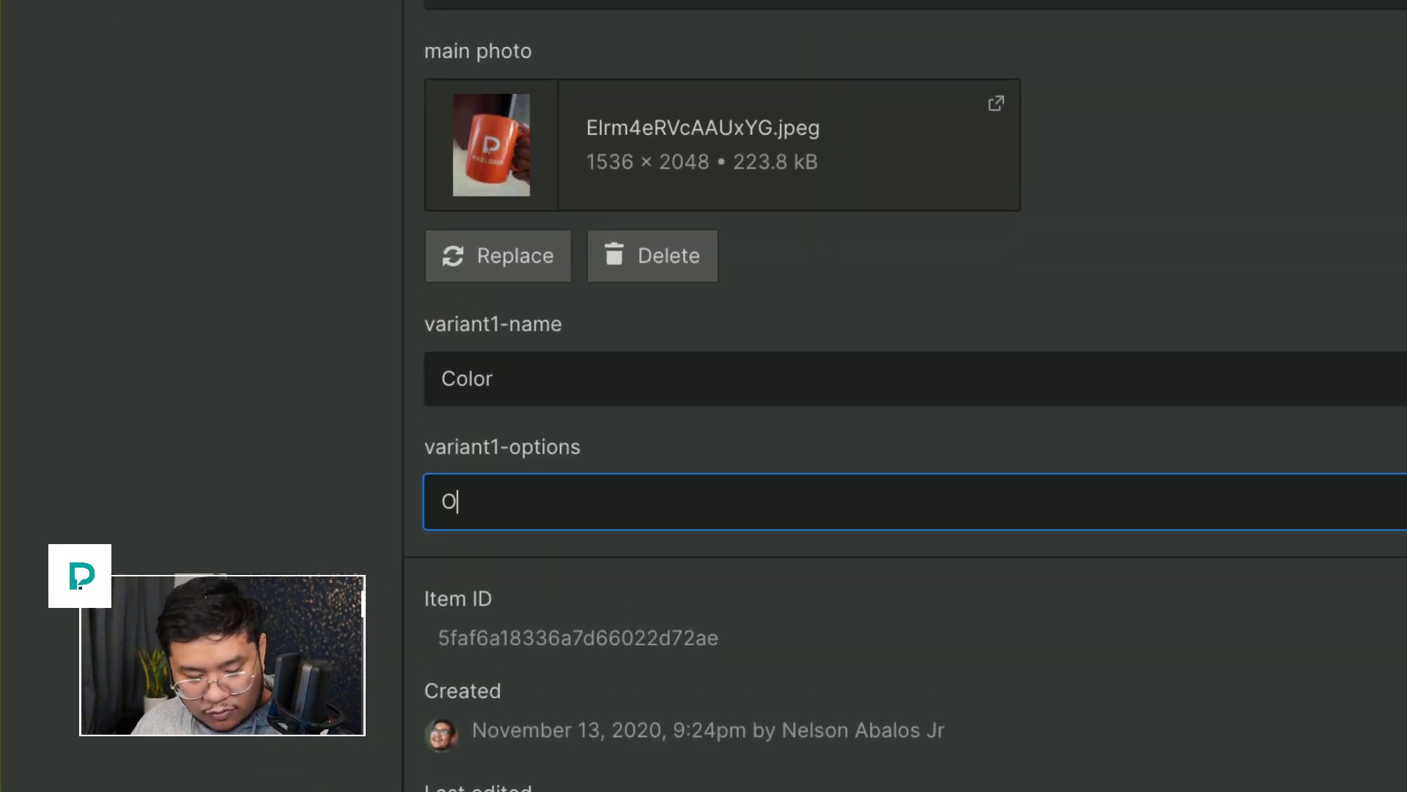
{"action": "type", "text": "range|"}
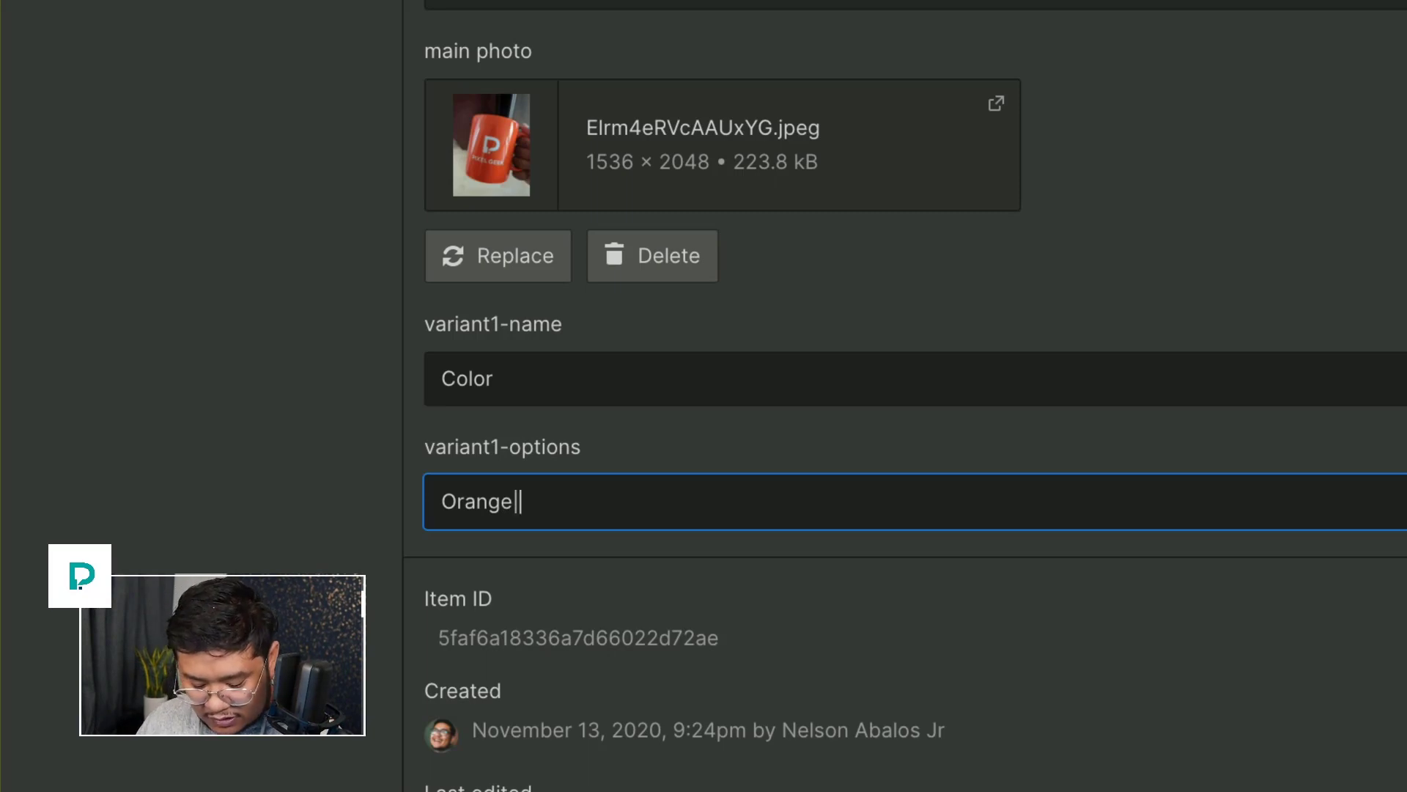
{"action": "type", "text": "Blue"}
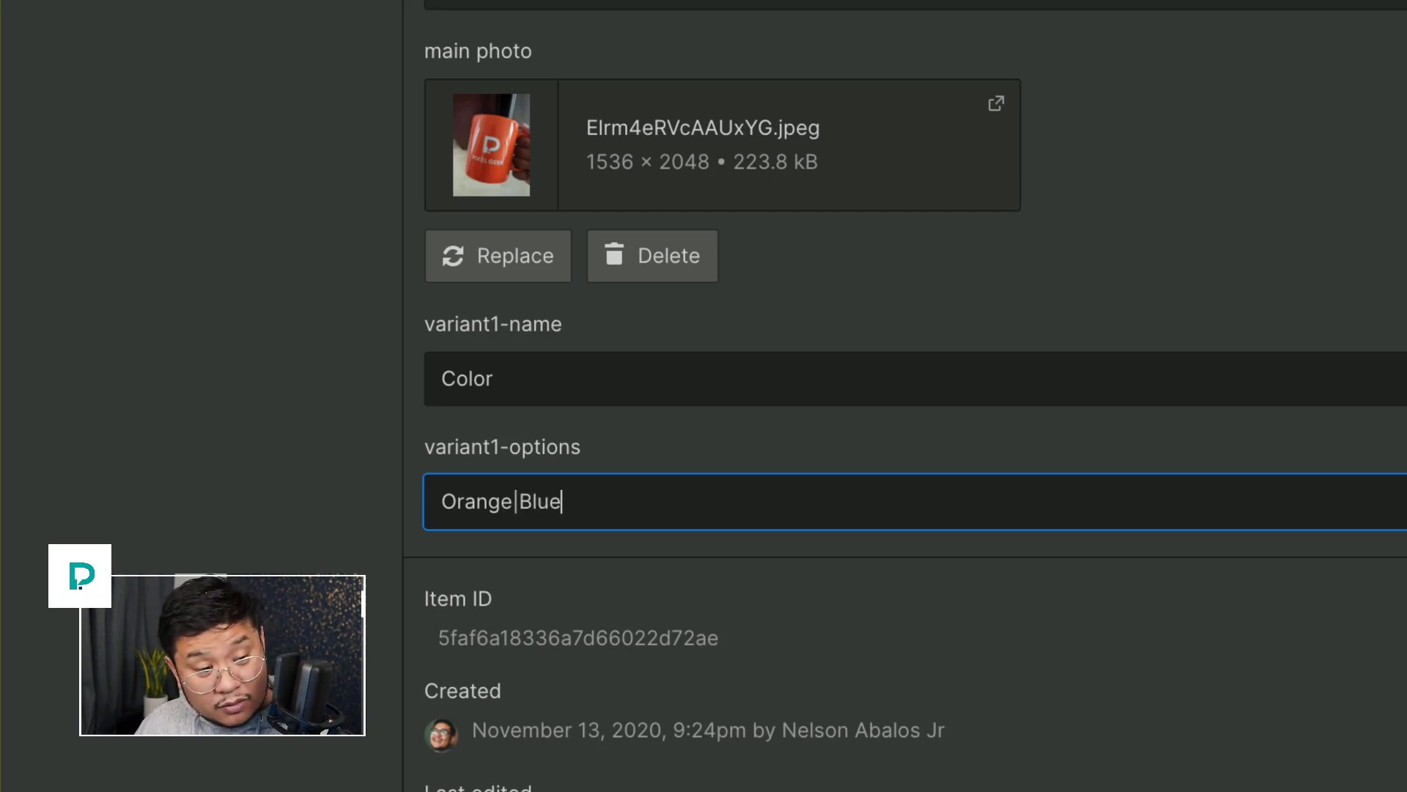
{"action": "key", "text": "BackSpace"}
{"action": "key", "text": "BackSpace"}
{"action": "key", "text": "BackSpace"}
{"action": "key", "text": "BackSpace"}
{"action": "type", "text": "Dark Bl"}
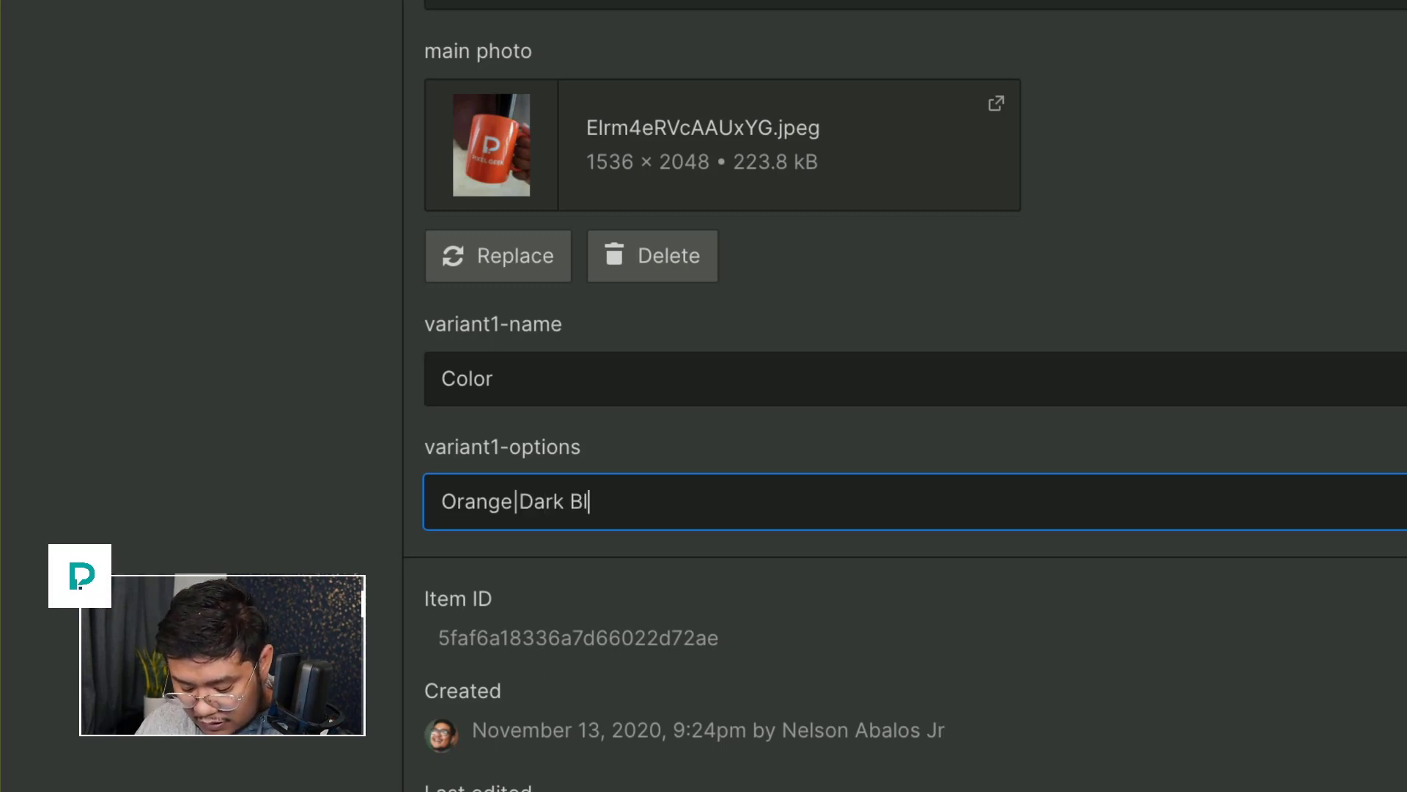
{"action": "type", "text": "ue|Team"}
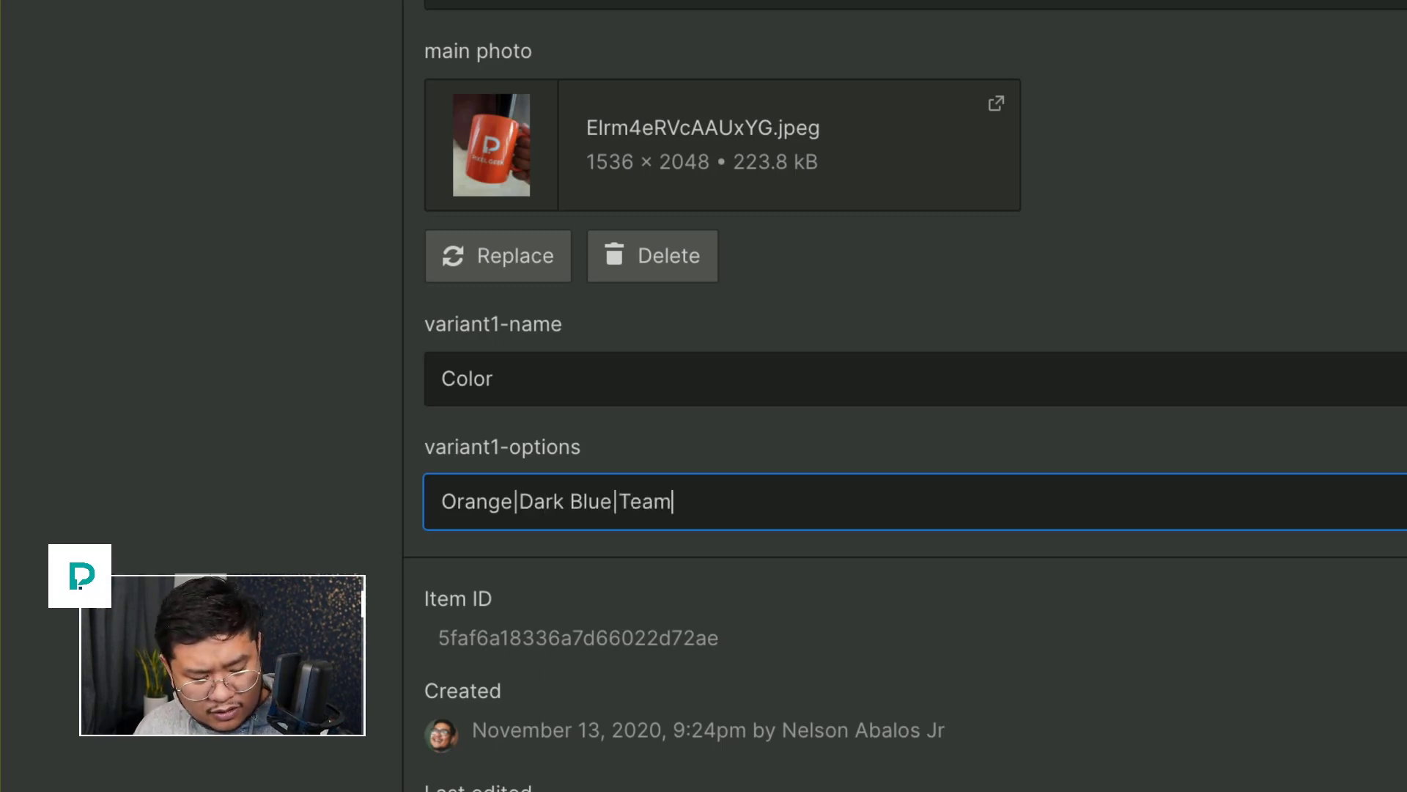
{"action": "key", "text": "BackSpace"}
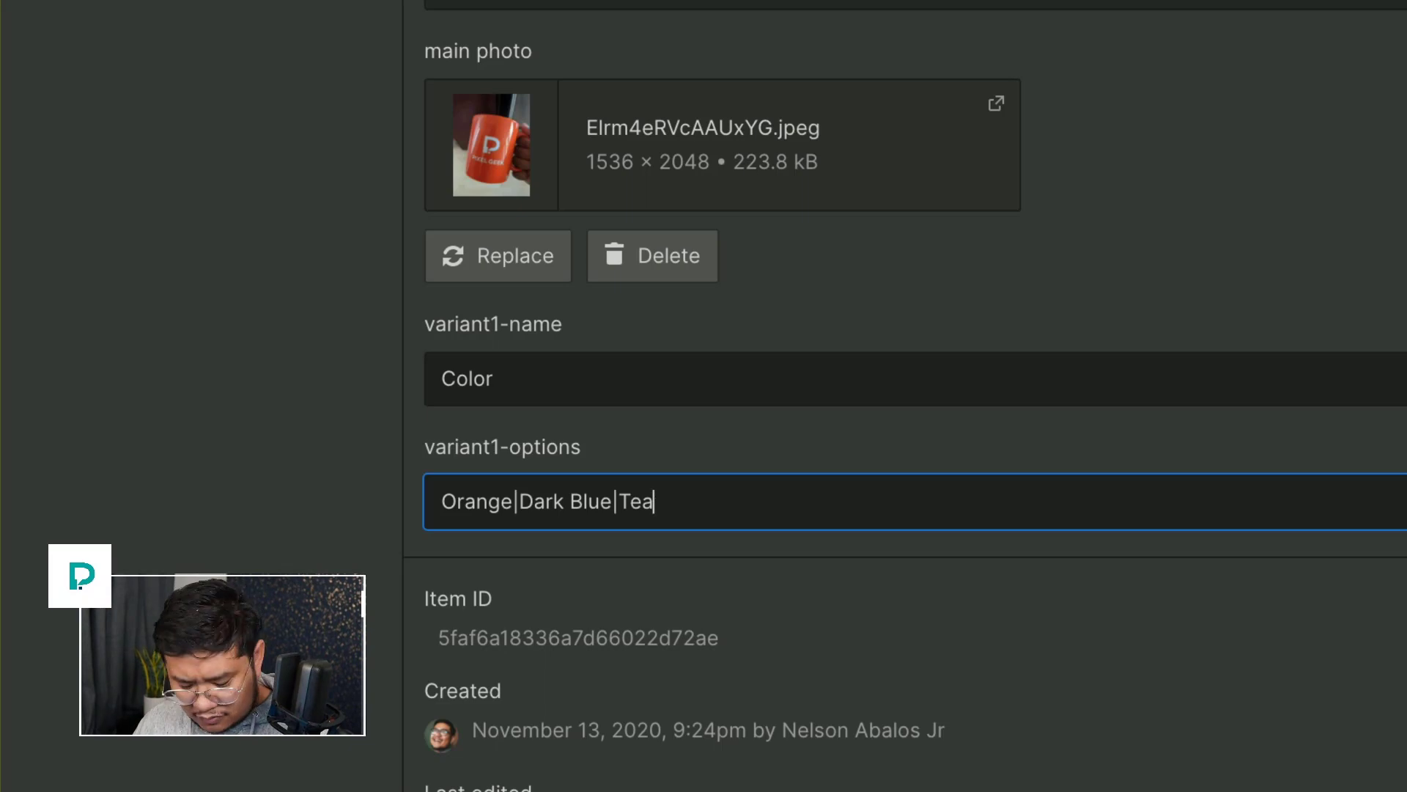
{"action": "type", "text": "l"}
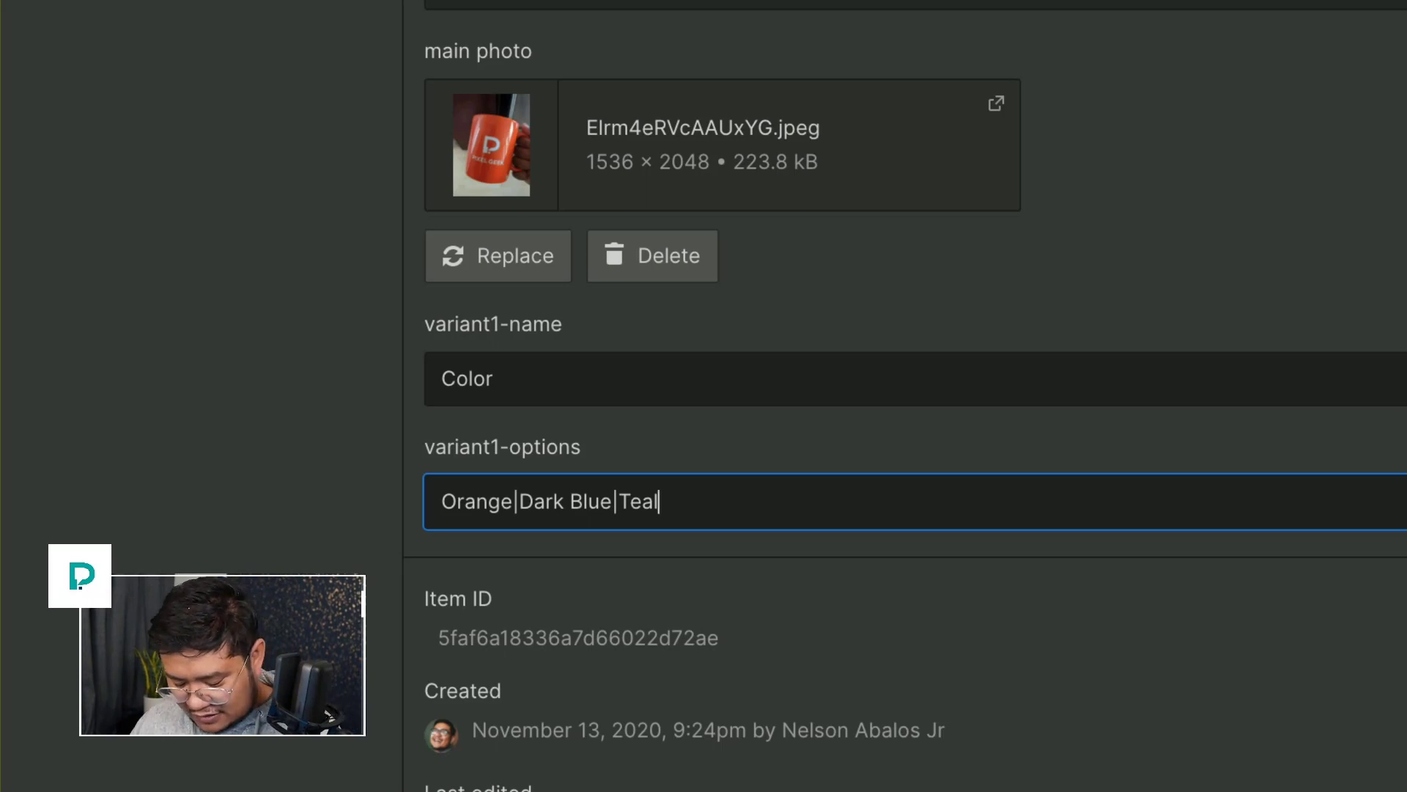
- Add the price modifier [+2.00] to the Teal option, append |White|Black, and save the mug item
{"action": "type", "text": "["}
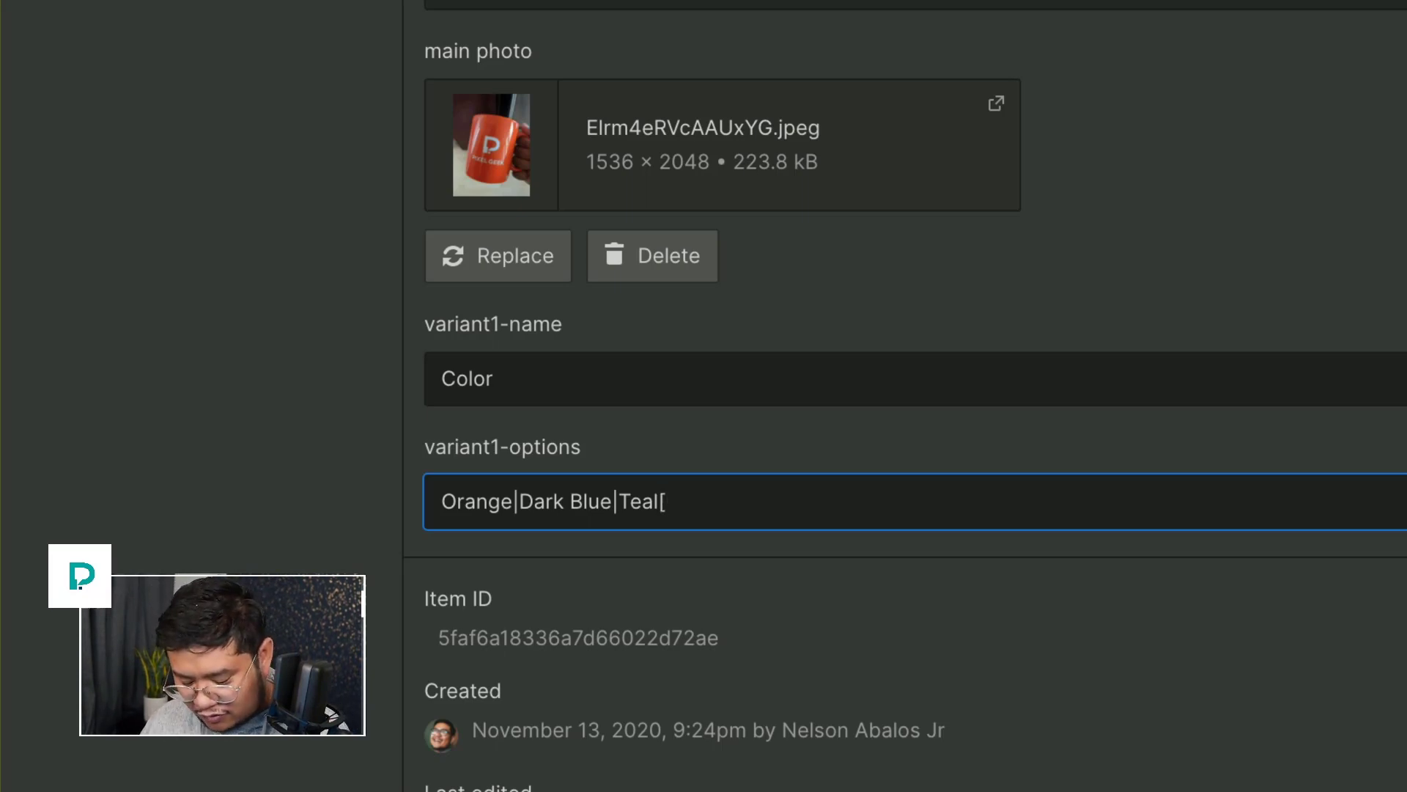
{"action": "type", "text": "+"}
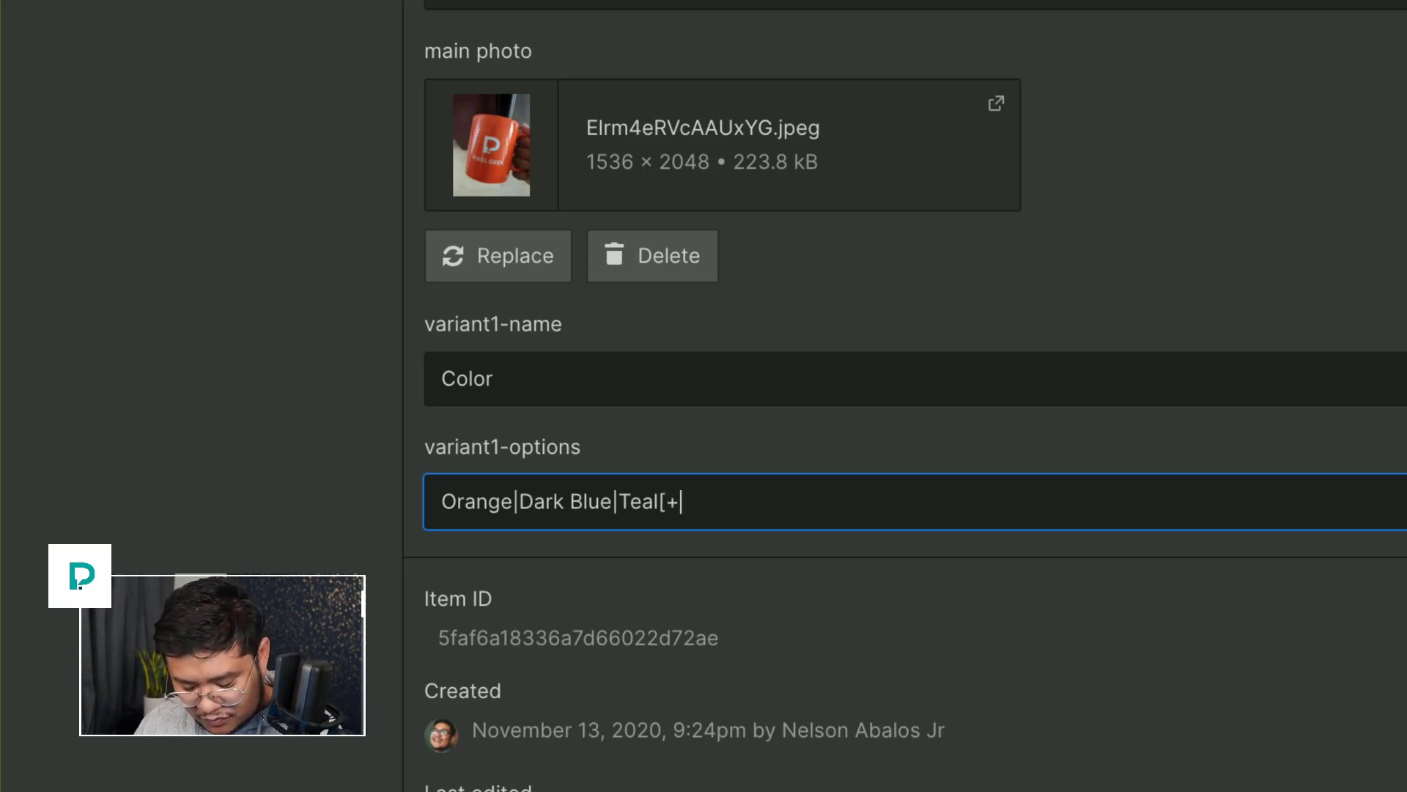
{"action": "type", "text": "2.00"}
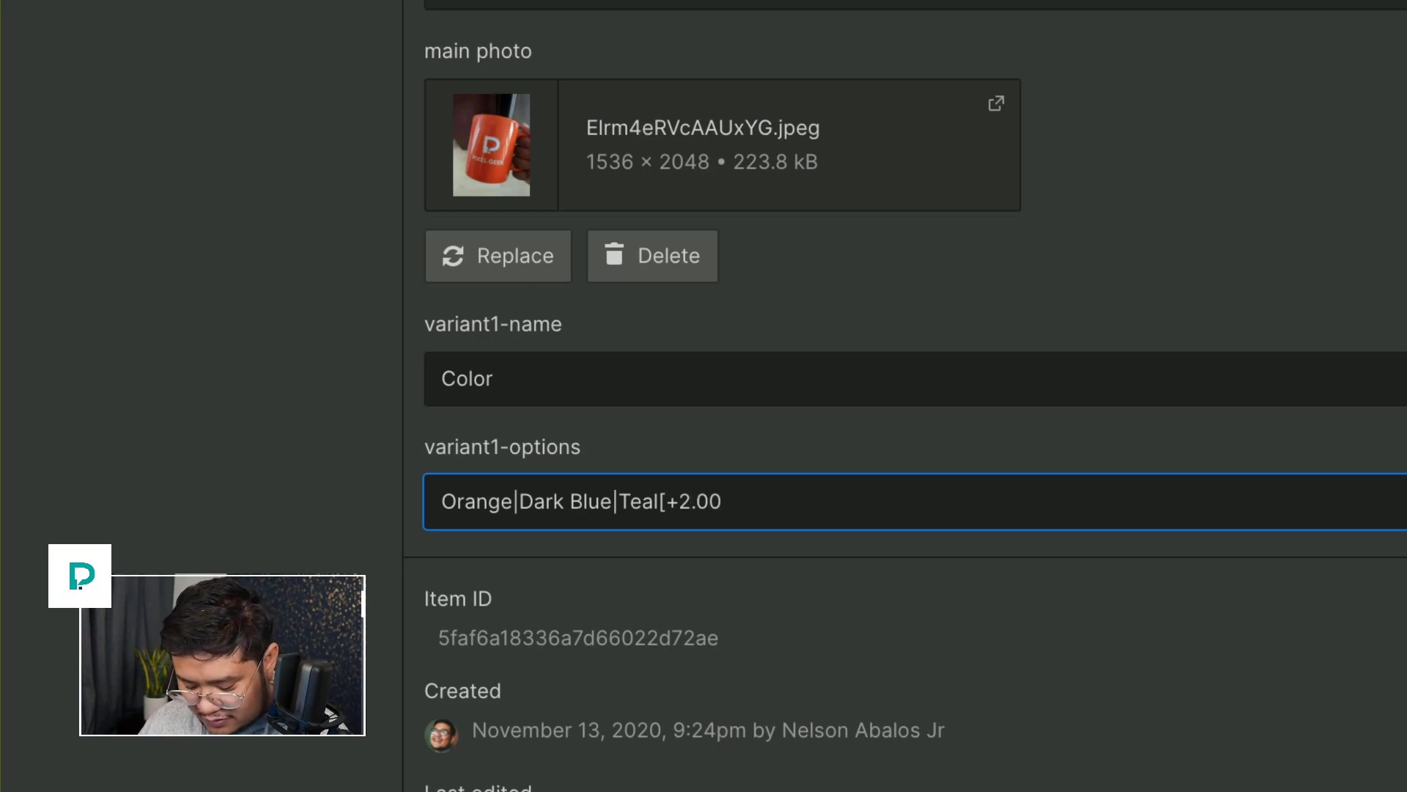
{"action": "type", "text": "]|White"}
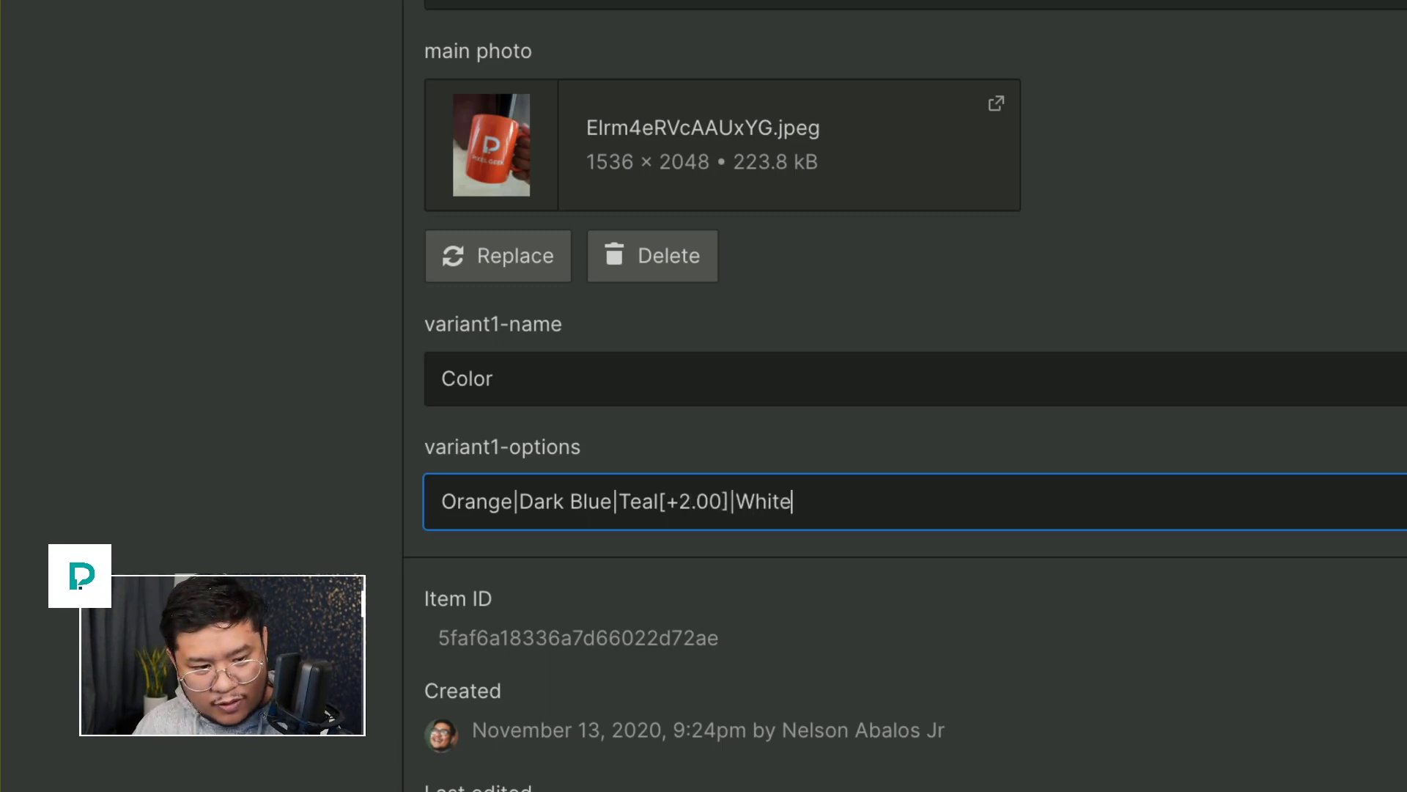
{"action": "type", "text": "|Black"}
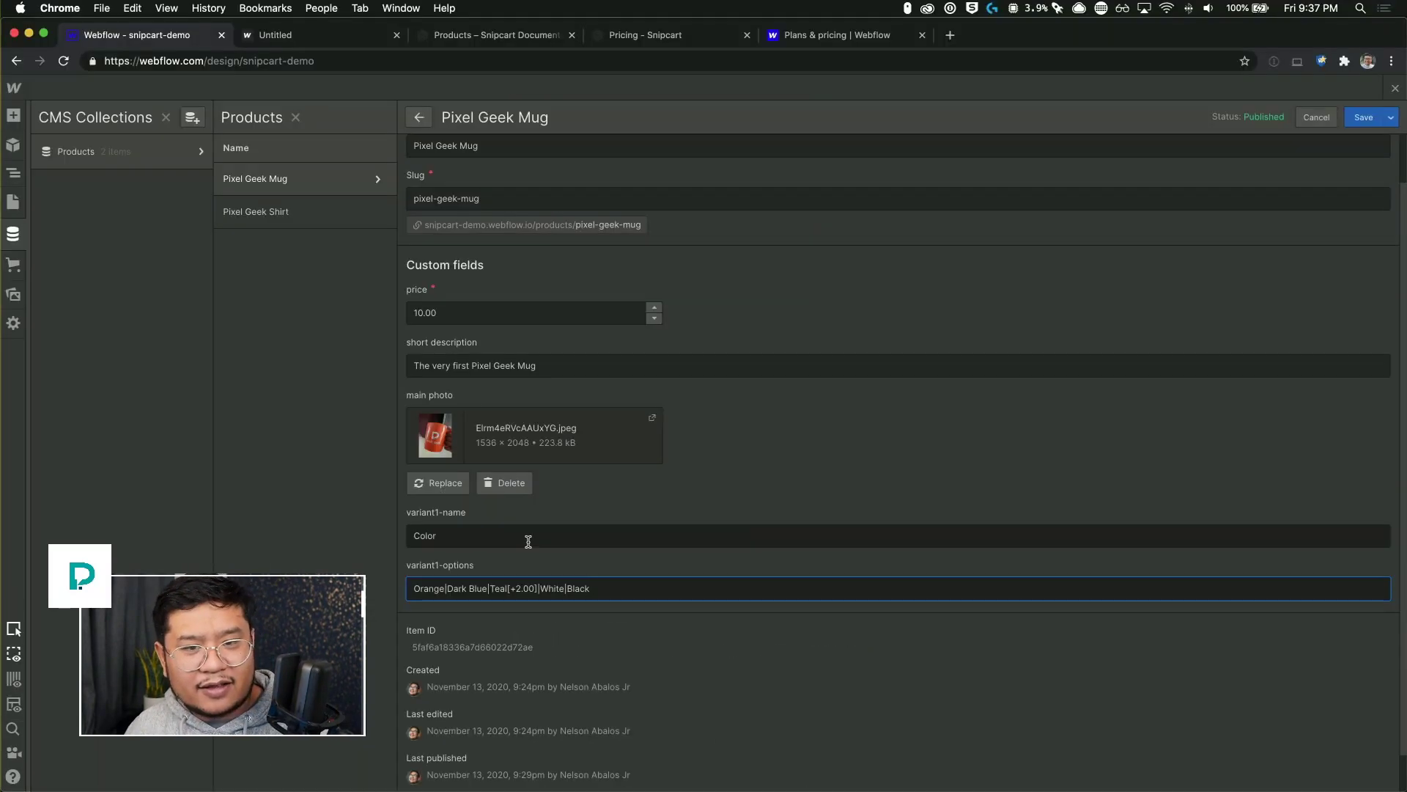
{"action": "left_click", "coordinate": [1363, 120]}
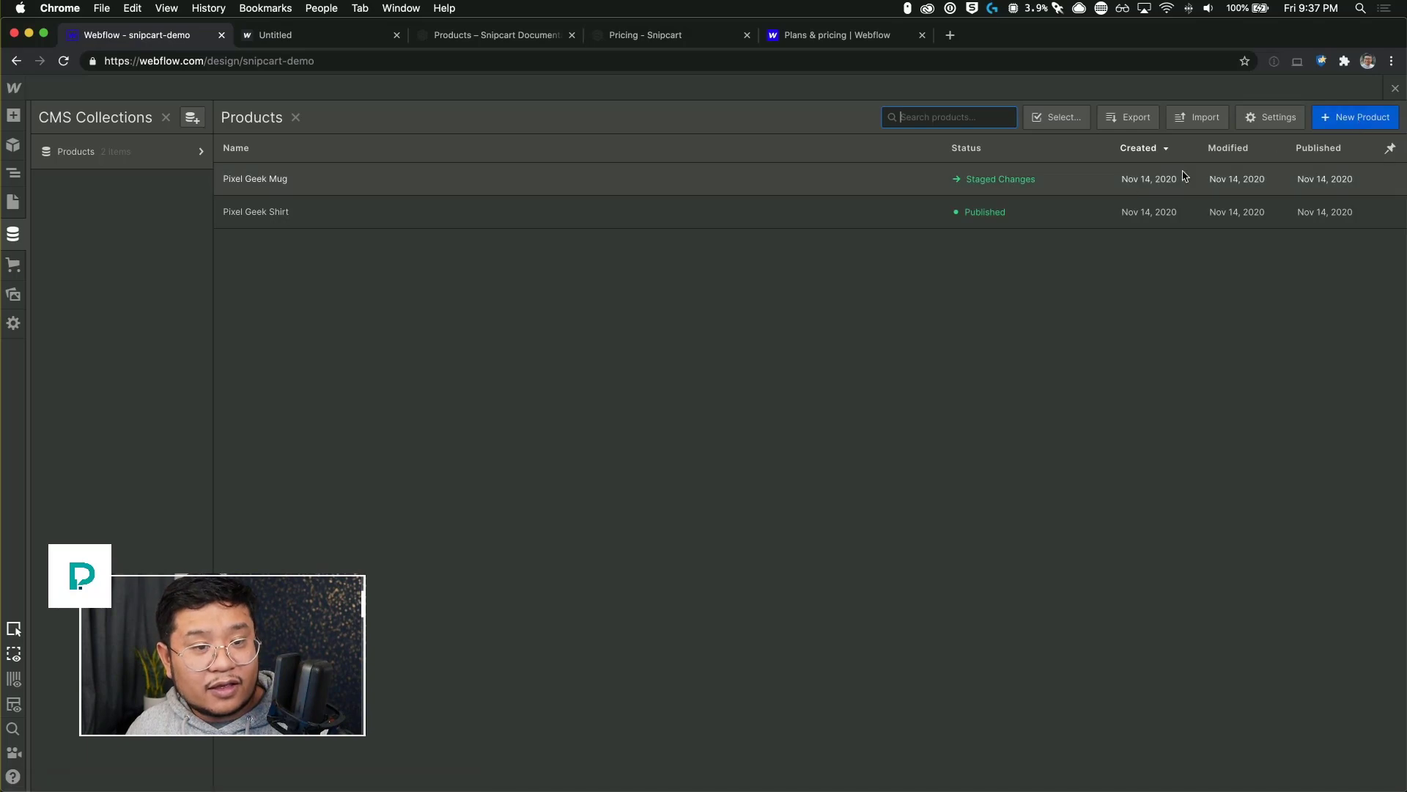
- Reopen the Pixel Geek Mug item, change the Teal option to "Teal (+2.00)[+2.00]" in variant1-options, and save it
{"action": "left_click", "coordinate": [1017, 189]}
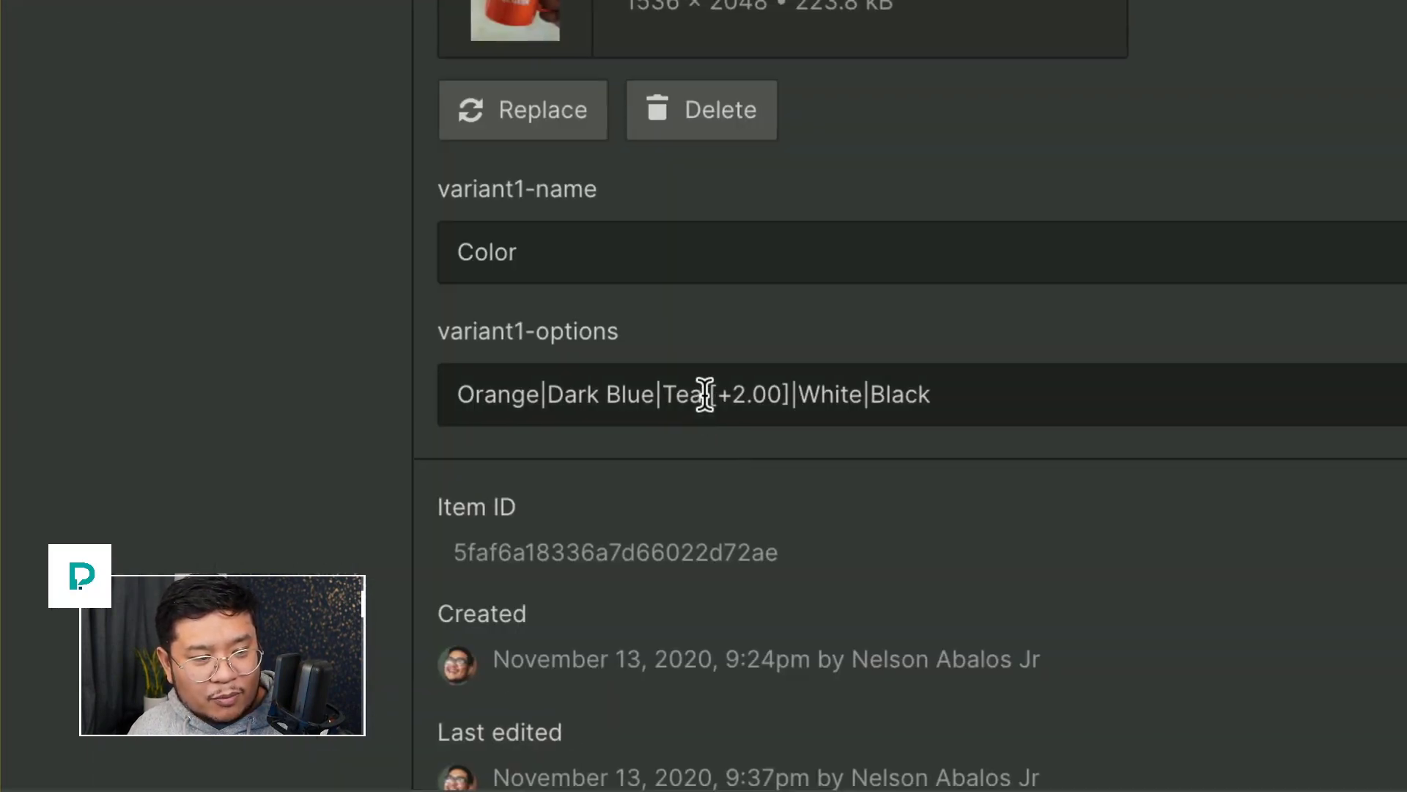
{"action": "left_click", "coordinate": [704, 414]}
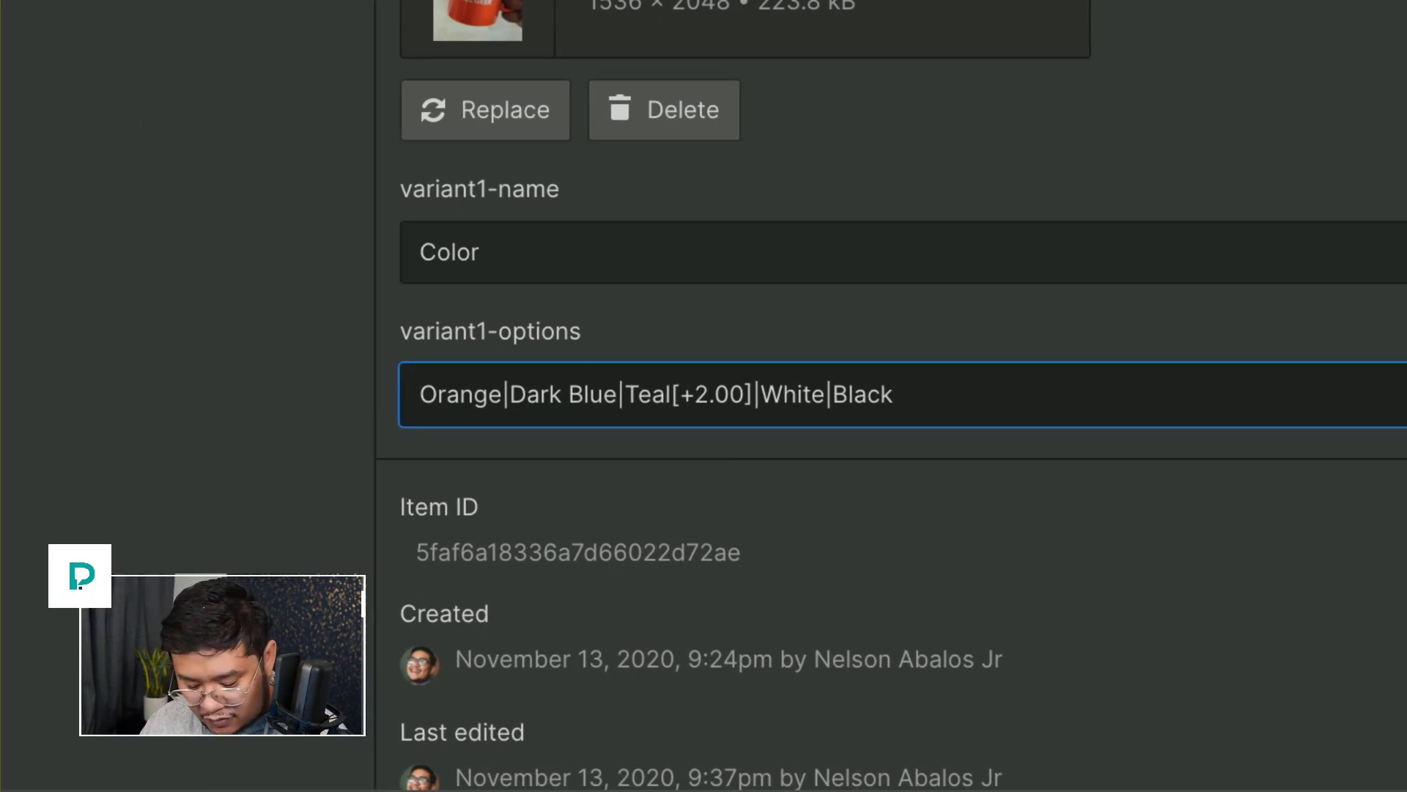
{"action": "type", "text": "("}
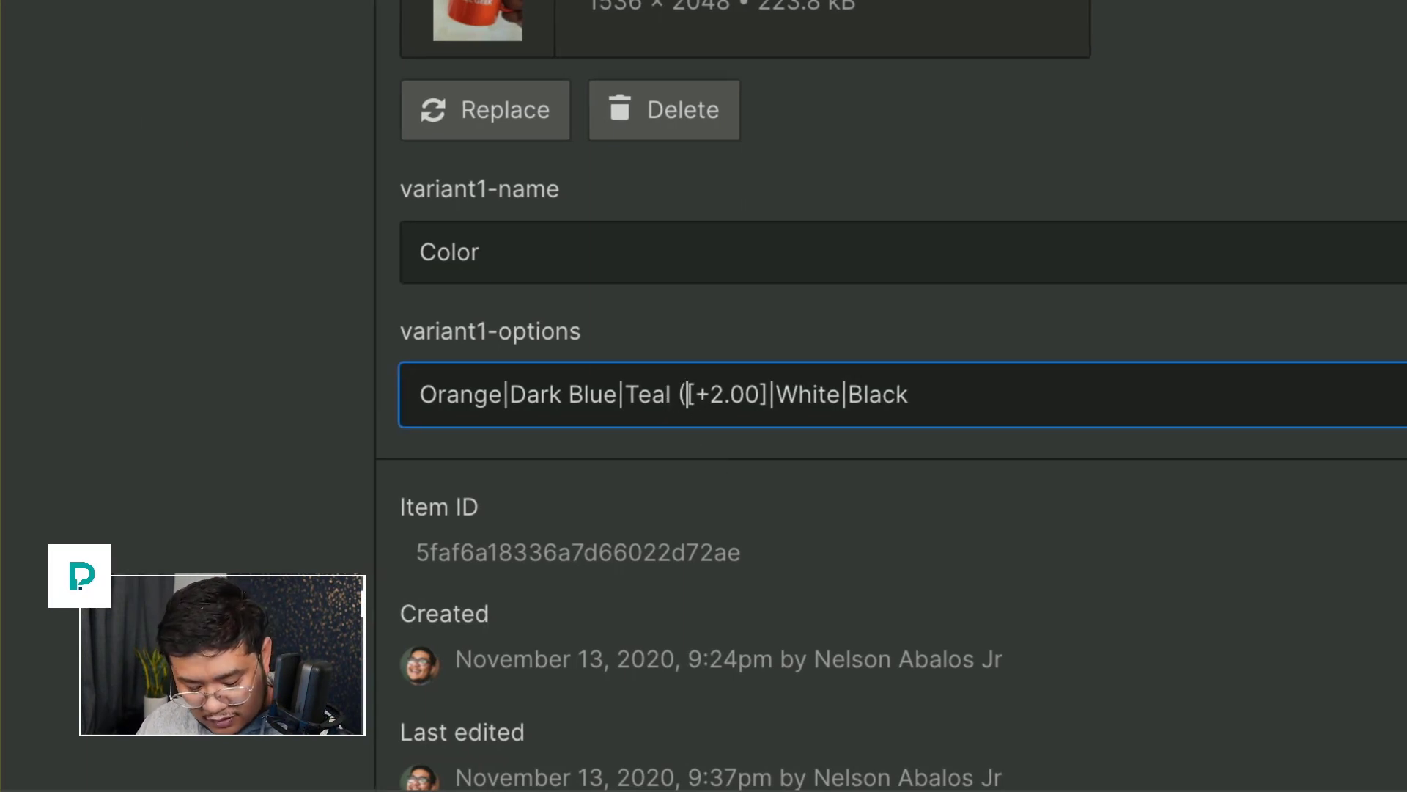
{"action": "type", "text": "+2"}
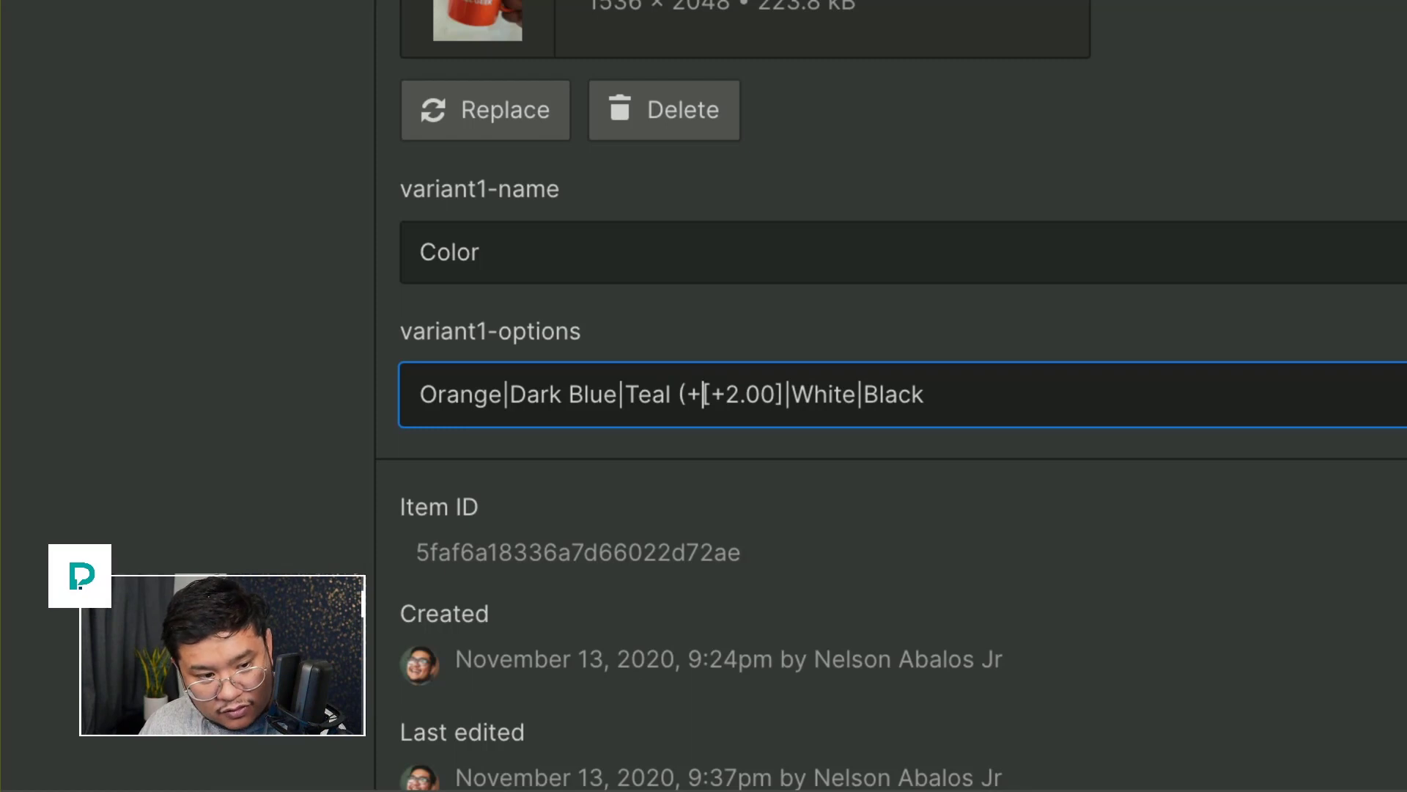
{"action": "type", "text": ".00)"}
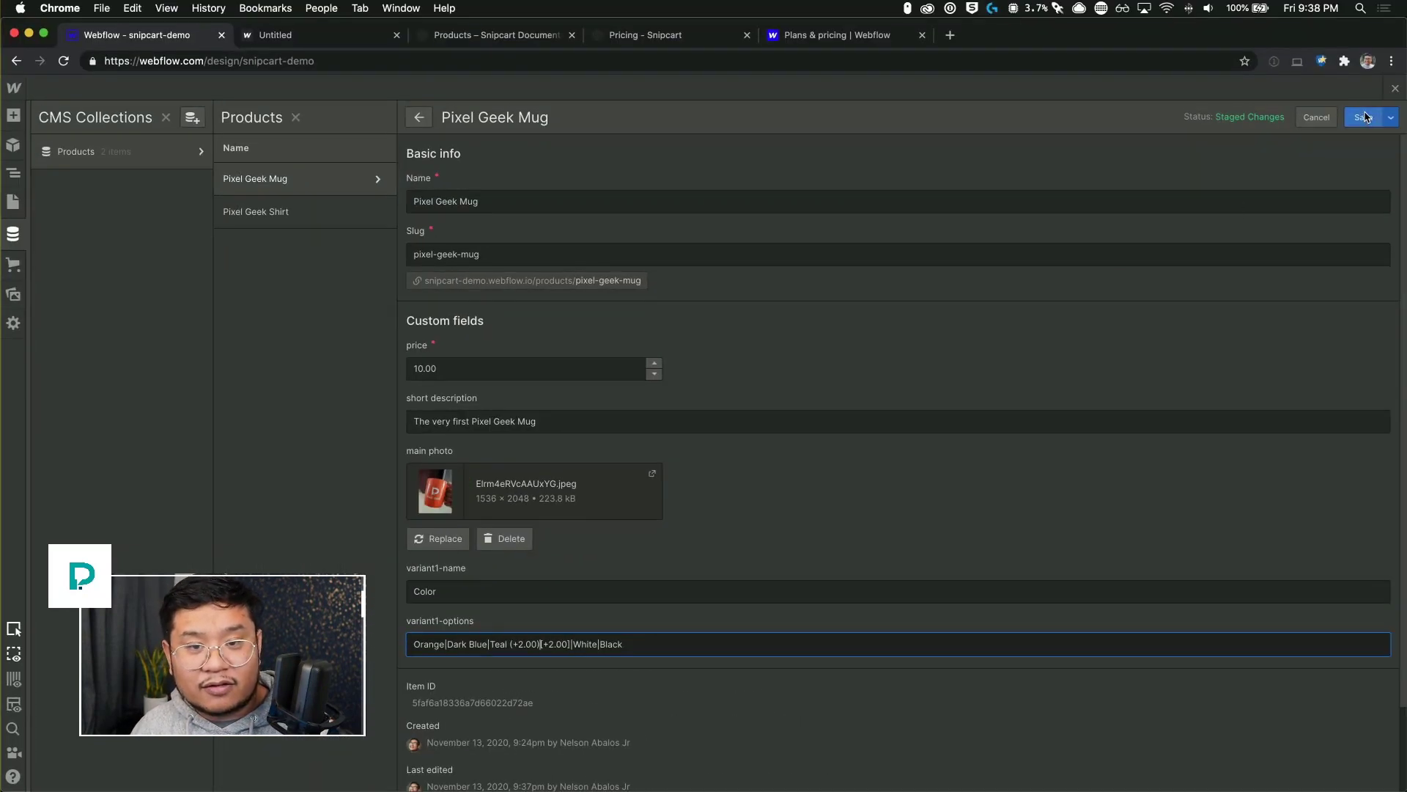
{"action": "left_click", "coordinate": [1364, 117]}
- Close the CMS collections and publish the site to snipcart-demo.webflow.io
{"action": "left_click", "coordinate": [1395, 88]}
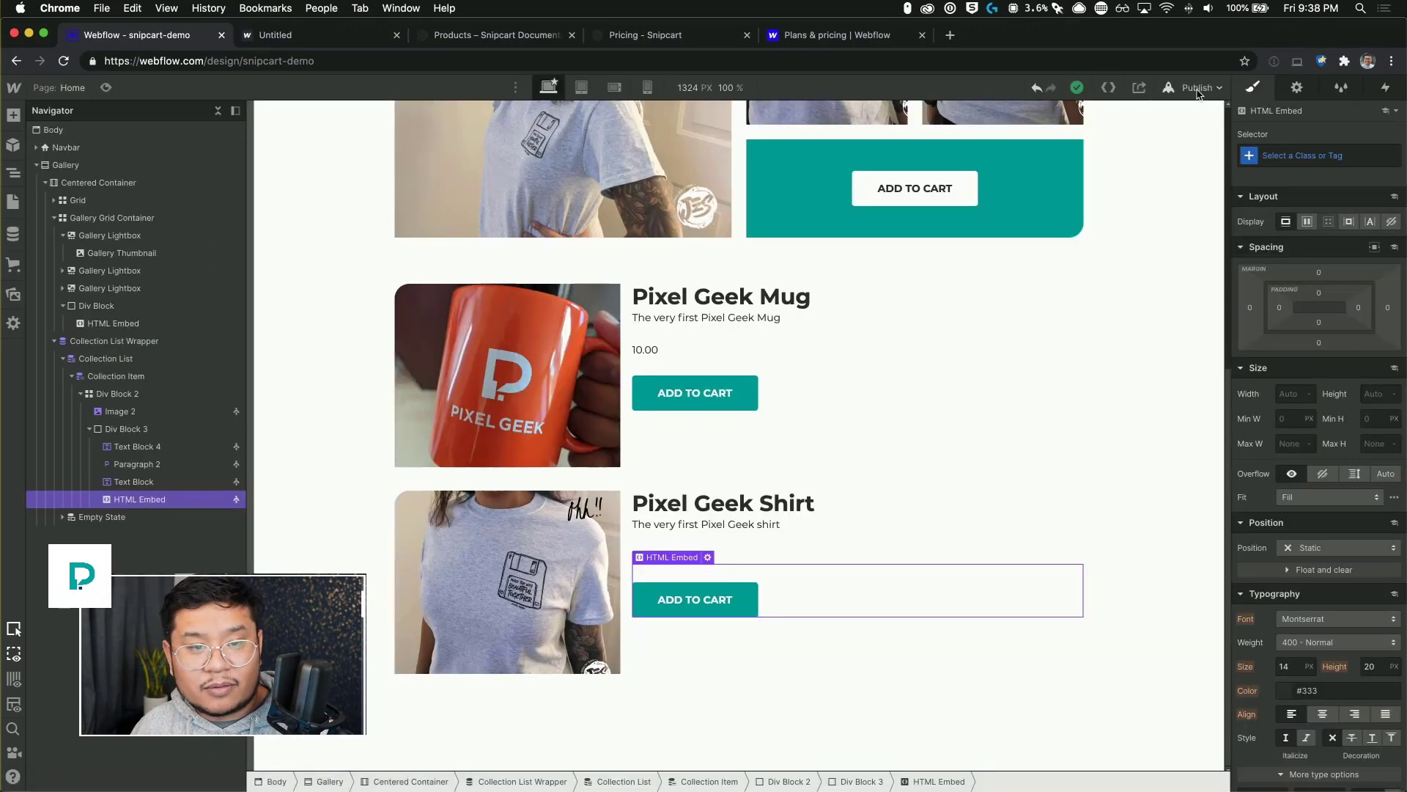
{"action": "left_click", "coordinate": [1192, 87]}
{"action": "left_click", "coordinate": [1125, 266]}
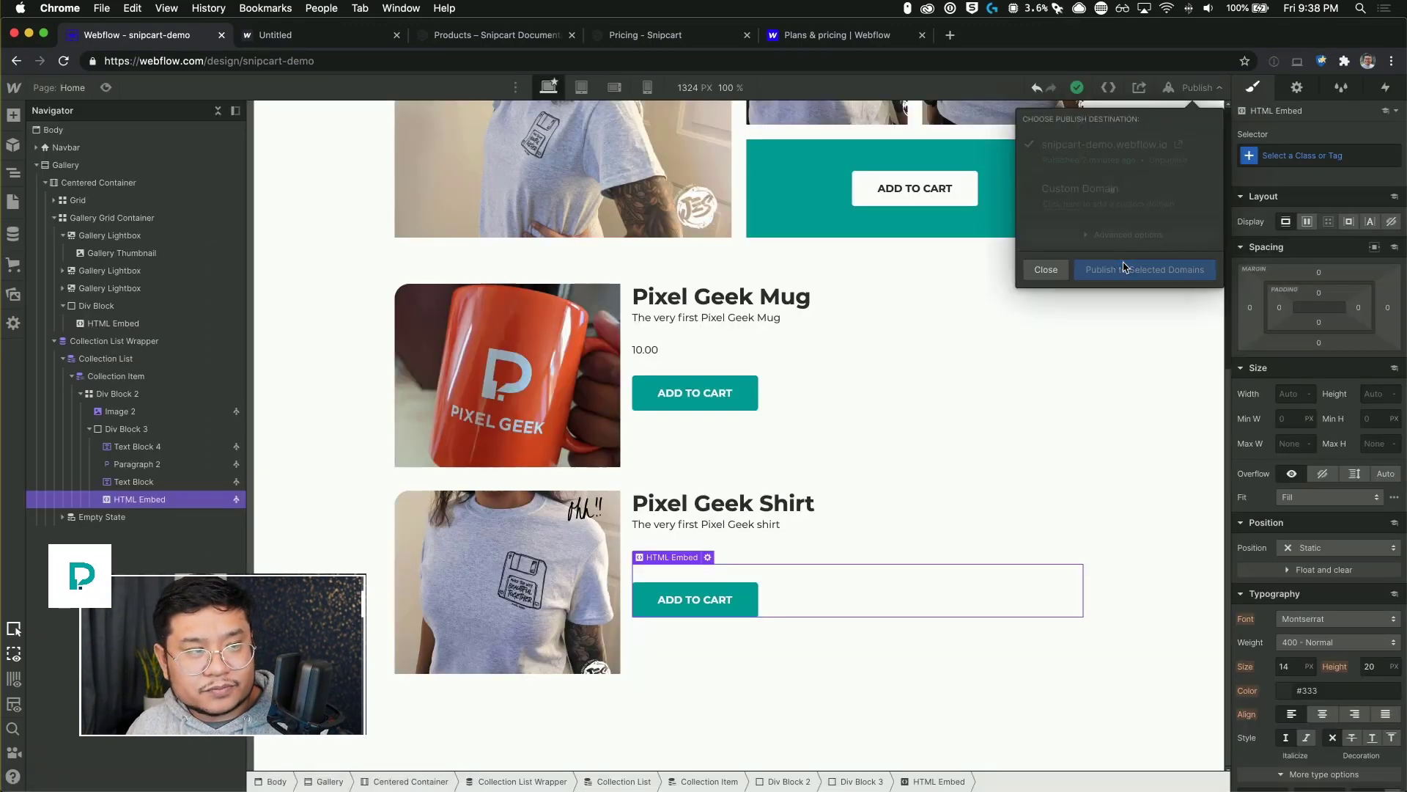
- On the reloaded live snipcart-demo site, remove the Pixel Geek Shirt from the cart and add the Pixel Geek Mug from the store page
{"action": "left_click", "coordinate": [299, 37]}
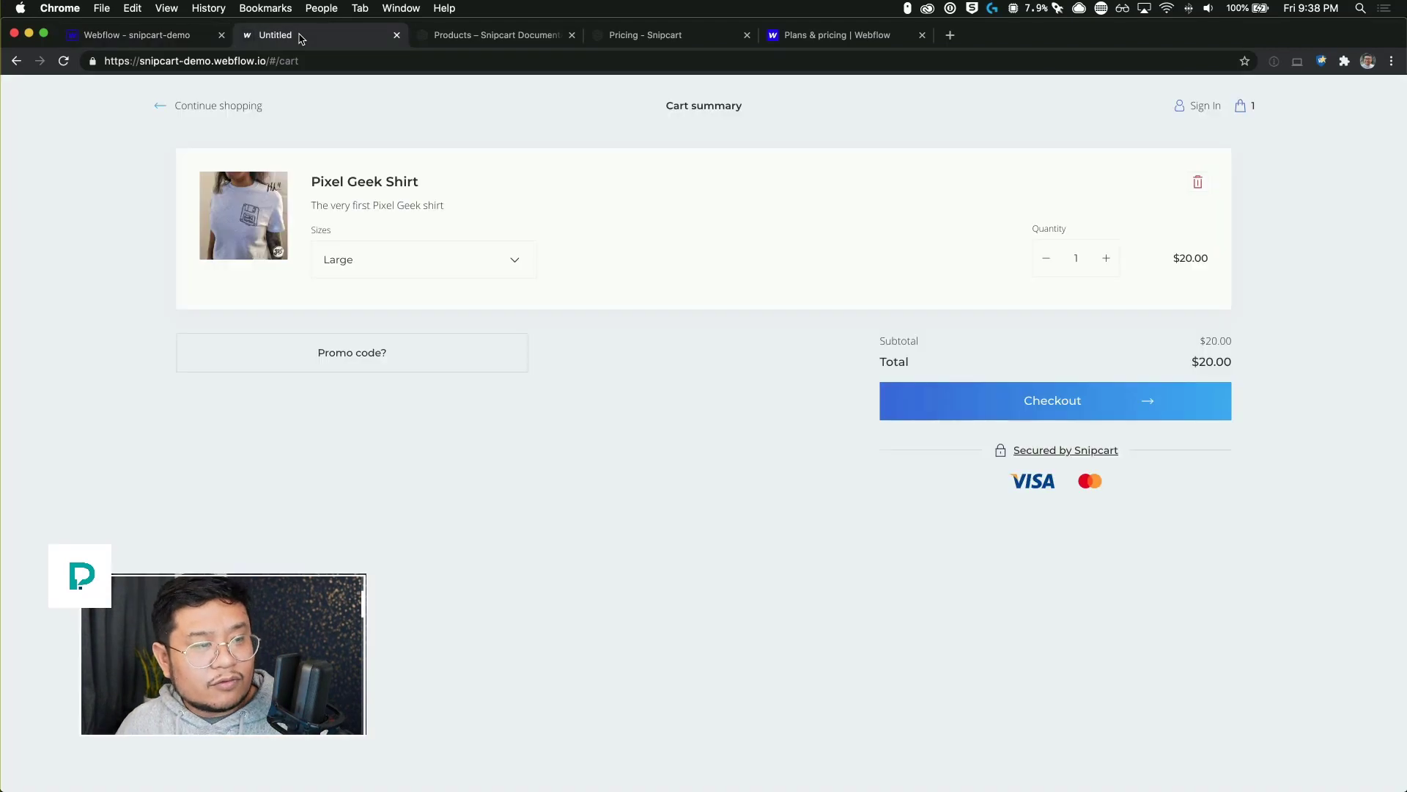
{"action": "key", "text": "super+r"}
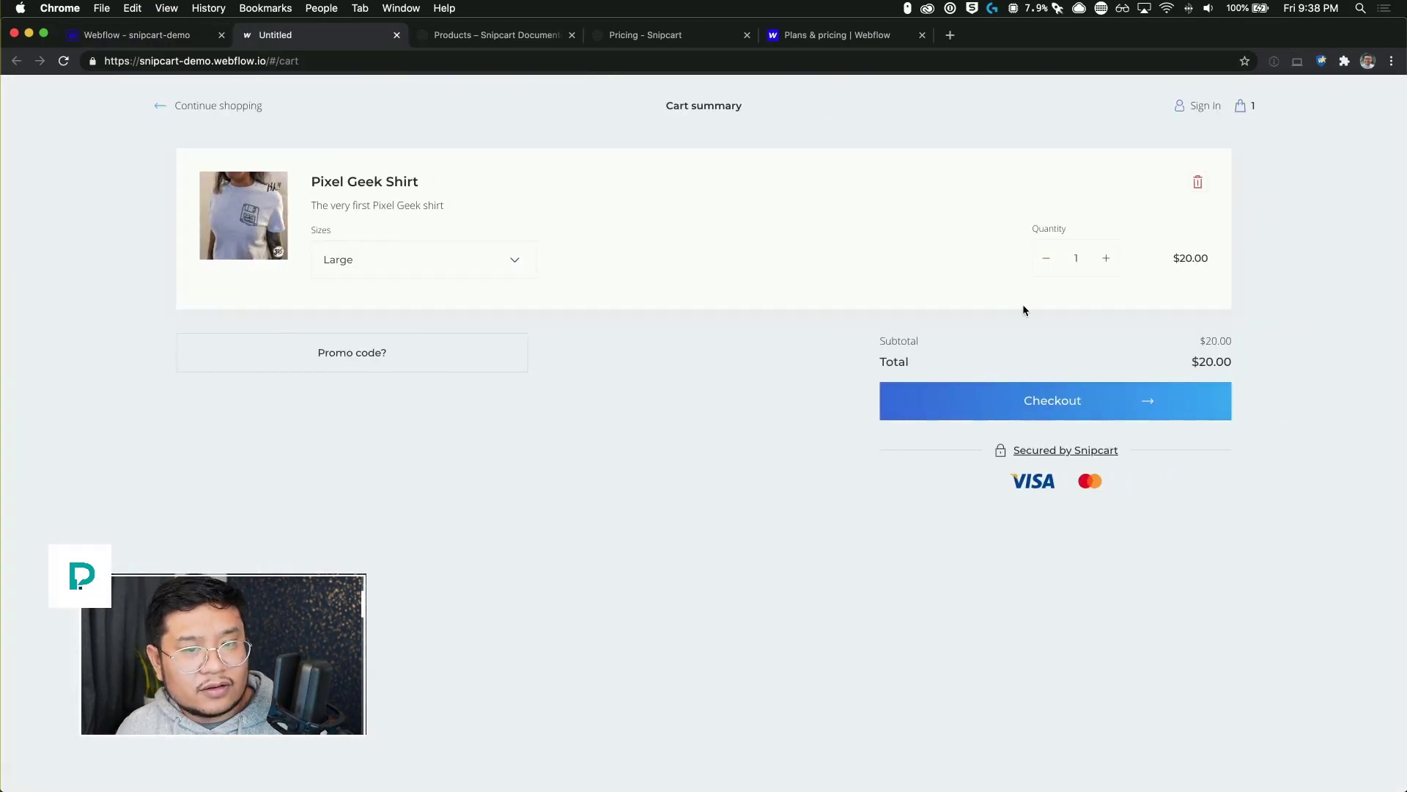
{"action": "left_click", "coordinate": [1198, 182]}
{"action": "left_click", "coordinate": [224, 107]}
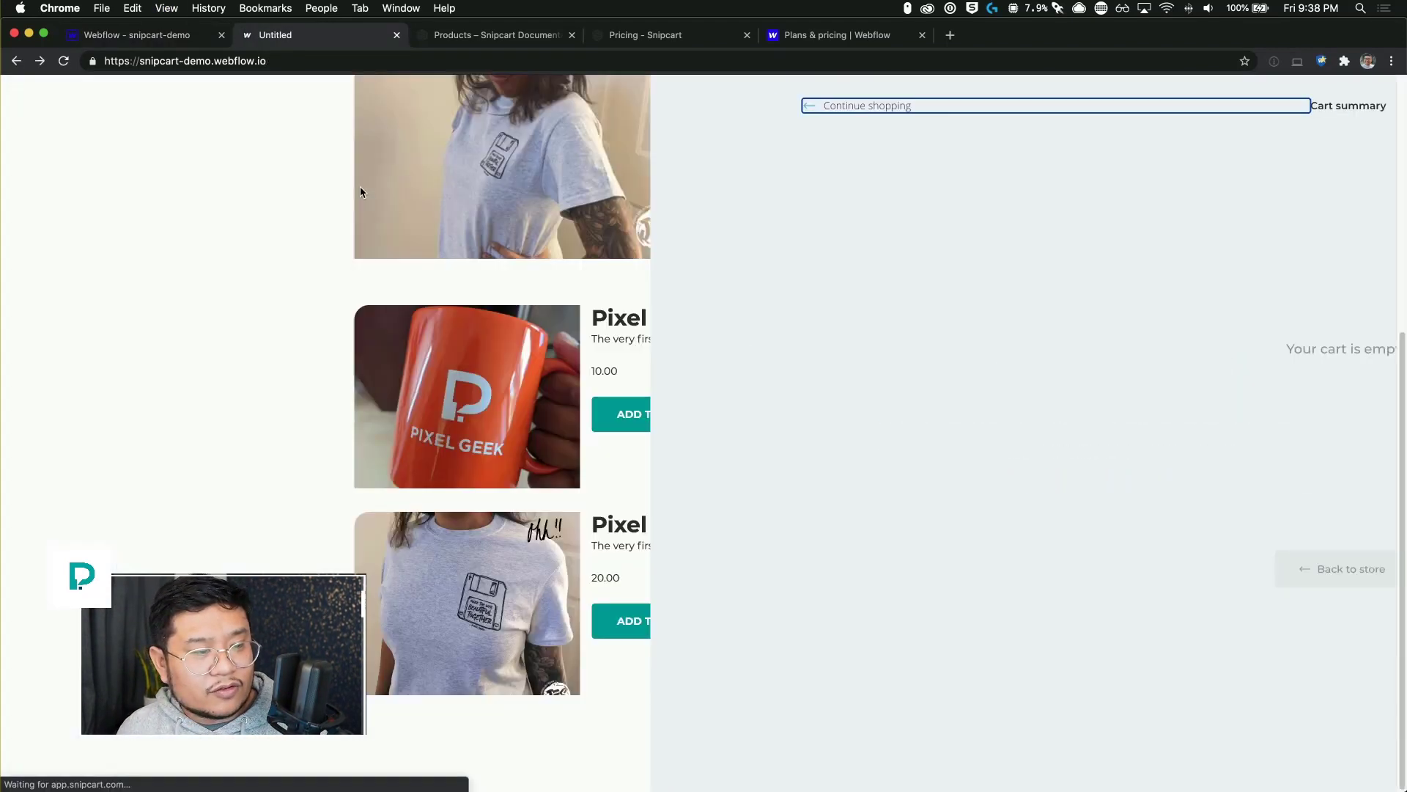
{"action": "left_click", "coordinate": [667, 408]}
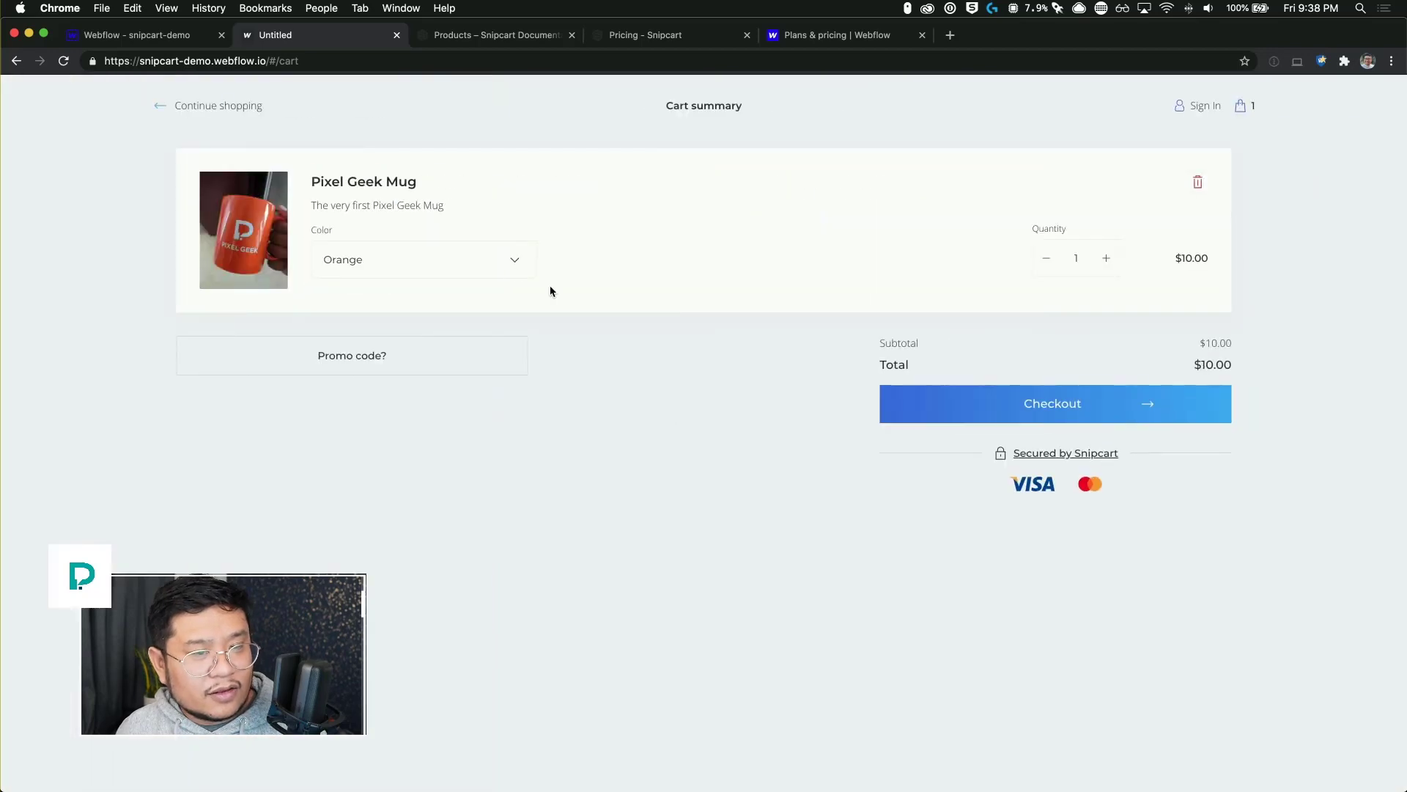
- Test the mug's Color options in the cart by choosing Teal (+2.00) and then Black
{"action": "left_click", "coordinate": [506, 266]}
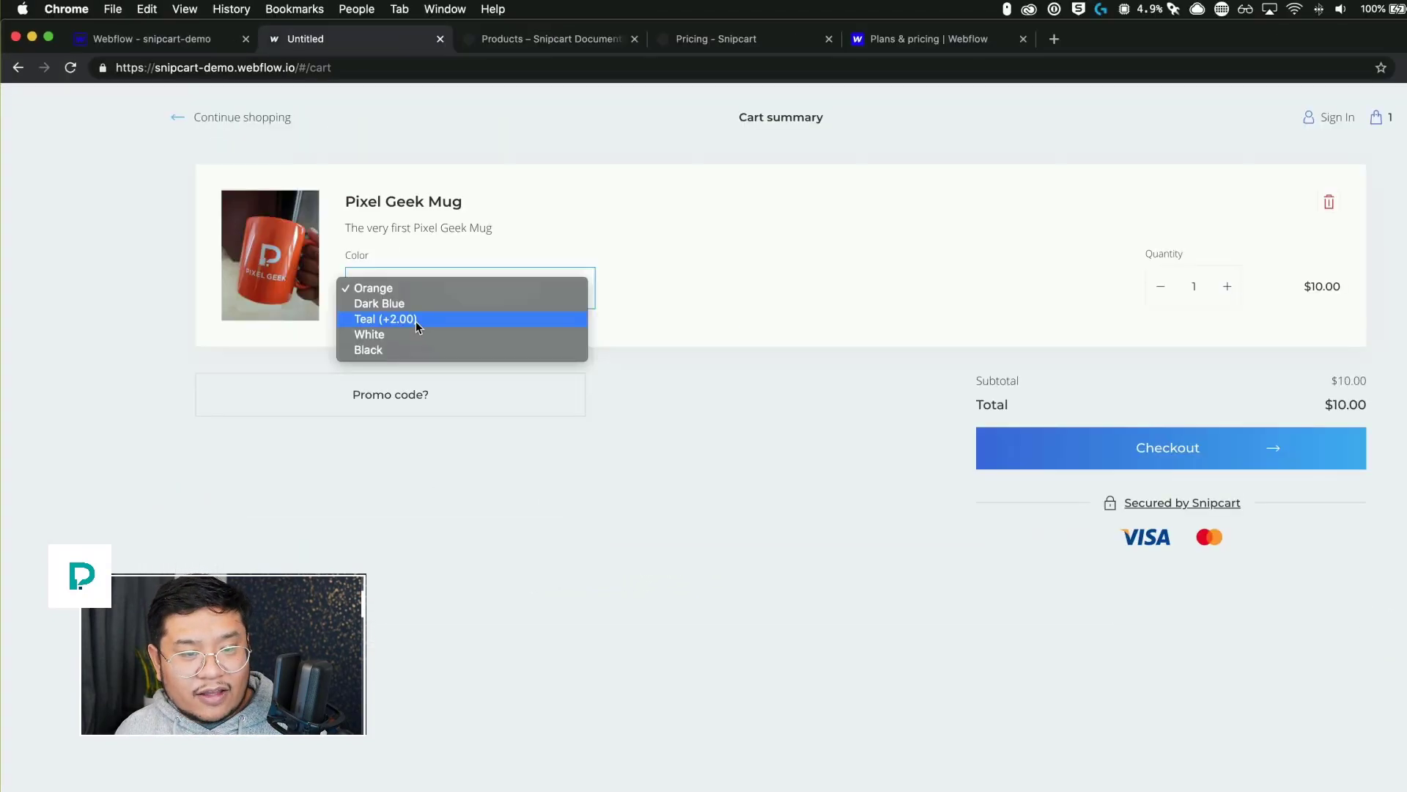
{"action": "left_click", "coordinate": [415, 321]}
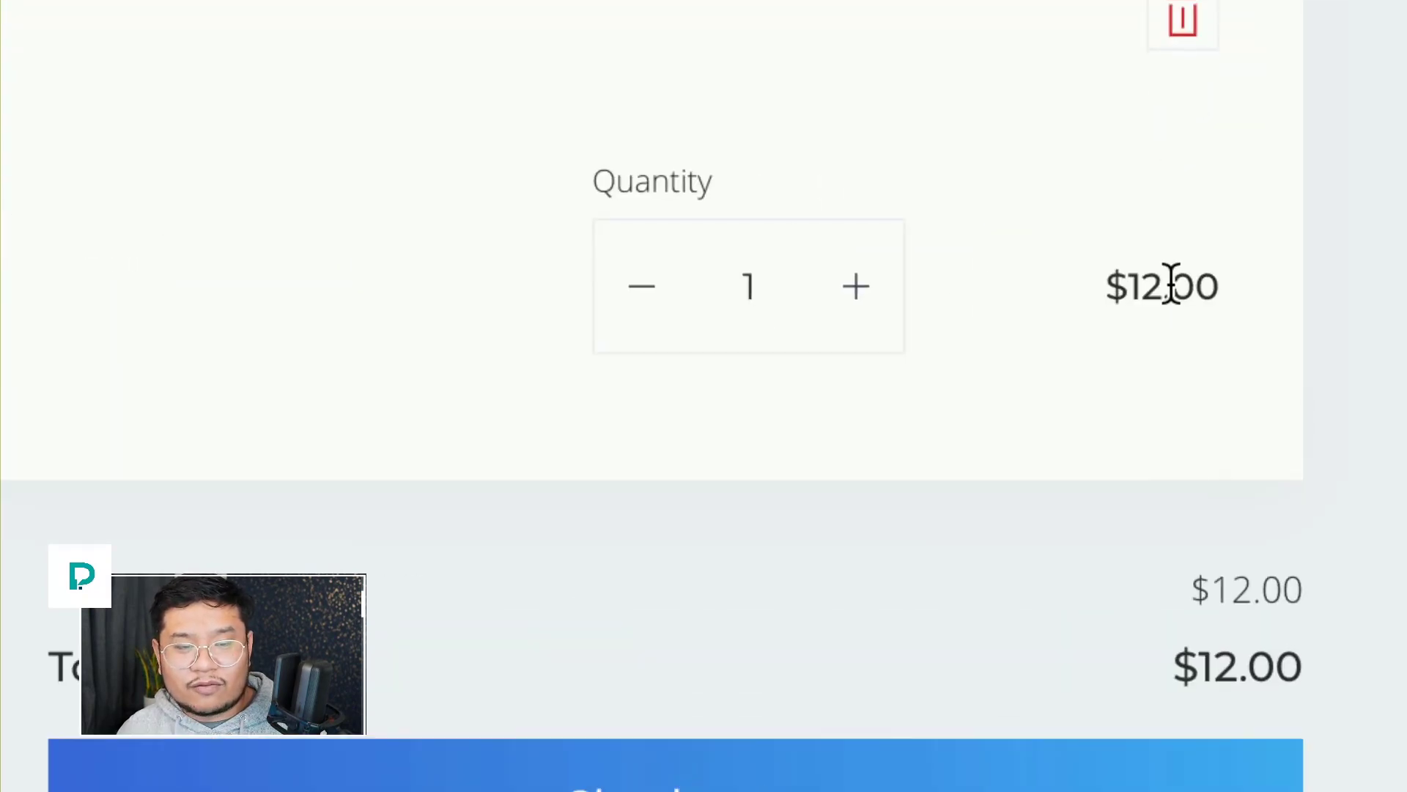
{"action": "left_click", "coordinate": [461, 269]}
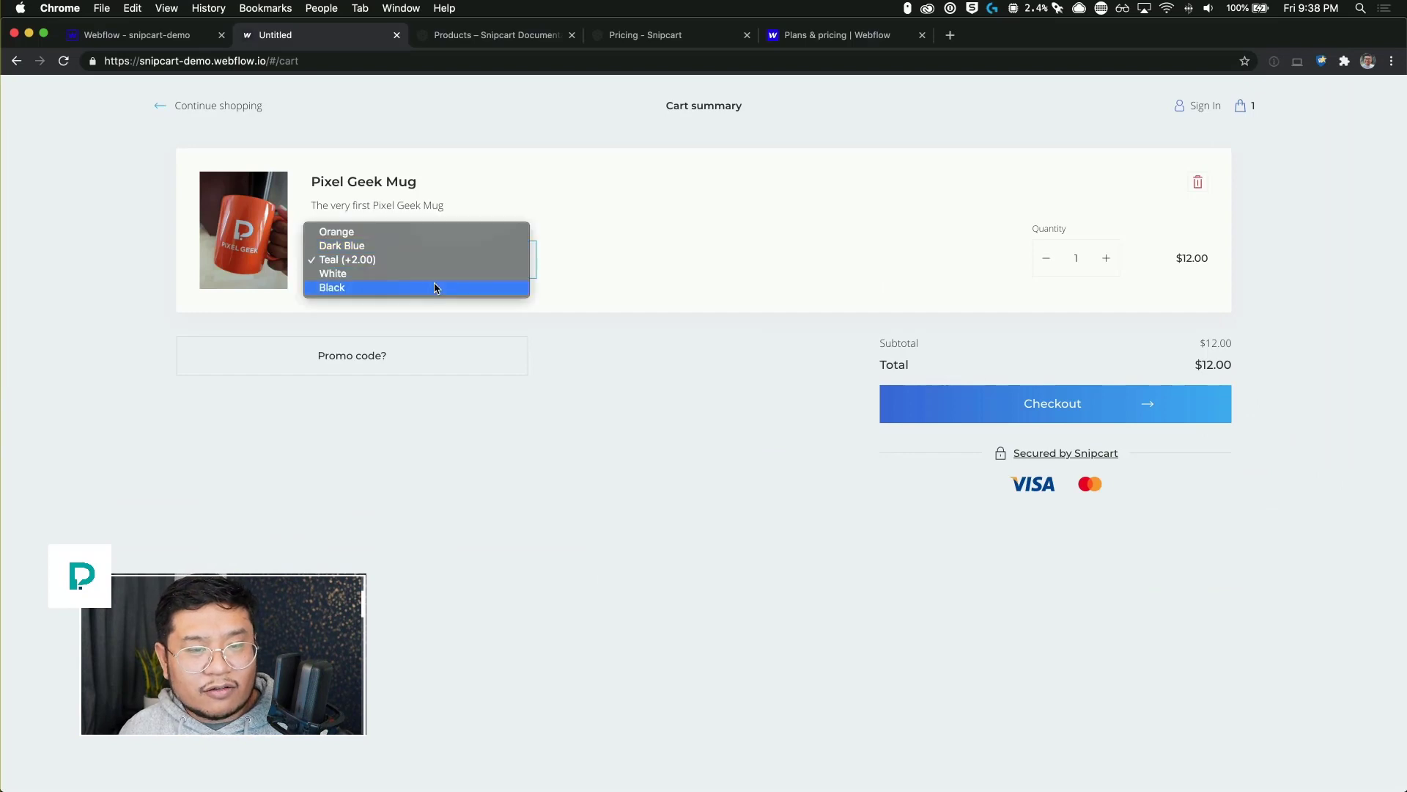
{"action": "left_click", "coordinate": [434, 283]}
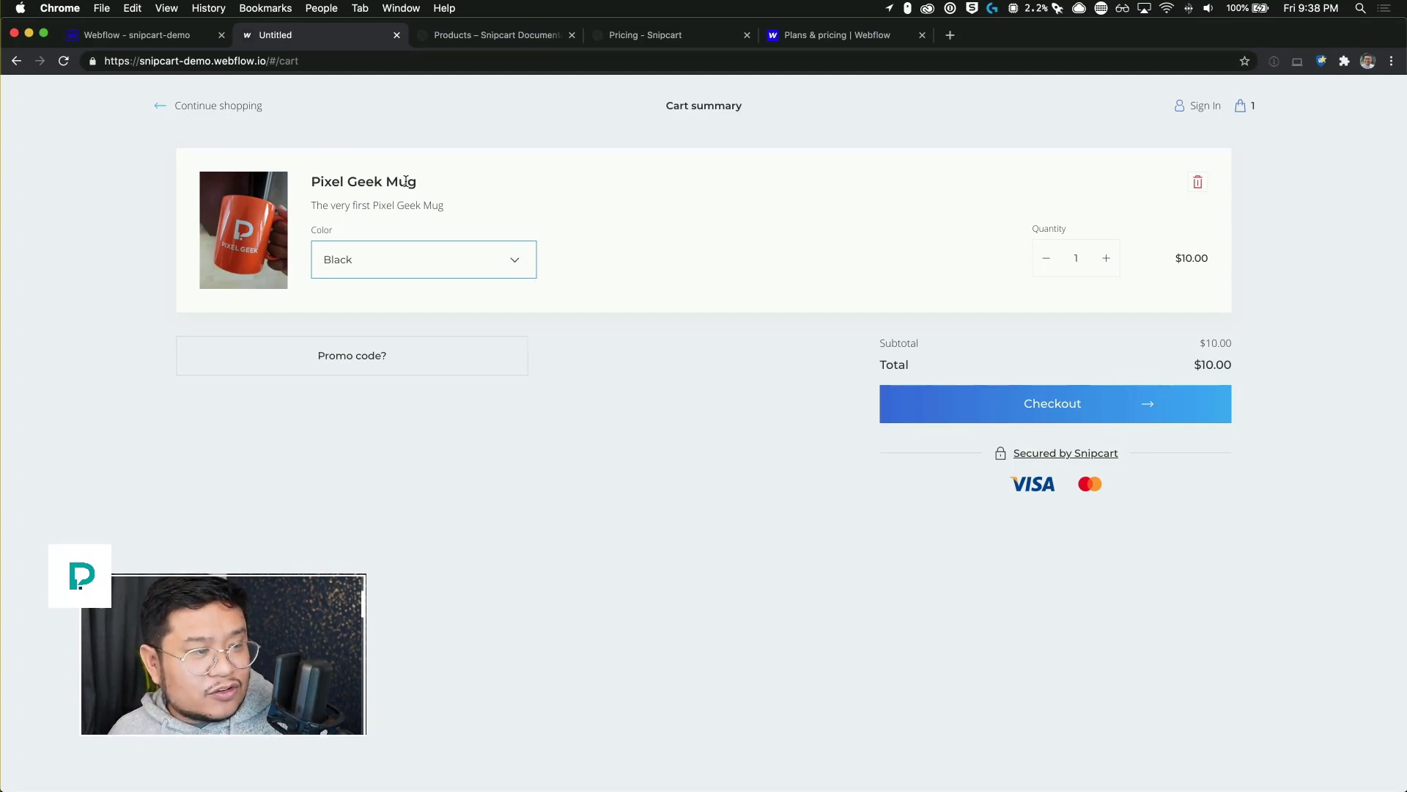
- Leave the cart and examine the dropdown, standard text box and checkbox custom field examples in the Snipcart Products documentation
{"action": "left_click", "coordinate": [241, 107]}
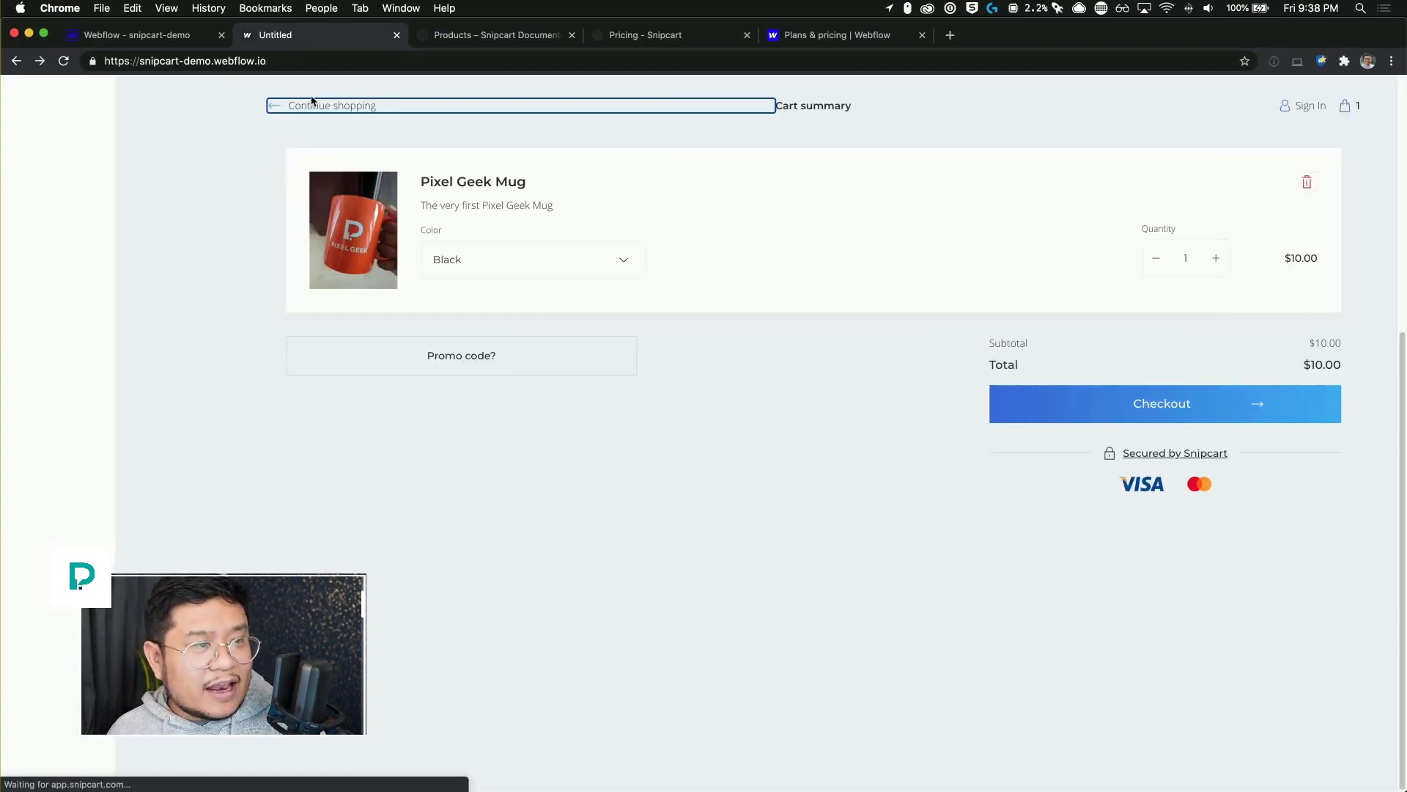
{"action": "left_click", "coordinate": [438, 41]}
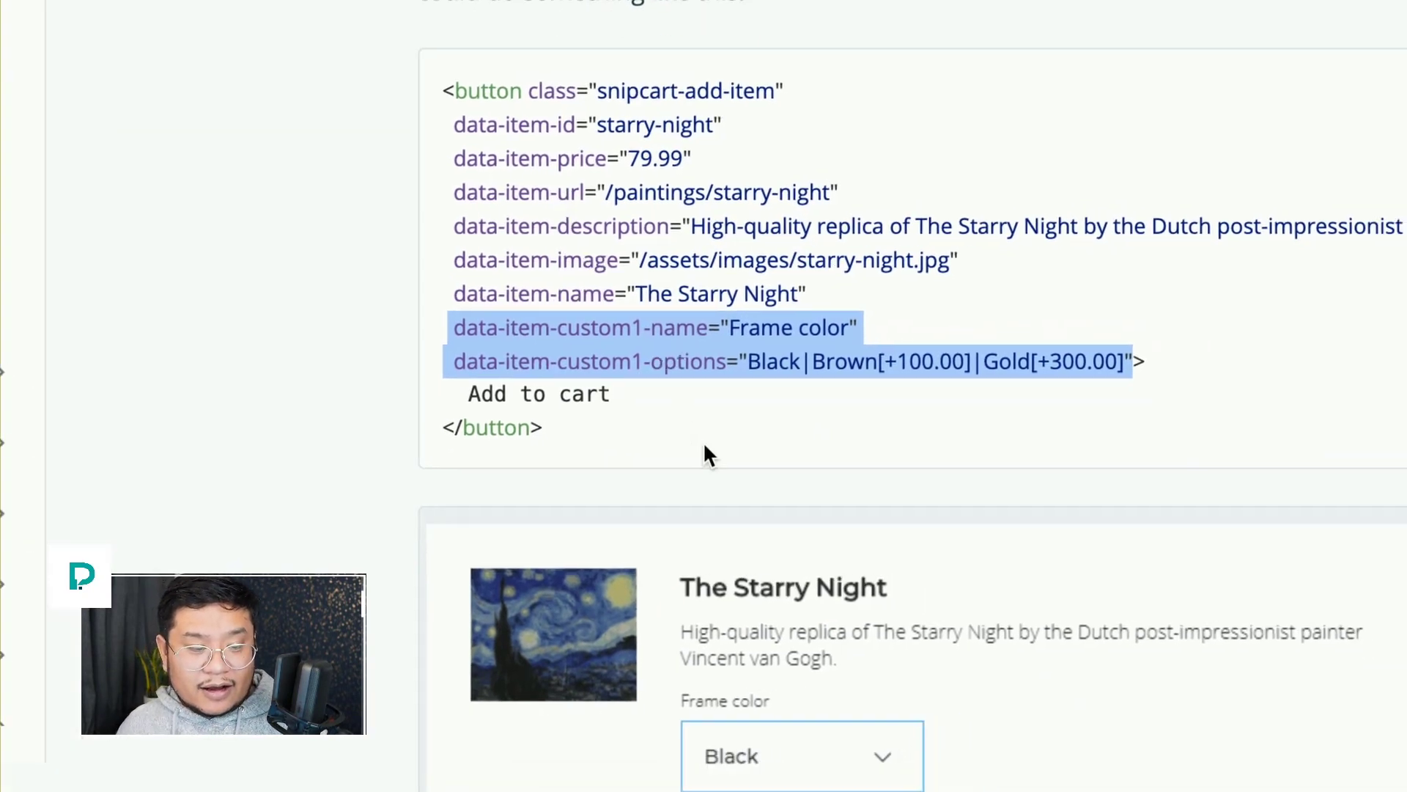
{"action": "scroll", "coordinate": [792, 634], "scroll_direction": "down", "scroll_amount": 6}
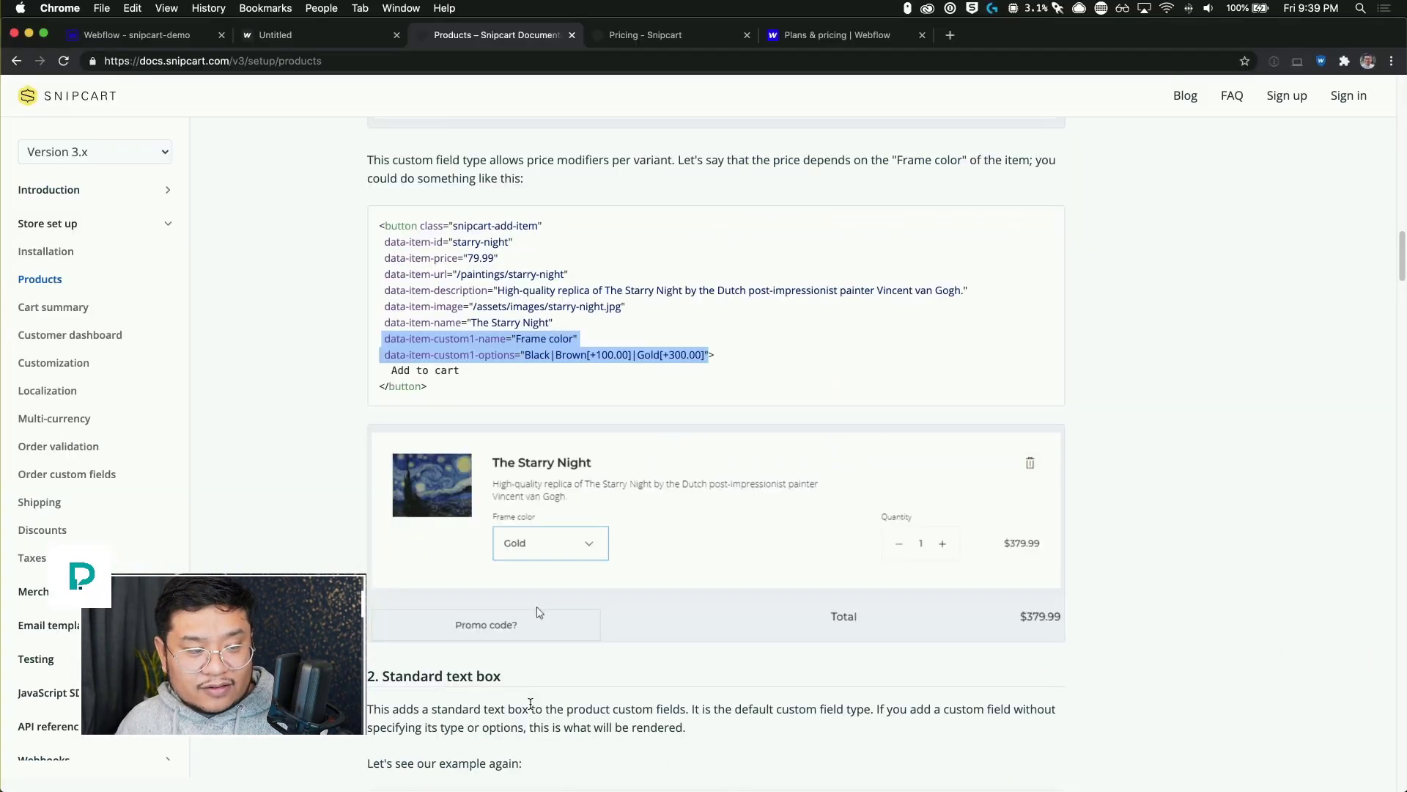
{"action": "scroll", "coordinate": [702, 629], "scroll_direction": "down", "scroll_amount": 5}
{"action": "scroll", "coordinate": [531, 713], "scroll_direction": "down", "scroll_amount": 5}
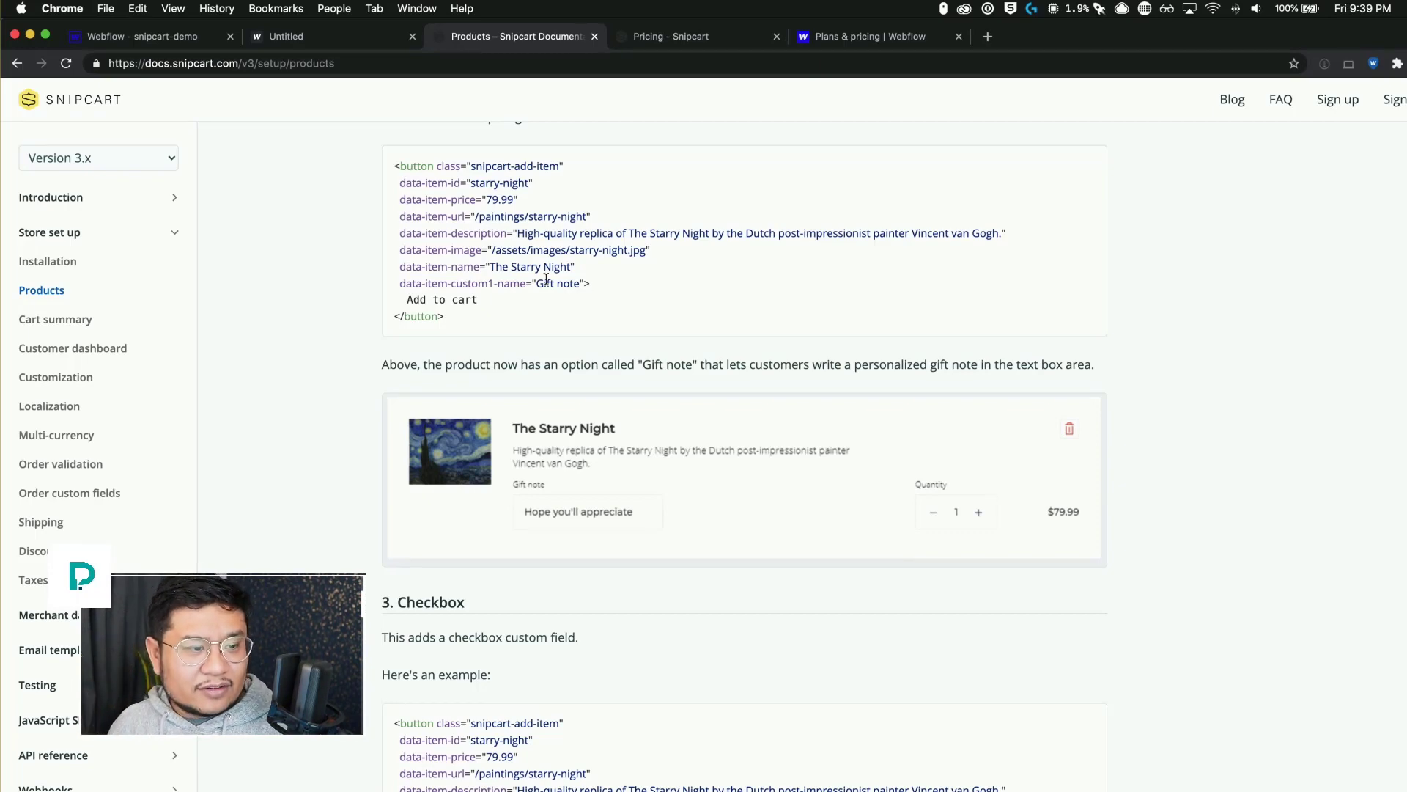
{"action": "scroll", "coordinate": [600, 481], "scroll_direction": "down", "scroll_amount": 10}
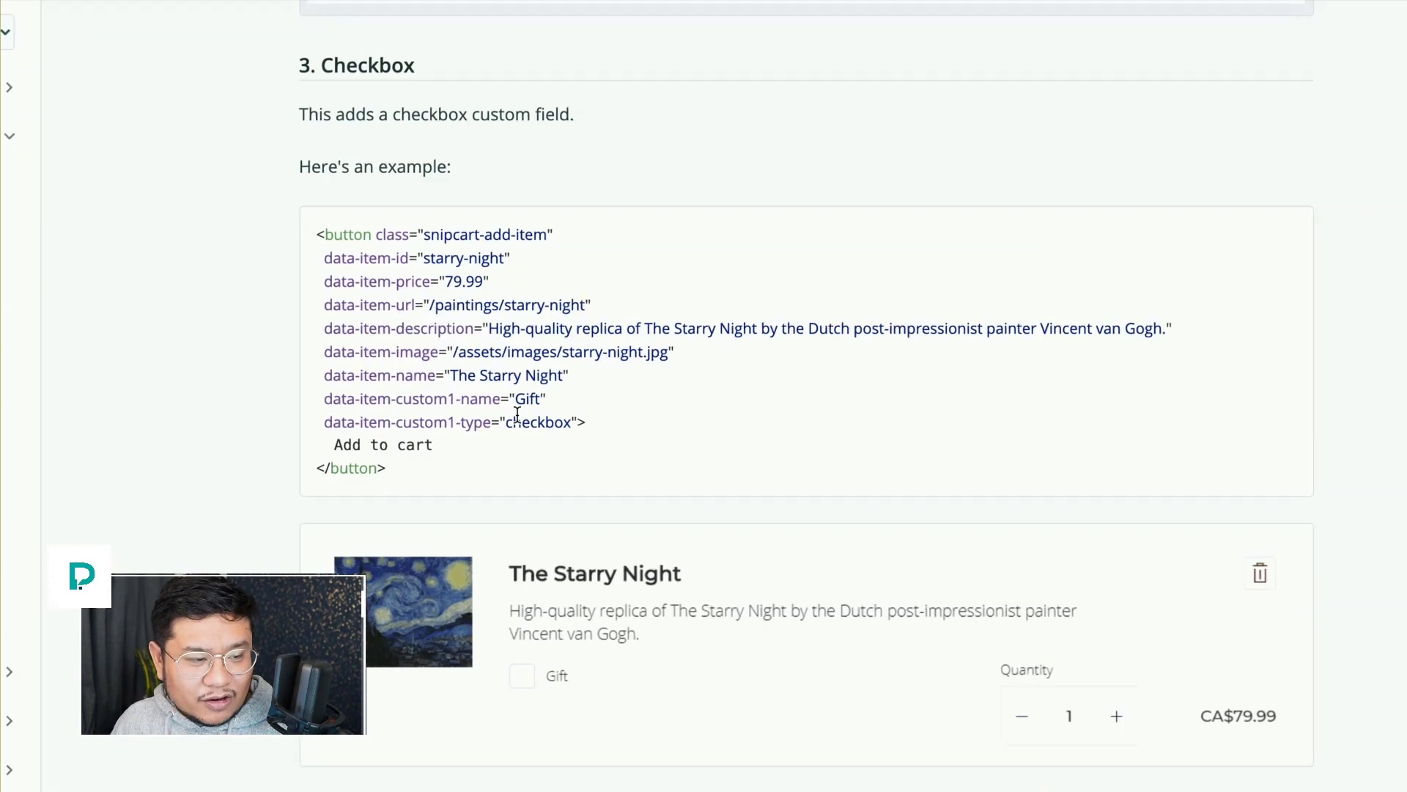
- Examine the textarea, readonly, combined custom fields and default value sections in the Snipcart Products documentation
{"action": "scroll", "coordinate": [535, 455], "scroll_direction": "down", "scroll_amount": 6}
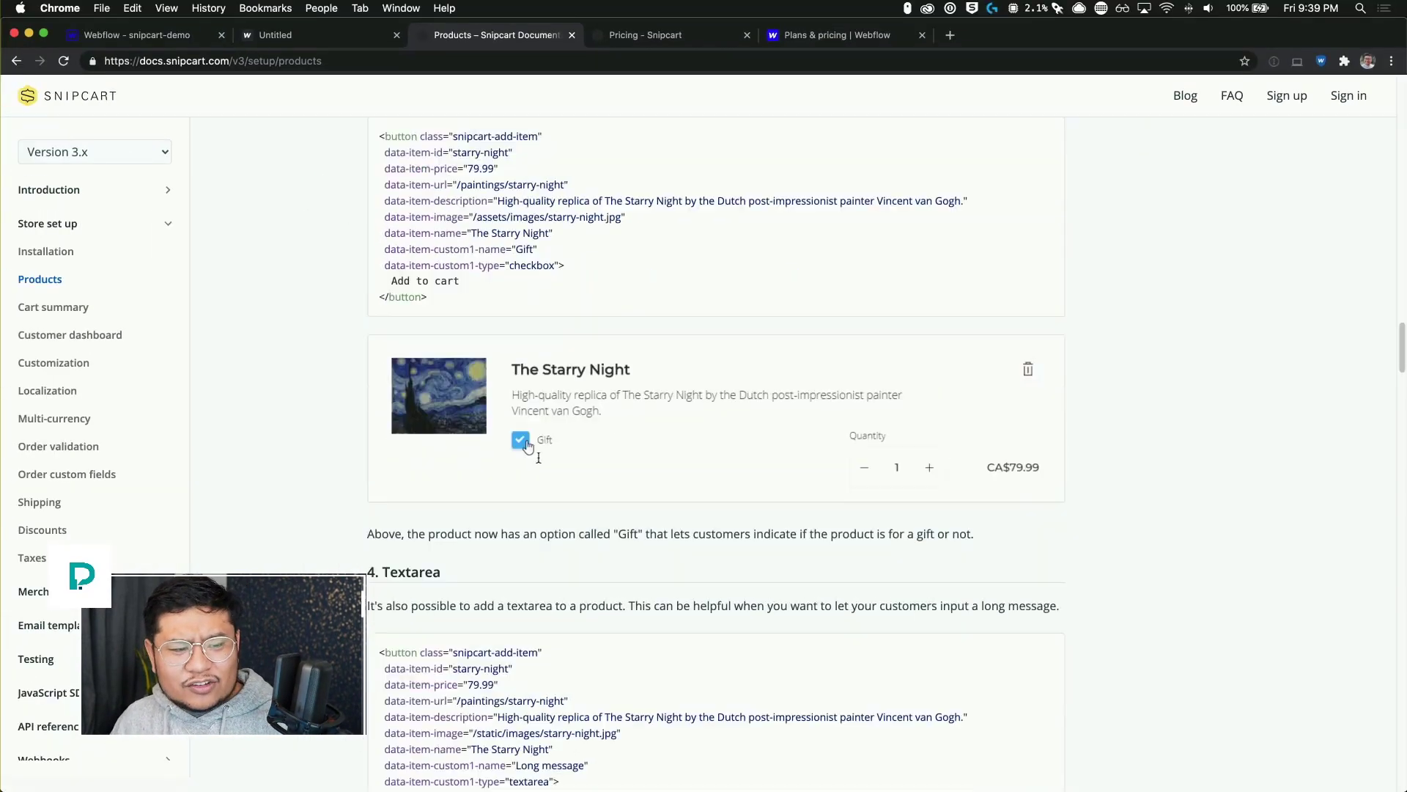
{"action": "scroll", "coordinate": [538, 454], "scroll_direction": "down", "scroll_amount": 4}
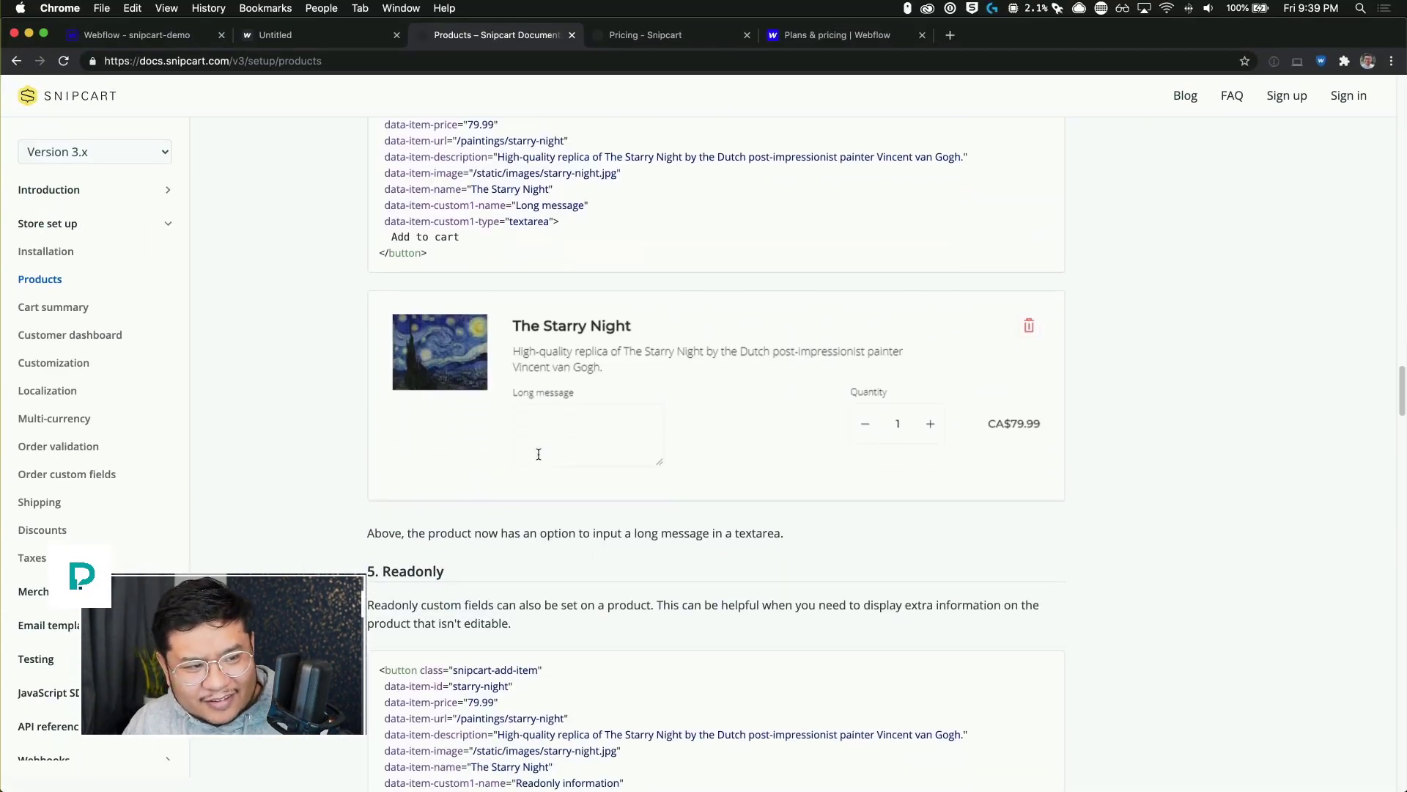
{"action": "scroll", "coordinate": [538, 458], "scroll_direction": "down", "scroll_amount": 9}
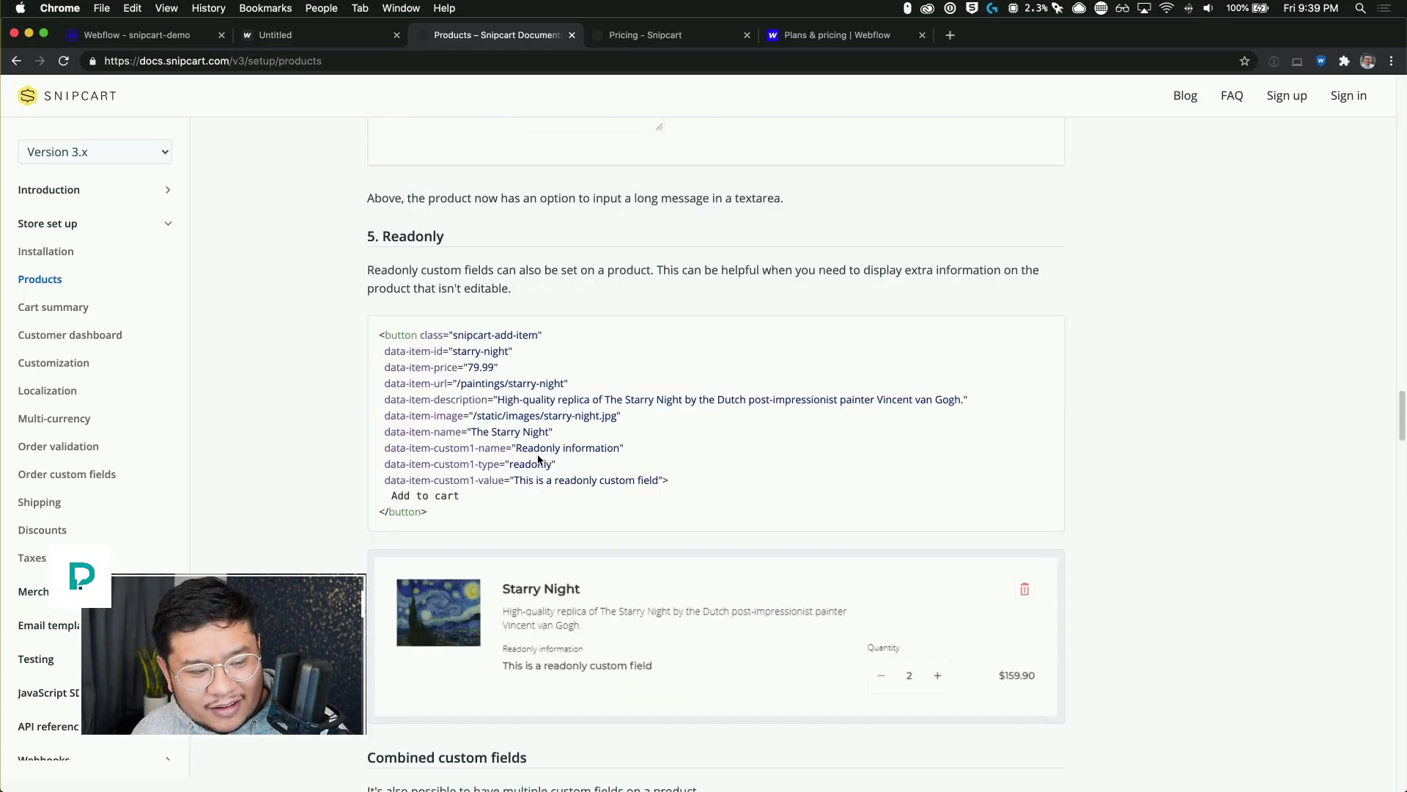
{"action": "scroll", "coordinate": [538, 460], "scroll_direction": "down", "scroll_amount": 4}
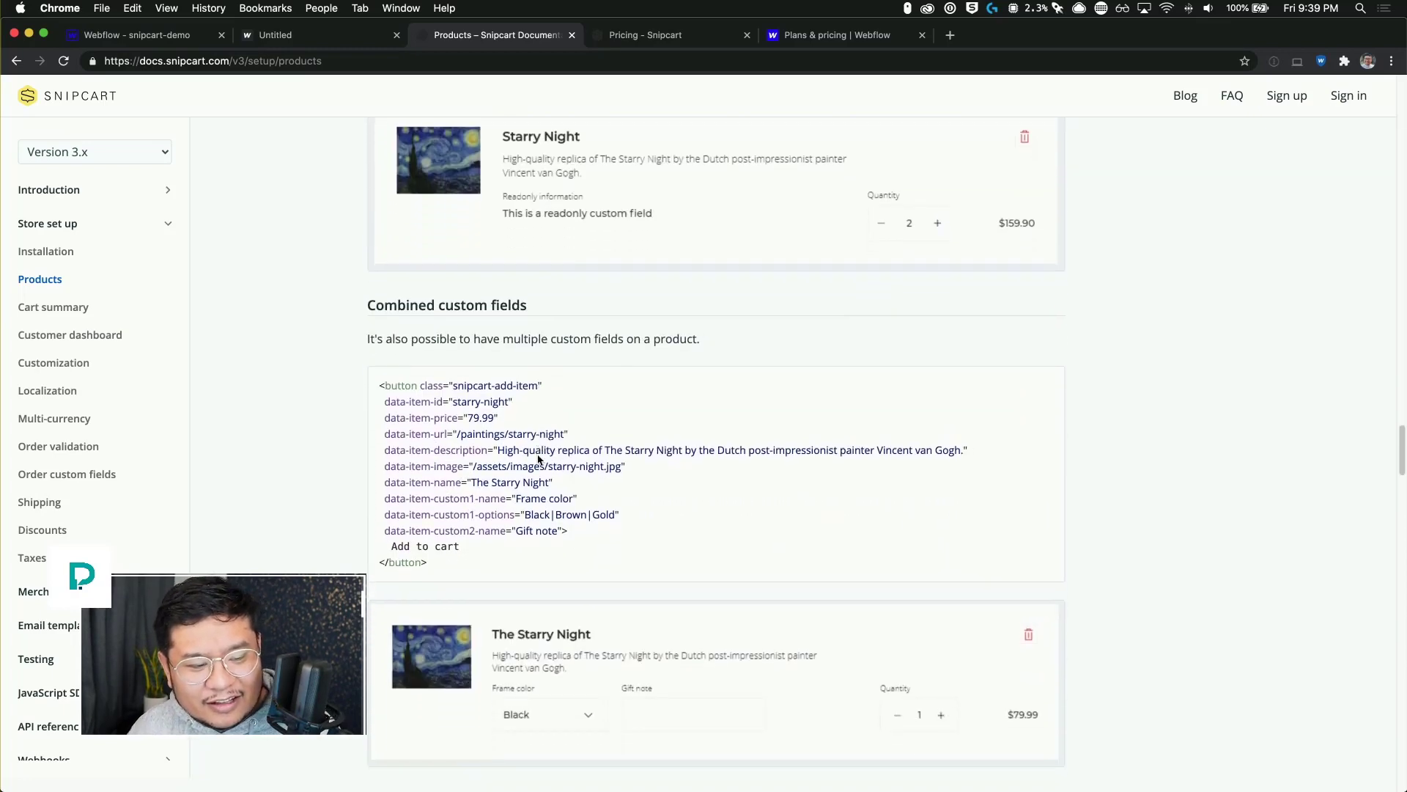
{"action": "scroll", "coordinate": [538, 459], "scroll_direction": "down", "scroll_amount": 1}
{"action": "scroll", "coordinate": [538, 456], "scroll_direction": "down", "scroll_amount": 5}
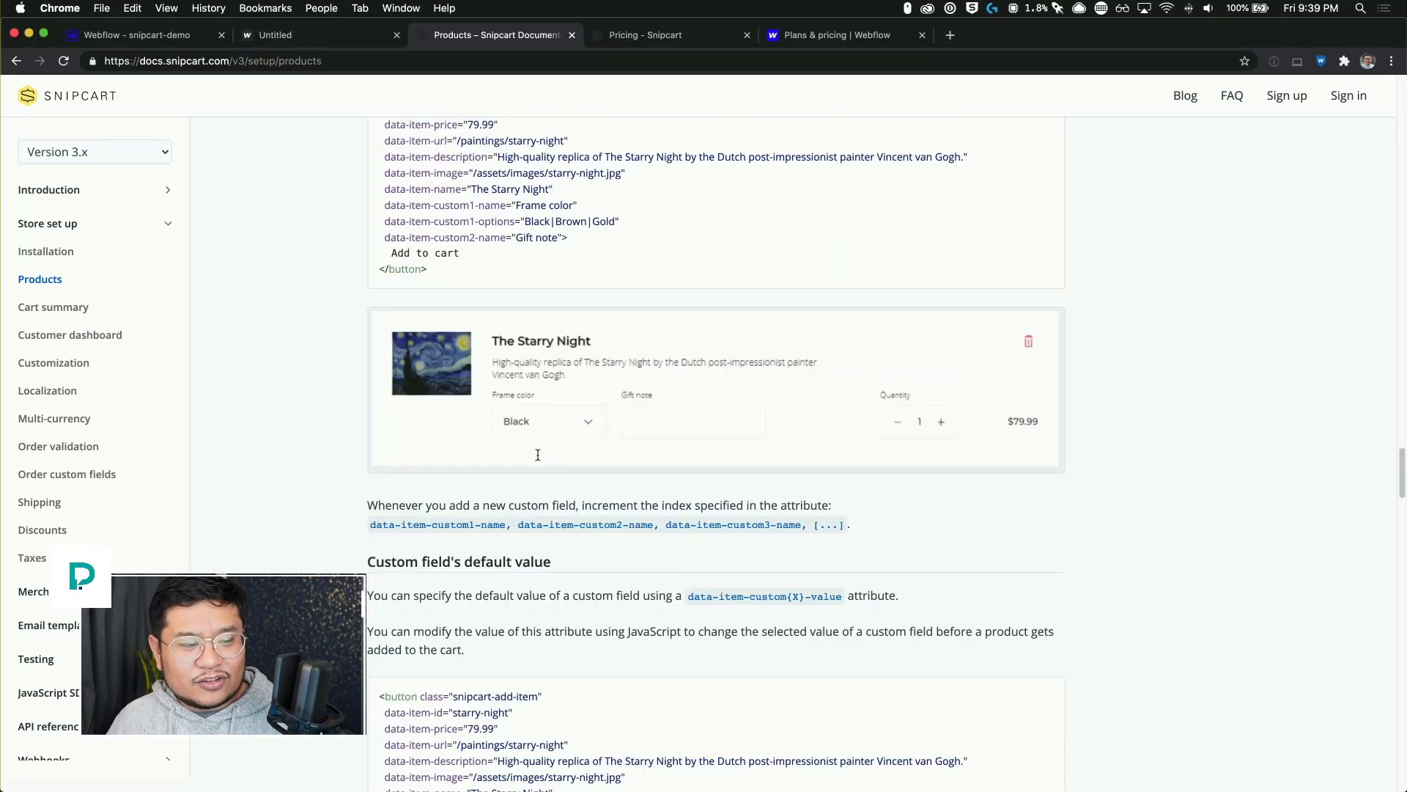
{"action": "scroll", "coordinate": [538, 459], "scroll_direction": "down", "scroll_amount": 7}
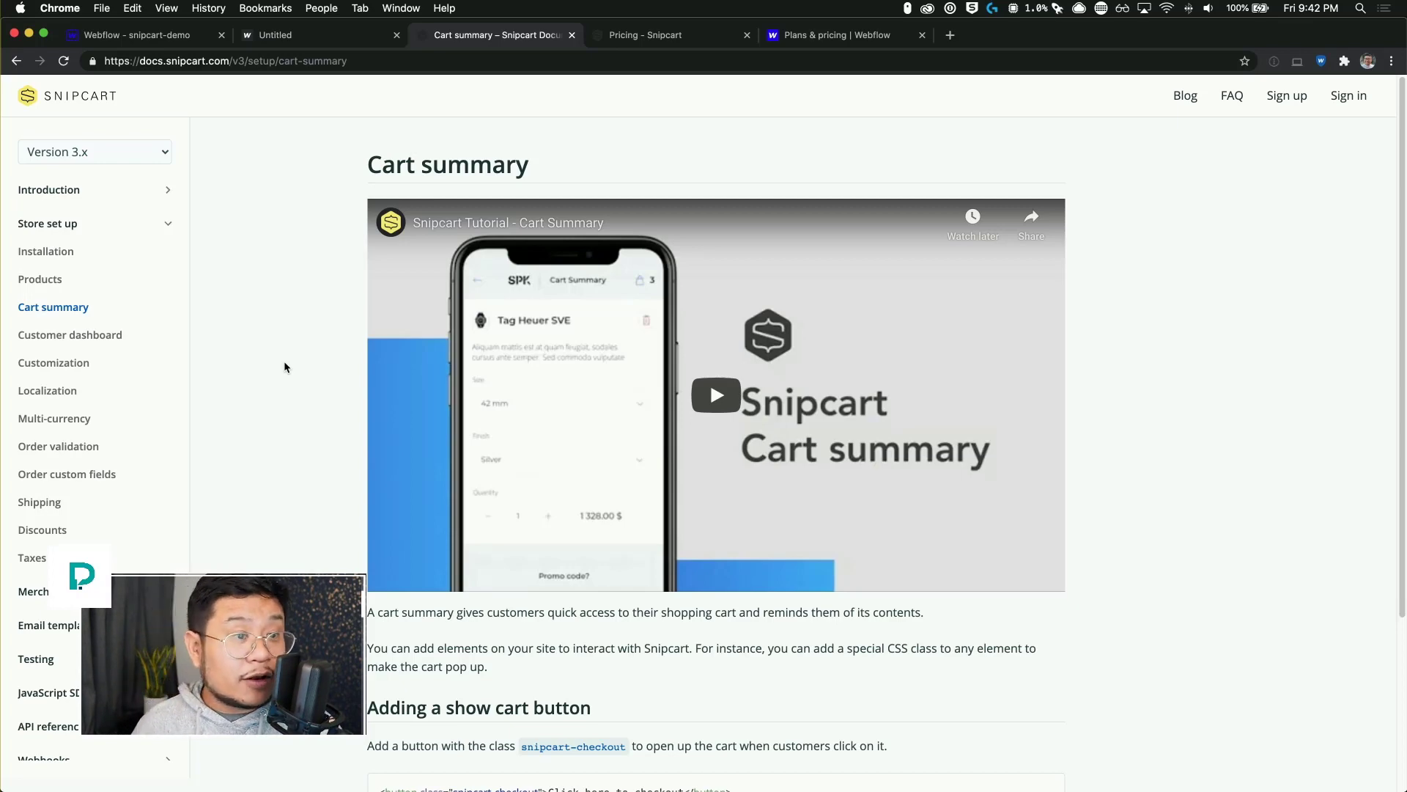
- On the live snipcart-demo site, add the featured Pixel Geek T-Shirt, empty the cart of shirt and mug, and return to the store
{"action": "left_click", "coordinate": [315, 35]}
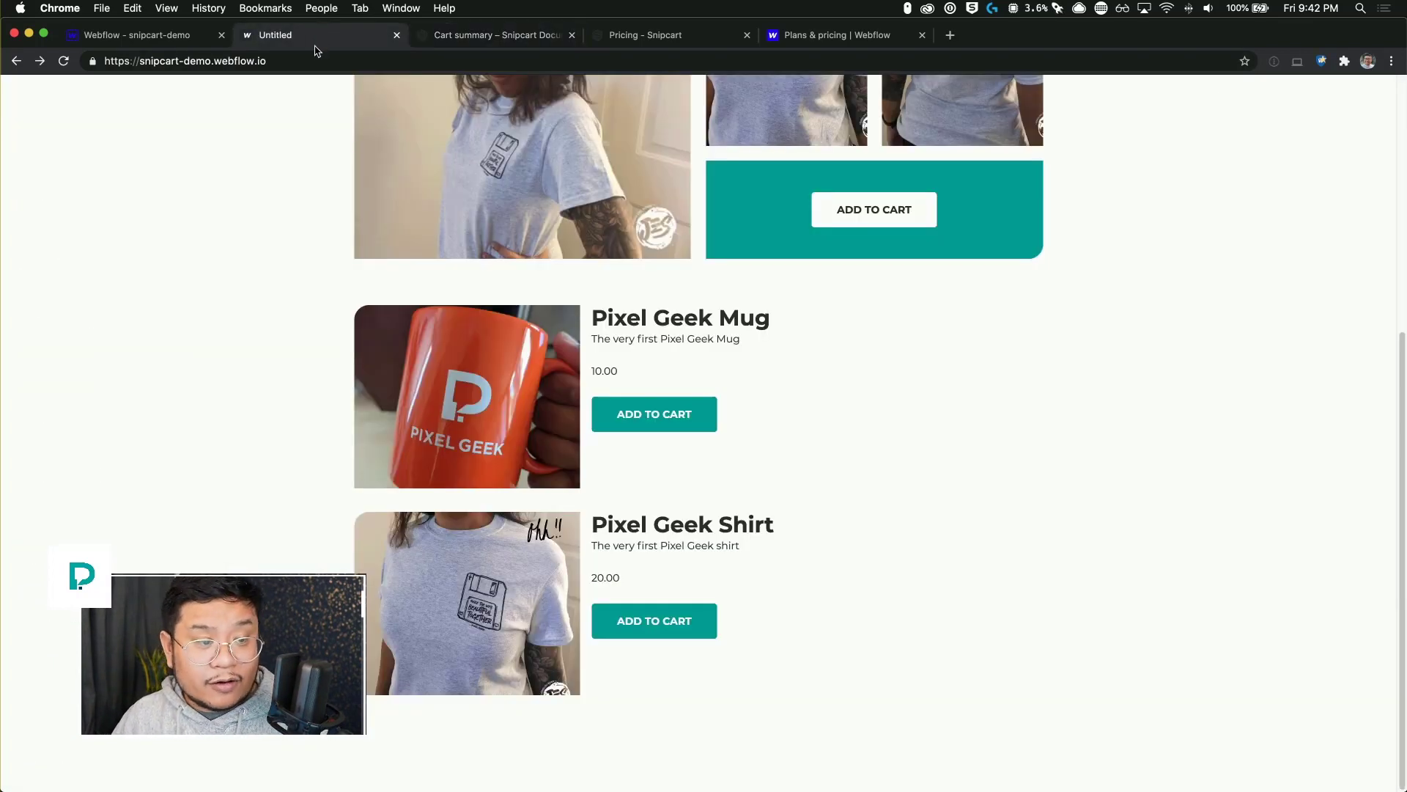
{"action": "scroll", "coordinate": [901, 620], "scroll_direction": "up", "scroll_amount": 5}
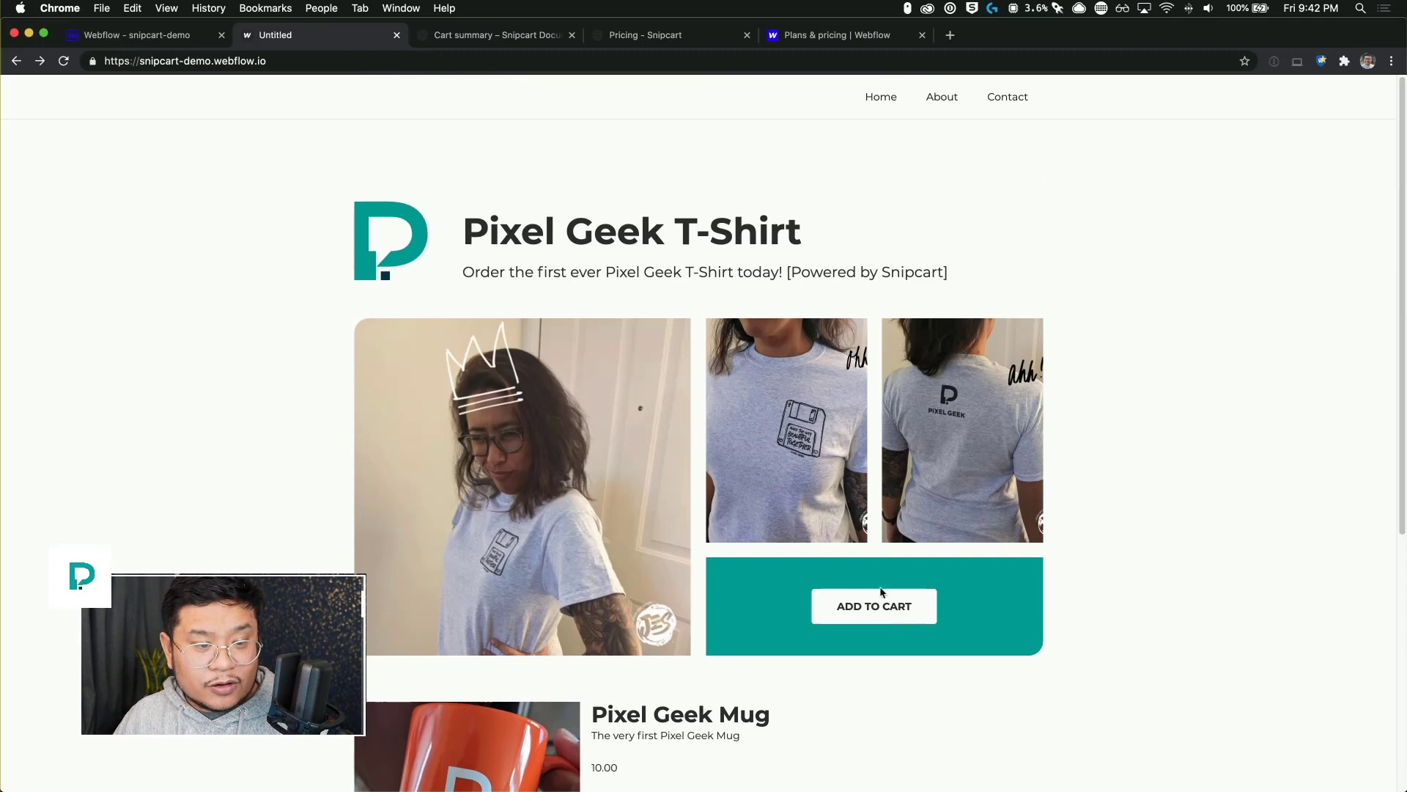
{"action": "left_click", "coordinate": [902, 619]}
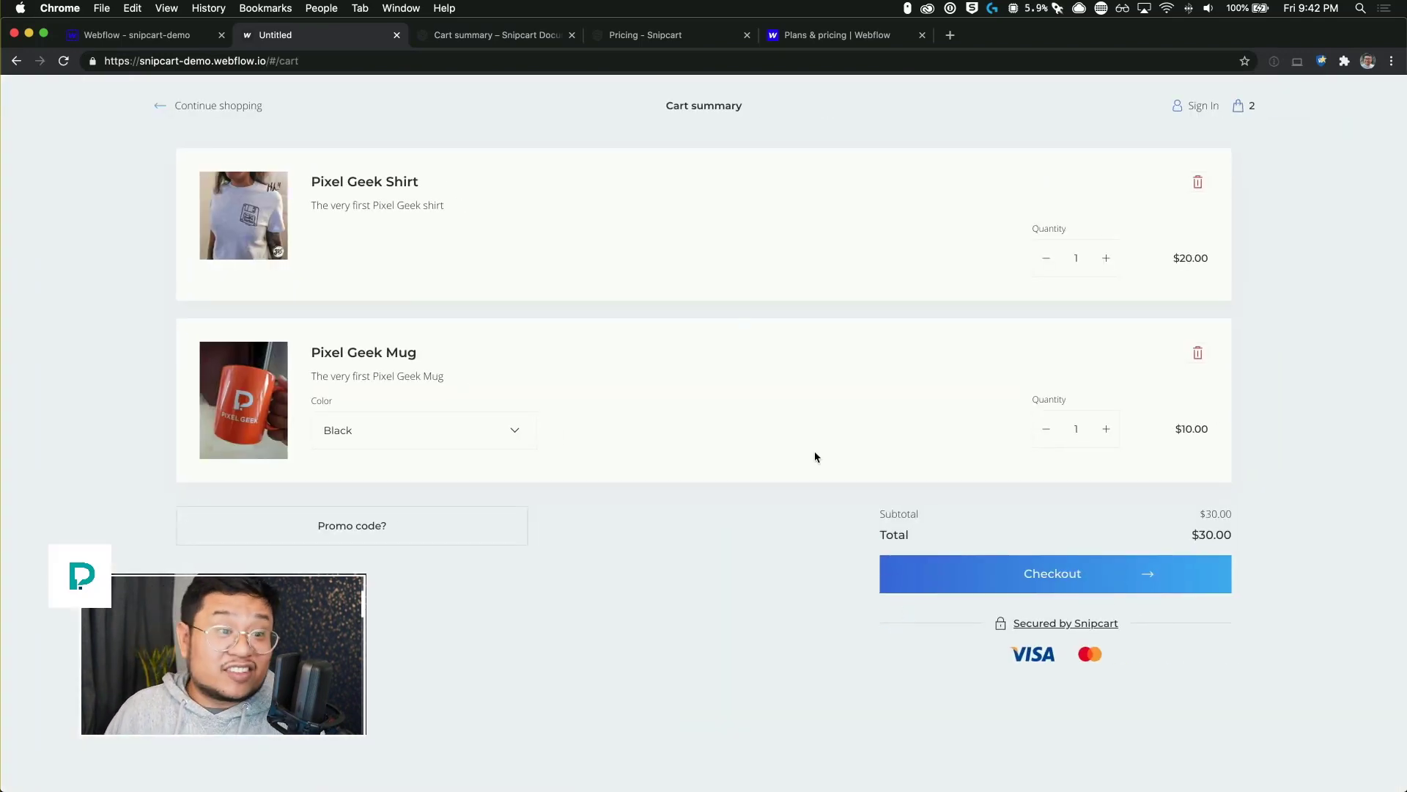
{"action": "left_click", "coordinate": [1197, 182]}
{"action": "left_click", "coordinate": [1199, 185]}
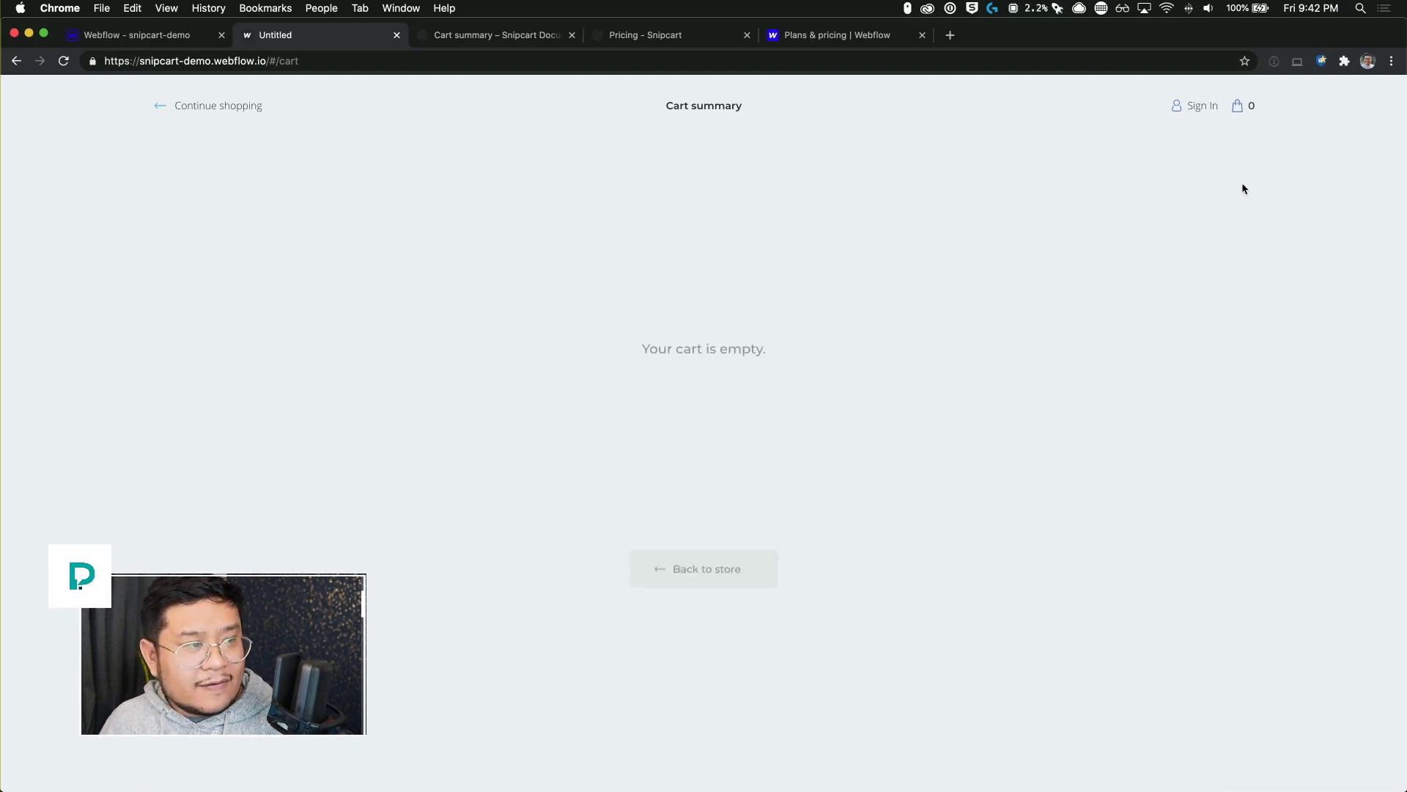
{"action": "left_click", "coordinate": [227, 110]}
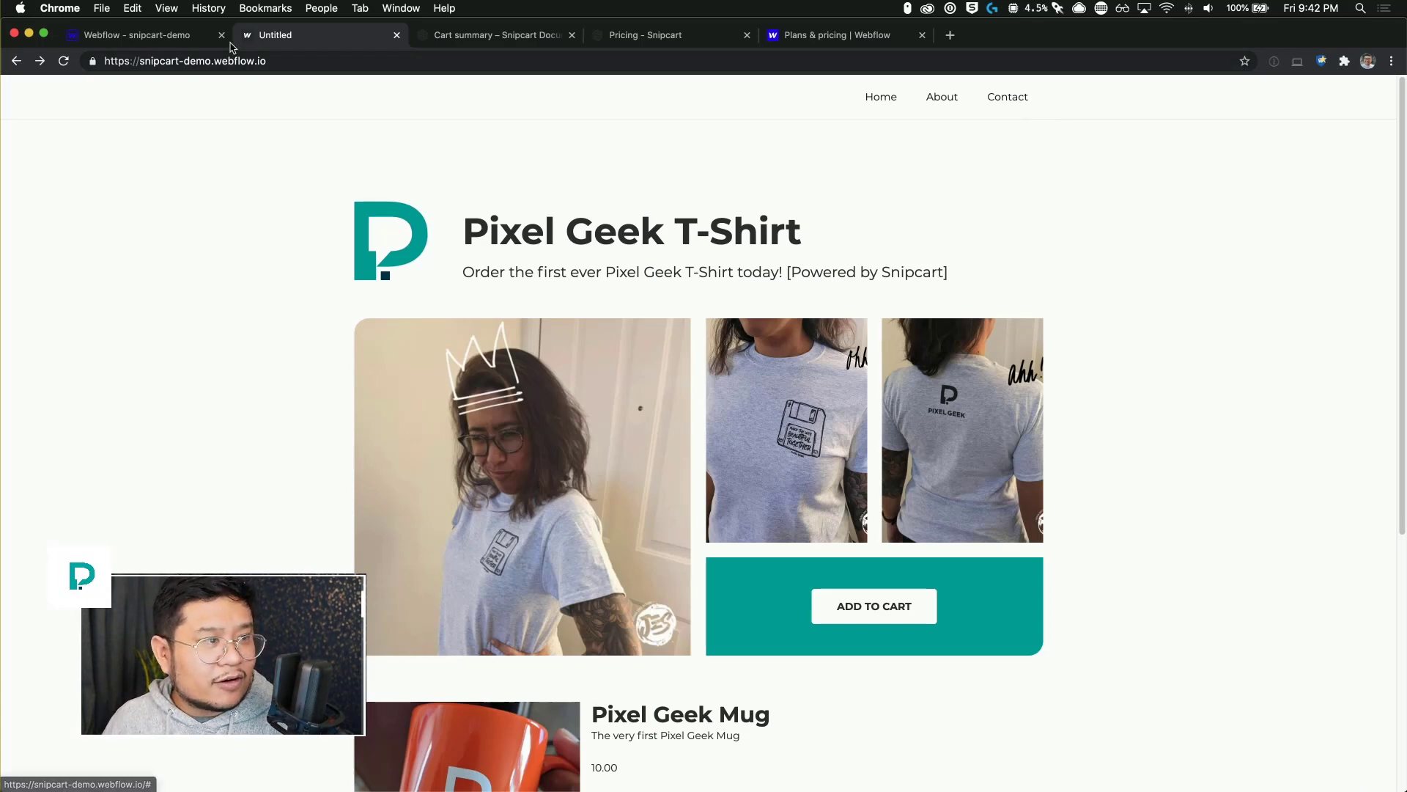
- In the Webflow Designer, duplicate the navbar's Contact link and rename the last copy to Cart
{"action": "left_click", "coordinate": [164, 43]}
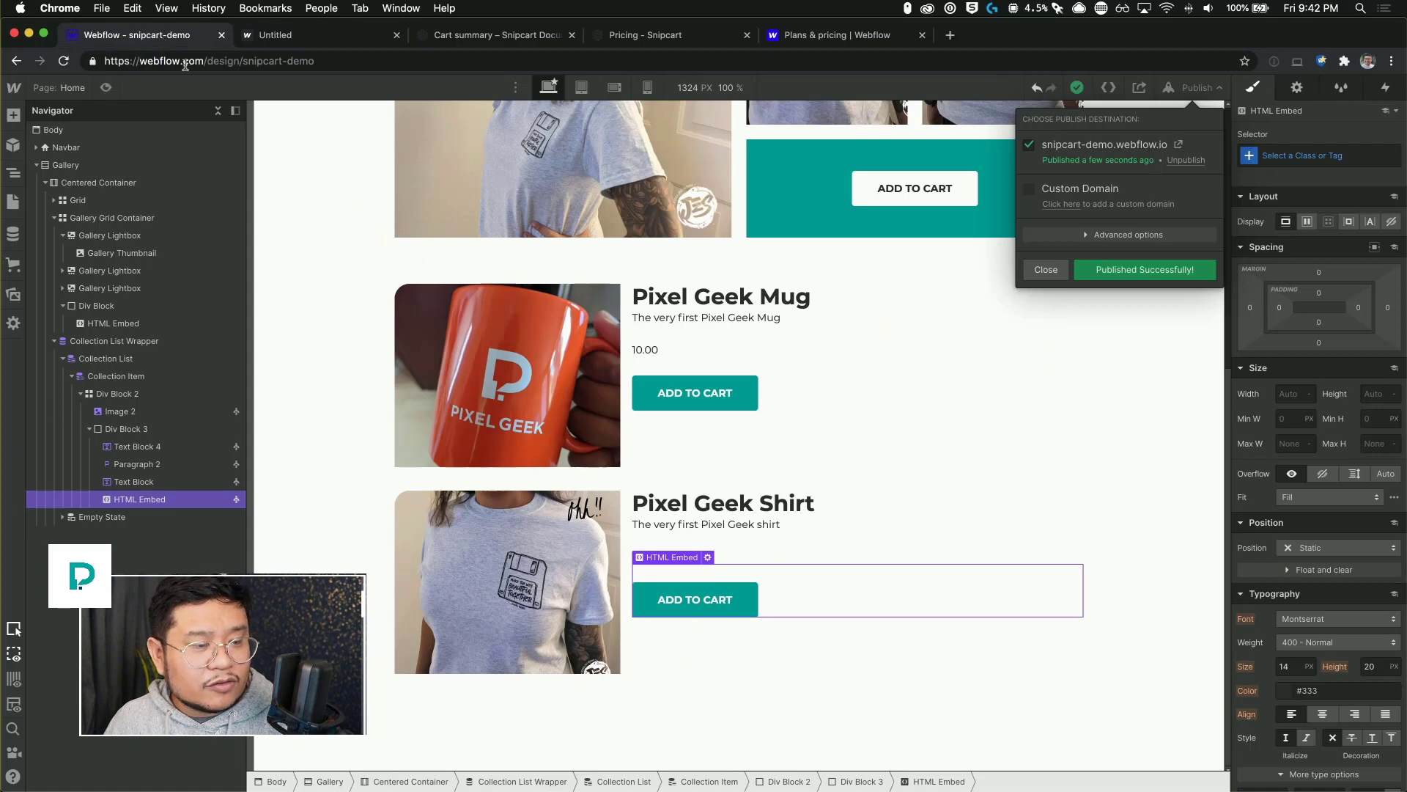
{"action": "left_click", "coordinate": [966, 579]}
{"action": "scroll", "coordinate": [956, 480], "scroll_direction": "up", "scroll_amount": 6}
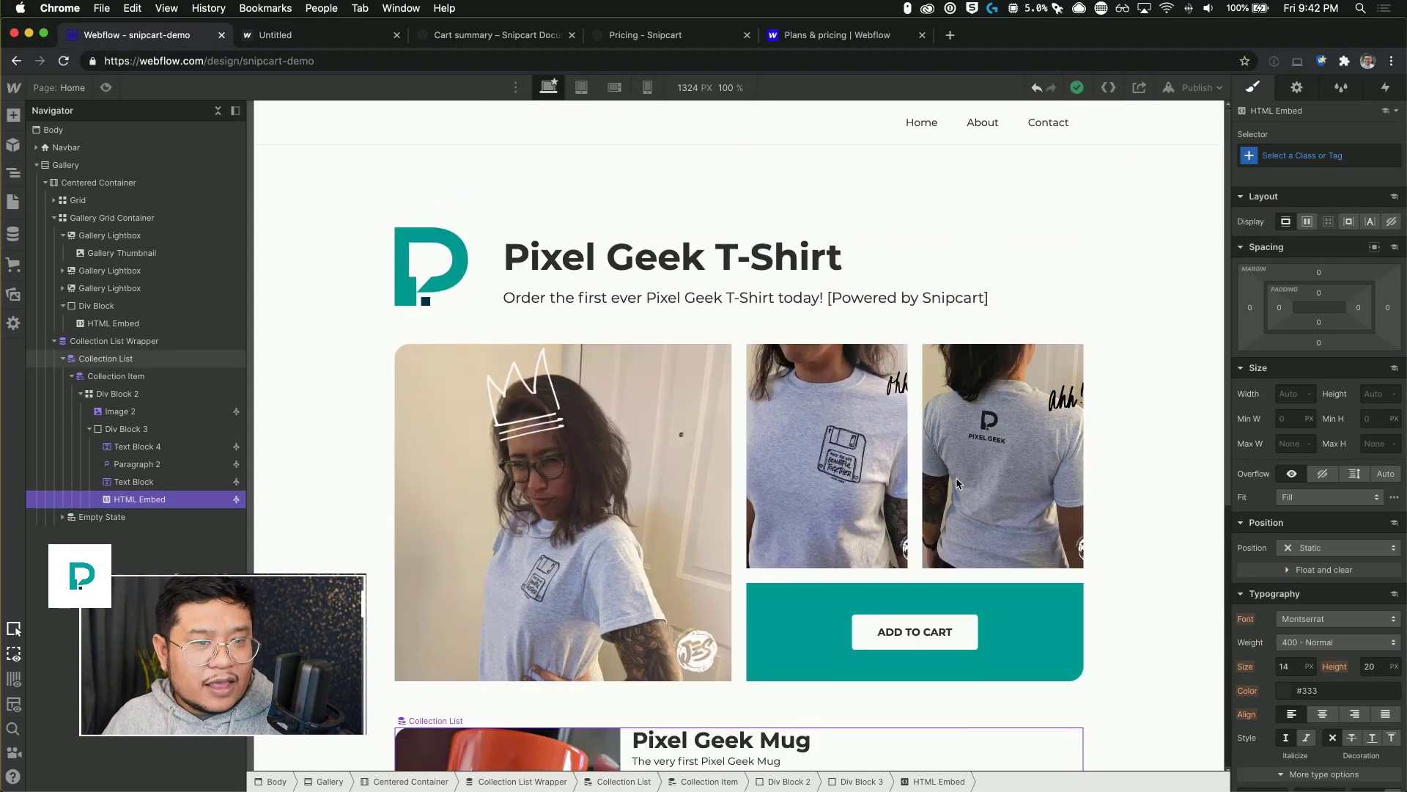
{"action": "left_click", "coordinate": [1045, 124]}
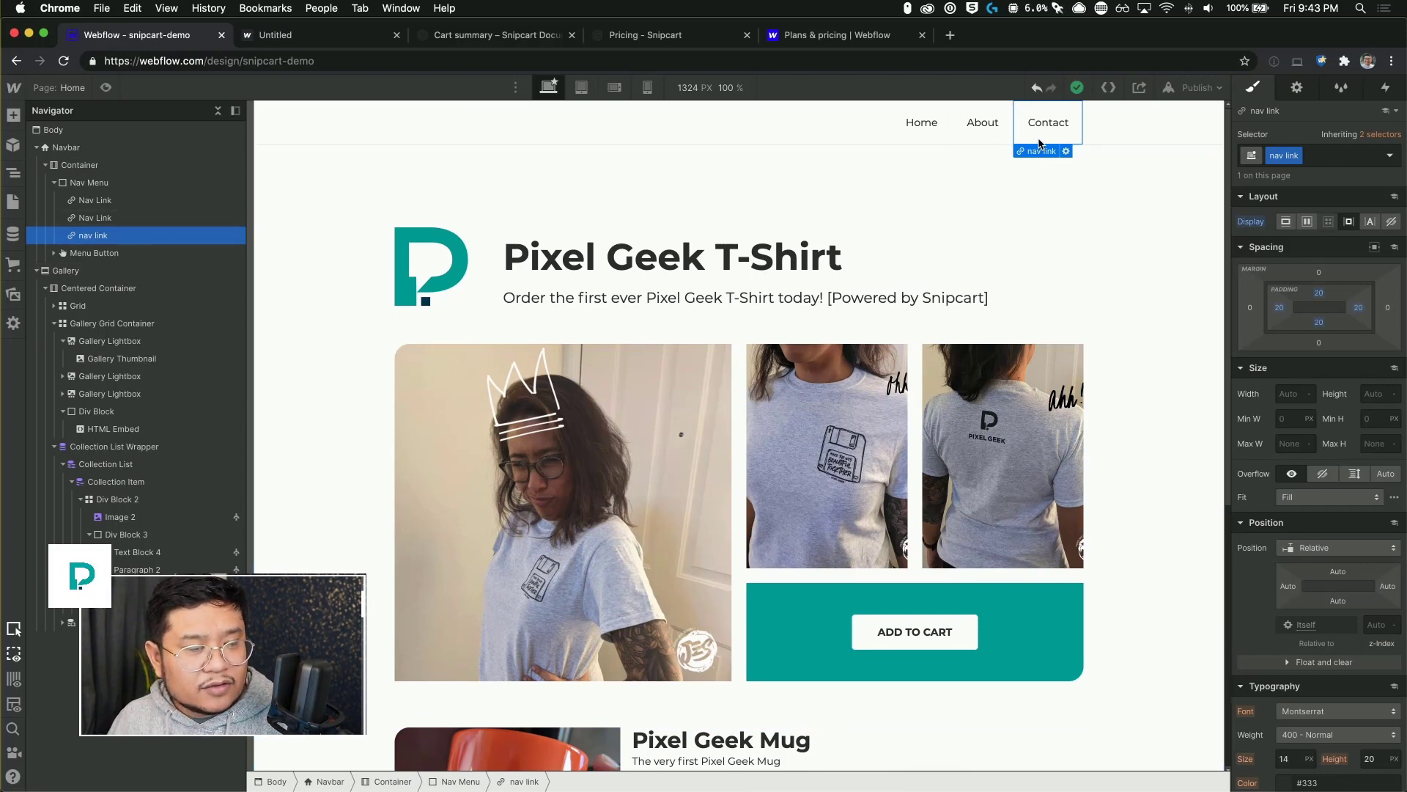
{"action": "key", "text": "super+d"}
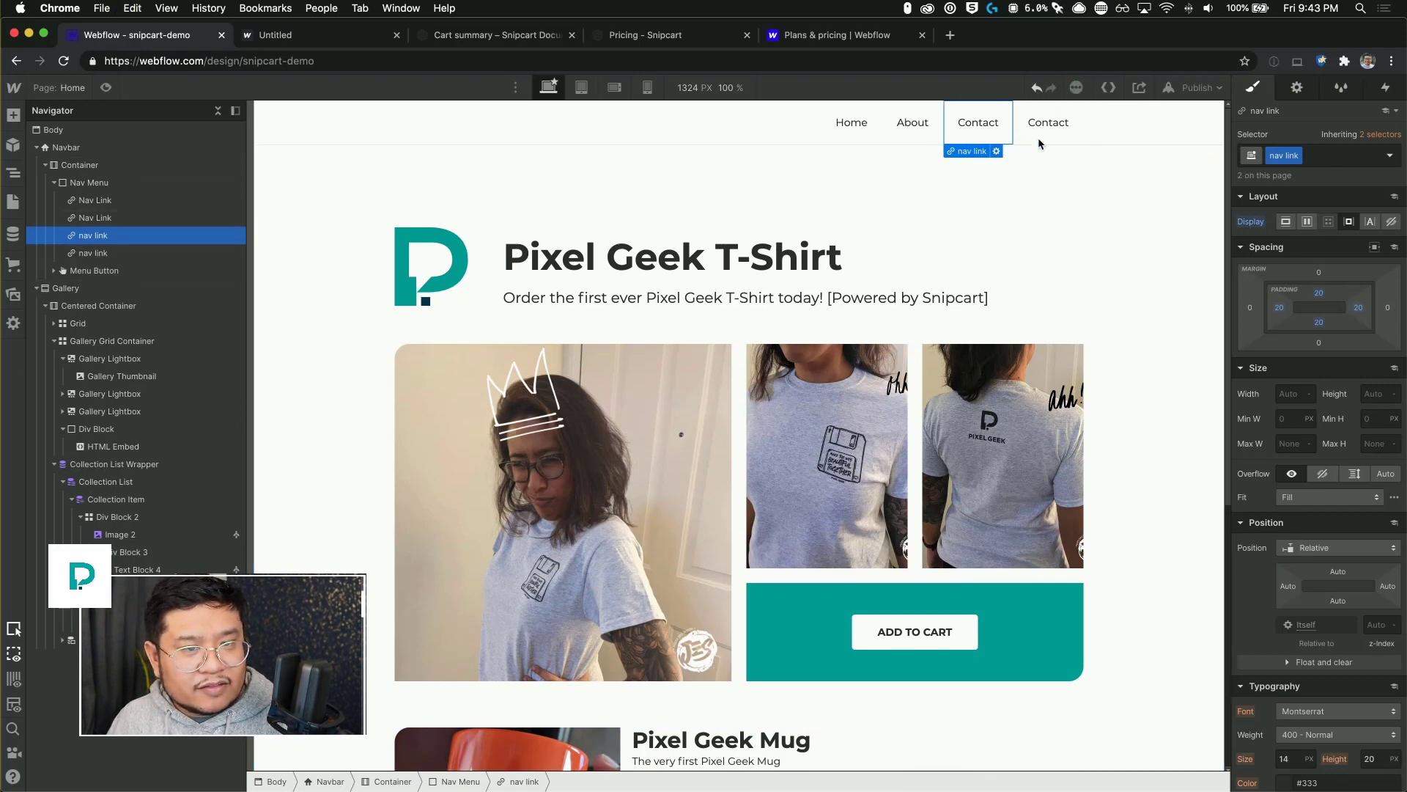
{"action": "left_click", "coordinate": [1044, 130]}
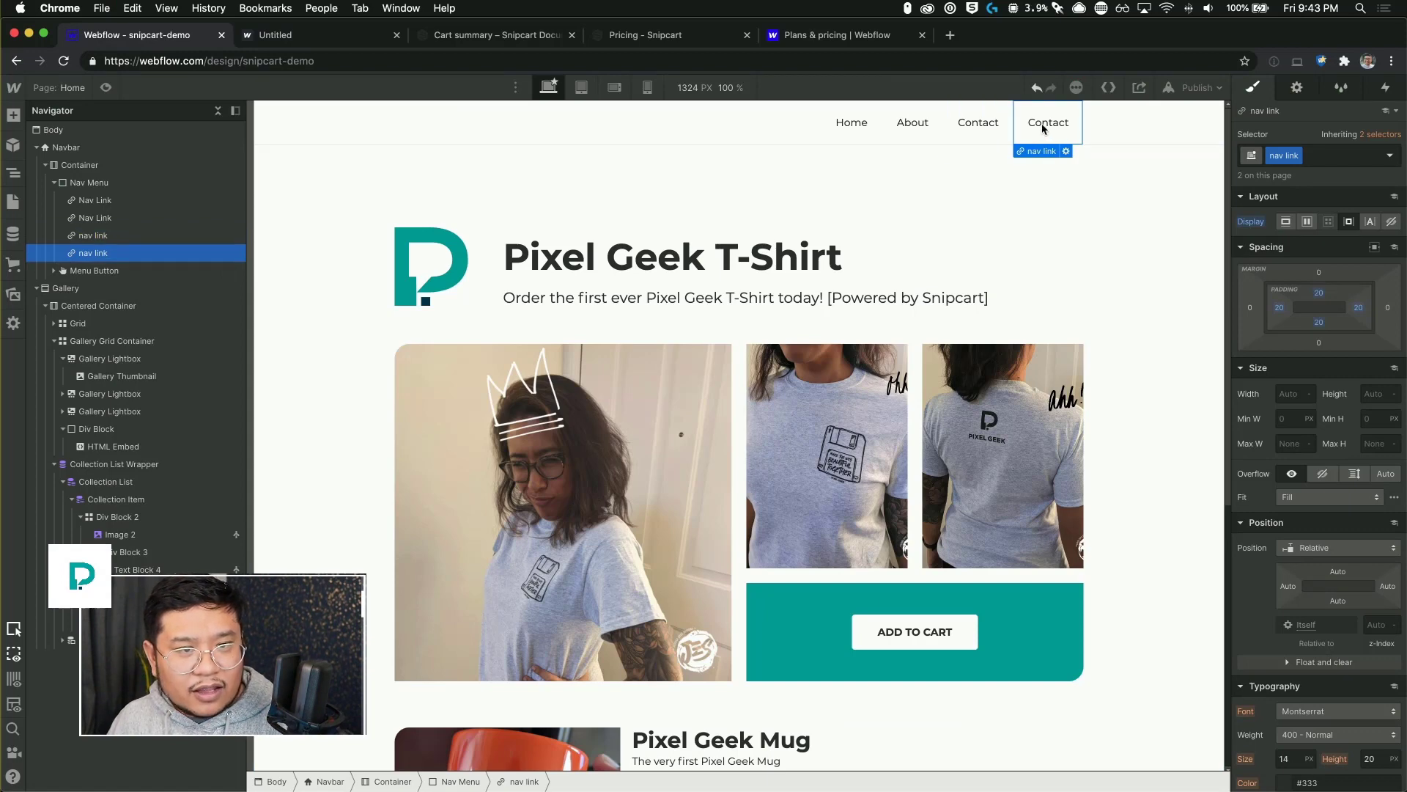
{"action": "double_click", "coordinate": [1043, 124]}
{"action": "type", "text": "Cart"}
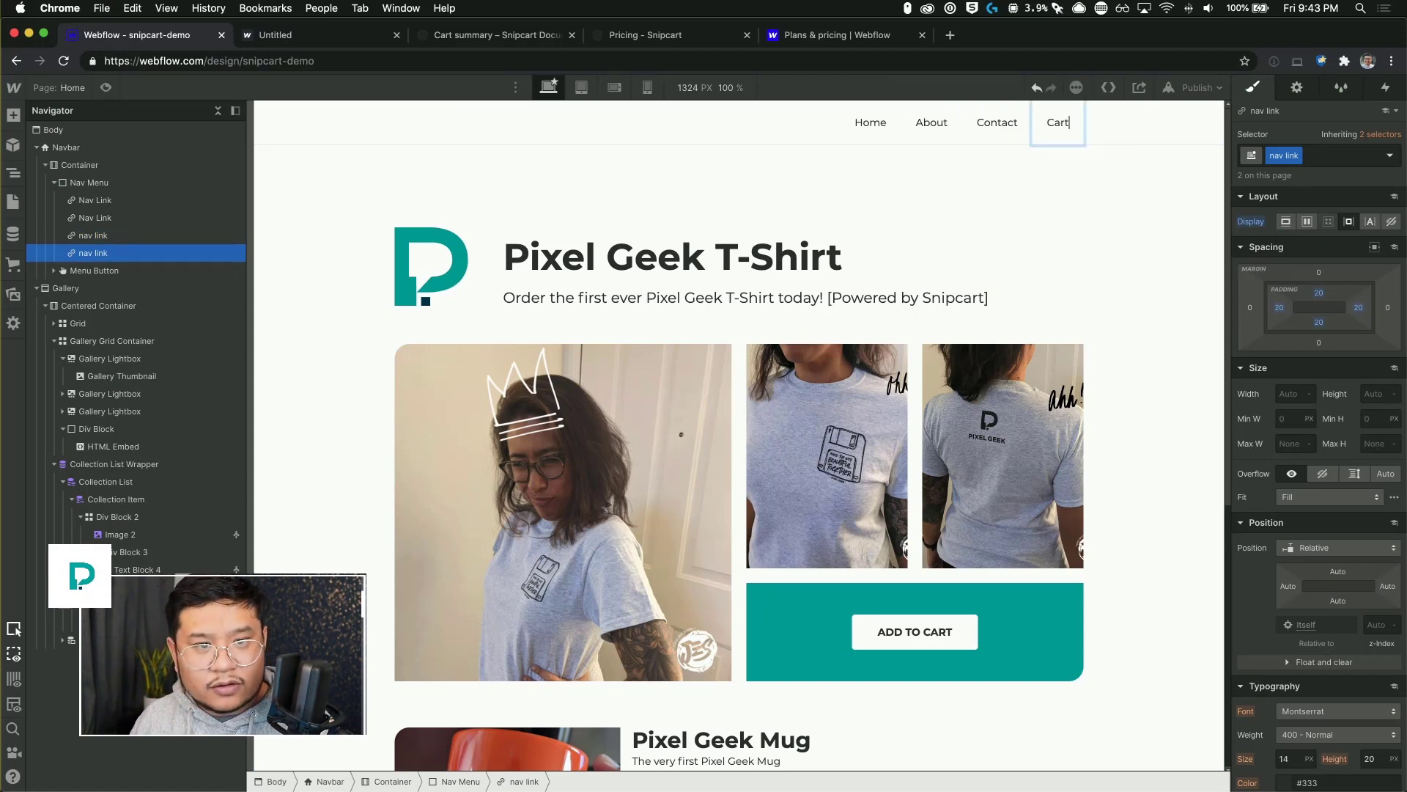
{"action": "key", "text": "Escape"}
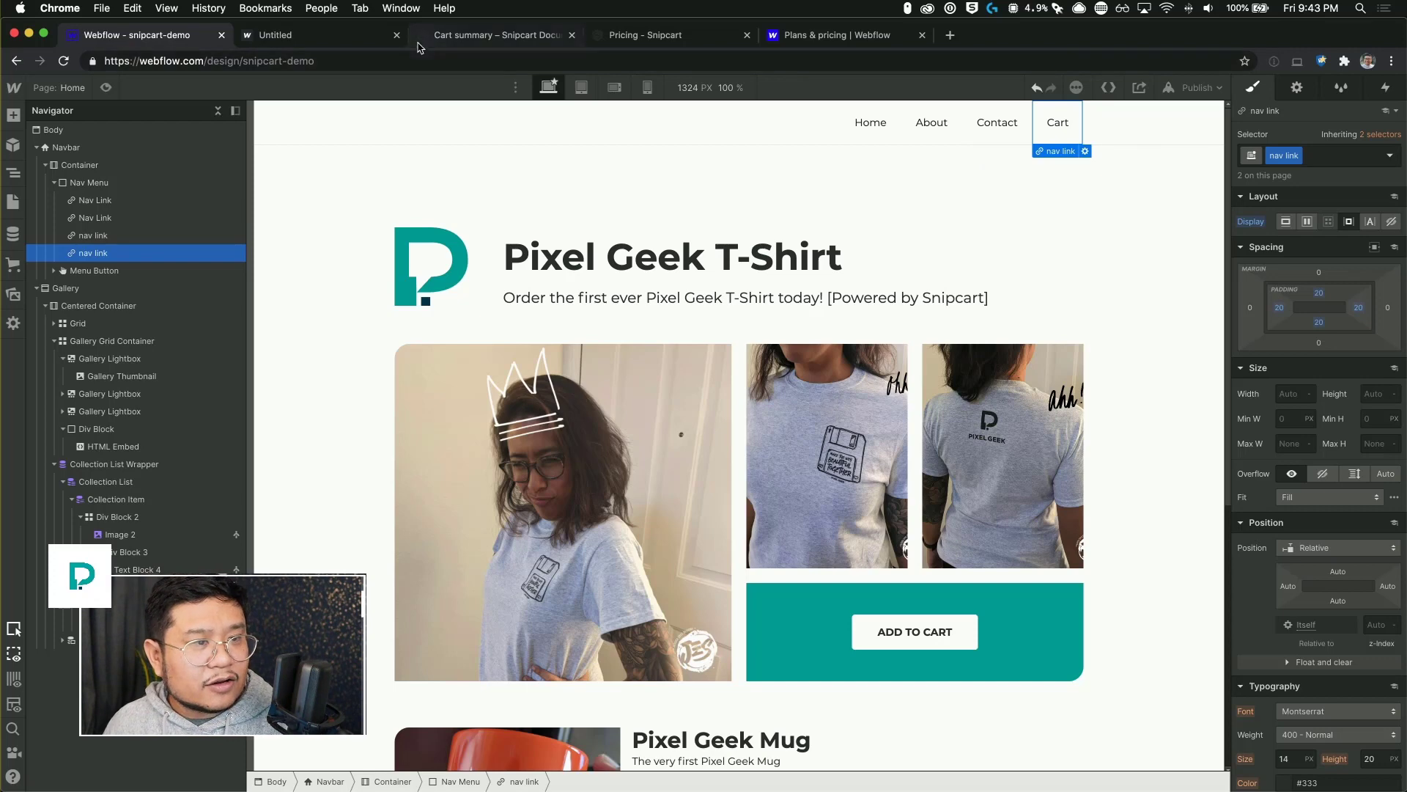
- Copy the snipcart-checkout class name from the show cart button example in the Snipcart Cart summary documentation
{"action": "left_click", "coordinate": [553, 38]}
{"action": "scroll", "coordinate": [588, 516], "scroll_direction": "down", "scroll_amount": 2}
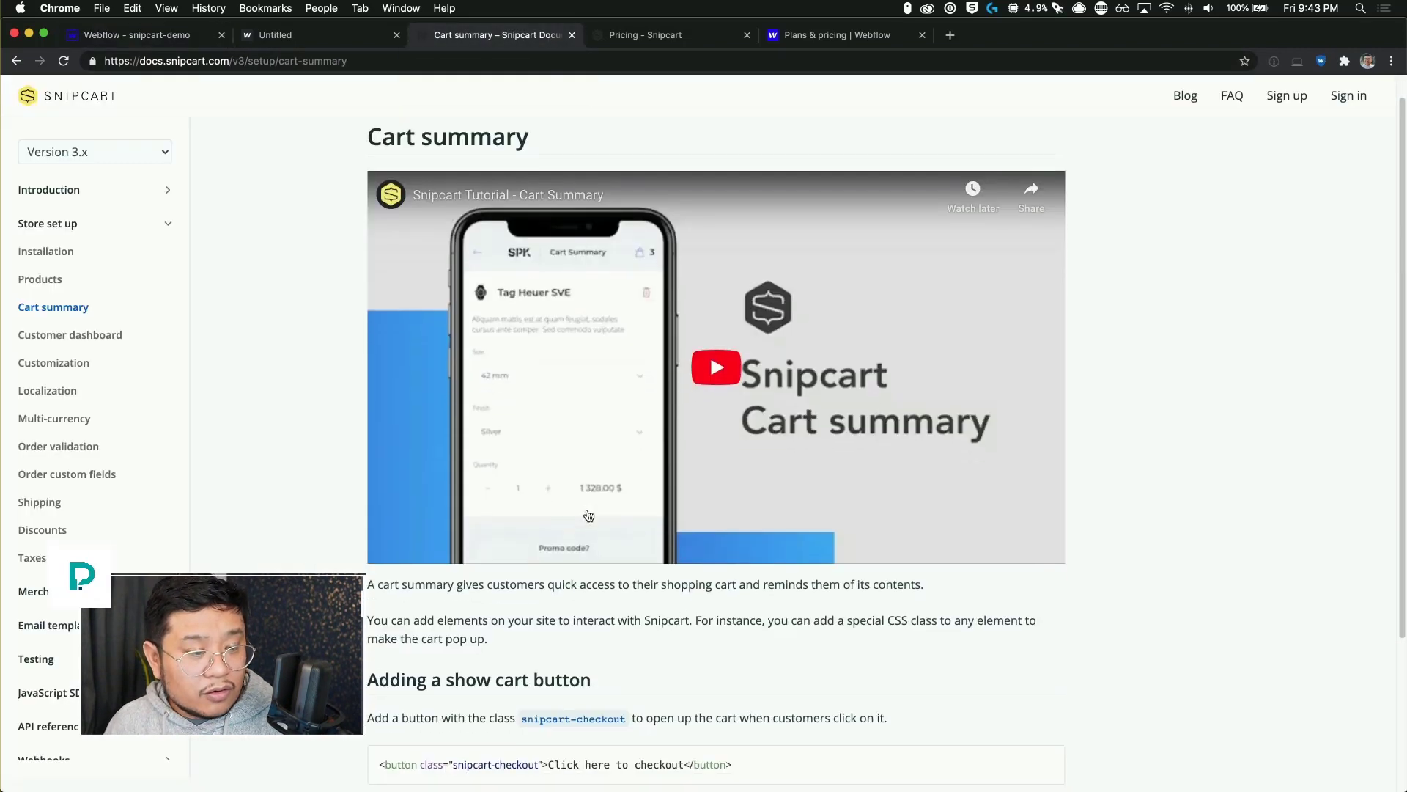
{"action": "scroll", "coordinate": [588, 516], "scroll_direction": "down", "scroll_amount": 5}
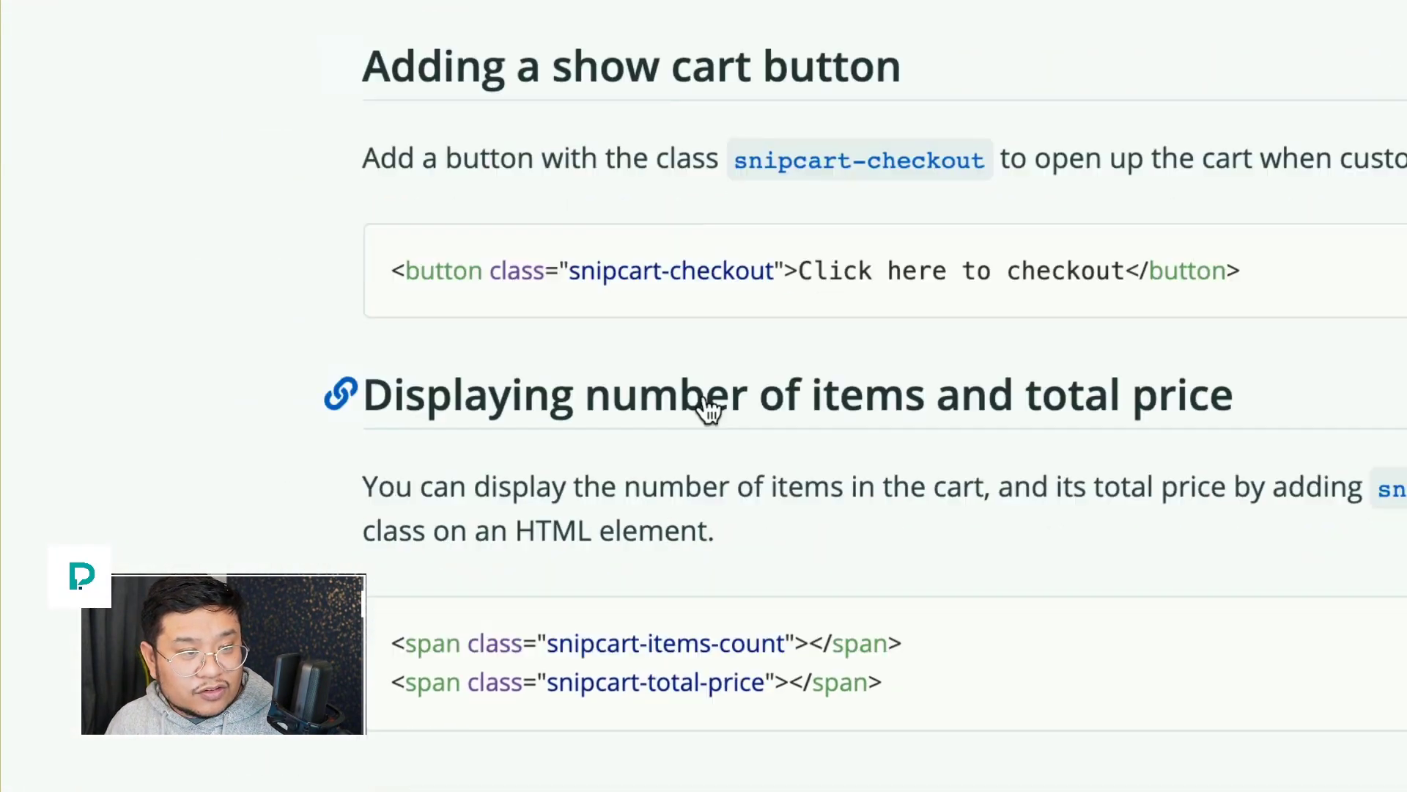
{"action": "left_click_drag", "start_coordinate": [703, 396], "coordinate": [909, 397]}
{"action": "key", "text": "super+c"}
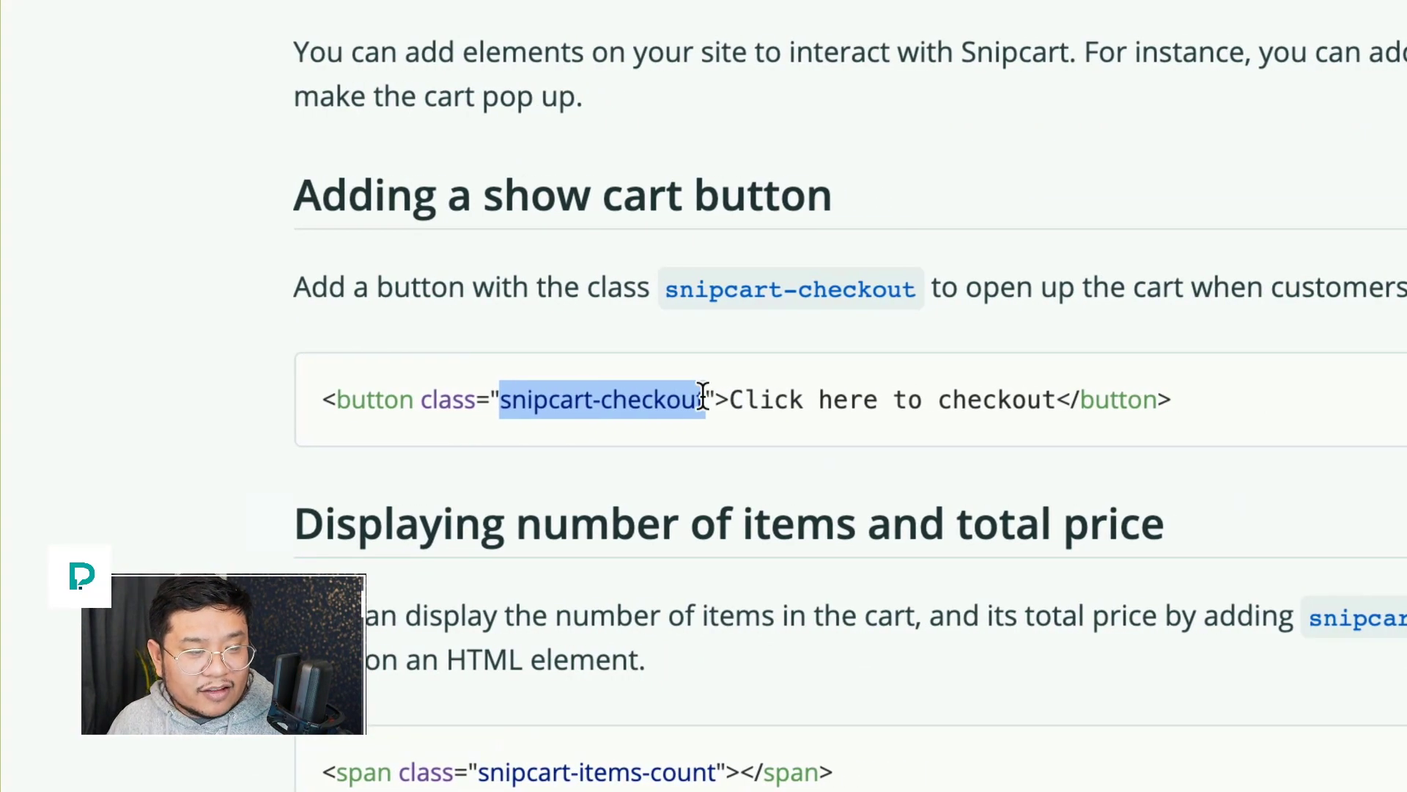
- Back in the Webflow Designer, add the combo class snipcart-checkout to the Cart nav link and publish to snipcart-demo.webflow.io
{"action": "left_click", "coordinate": [164, 35]}
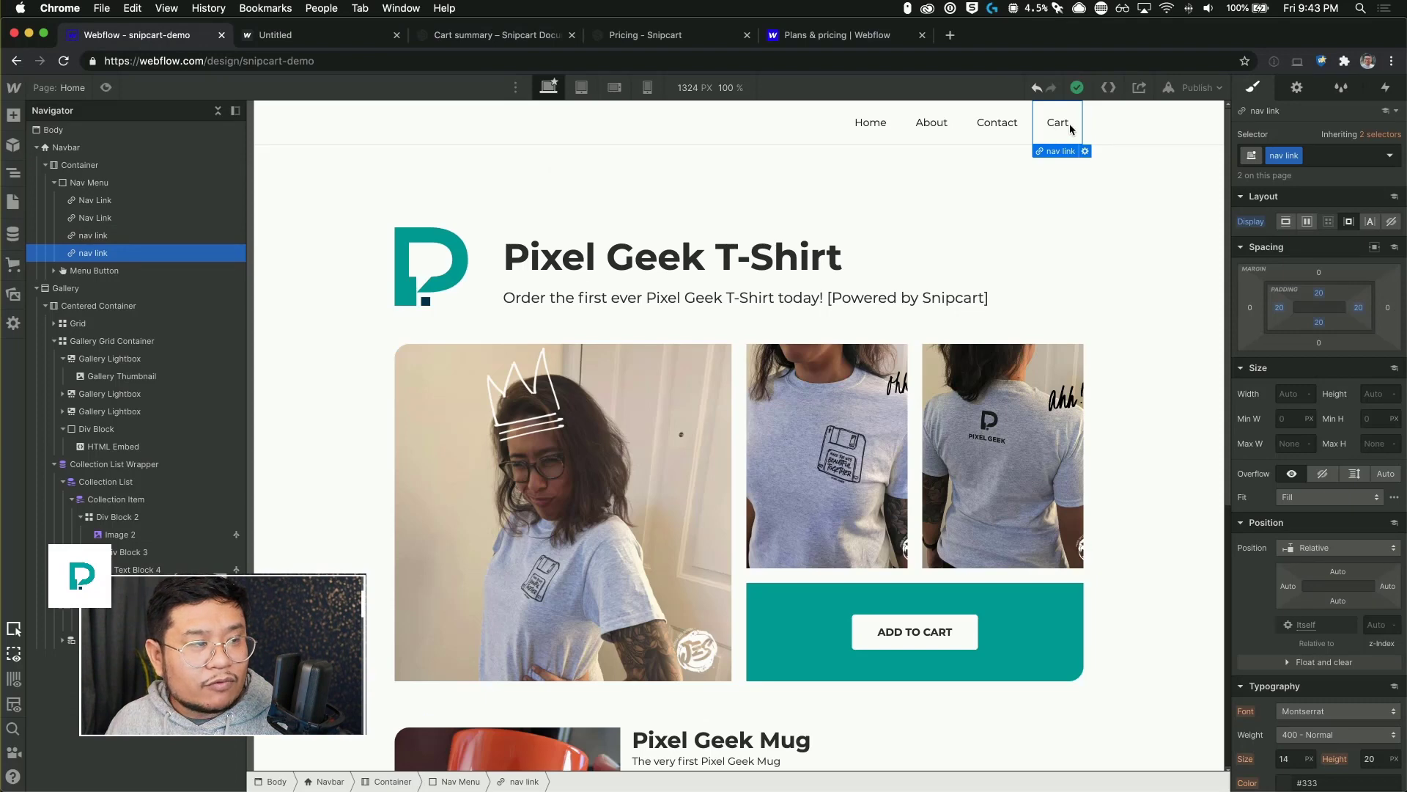
{"action": "left_click", "coordinate": [1355, 160]}
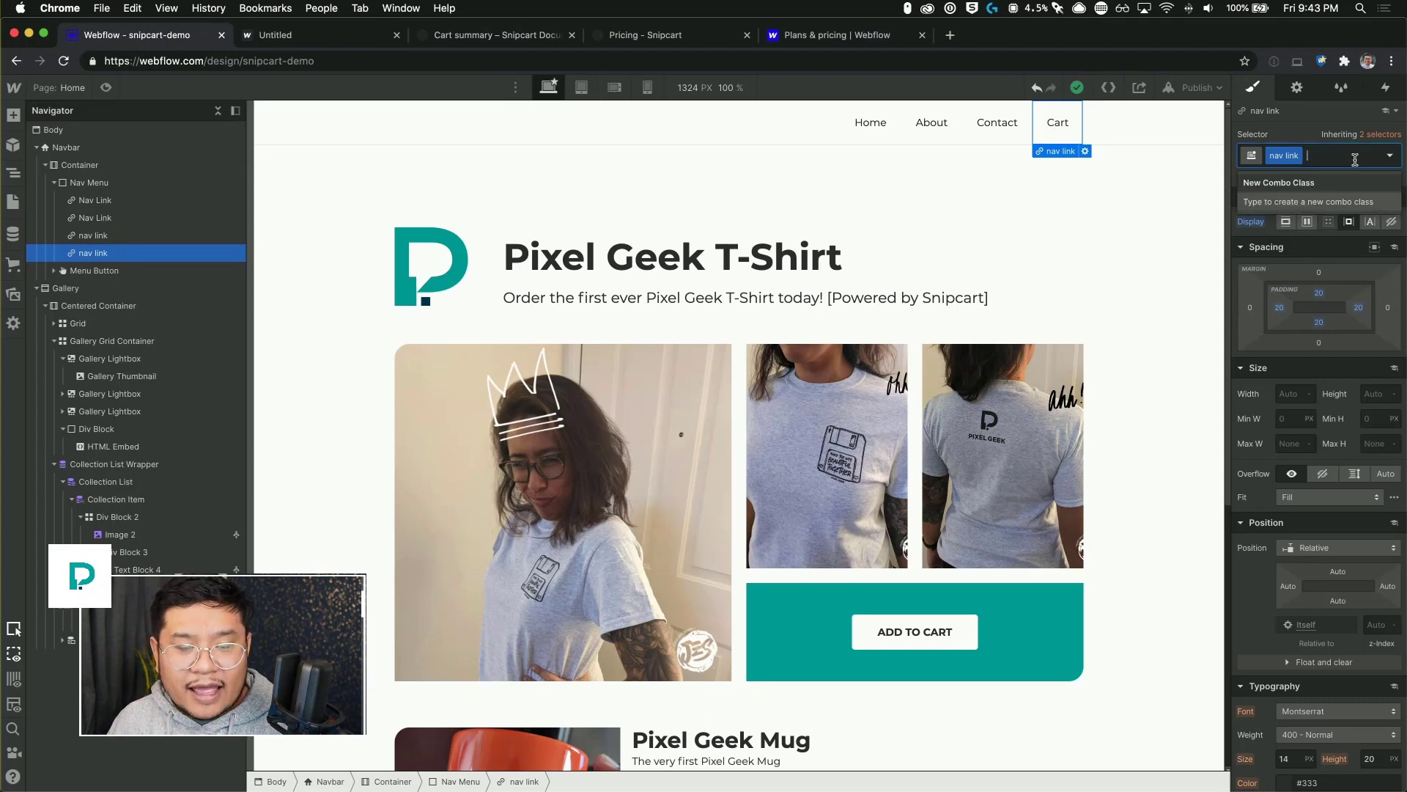
{"action": "key", "text": "super+v"}
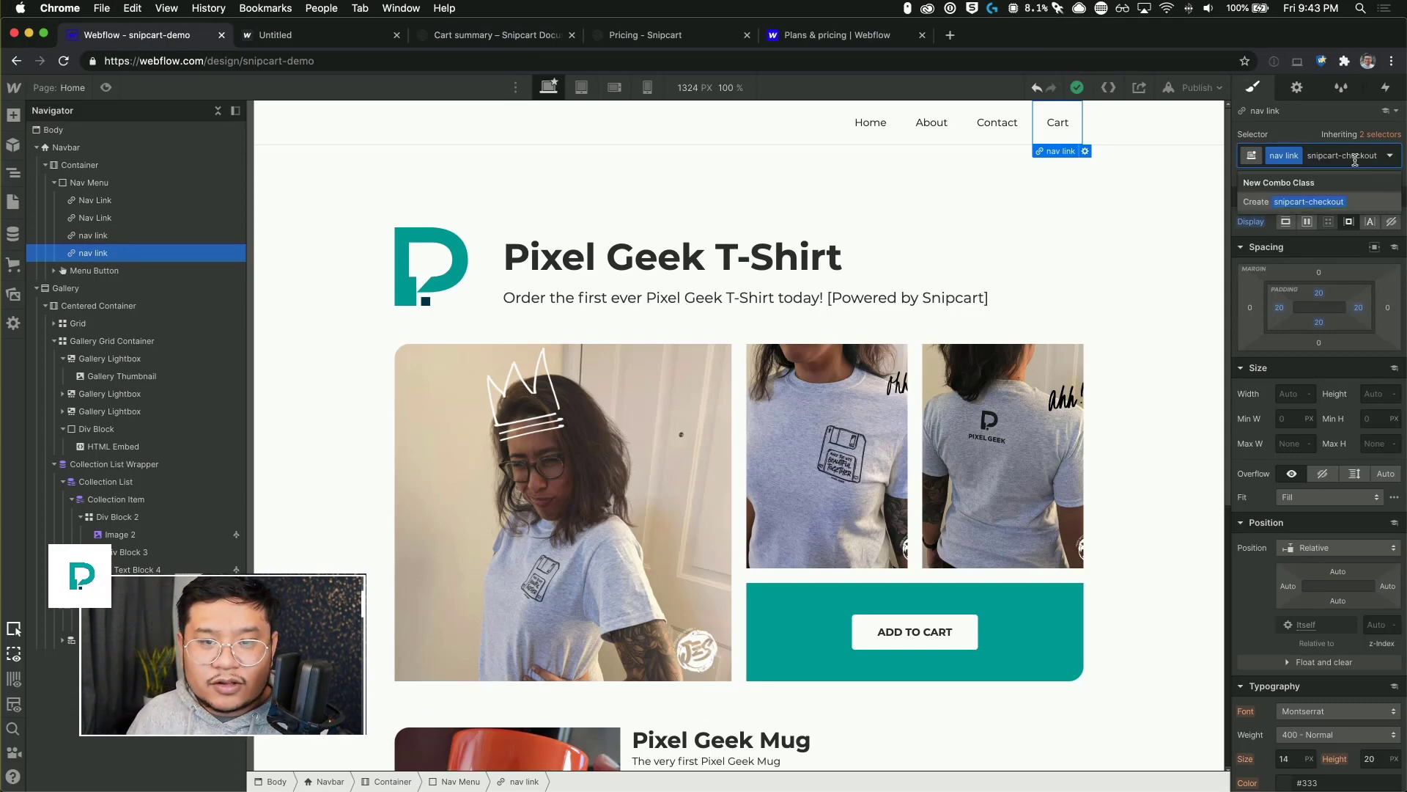
{"action": "type", "text": "+"}
{"action": "key", "text": "Return"}
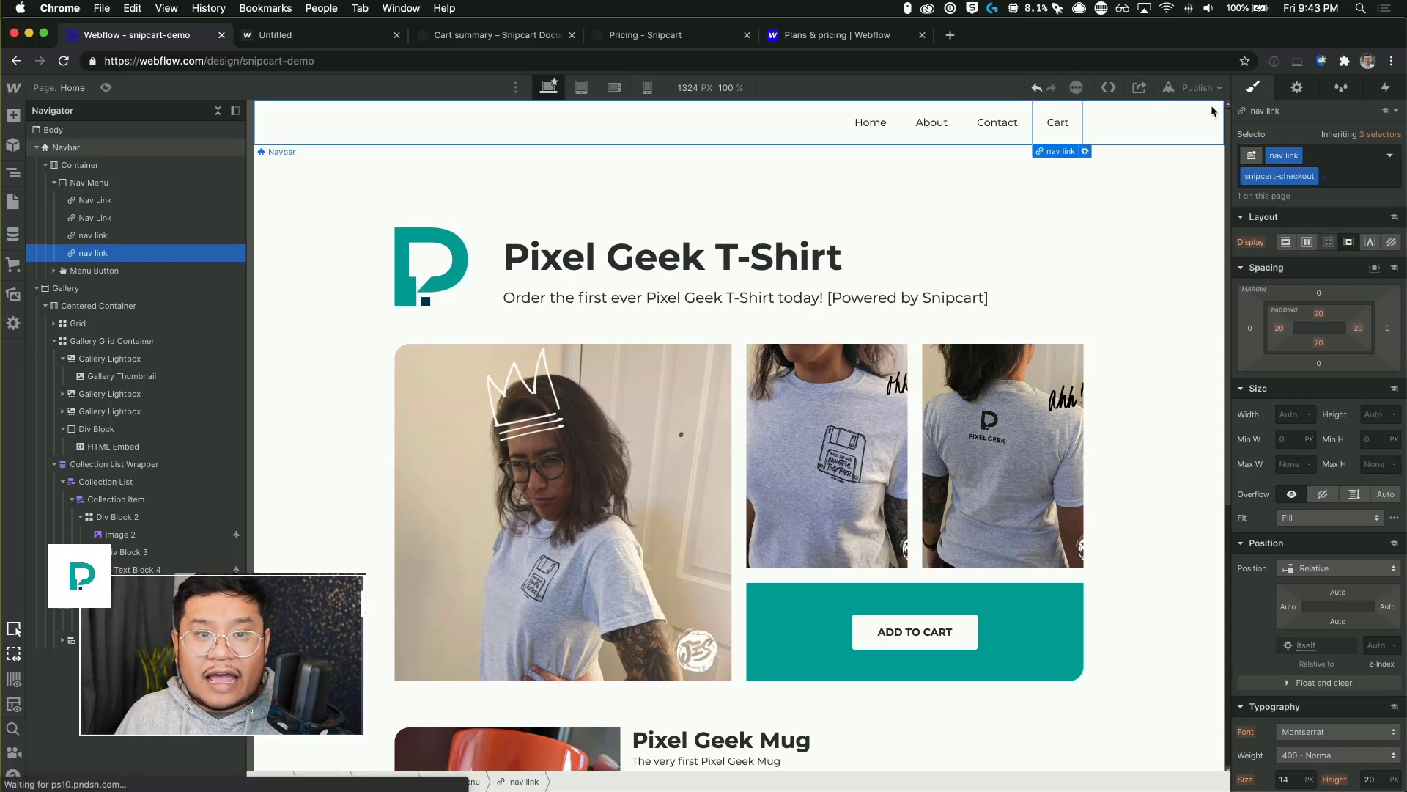
{"action": "left_click", "coordinate": [1201, 88]}
{"action": "left_click", "coordinate": [1146, 282]}
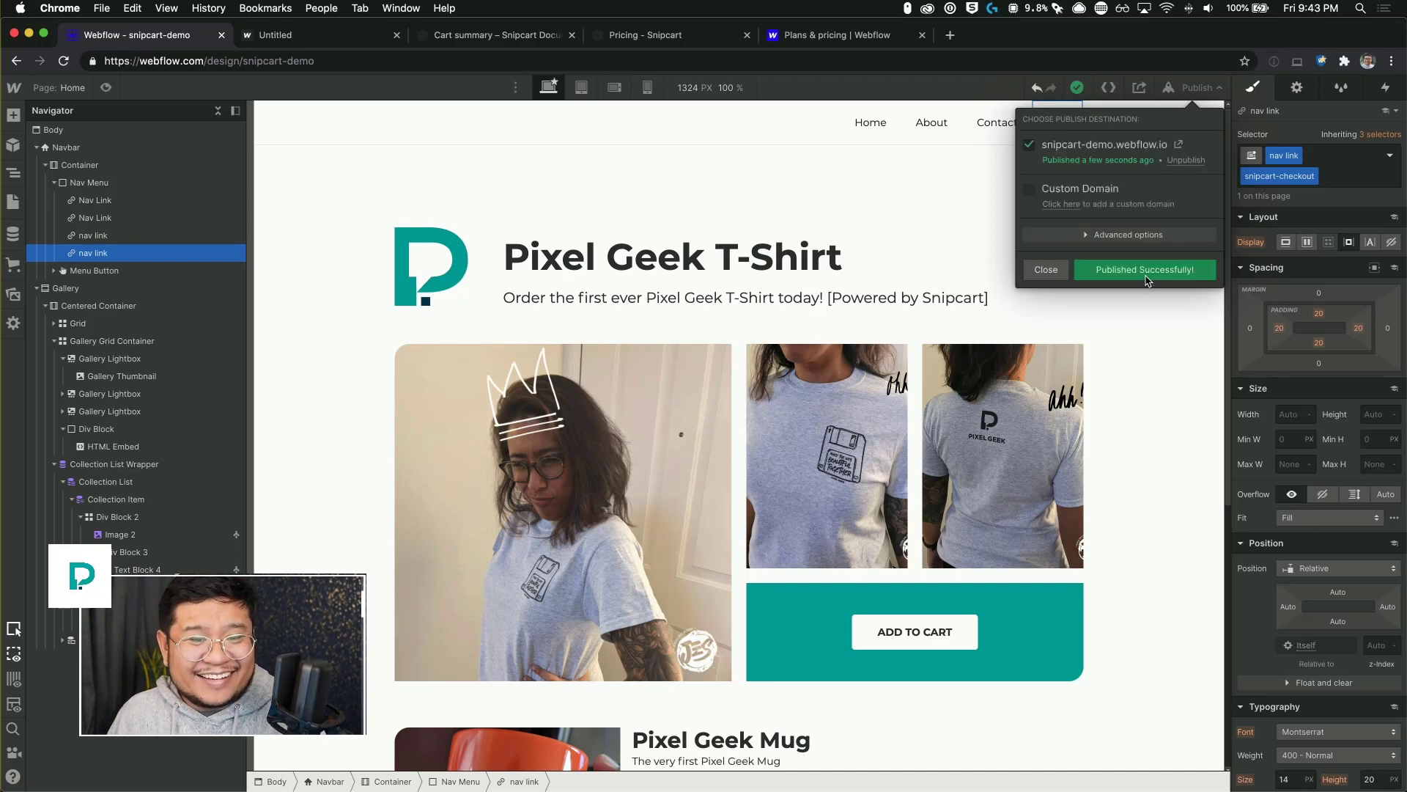
- On the live snipcart-demo site, dismiss the translation popup and test the Cart nav link by opening and leaving the cart twice
{"action": "left_click", "coordinate": [302, 42]}
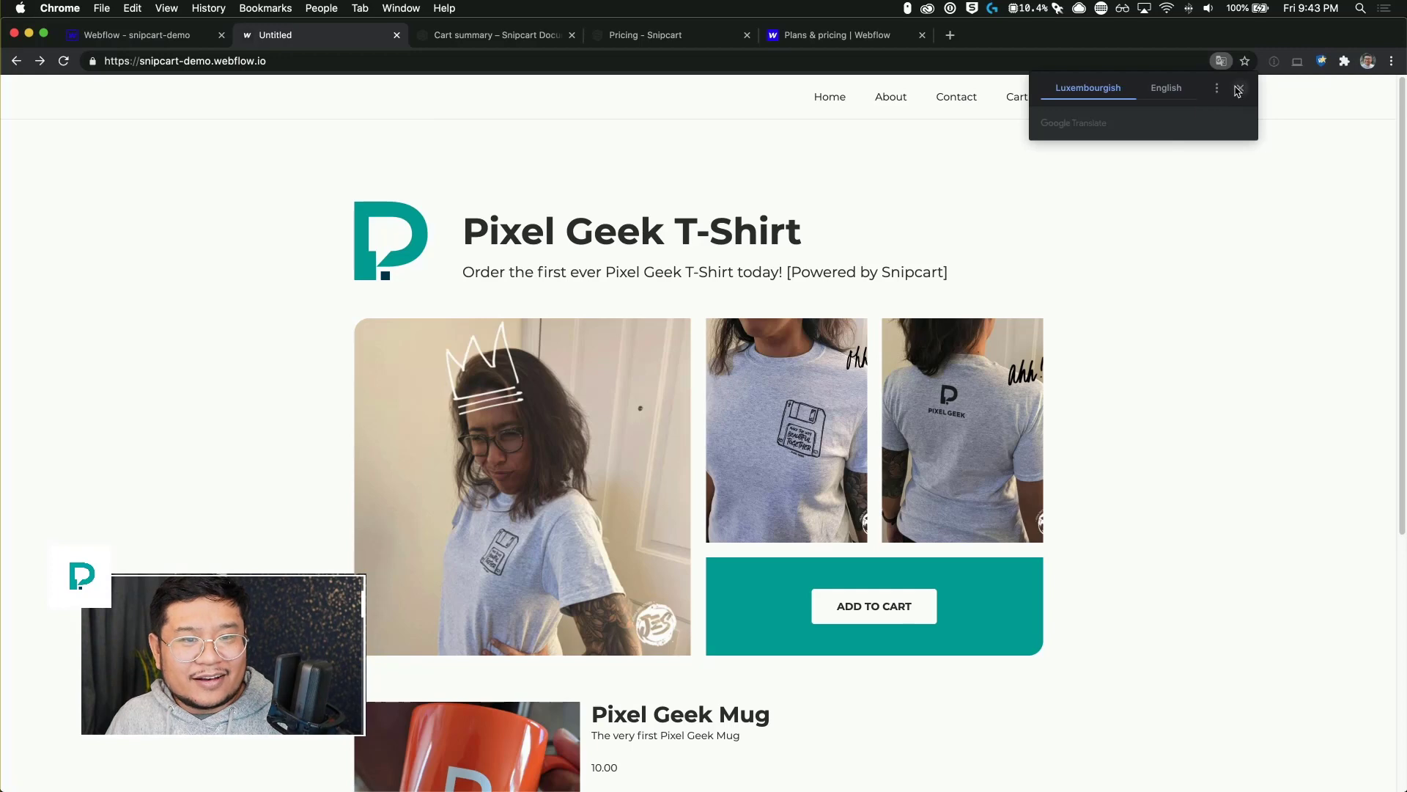
{"action": "left_click", "coordinate": [1176, 95]}
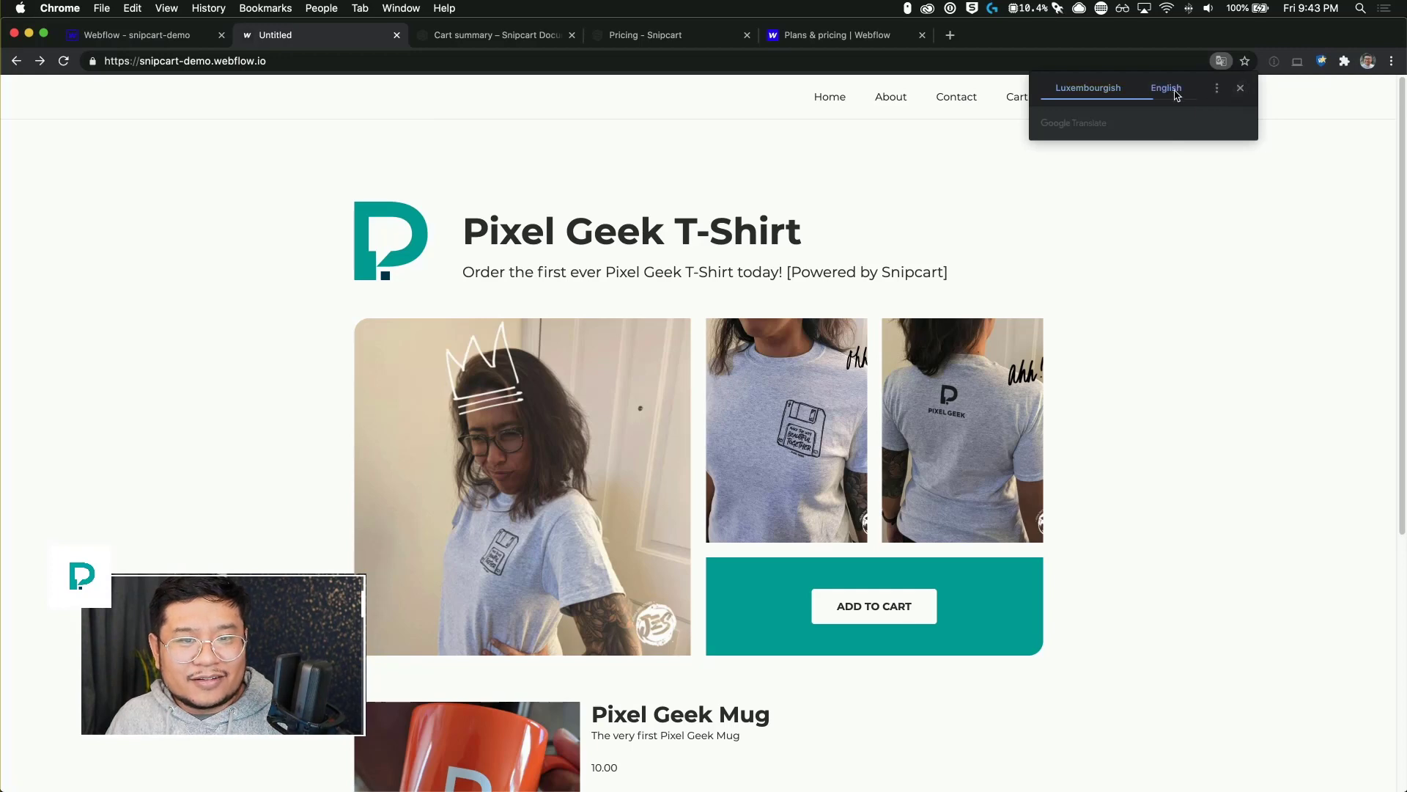
{"action": "left_click", "coordinate": [1240, 88]}
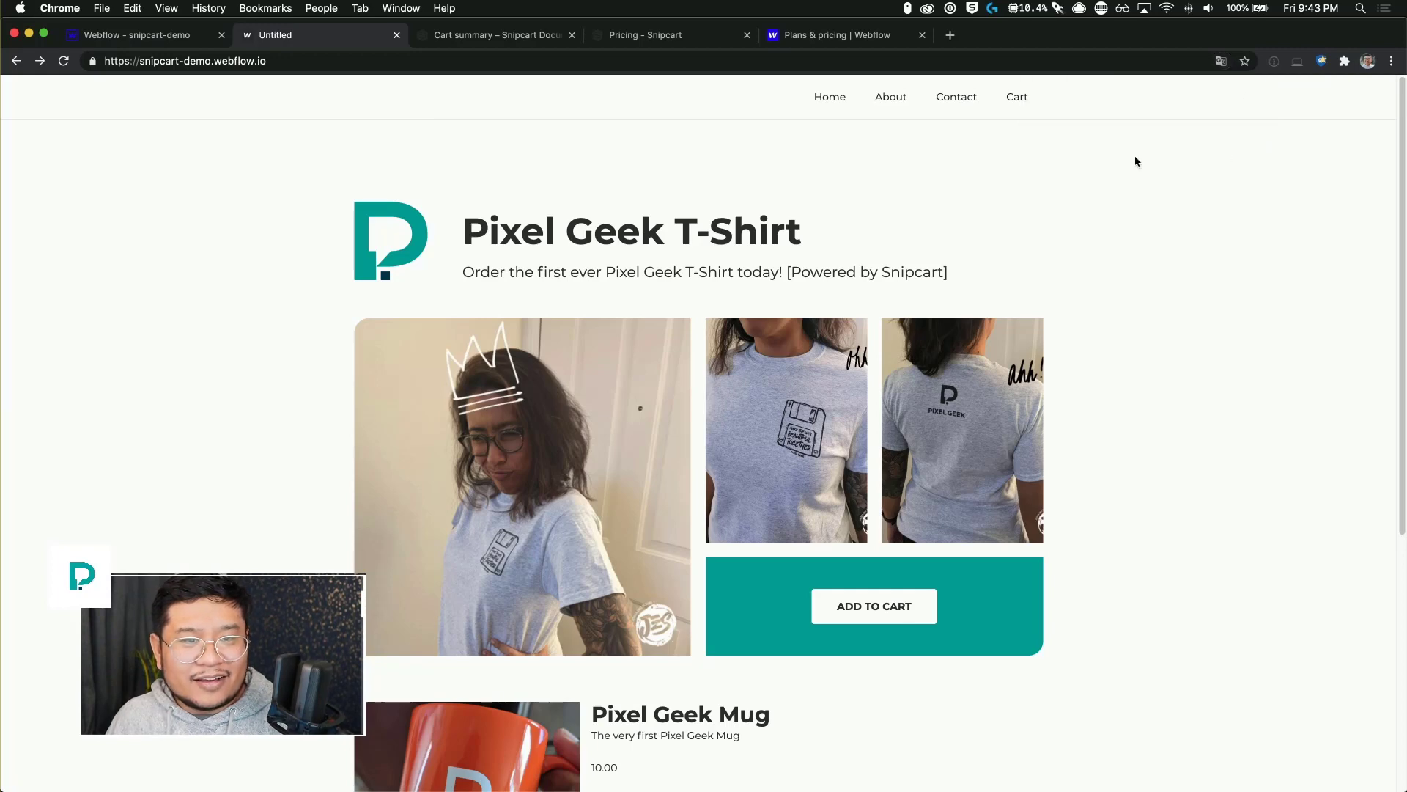
{"action": "left_click", "coordinate": [1013, 102]}
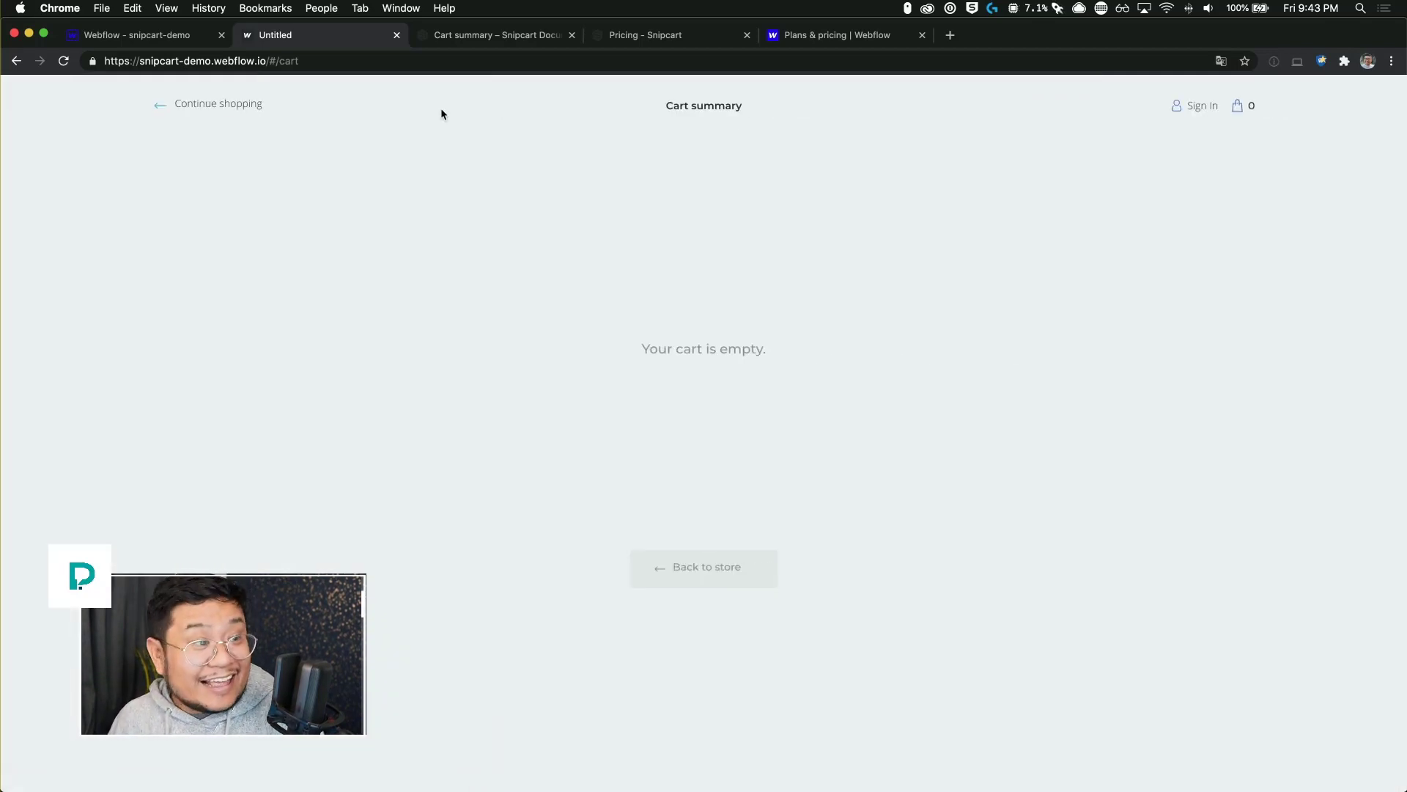
{"action": "left_click", "coordinate": [195, 104]}
{"action": "left_click", "coordinate": [1018, 101]}
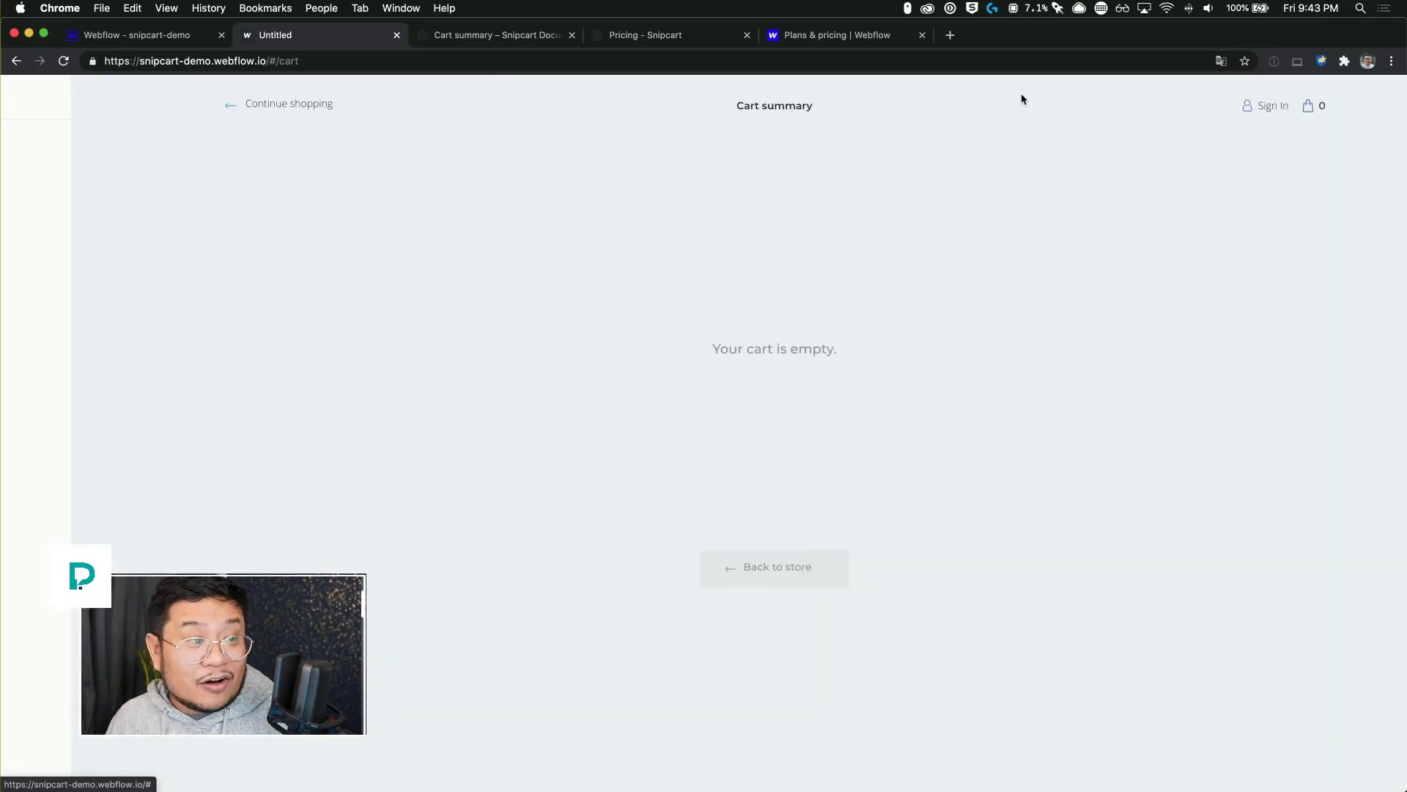
{"action": "left_click", "coordinate": [200, 107]}
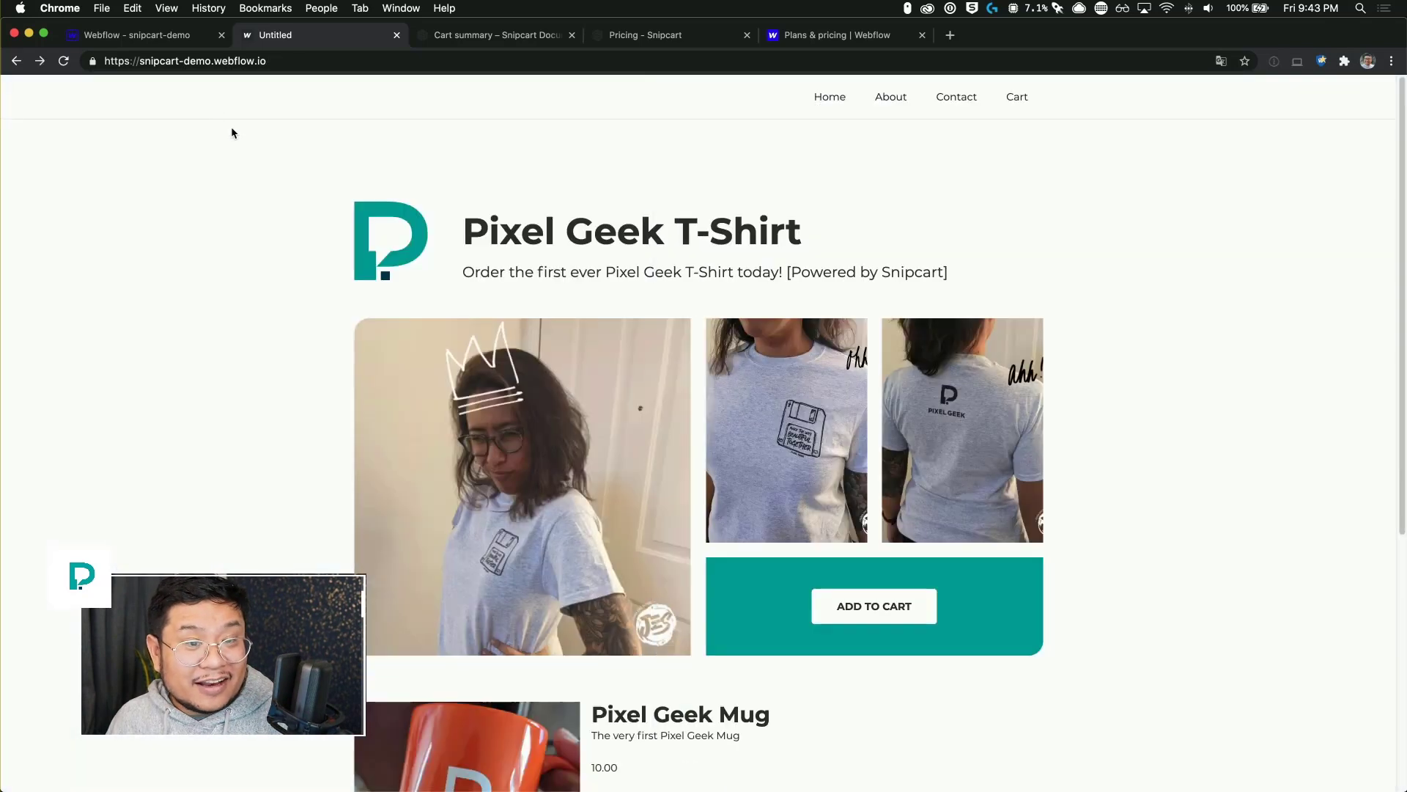
- Copy the snipcart-items-count class name from the item count example in the Snipcart Cart summary documentation
{"action": "left_click", "coordinate": [136, 40]}
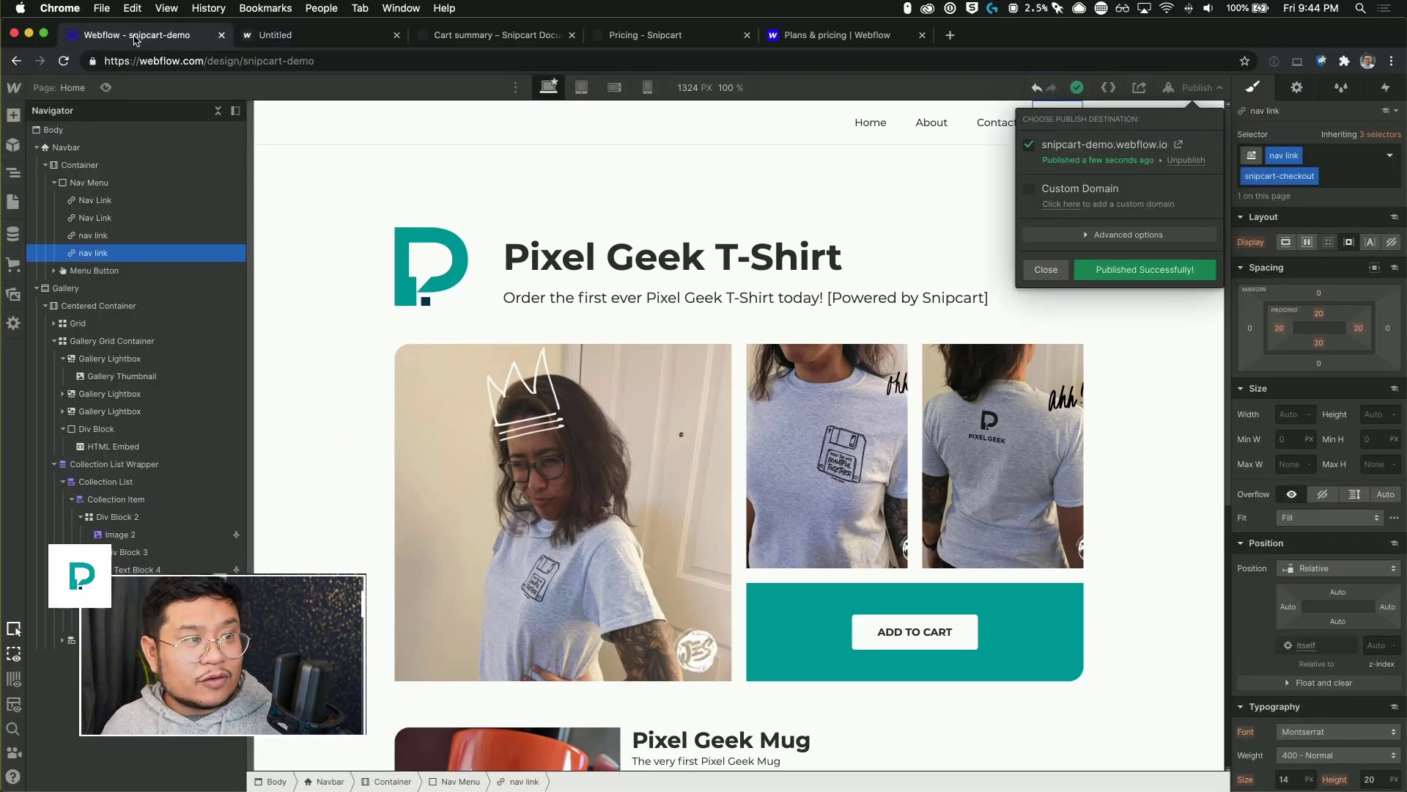
{"action": "left_click", "coordinate": [527, 40]}
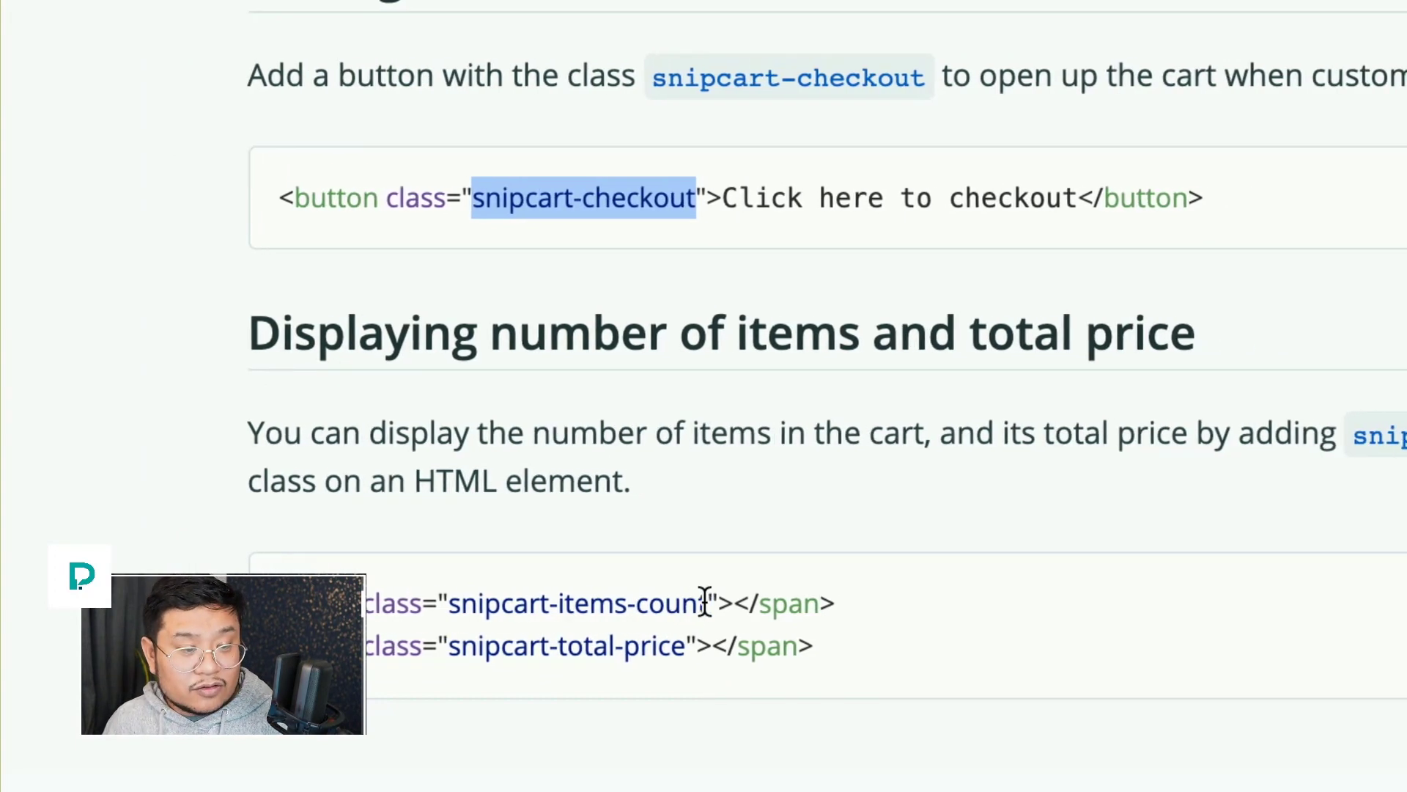
{"action": "left_click_drag", "start_coordinate": [724, 602], "coordinate": [657, 603]}
{"action": "key", "text": "super+c"}
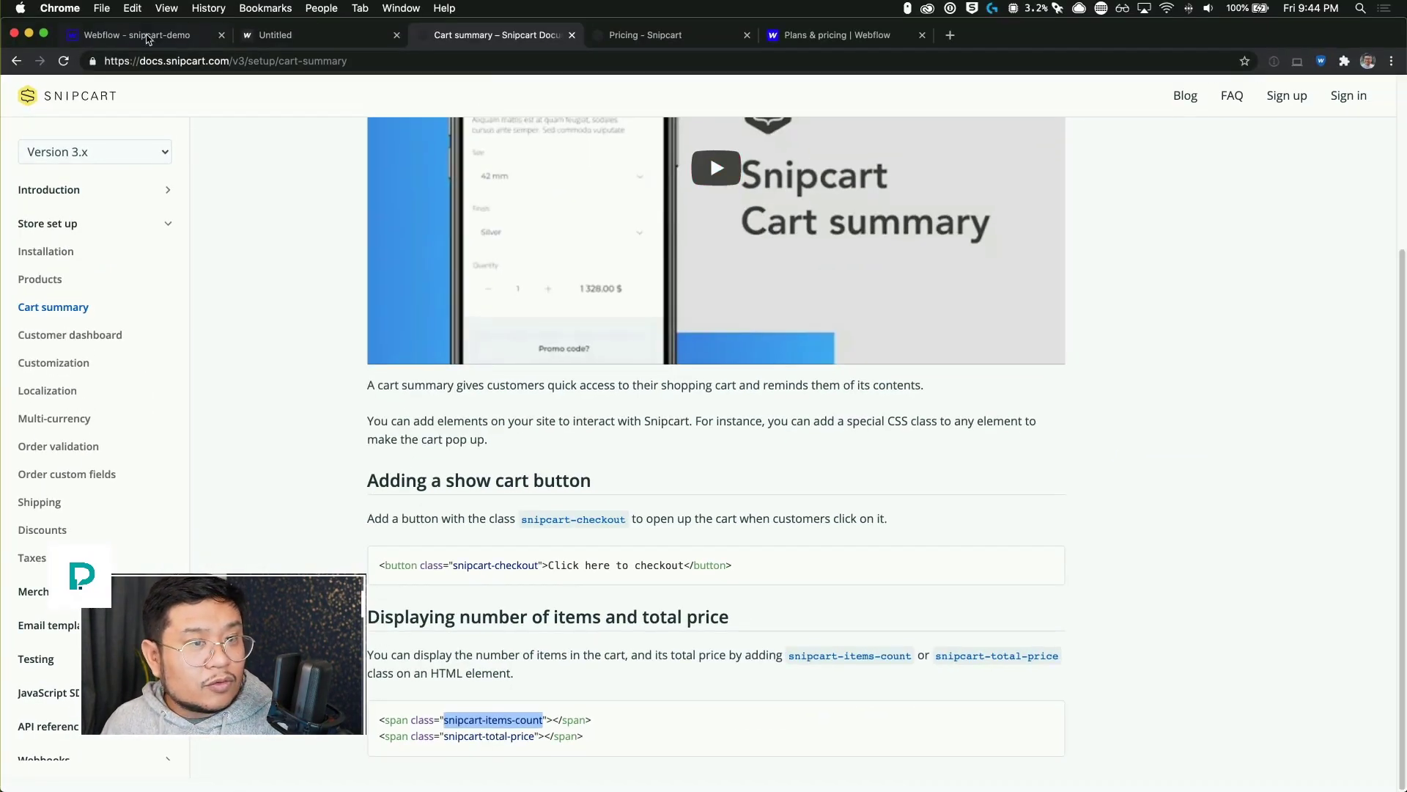
- Back in the Webflow Designer, change the Cart nav link text to "Cart | 0 | 0"
{"action": "left_click", "coordinate": [147, 38]}
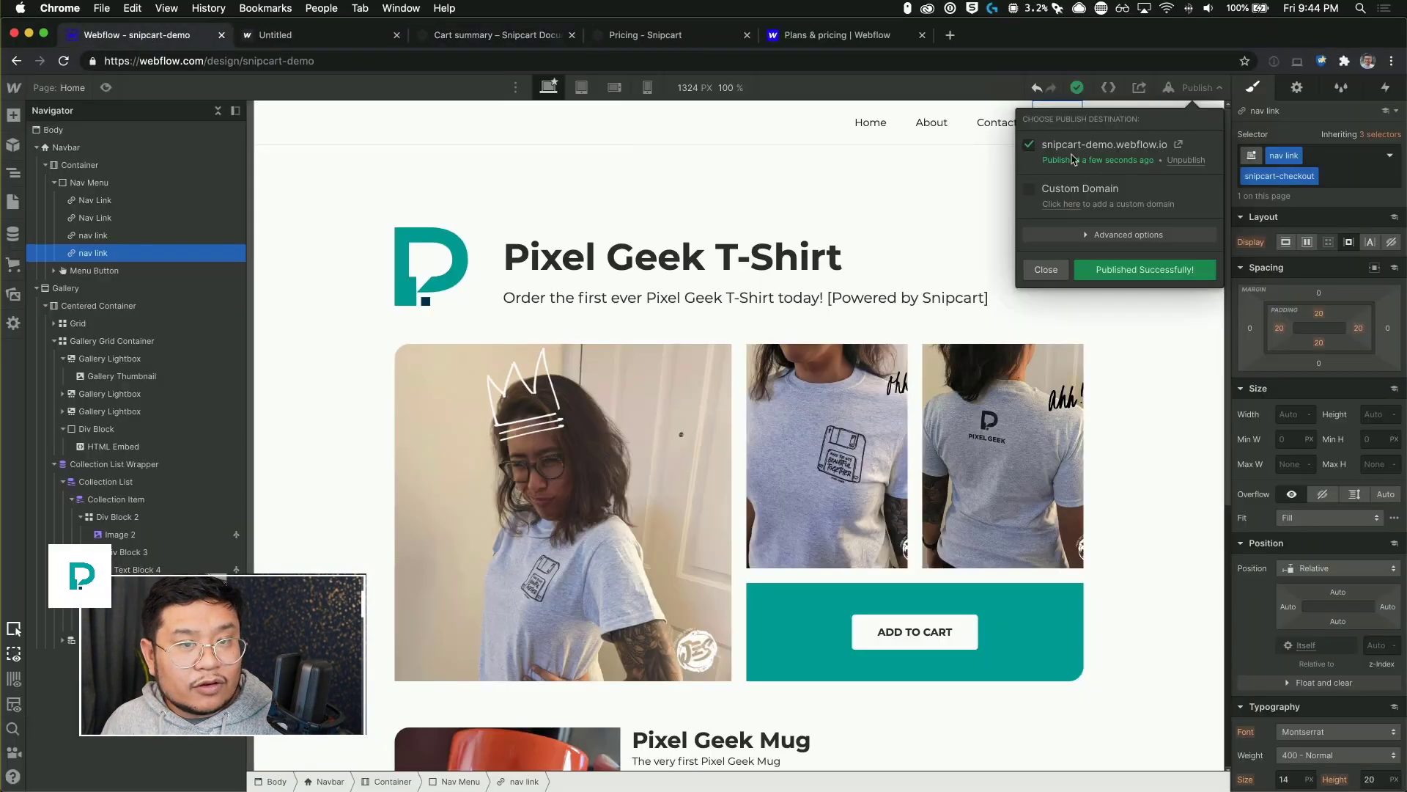
{"action": "left_click", "coordinate": [1055, 125]}
{"action": "key", "text": "a"}
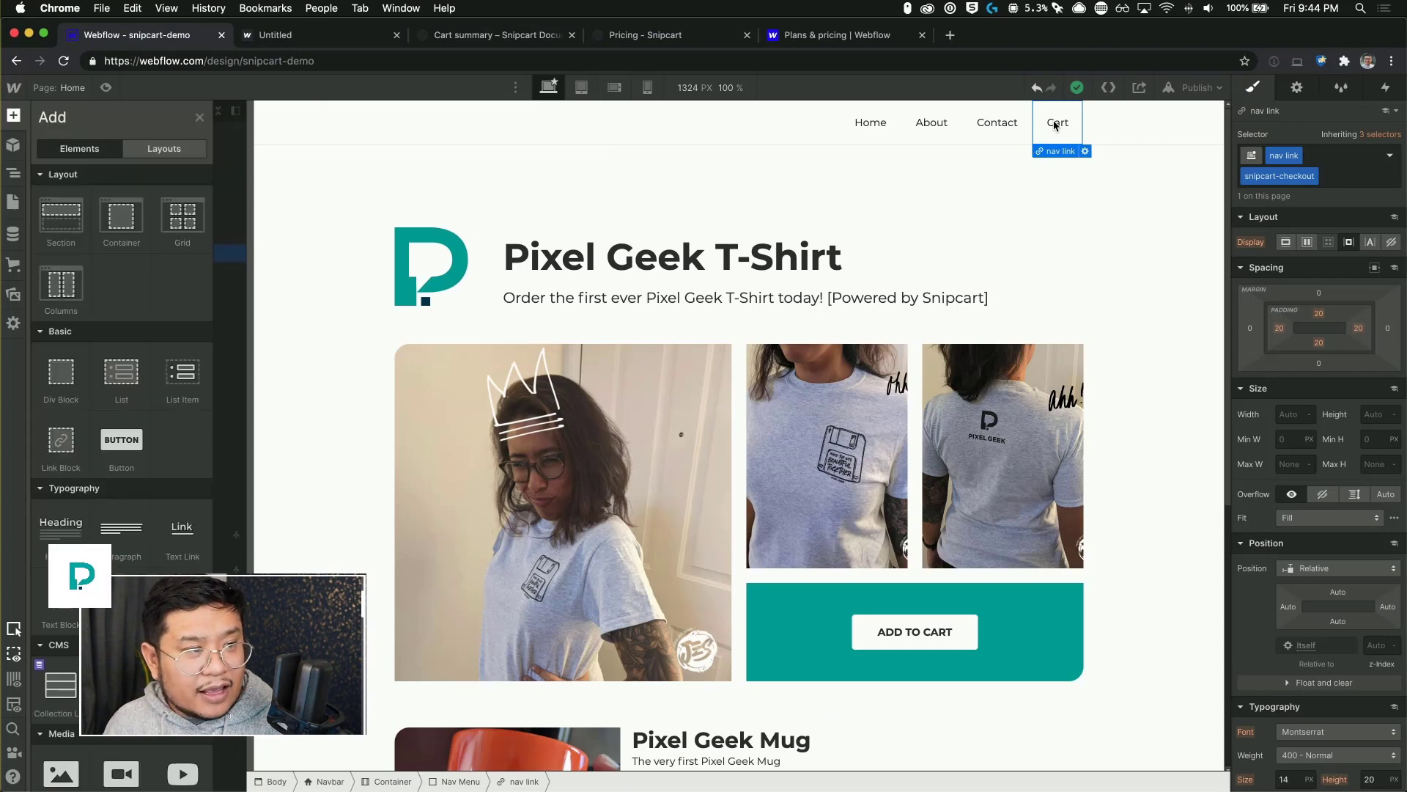
{"action": "key", "text": "z"}
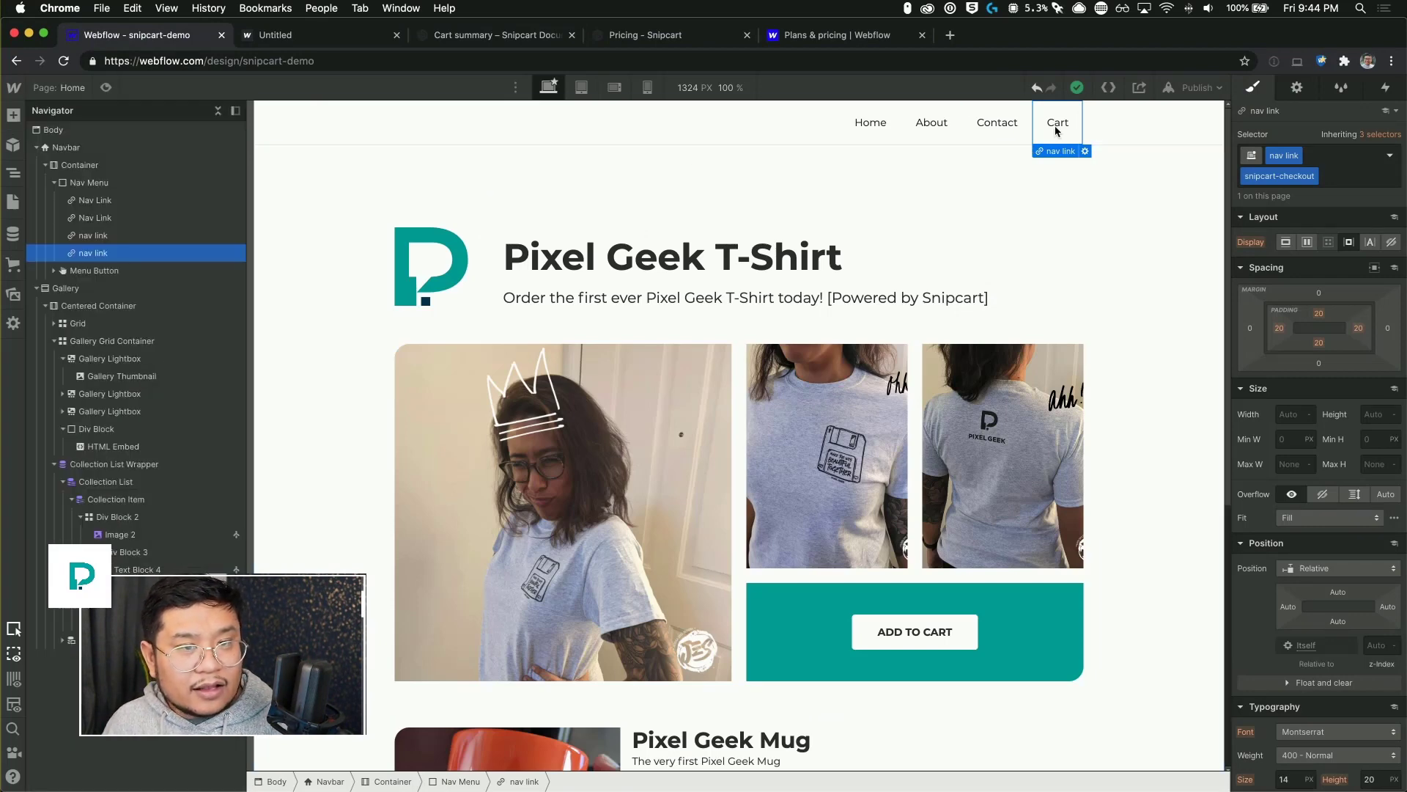
{"action": "double_click", "coordinate": [1057, 124]}
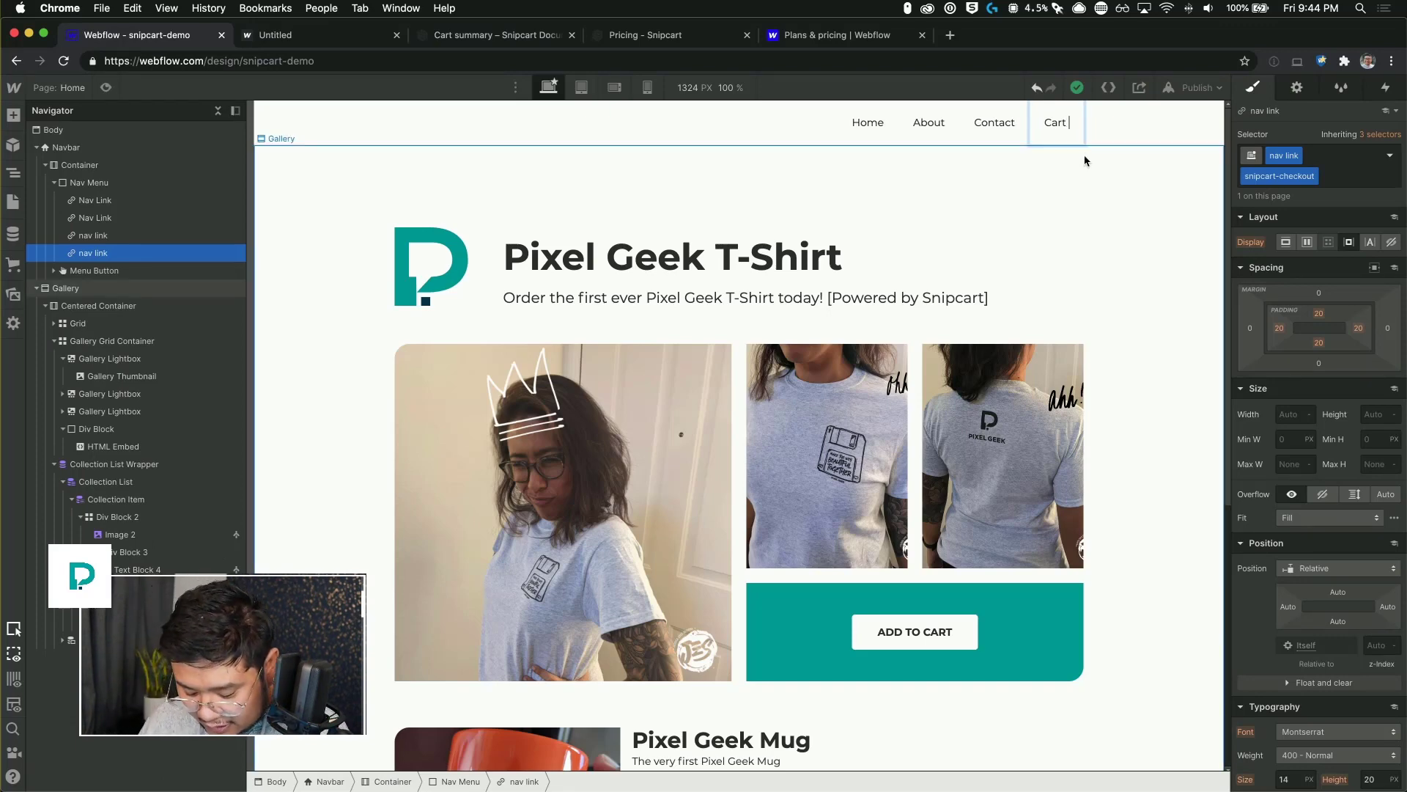
{"action": "type", "text": "|"}
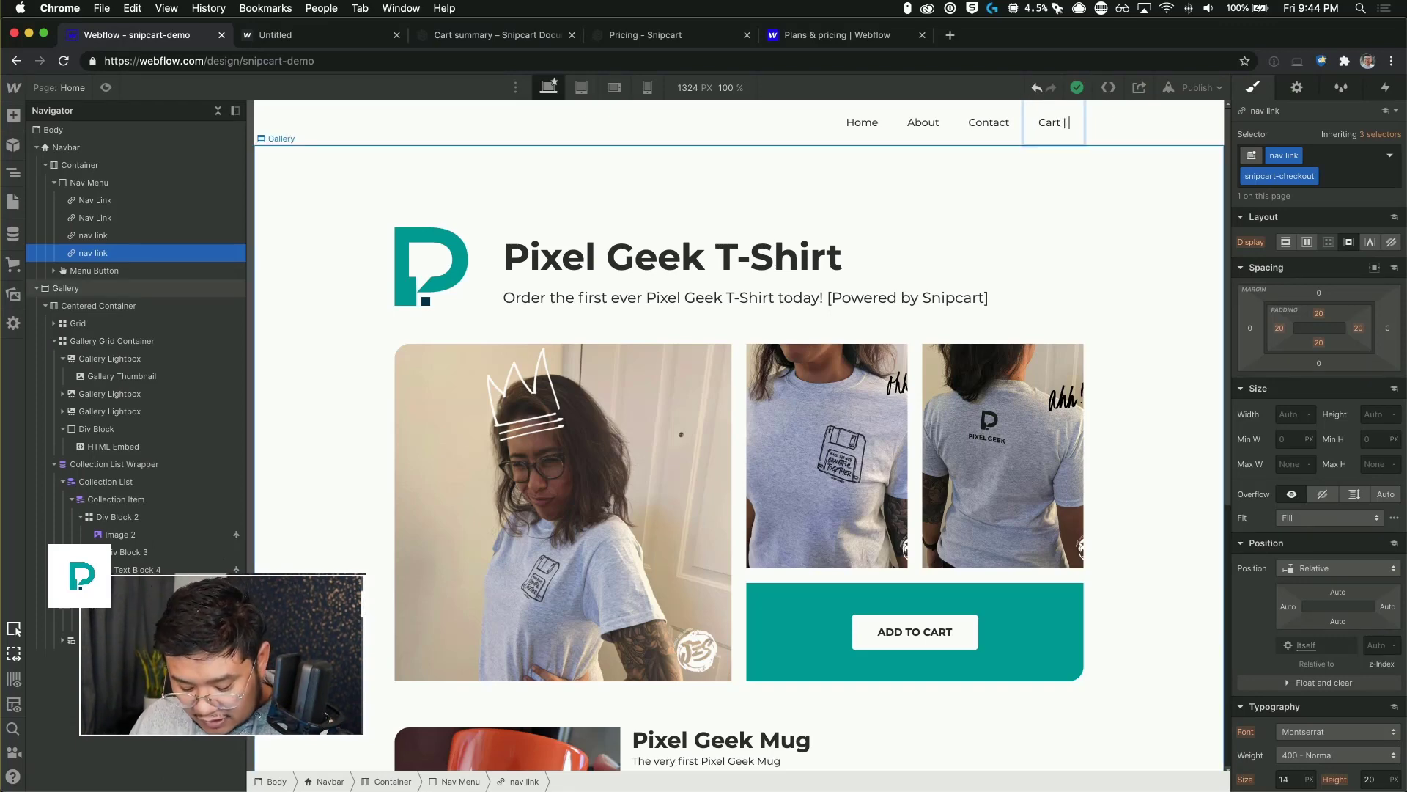
{"action": "type", "text": " 0"}
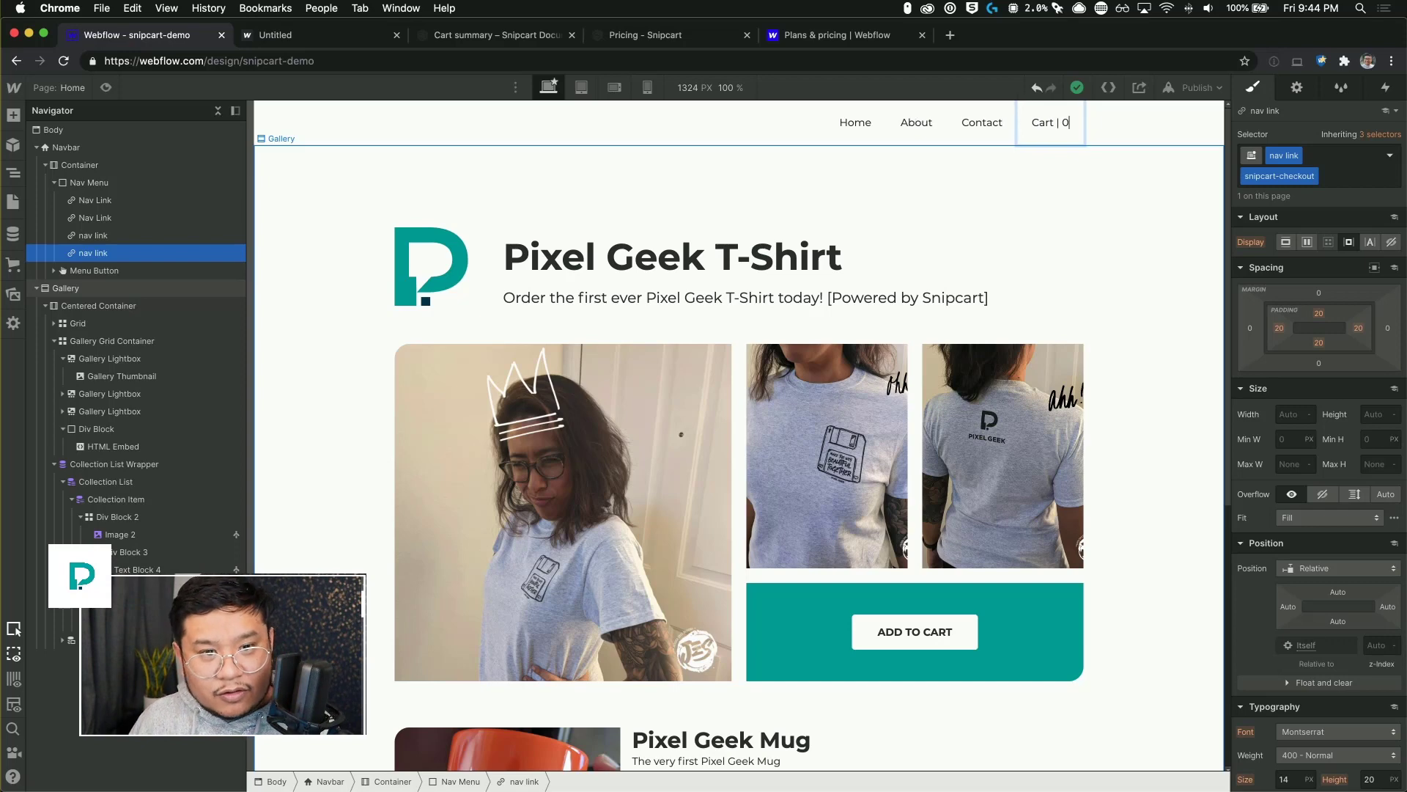
{"action": "type", "text": " |"}
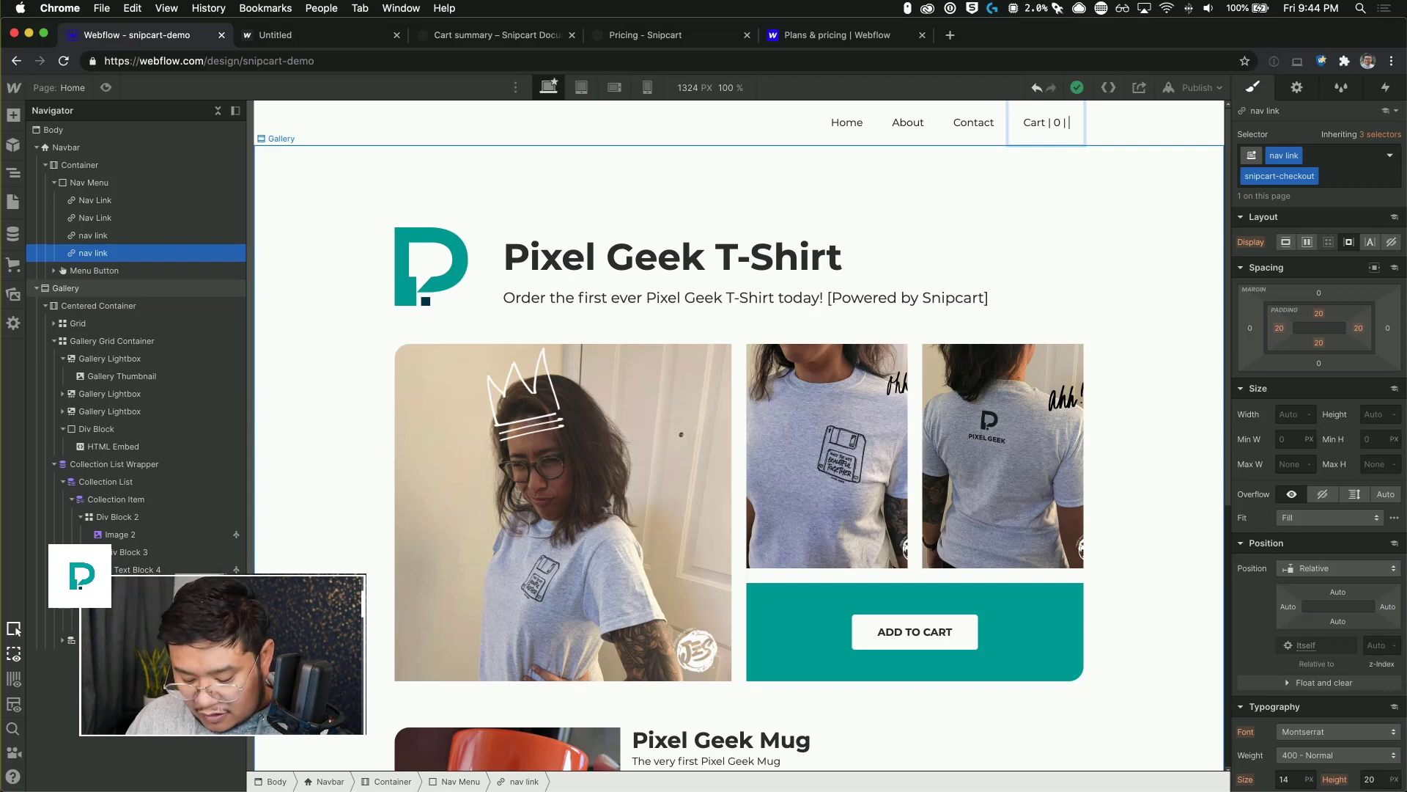
{"action": "type", "text": " 0"}
- Wrap the first 0 in the Cart nav link in a text span and give it the class snipcart-items-count
{"action": "key", "text": "shift+Left"}
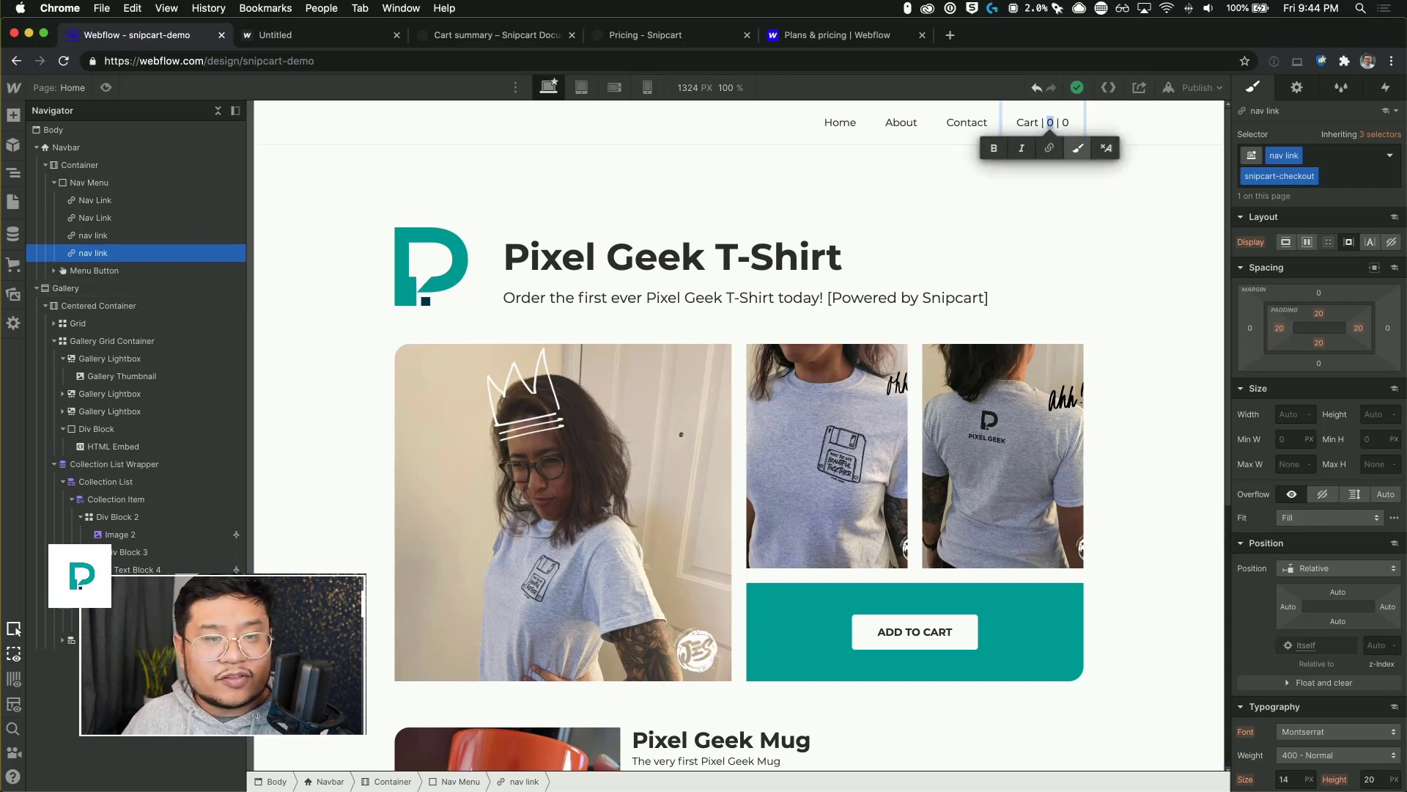
{"action": "left_click", "coordinate": [1078, 149]}
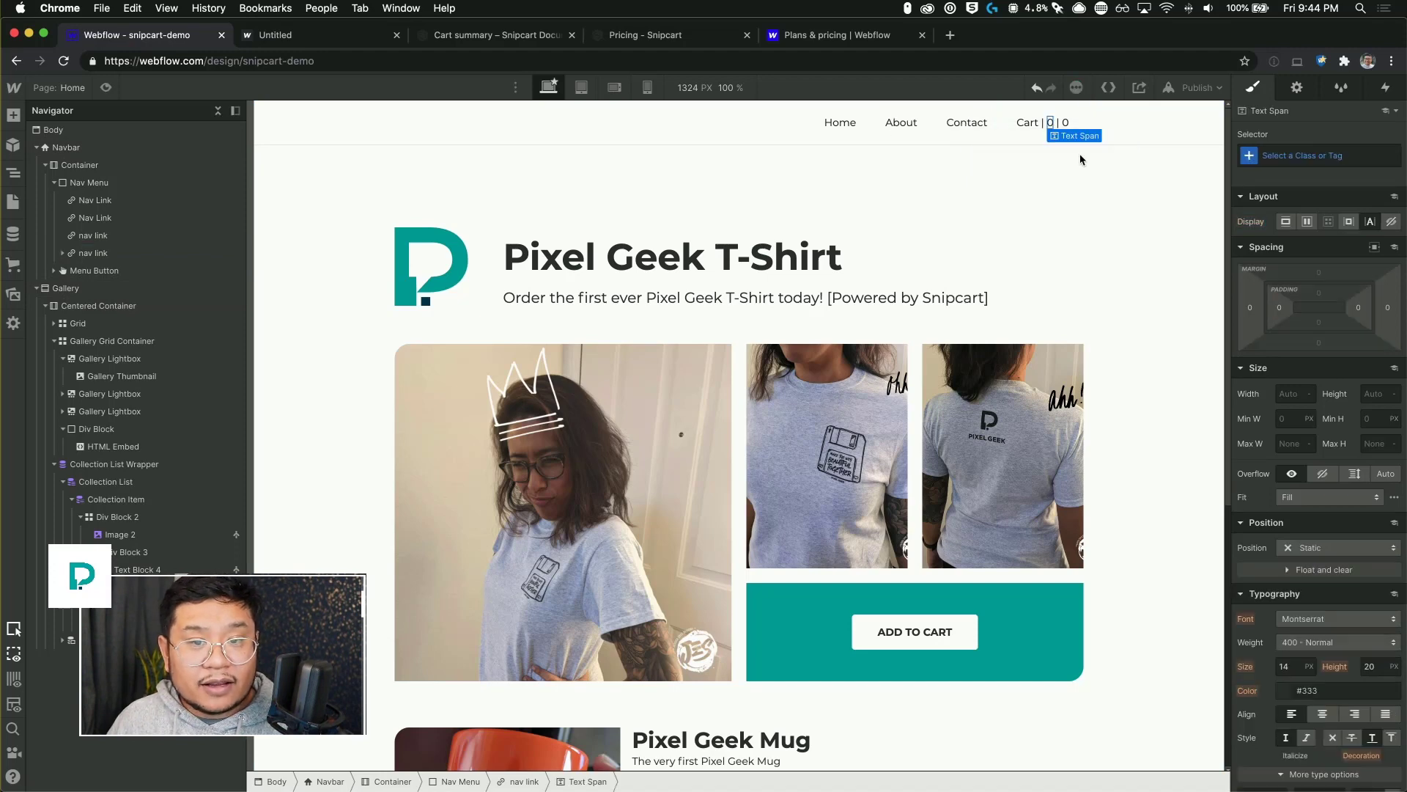
{"action": "left_click", "coordinate": [1316, 158]}
{"action": "key", "text": "super+v"}
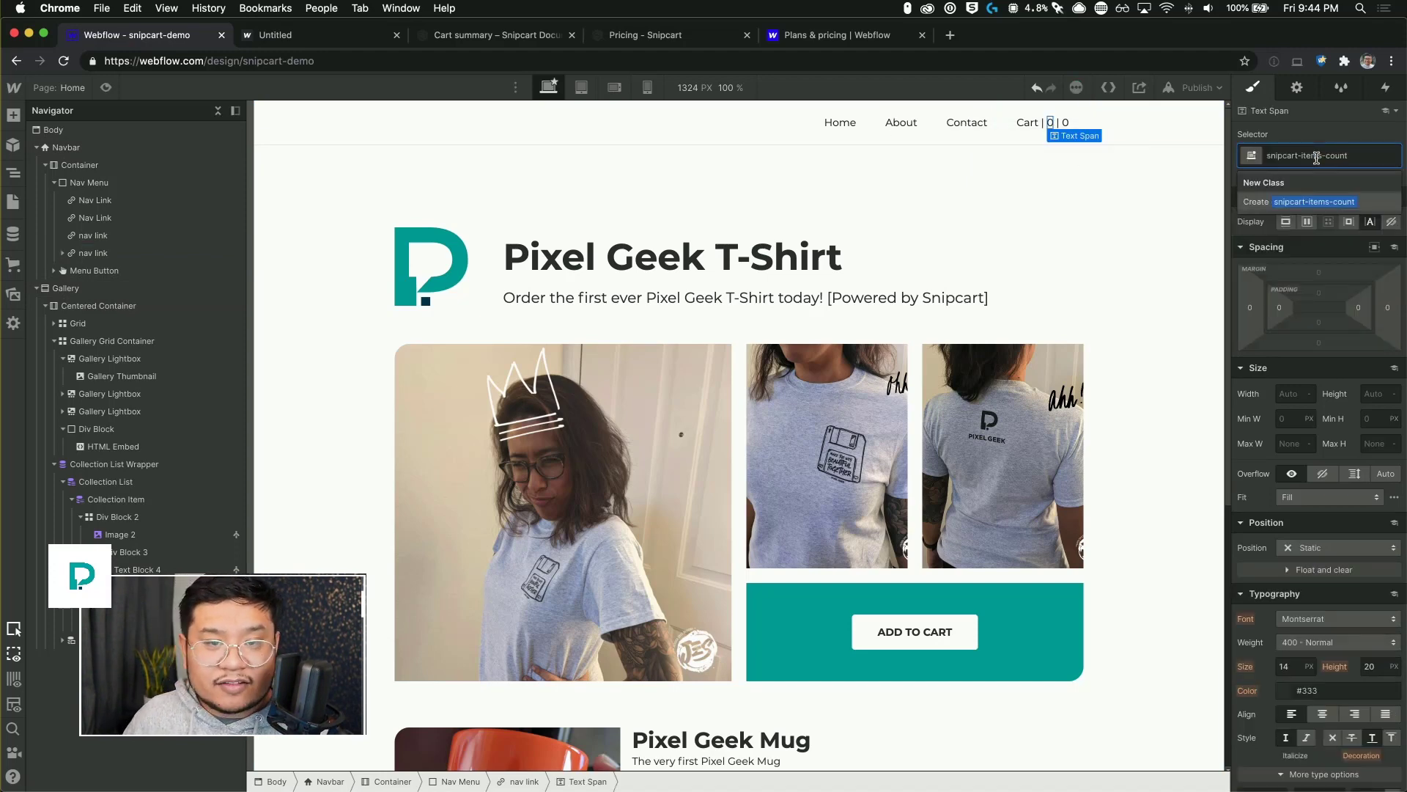
{"action": "key", "text": "Return"}
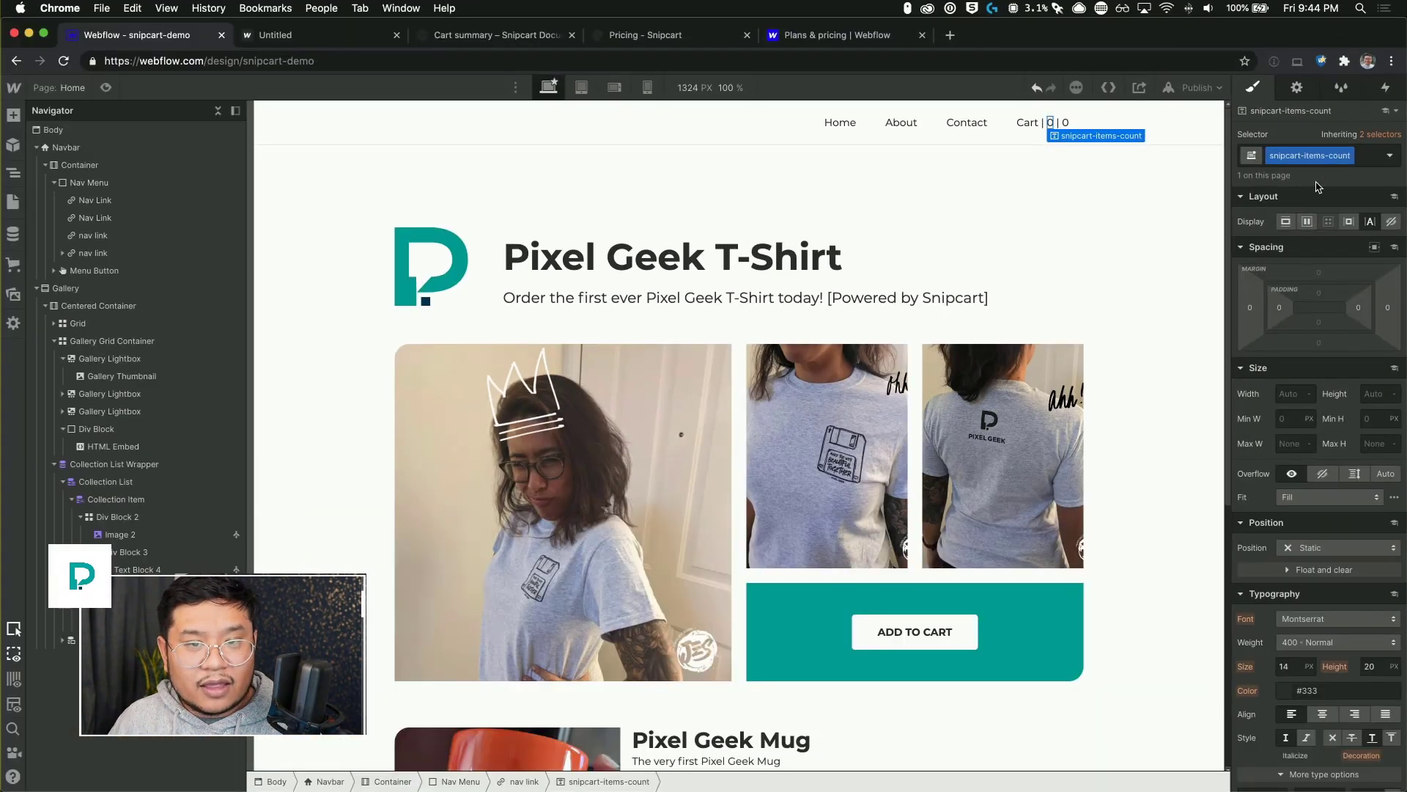
- Copy the snipcart-total-price class name from the total price example in the Snipcart Cart summary documentation
{"action": "left_click", "coordinate": [532, 42]}
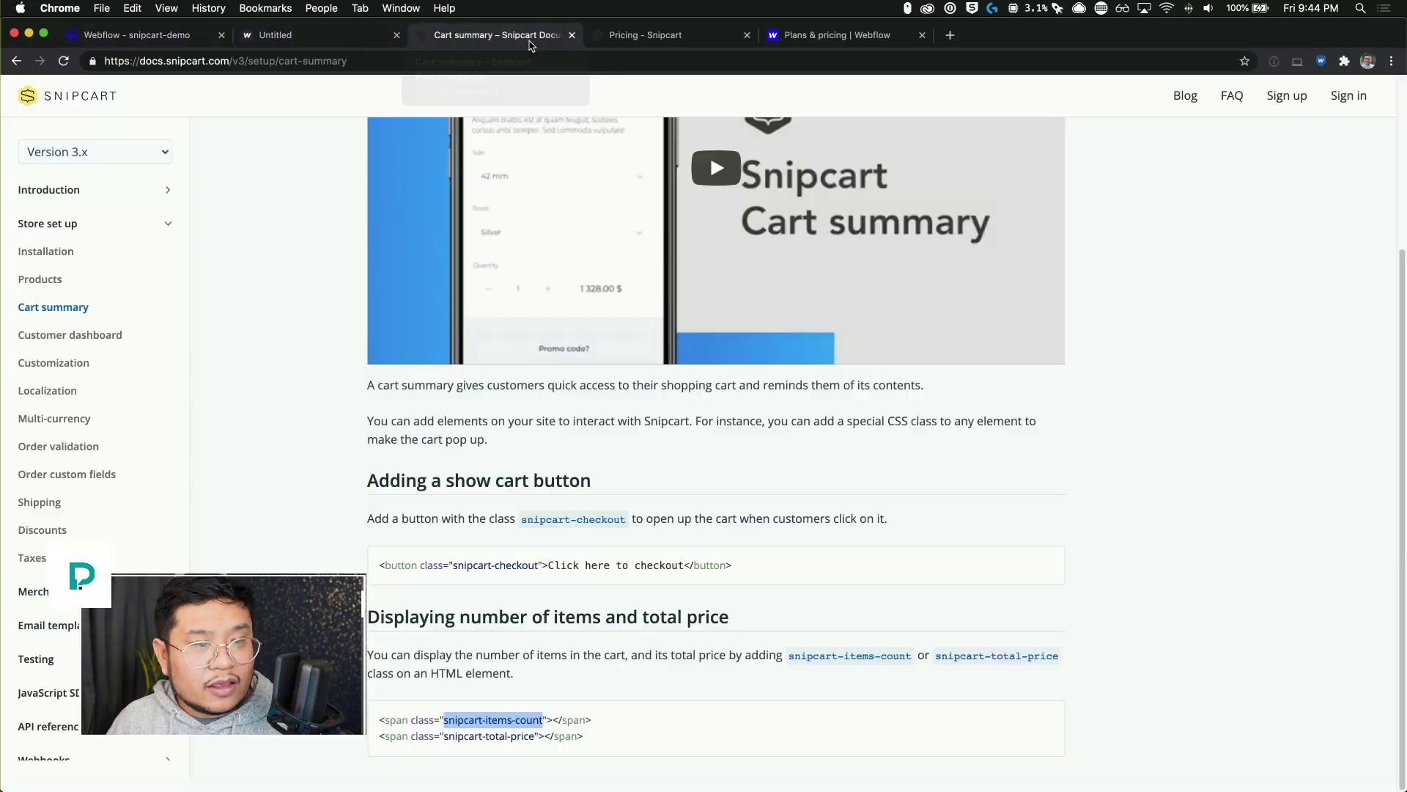
{"action": "left_click_drag", "start_coordinate": [538, 737], "coordinate": [439, 735]}
{"action": "key", "text": "ctrl+c"}
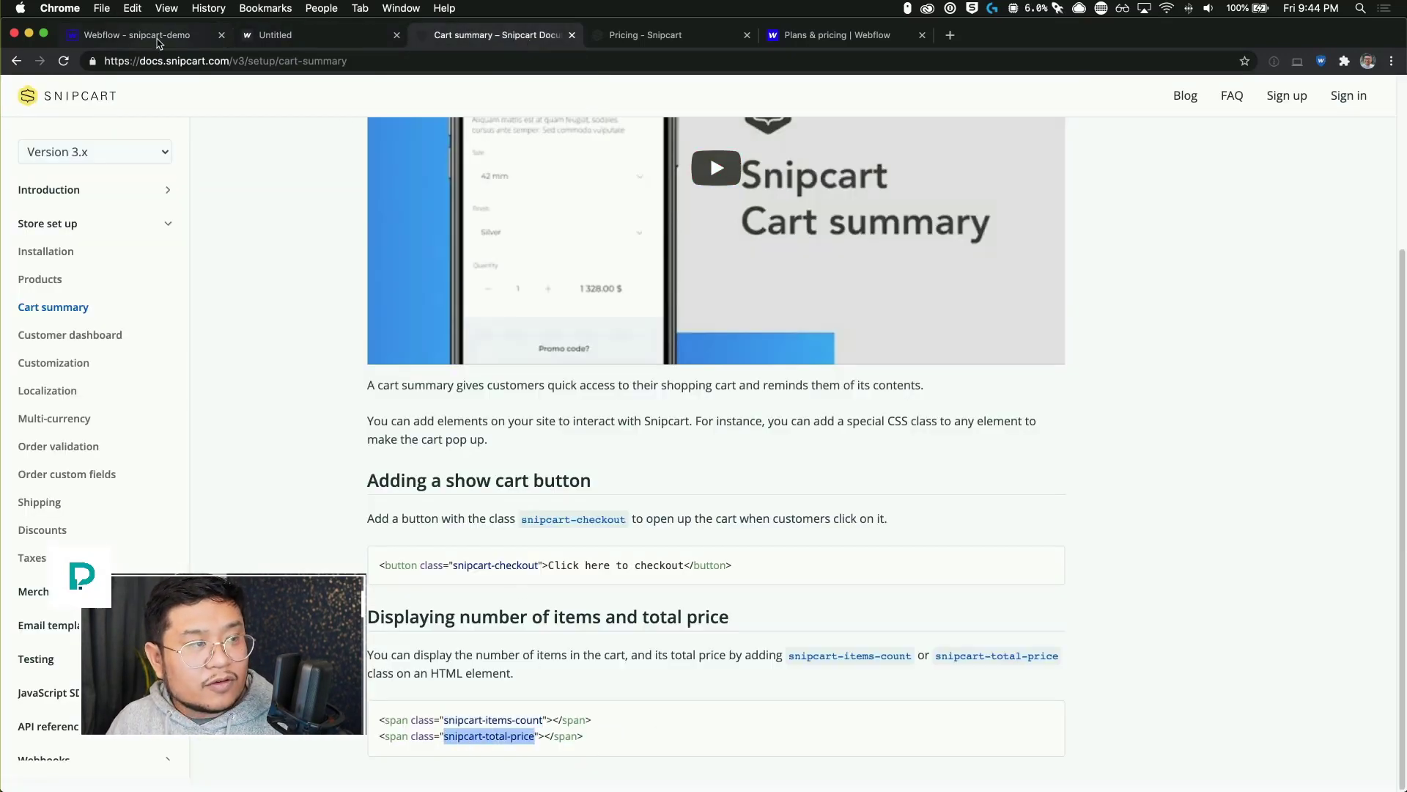
- In the Webflow Designer, wrap the second 0 of the Cart nav link in a text span with the class snipcart-total-price
{"action": "left_click", "coordinate": [139, 36]}
{"action": "left_click", "coordinate": [1064, 124]}
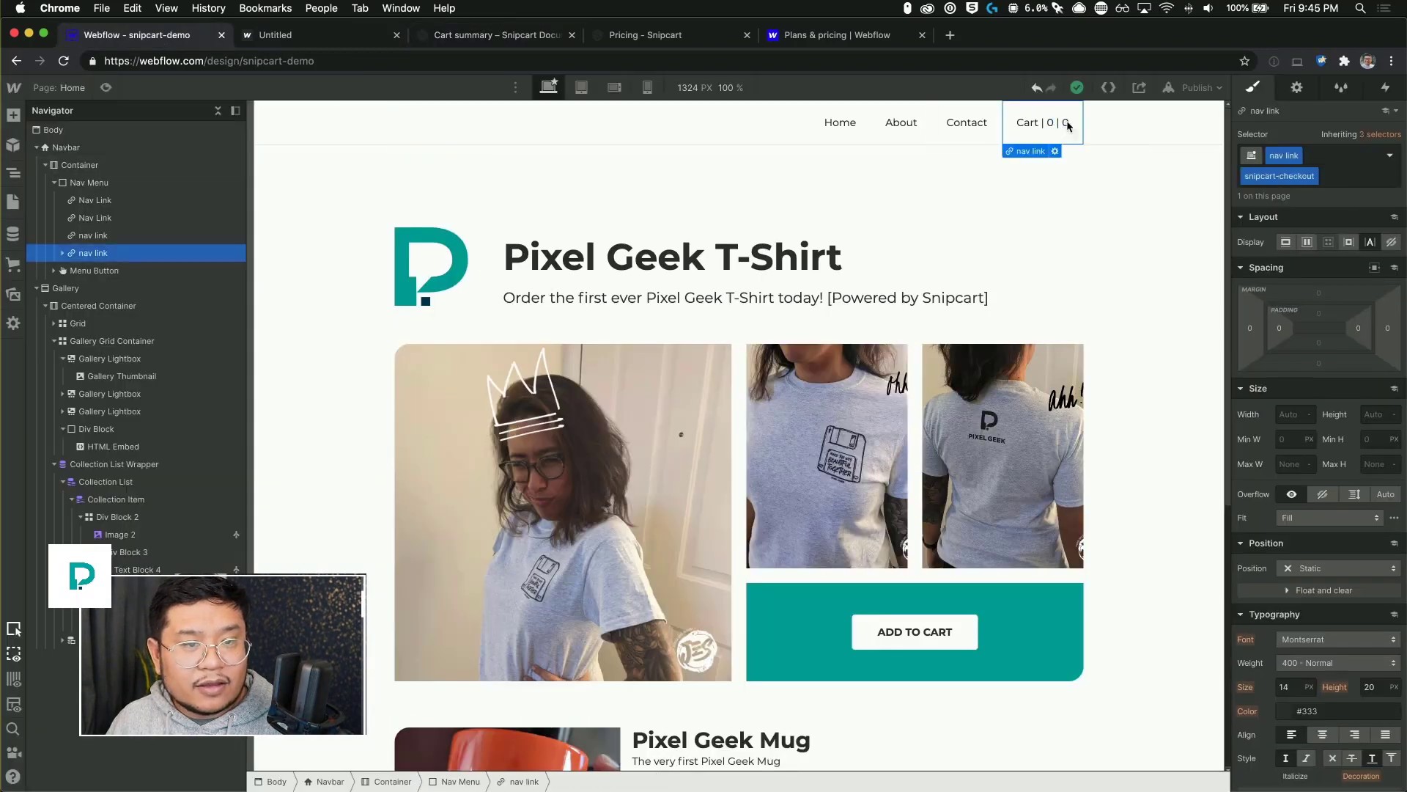
{"action": "double_click", "coordinate": [1065, 125]}
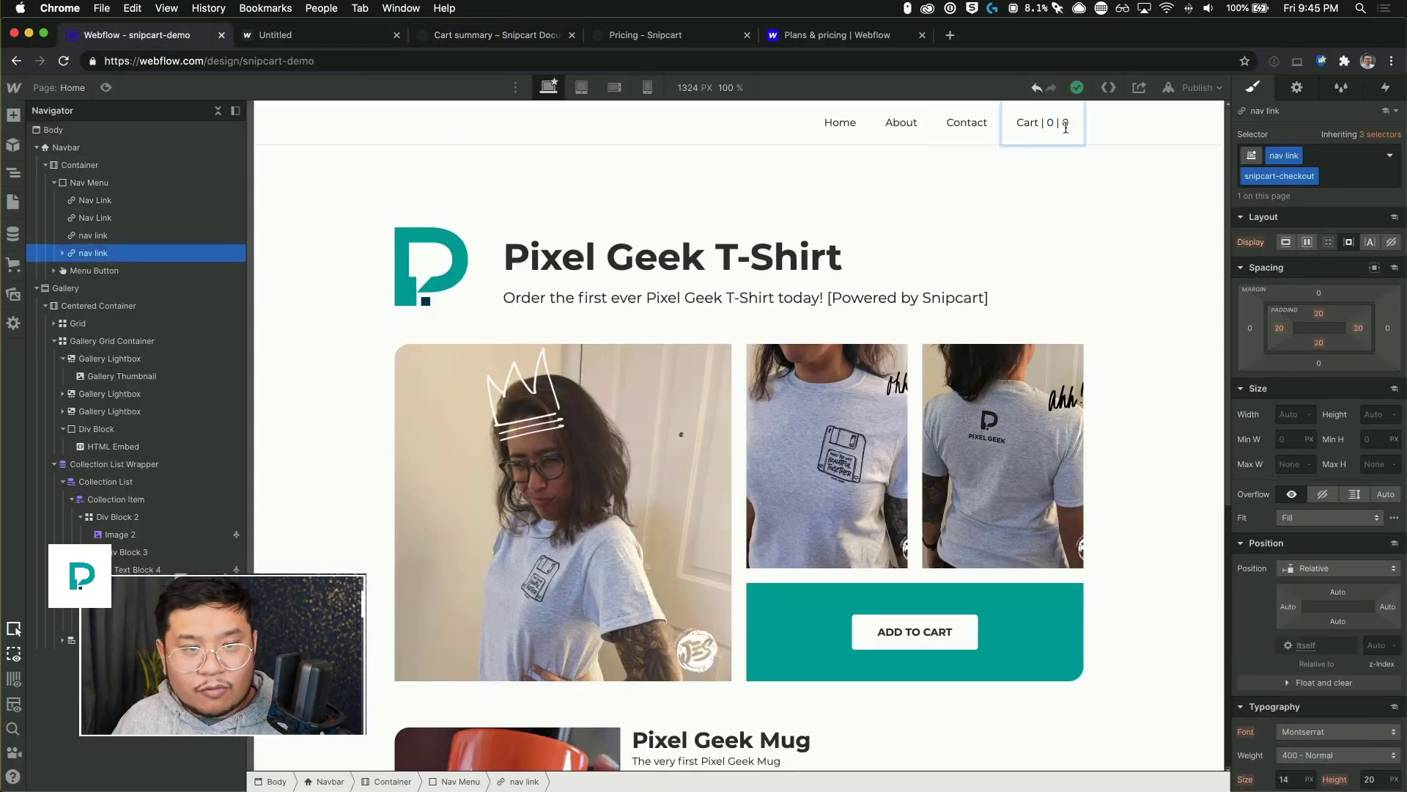
{"action": "double_click", "coordinate": [1065, 123]}
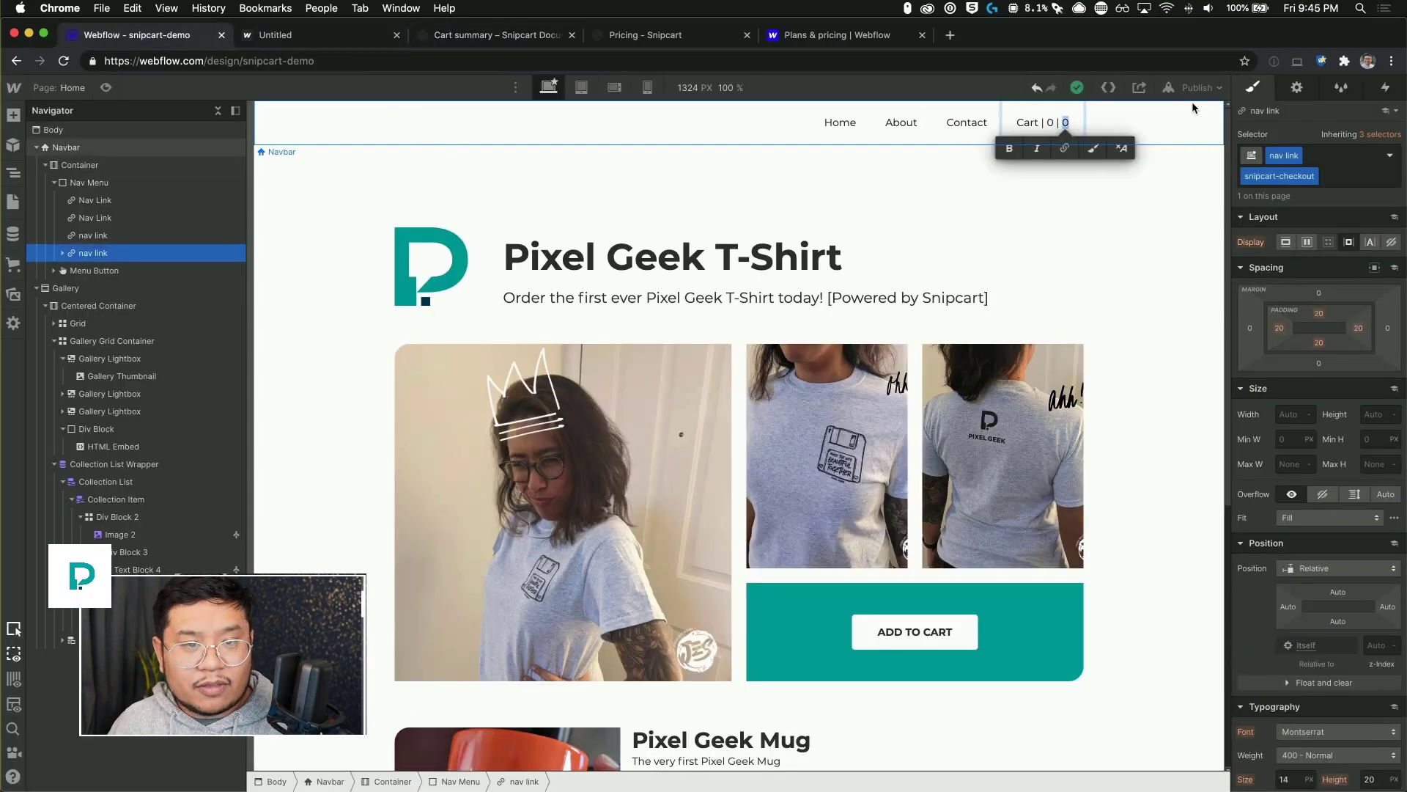
{"action": "left_click", "coordinate": [1093, 148]}
{"action": "left_click", "coordinate": [1312, 155]}
{"action": "key", "text": "ctrl+v"}
{"action": "key", "text": "Return"}
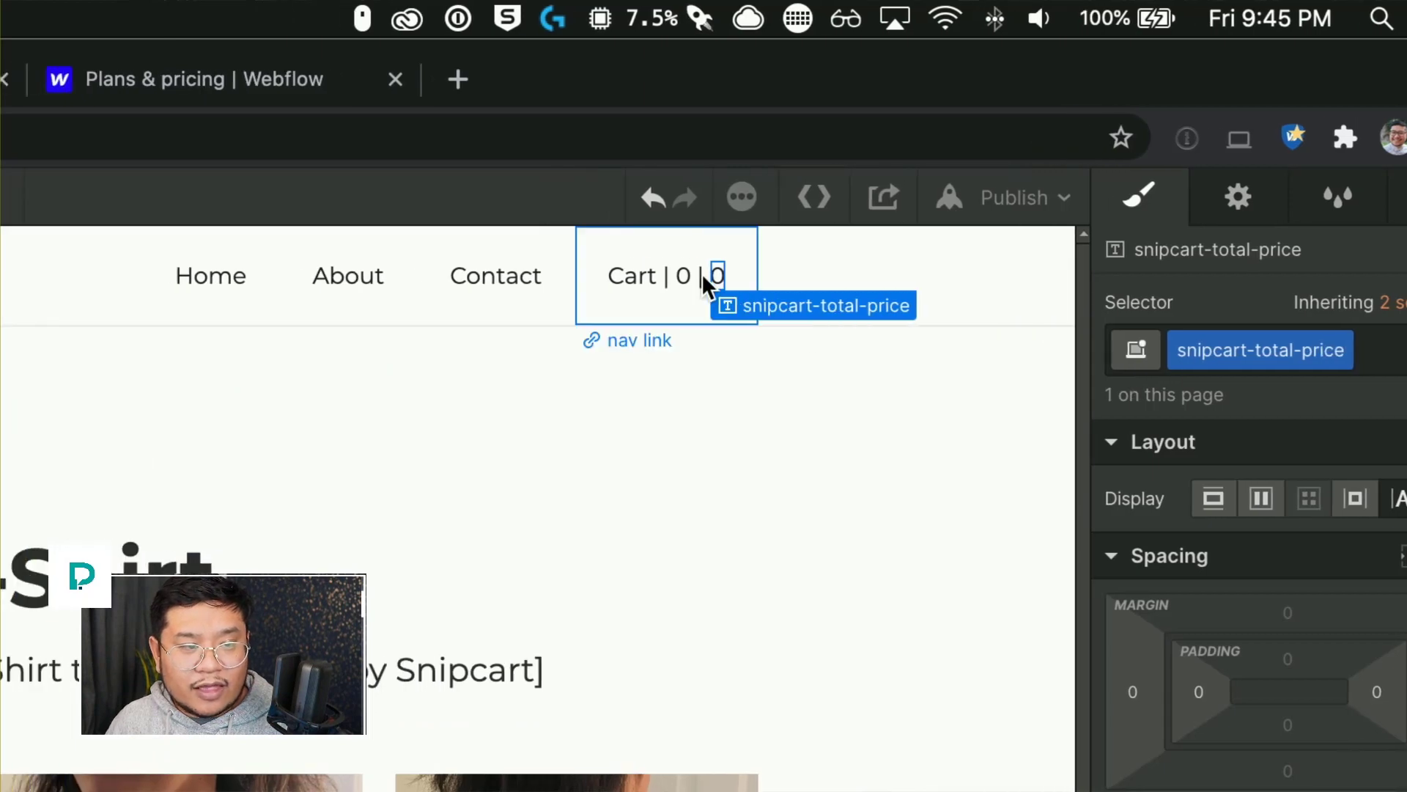
- Check the class on the item count span and publish the site to snipcart-demo.webflow.io
{"action": "left_click", "coordinate": [703, 270]}
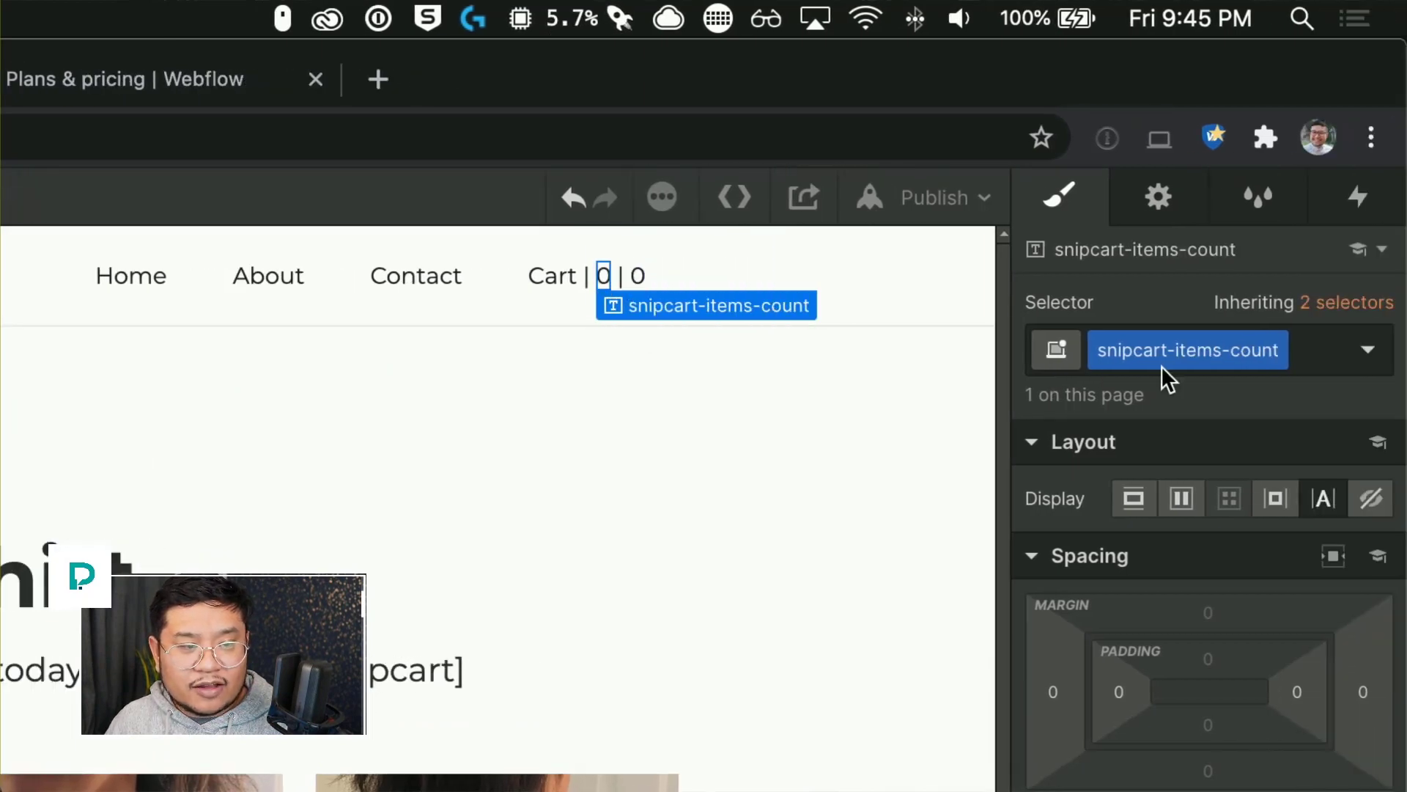
{"action": "left_click", "coordinate": [946, 198]}
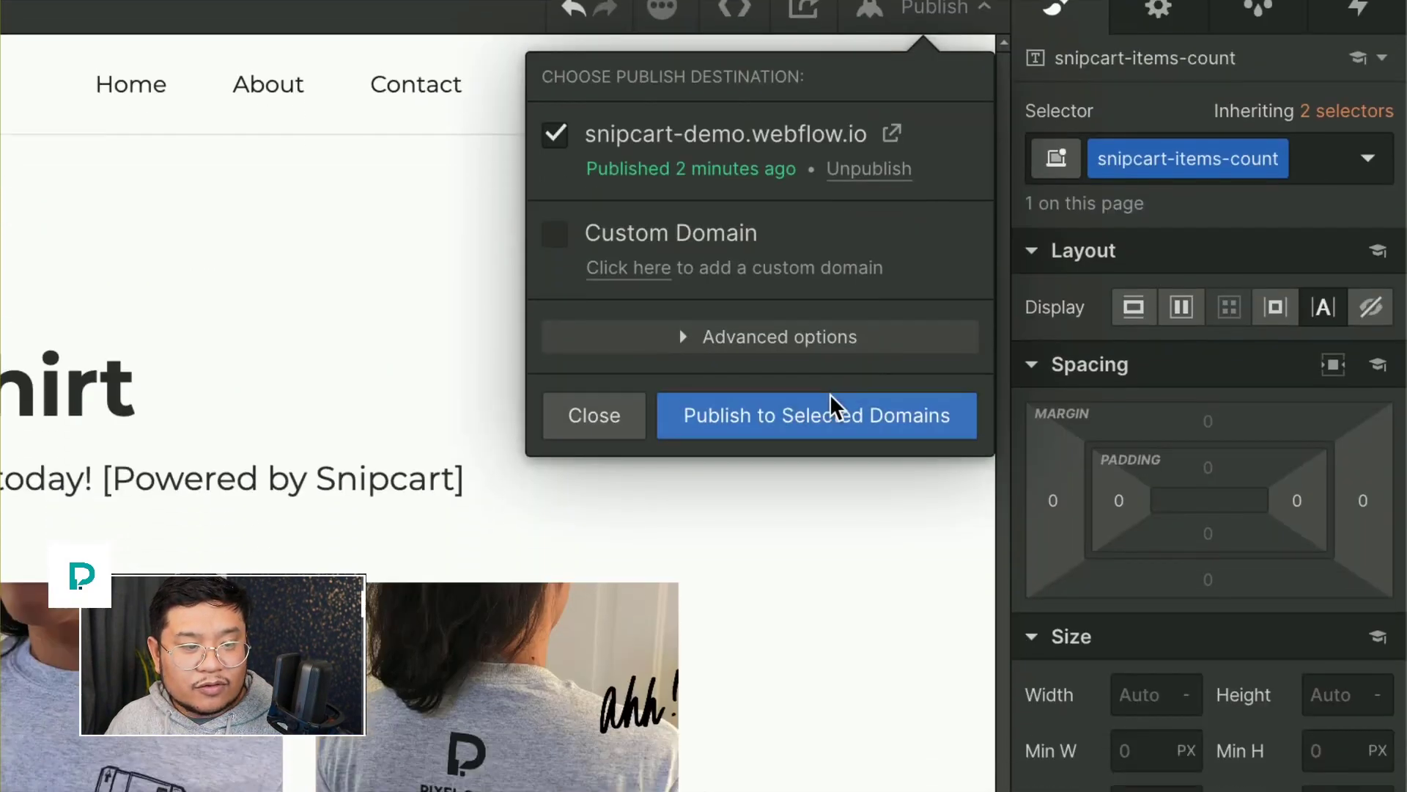
{"action": "left_click", "coordinate": [830, 587]}
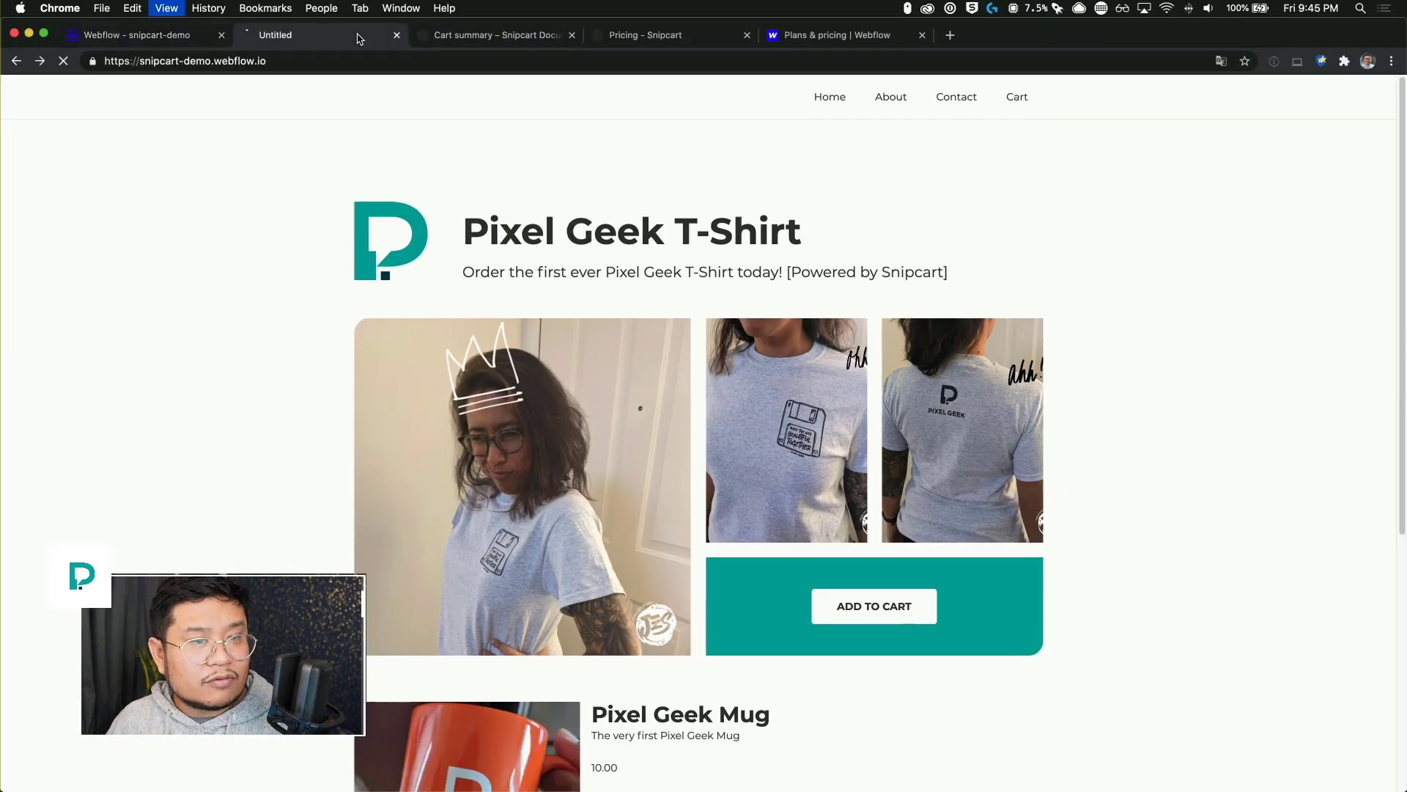
- On the live snipcart-demo site, dismiss the translation popup, open the cart from the Cart nav link and return to the store
{"action": "left_click", "coordinate": [359, 36]}
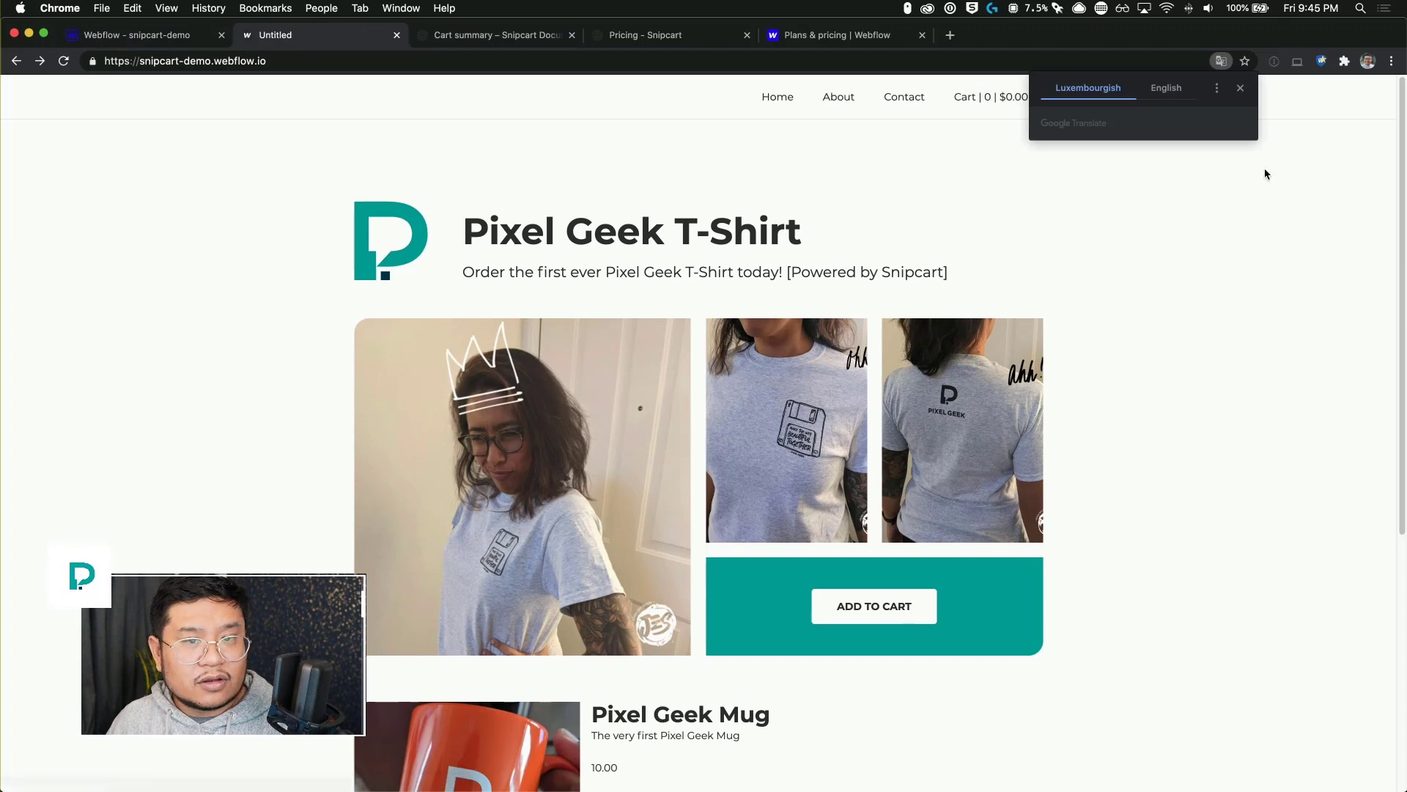
{"action": "left_click", "coordinate": [1238, 91]}
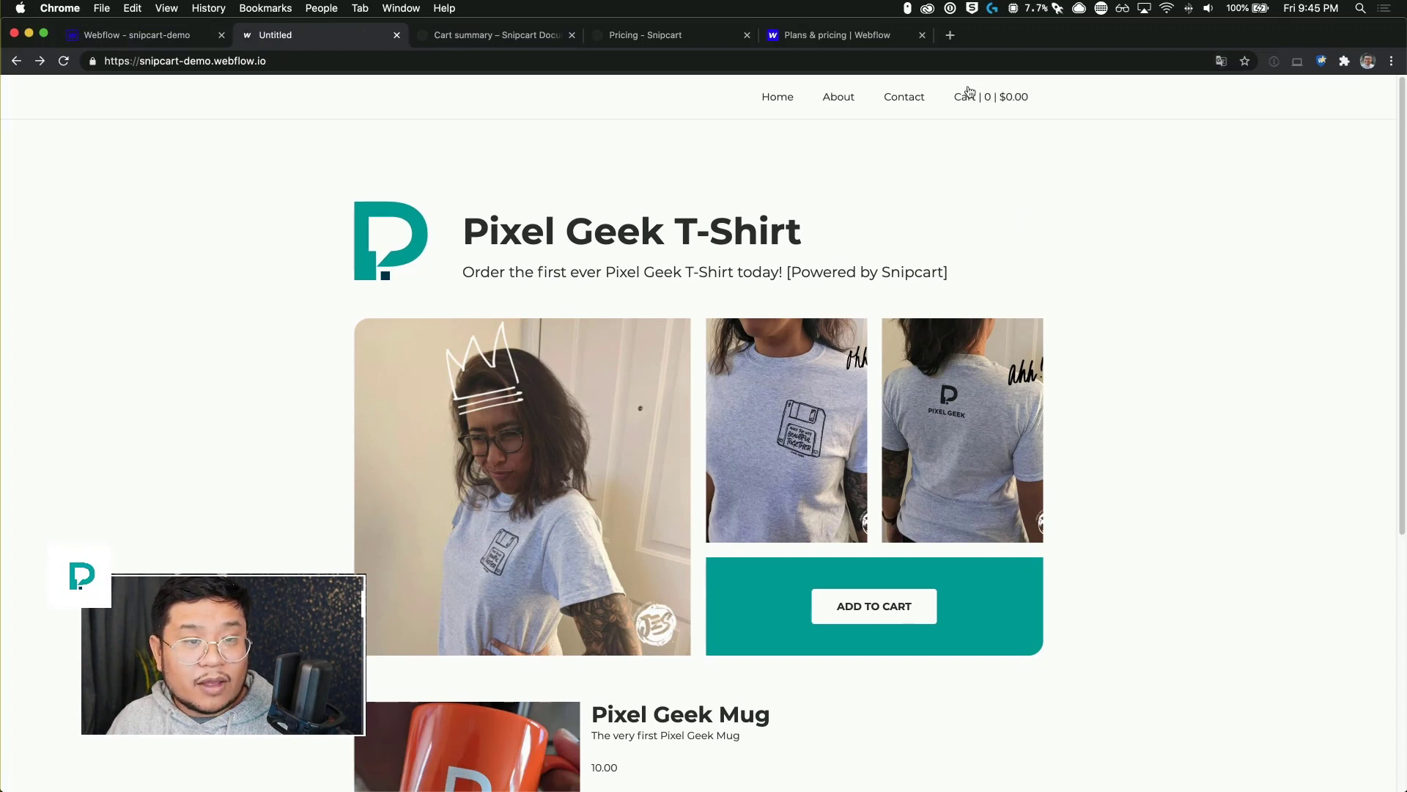
{"action": "left_click", "coordinate": [994, 99]}
{"action": "left_click", "coordinate": [203, 105]}
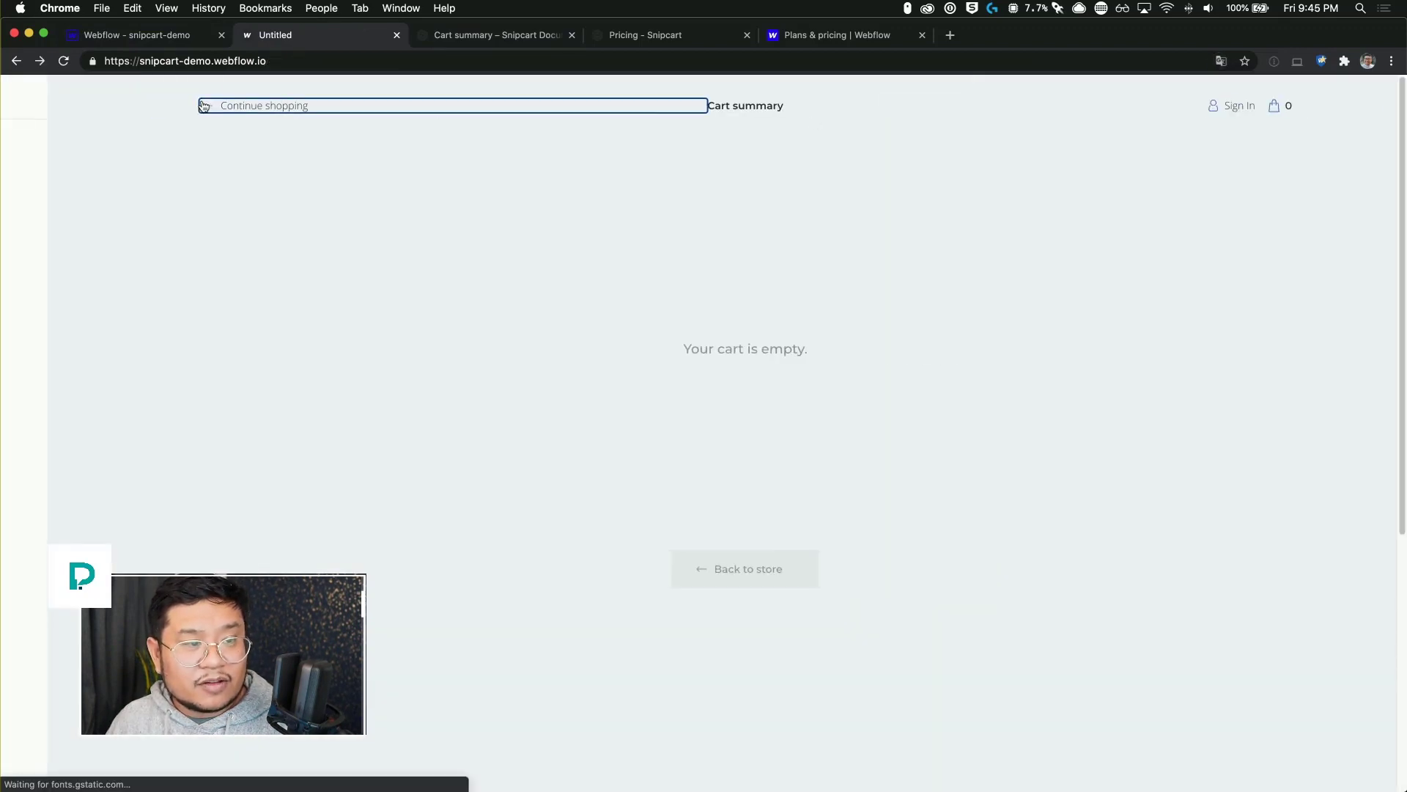
- Add the Pixel Geek Mug to the cart, continue shopping and check the count and total in the Cart nav link
{"action": "scroll", "coordinate": [778, 671], "scroll_direction": "down", "scroll_amount": 5}
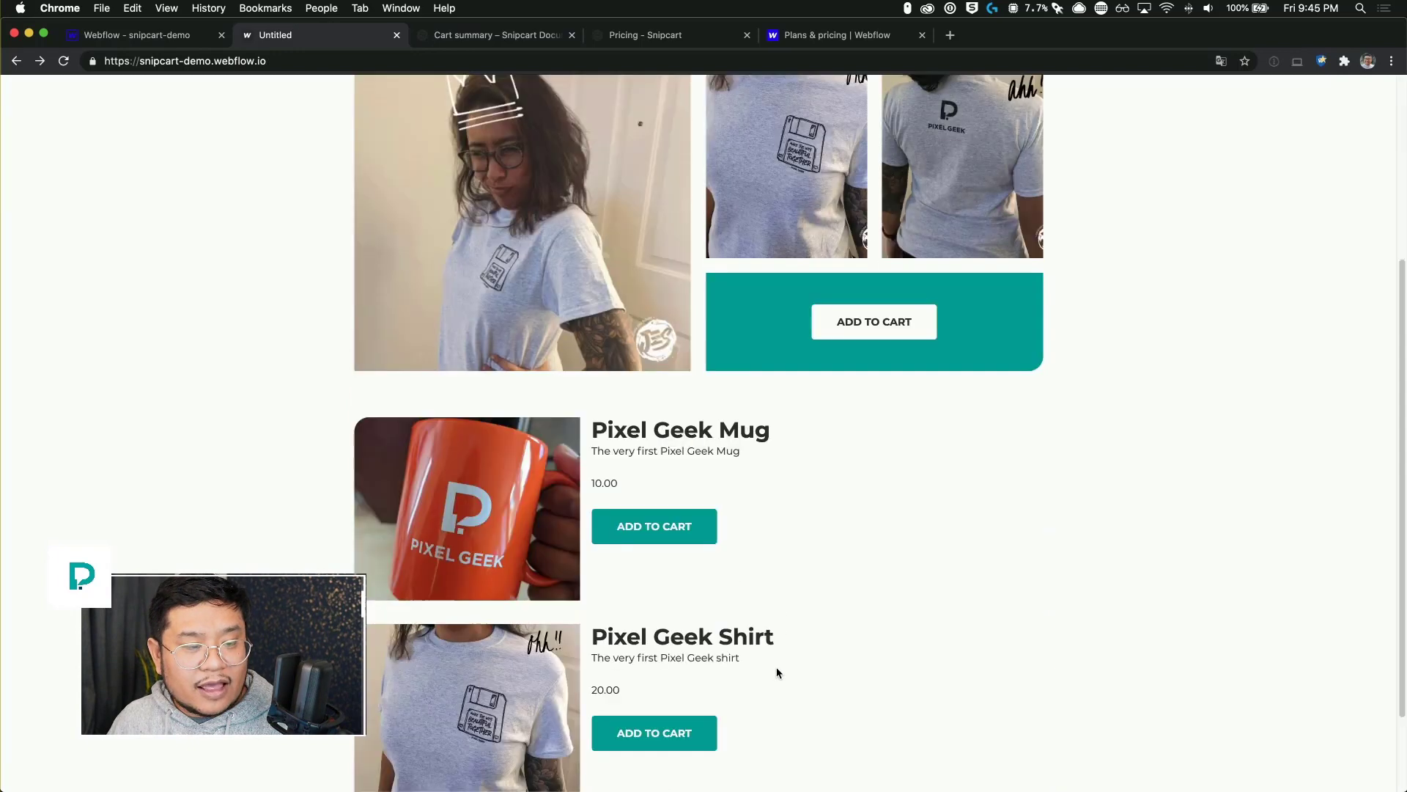
{"action": "left_click", "coordinate": [662, 518]}
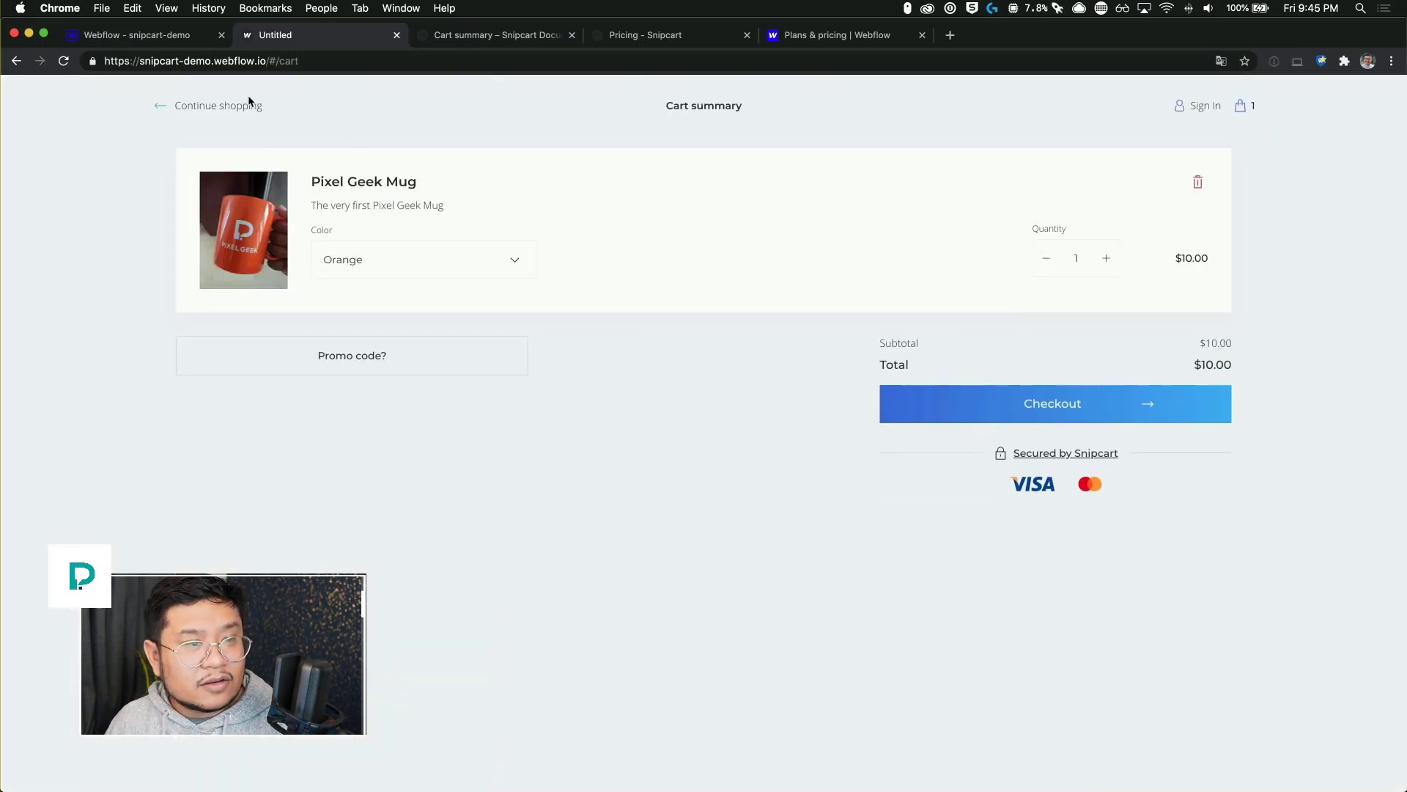
{"action": "left_click", "coordinate": [240, 106]}
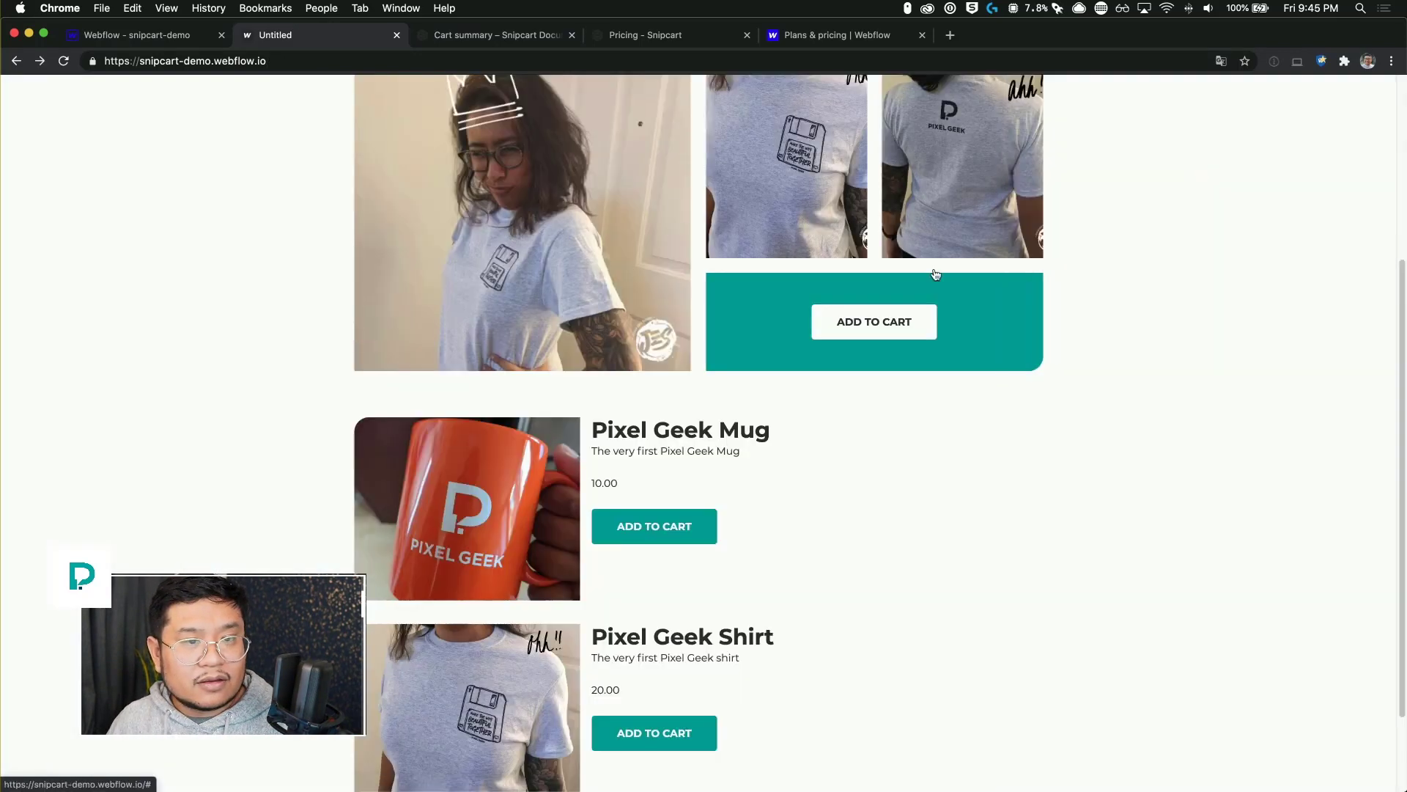
{"action": "scroll", "coordinate": [951, 274], "scroll_direction": "up", "scroll_amount": 5}
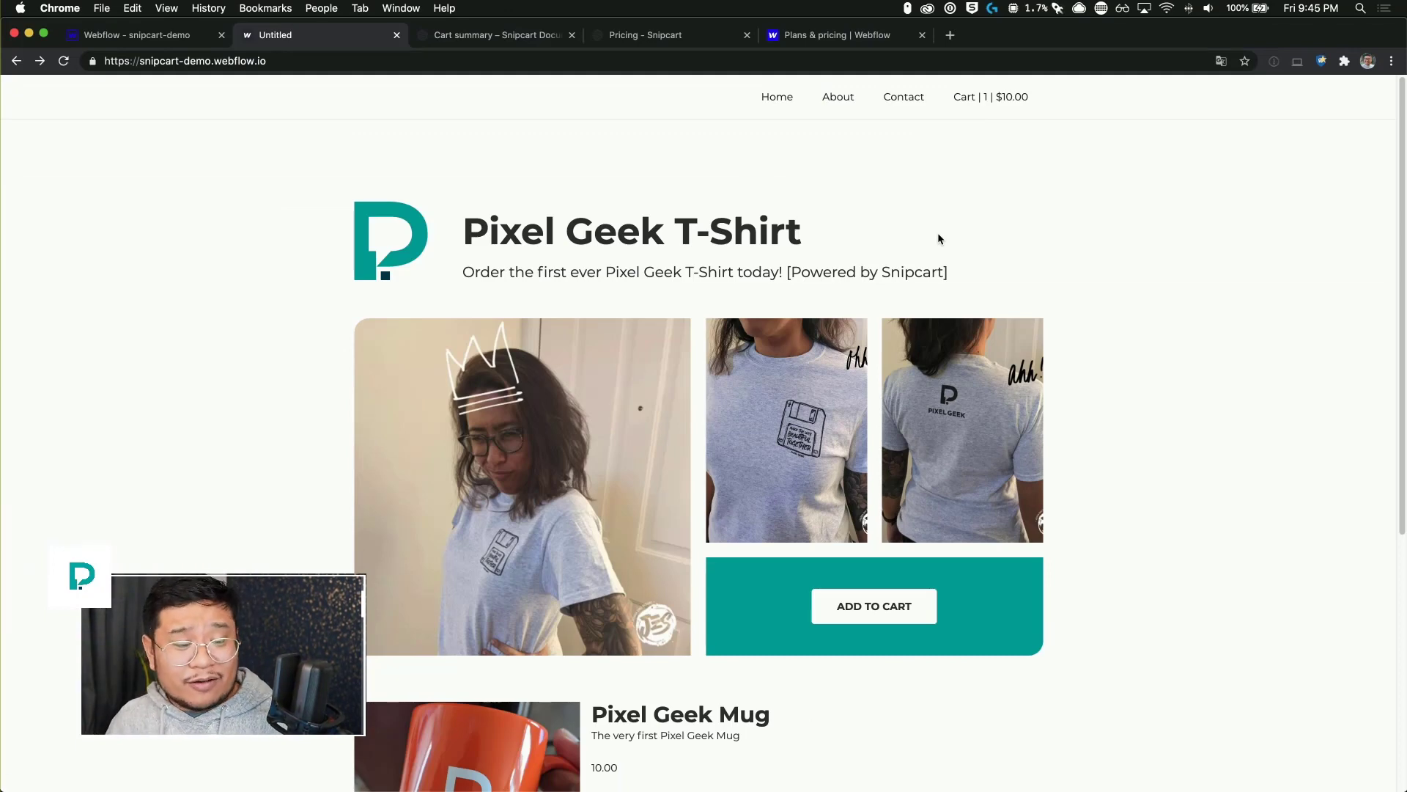
- Add the Pixel Geek Shirt to the cart, return to the store and check the updated Cart nav link
{"action": "scroll", "coordinate": [938, 242], "scroll_direction": "down", "scroll_amount": 5}
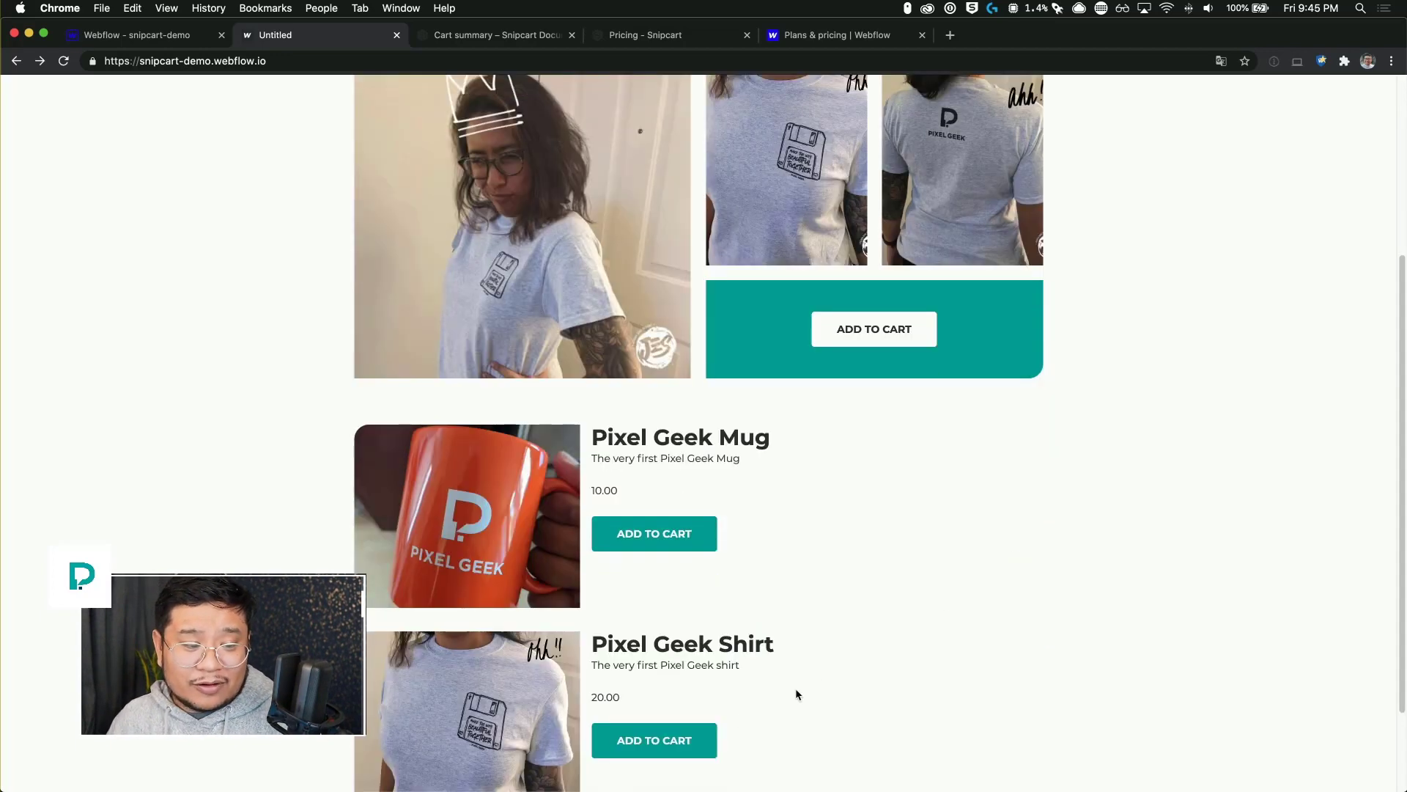
{"action": "left_click", "coordinate": [654, 739]}
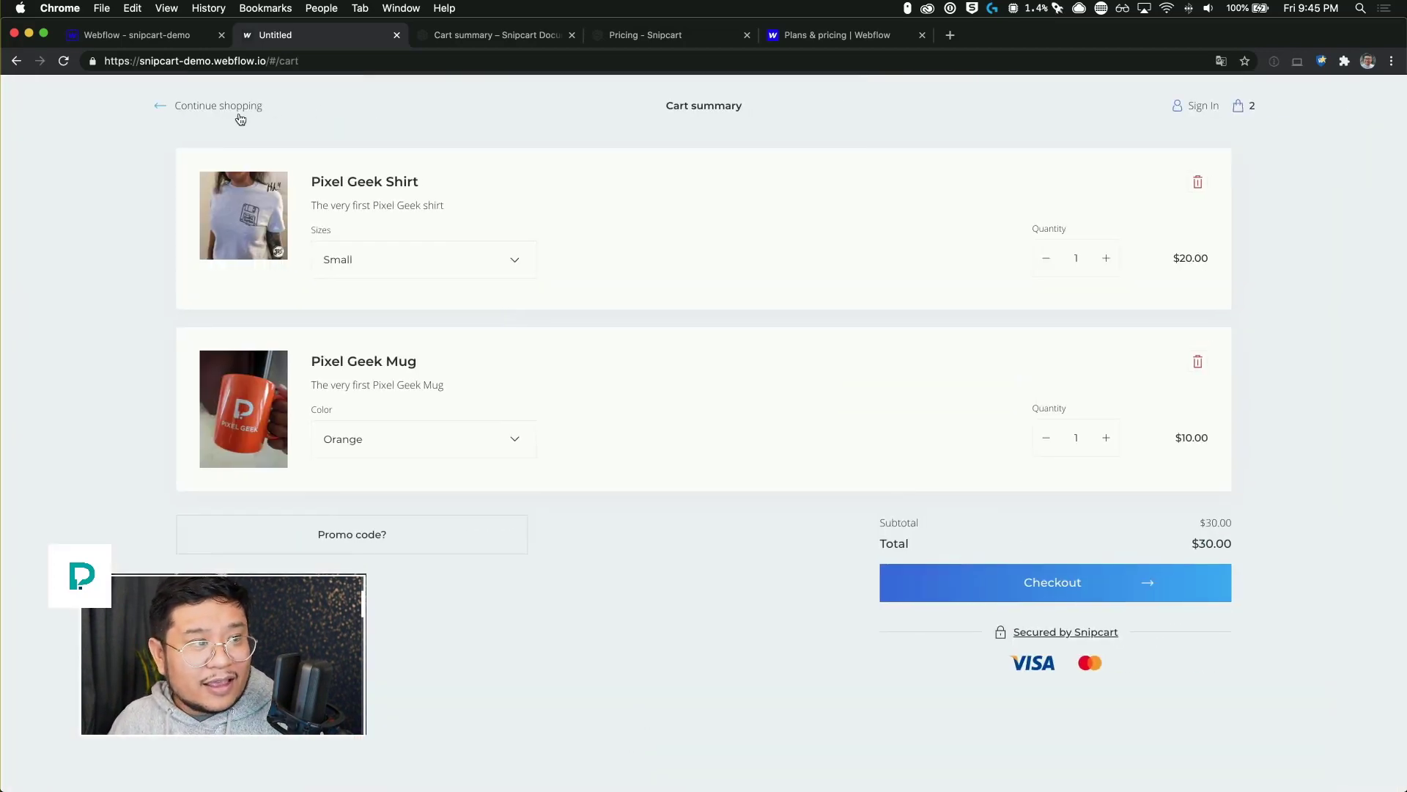
{"action": "left_click", "coordinate": [240, 106]}
{"action": "scroll", "coordinate": [1076, 292], "scroll_direction": "up", "scroll_amount": 5}
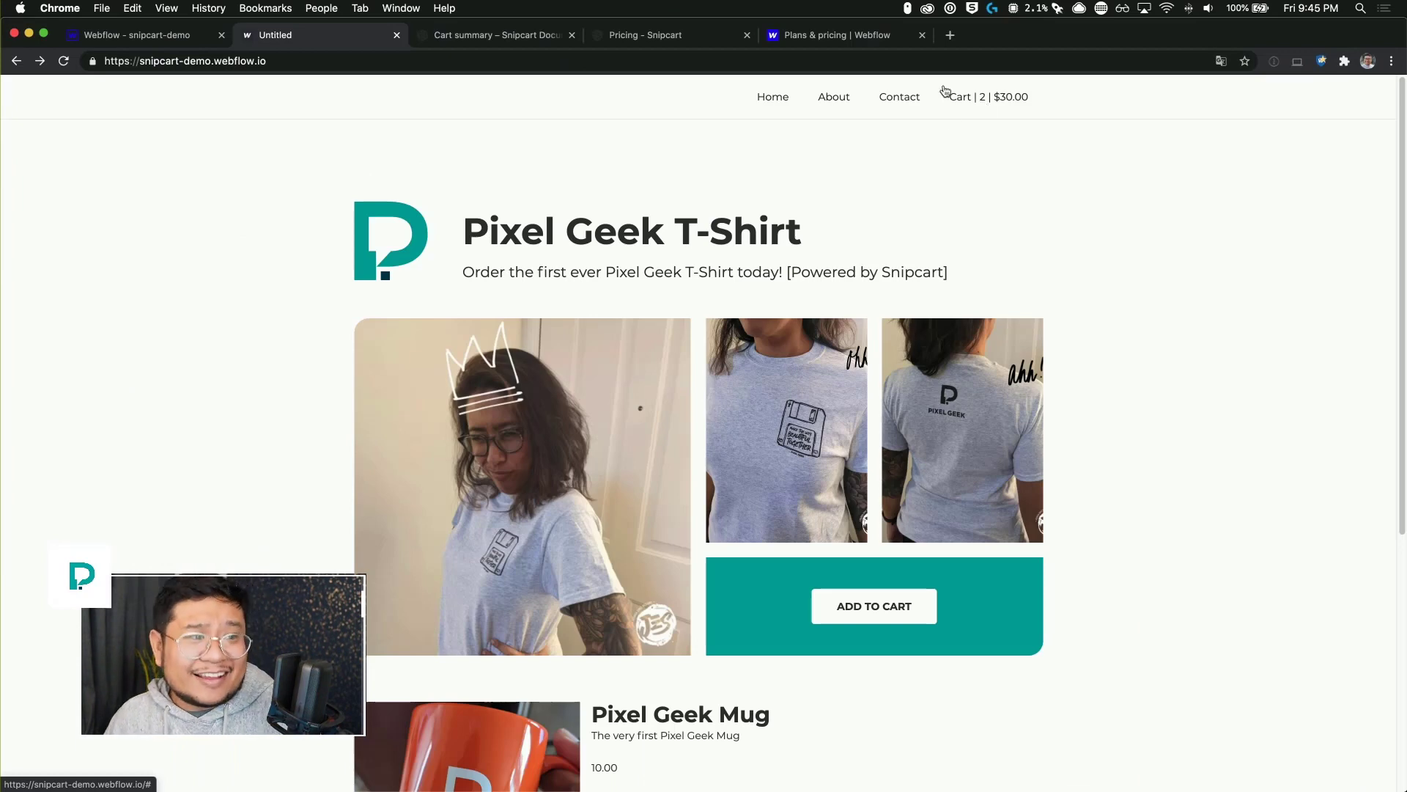
- Open the Customer dashboard page in the Snipcart documentation
{"action": "left_click", "coordinate": [154, 36]}
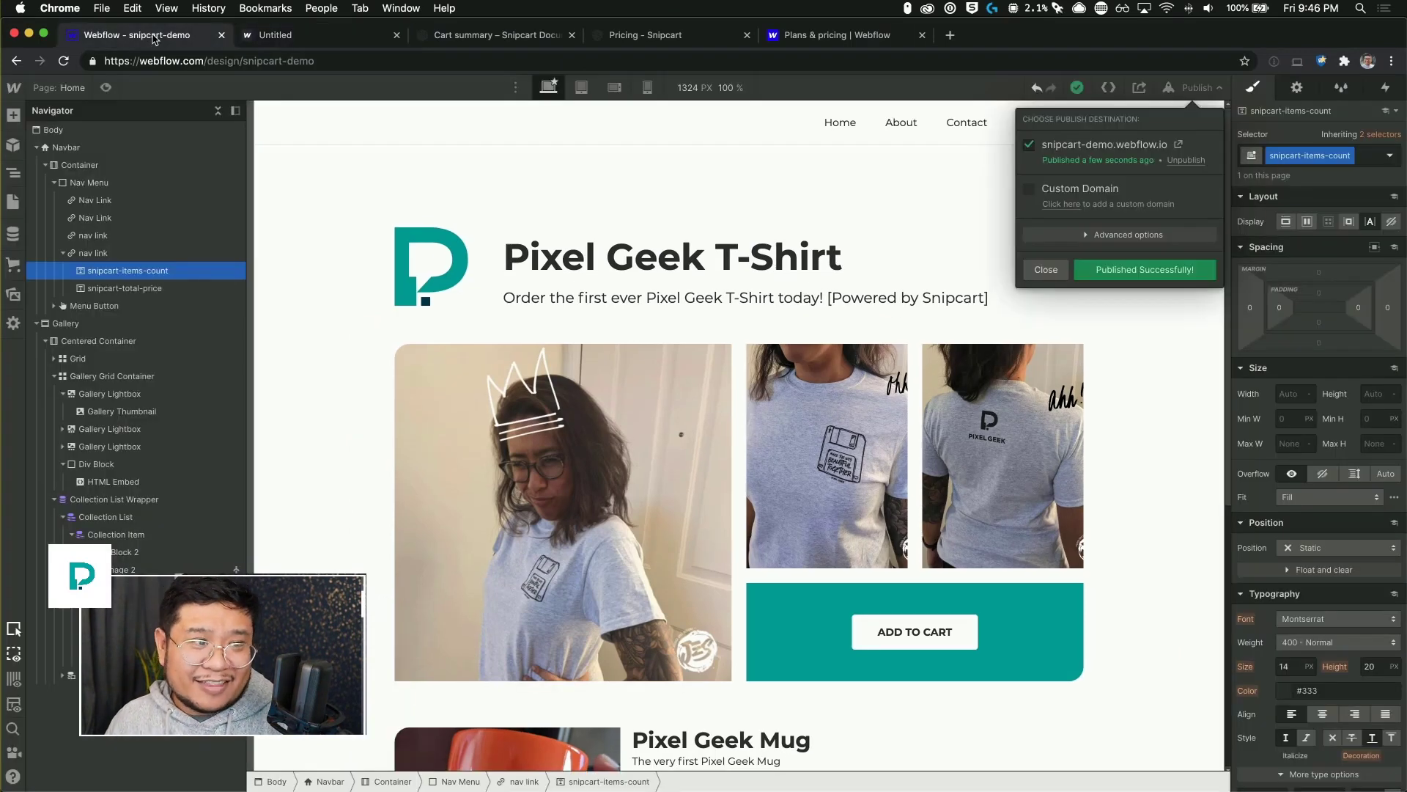
{"action": "left_click", "coordinate": [534, 38]}
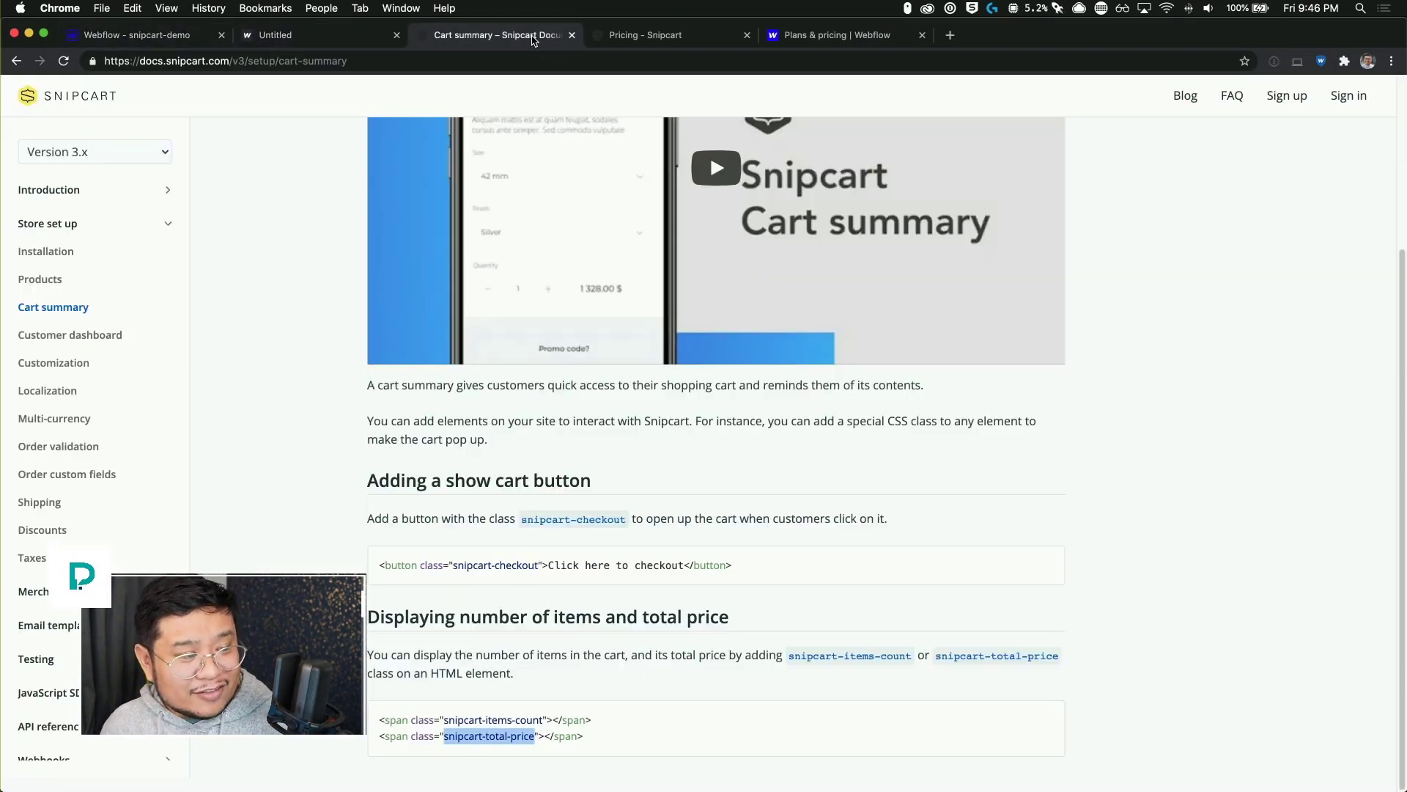
{"action": "left_click", "coordinate": [165, 335]}
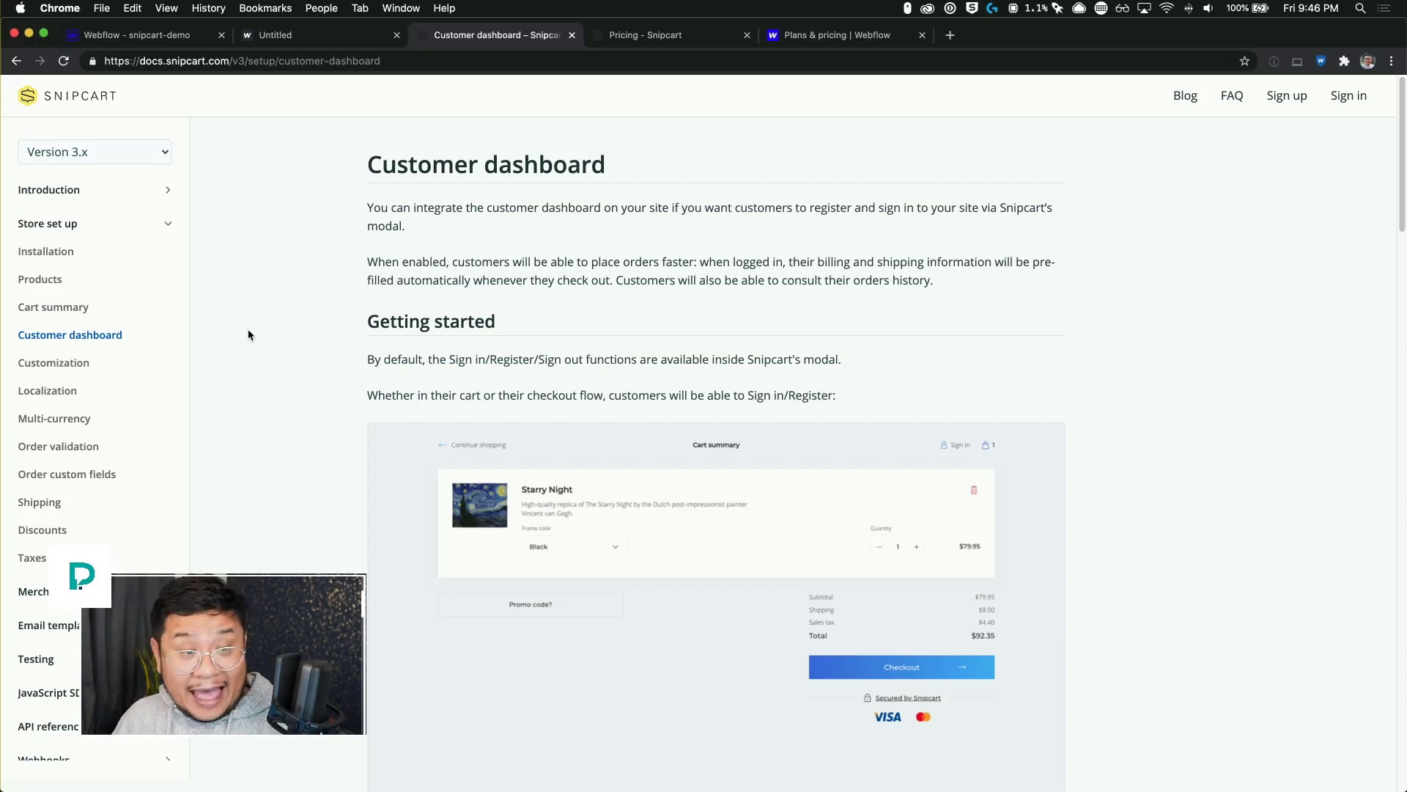
- Back in the Webflow Designer, duplicate the Contact nav link and place the copy after the Cart link in the Nav Menu
{"action": "left_click", "coordinate": [156, 37]}
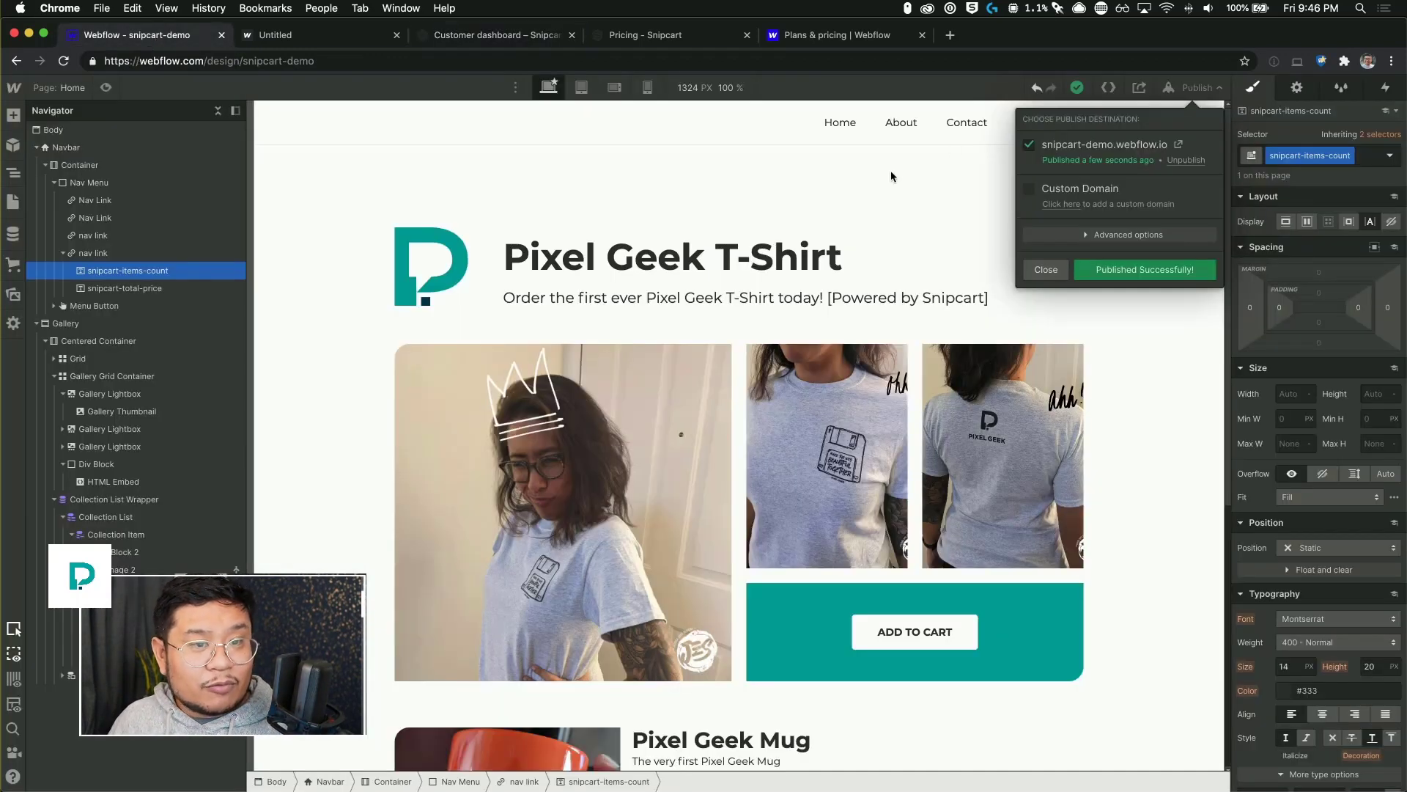
{"action": "left_click", "coordinate": [949, 127]}
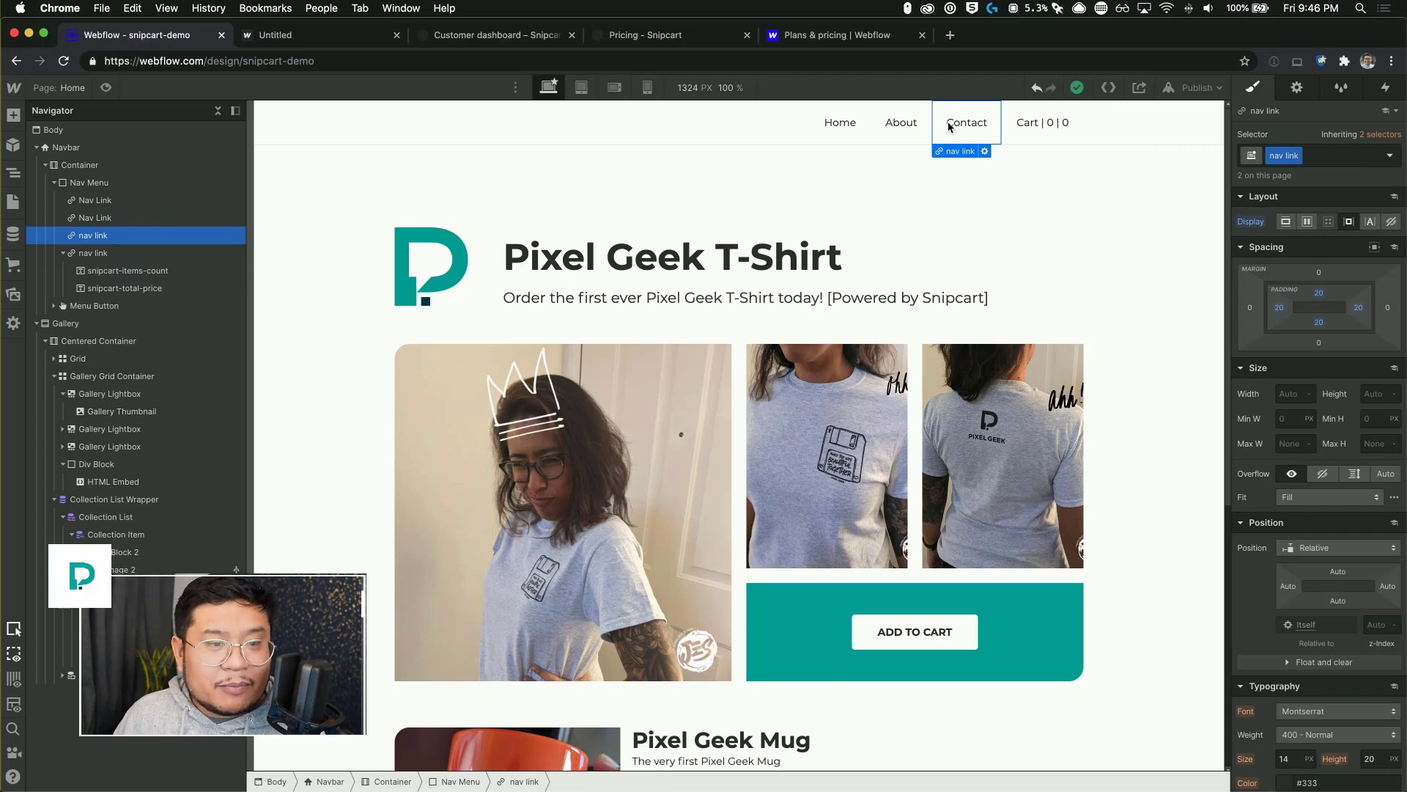
{"action": "key", "text": "super+d"}
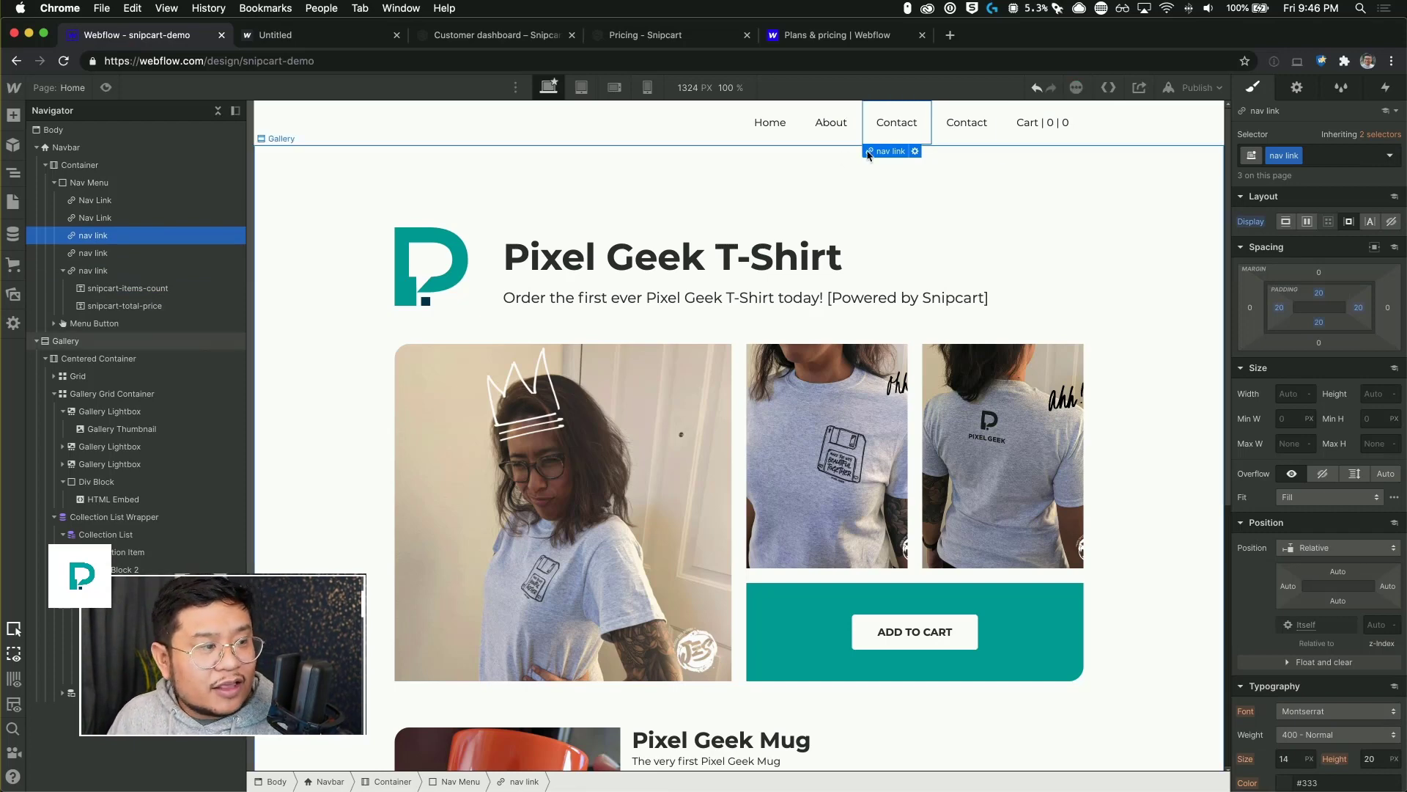
{"action": "left_click", "coordinate": [65, 271]}
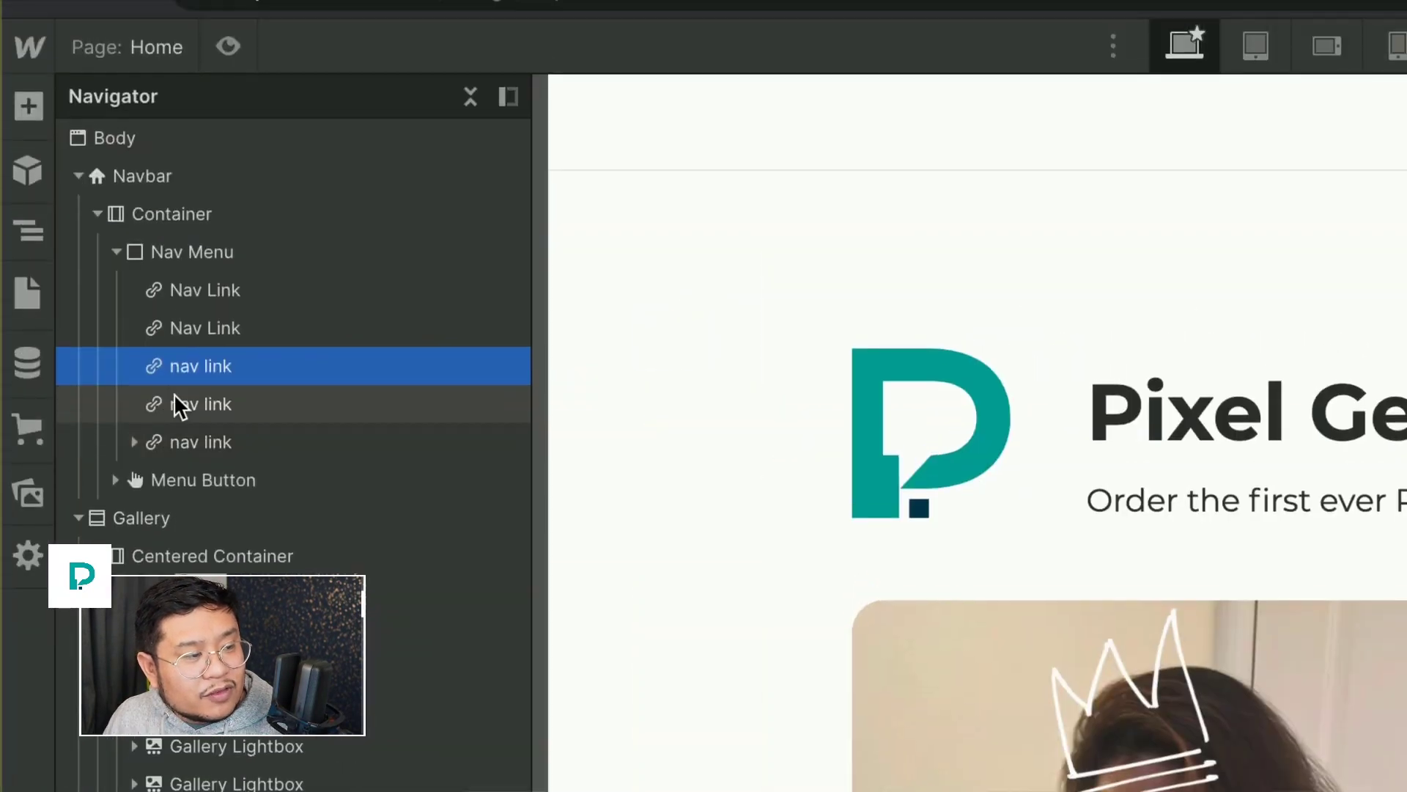
{"action": "mouse_move", "coordinate": [186, 399]}
{"action": "left_mouse_down"}
{"action": "mouse_move", "coordinate": [178, 482]}
{"action": "mouse_move", "coordinate": [177, 393]}
{"action": "left_mouse_up"}
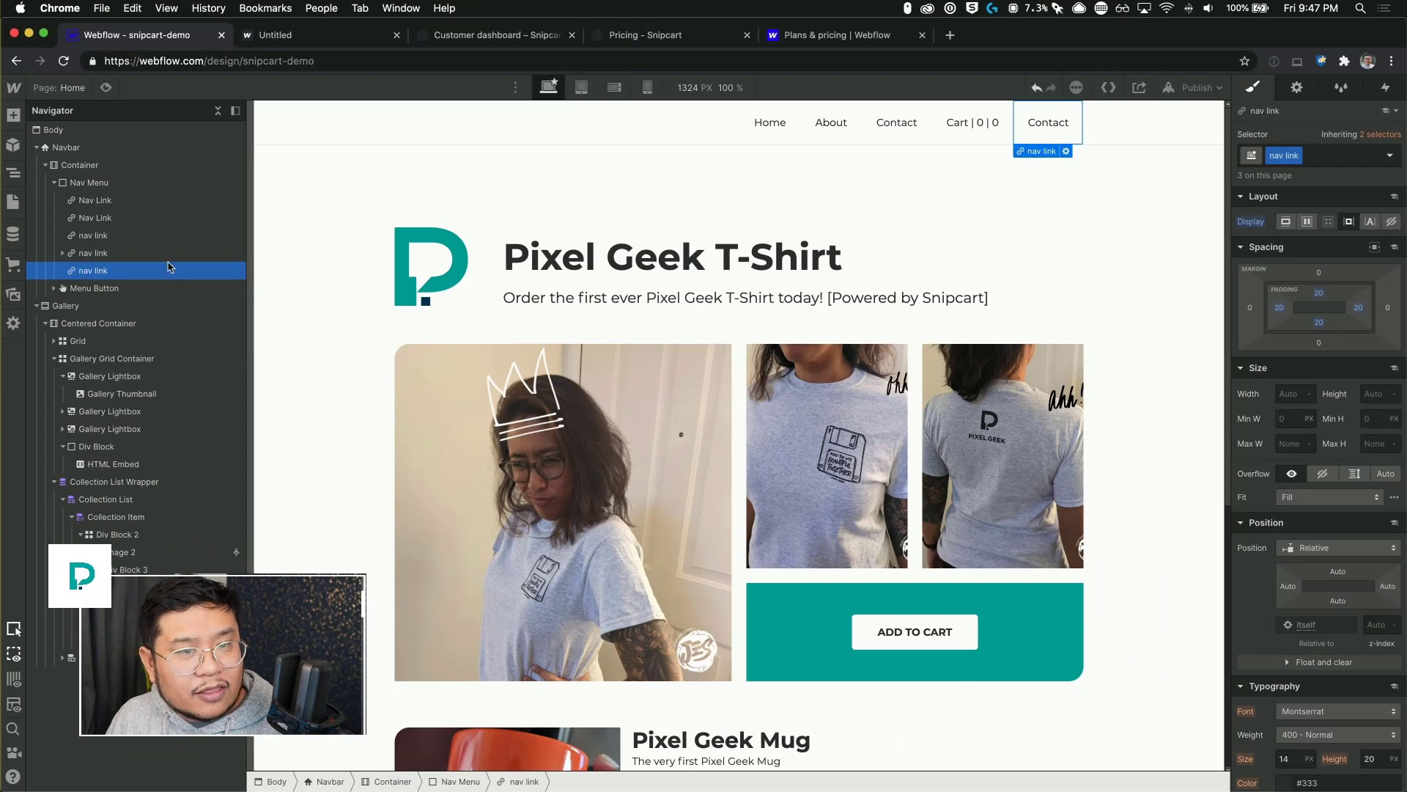
- Change the text of the duplicated Contact nav link at the end of the navbar to "My Account"
{"action": "double_click", "coordinate": [1051, 122]}
{"action": "double_click", "coordinate": [1051, 122]}
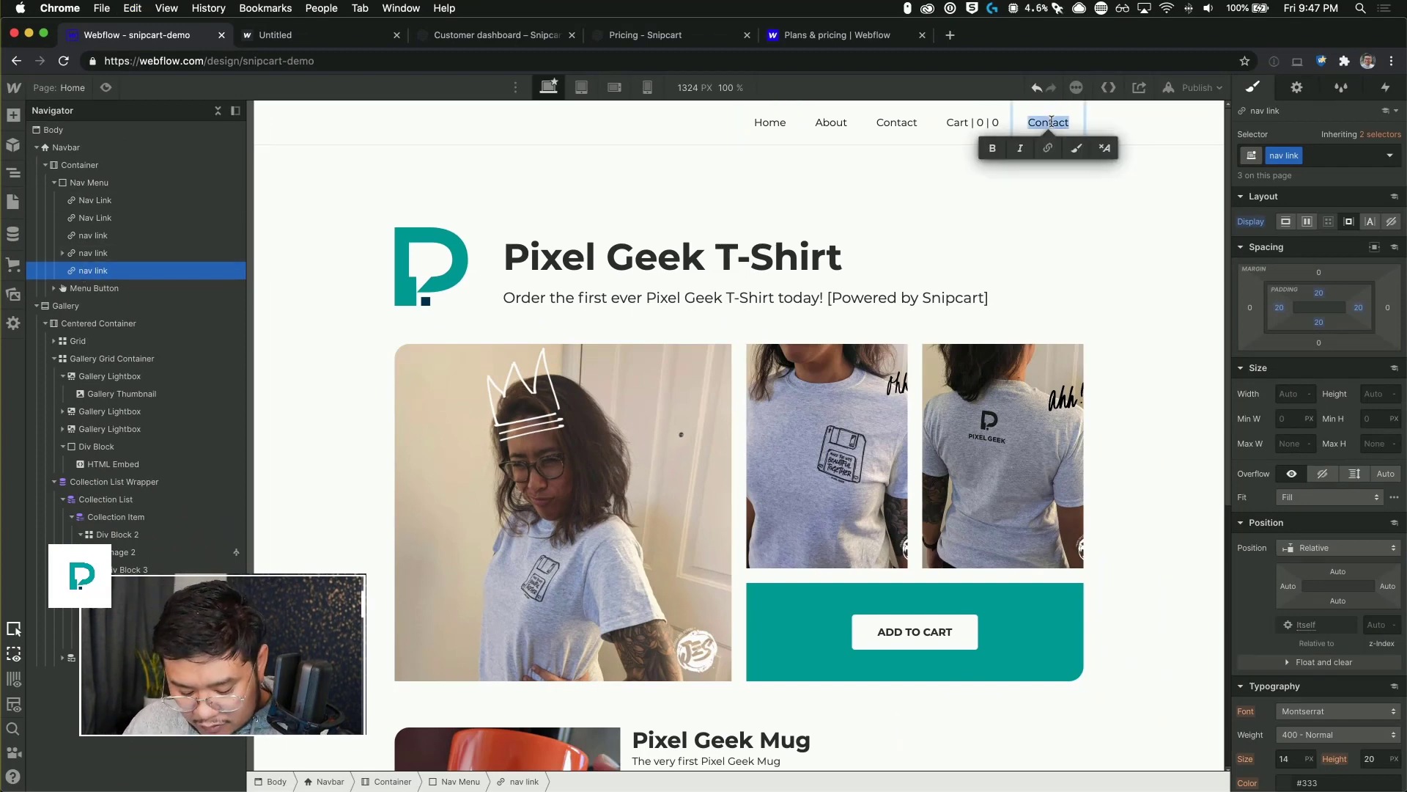
{"action": "type", "text": "My Account"}
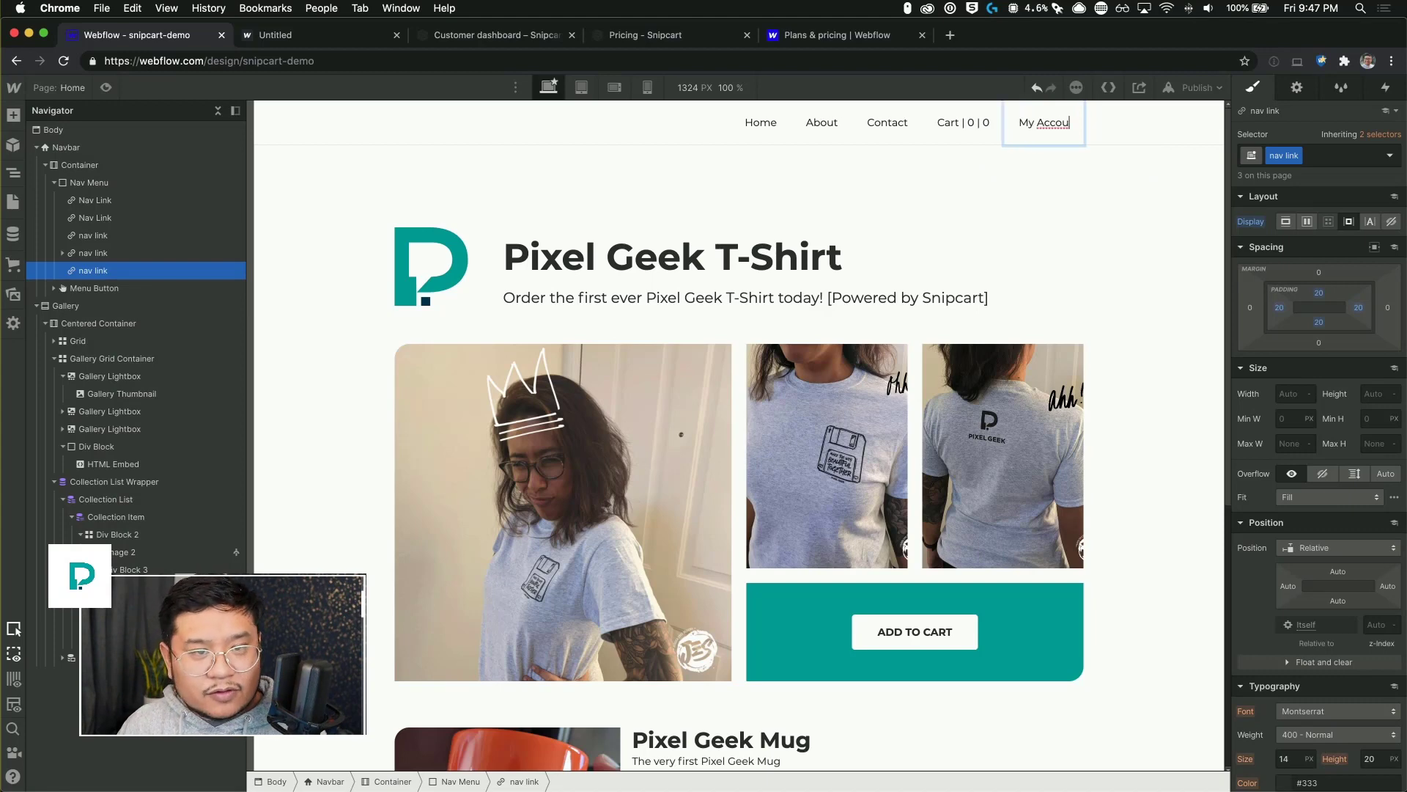
{"action": "key", "text": "Escape"}
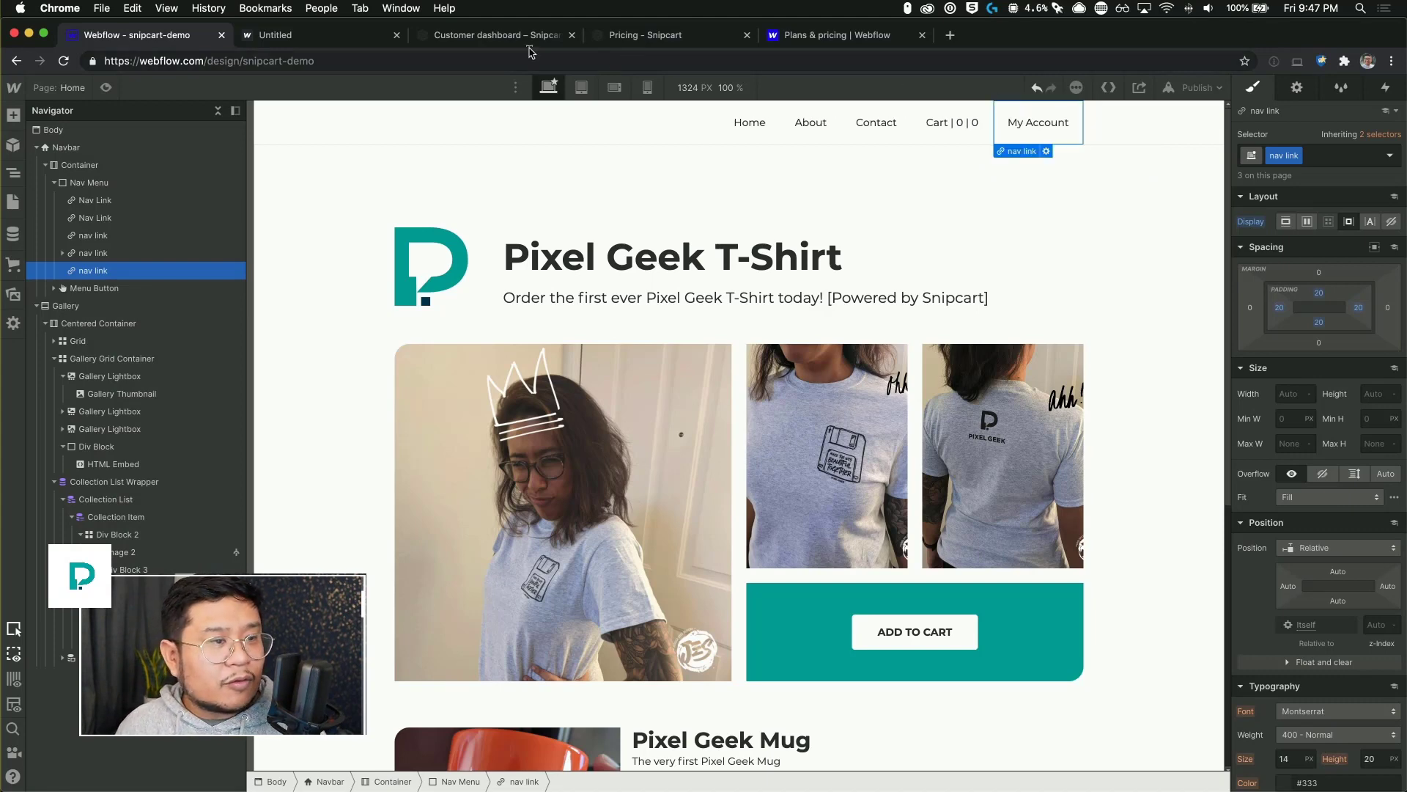
- Copy the class name snipcart-customer-signin from the button example in Snipcart's Customer dashboard documentation
{"action": "left_click", "coordinate": [466, 36]}
{"action": "scroll", "coordinate": [758, 549], "scroll_direction": "down", "scroll_amount": 15}
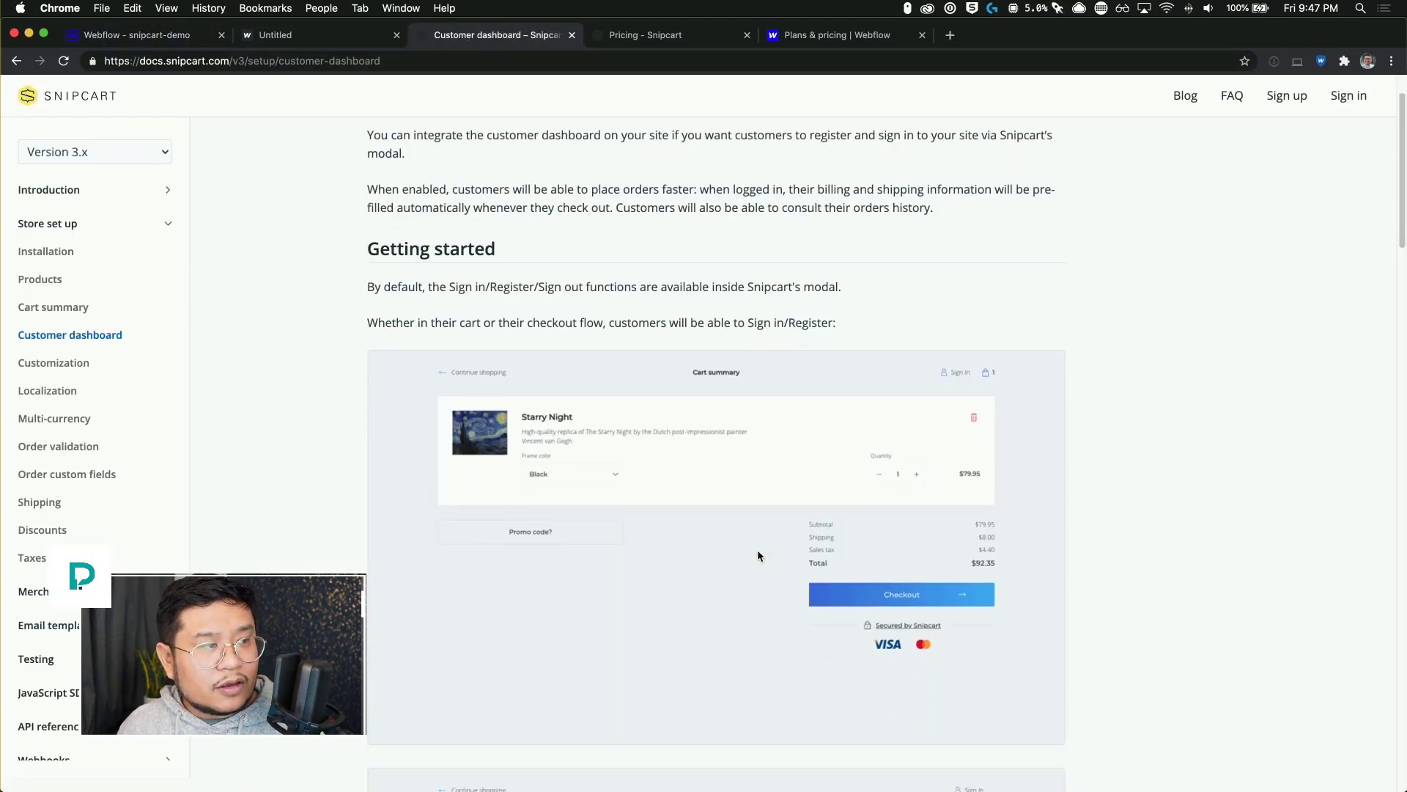
{"action": "scroll", "coordinate": [626, 446], "scroll_direction": "down", "scroll_amount": 1}
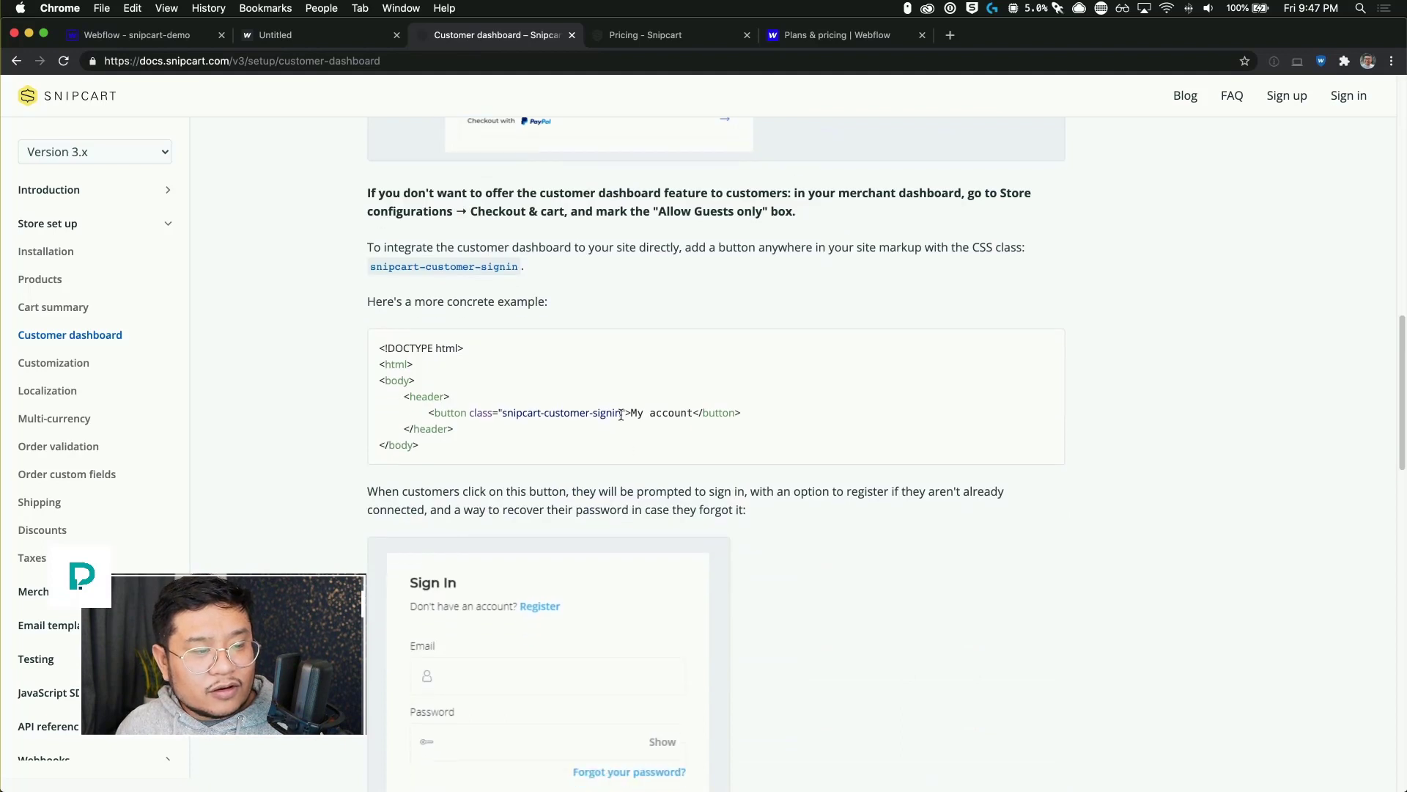
{"action": "left_click_drag", "start_coordinate": [621, 414], "coordinate": [503, 416]}
{"action": "key", "text": "cmd+c"}
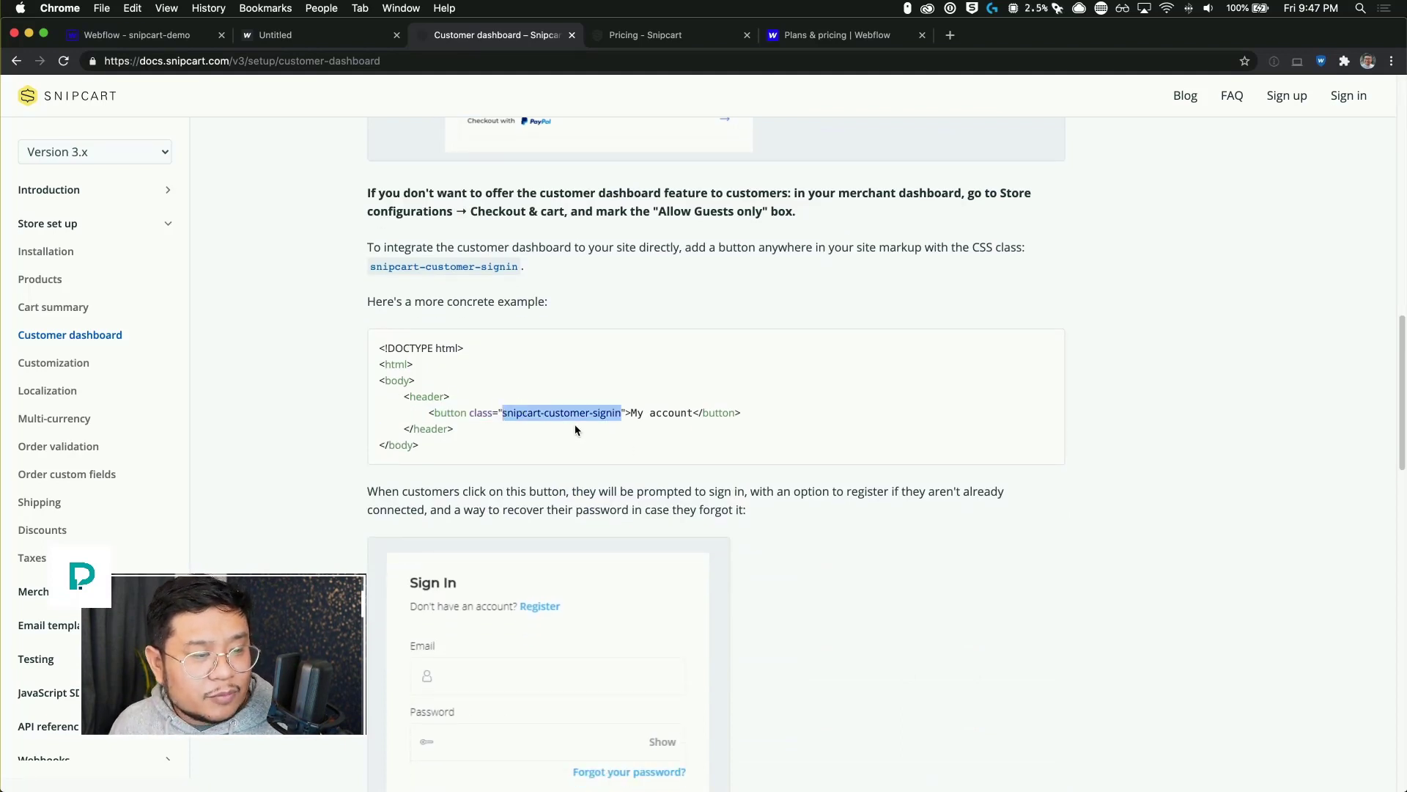
- Add the snipcart-customer-signin combo class to the My Account nav link in Webflow and publish the site to snipcart-demo.webflow.io
{"action": "left_click", "coordinate": [138, 37]}
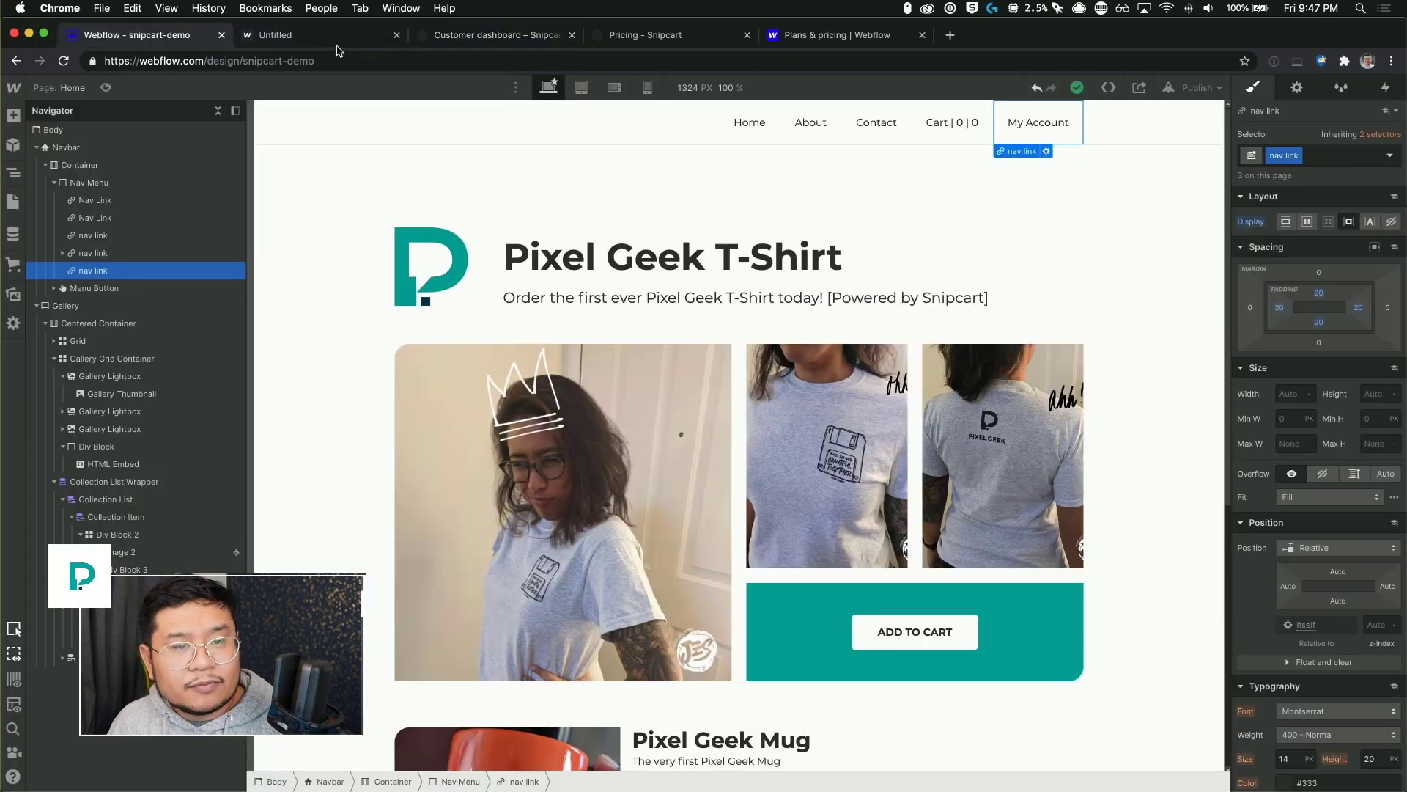
{"action": "left_click", "coordinate": [1333, 155]}
{"action": "key", "text": "cmd+v"}
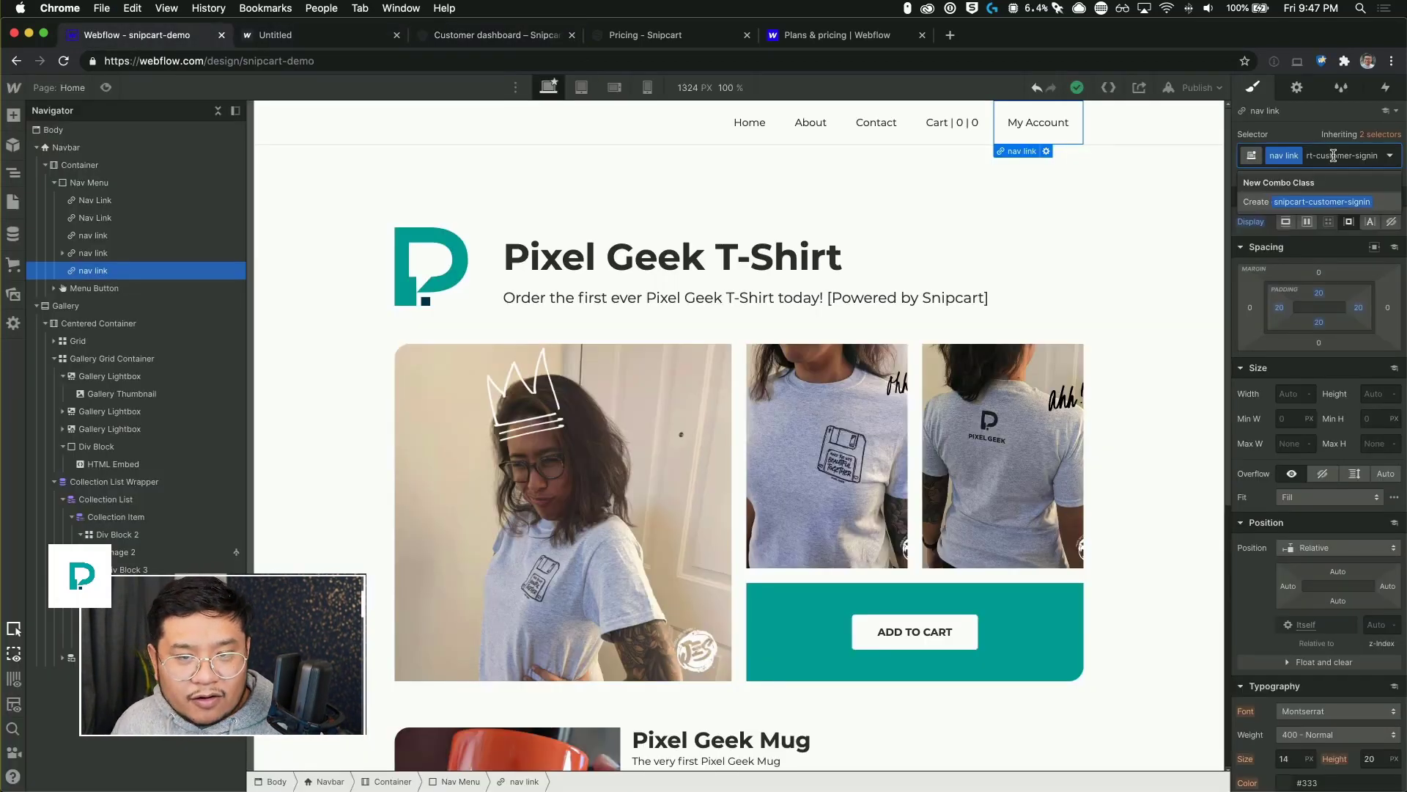
{"action": "key", "text": "Return"}
{"action": "left_click", "coordinate": [1194, 87]}
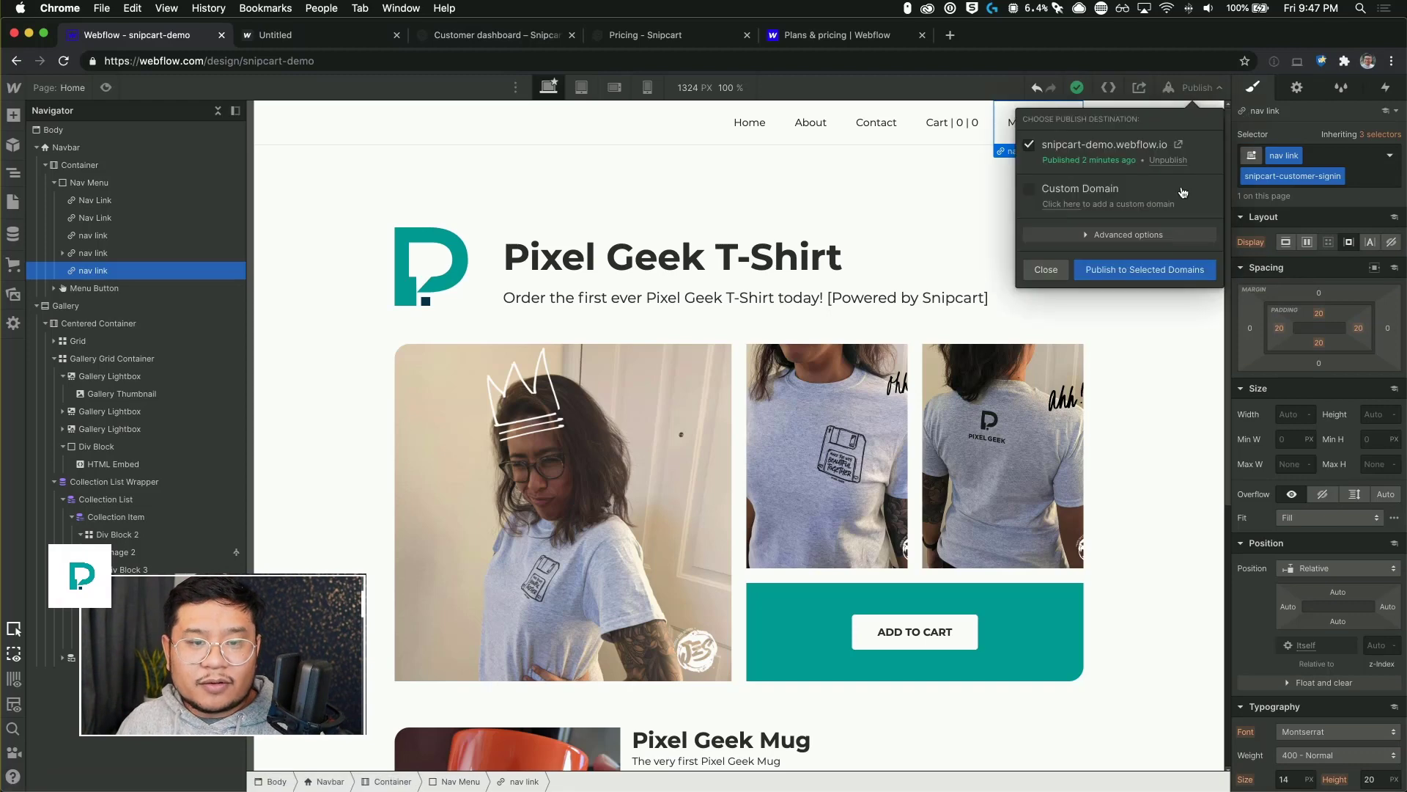
{"action": "left_click", "coordinate": [1134, 265]}
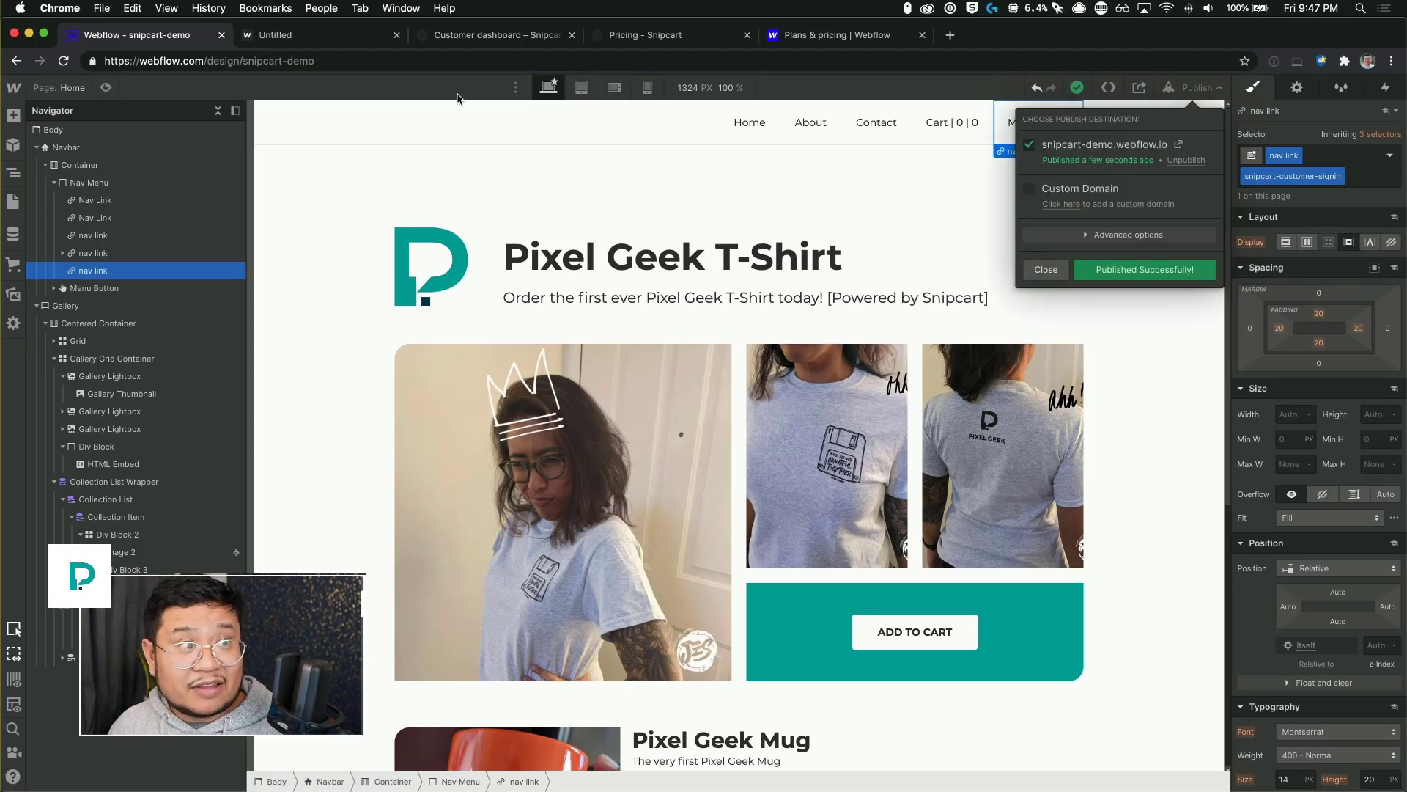
- Reload the live snipcart-demo site, open the sign-in form from the My Account nav link and go back to the store
{"action": "left_click", "coordinate": [268, 41]}
{"action": "key", "text": "super+r"}
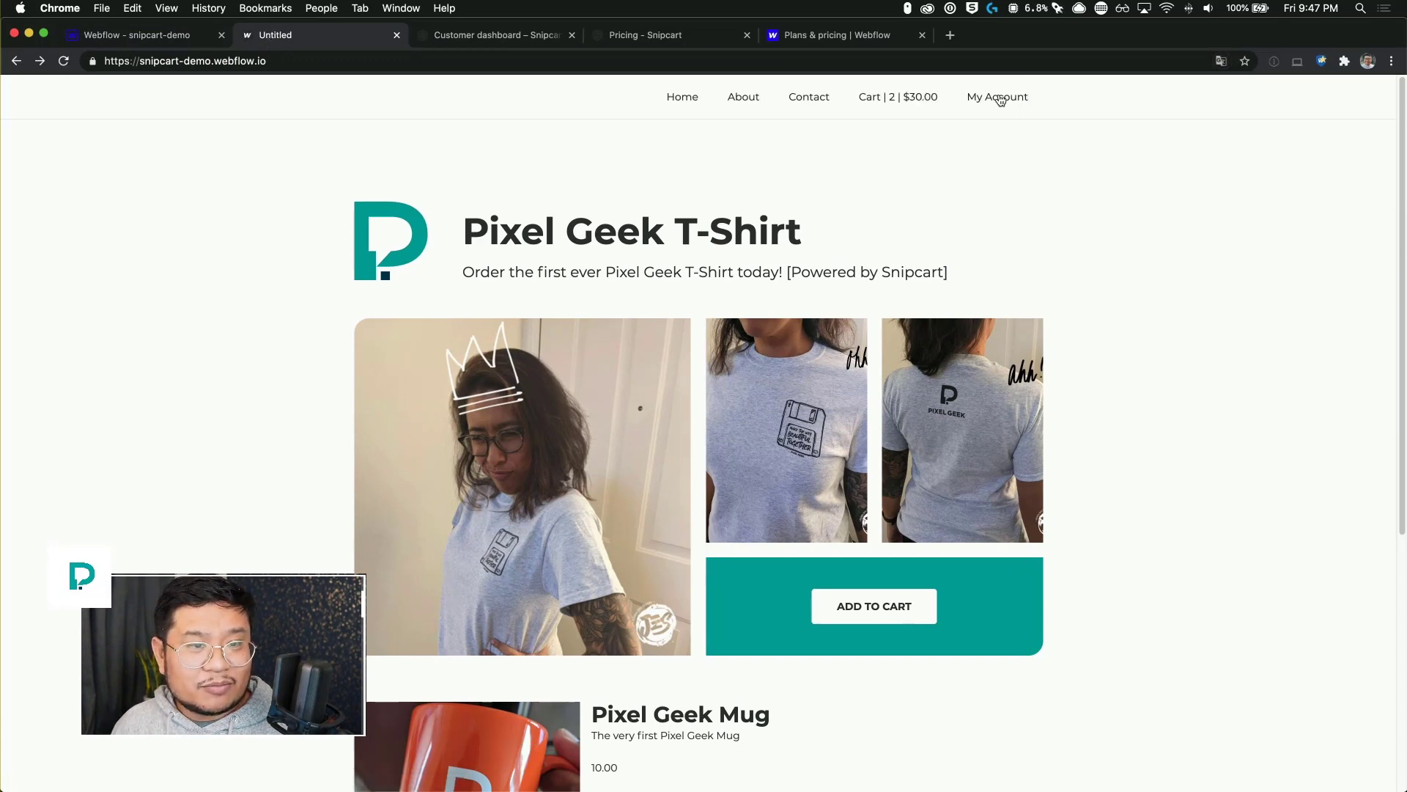
{"action": "left_click", "coordinate": [999, 97]}
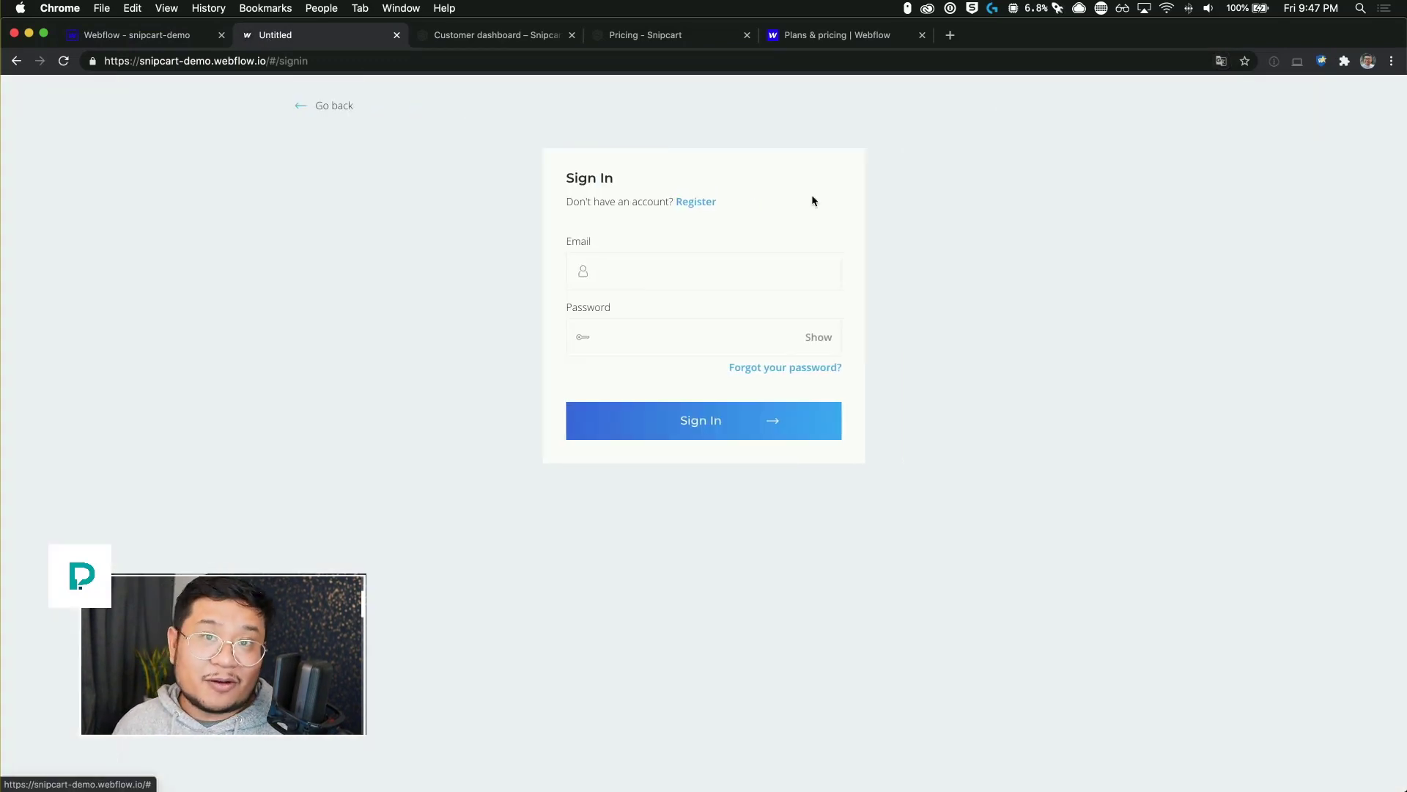
{"action": "left_click", "coordinate": [339, 110]}
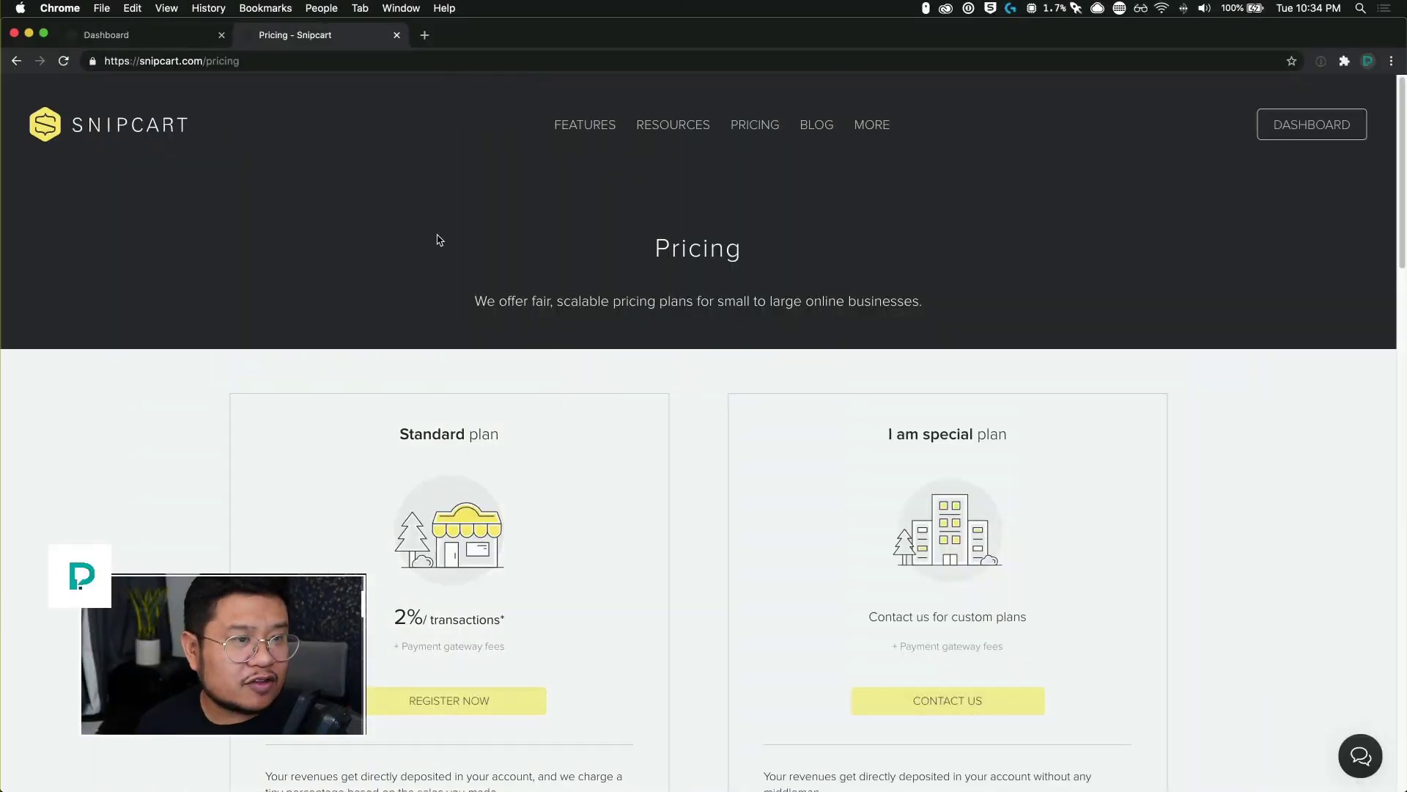
- Review the Standard and I am special plans on the Snipcart pricing page
{"action": "scroll", "coordinate": [573, 276], "scroll_direction": "down", "scroll_amount": 2}
{"action": "scroll", "coordinate": [572, 277], "scroll_direction": "down", "scroll_amount": 5}
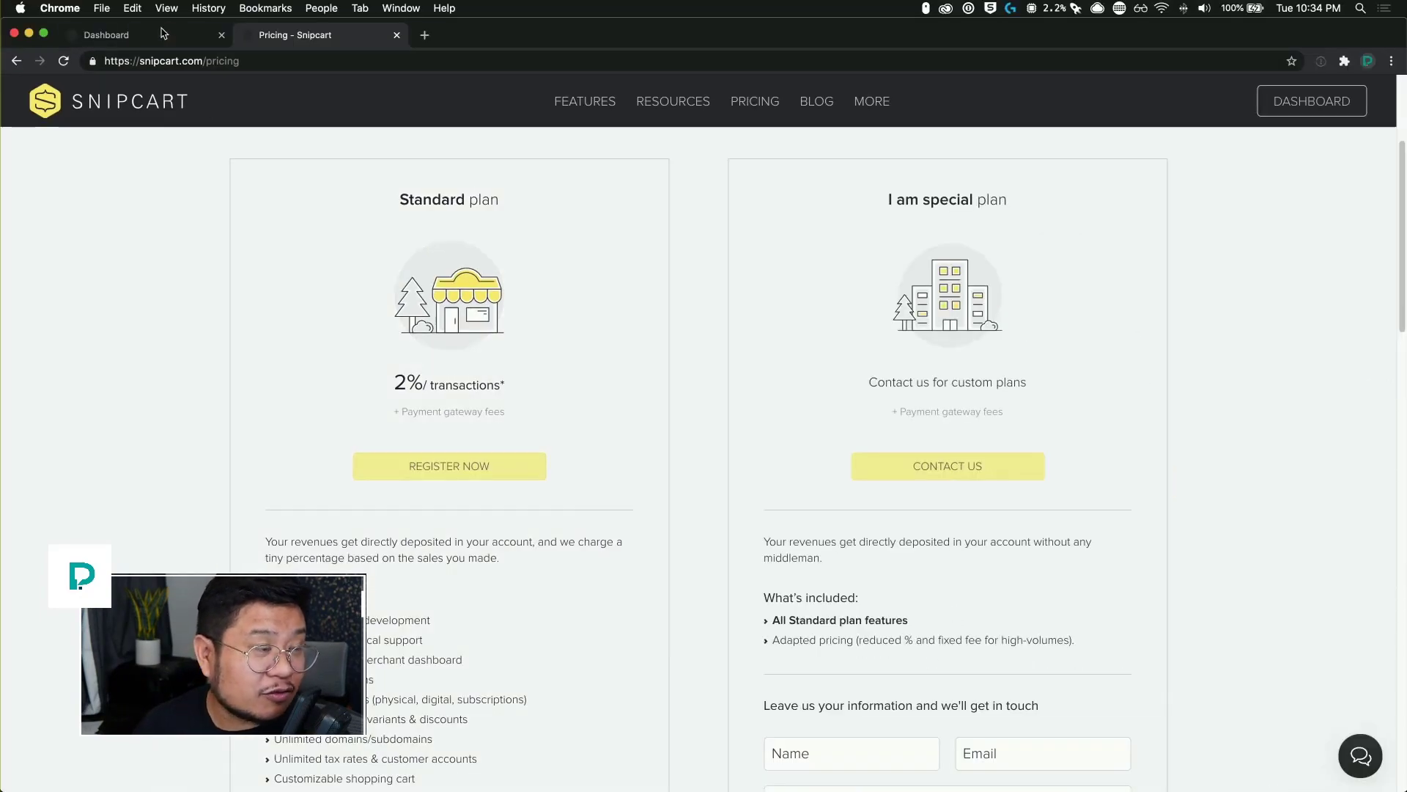
- Open the Snipcart merchant dashboard and examine the Live/Test mode switch and the Manage Store sections down to Digital Goods
{"action": "left_click", "coordinate": [152, 37]}
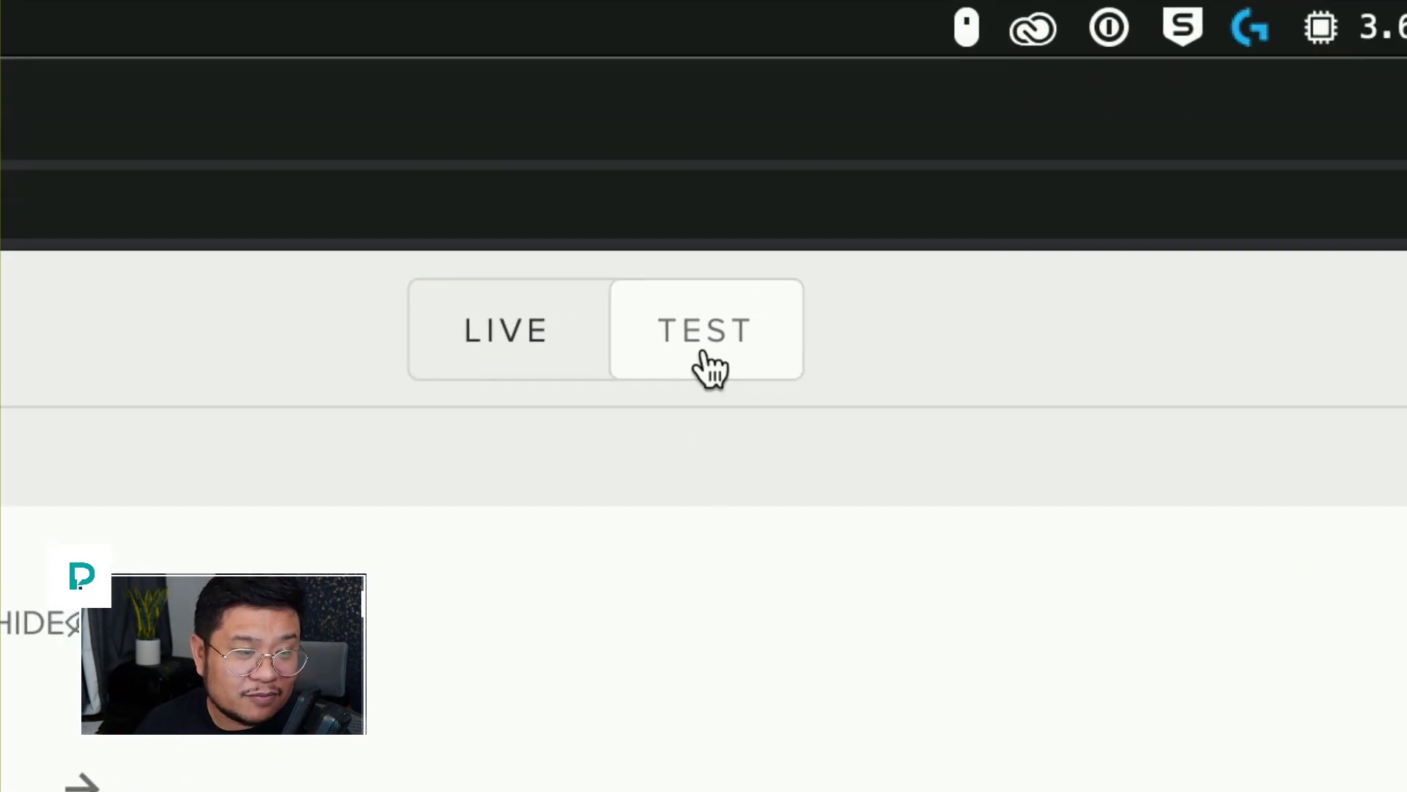
{"action": "left_click", "coordinate": [701, 347]}
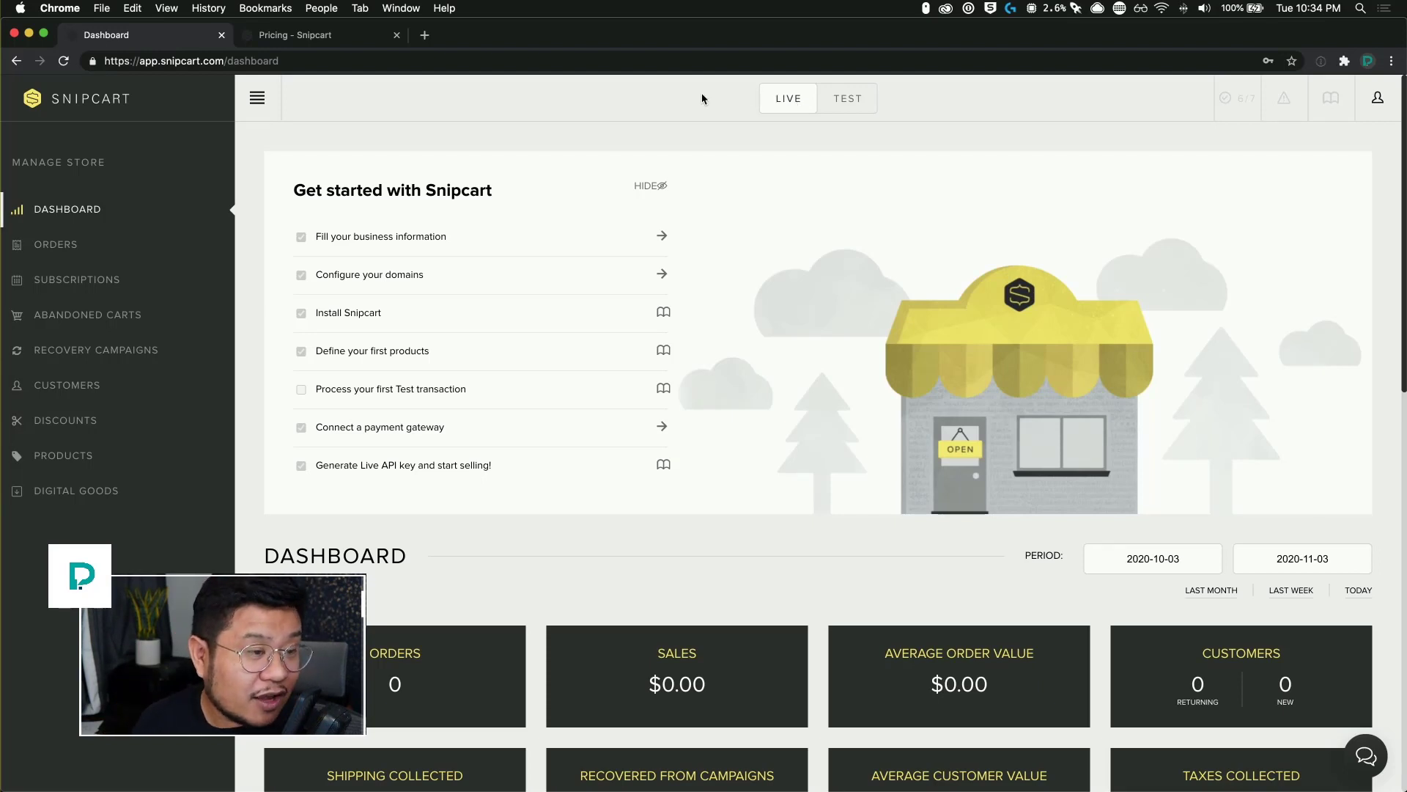
{"action": "scroll", "coordinate": [576, 278], "scroll_direction": "down", "scroll_amount": 2}
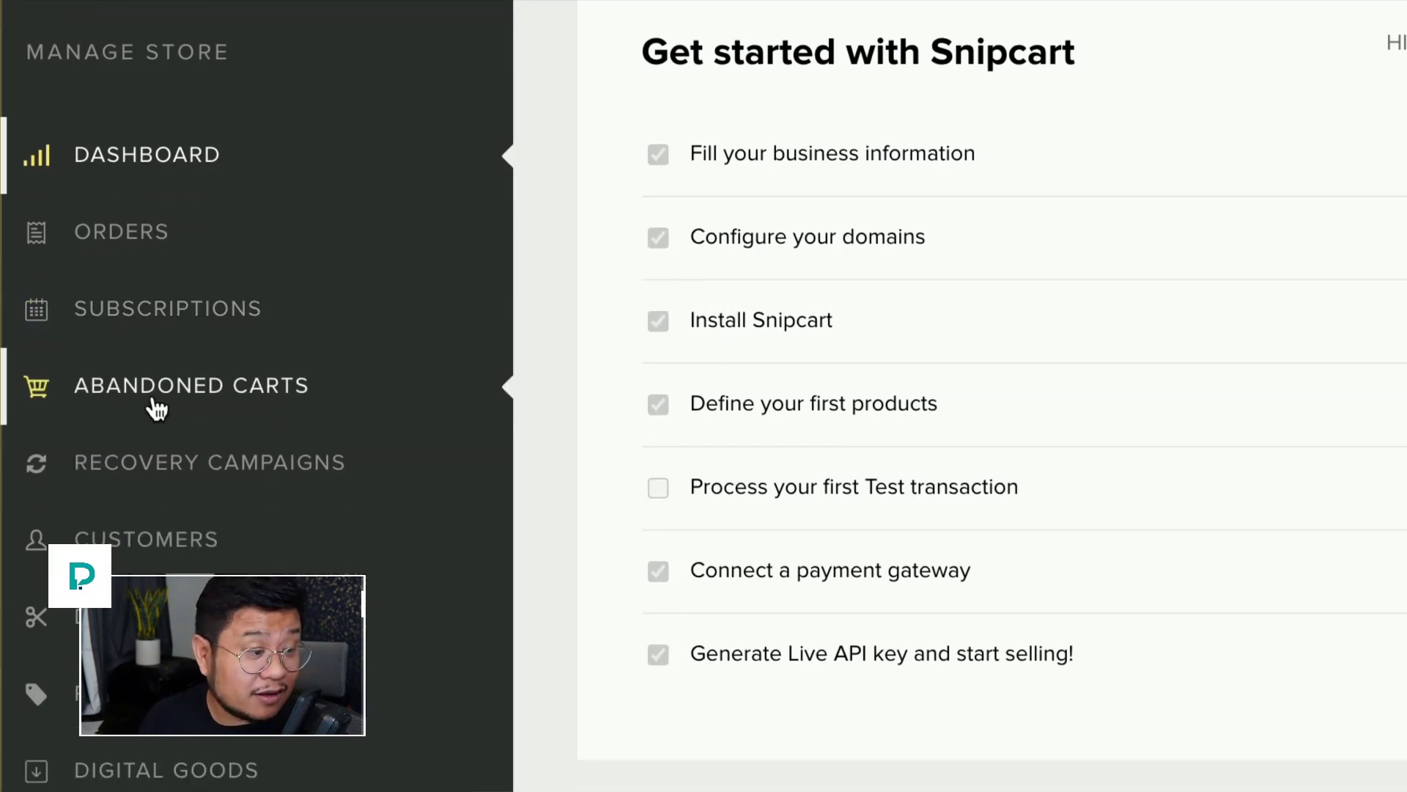
{"action": "scroll", "coordinate": [156, 408], "scroll_direction": "down", "scroll_amount": 1}
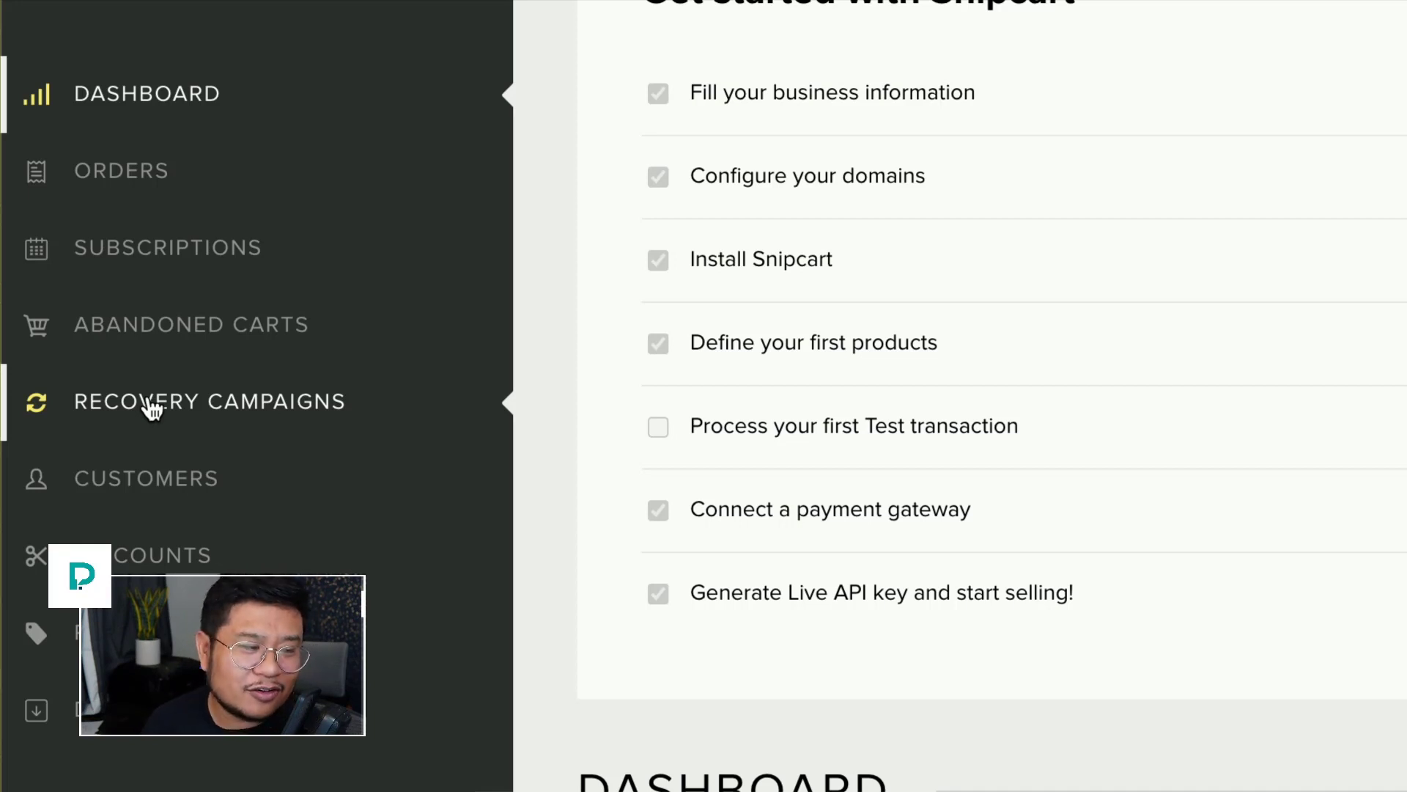
{"action": "scroll", "coordinate": [150, 408], "scroll_direction": "down", "scroll_amount": 1}
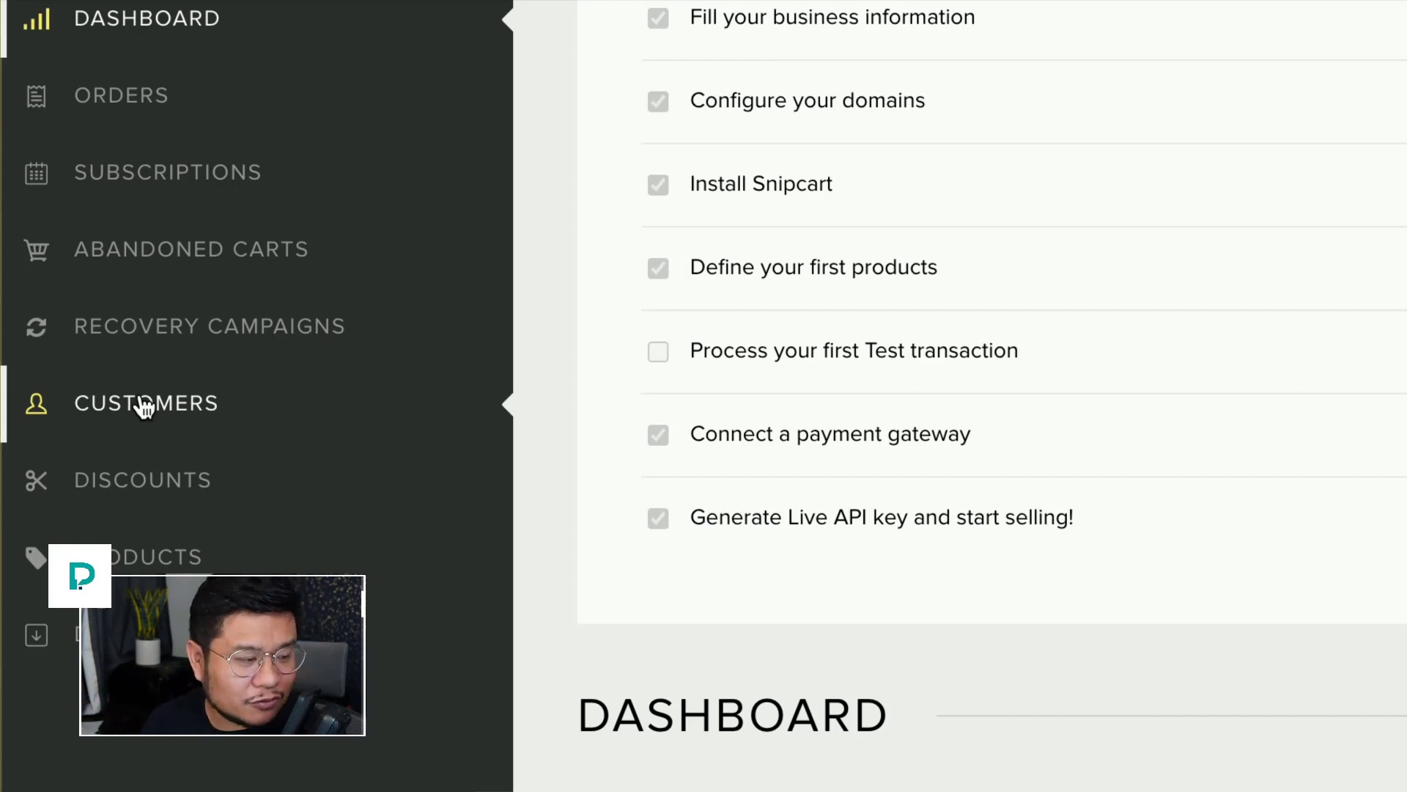
{"action": "scroll", "coordinate": [143, 408], "scroll_direction": "down", "scroll_amount": 2}
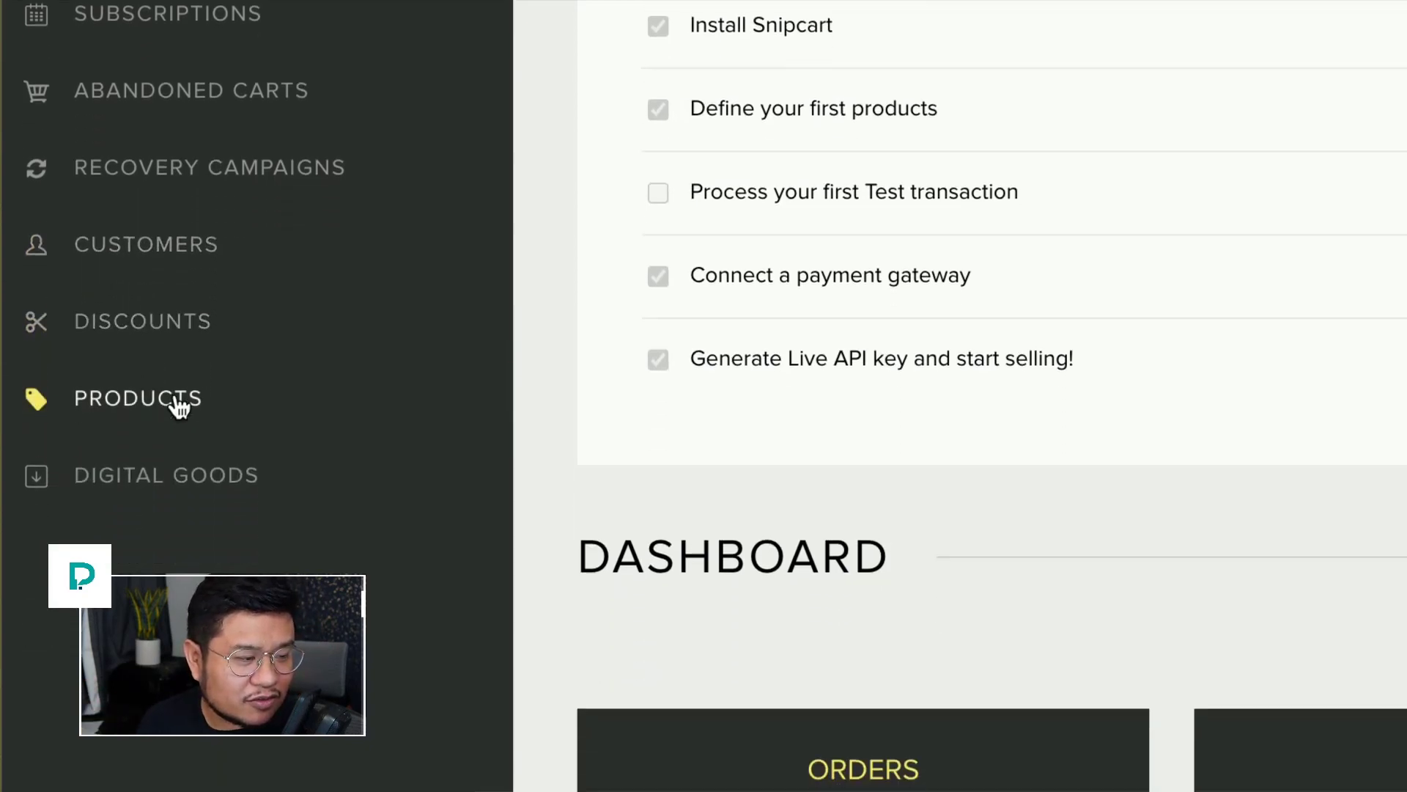
{"action": "scroll", "coordinate": [176, 407], "scroll_direction": "down", "scroll_amount": 1}
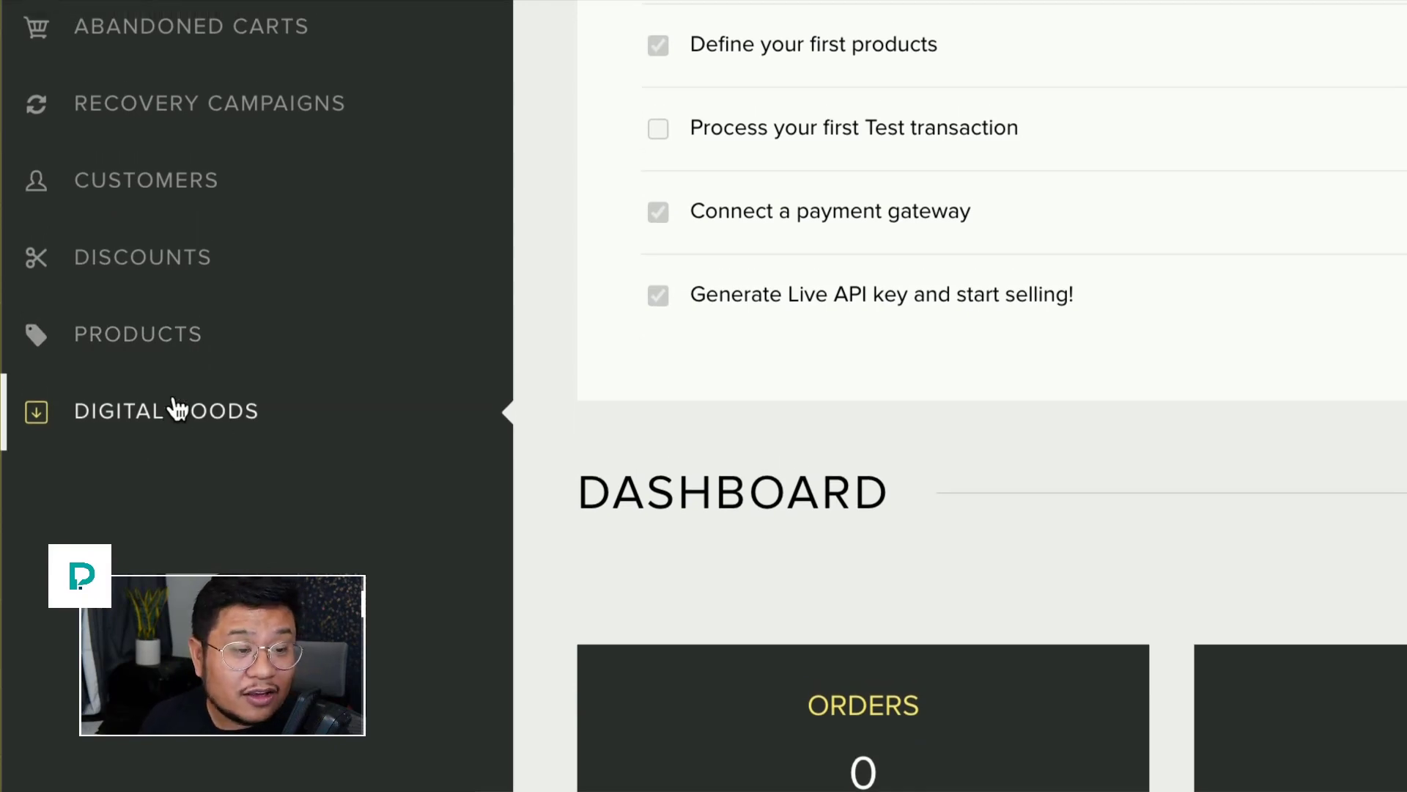
{"action": "scroll", "coordinate": [77, 500], "scroll_direction": "down", "scroll_amount": 1}
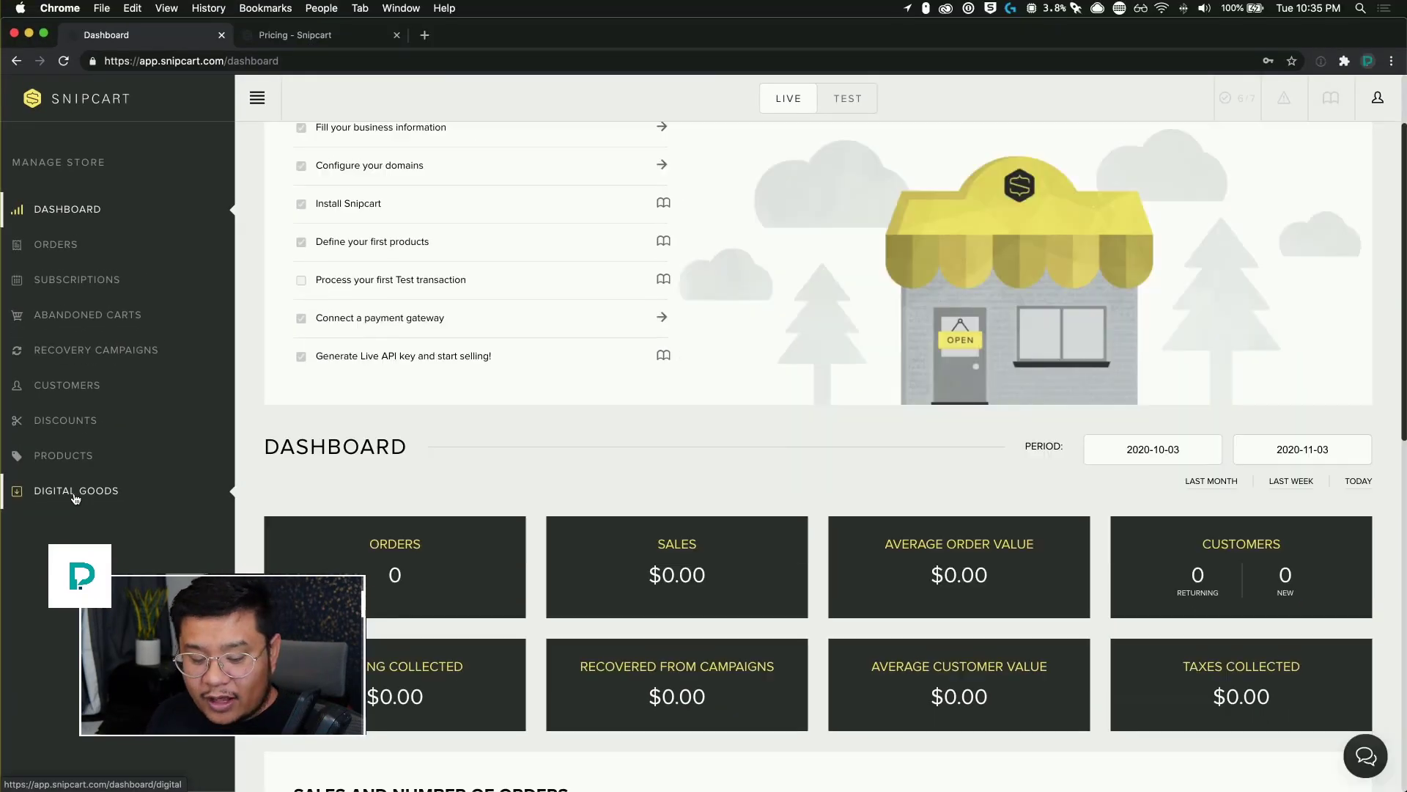